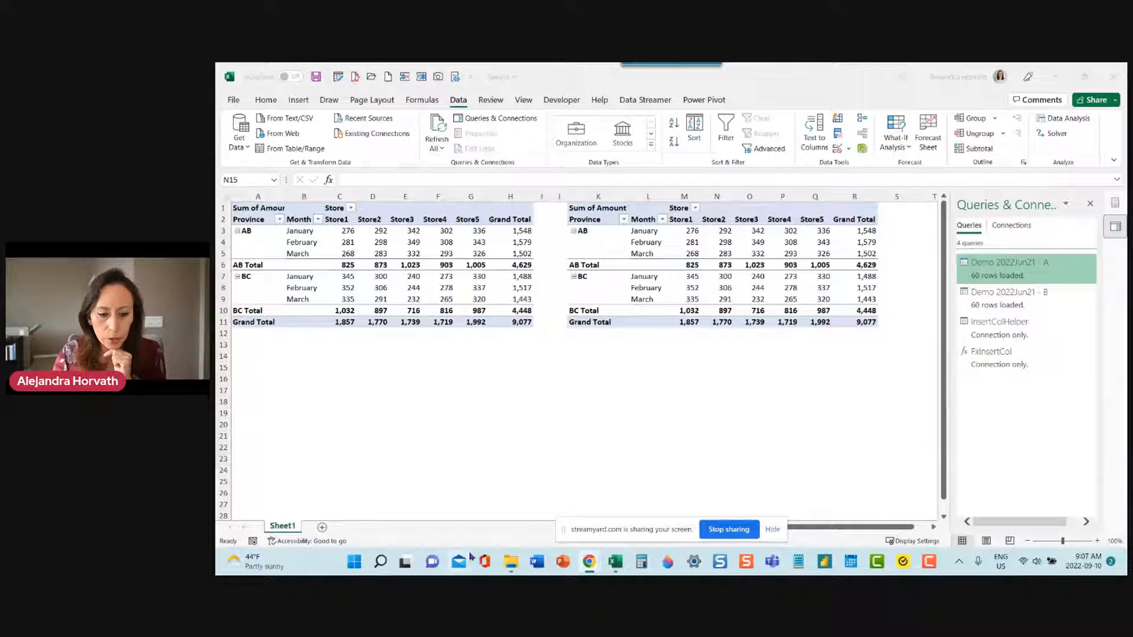
# Under Taskbar behaviors, turn on Automatically hide the taskbar, then close Settings.
pyautogui.click(381, 564)
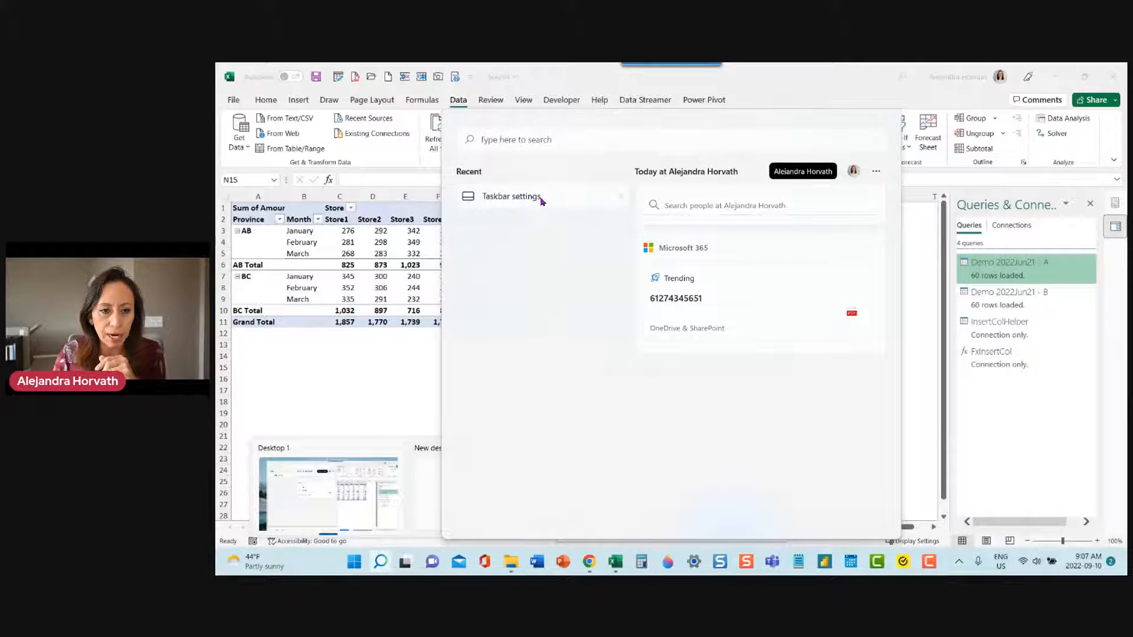
pyautogui.click(522, 198)
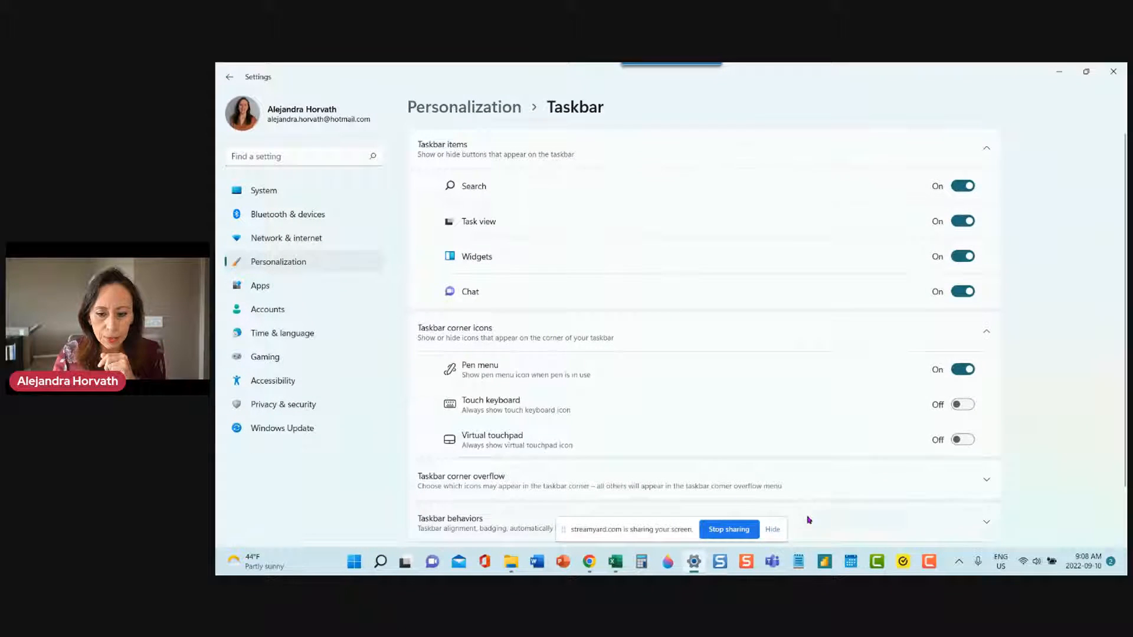
pyautogui.scroll(-2, 553, 454)
pyautogui.click(530, 461)
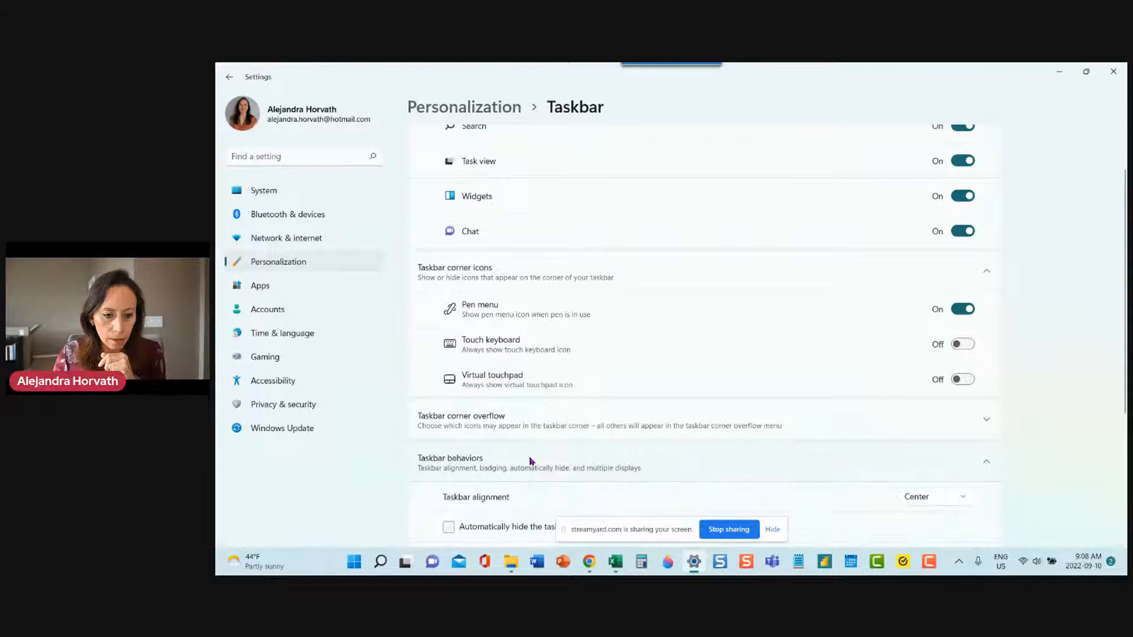
pyautogui.click(496, 527)
pyautogui.click(773, 530)
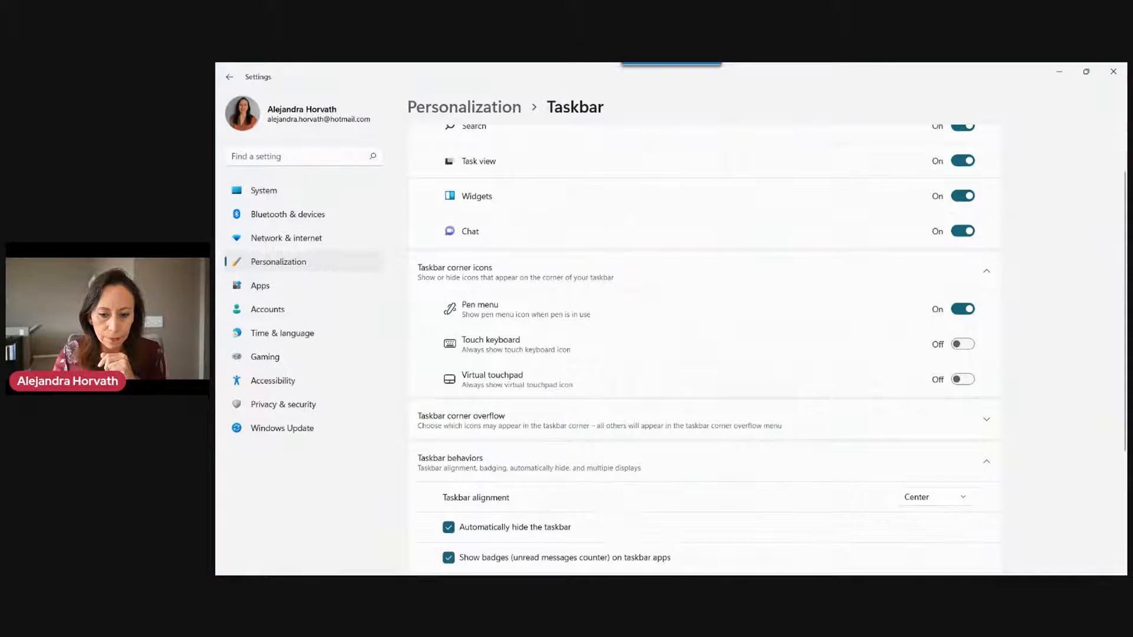
pyautogui.click(1113, 72)
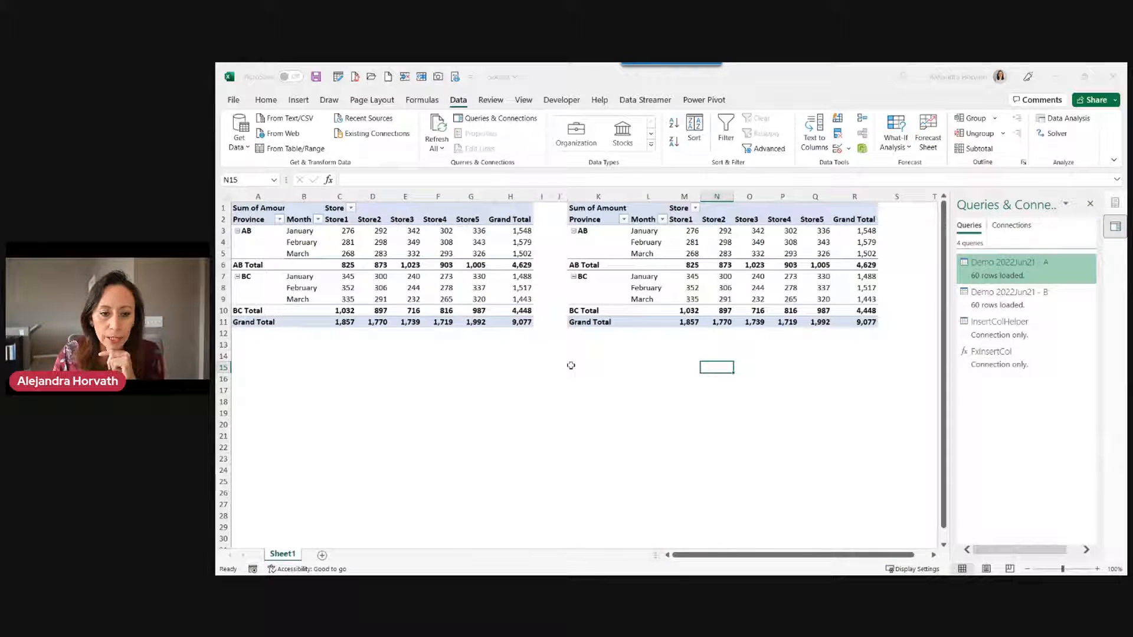
# Inspect the first pivot's February store amounts and its Month labels, including March.
pyautogui.click(417, 414)
pyautogui.scroll(1, 416, 415)
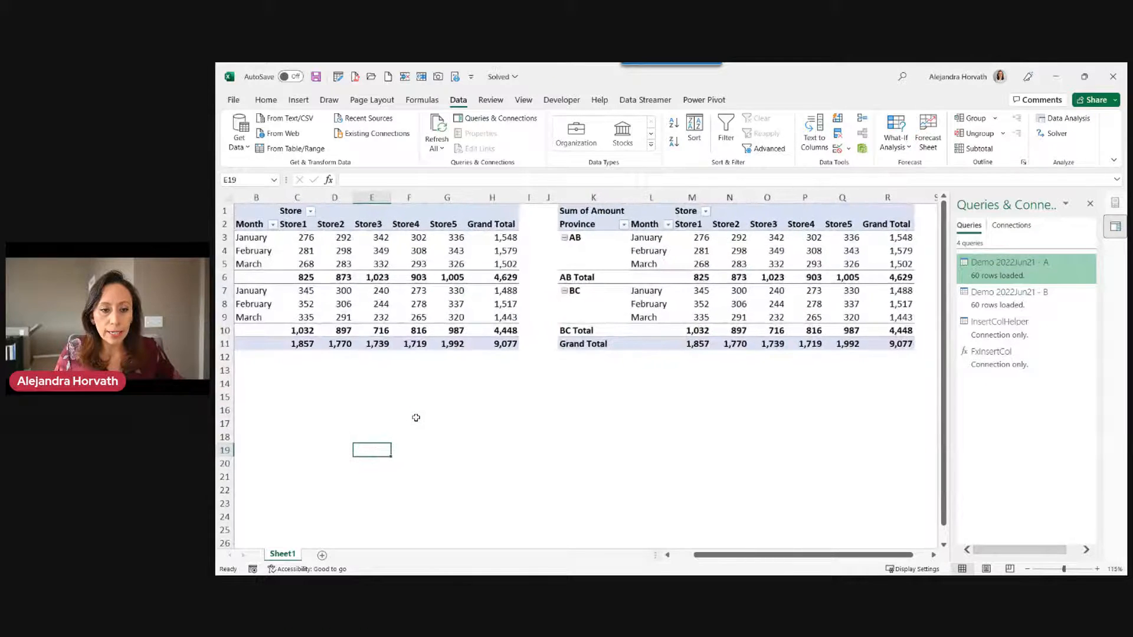
pyautogui.click(326, 250)
pyautogui.click(380, 250)
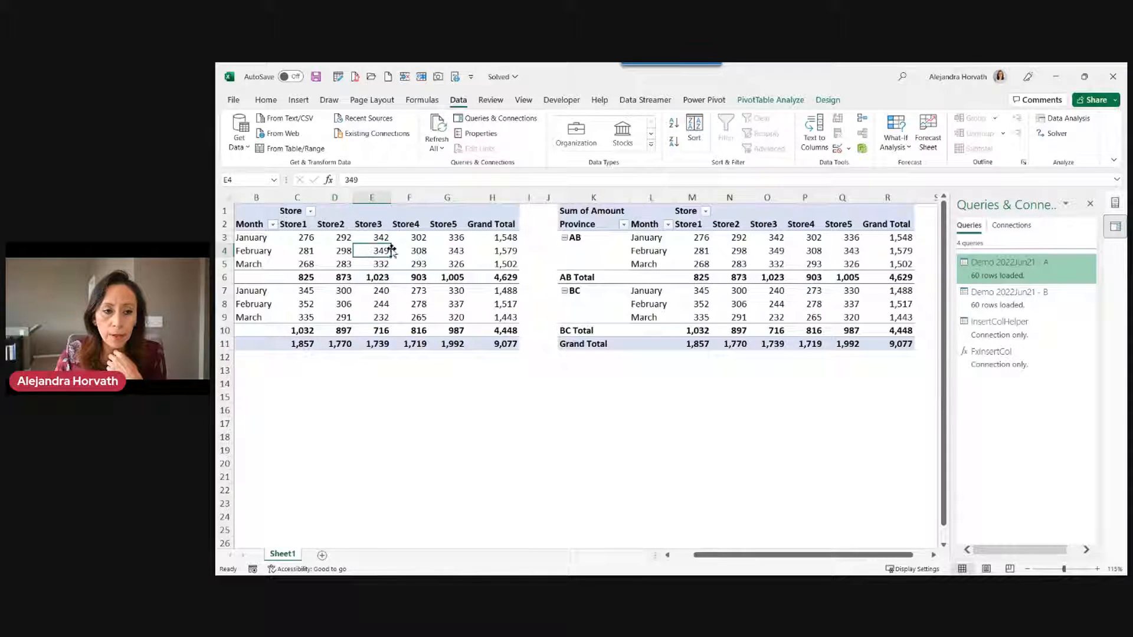
pyautogui.click(411, 250)
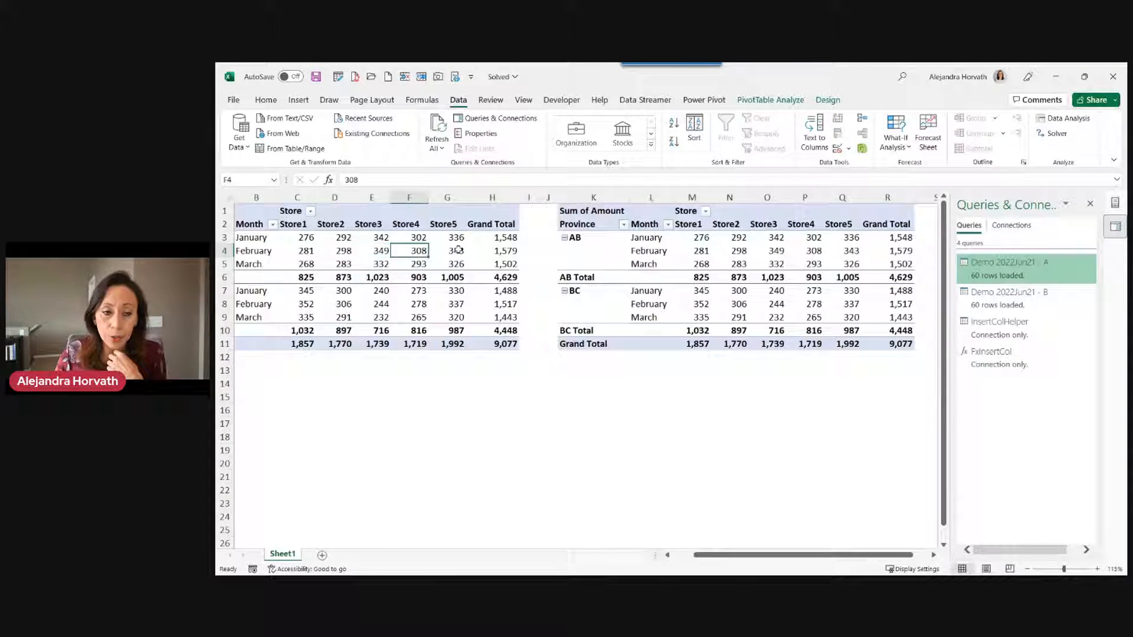
pyautogui.click(257, 238)
pyautogui.click(257, 266)
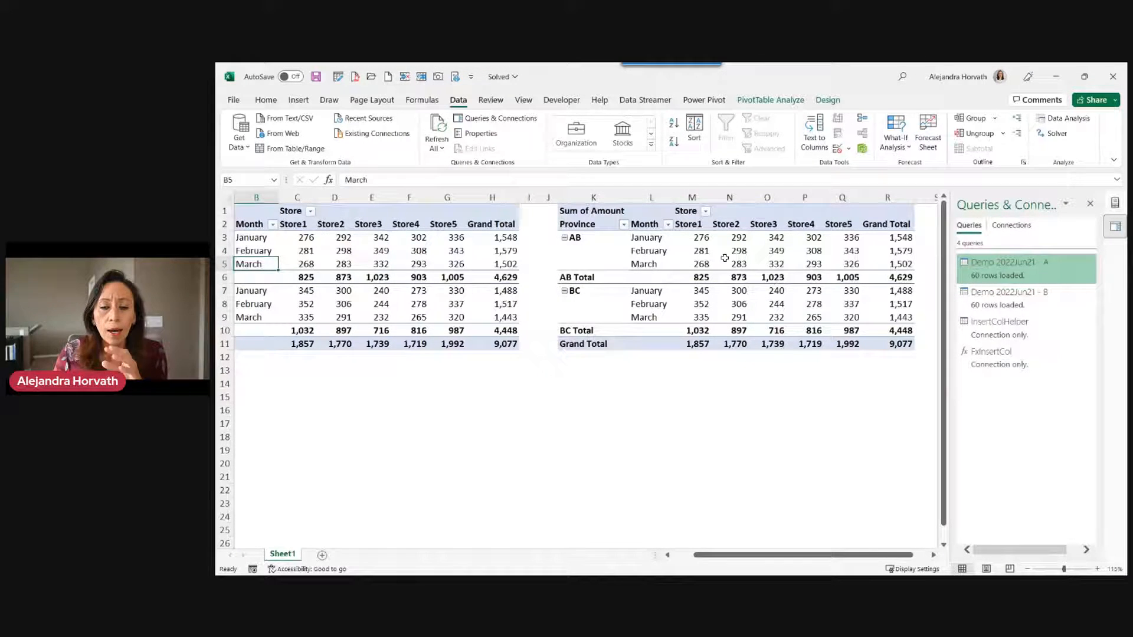
# Check the second pivot's Month labels and February Store1 amount 281, then open the Demo 2022Sep09 folder.
pyautogui.click(656, 247)
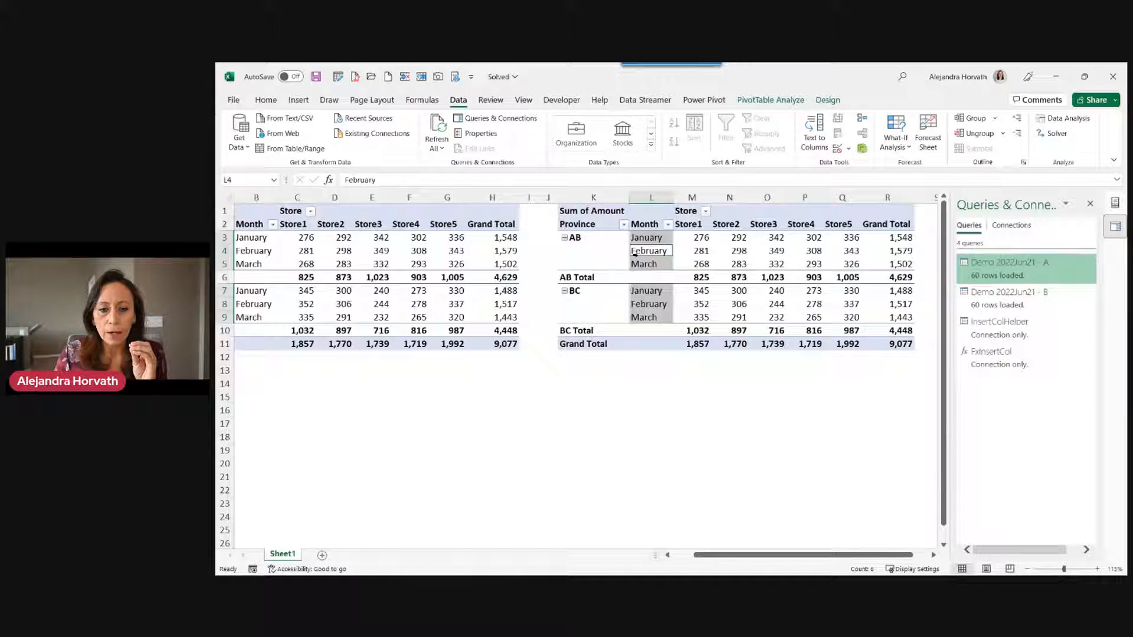
pyautogui.click(691, 252)
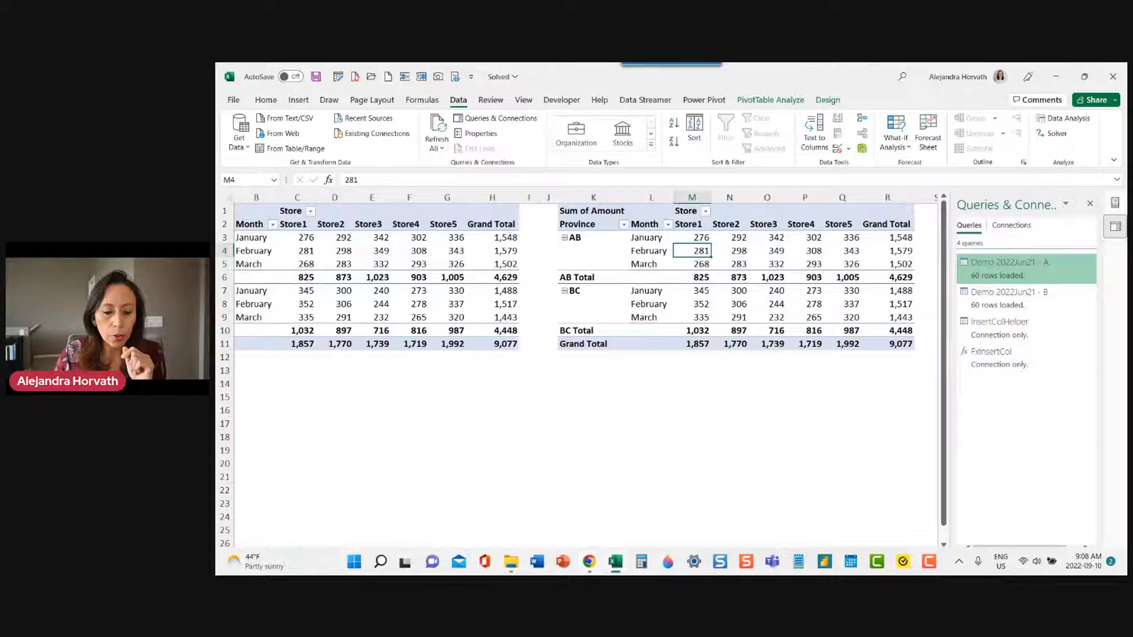
pyautogui.click(516, 563)
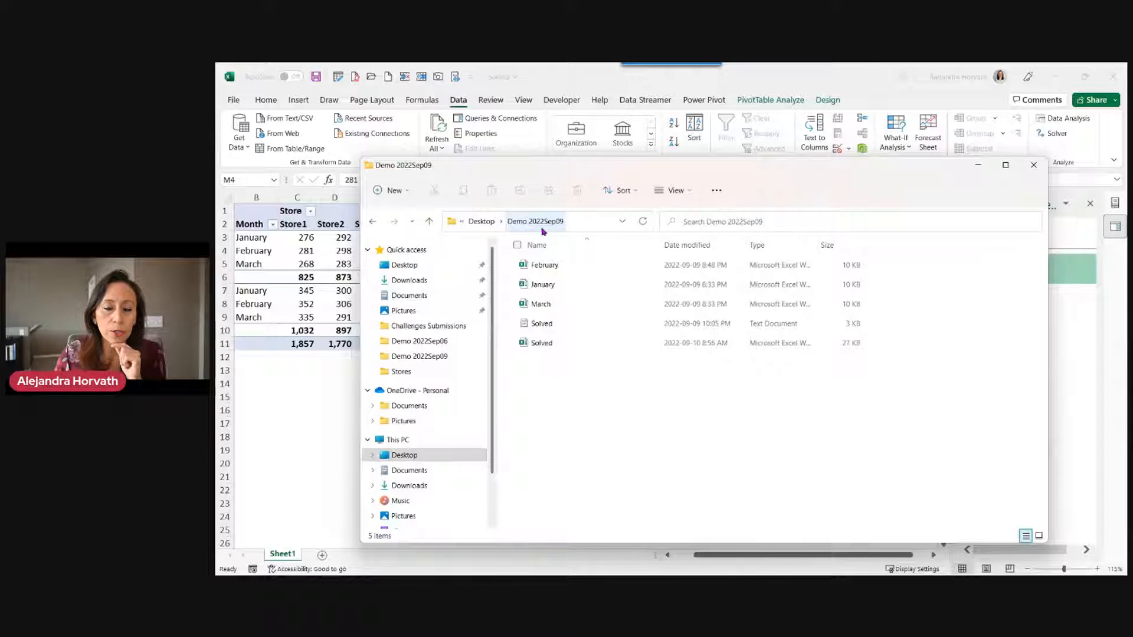
# Select the February, January and March workbooks and drag them onto Excel to open them.
pyautogui.click(561, 275)
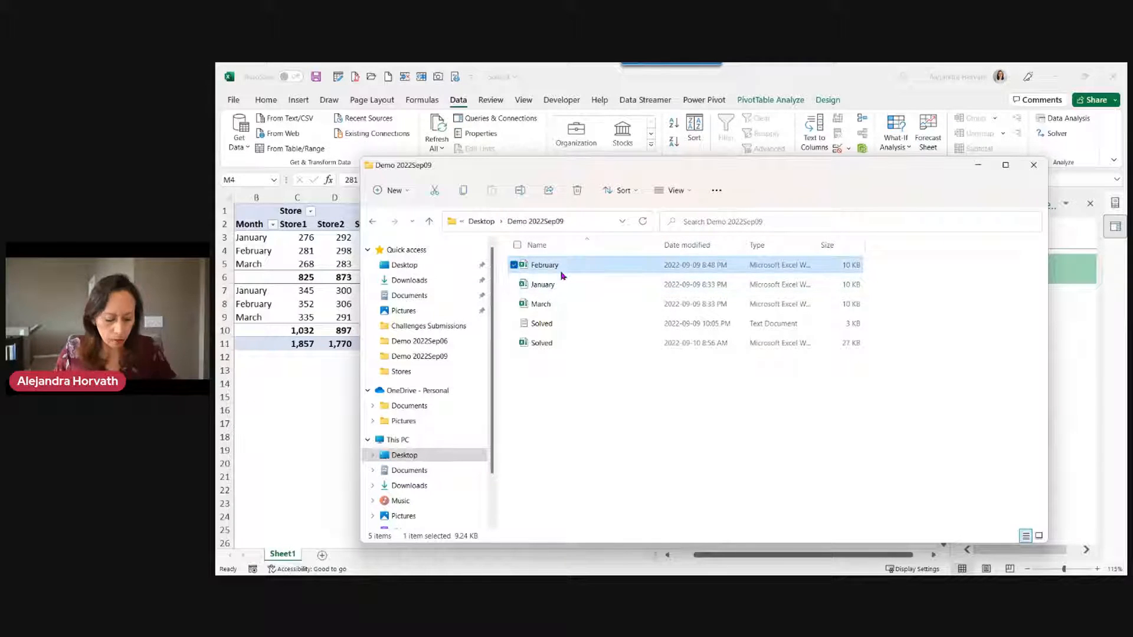
pyautogui.keyDown('shift'); pyautogui.click(563, 304); pyautogui.keyUp('shift')
pyautogui.moveTo(577, 294); pyautogui.dragTo(582, 319)
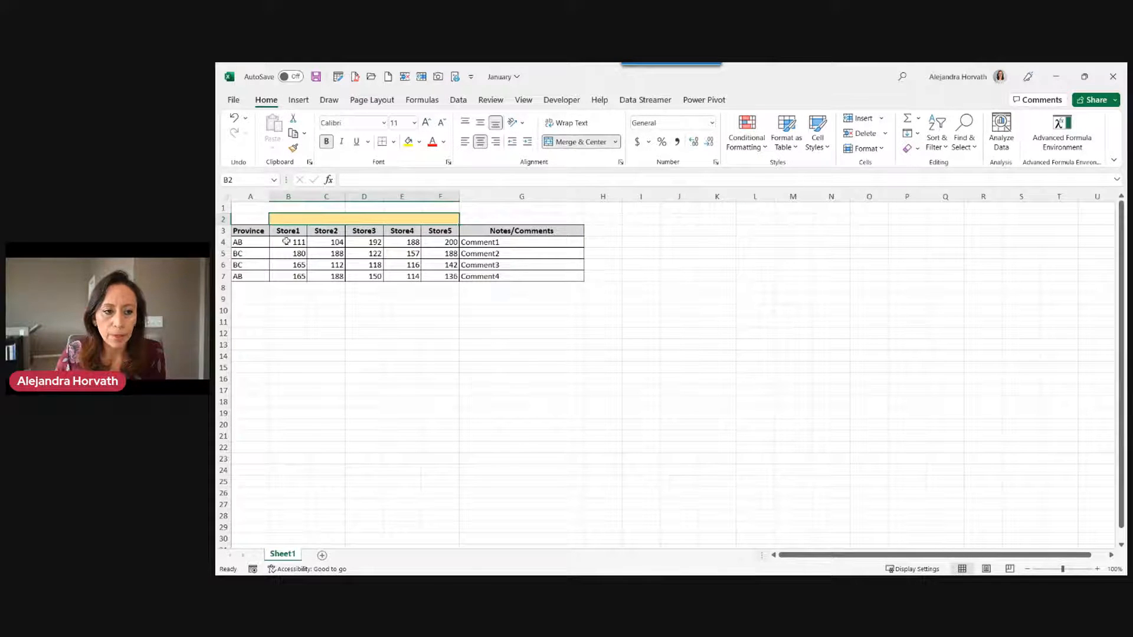
# Inspect January's Province header, codes AB and BC, Comment1 note and Store1–Store5 columns, then close it.
pyautogui.click(247, 231)
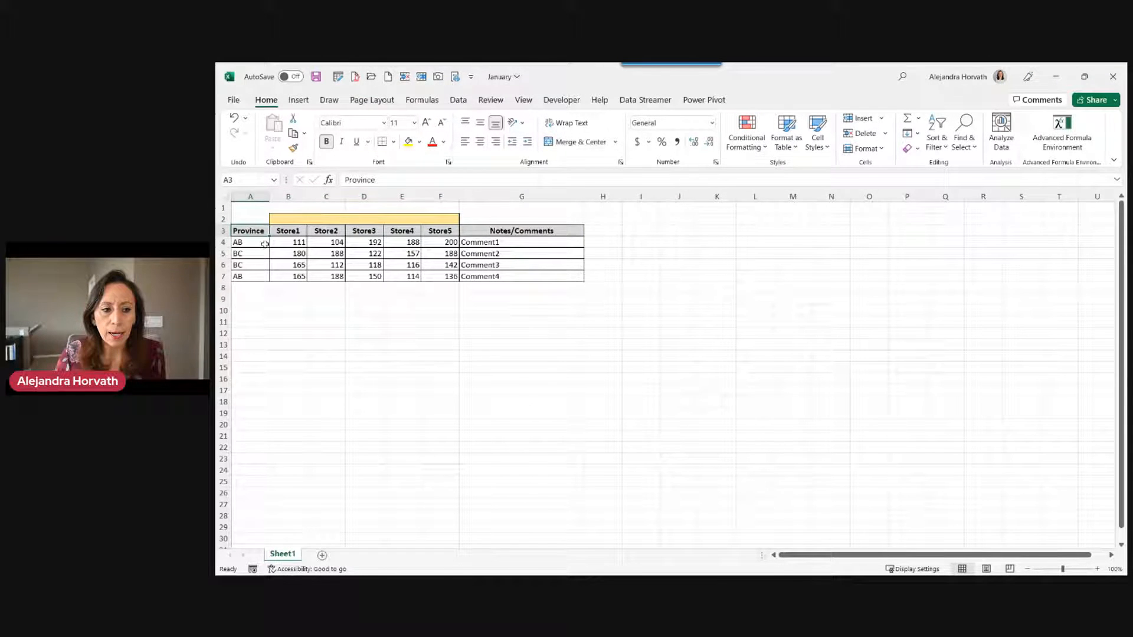
pyautogui.click(236, 242)
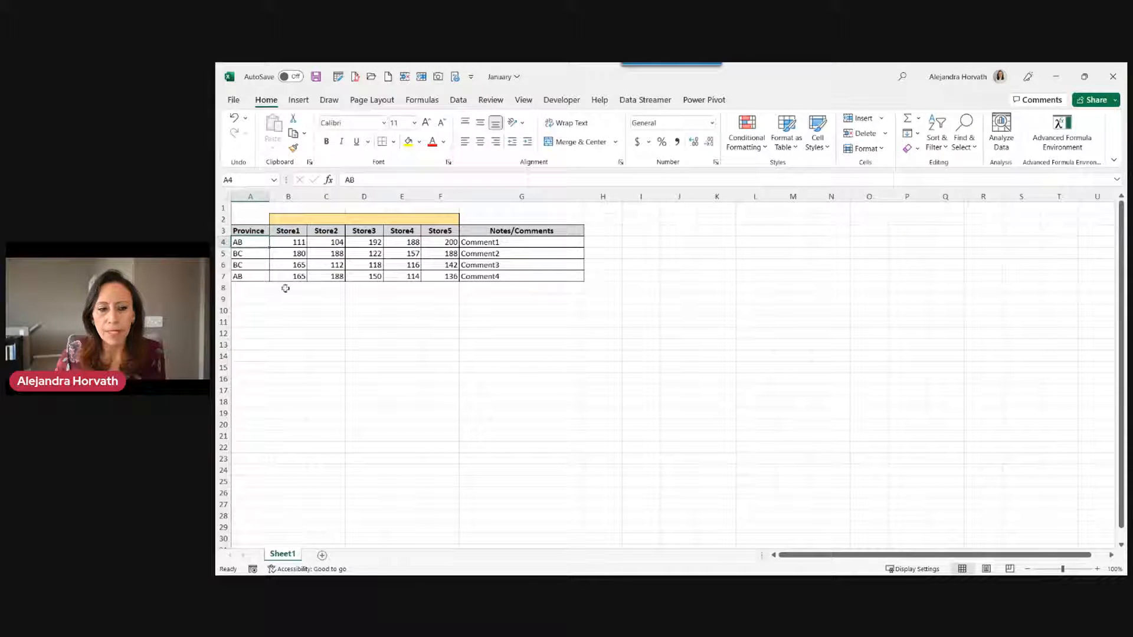
pyautogui.click(252, 253)
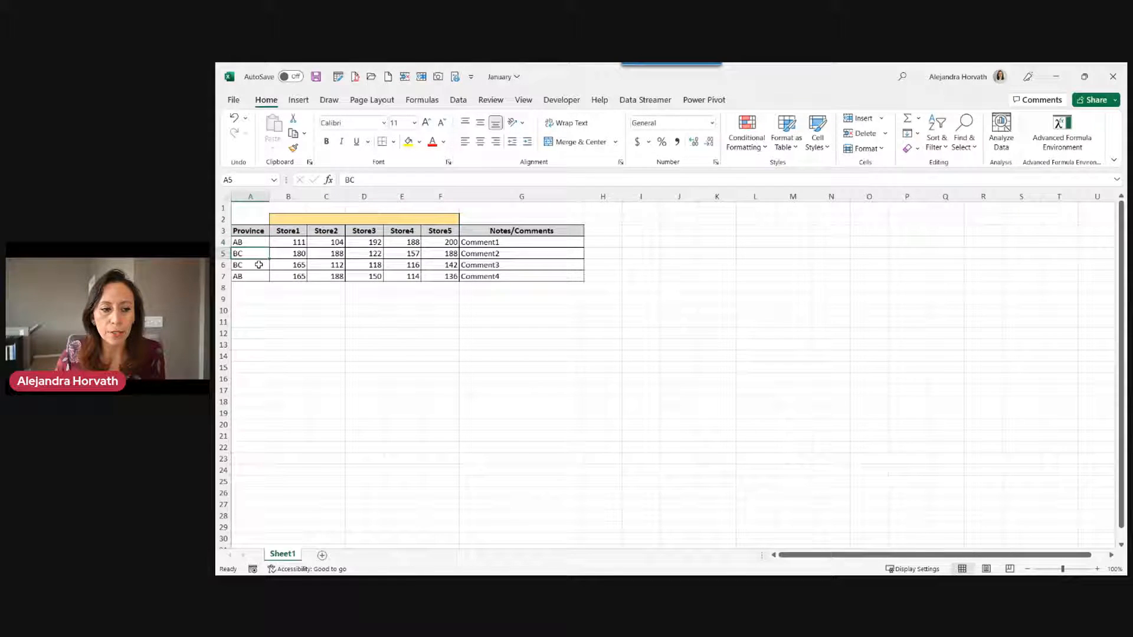
pyautogui.click(499, 242)
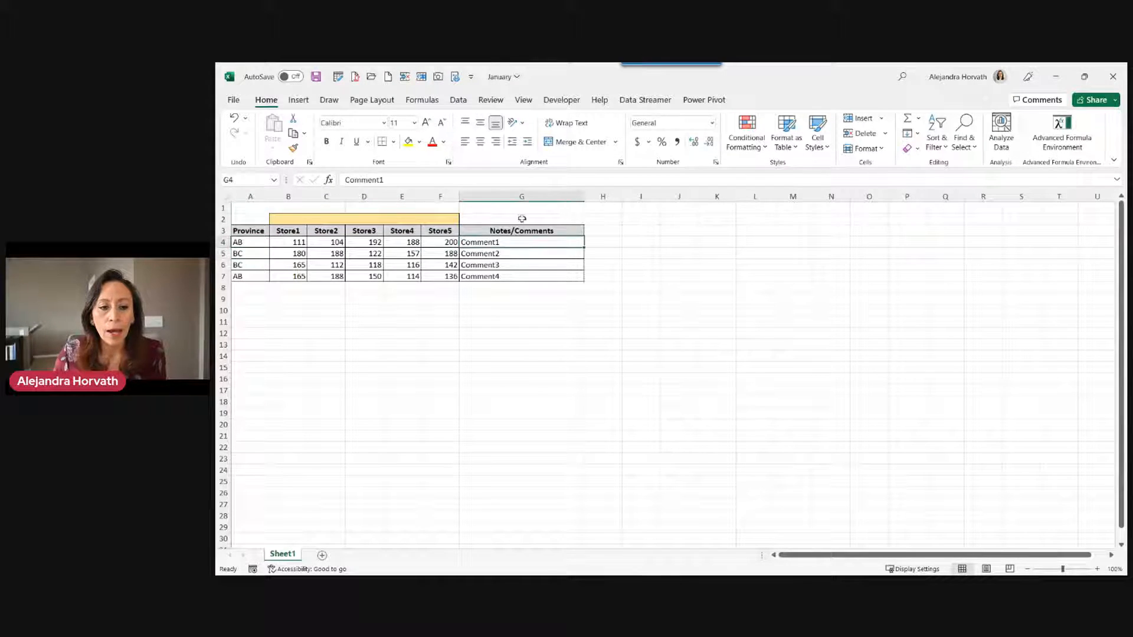
pyautogui.moveTo(295, 196); pyautogui.dragTo(439, 197)
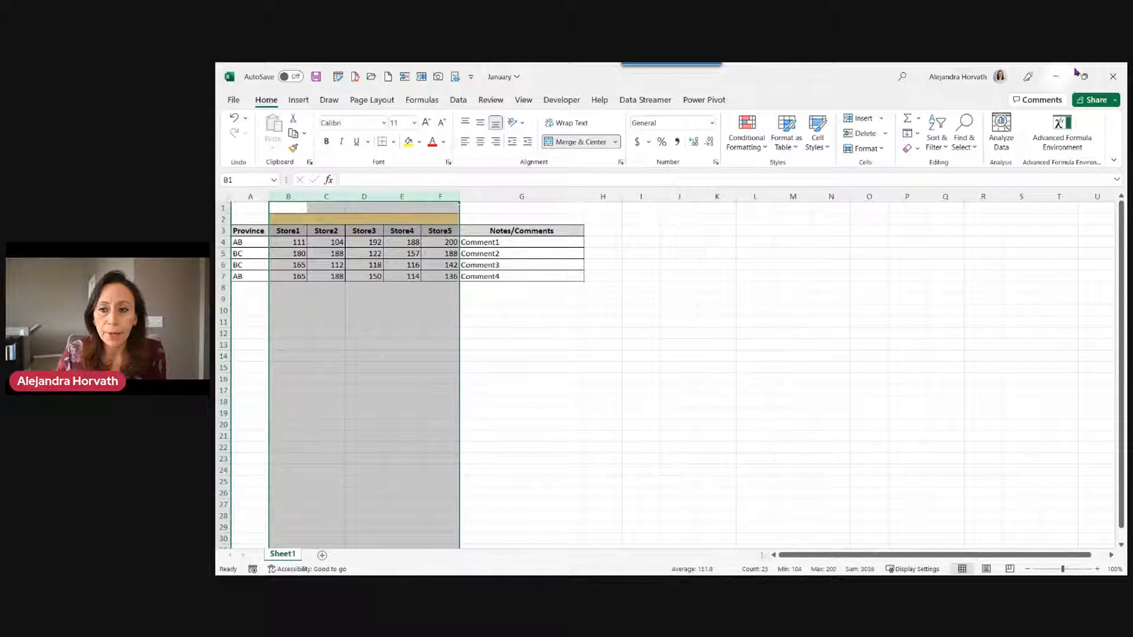
pyautogui.click(1113, 77)
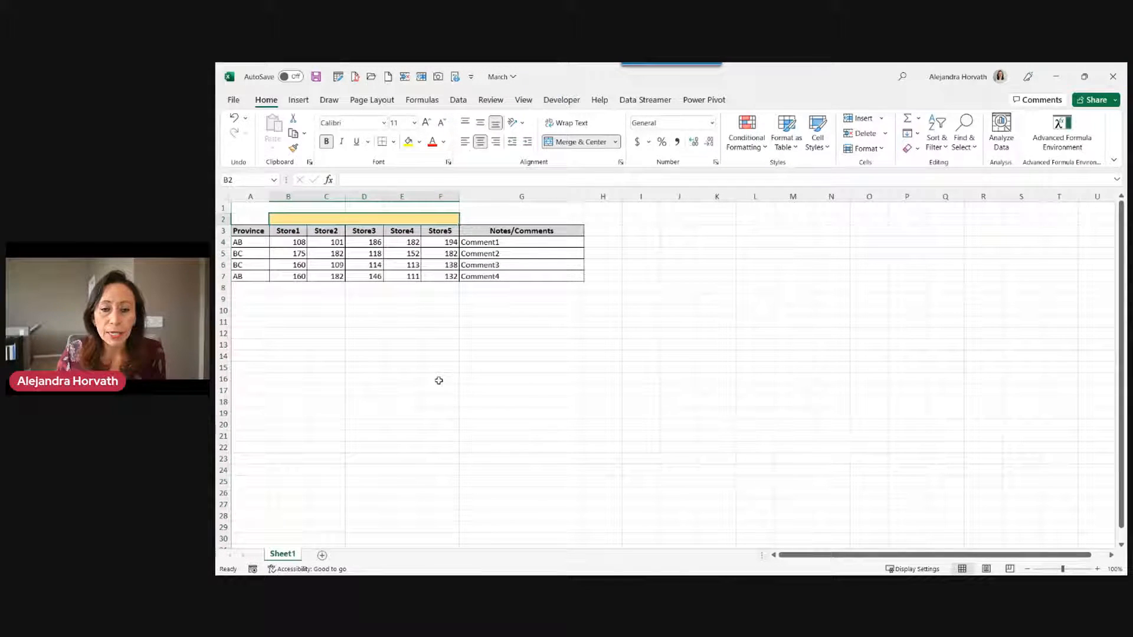
# Check the store and notes columns in March and February, closing each workbook afterwards.
pyautogui.moveTo(288, 196); pyautogui.dragTo(460, 197)
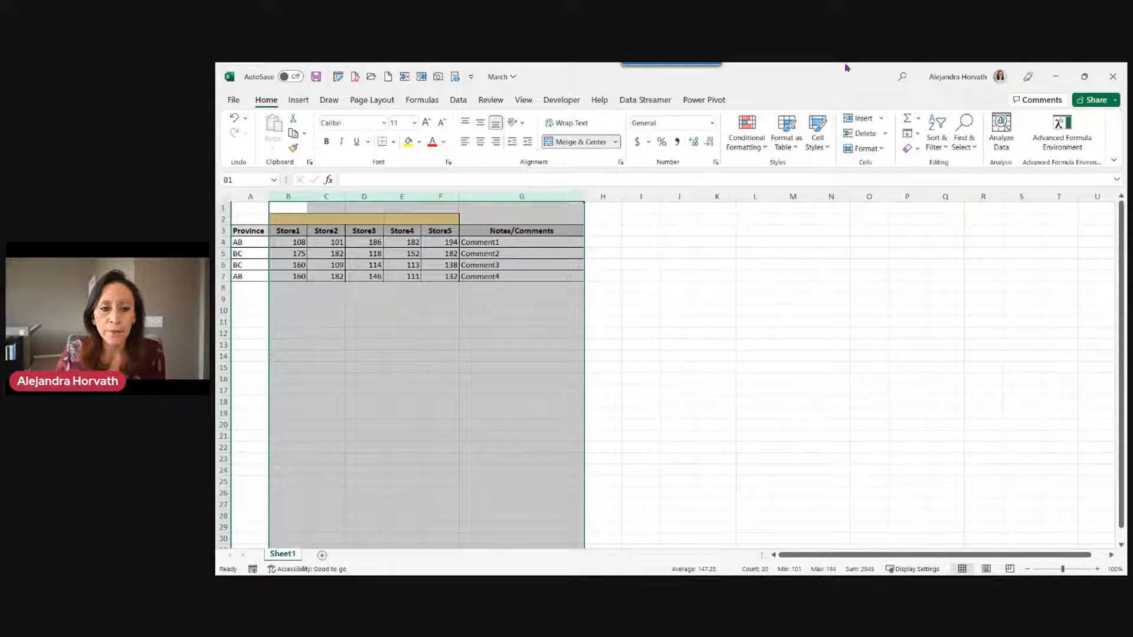
pyautogui.click(1113, 77)
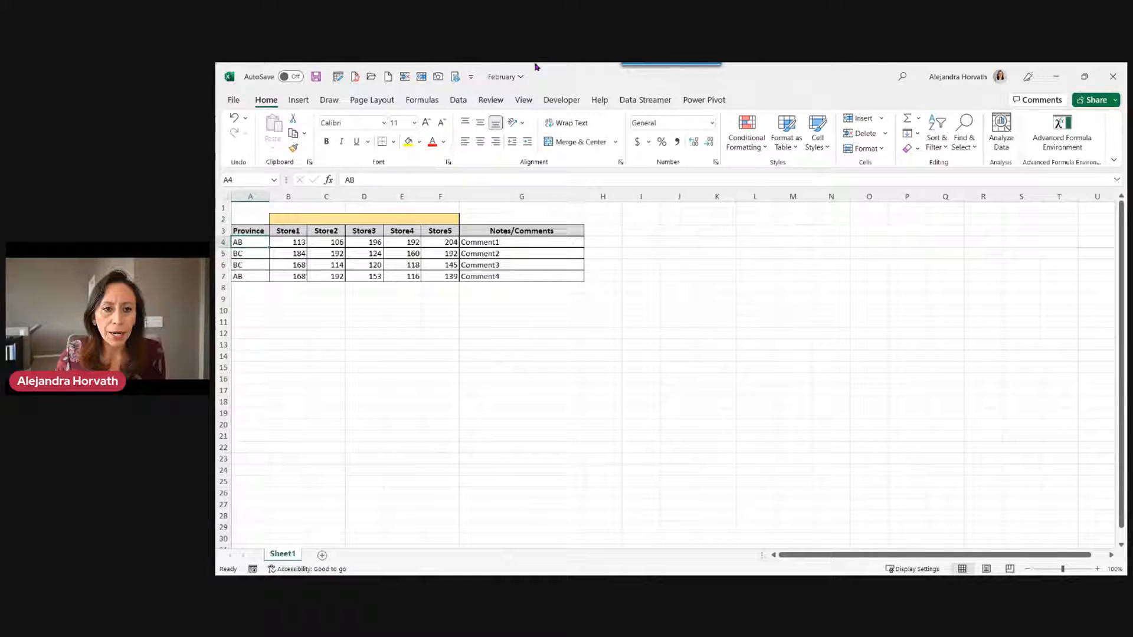
pyautogui.moveTo(300, 196); pyautogui.dragTo(429, 192)
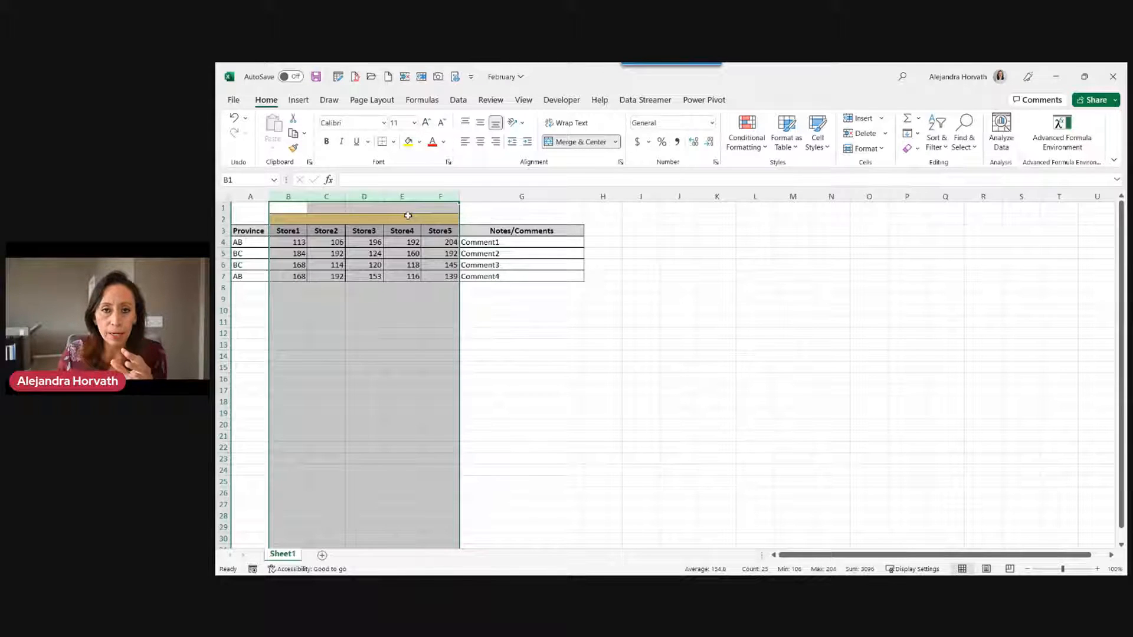
pyautogui.click(222, 231)
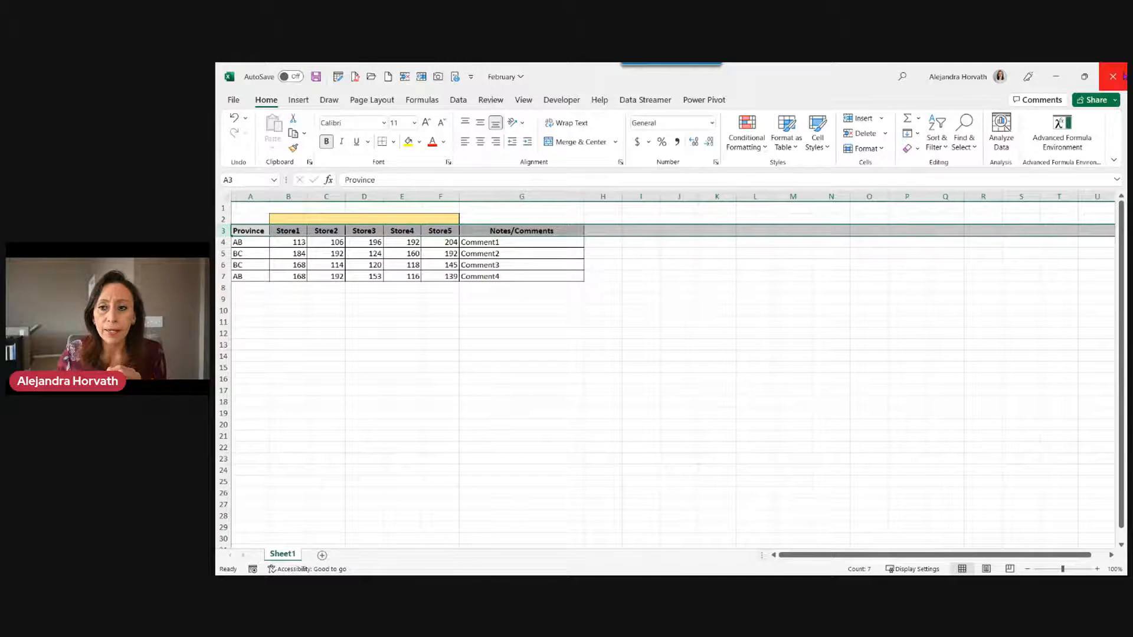
pyautogui.click(1113, 77)
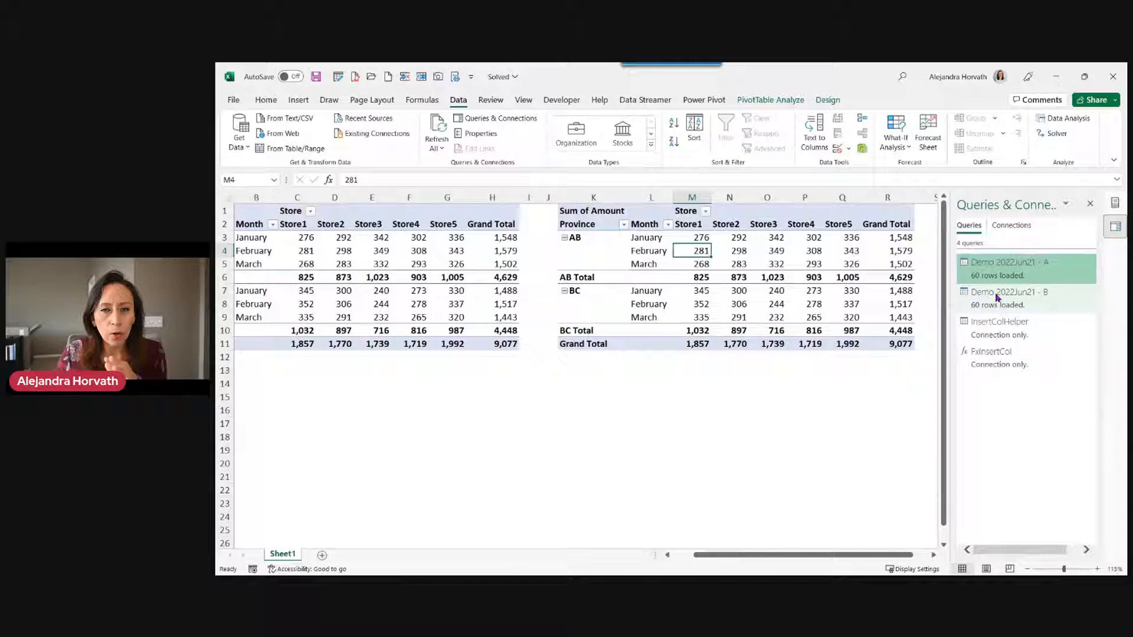
# Open the Demo 2022Jun21 - A query in Power Query Editor, close it, then reopen it.
pyautogui.doubleClick(1005, 275)
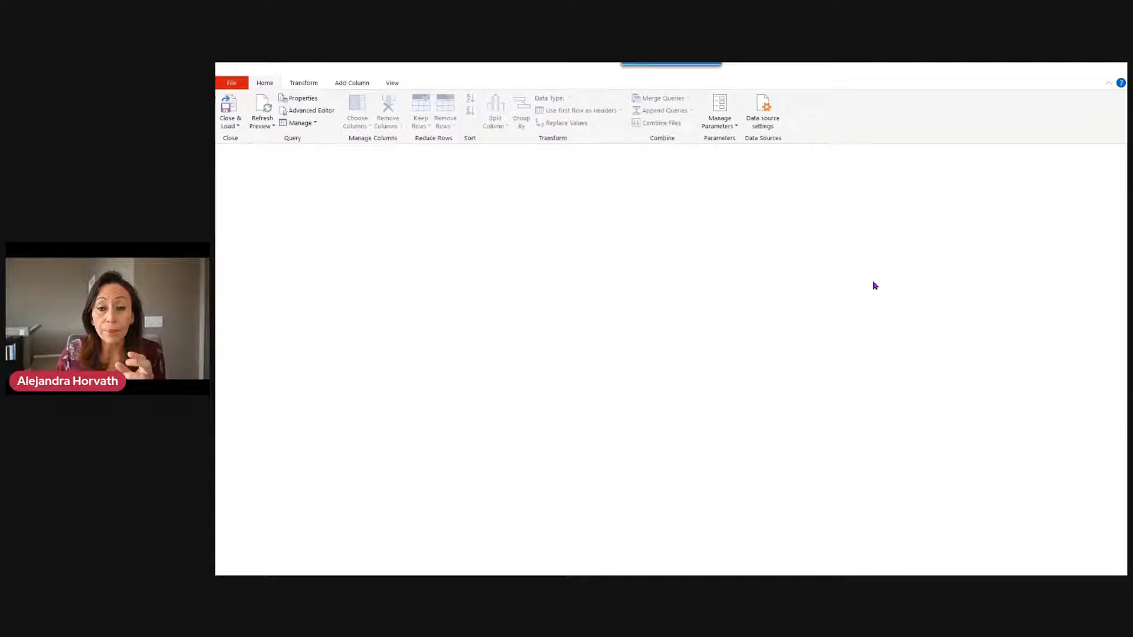
pyautogui.click(1113, 69)
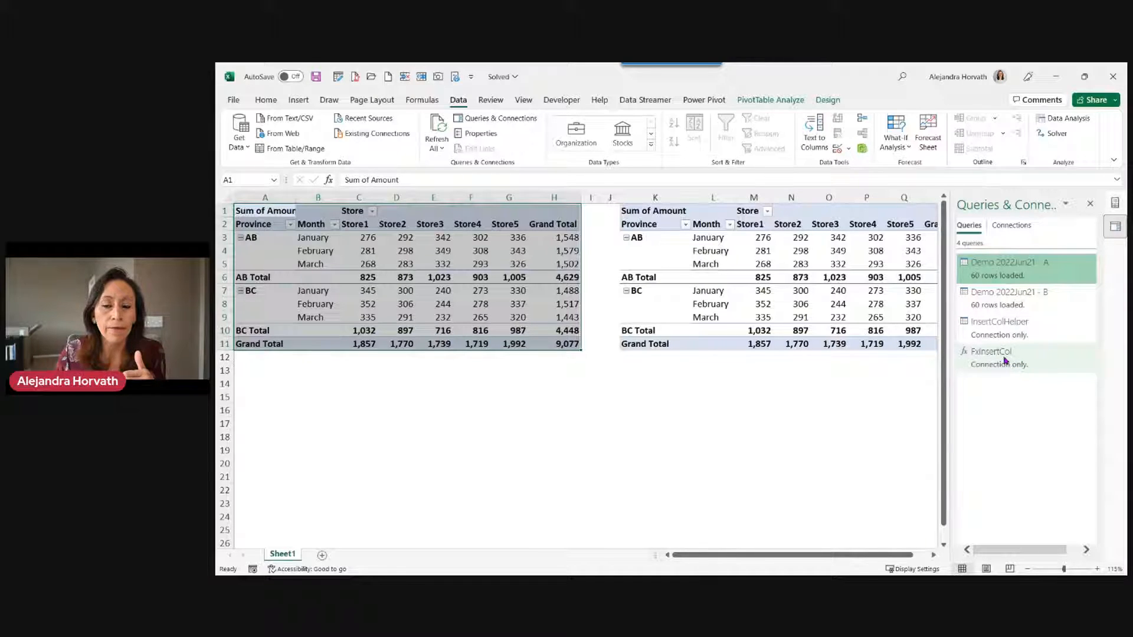
pyautogui.doubleClick(1006, 273)
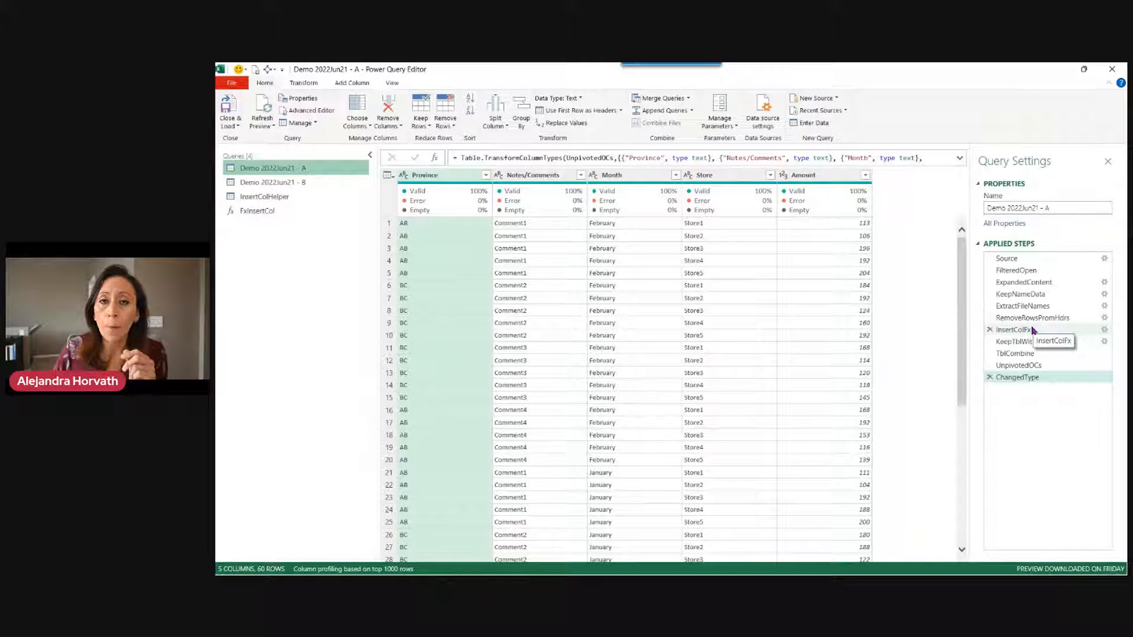
# Shrink the editor text, widen the grid, and enlarge row 1's raw April table preview at ExpandedContent.
pyautogui.click(1037, 260)
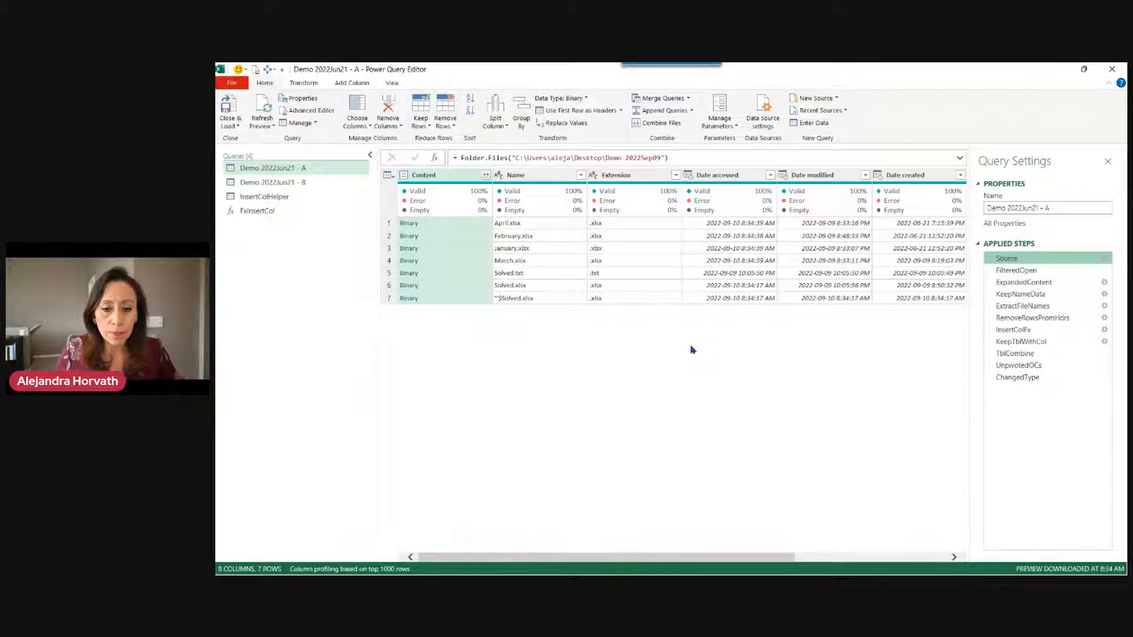
pyautogui.hotkey('ctrl', '+')
pyautogui.hotkey('ctrl', '+')
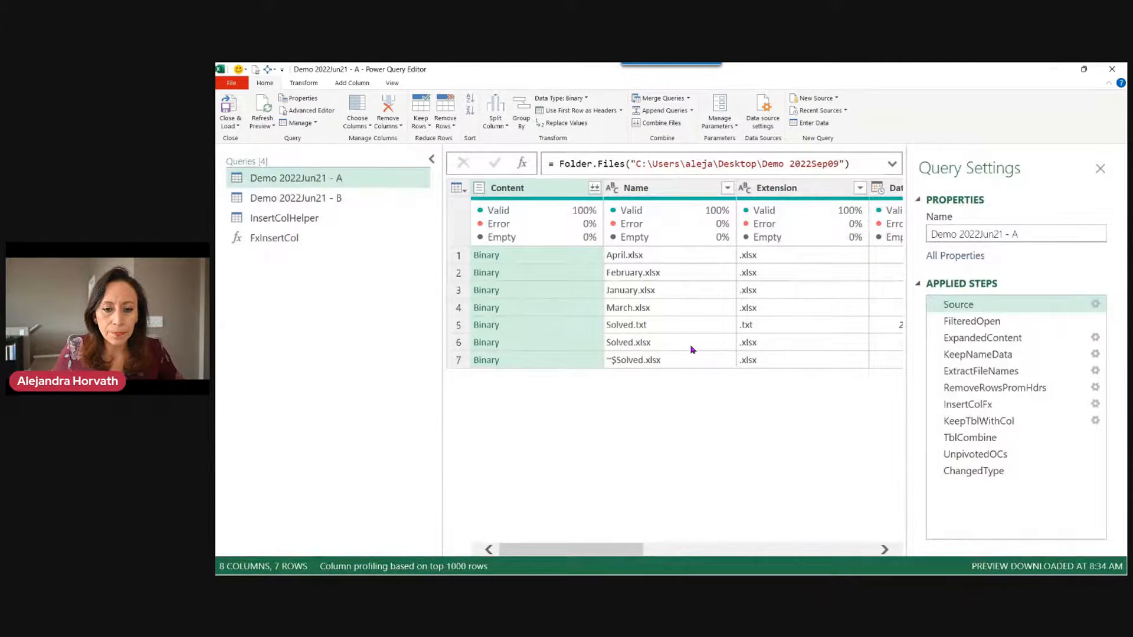
pyautogui.hotkey('ctrl', '-')
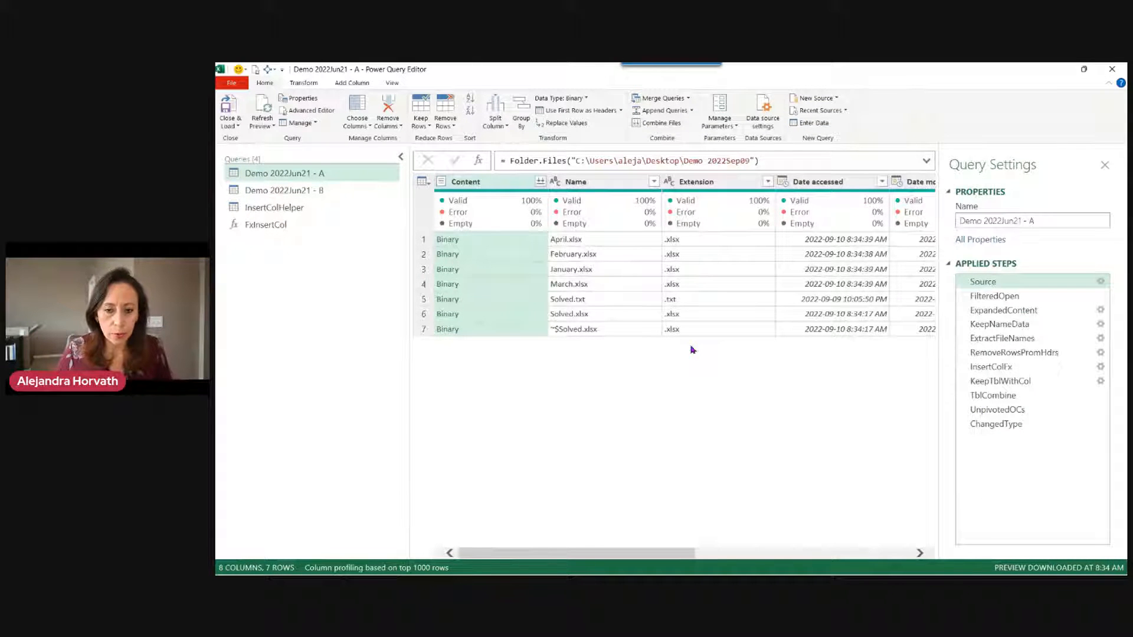
pyautogui.moveTo(404, 357); pyautogui.dragTo(338, 360)
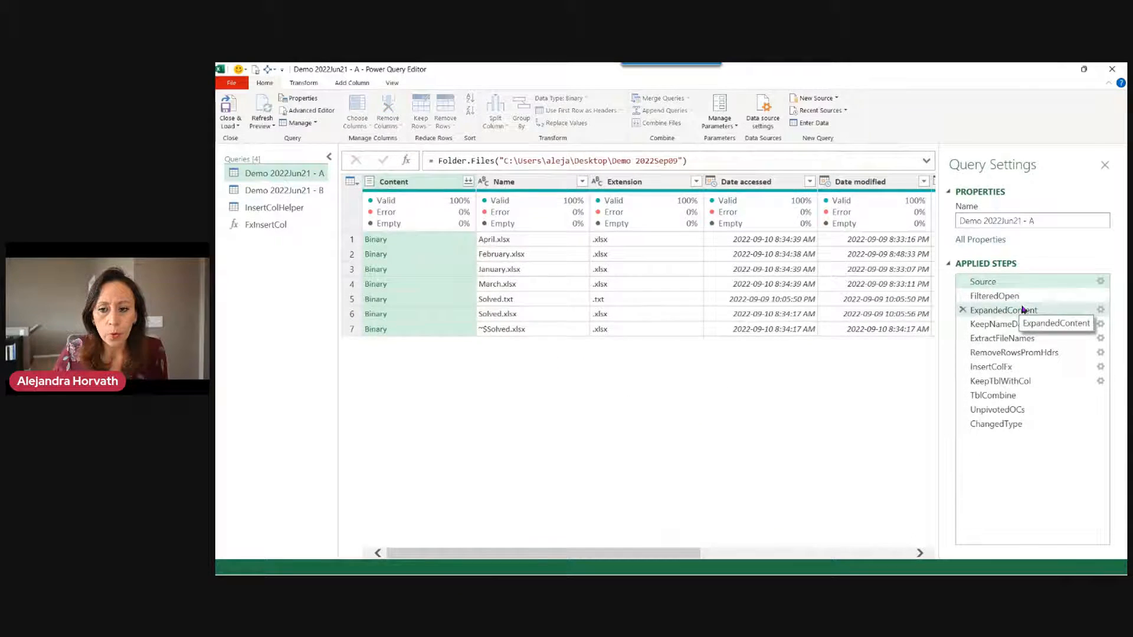
pyautogui.click(997, 310)
pyautogui.click(458, 243)
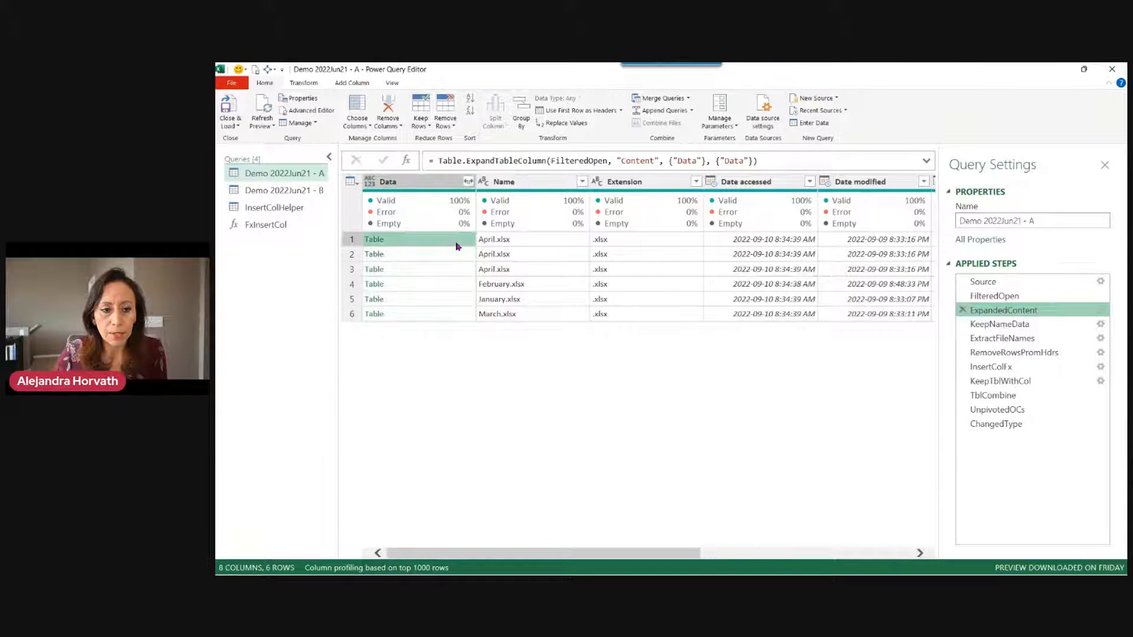
pyautogui.moveTo(519, 475); pyautogui.dragTo(524, 331)
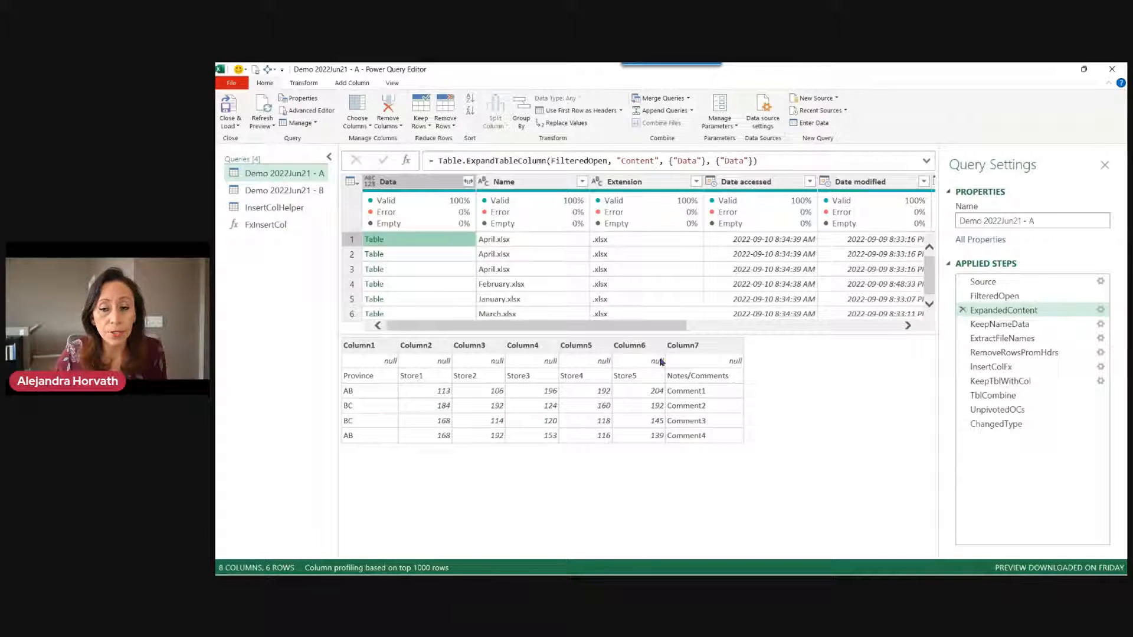
# Compare row 1's cleaned RemoveRowsPromHdrs table with the raw April table at ExtractFileNames.
pyautogui.click(1030, 352)
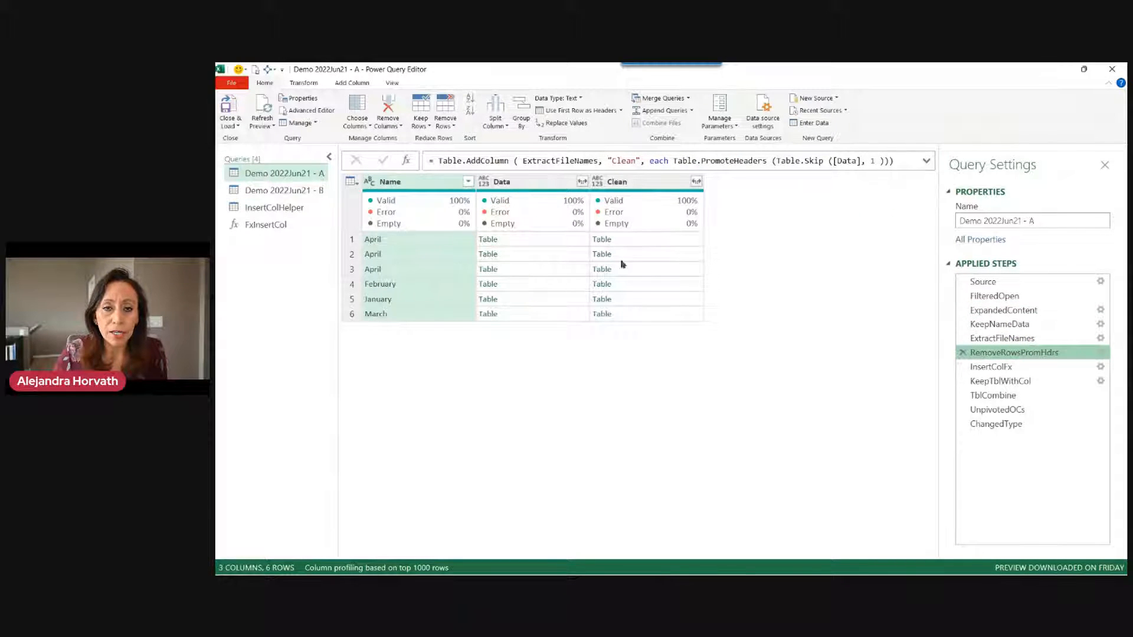
pyautogui.click(656, 239)
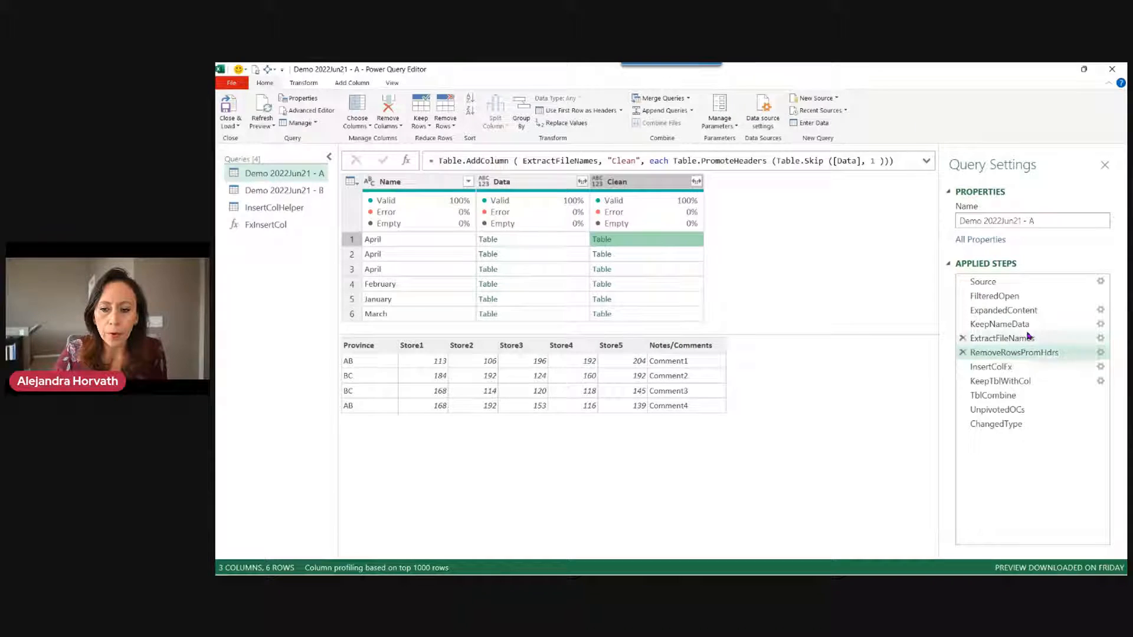
pyautogui.click(1003, 338)
pyautogui.click(580, 245)
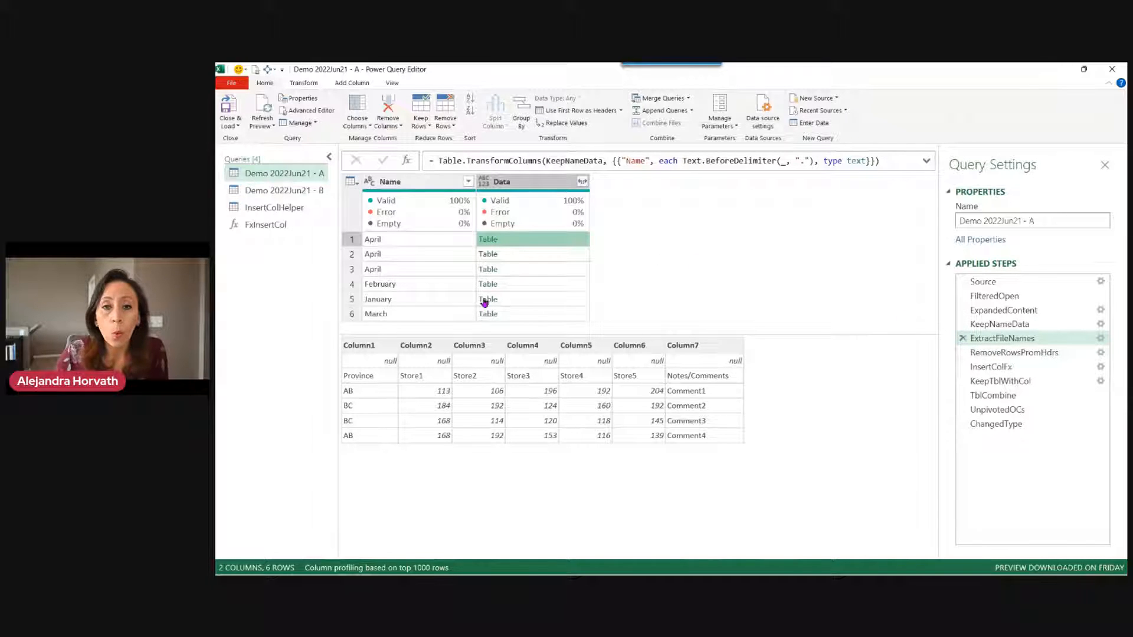
# At RemoveRowsPromHdrs, compare row 1's Clean and raw Data tables again, then view InsertColFx.
pyautogui.click(1015, 353)
pyautogui.click(636, 242)
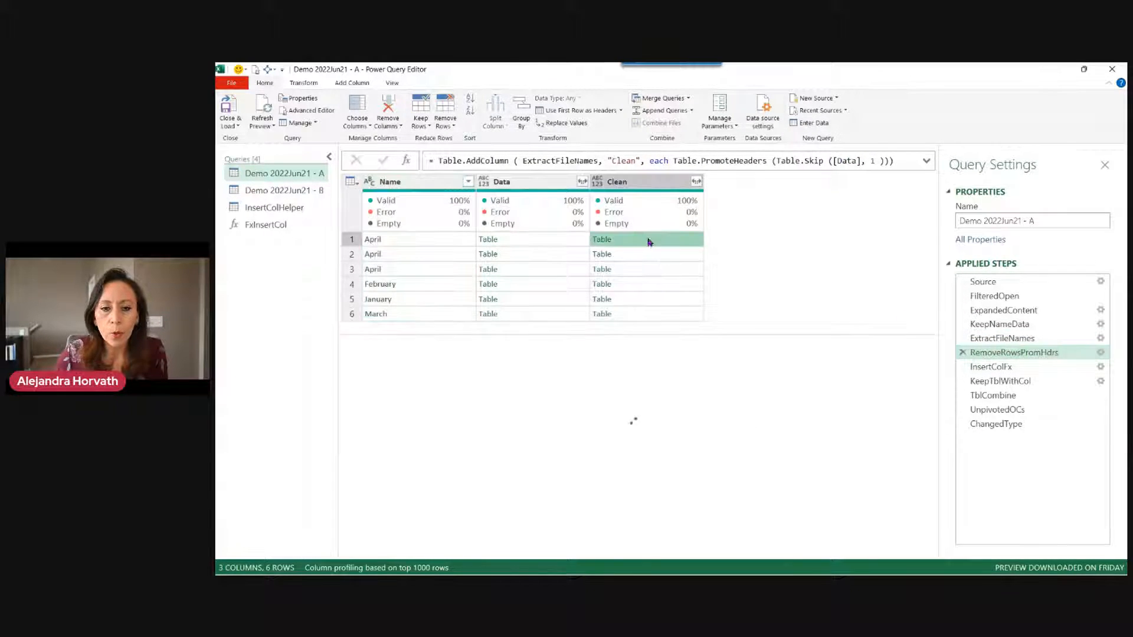
pyautogui.click(566, 240)
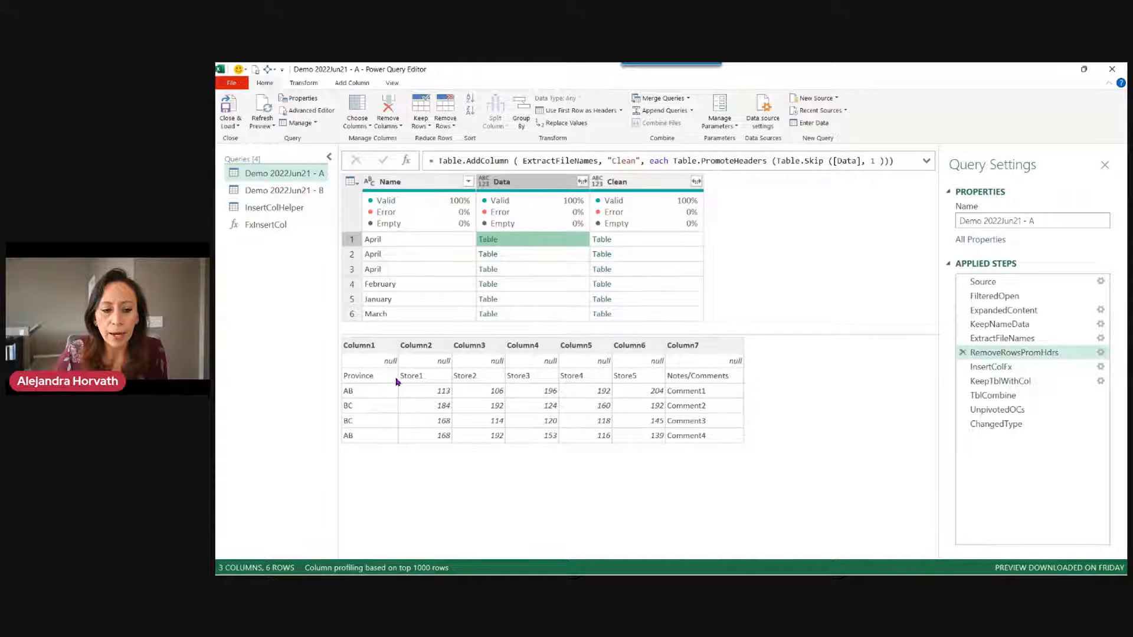
pyautogui.click(648, 238)
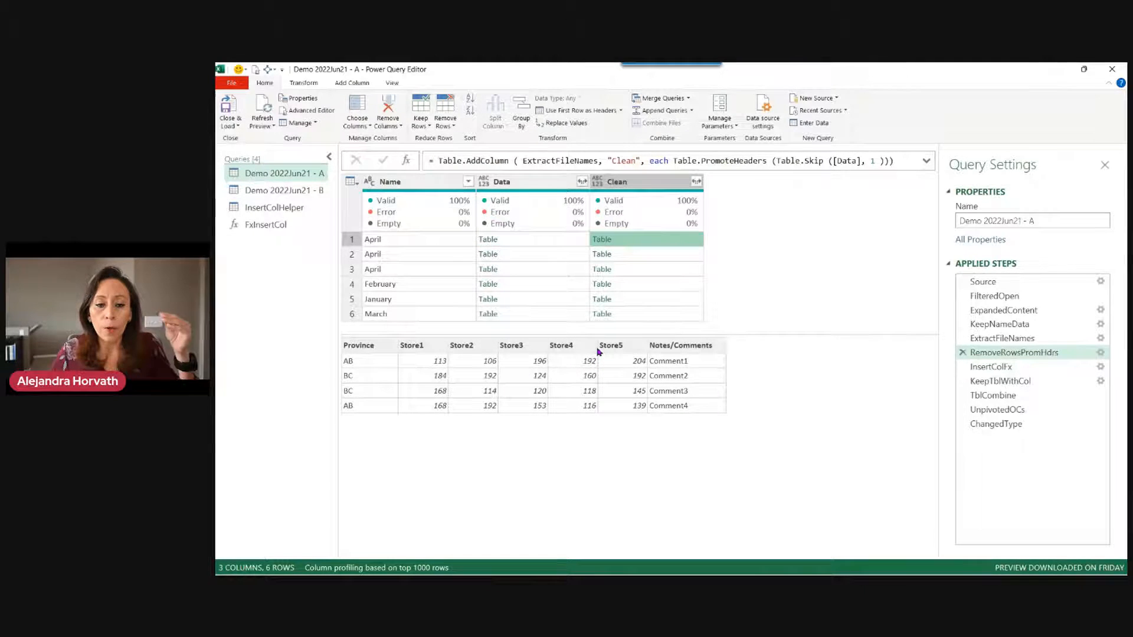
pyautogui.click(1035, 368)
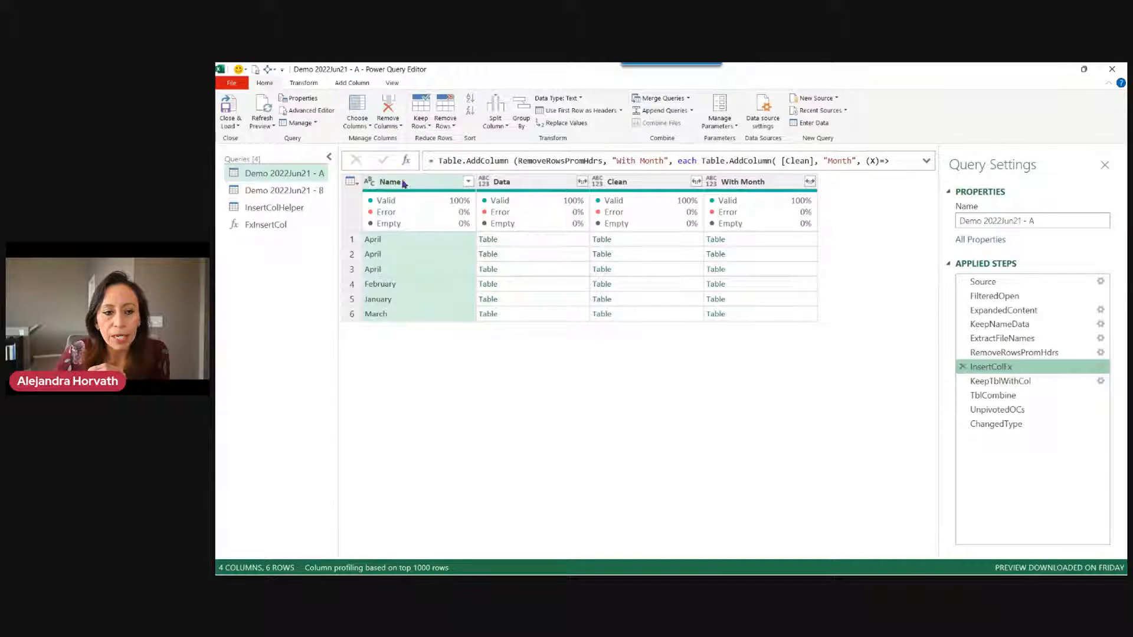
# Preview row 1's Clean and With Month tables and highlight the Month part of the AddColumn formula.
pyautogui.click(684, 245)
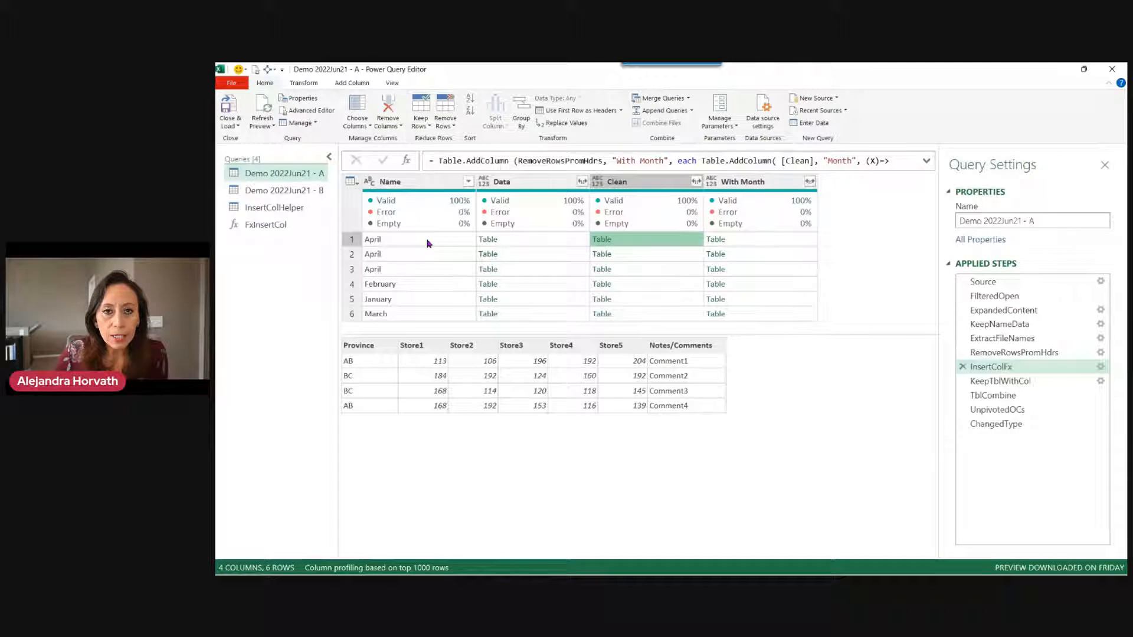
pyautogui.click(766, 242)
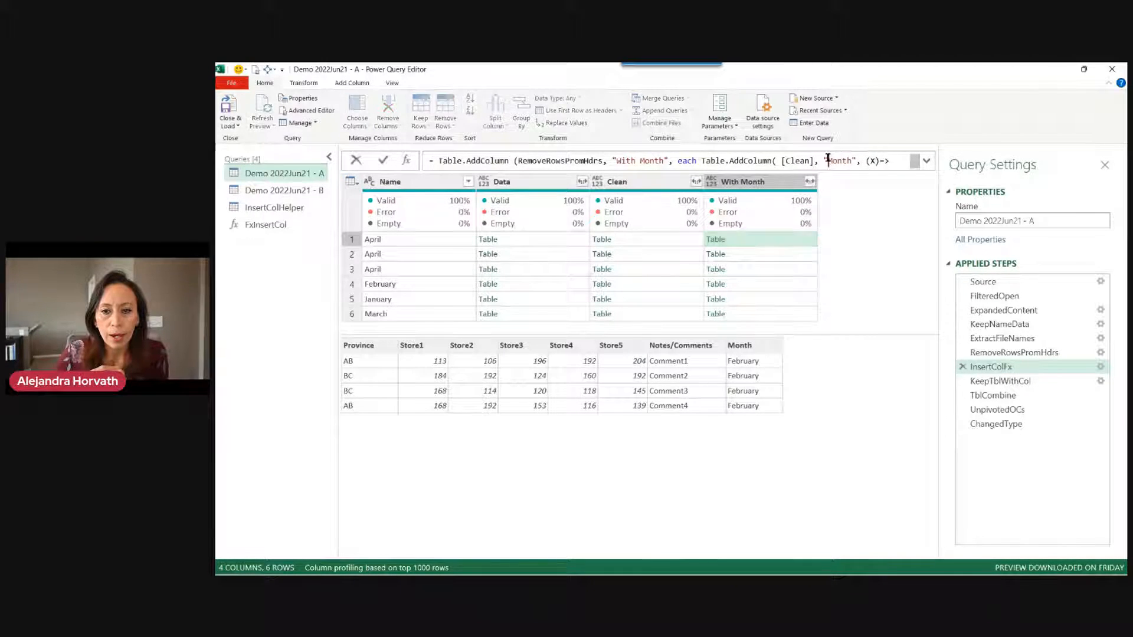
pyautogui.moveTo(827, 161); pyautogui.dragTo(902, 161)
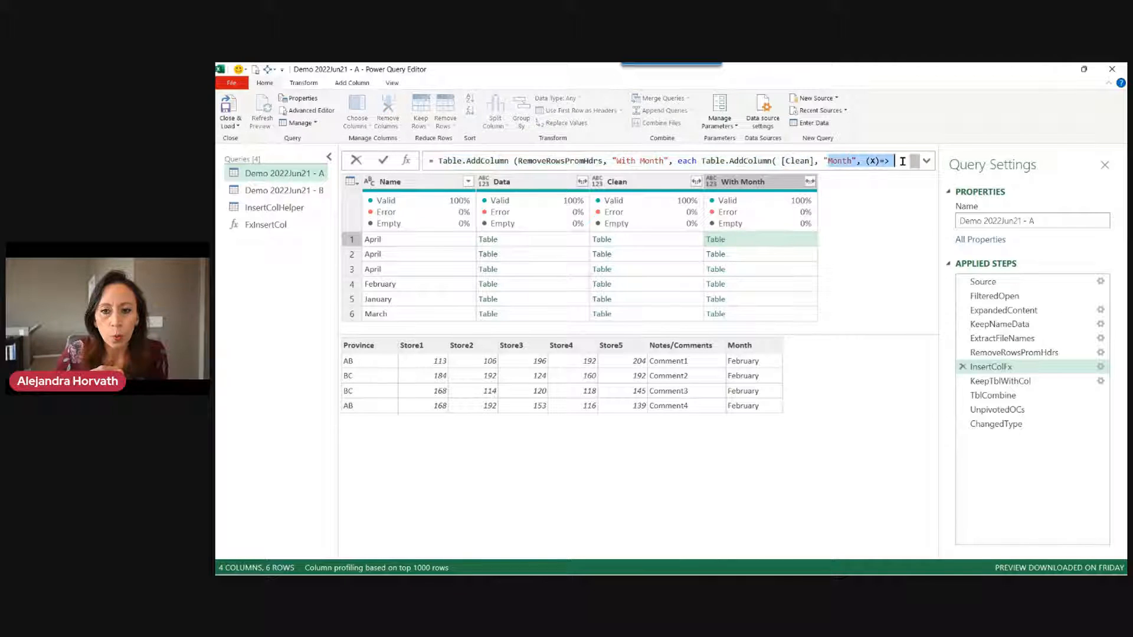
pyautogui.click(937, 165)
# Expand the formula to examine the function supplying Name, then view the KeepTblWithCol step.
pyautogui.click(926, 160)
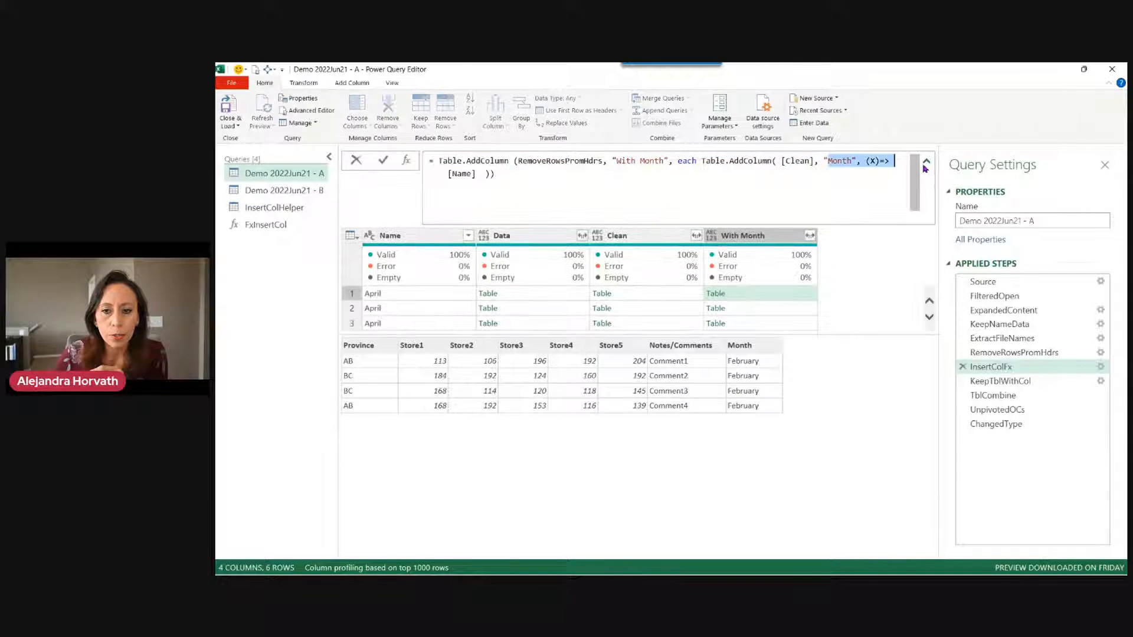
pyautogui.moveTo(861, 161); pyautogui.dragTo(871, 176)
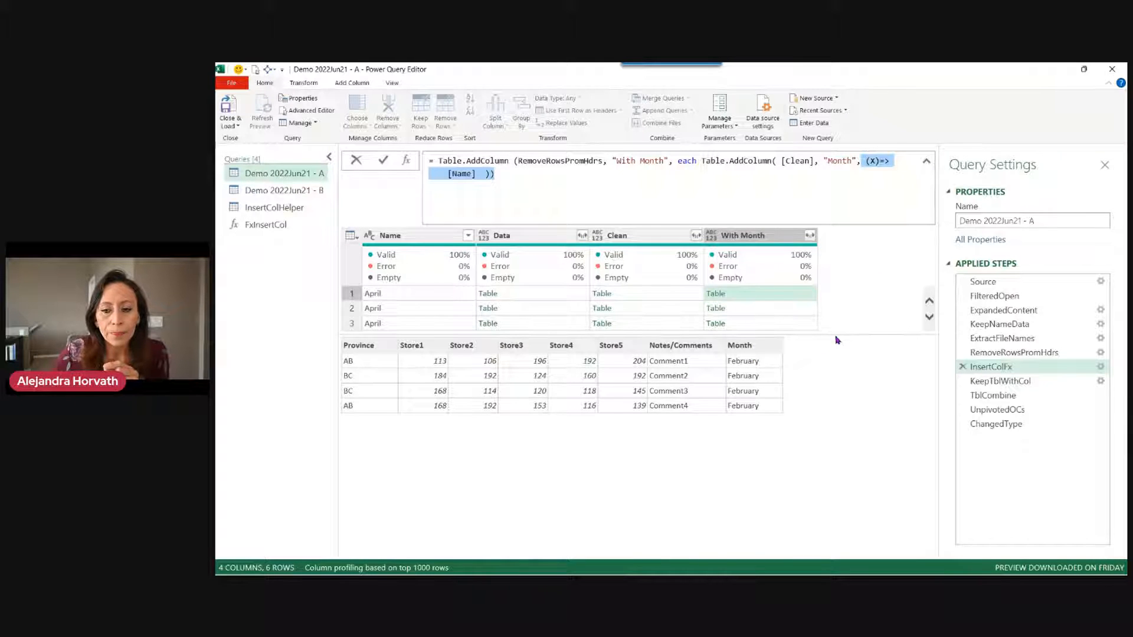
pyautogui.click(1006, 369)
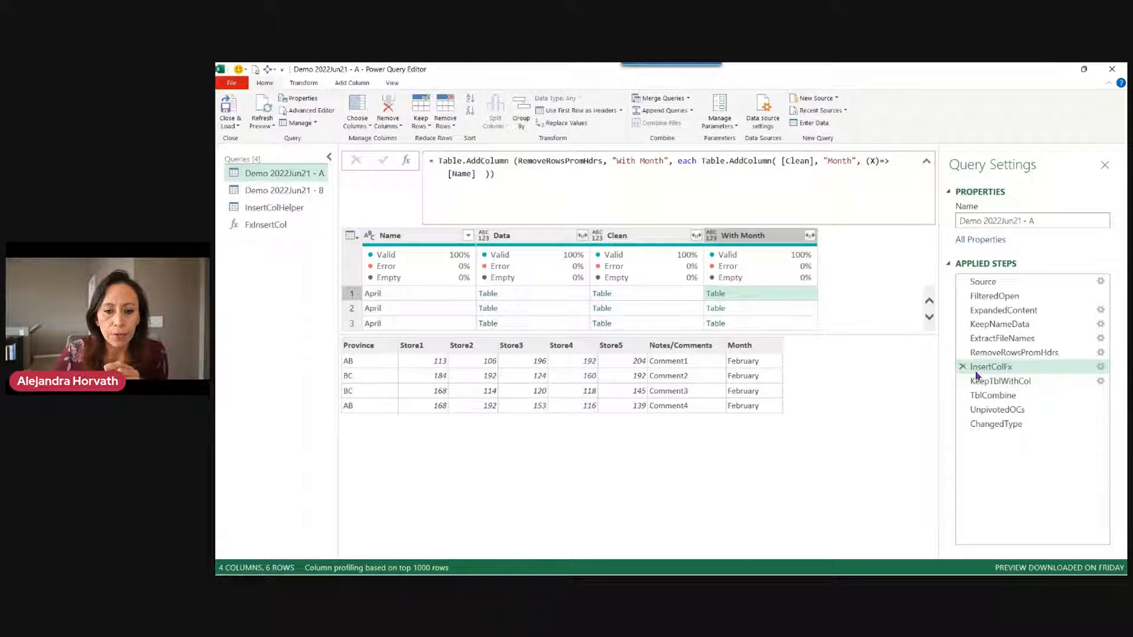
pyautogui.click(1006, 381)
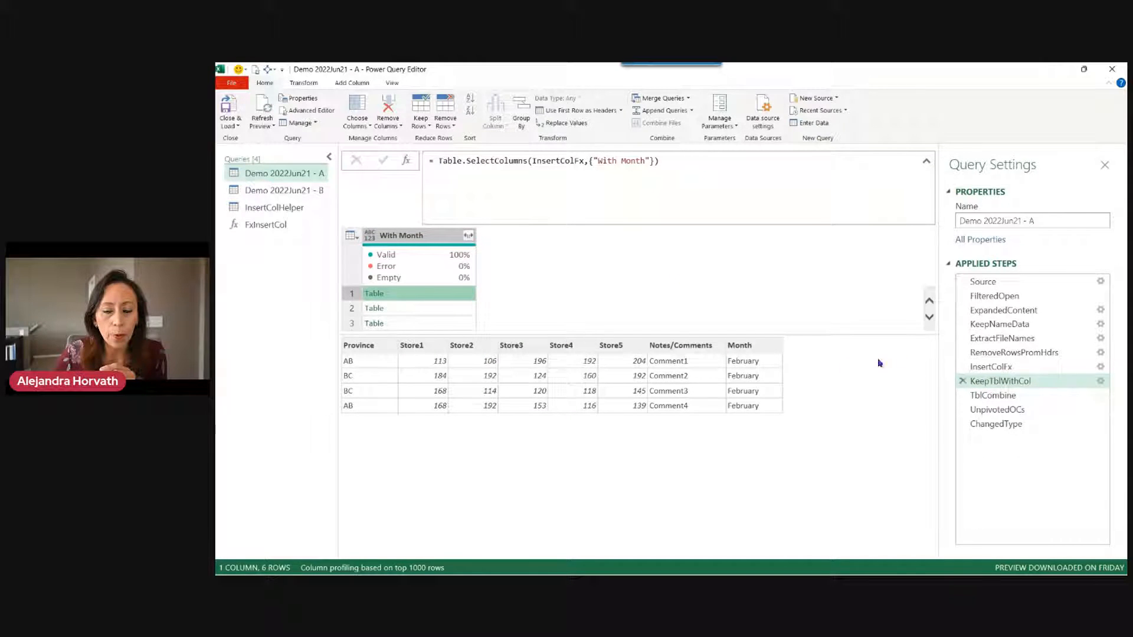
# View the UnpivotedOCs and ChangedType steps, then switch to the Demo 2022Jun21 - B query.
pyautogui.click(1016, 410)
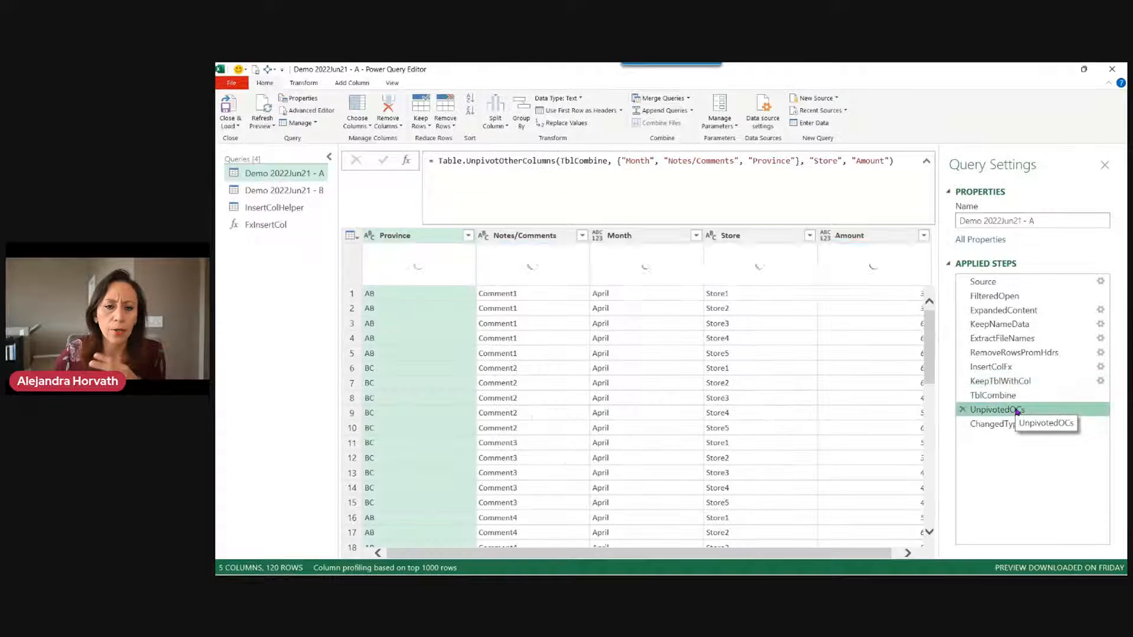
pyautogui.click(1014, 424)
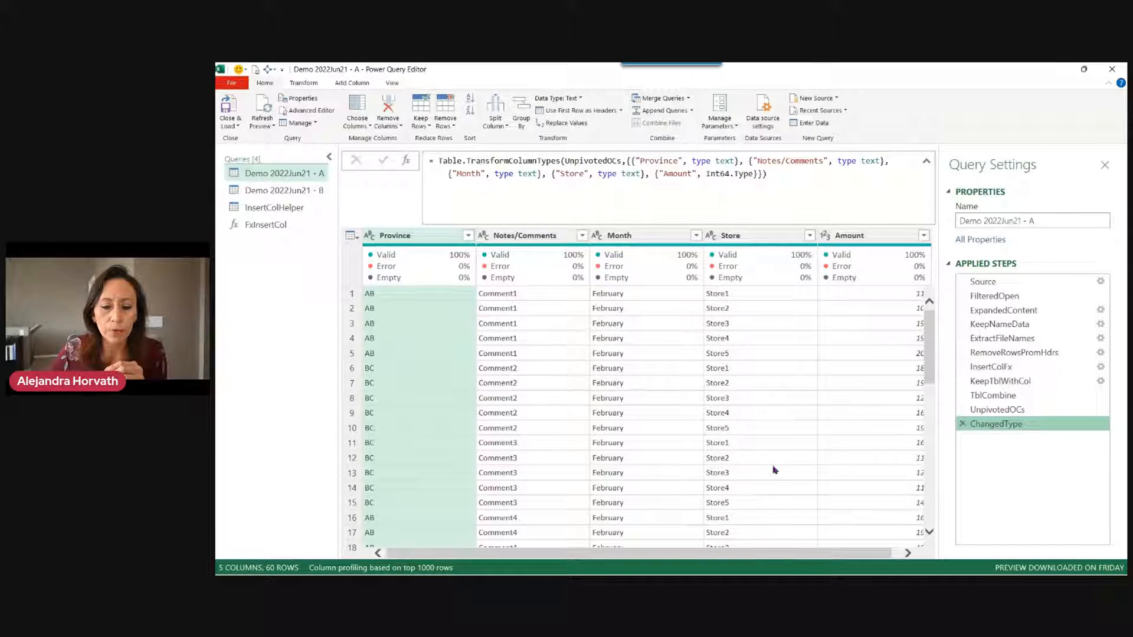
pyautogui.click(316, 190)
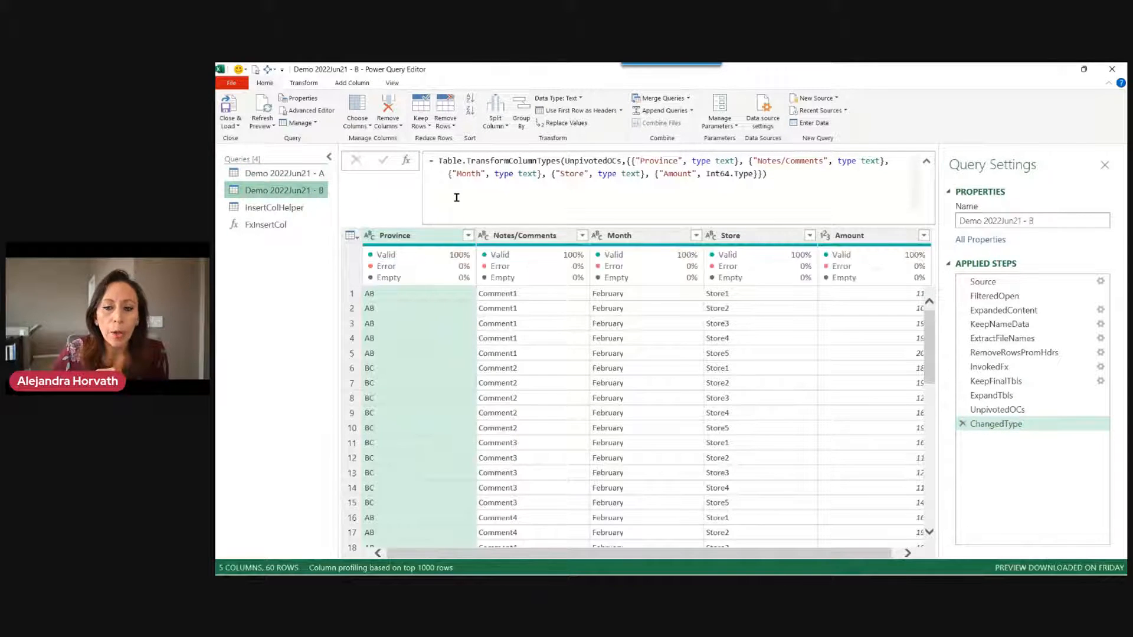
# Look over the FxInsertCol function definition and the InsertColHelper query.
pyautogui.click(1043, 368)
pyautogui.click(282, 225)
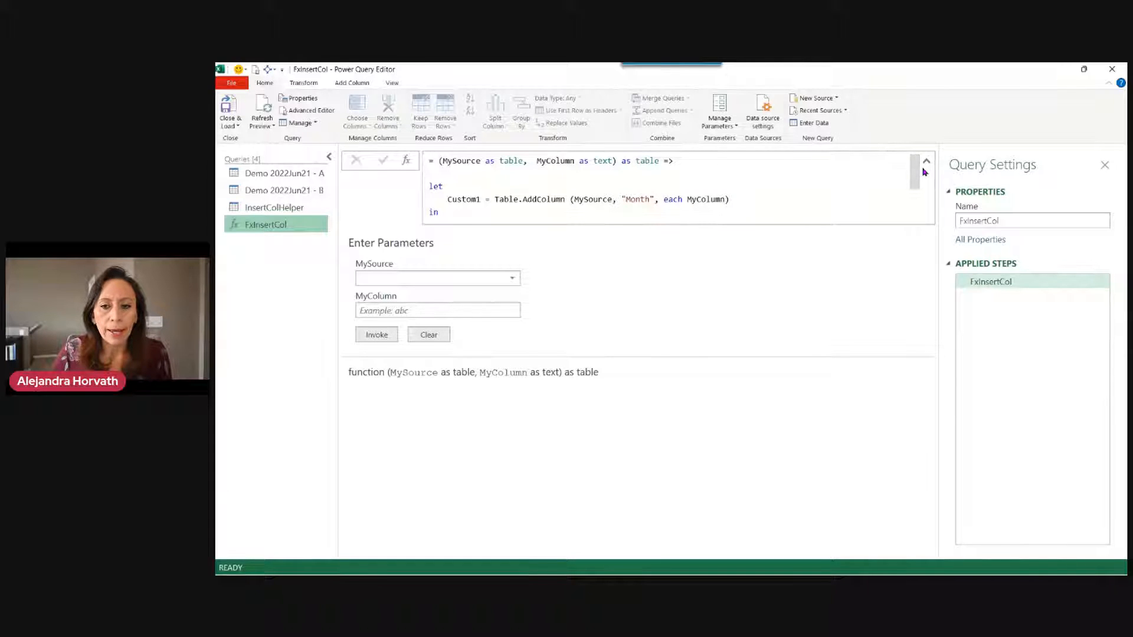
pyautogui.moveTo(915, 172)
pyautogui.mouseDown()
pyautogui.moveTo(914, 198)
pyautogui.moveTo(914, 171)
pyautogui.mouseUp()
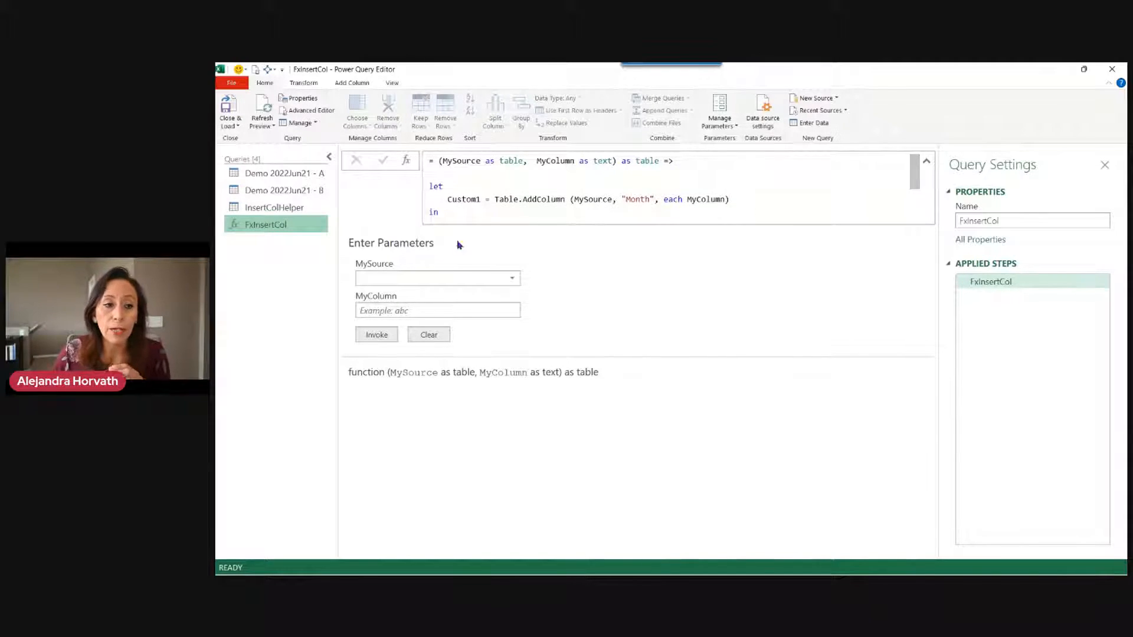
pyautogui.click(313, 206)
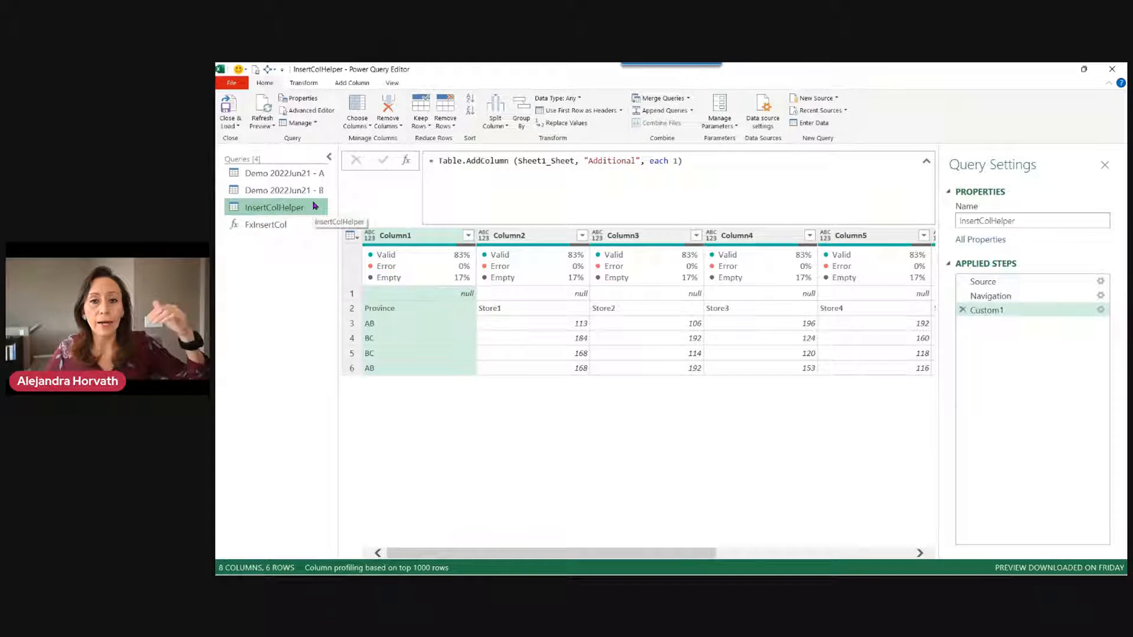
# Back in query B, preview row 1's cleaned table at RemoveRowsPromHdrs, then view the All column step.
pyautogui.click(265, 190)
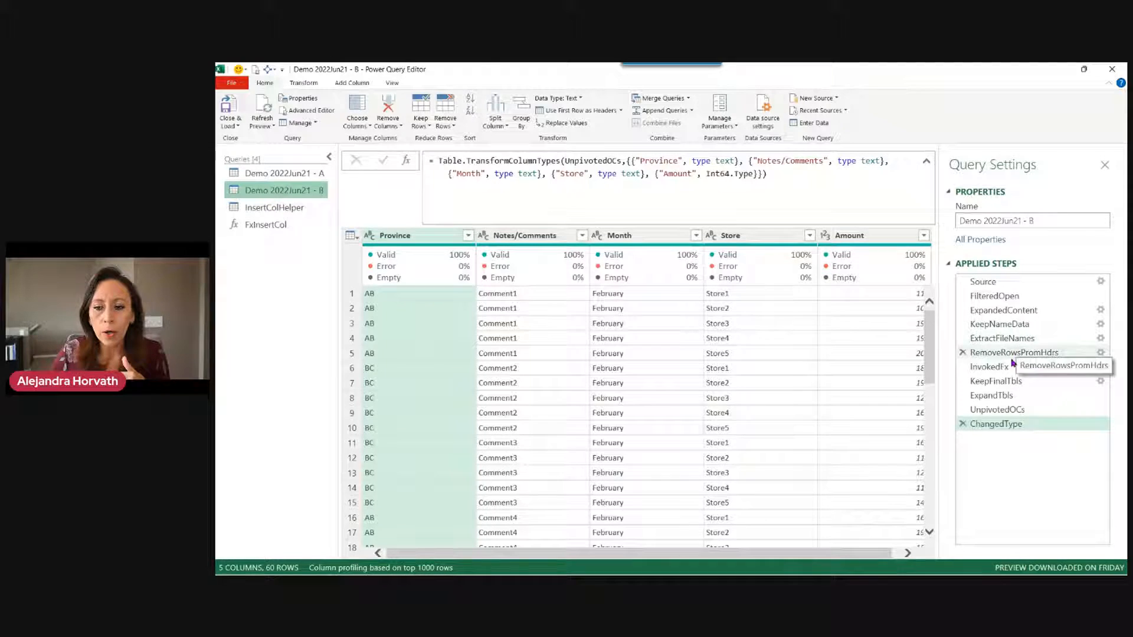
pyautogui.click(1012, 353)
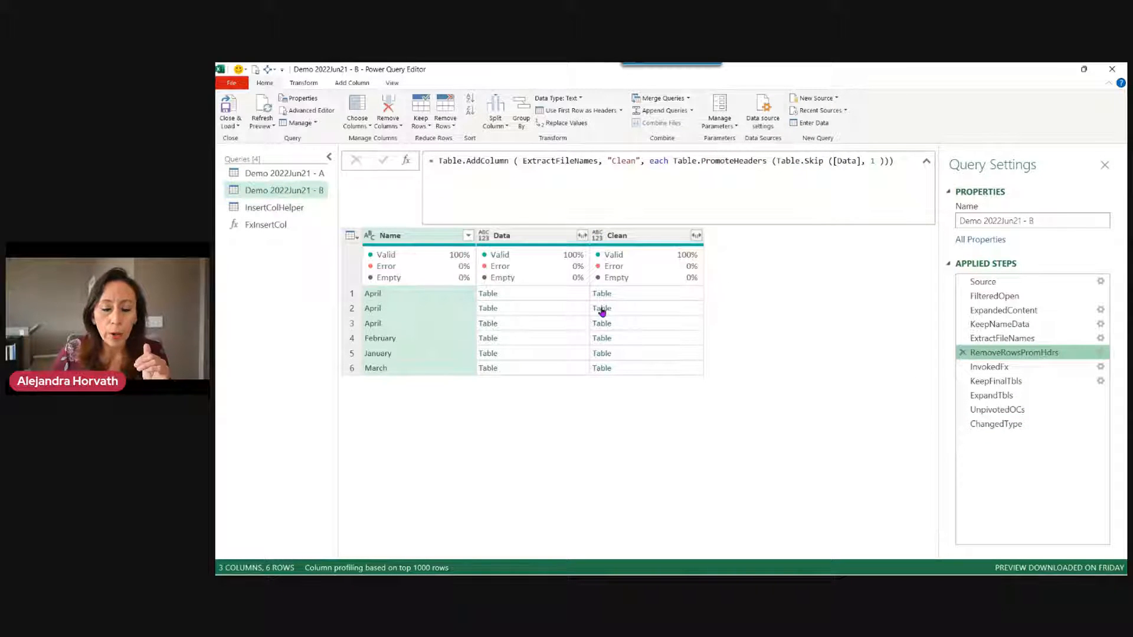
pyautogui.moveTo(631, 282)
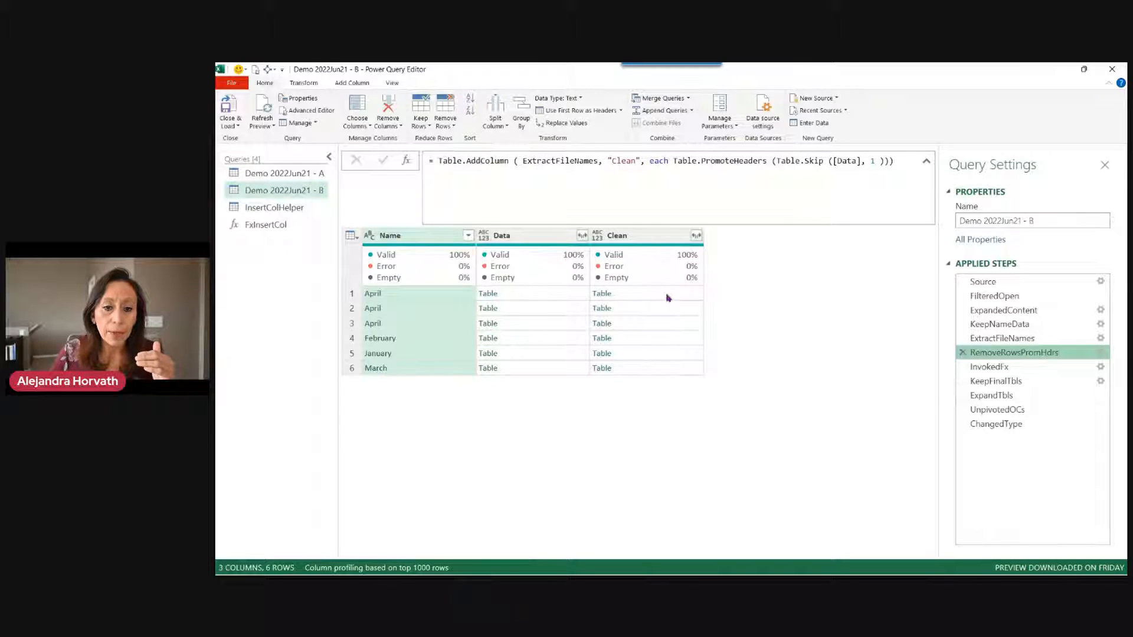
pyautogui.click(668, 298)
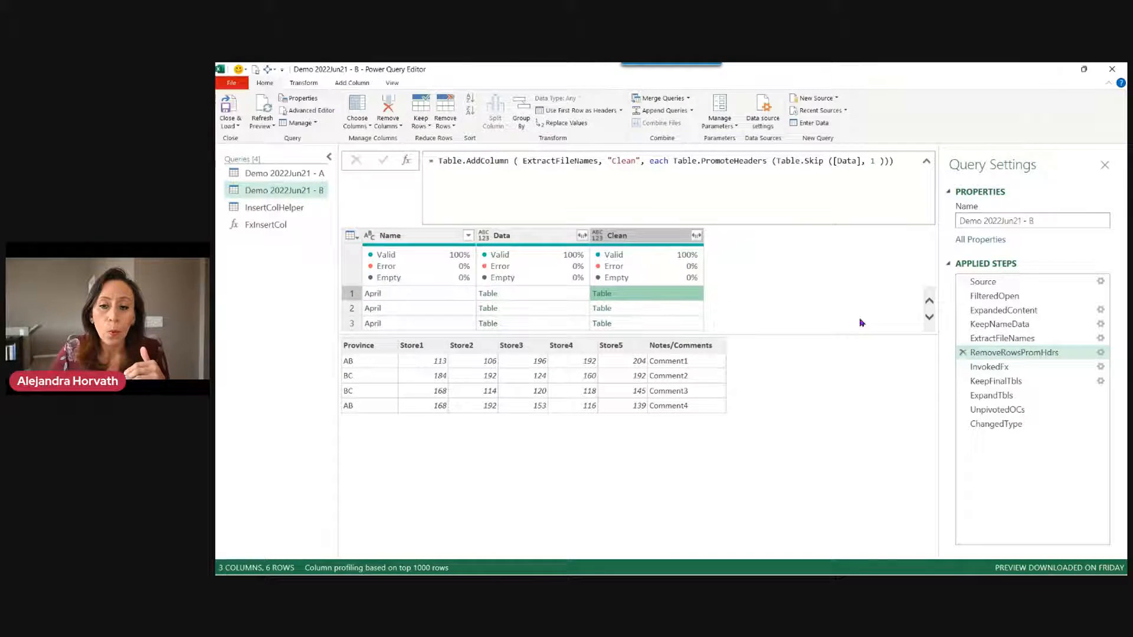
pyautogui.click(1032, 367)
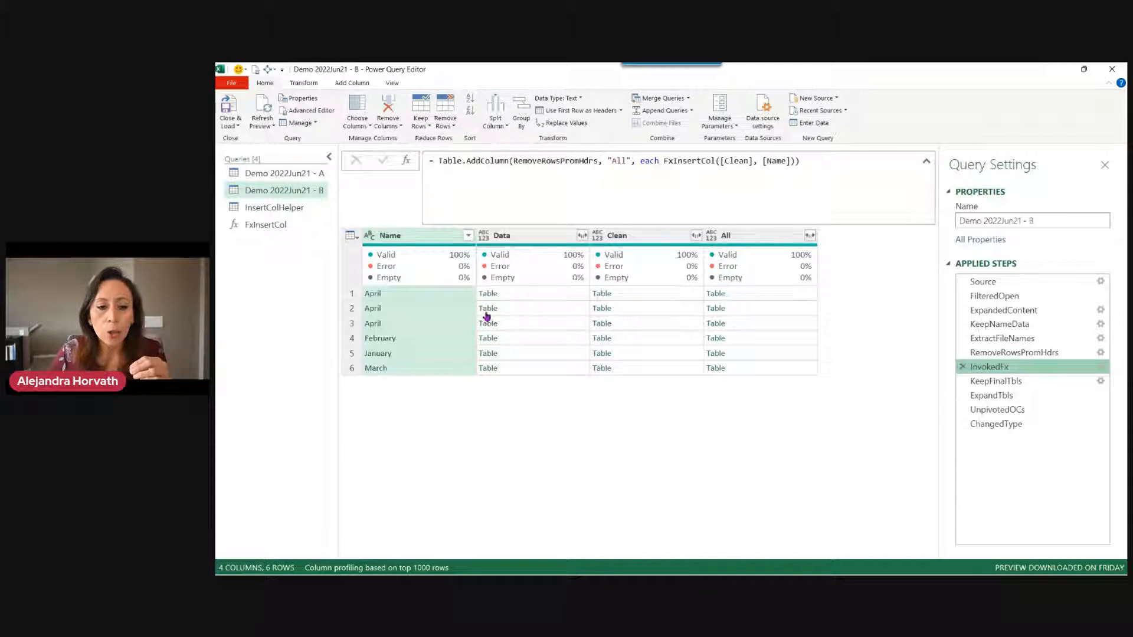
# Preview row 1's All table with its February Month column, then bring the Meetup page over the editor.
pyautogui.click(788, 297)
pyautogui.click(785, 237)
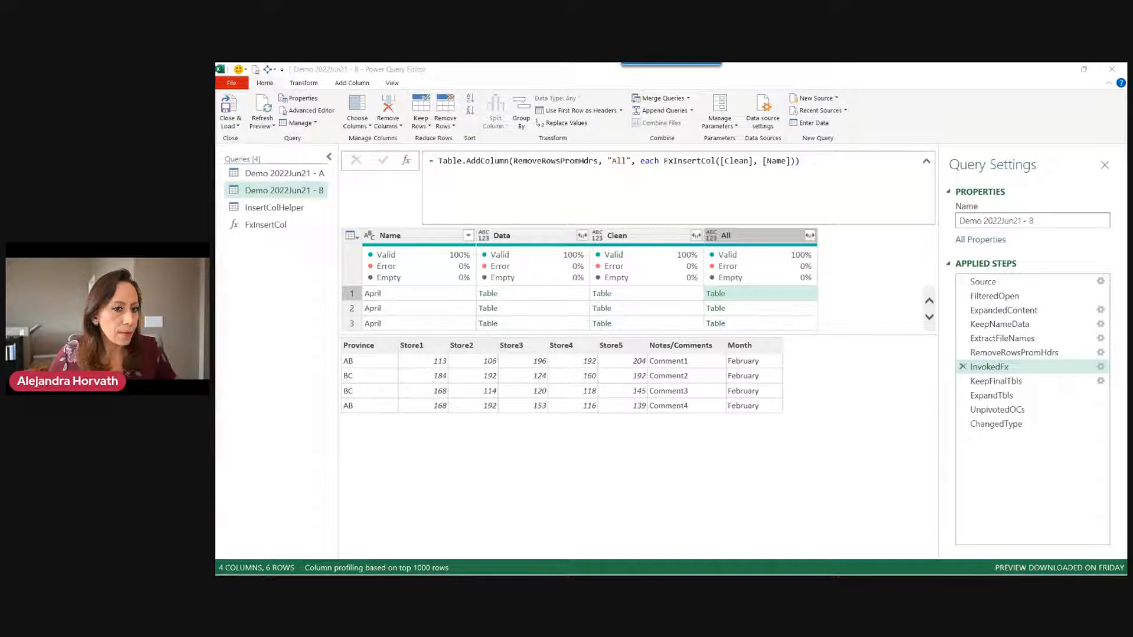
pyautogui.moveTo(217, 88); pyautogui.dragTo(677, 89)
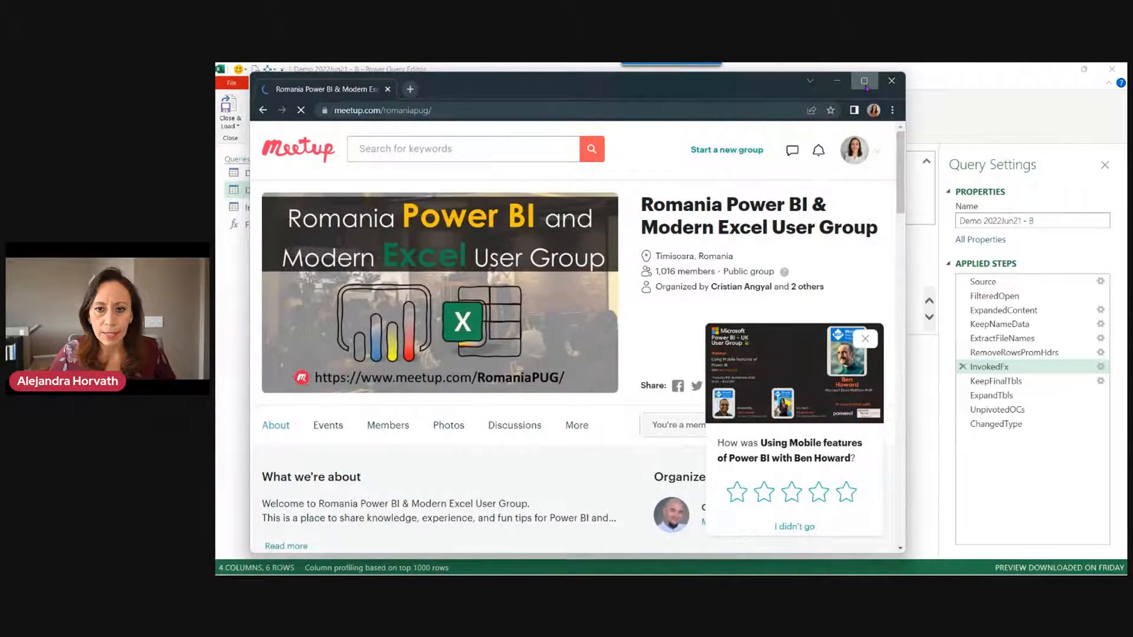
# Maximize the Meetup page, dismiss the rating prompt, scroll the group page, and return to Power Query Editor.
pyautogui.click(864, 81)
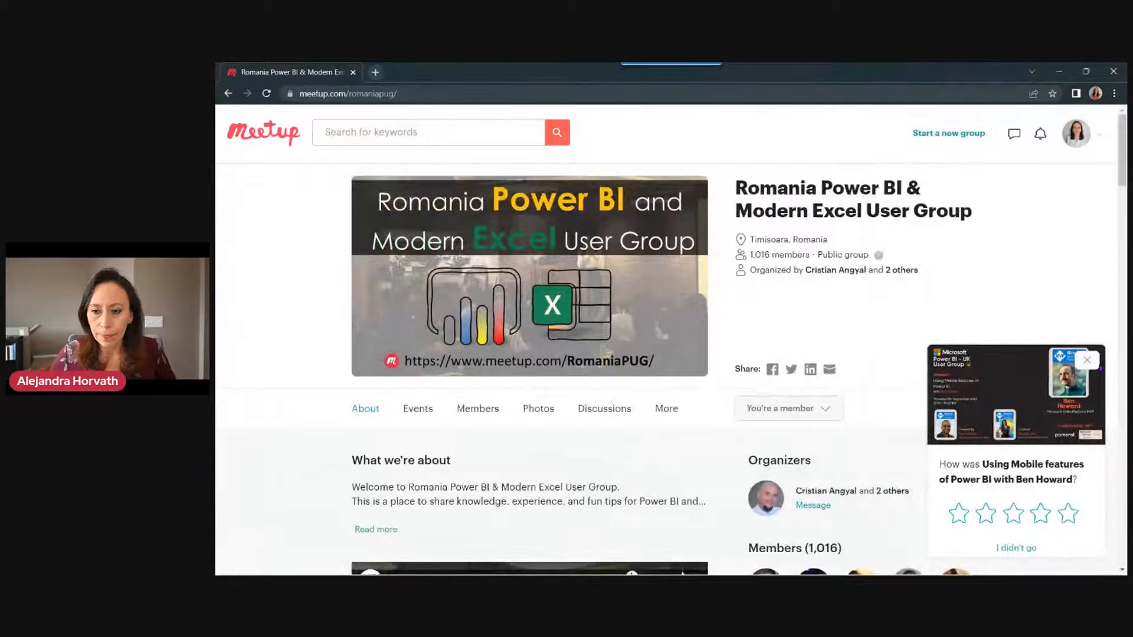
pyautogui.click(1079, 360)
pyautogui.scroll(-1, 1056, 382)
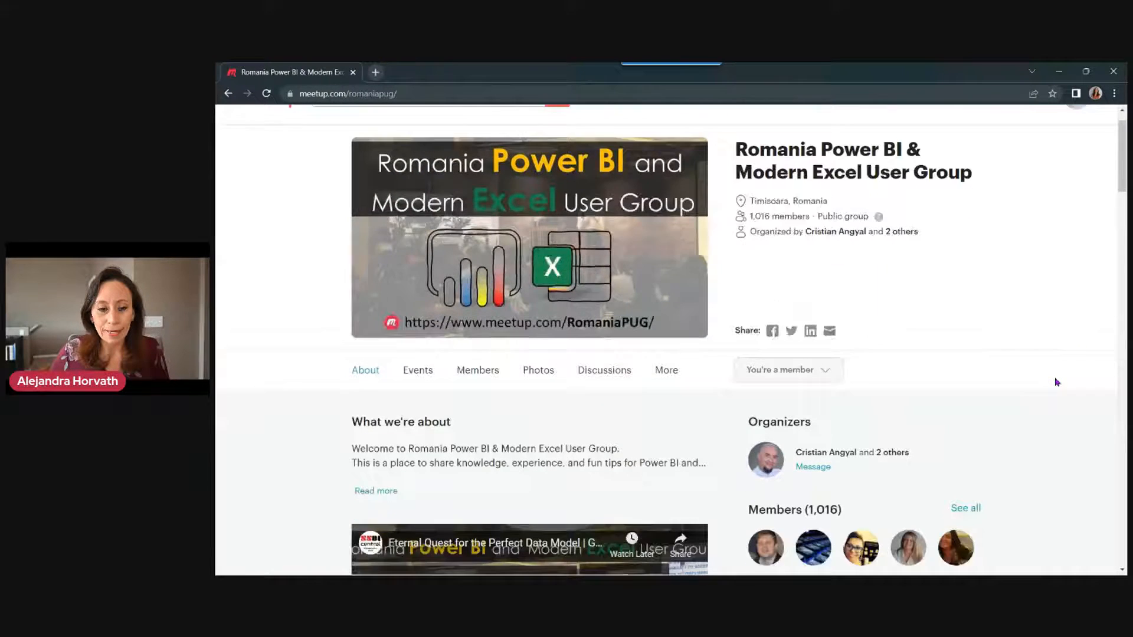
pyautogui.scroll(-3, 1056, 383)
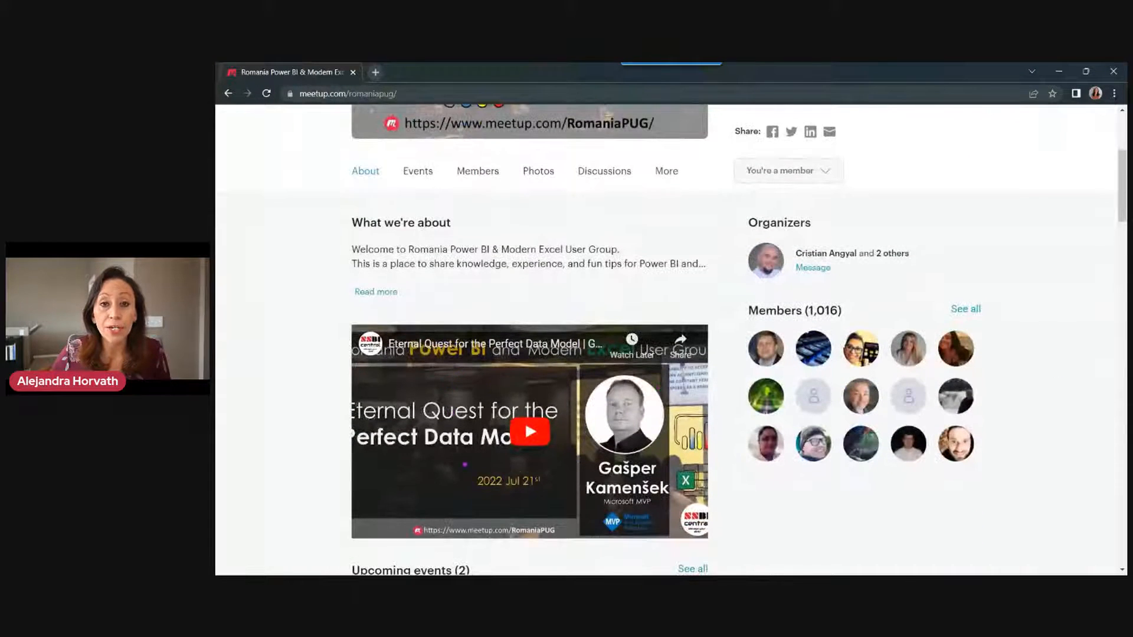
pyautogui.scroll(-4, 707, 364)
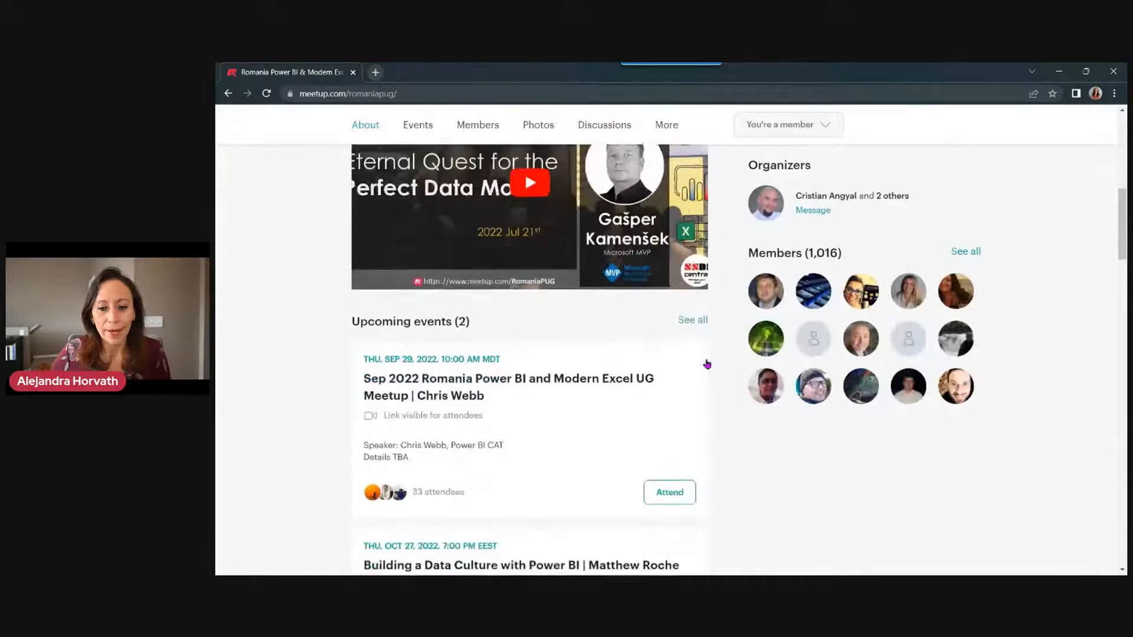
pyautogui.scroll(-5, 707, 364)
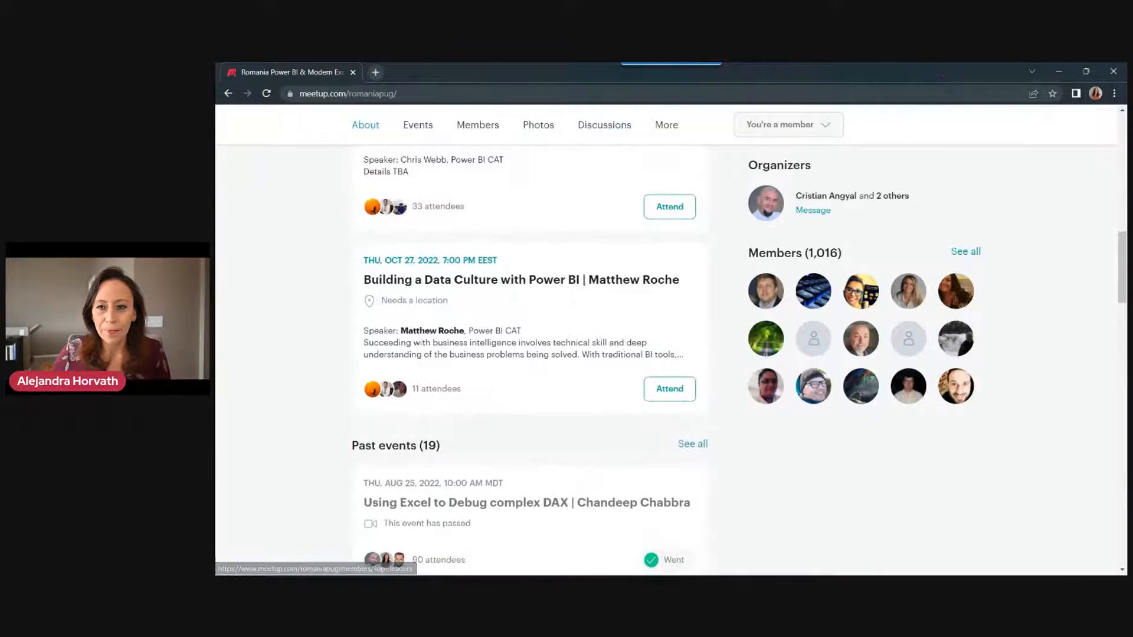
pyautogui.hotkey('alt', 'Tab')
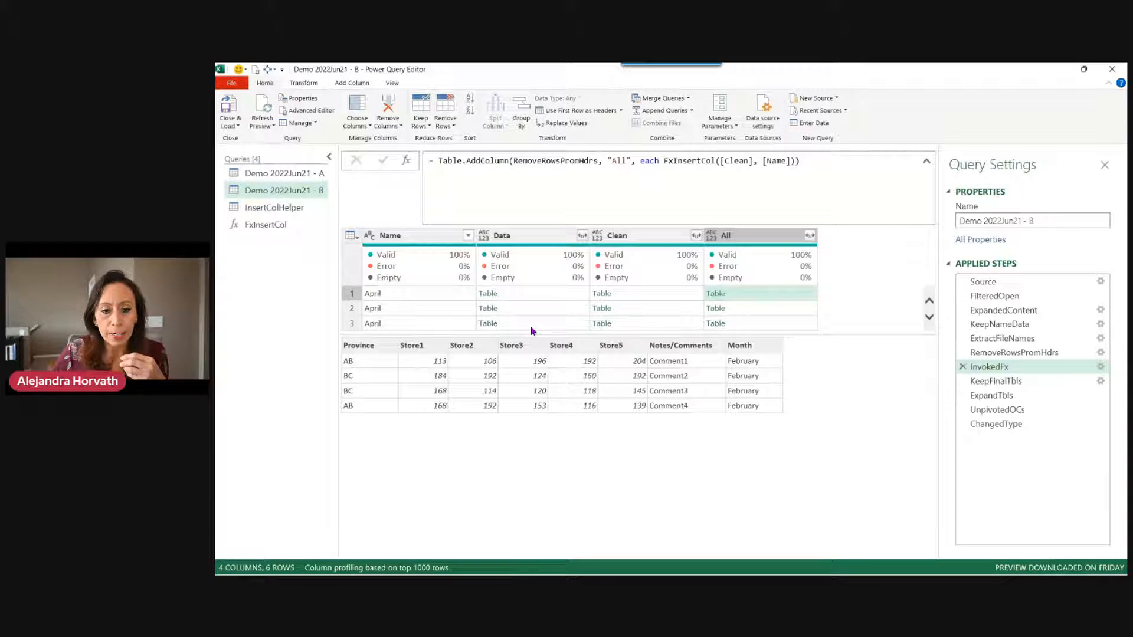
# Leave Power Query Editor from query Demo 2022Jun21 - A and start a new blank workbook, Book1.
pyautogui.click(301, 177)
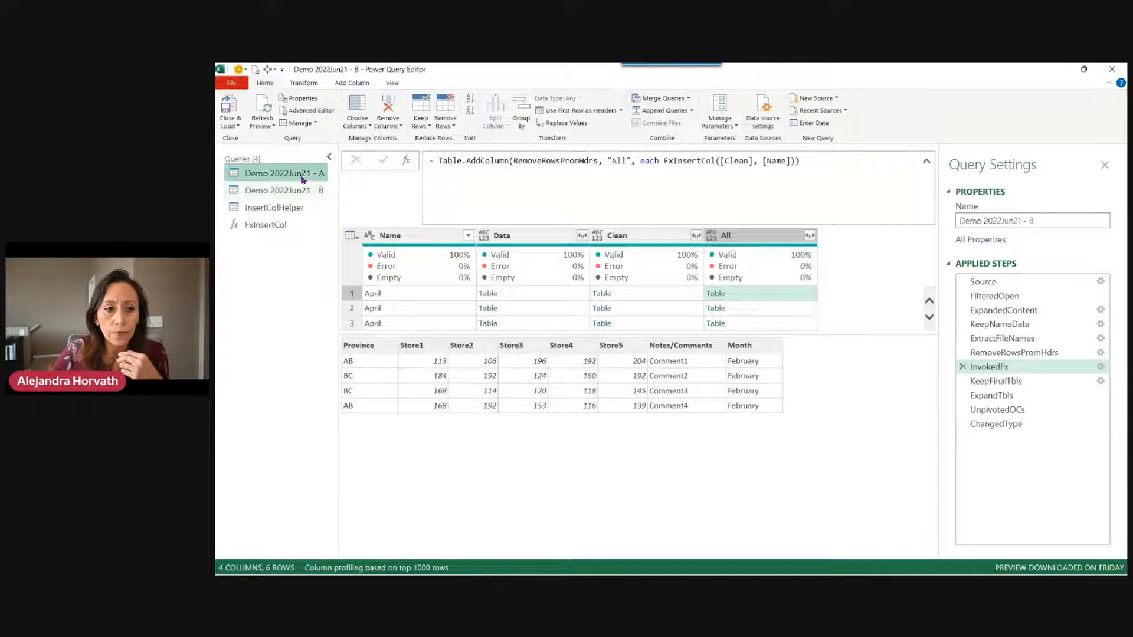
pyautogui.click(1112, 69)
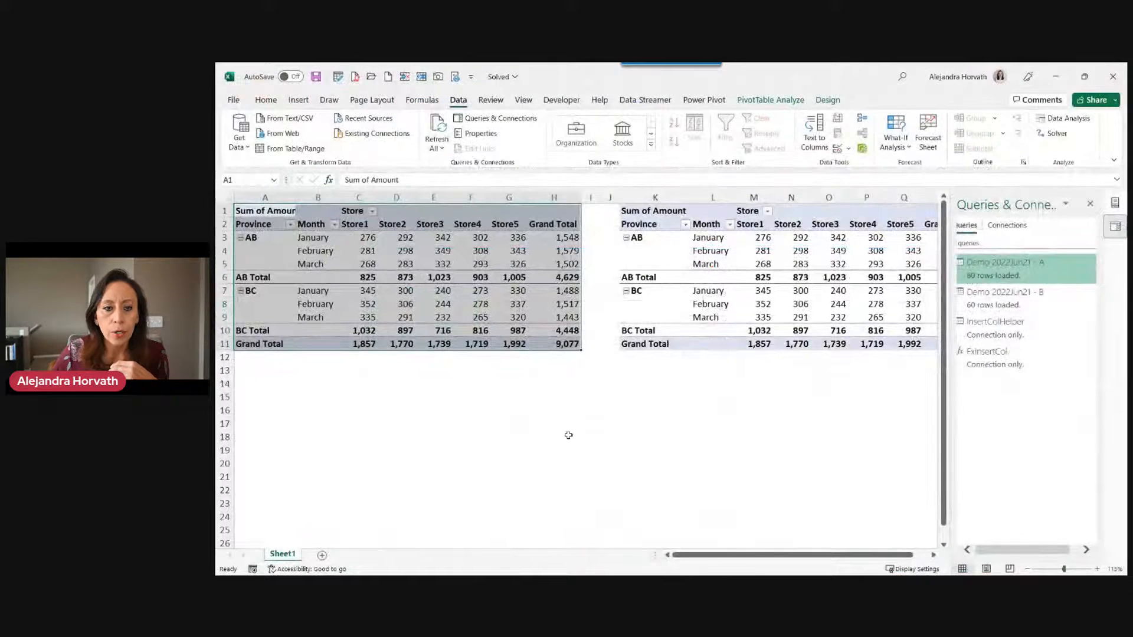
pyautogui.click(388, 77)
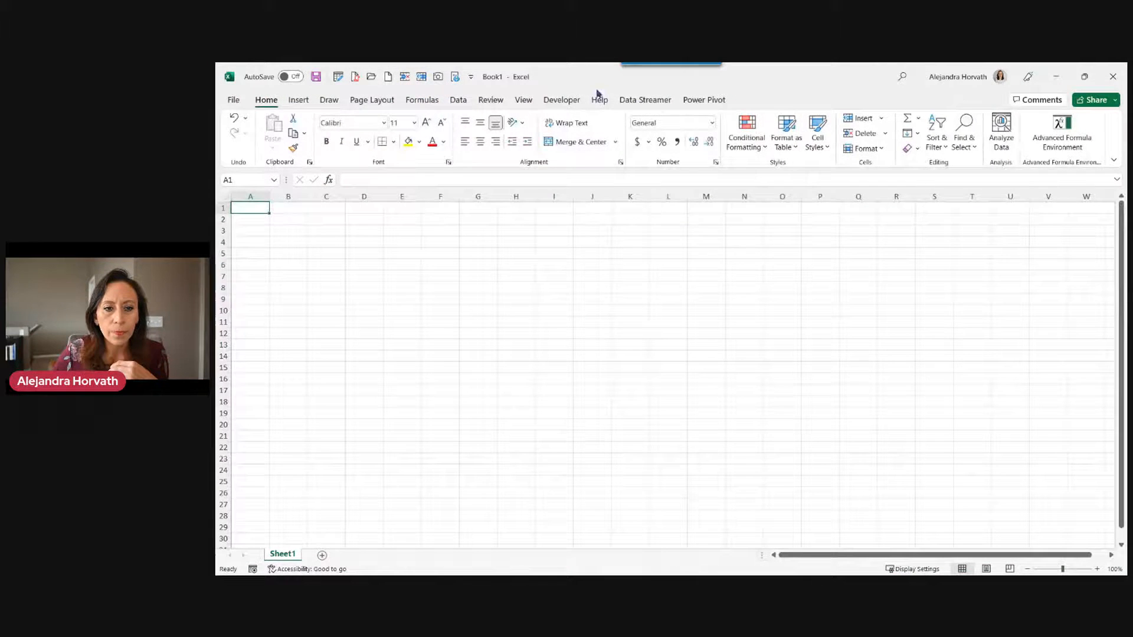
pyautogui.click(457, 100)
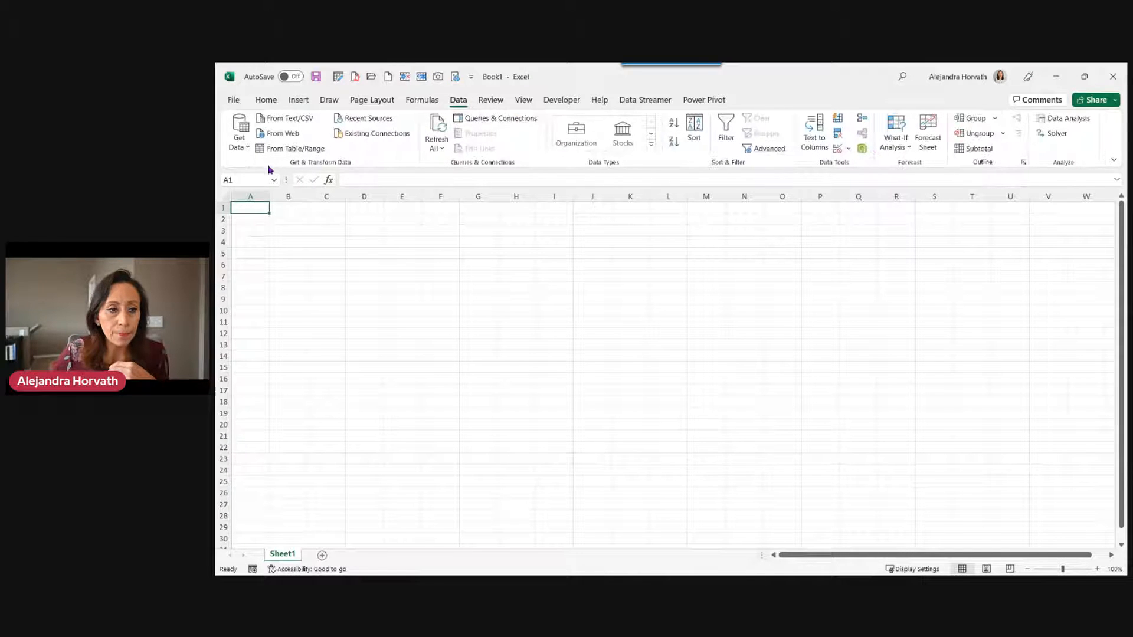
# Connect a From Folder source to Desktop\Demo 2022Sep09 and preview its six files.
pyautogui.click(247, 146)
pyautogui.moveTo(295, 169)
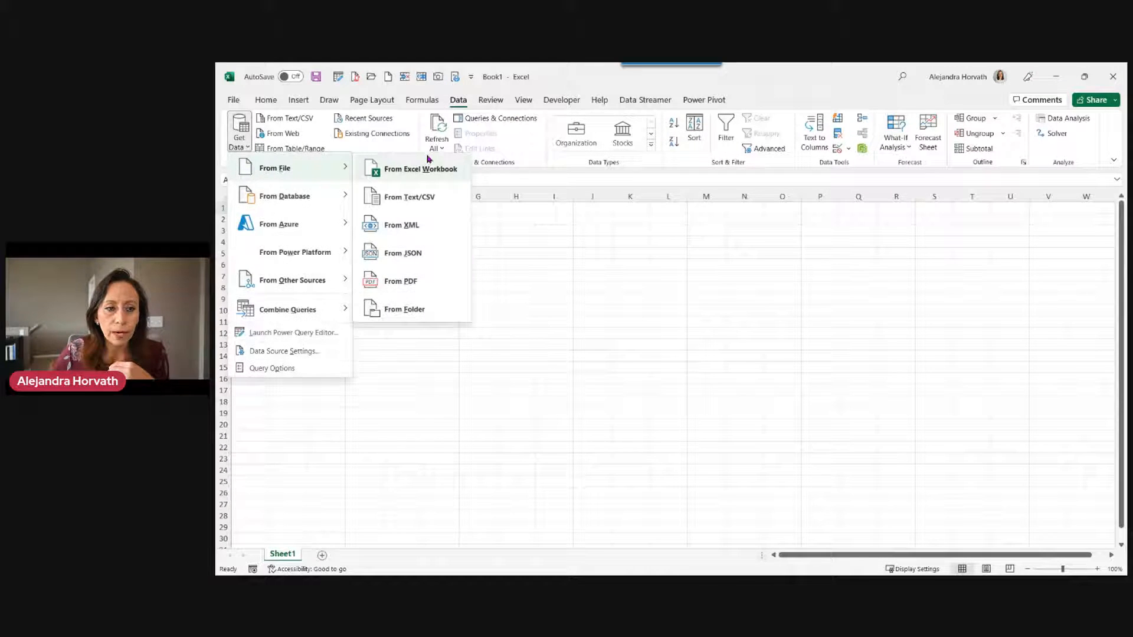
pyautogui.click(432, 306)
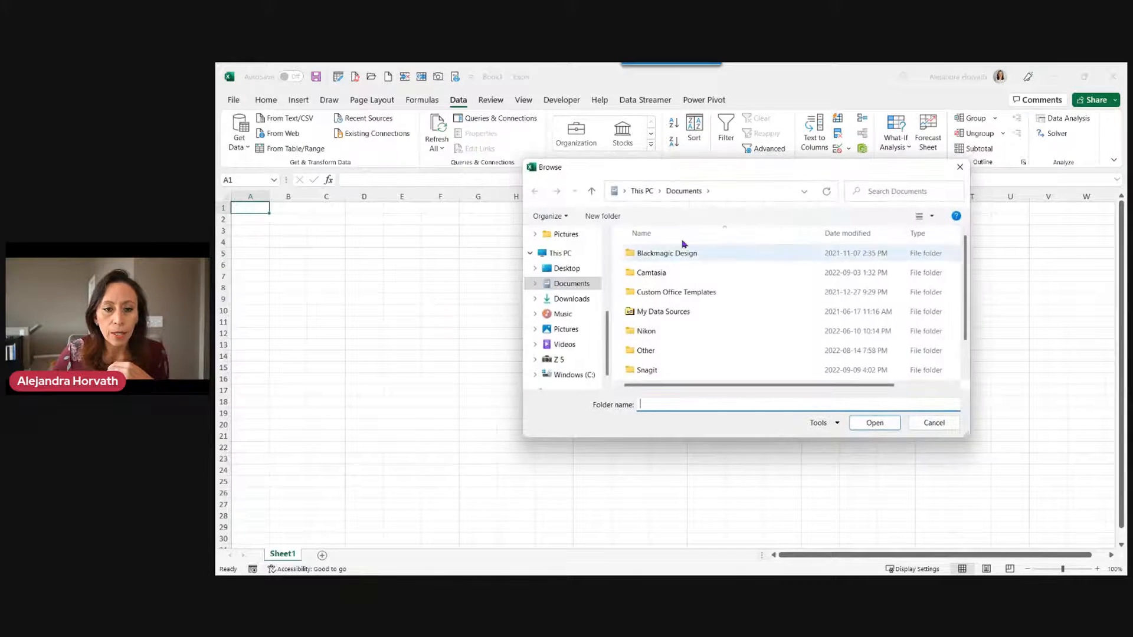
pyautogui.click(564, 268)
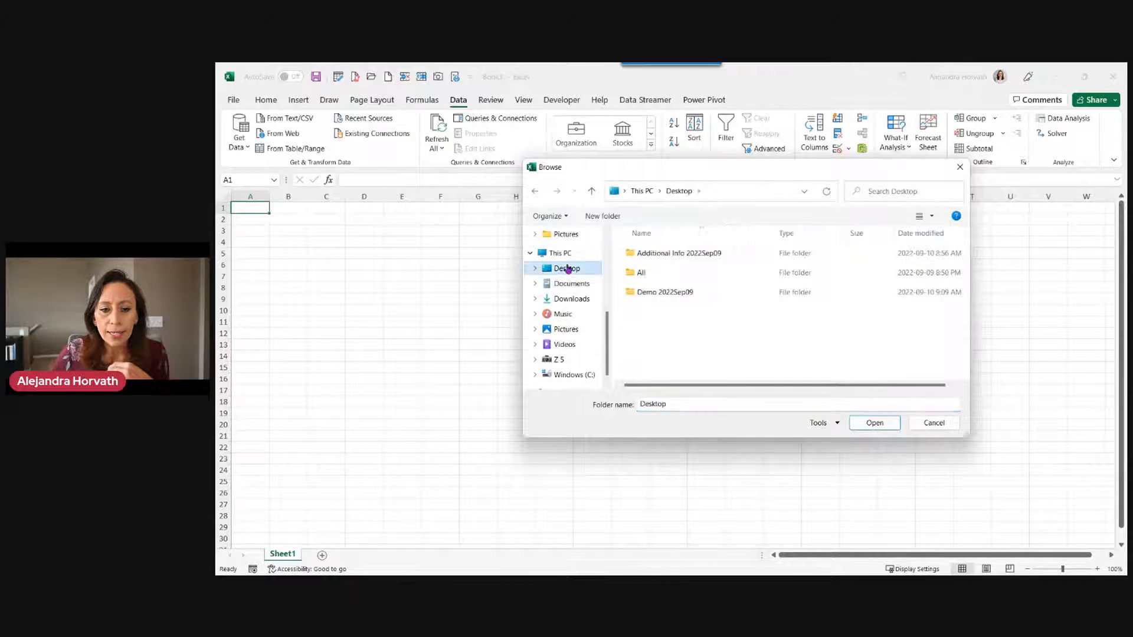
pyautogui.click(691, 294)
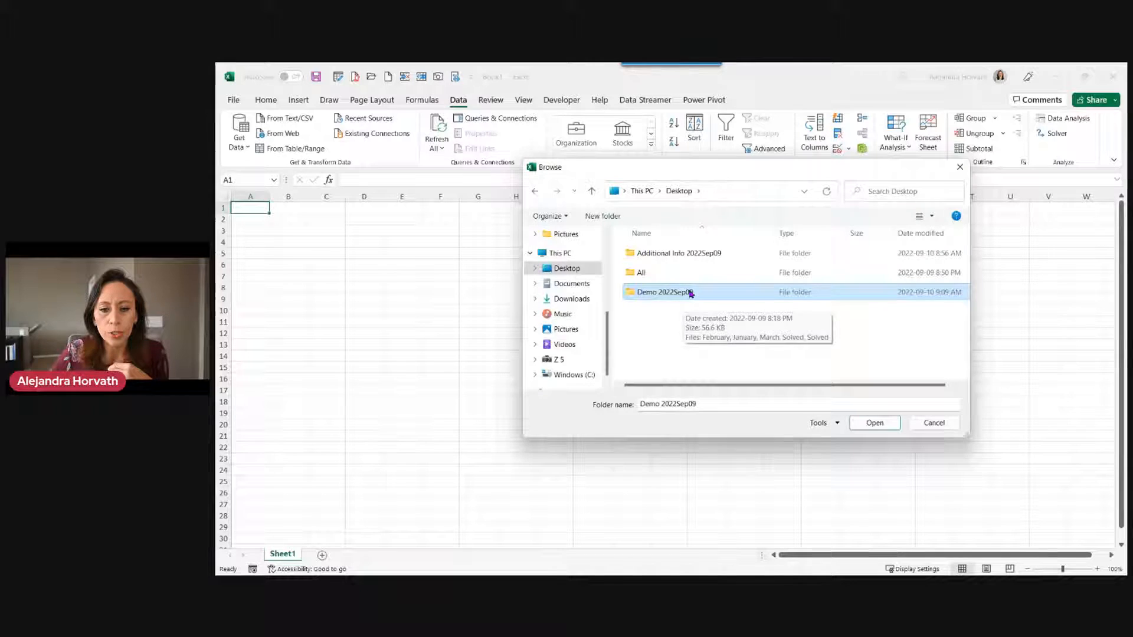
pyautogui.doubleClick(691, 293)
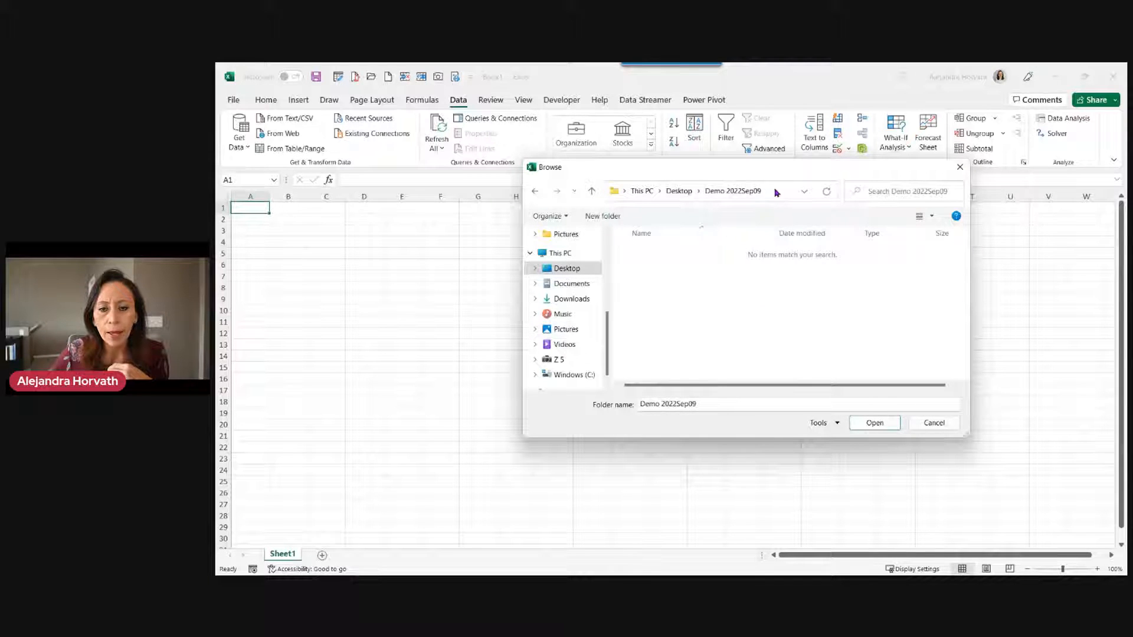
pyautogui.click(874, 423)
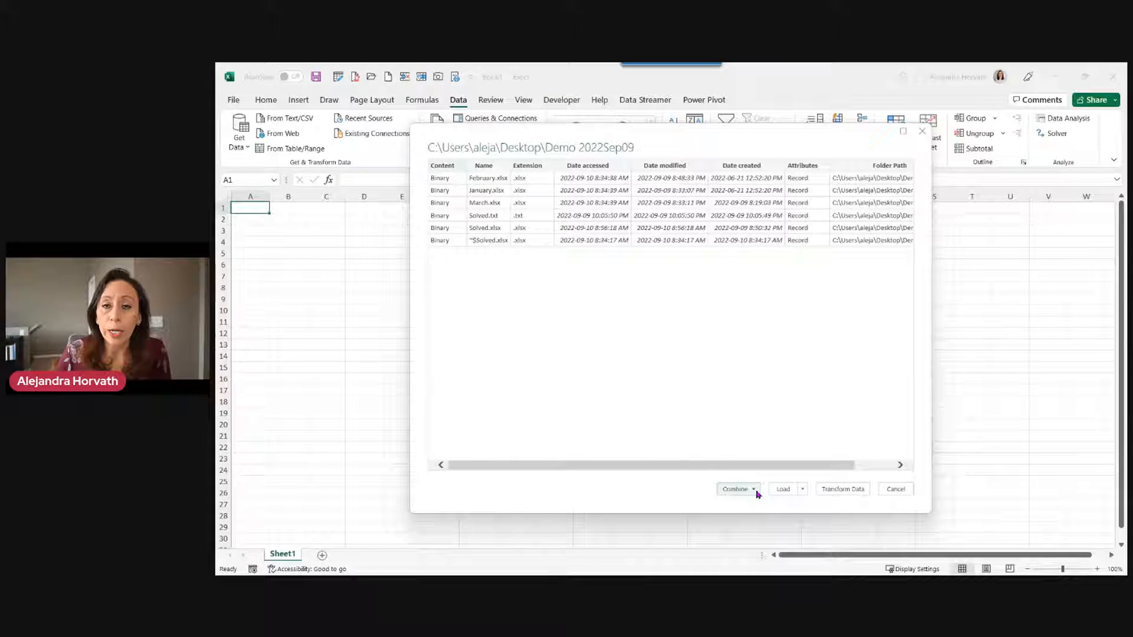
# Discard the folder query, minimize Book1, and open Solved's Demo 2022Jun21 - A query in the editor.
pyautogui.click(829, 489)
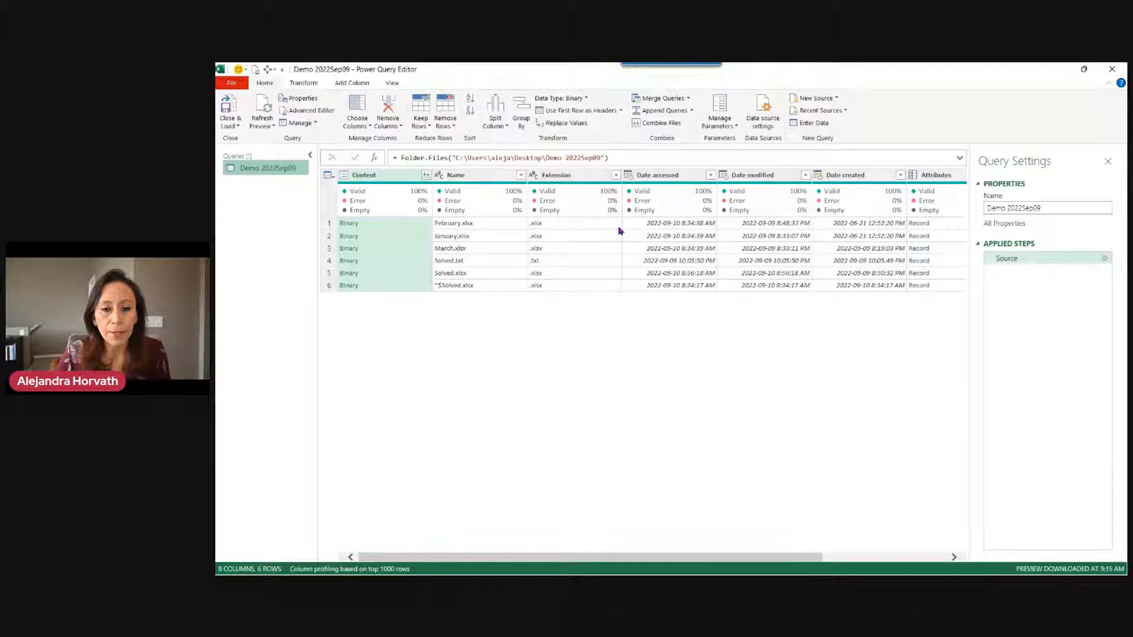
pyautogui.click(1118, 70)
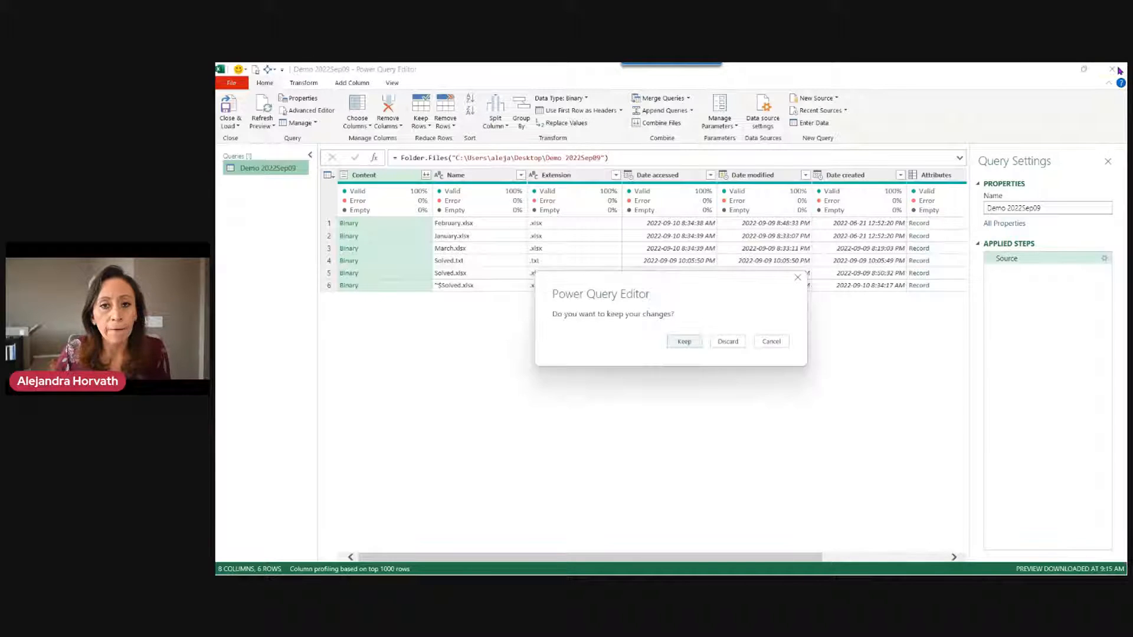
pyautogui.click(727, 342)
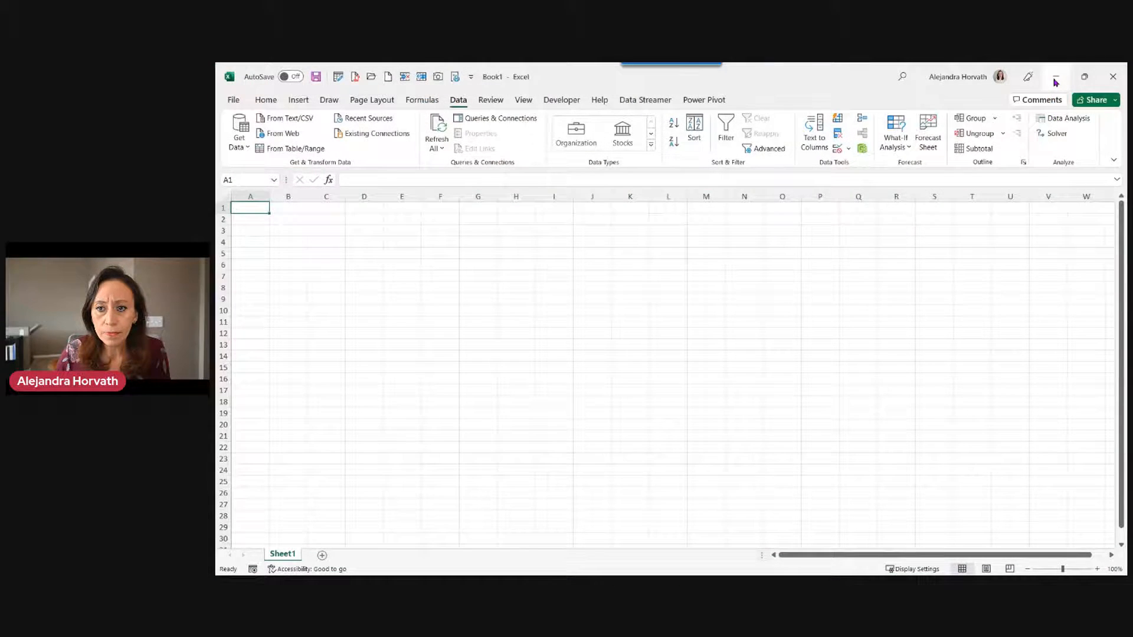
pyautogui.click(1052, 80)
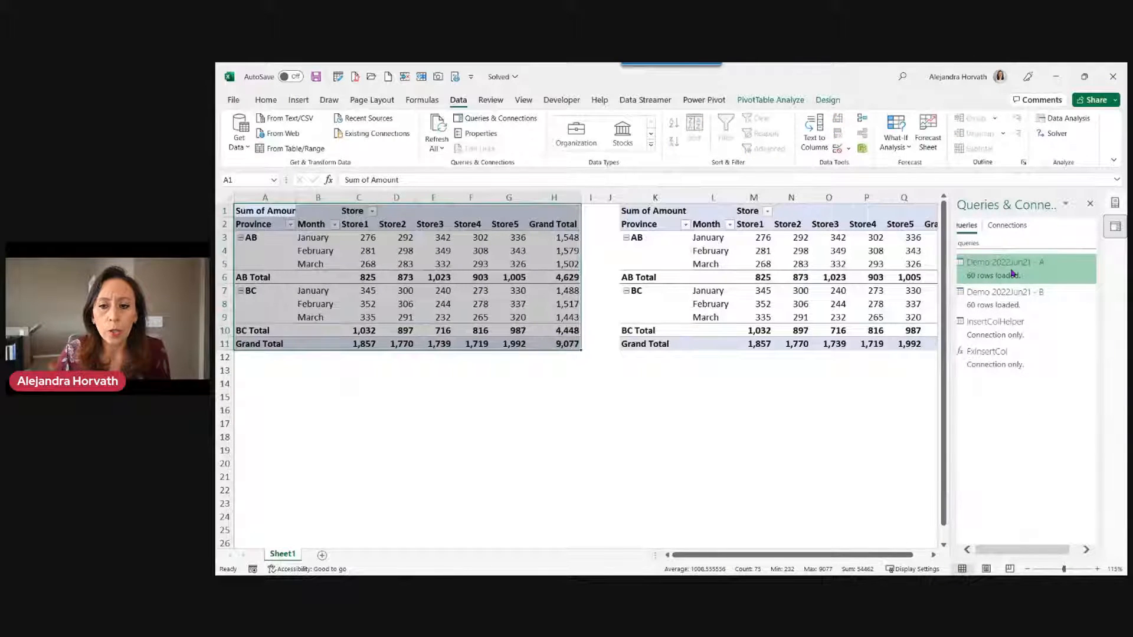
pyautogui.doubleClick(1036, 261)
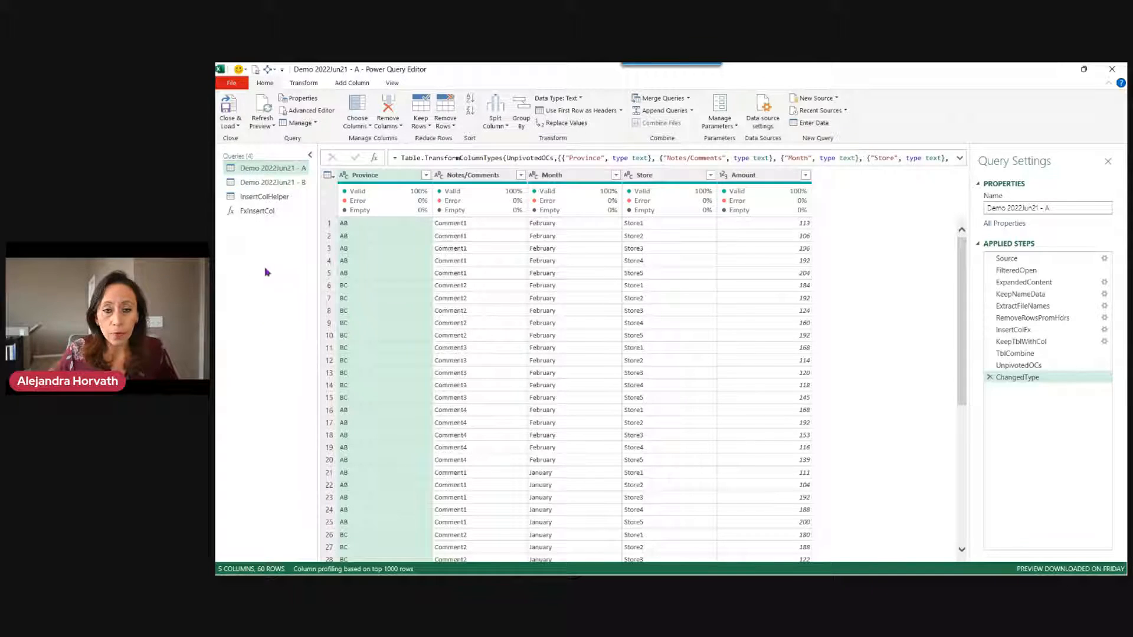
# Enlarge the editor view and create a new query group named DemoPrepared.
pyautogui.hotkey('ctrl', '+')
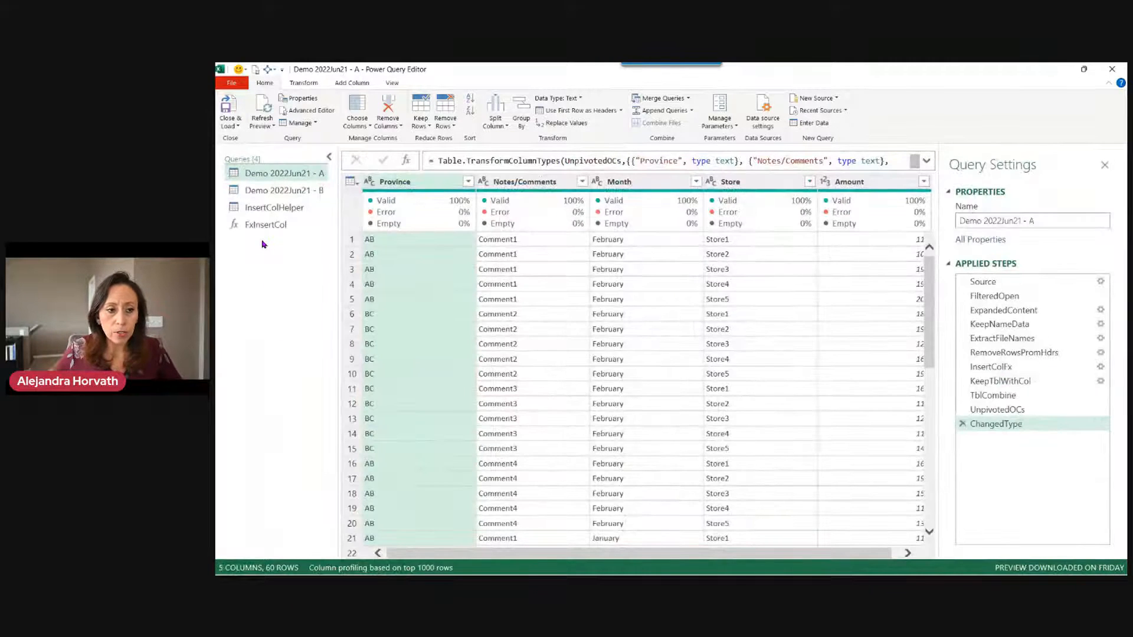
pyautogui.rightClick(264, 266)
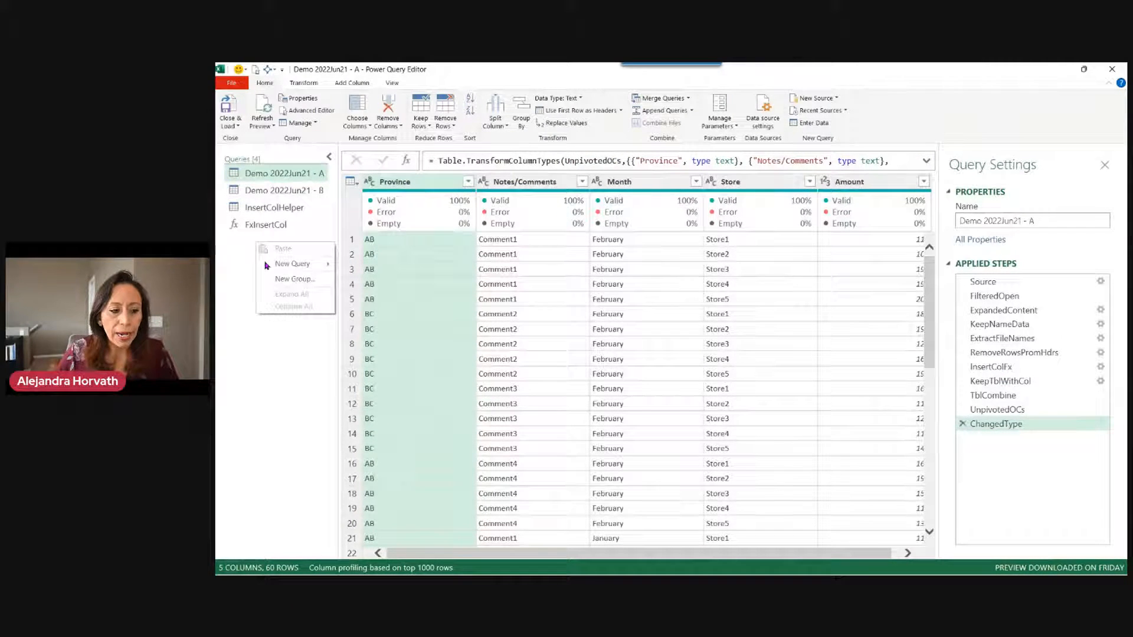
pyautogui.click(294, 279)
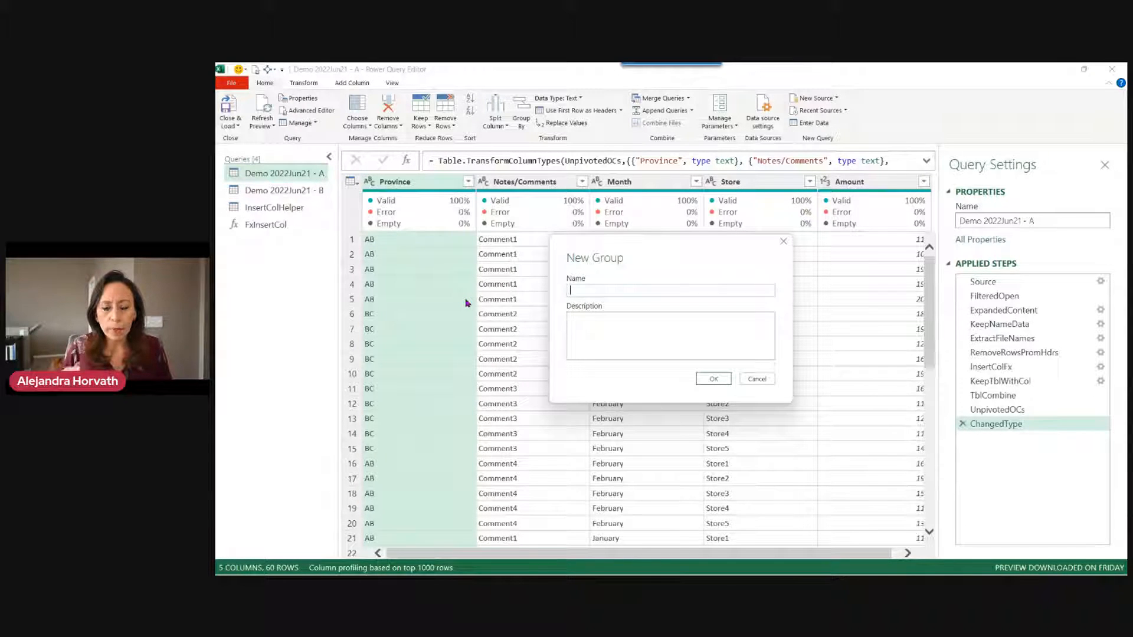
pyautogui.write('Demo')
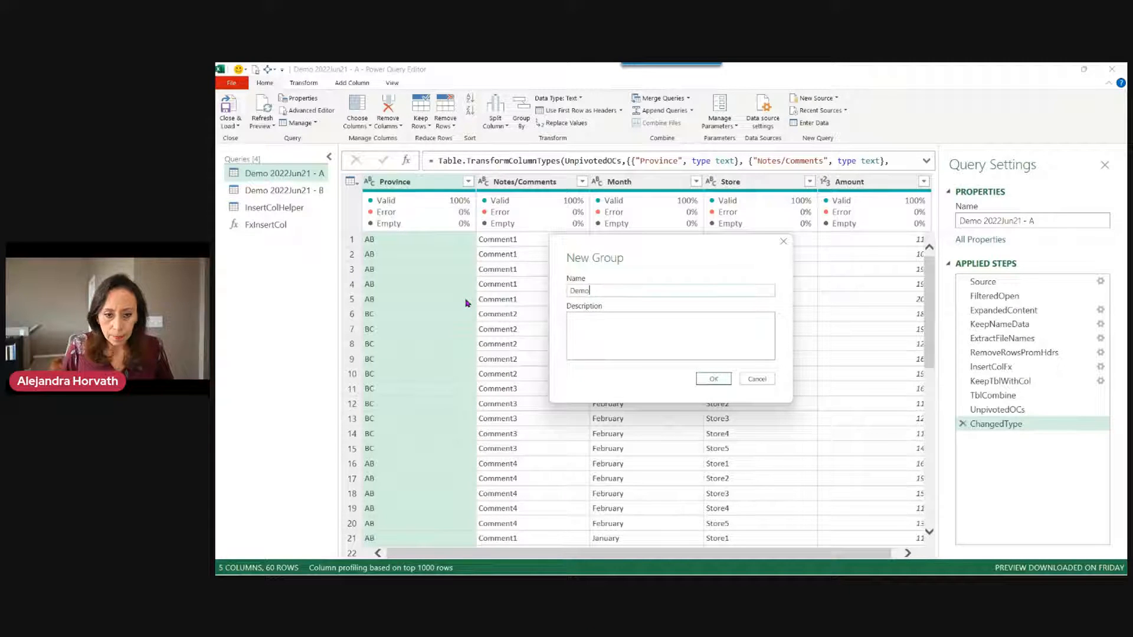
pyautogui.write('RRec')
pyautogui.press('BackSpace')
pyautogui.press('BackSpace')
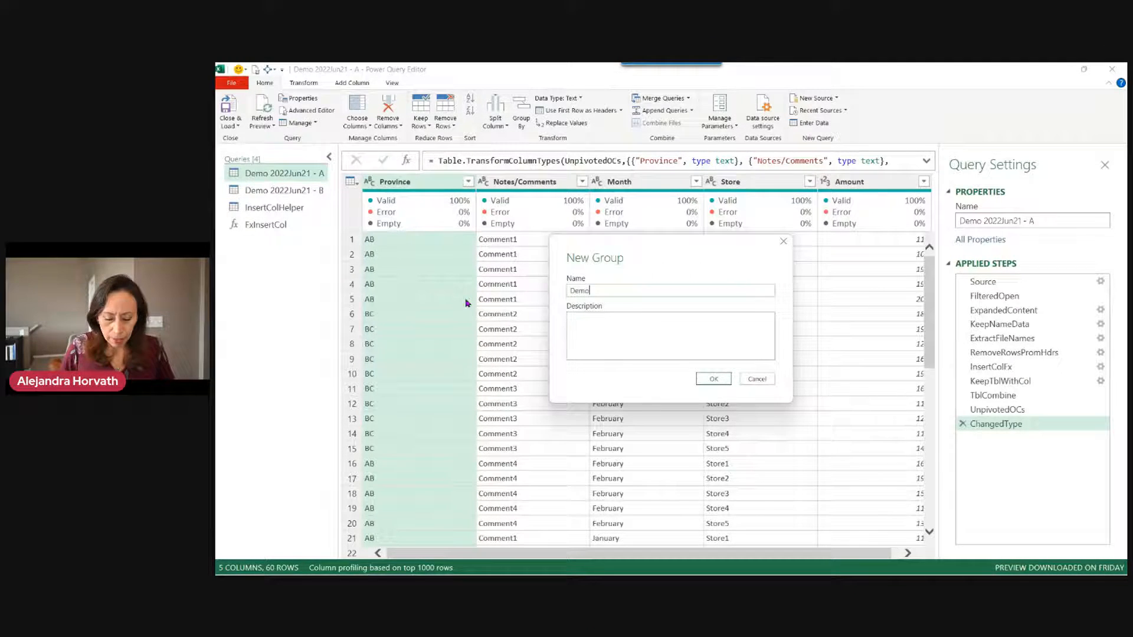
pyautogui.write('Prepa')
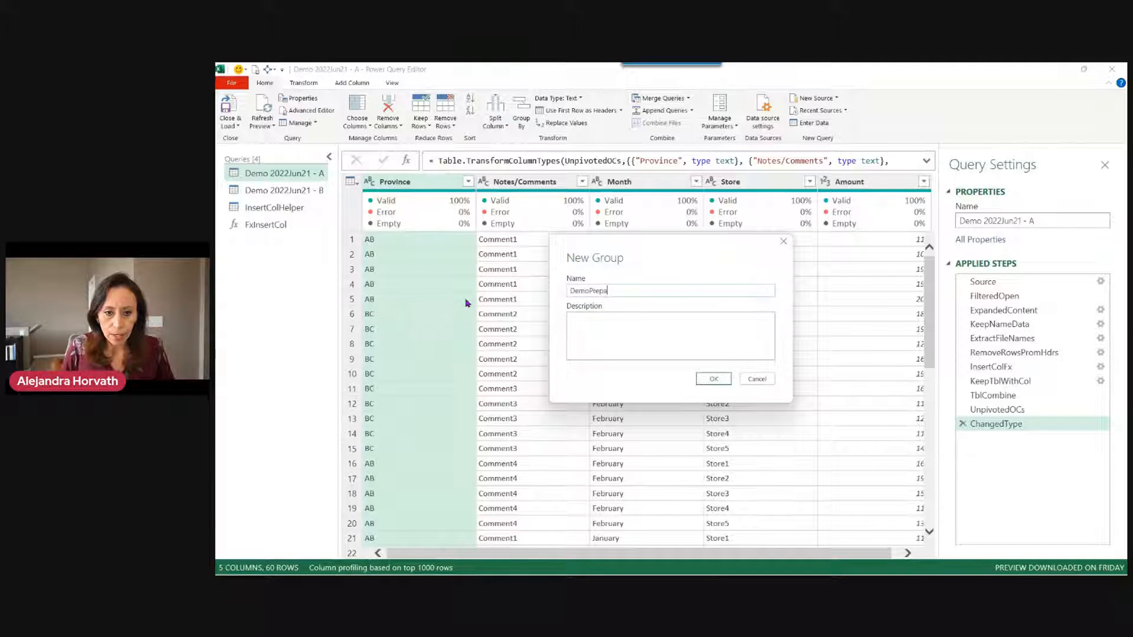
pyautogui.write('red')
pyautogui.press('Return')
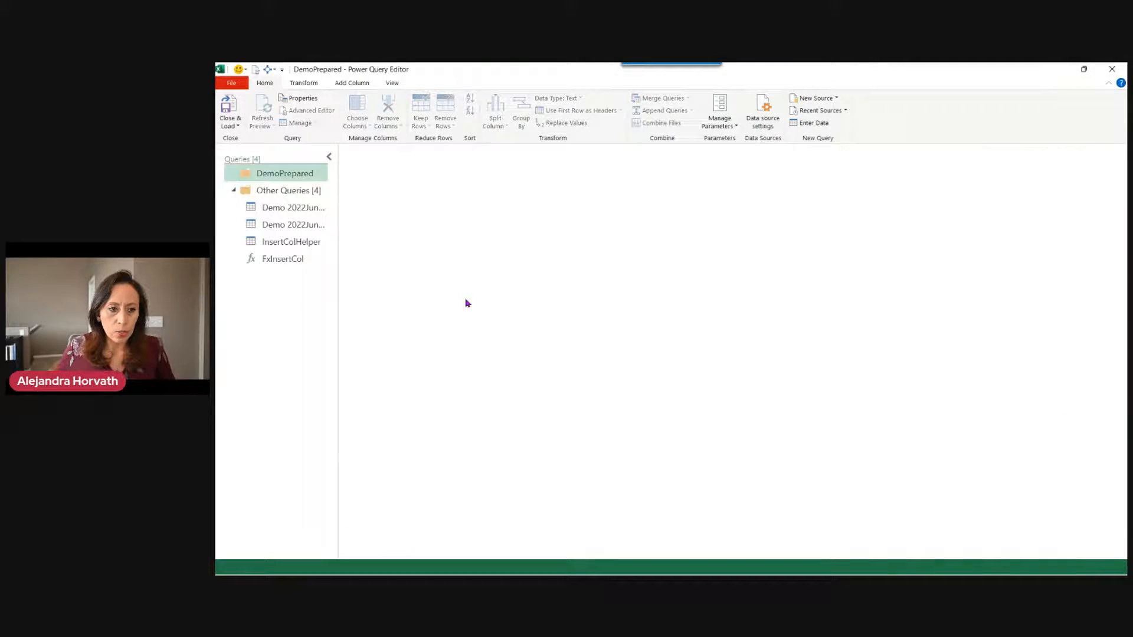
# Move all four queries into the DemoPrepared group and collapse the group.
pyautogui.click(309, 209)
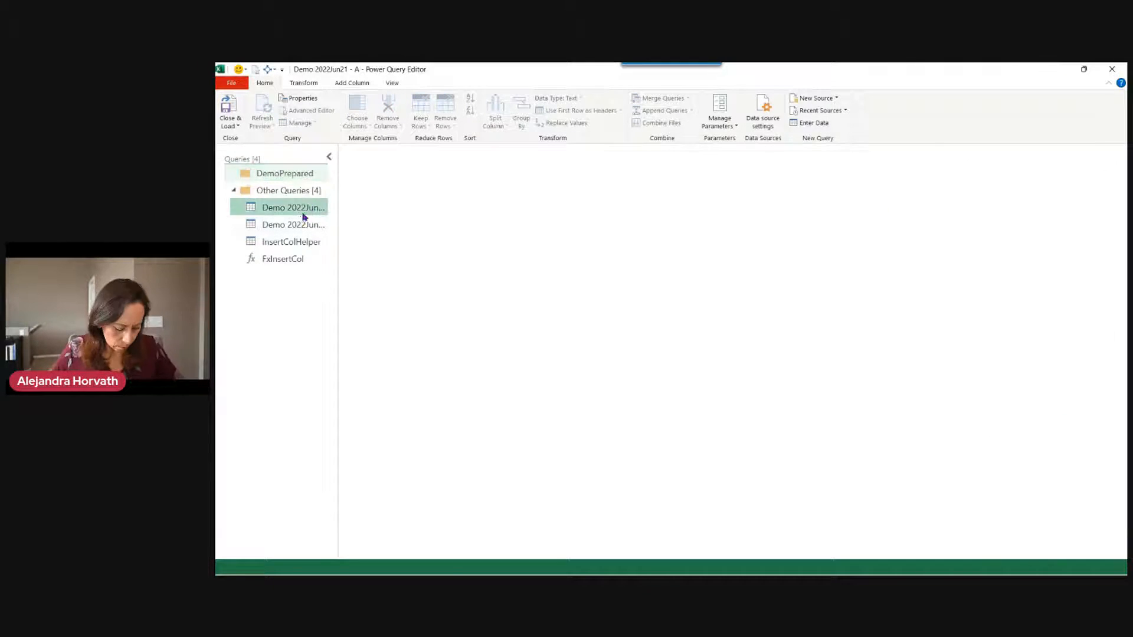
pyautogui.keyDown('shift'); pyautogui.click(276, 260); pyautogui.keyUp('shift')
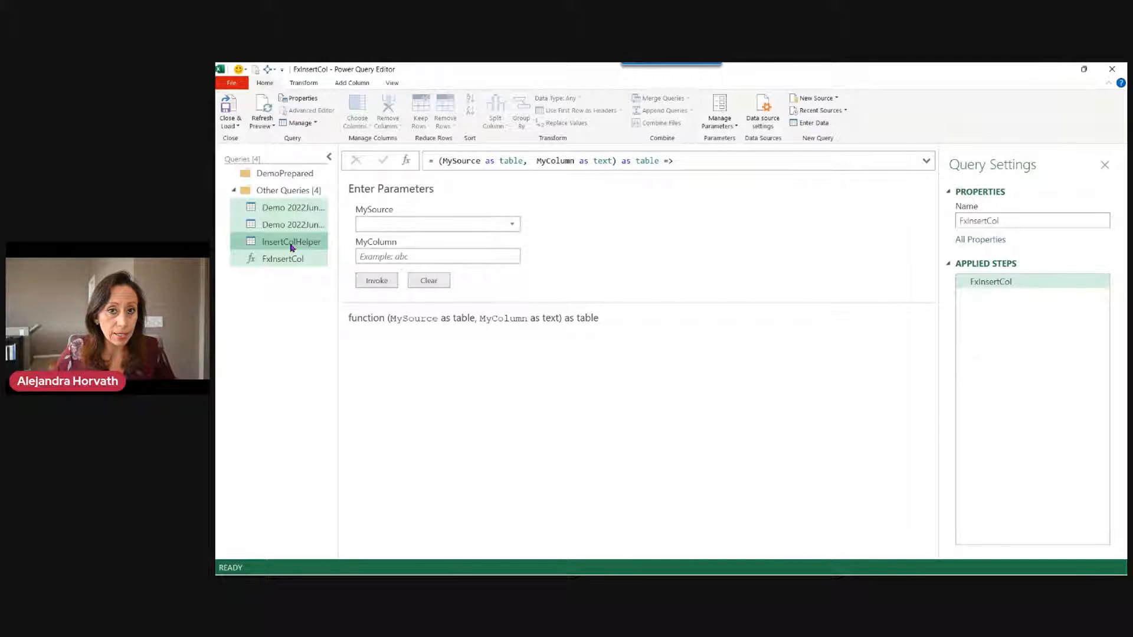
pyautogui.moveTo(291, 246); pyautogui.dragTo(282, 184)
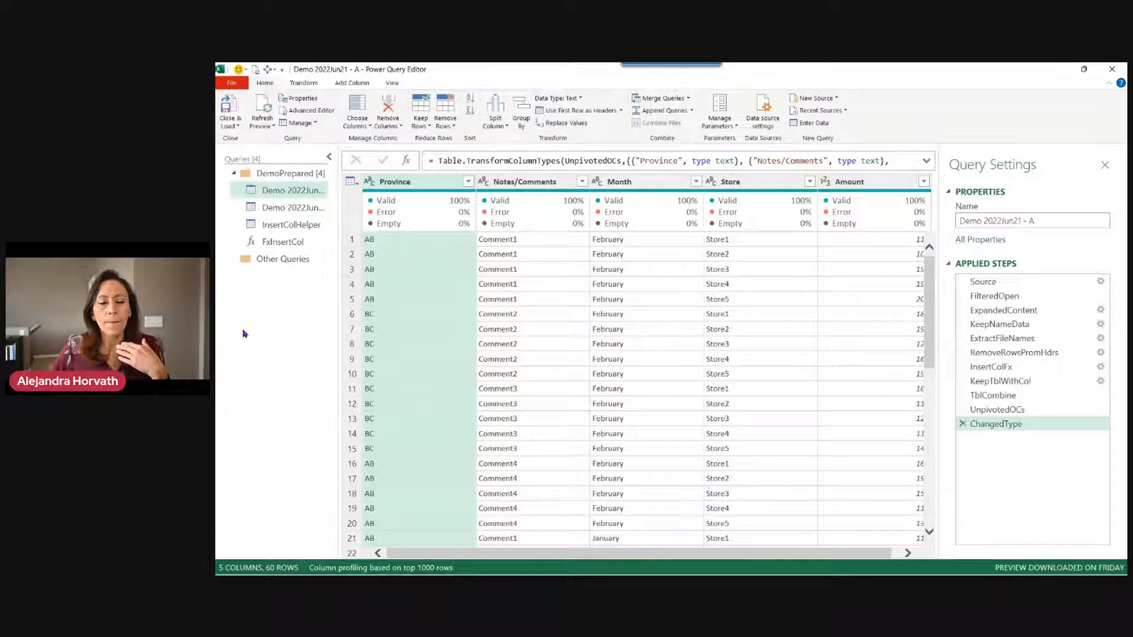
pyautogui.click(235, 175)
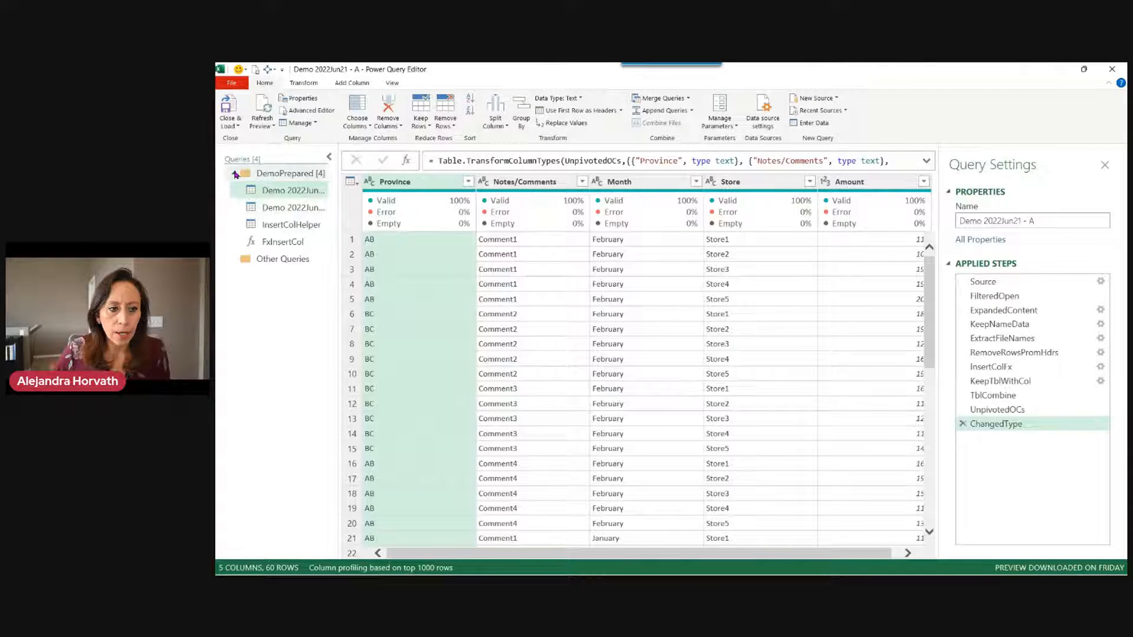
pyautogui.click(234, 174)
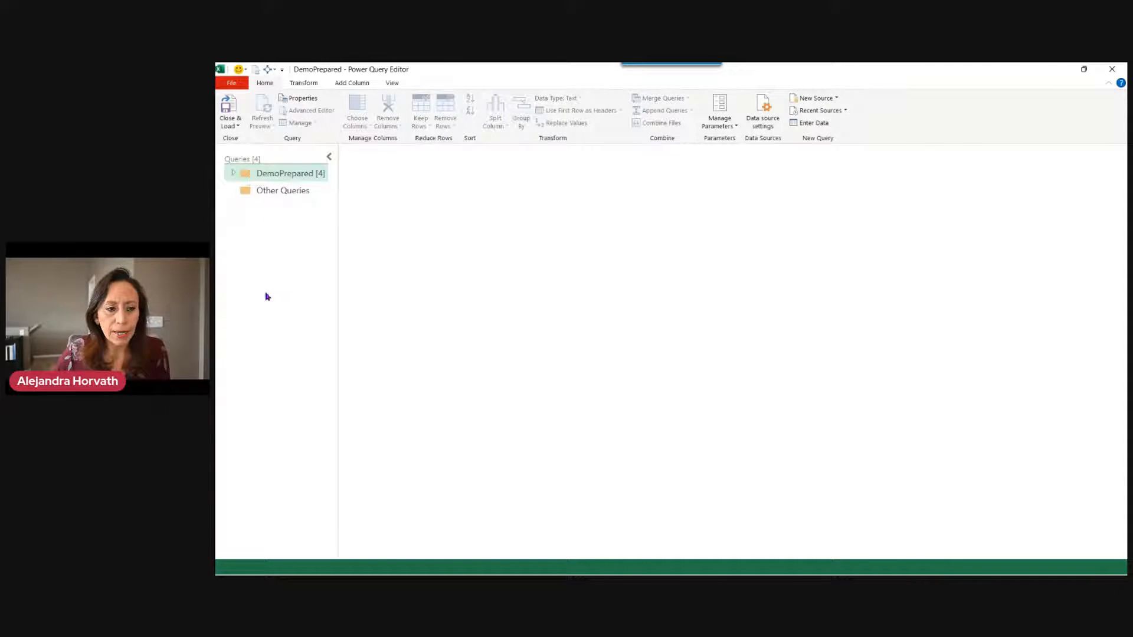
# Add a Folder query for Desktop\Demo 2022Sep09 and load its six-file list for editing.
pyautogui.rightClick(286, 242)
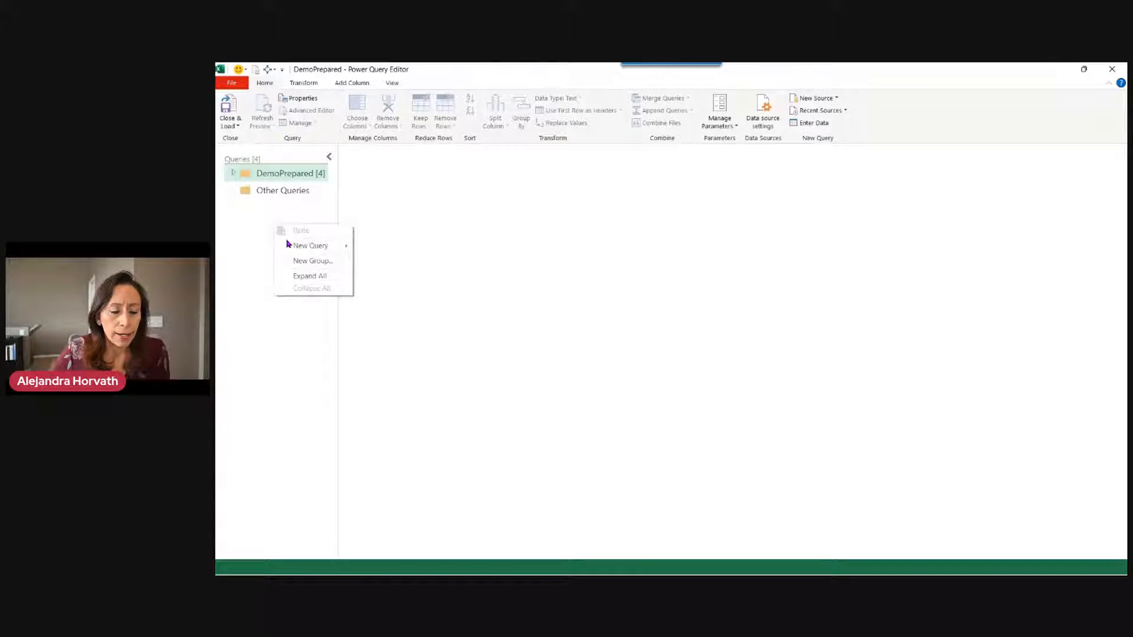
pyautogui.moveTo(292, 246)
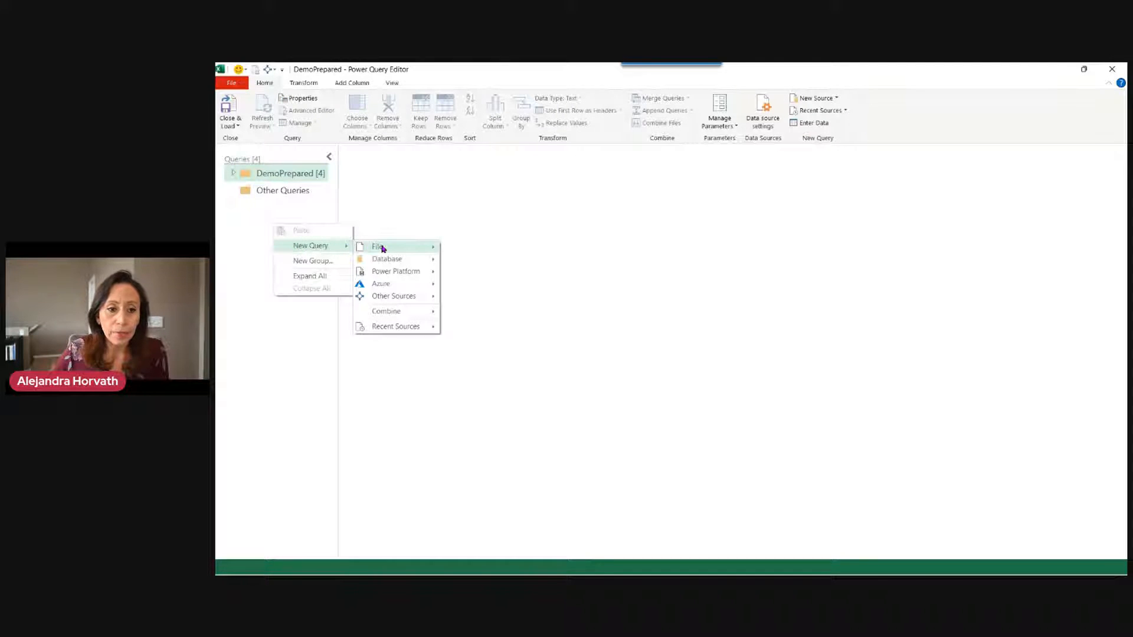
pyautogui.moveTo(382, 249)
pyautogui.click(494, 308)
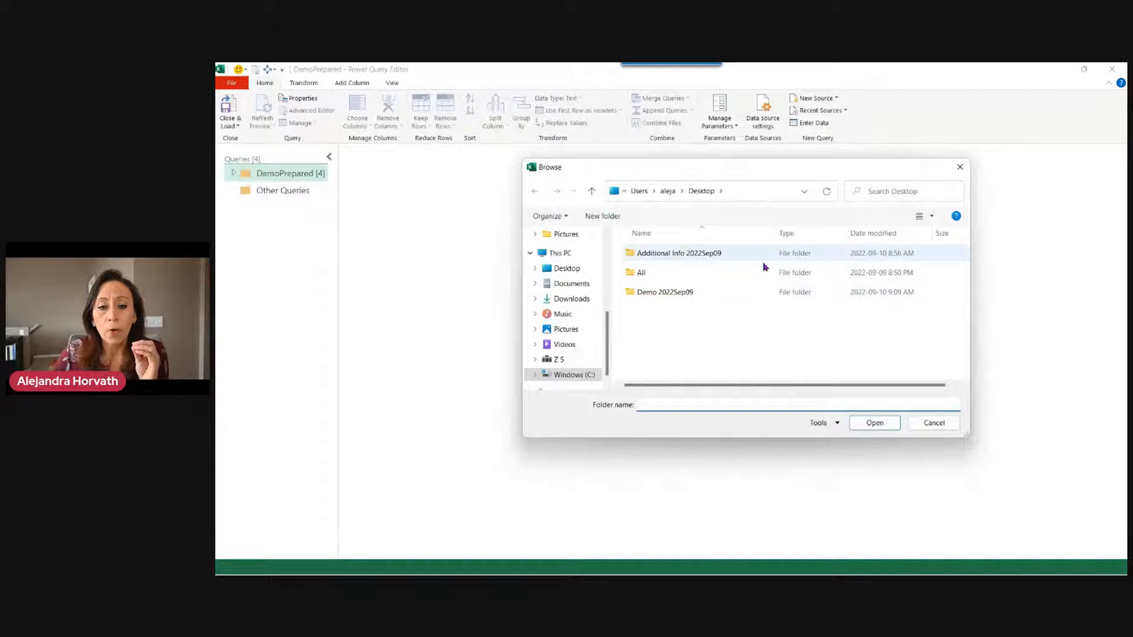
pyautogui.click(705, 294)
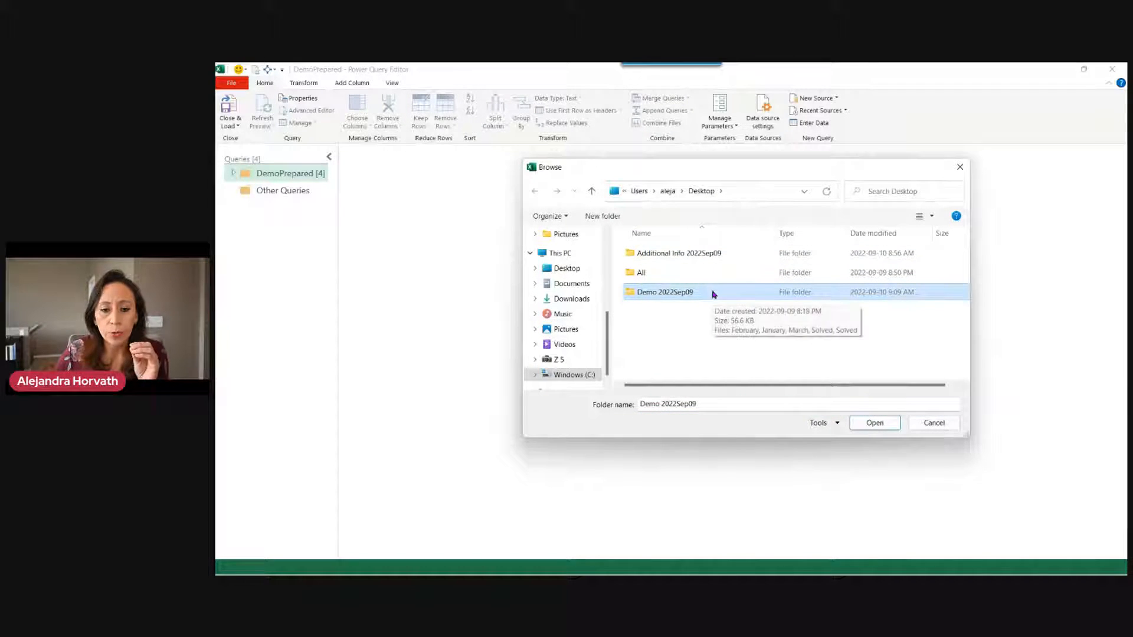
pyautogui.doubleClick(714, 294)
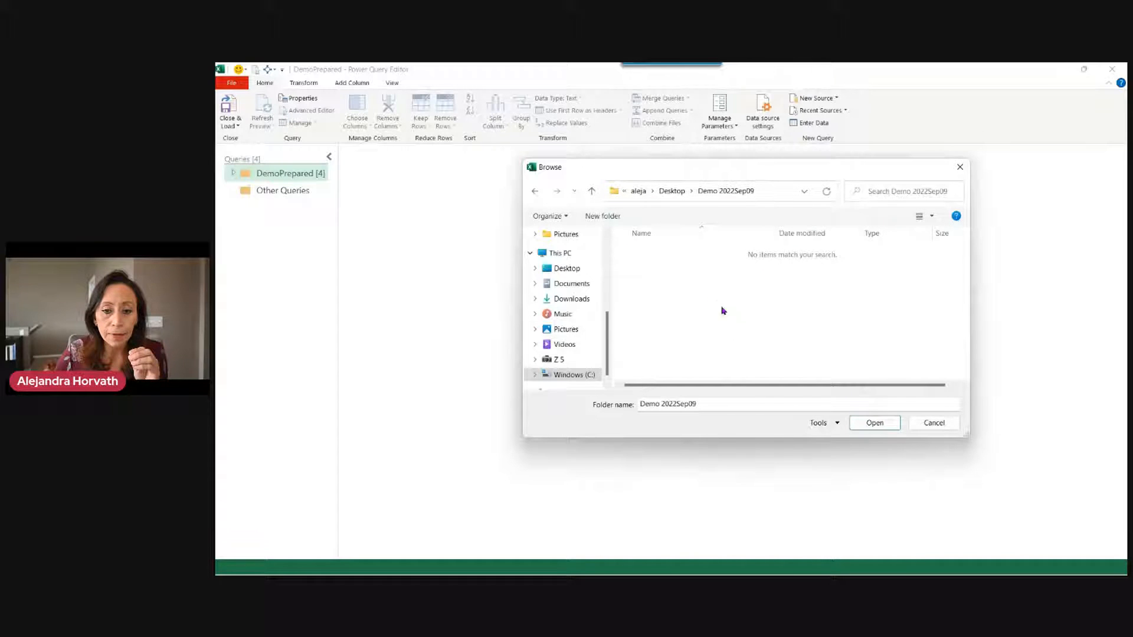
pyautogui.click(860, 423)
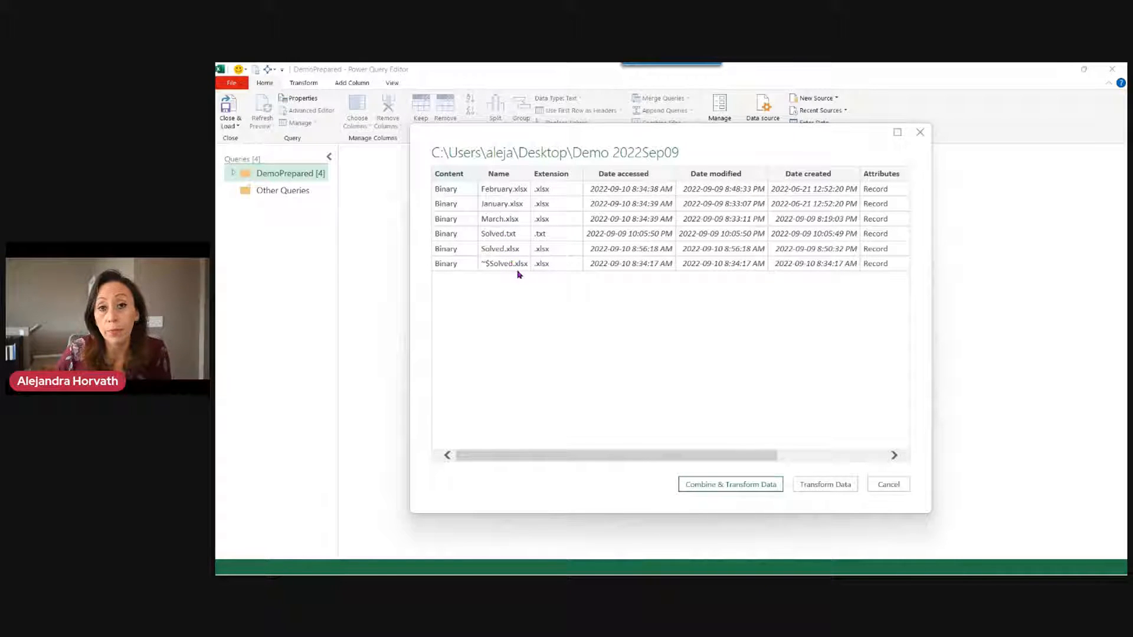
pyautogui.click(824, 485)
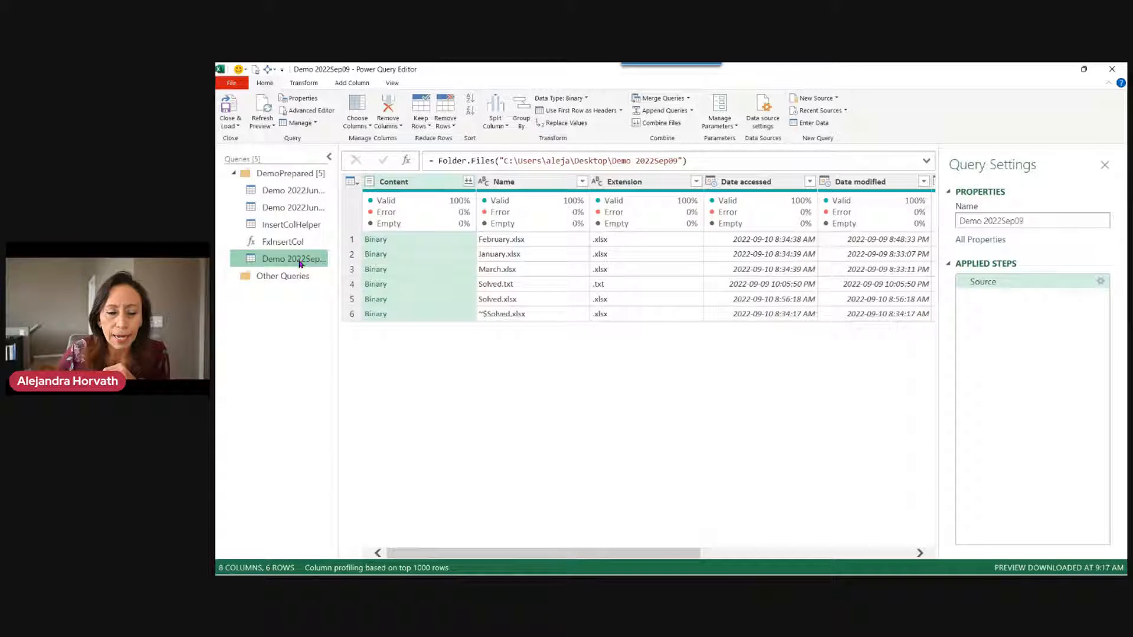
# Move Demo 2022Sep09 into Other Queries, collapse DemoPrepared, widen the pane, and display its file list.
pyautogui.moveTo(300, 263); pyautogui.dragTo(299, 289)
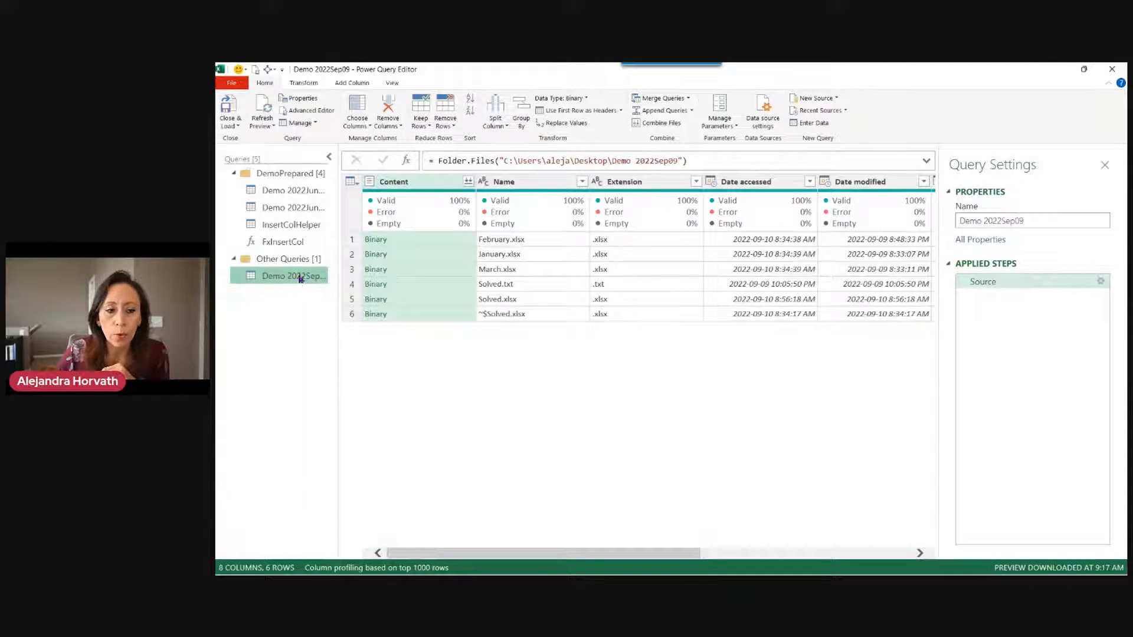
pyautogui.click(234, 174)
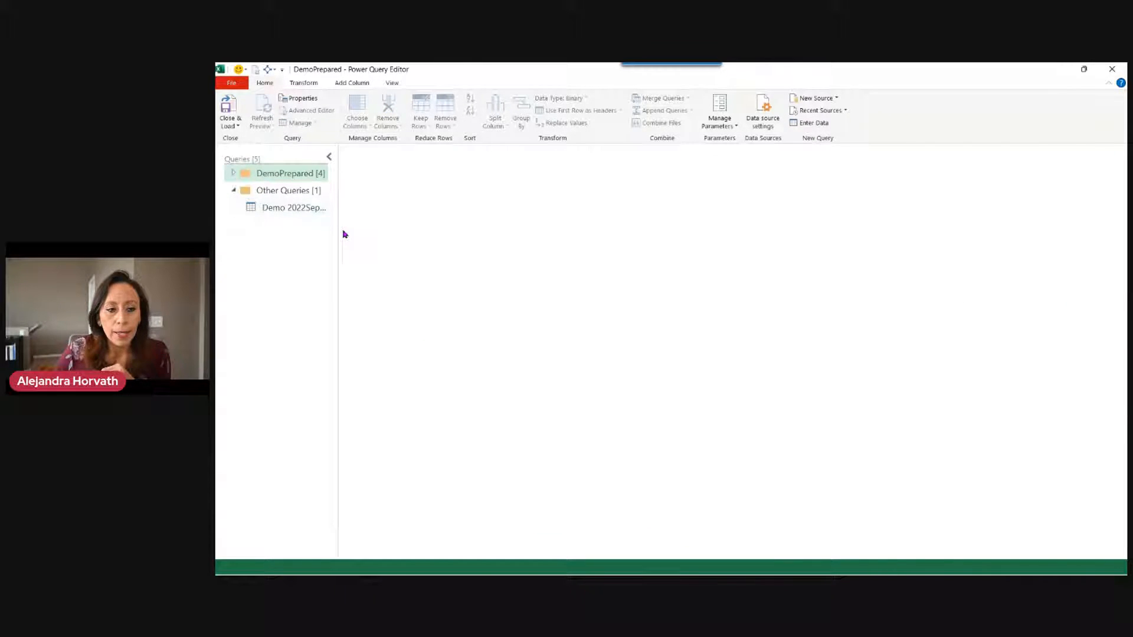
pyautogui.moveTo(337, 228); pyautogui.dragTo(354, 227)
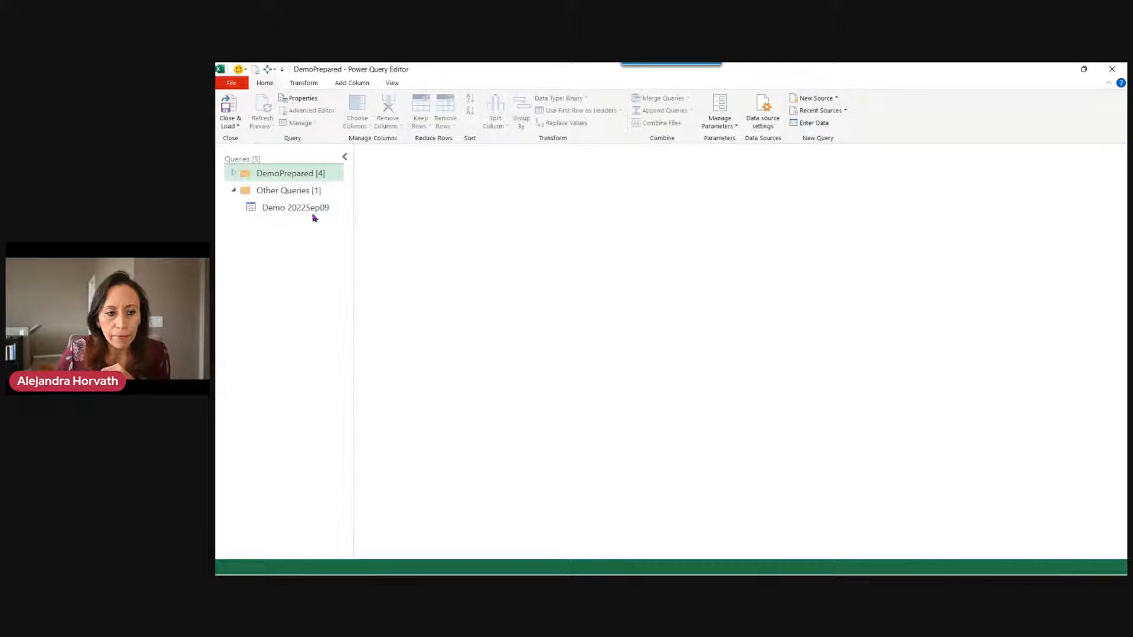
pyautogui.click(313, 215)
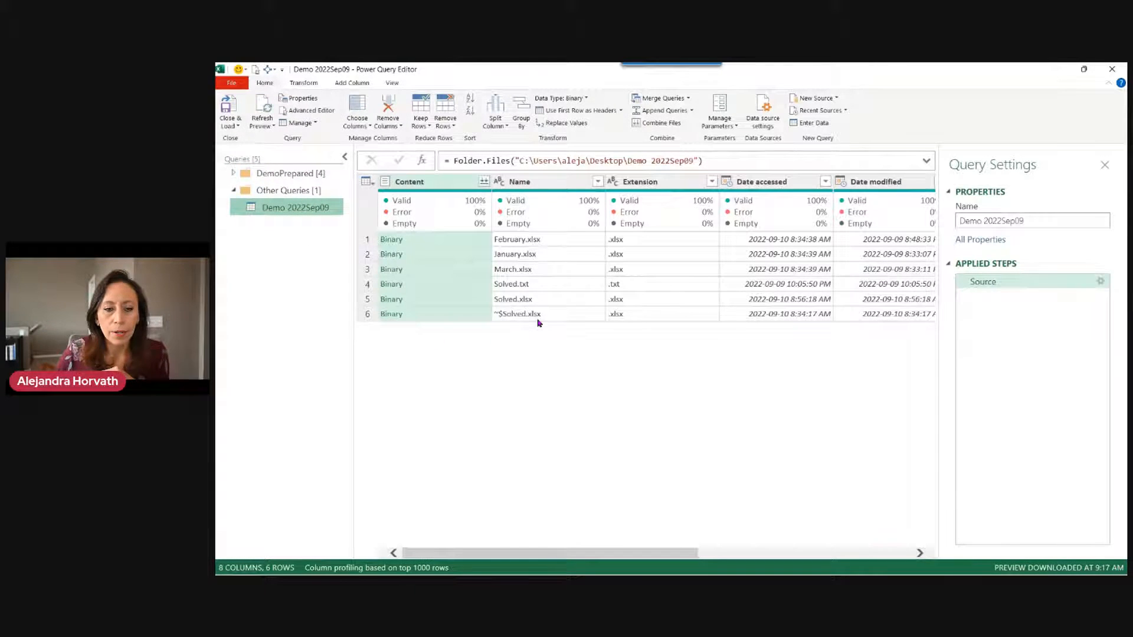
# Convert the Extension column's values to UPPERCASE.
pyautogui.click(656, 187)
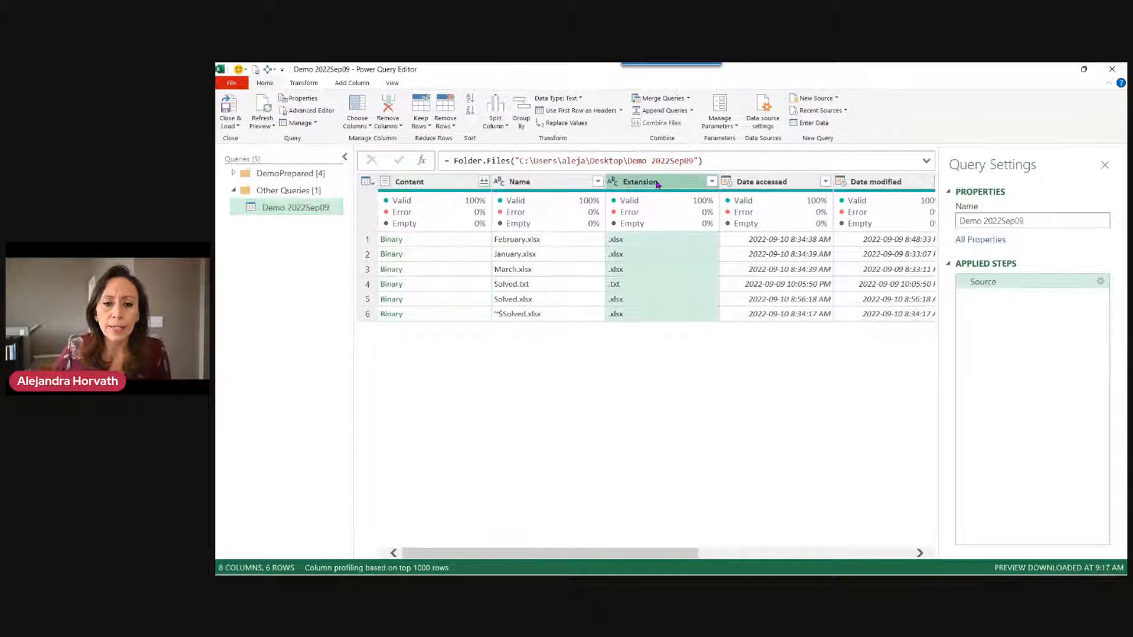
pyautogui.rightClick(656, 185)
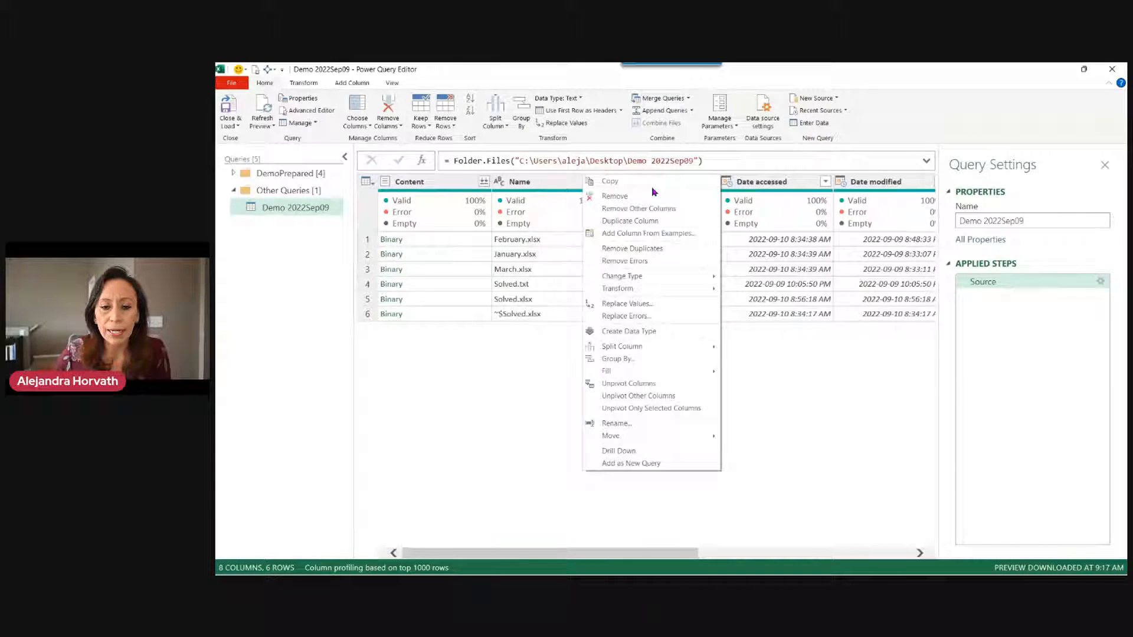
pyautogui.moveTo(643, 352)
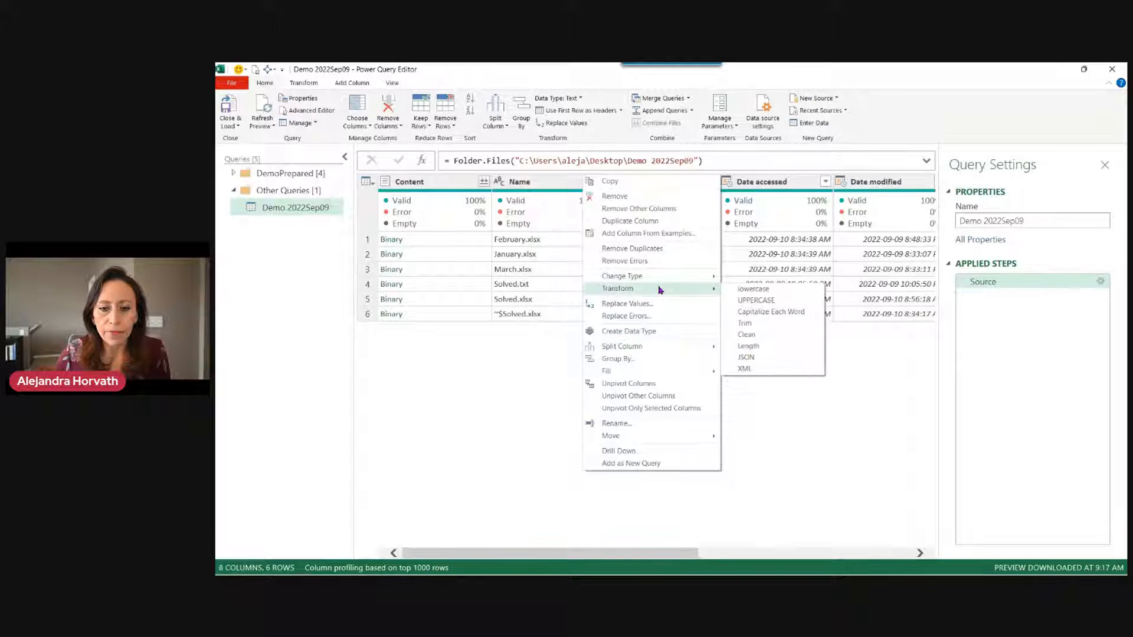
pyautogui.click(748, 304)
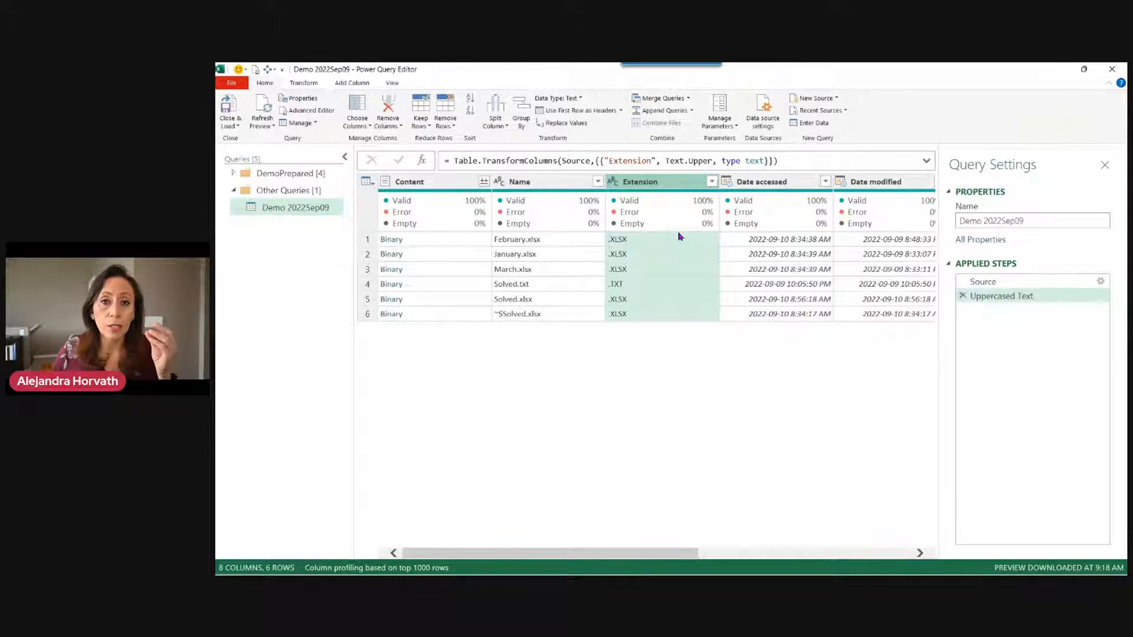
# Filter Extension to equal .XLSX, dropping the .TXT row and keeping 5 files.
pyautogui.click(661, 286)
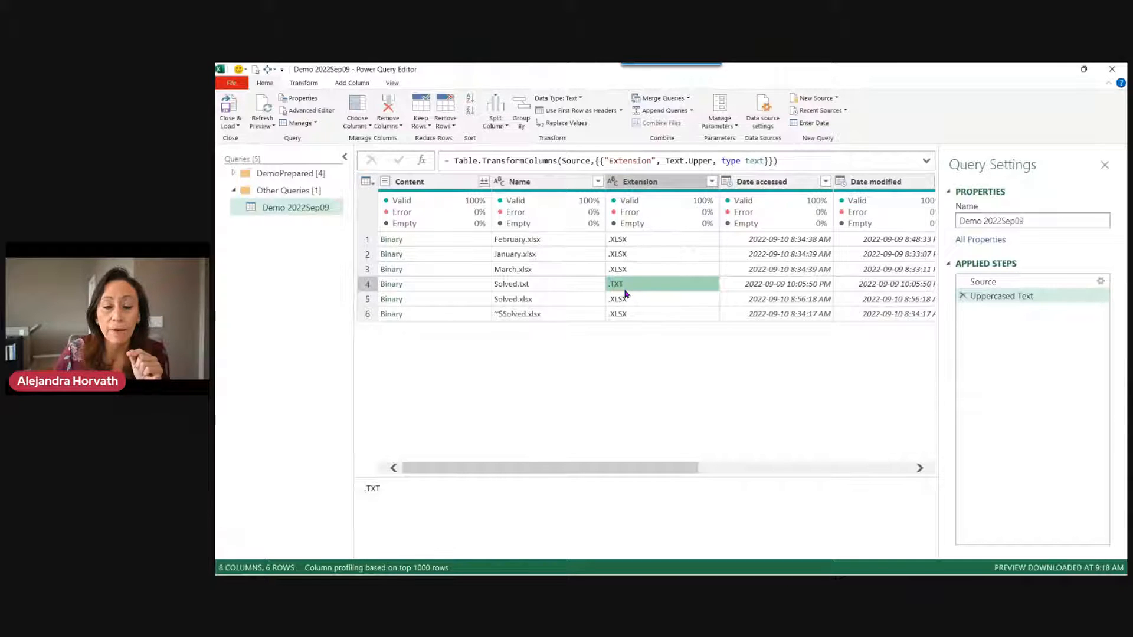
pyautogui.click(662, 245)
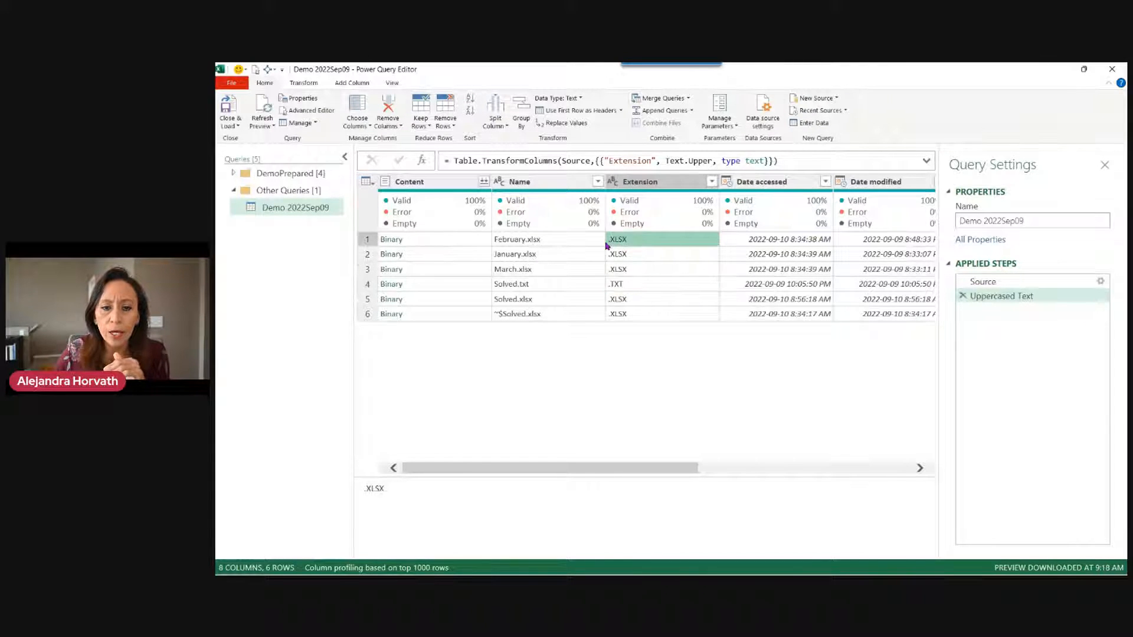
pyautogui.click(660, 254)
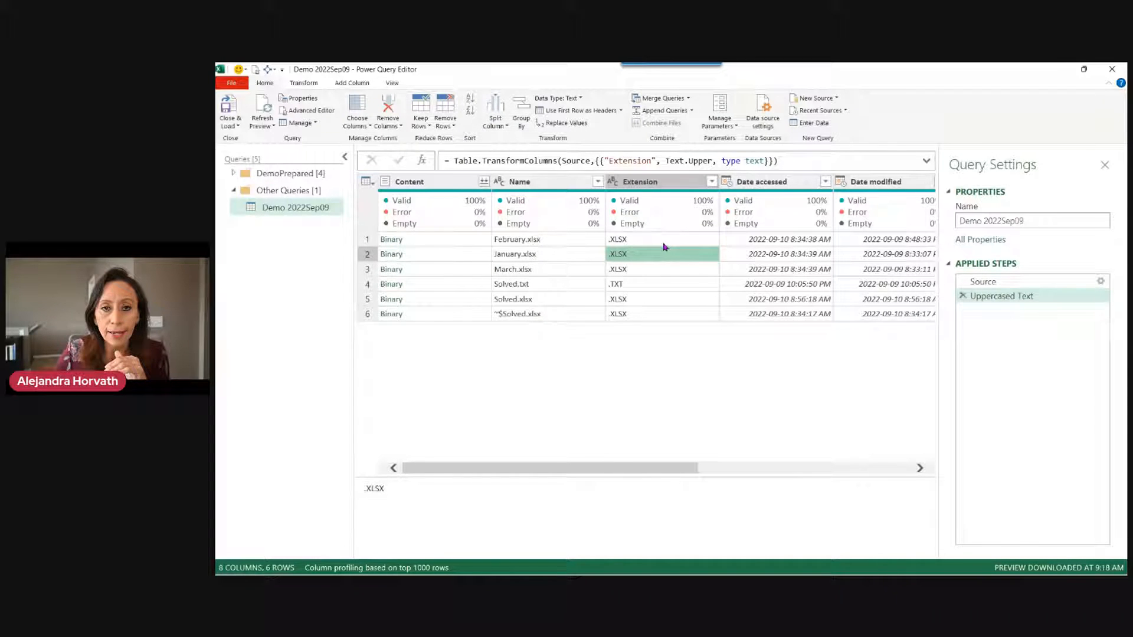
pyautogui.click(674, 241)
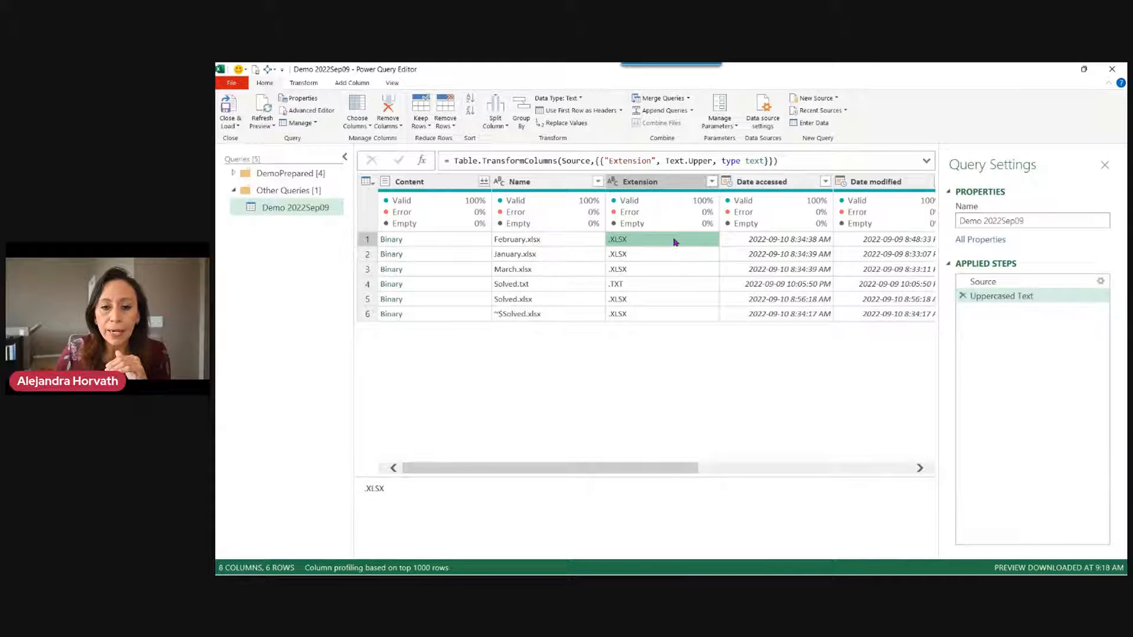
pyautogui.rightClick(673, 241)
pyautogui.click(710, 244)
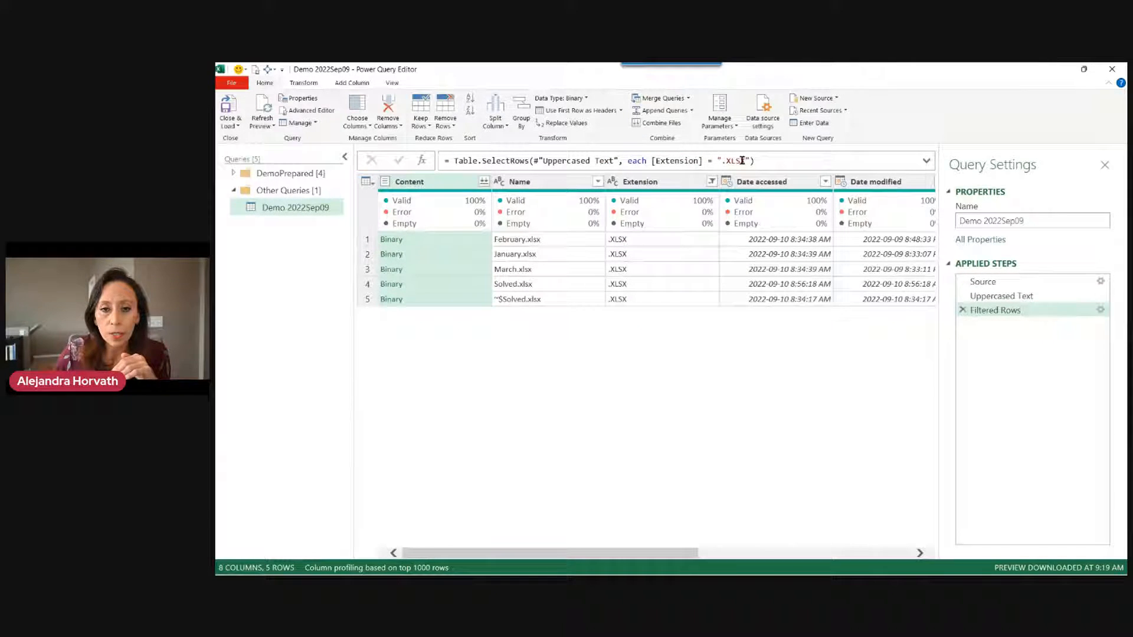
pyautogui.moveTo(718, 160); pyautogui.dragTo(763, 160)
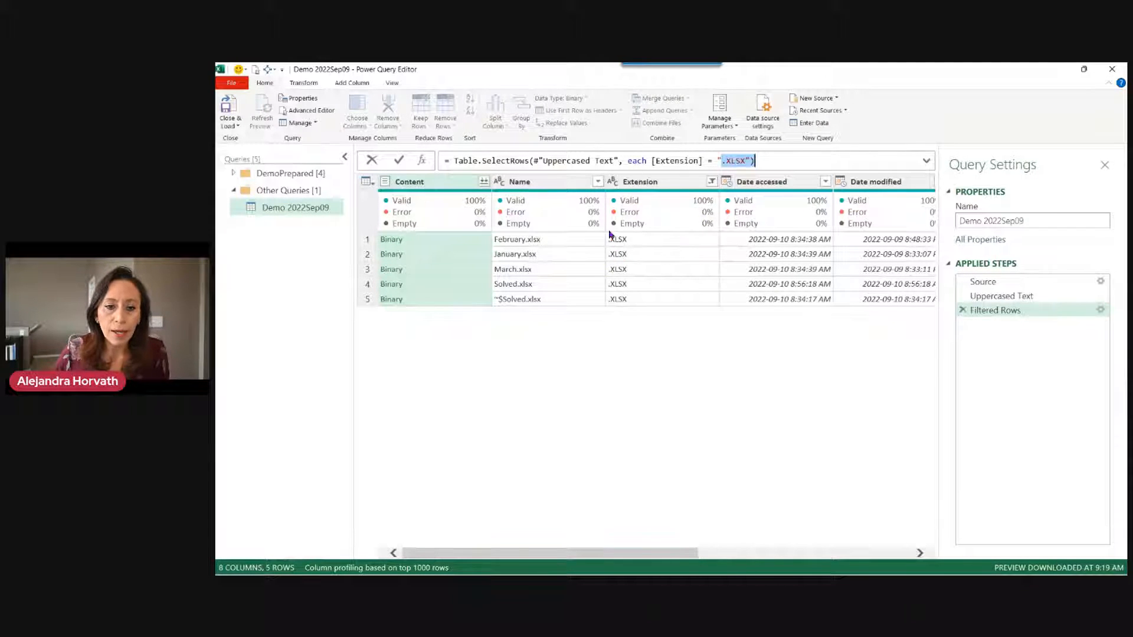
pyautogui.click(584, 240)
pyautogui.click(543, 287)
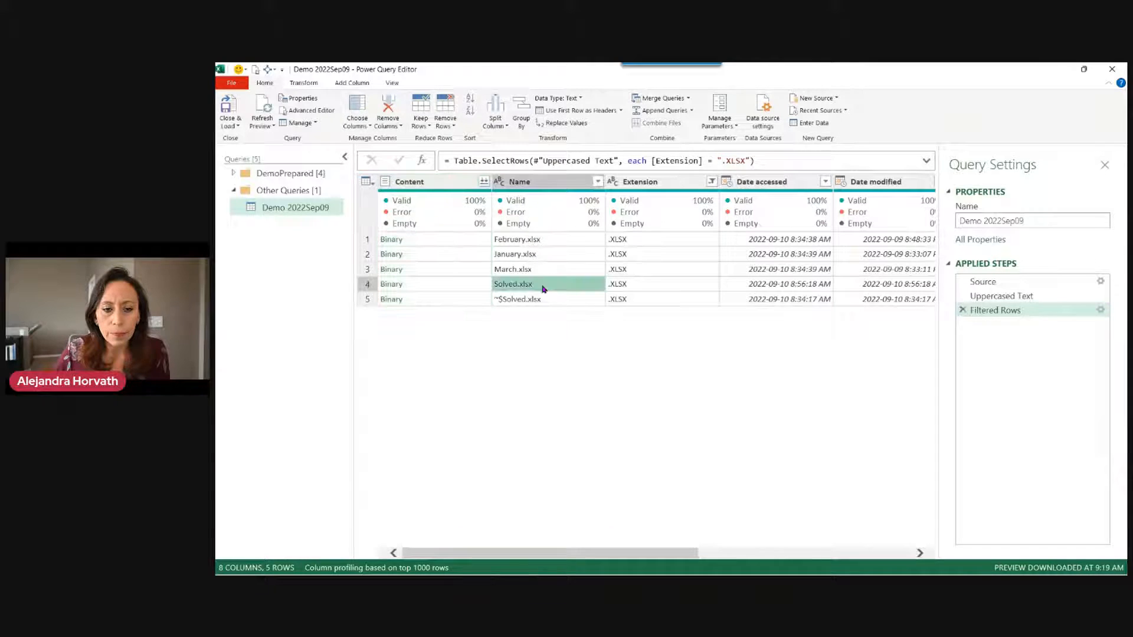
pyautogui.click(538, 301)
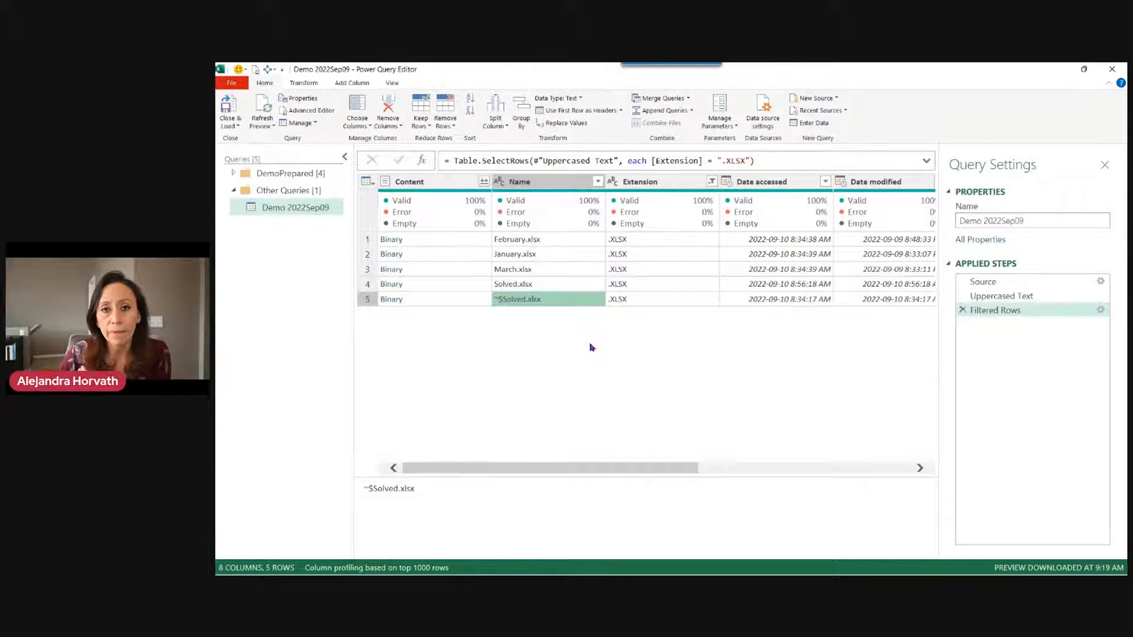
pyautogui.click(534, 284)
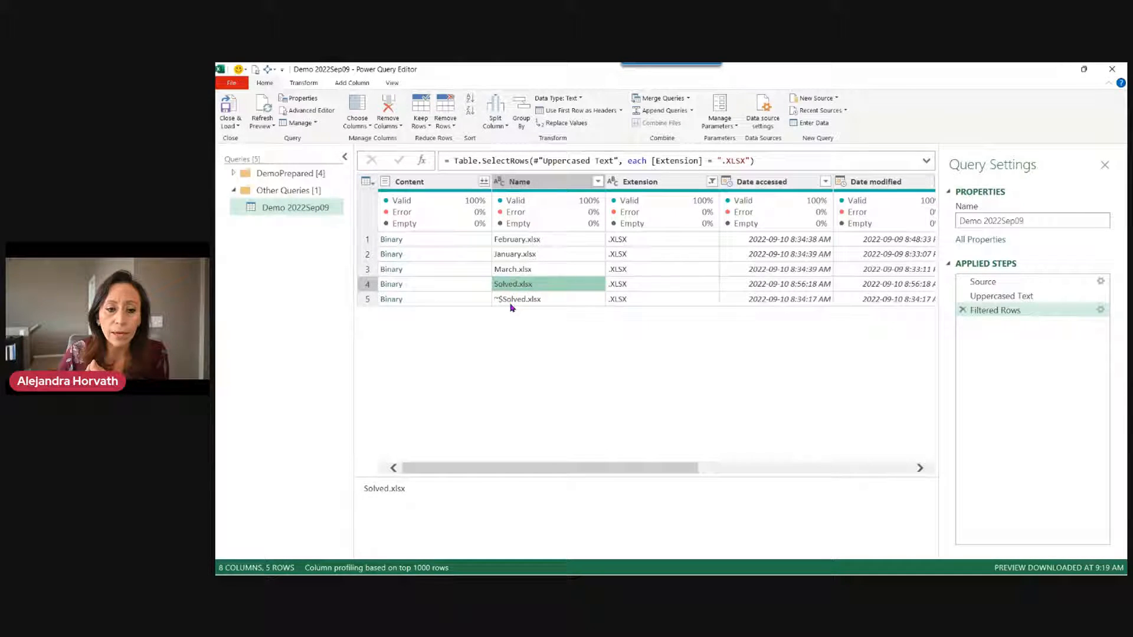
pyautogui.click(514, 304)
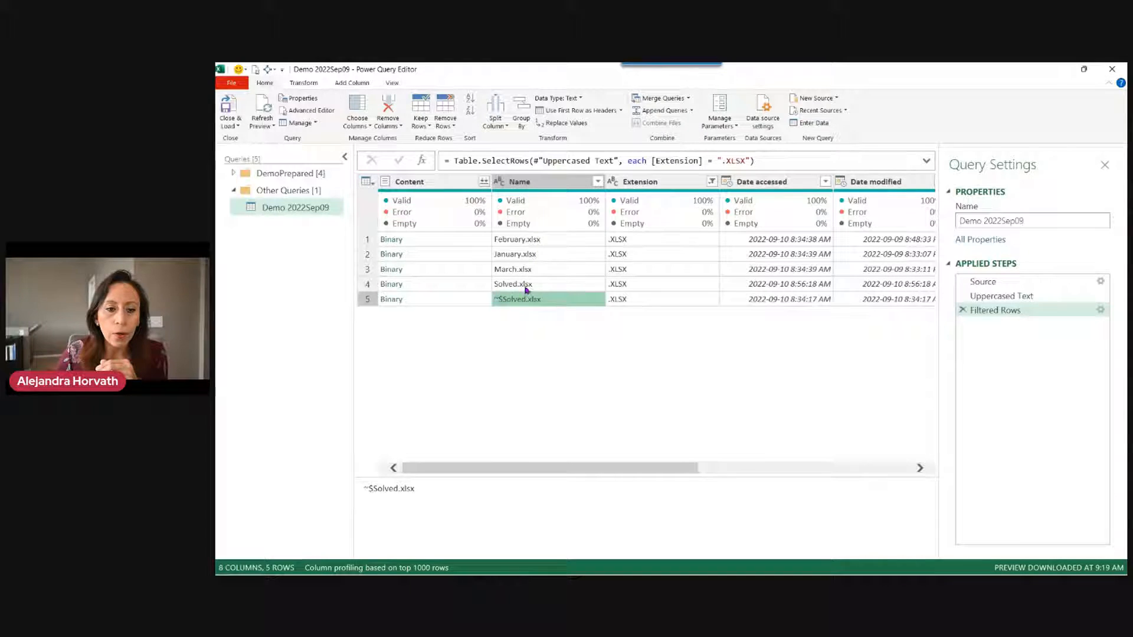
pyautogui.click(530, 286)
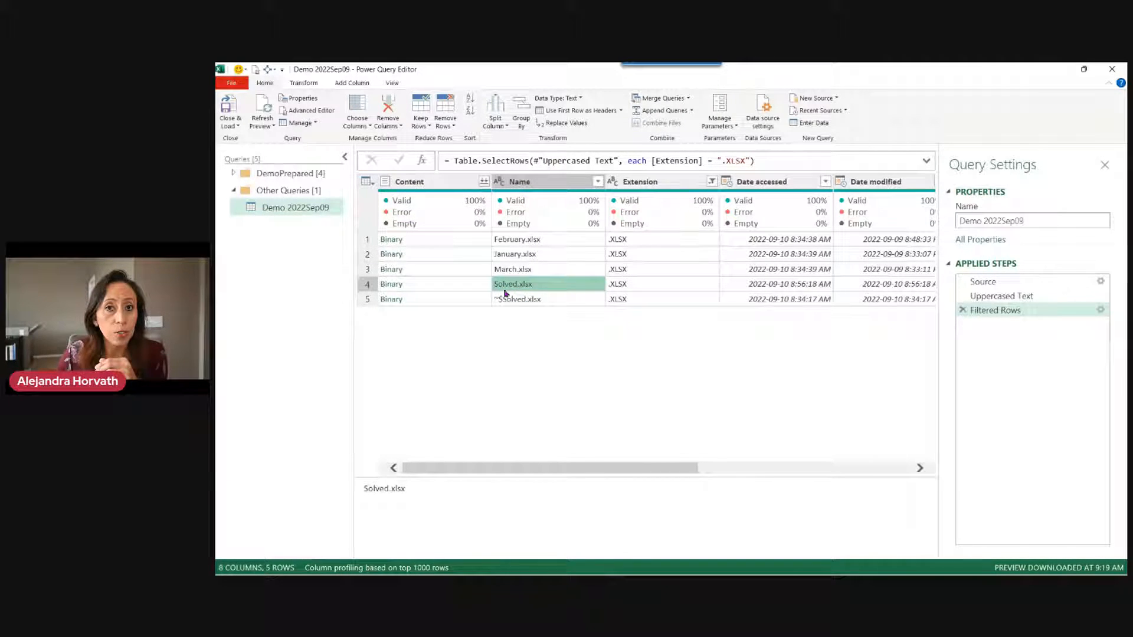
# Filter the Name column to exclude values beginning with ~.
pyautogui.click(598, 182)
pyautogui.moveTo(540, 297)
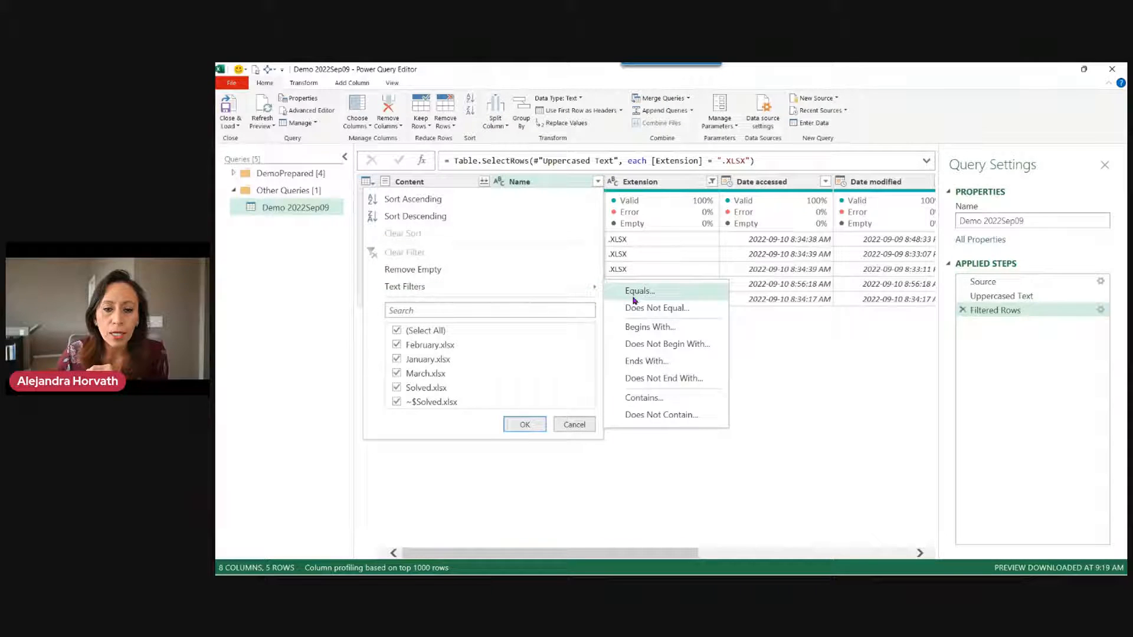
pyautogui.click(671, 345)
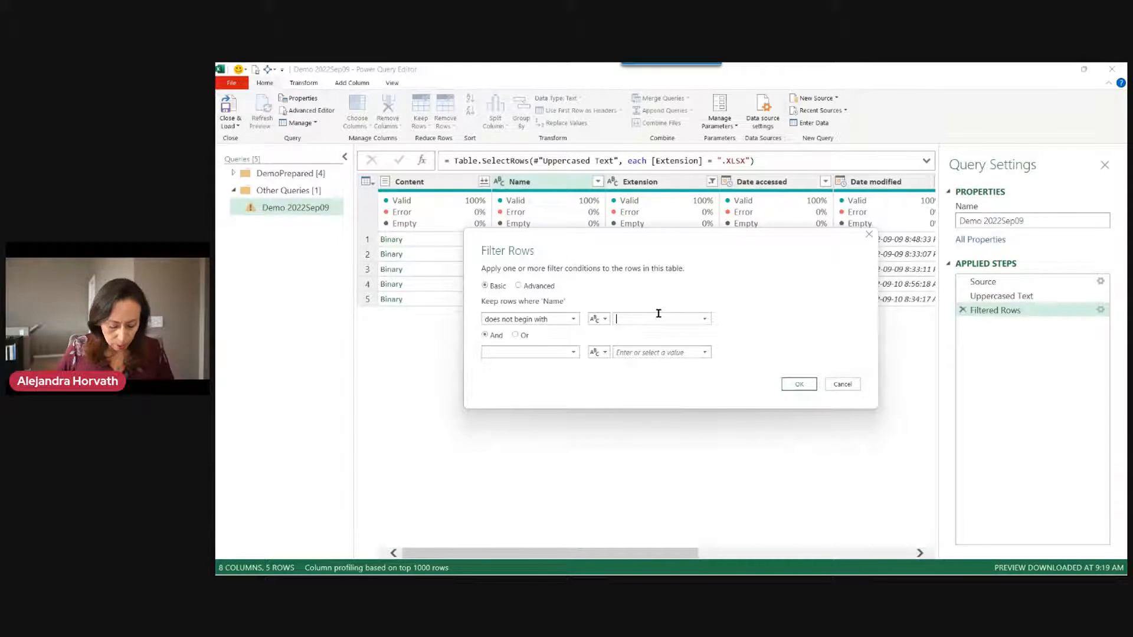
pyautogui.write('~')
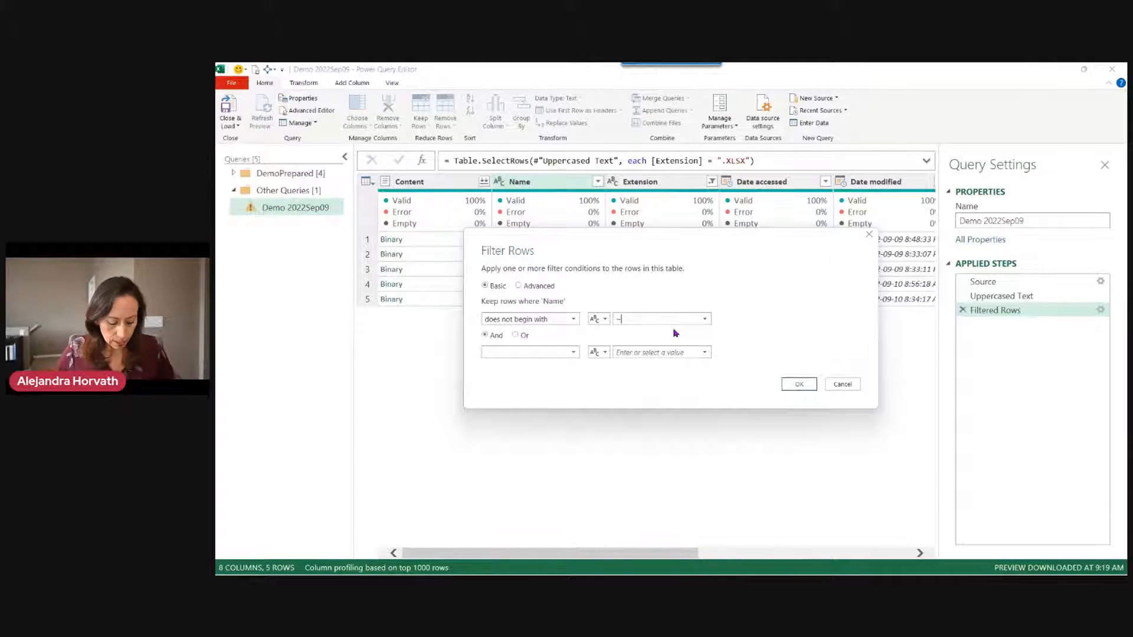
pyautogui.hotkey('ctrl', 'shift', '+')
pyautogui.hotkey('ctrl', 'shift', '+')
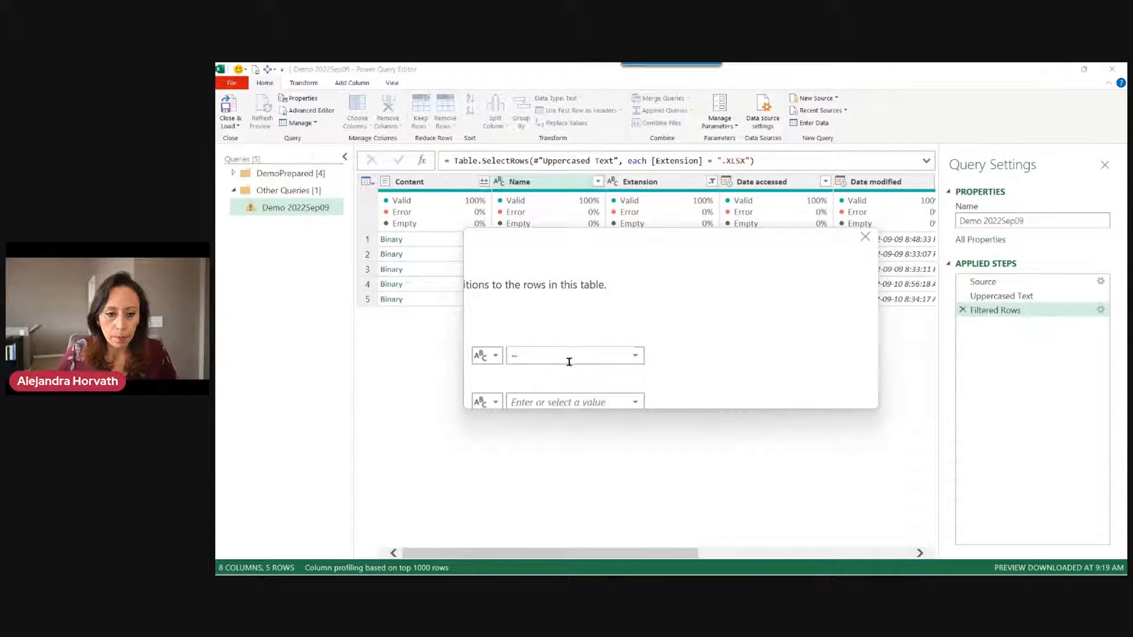
pyautogui.doubleClick(521, 356)
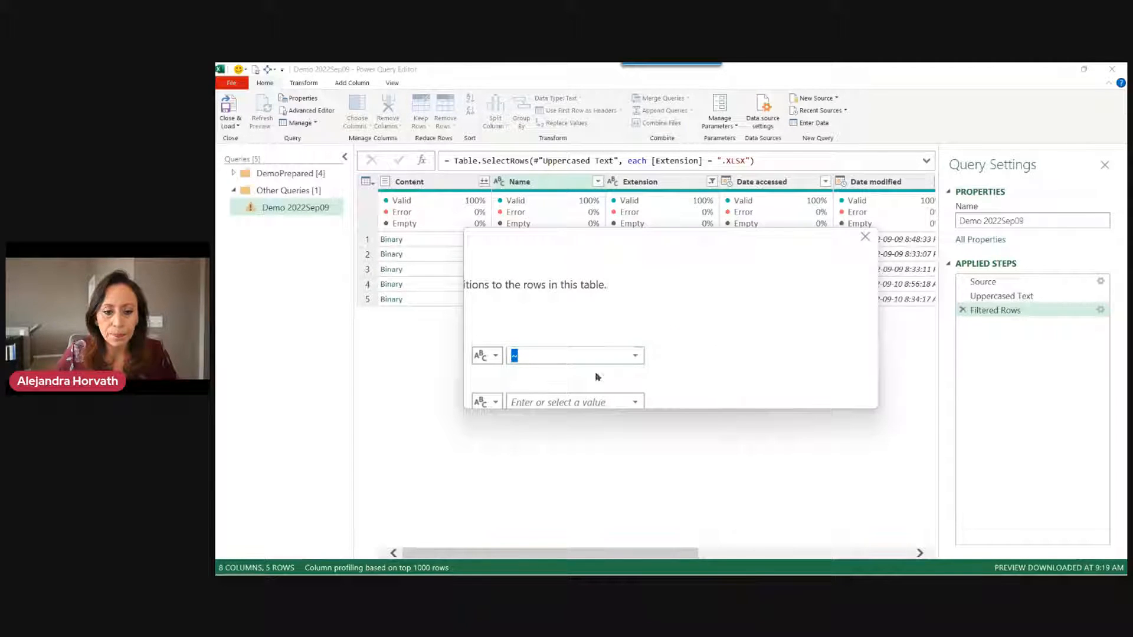
pyautogui.hotkey('ctrl', '0')
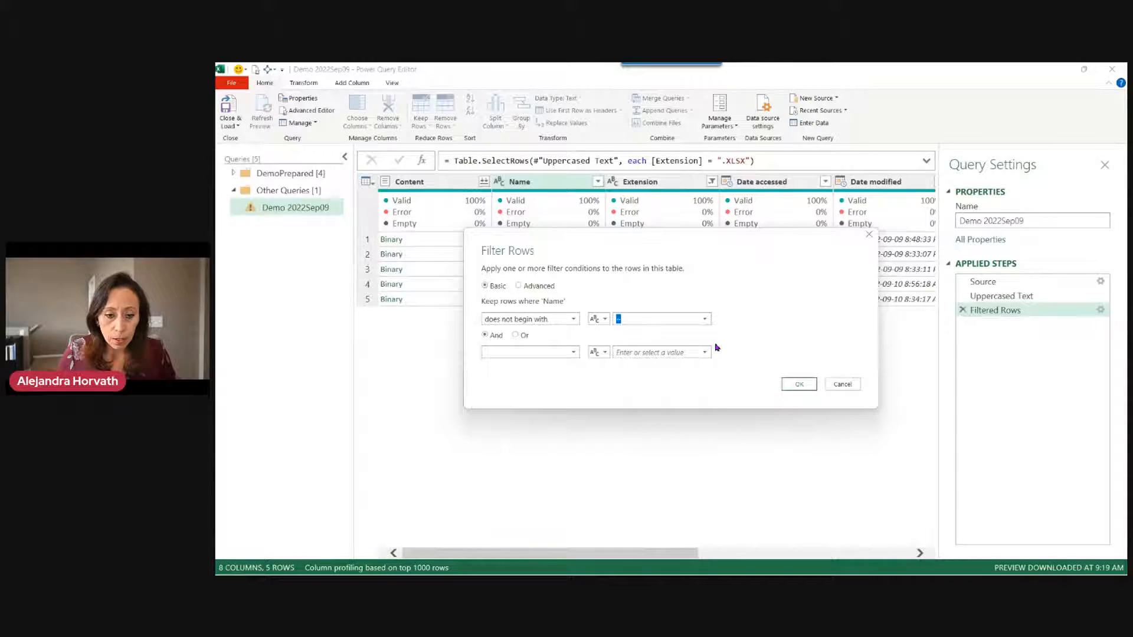
# Add an And condition so Name does not contain 'solve'.
pyautogui.click(554, 350)
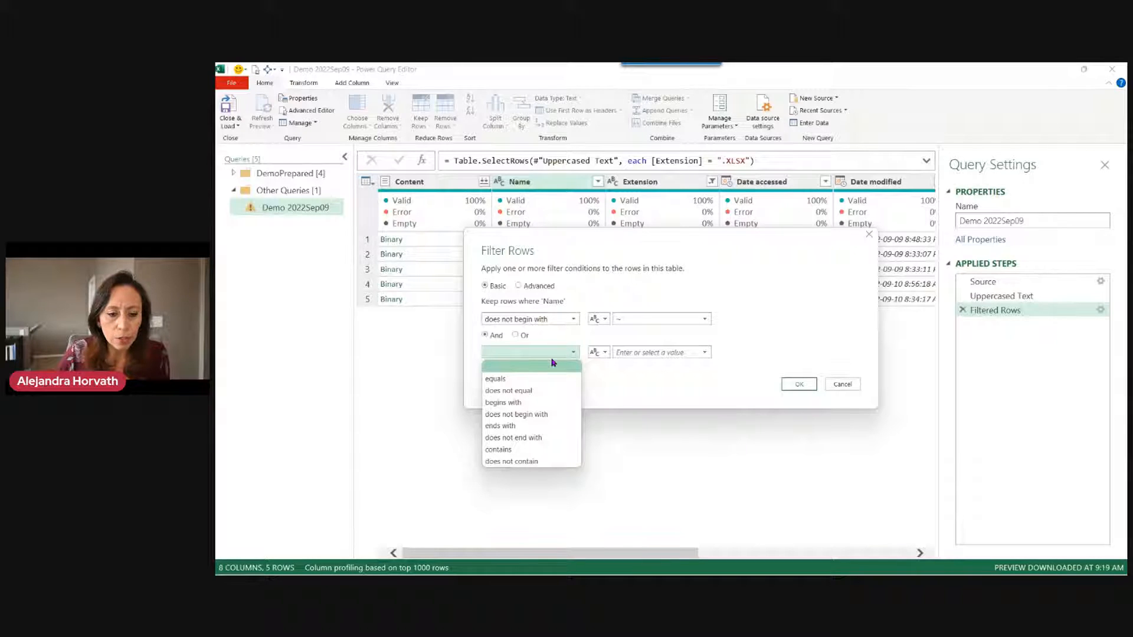
pyautogui.click(534, 461)
pyautogui.click(650, 351)
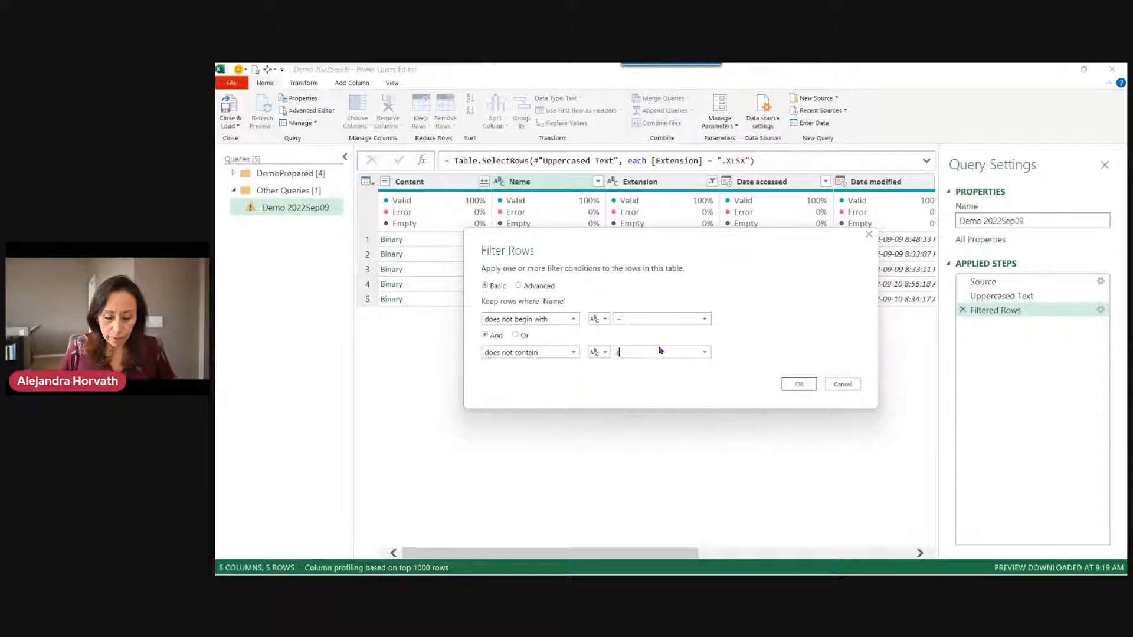
pyautogui.write('solve')
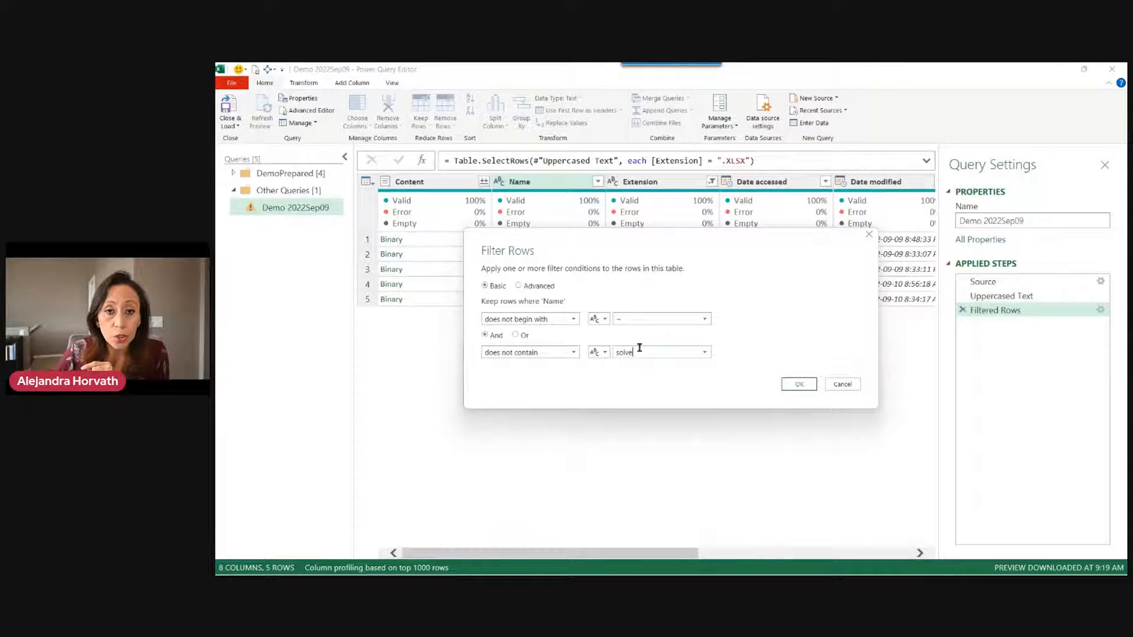
pyautogui.moveTo(674, 243); pyautogui.dragTo(805, 218)
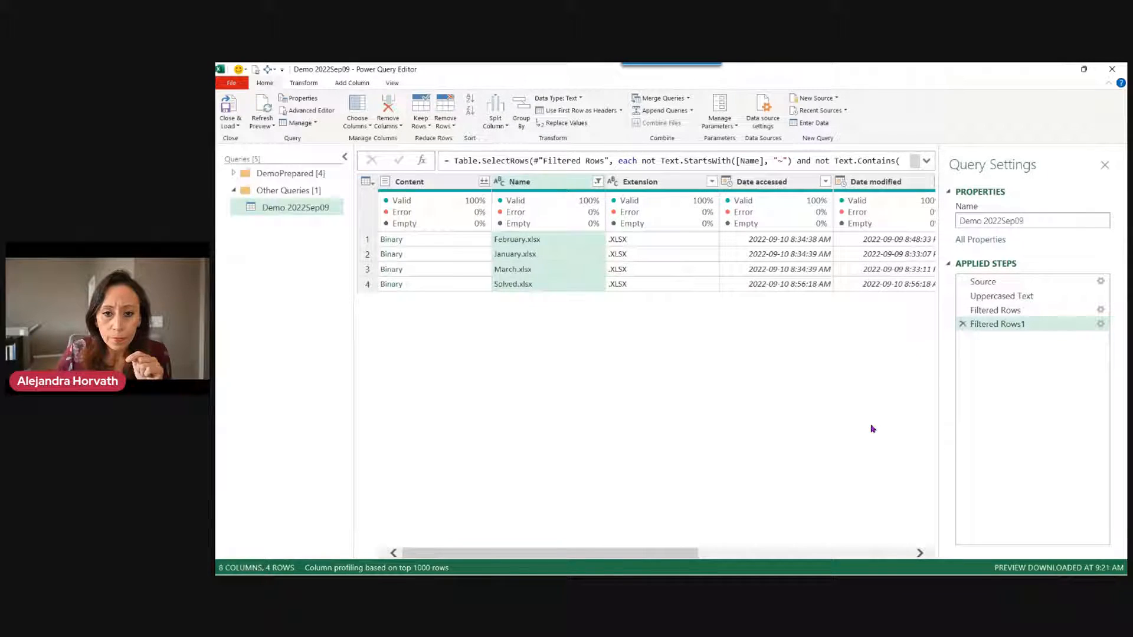
# Add Comparer.OrdinalIgnoreCase to the Text.Contains filter so 'solve' also drops Solved.xlsx.
pyautogui.click(546, 290)
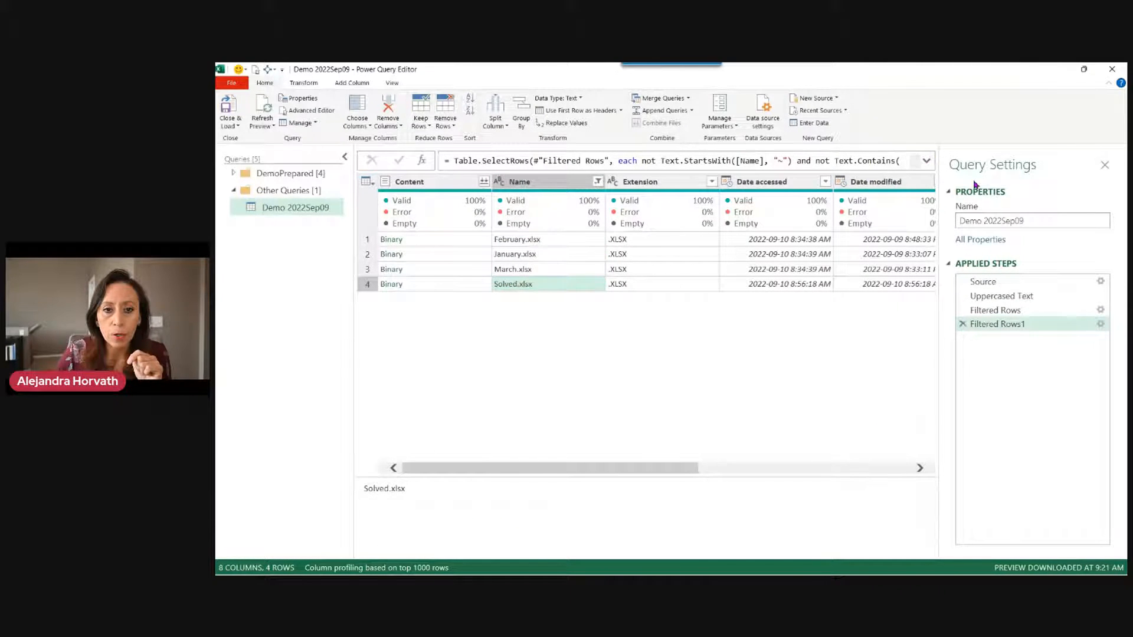
pyautogui.click(926, 161)
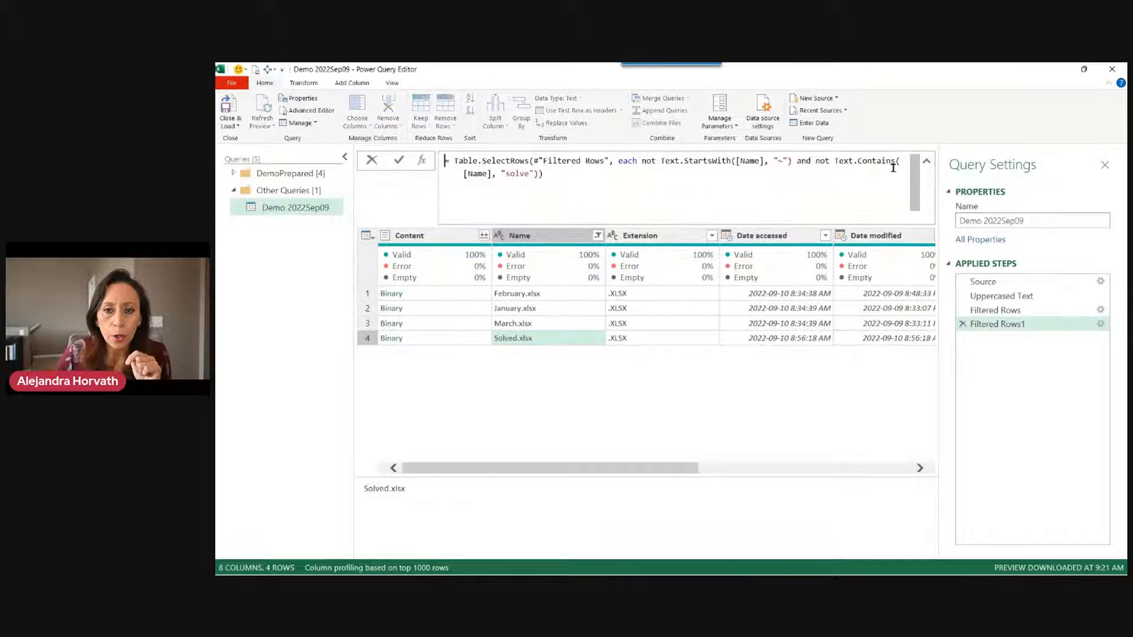
pyautogui.click(533, 174)
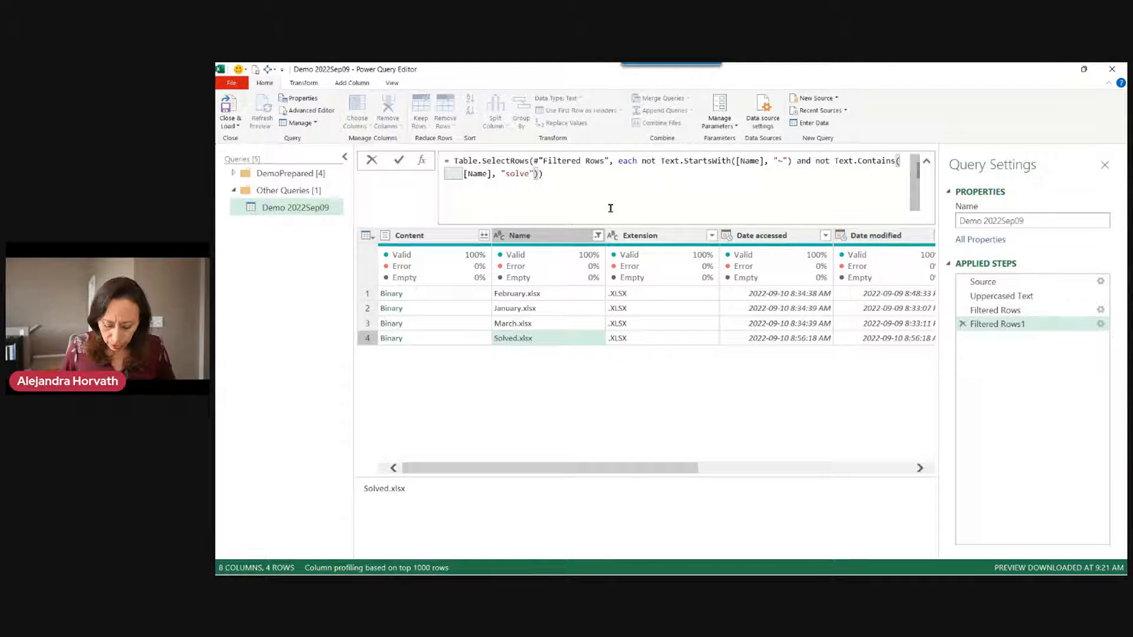
pyautogui.write(',')
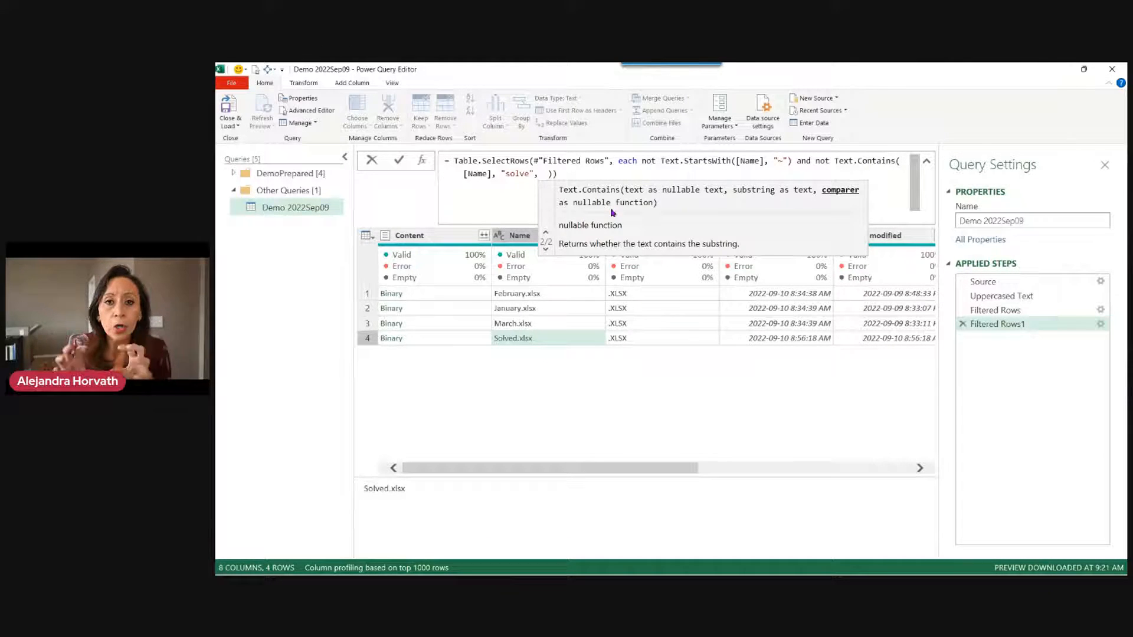
pyautogui.write('ig')
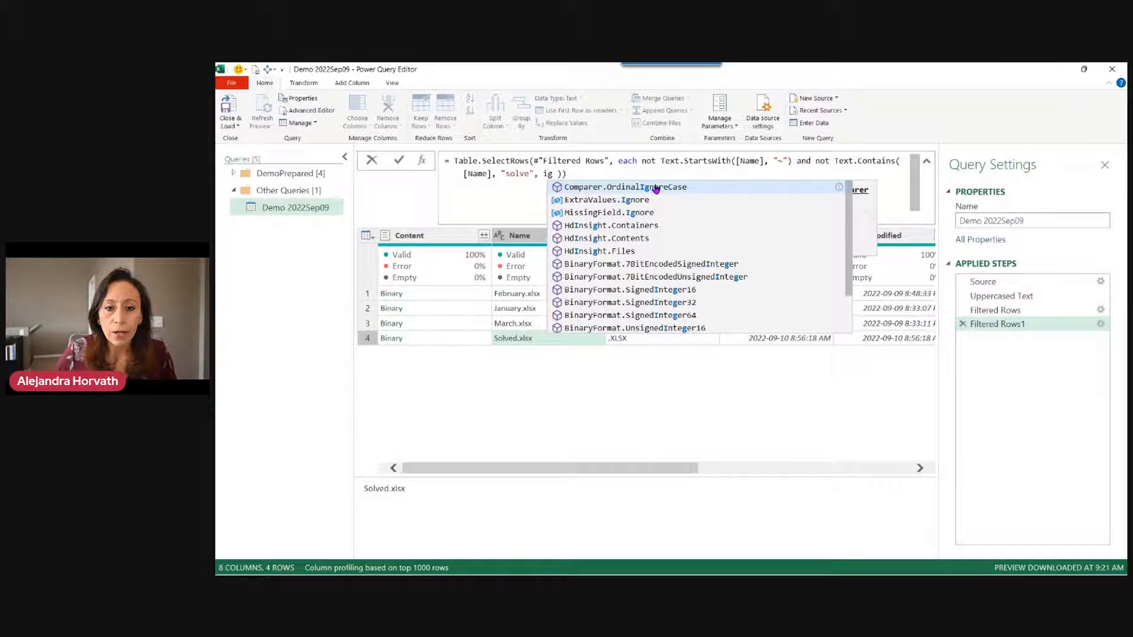
pyautogui.click(653, 187)
pyautogui.click(702, 175)
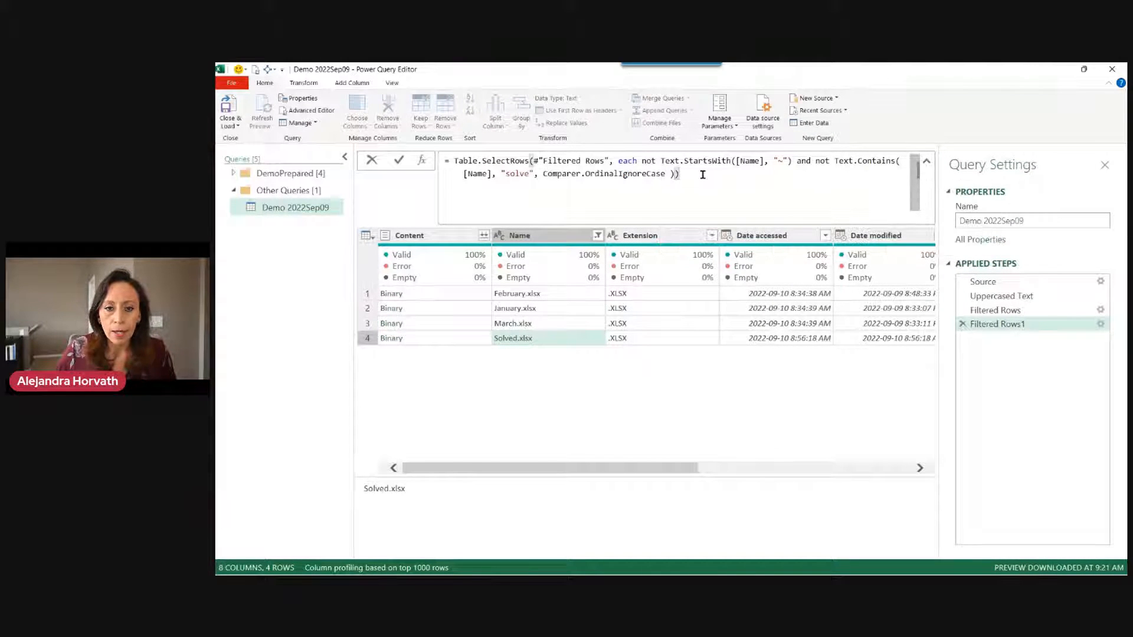
pyautogui.press('Return')
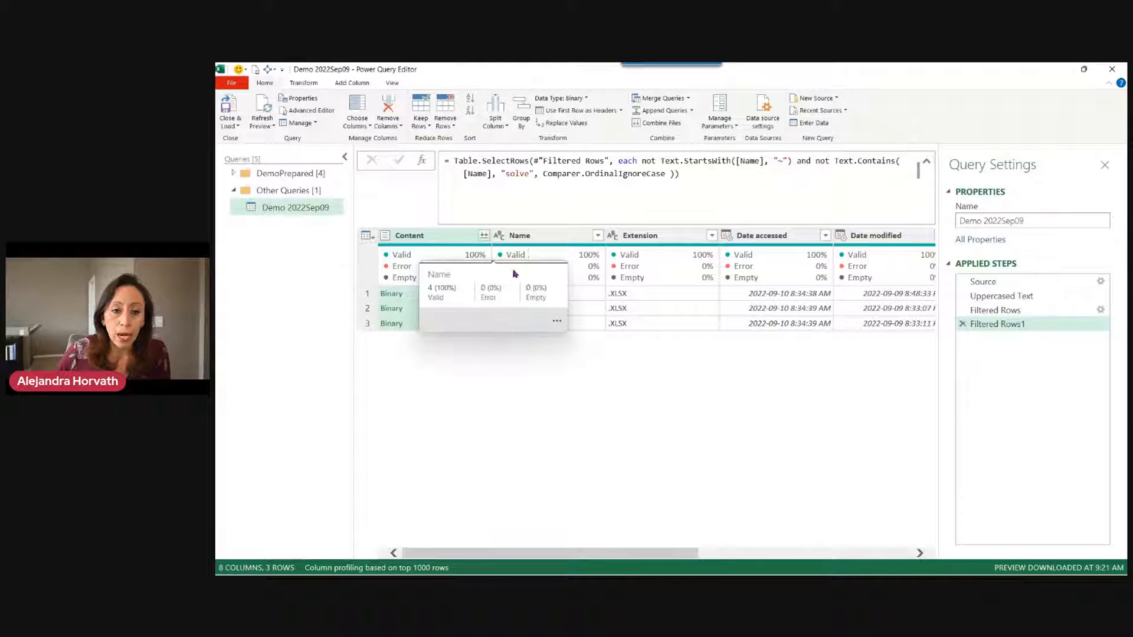
pyautogui.click(550, 240)
pyautogui.moveTo(518, 268)
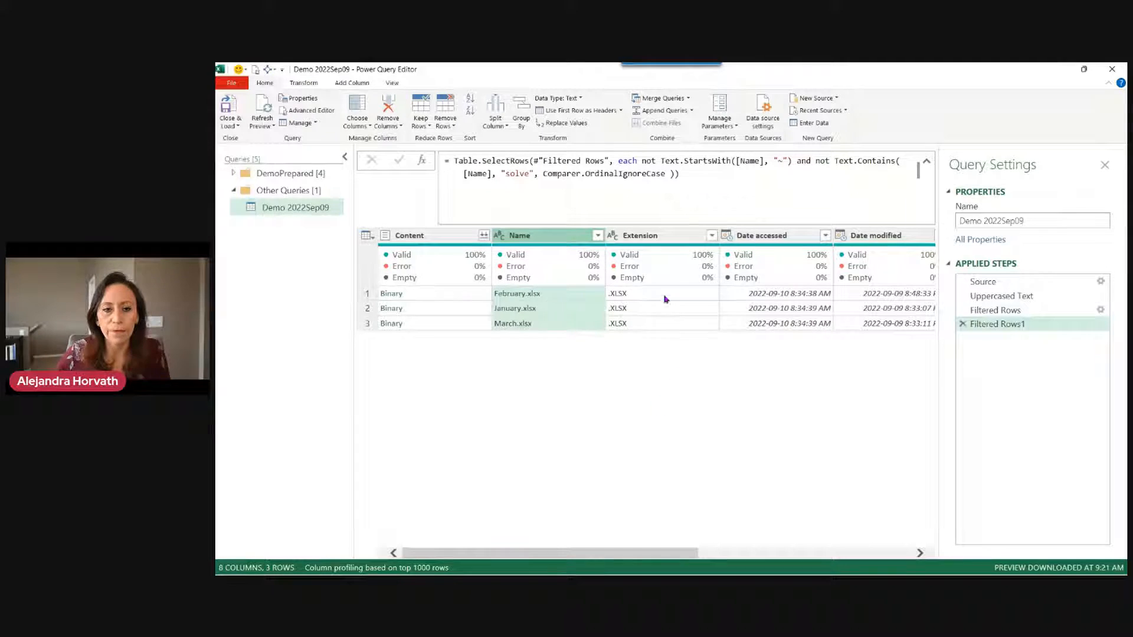
# Extract the Name text before the '.' delimiter to drop the .xlsx extensions.
pyautogui.click(305, 82)
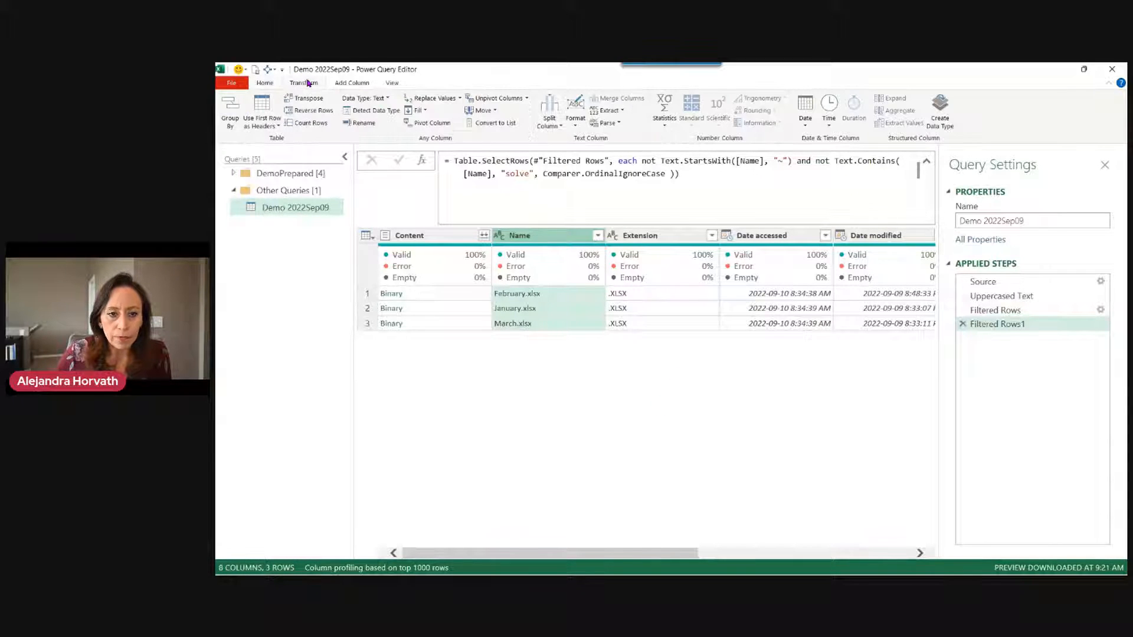
pyautogui.click(606, 111)
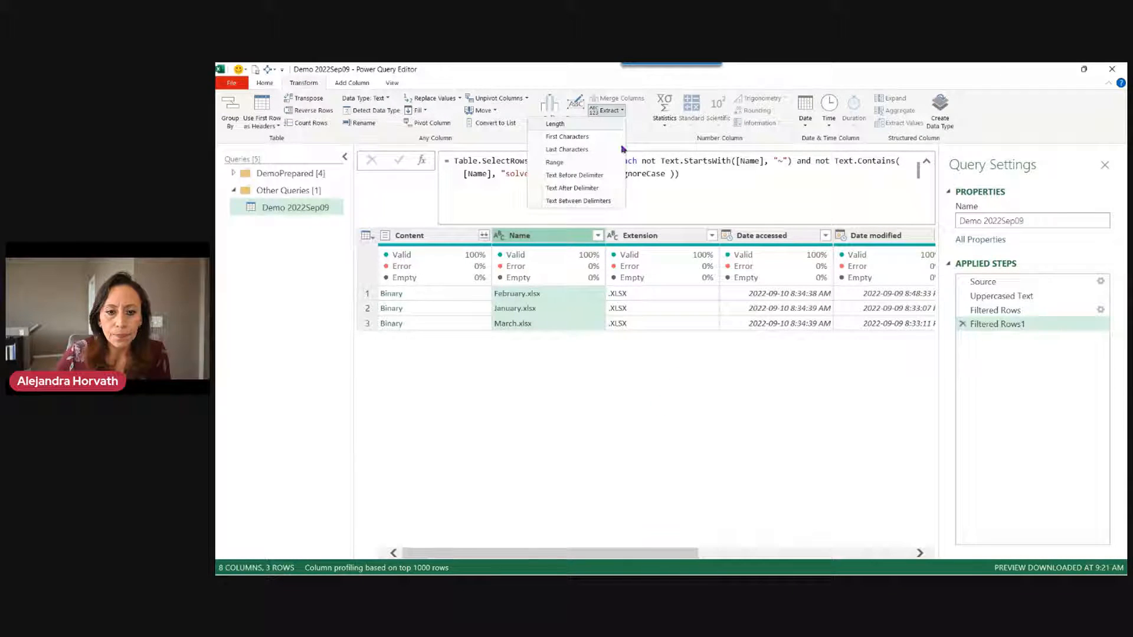
pyautogui.click(601, 176)
pyautogui.moveTo(577, 263); pyautogui.dragTo(693, 242)
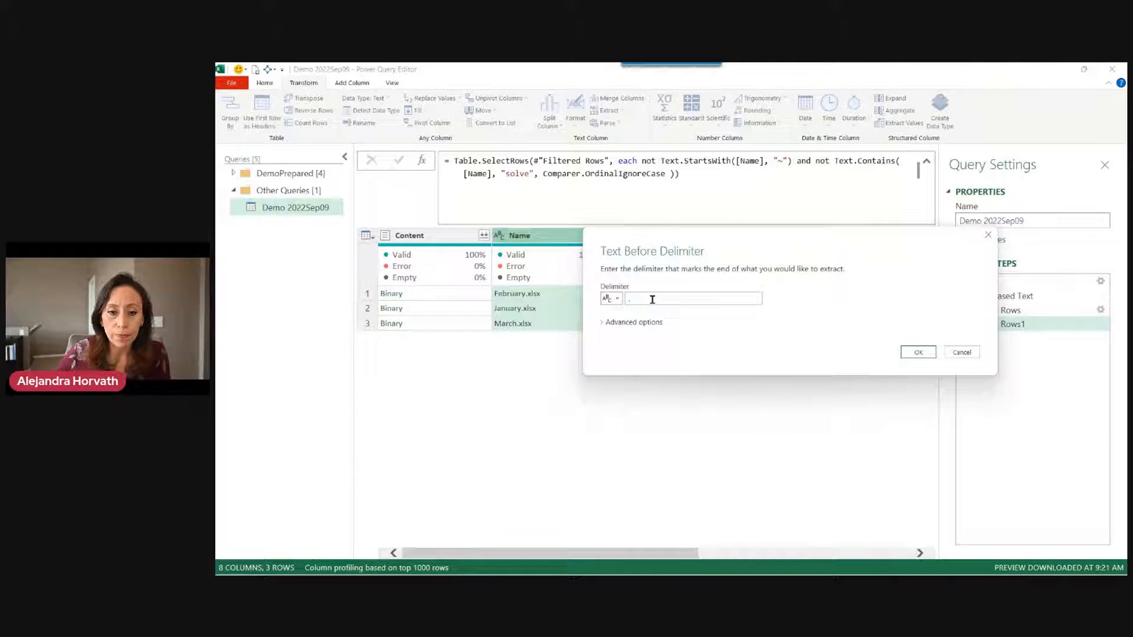
pyautogui.write('.')
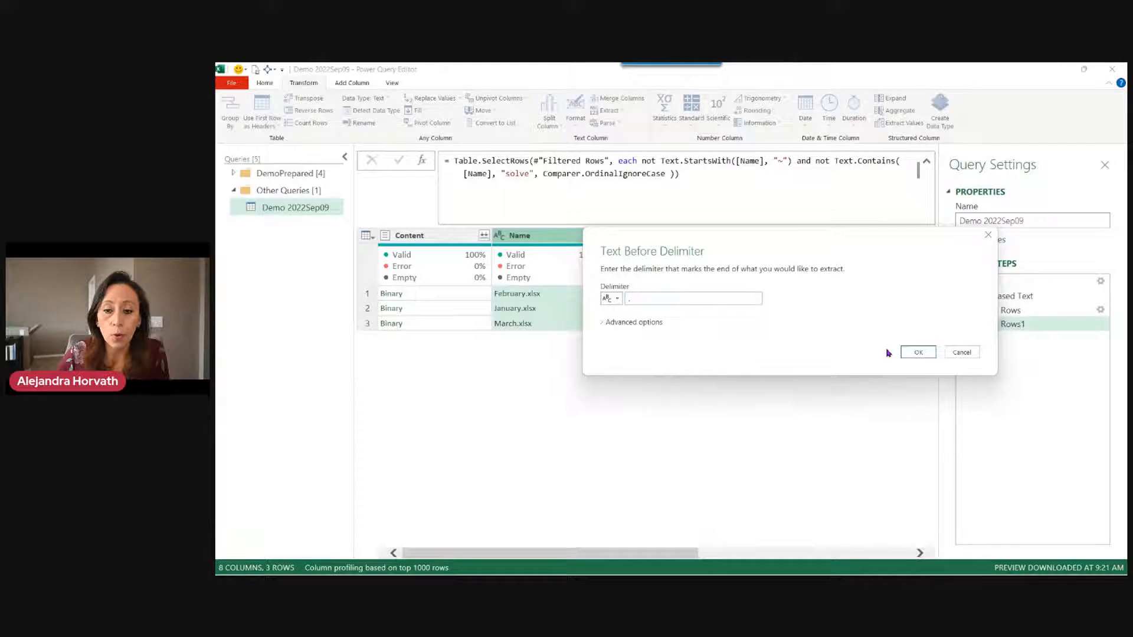
pyautogui.click(917, 353)
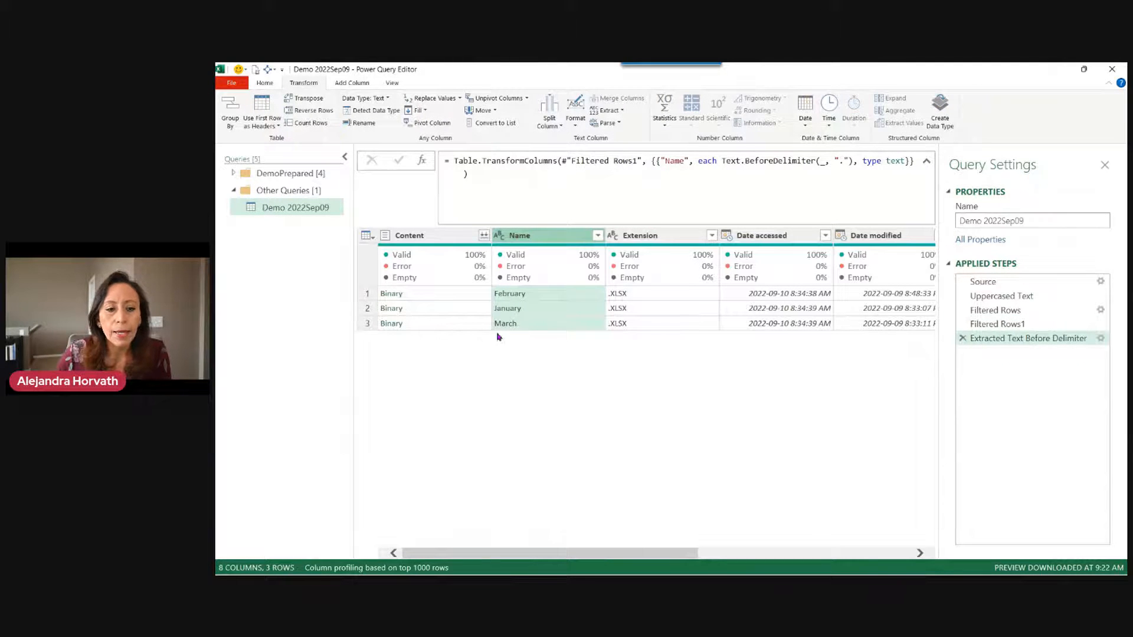
# Rename the first two applied steps to Uppercased and XLSX.
pyautogui.doubleClick(1009, 296)
pyautogui.press('End')
pyautogui.press('BackSpace')
pyautogui.press('BackSpace')
pyautogui.press('BackSpace')
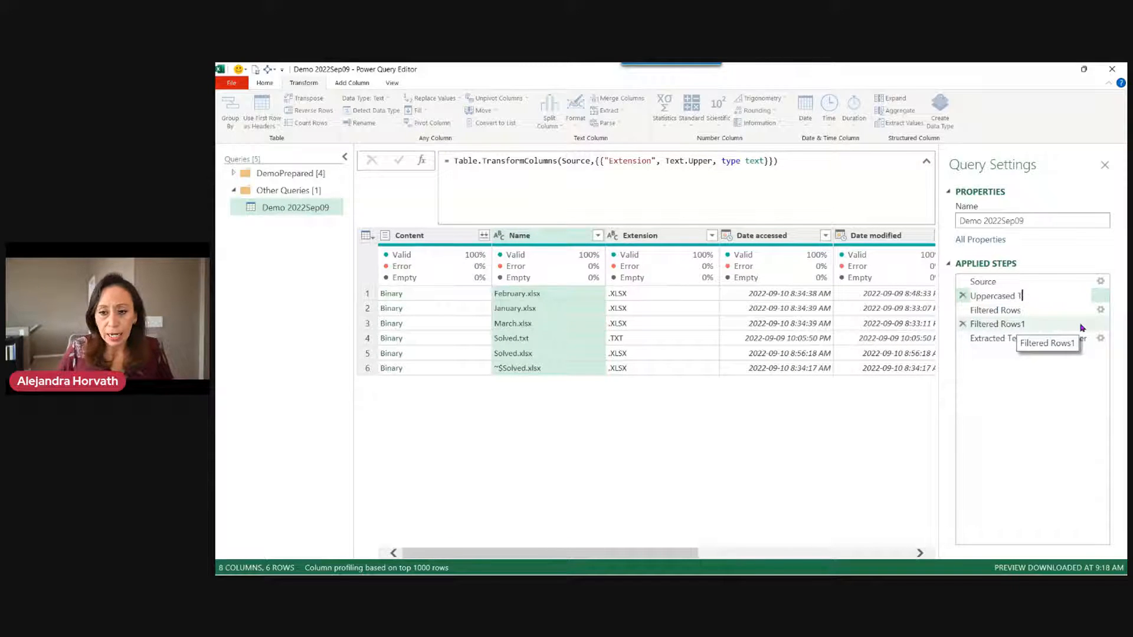
pyautogui.press('Return')
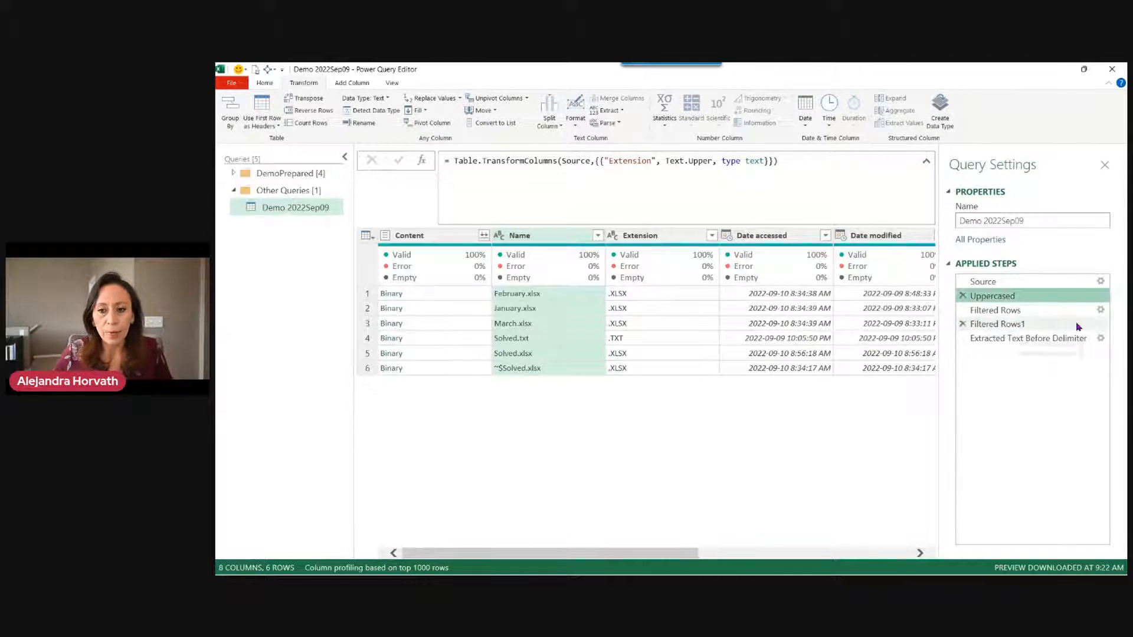
pyautogui.doubleClick(1037, 311)
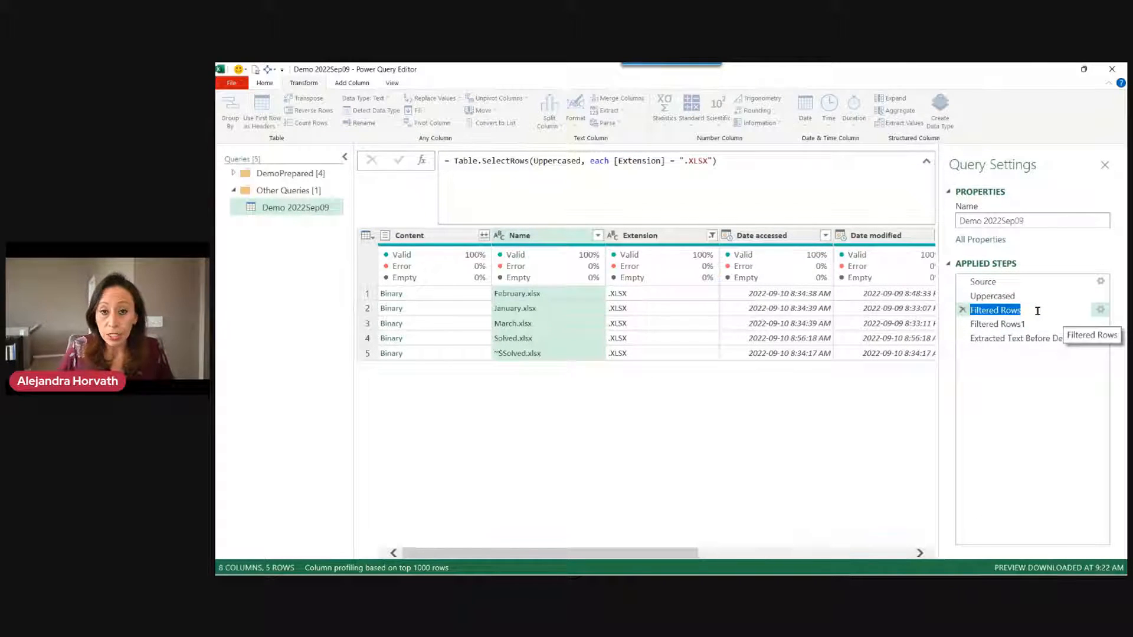
pyautogui.write('XLSX')
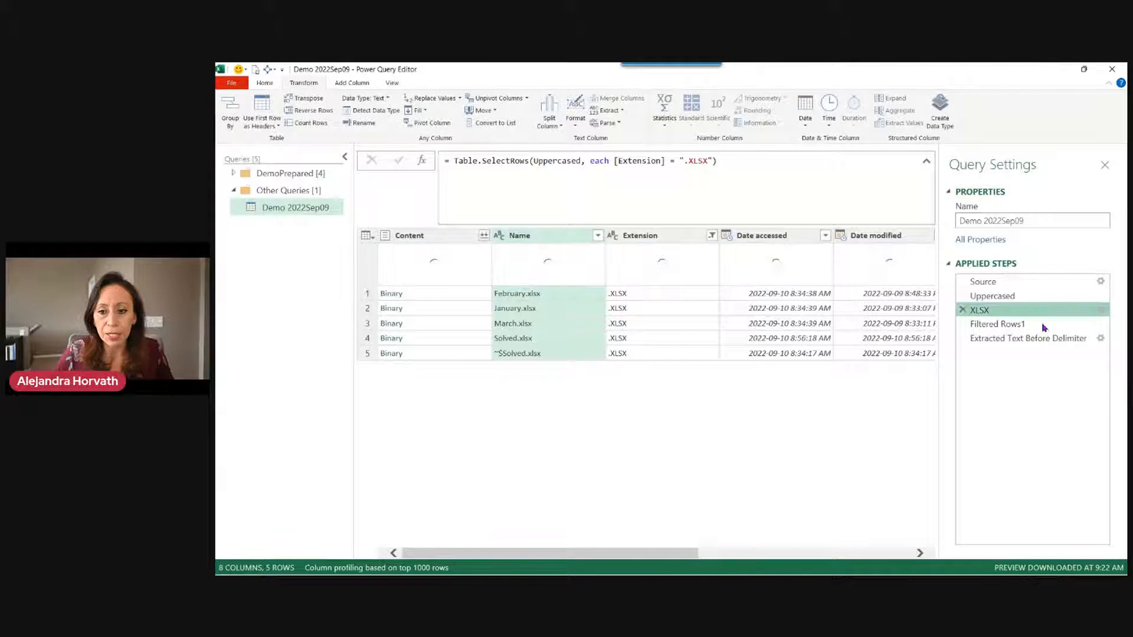
# Rename the remaining steps to TildeSolved and ExtractedFileName.
pyautogui.click(1043, 323)
pyautogui.click(1047, 322)
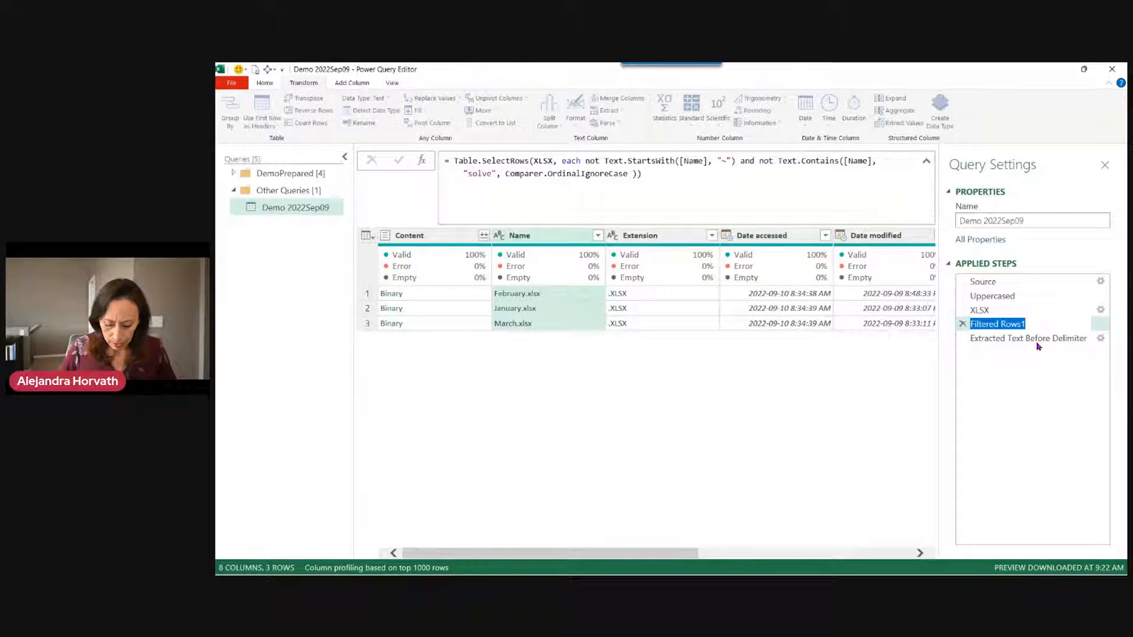
pyautogui.write('Tilde')
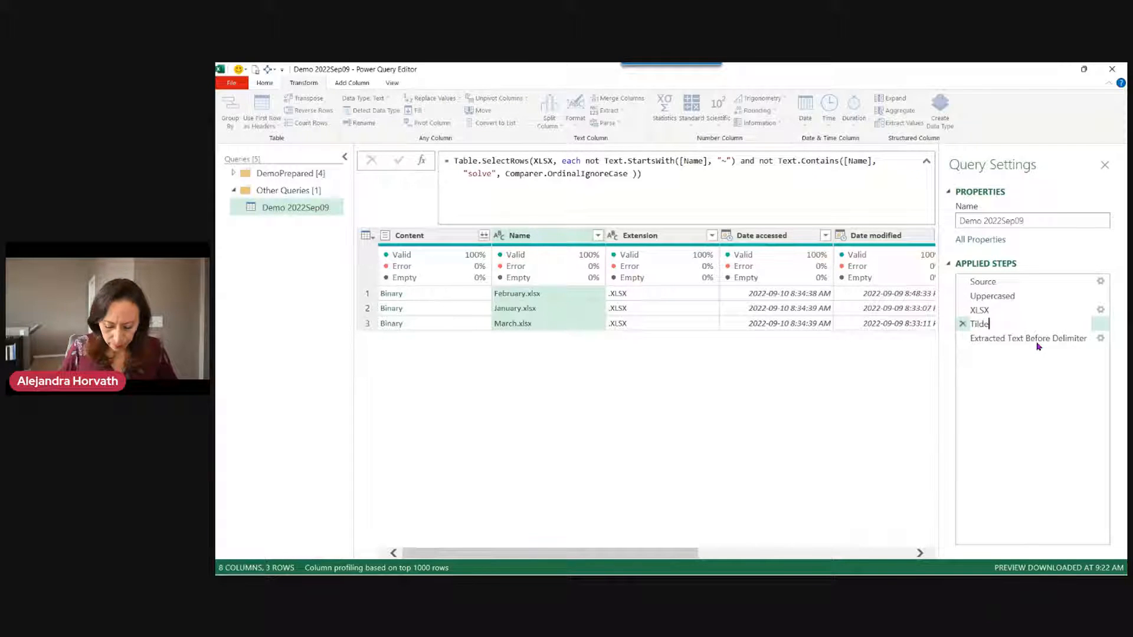
pyautogui.write('Solve')
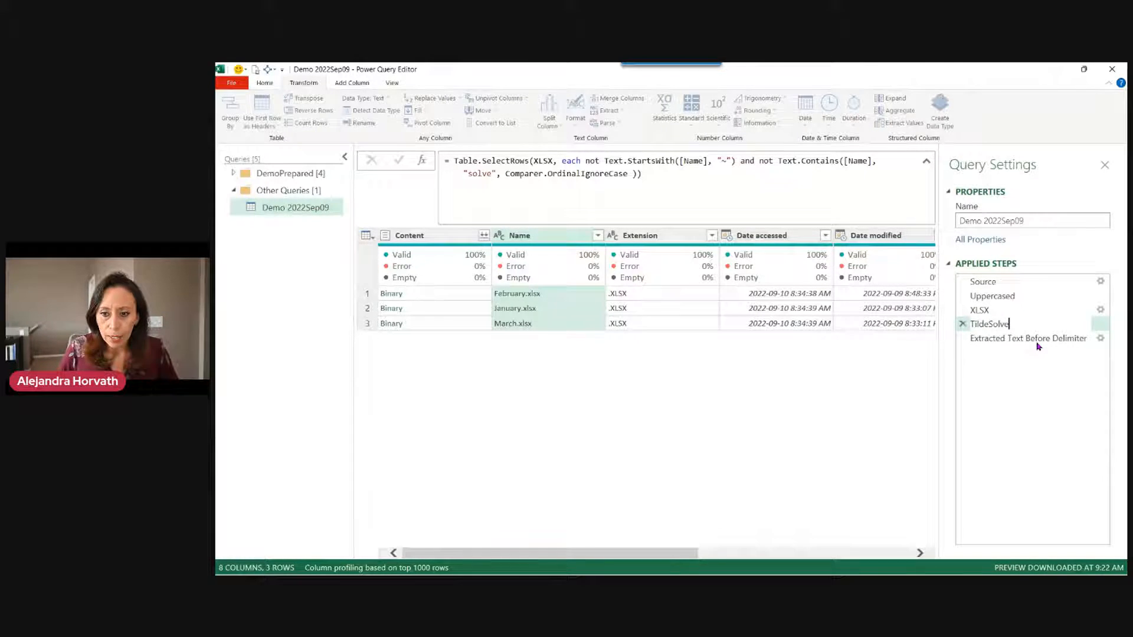
pyautogui.write('d')
pyautogui.press('Return')
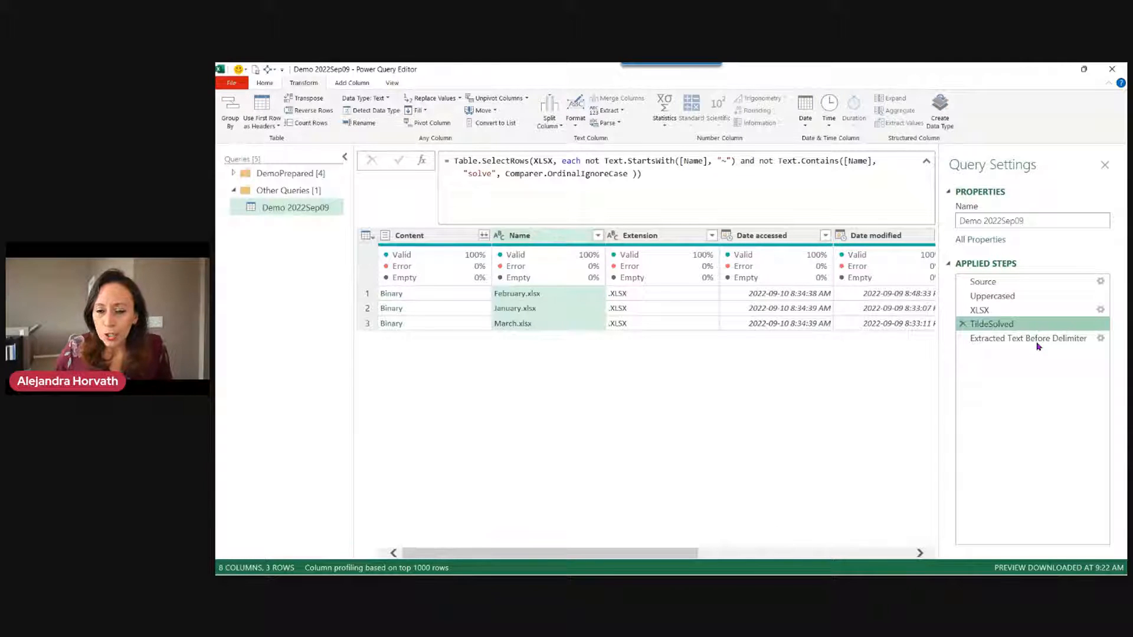
pyautogui.doubleClick(1037, 340)
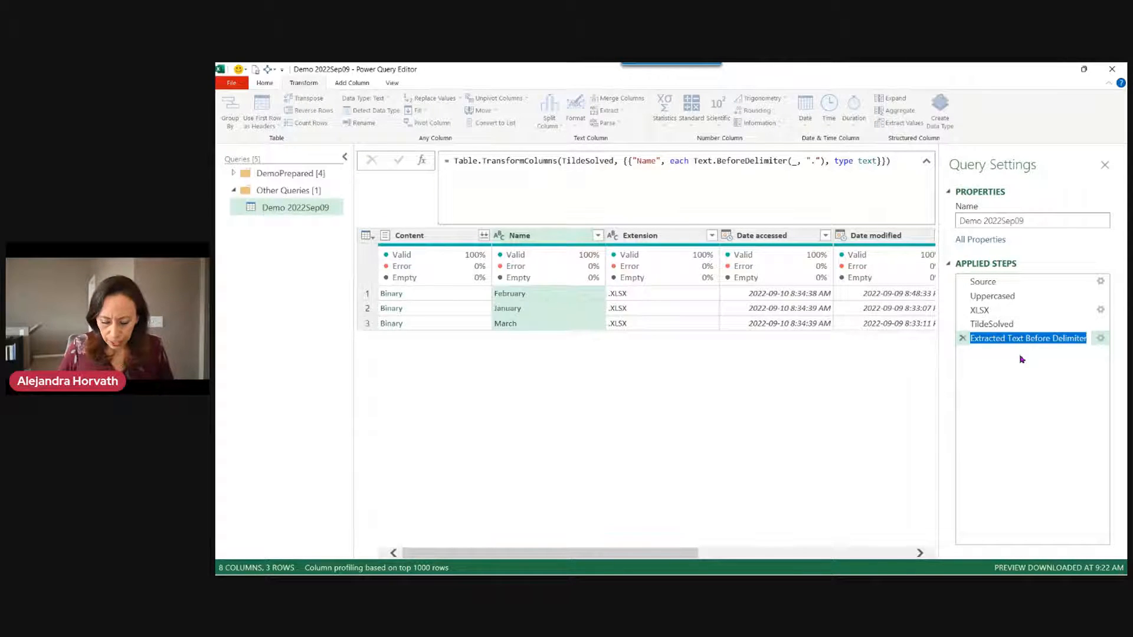
pyautogui.press('End')
pyautogui.press('BackSpace')
pyautogui.press('BackSpace')
pyautogui.press('BackSpace')
pyautogui.press('BackSpace')
pyautogui.press('BackSpace')
pyautogui.press('BackSpace')
pyautogui.press('BackSpace')
pyautogui.press('BackSpace')
pyautogui.press('BackSpace')
pyautogui.press('BackSpace')
pyautogui.press('BackSpace')
pyautogui.press('BackSpace')
pyautogui.press('BackSpace')
pyautogui.press('BackSpace')
pyautogui.press('BackSpace')
pyautogui.press('BackSpace')
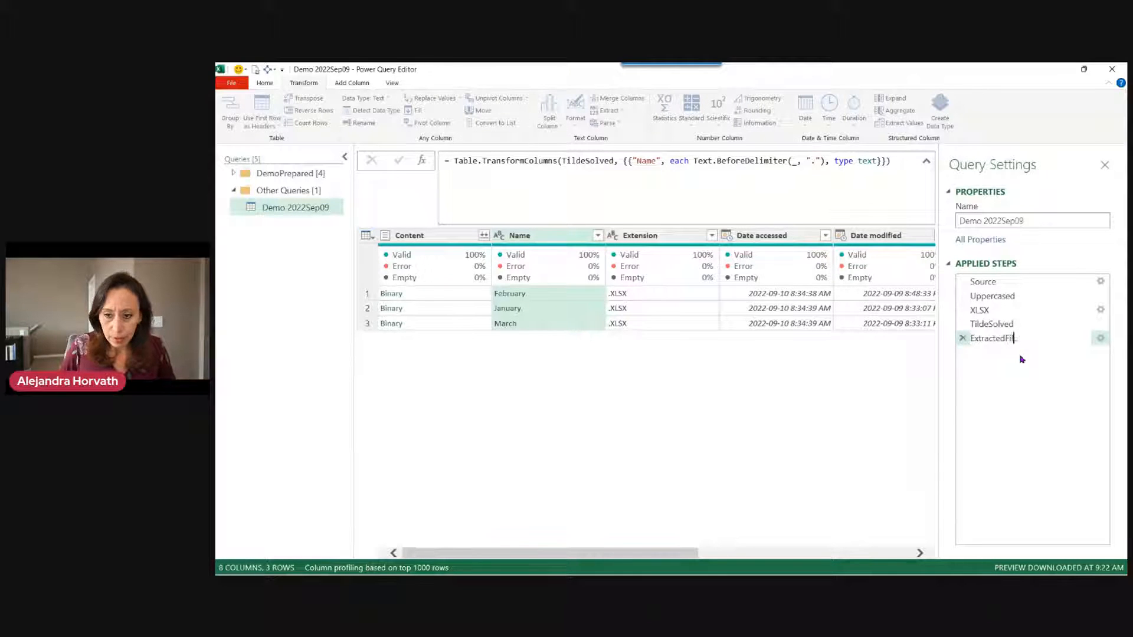
pyautogui.write('FileName')
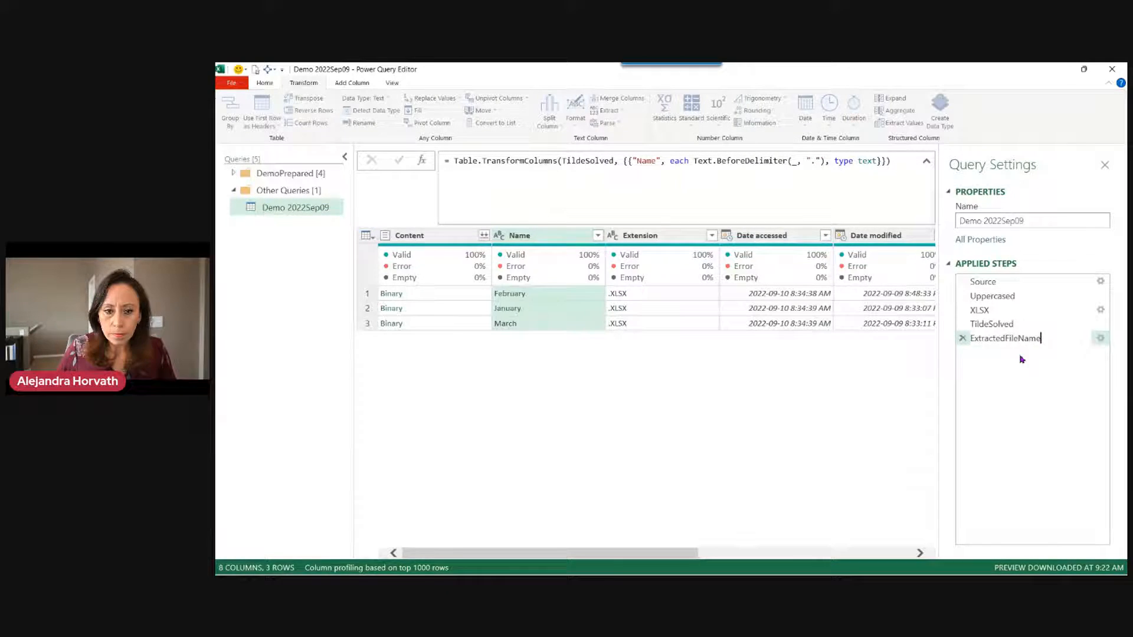
pyautogui.press('Return')
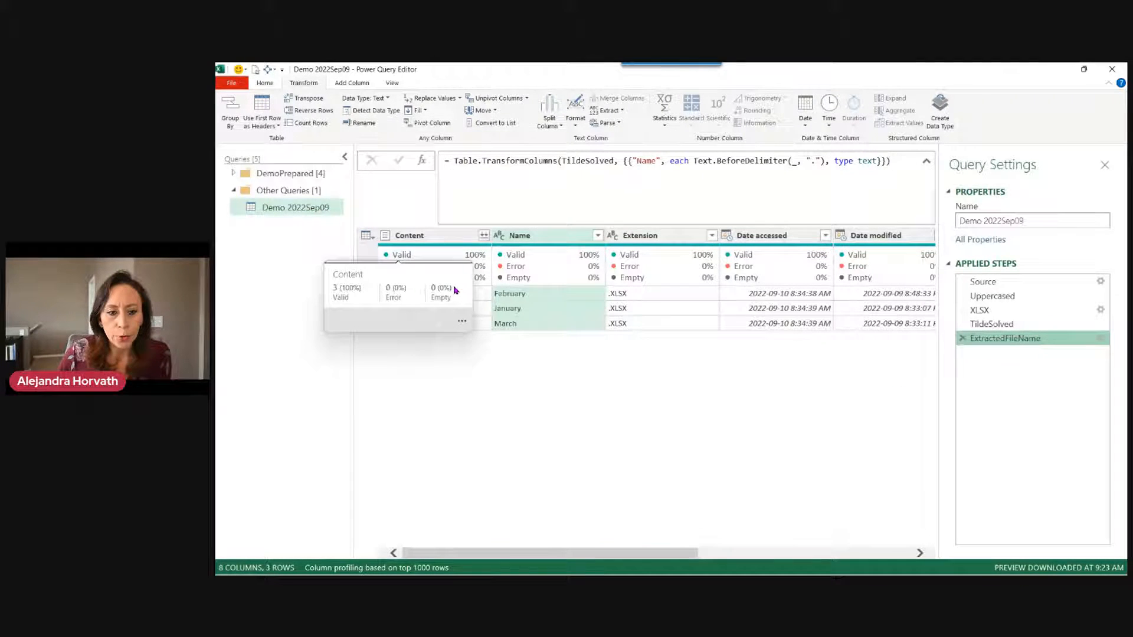
# Preview the February, January and March files in an enlarged preview pane.
pyautogui.click(487, 295)
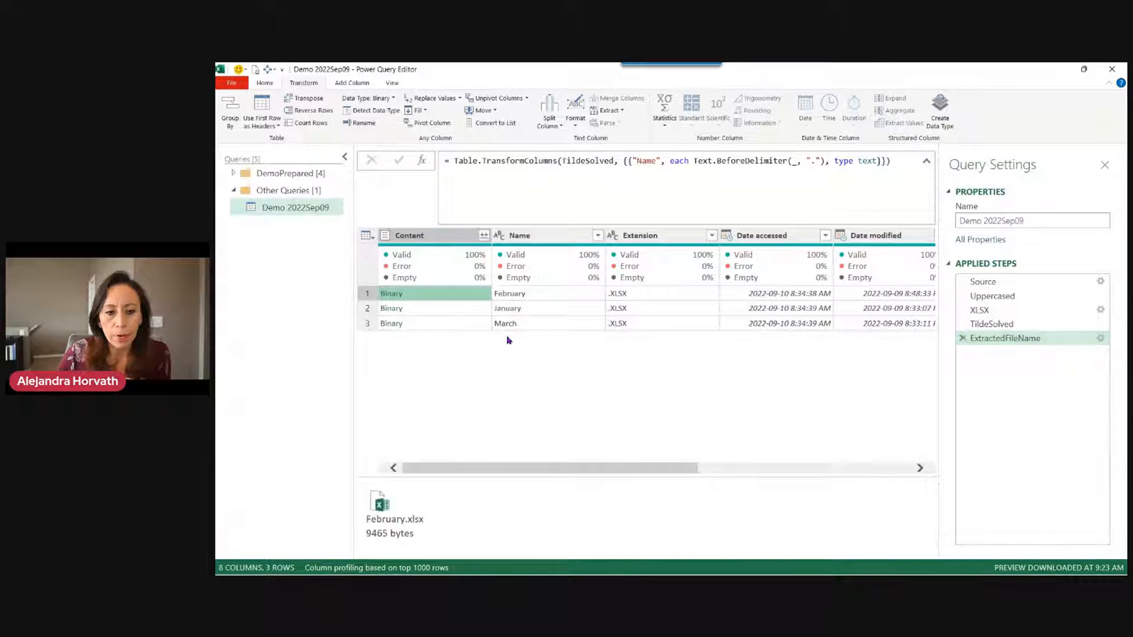
pyautogui.moveTo(621, 475); pyautogui.dragTo(623, 367)
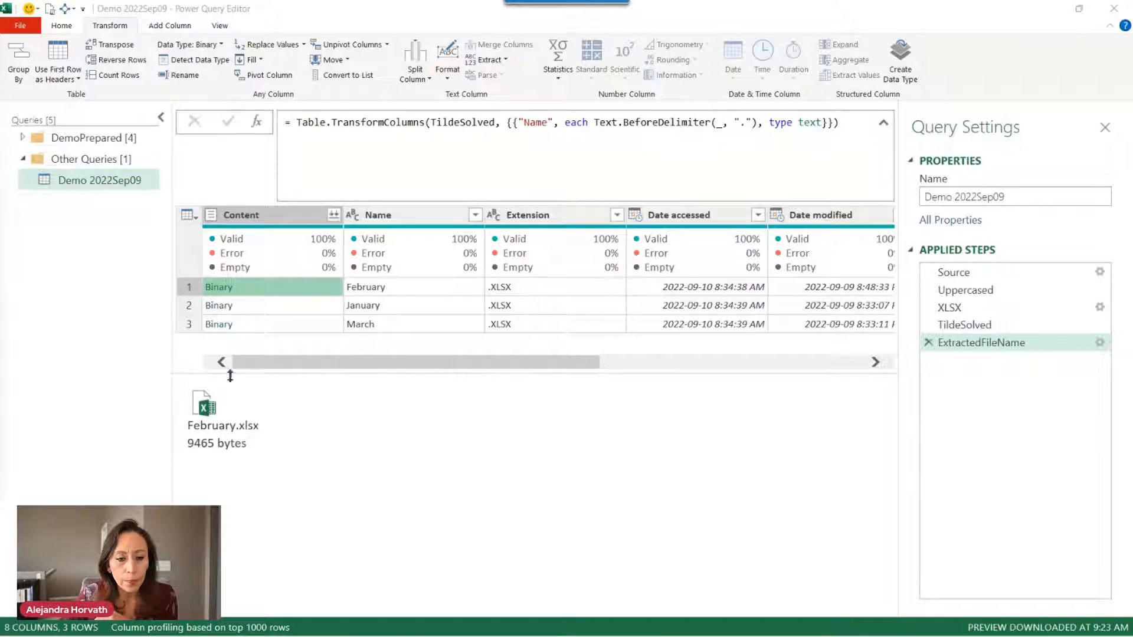
pyautogui.click(299, 305)
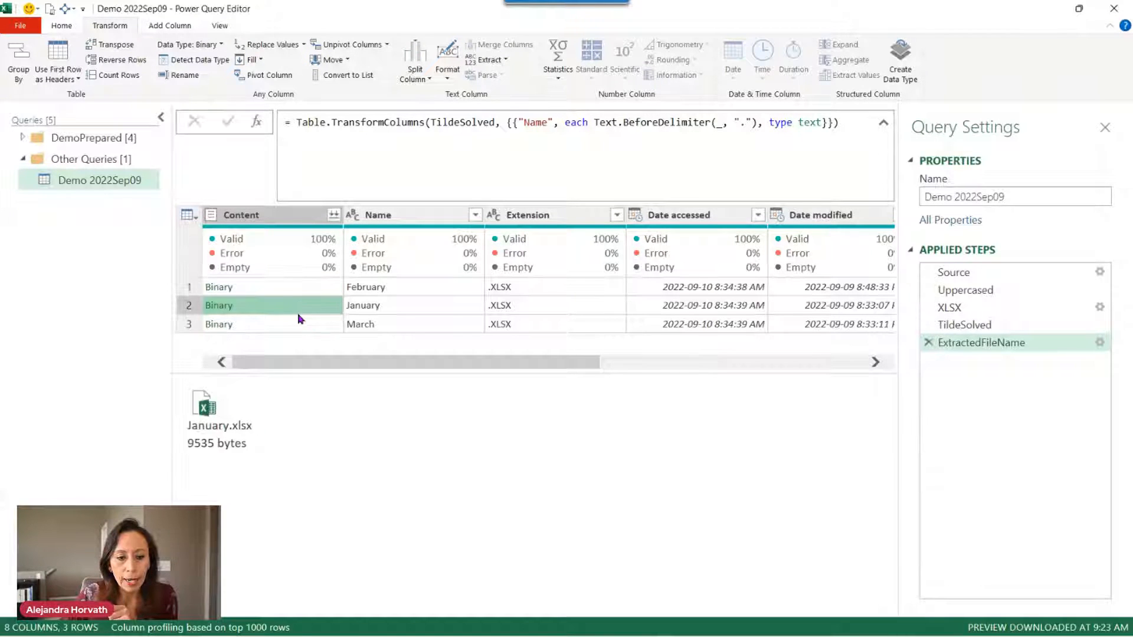
pyautogui.click(299, 323)
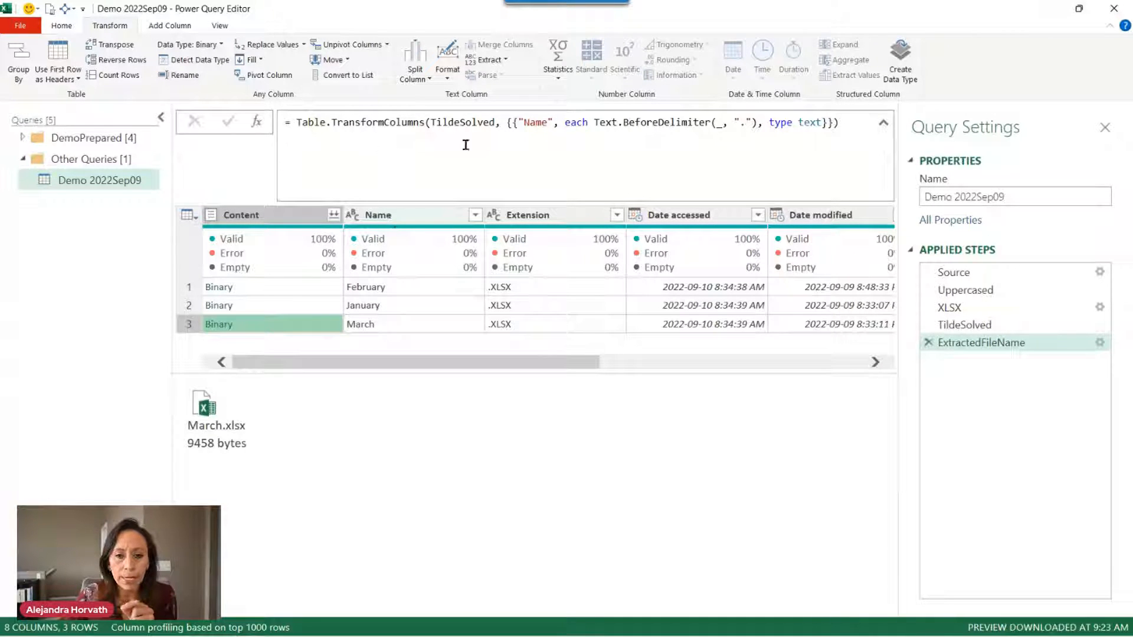
# Add a new Custom1 step after ExtractedFileName.
pyautogui.click(884, 122)
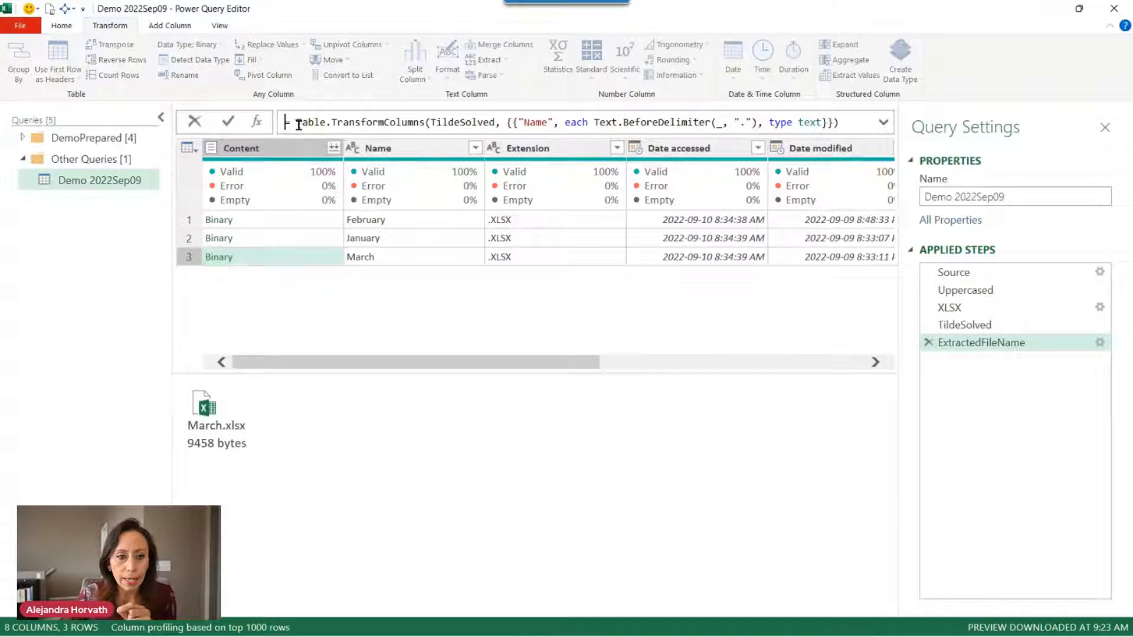
pyautogui.click(256, 128)
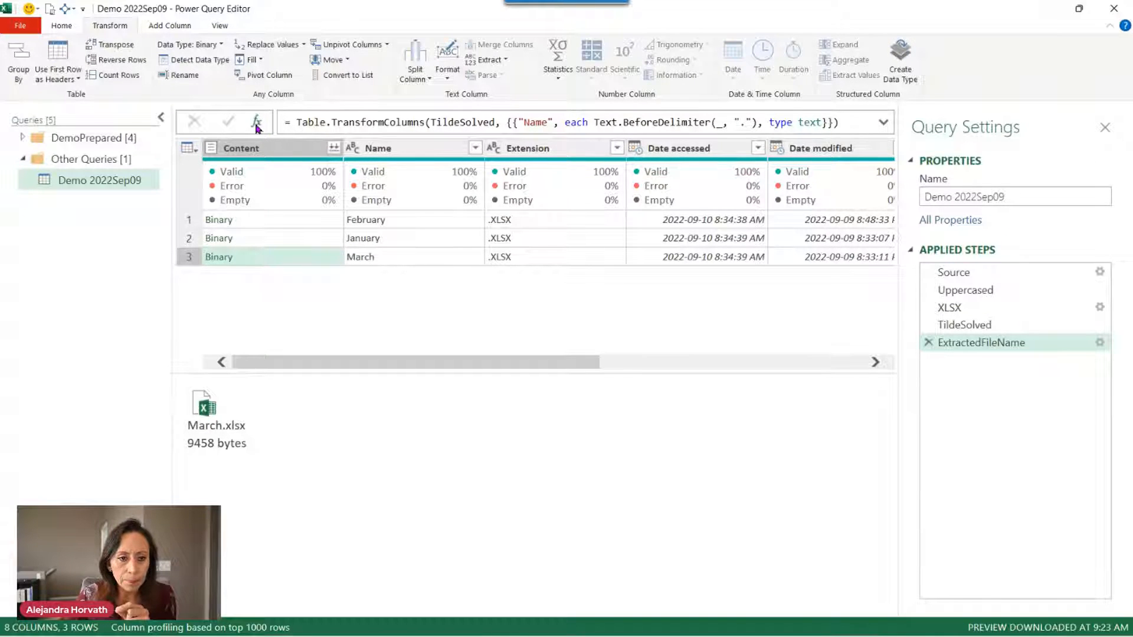
pyautogui.click(256, 123)
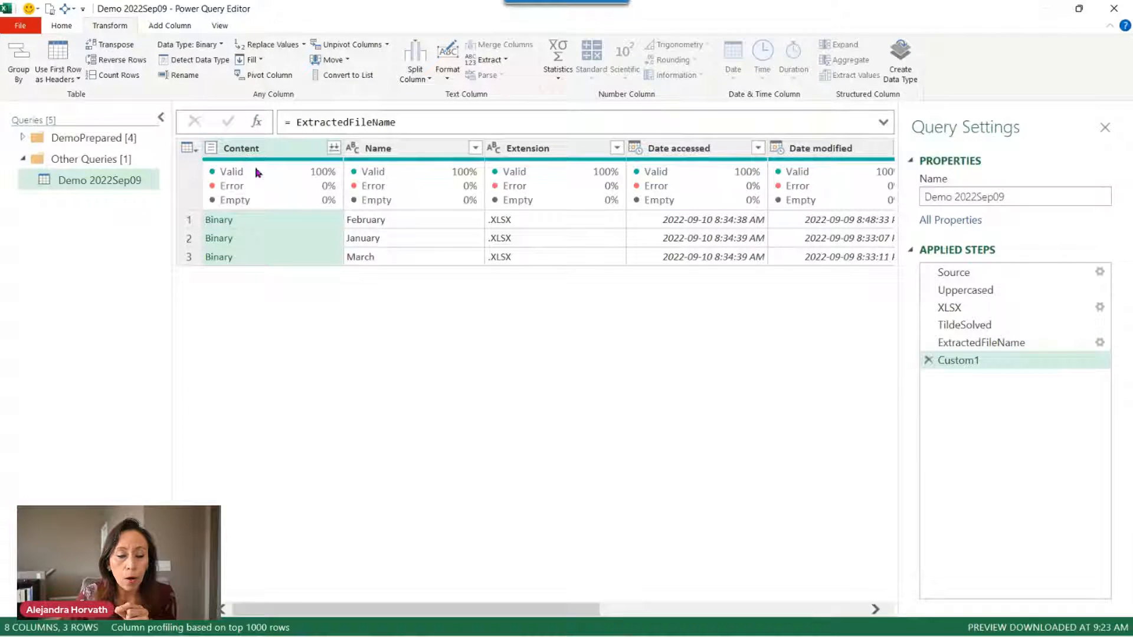
pyautogui.click(229, 30)
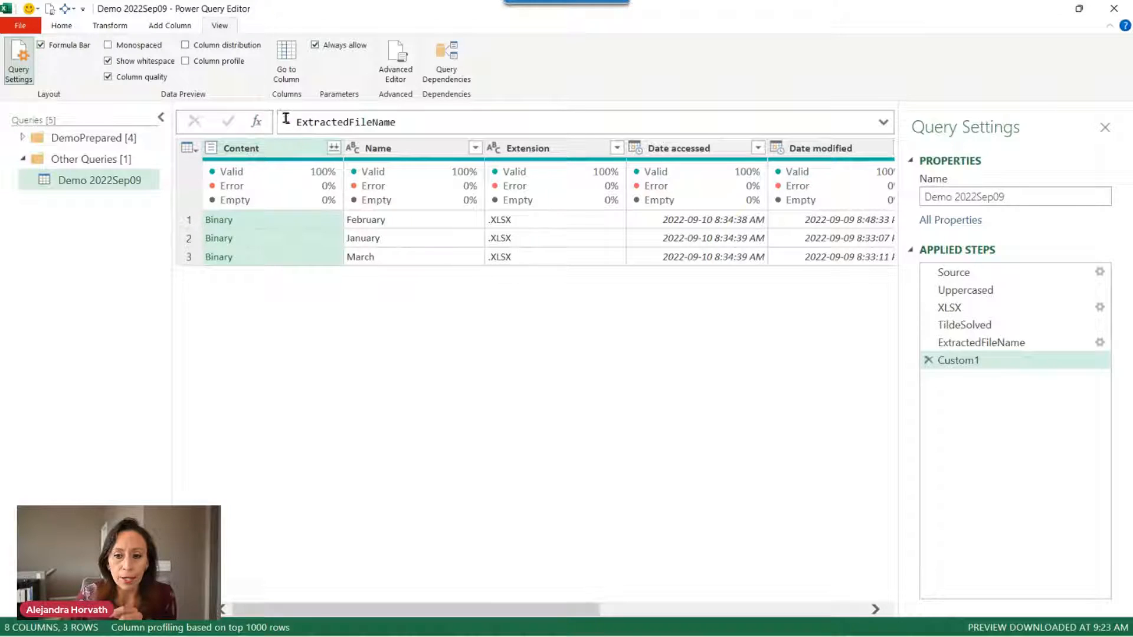
pyautogui.click(1014, 344)
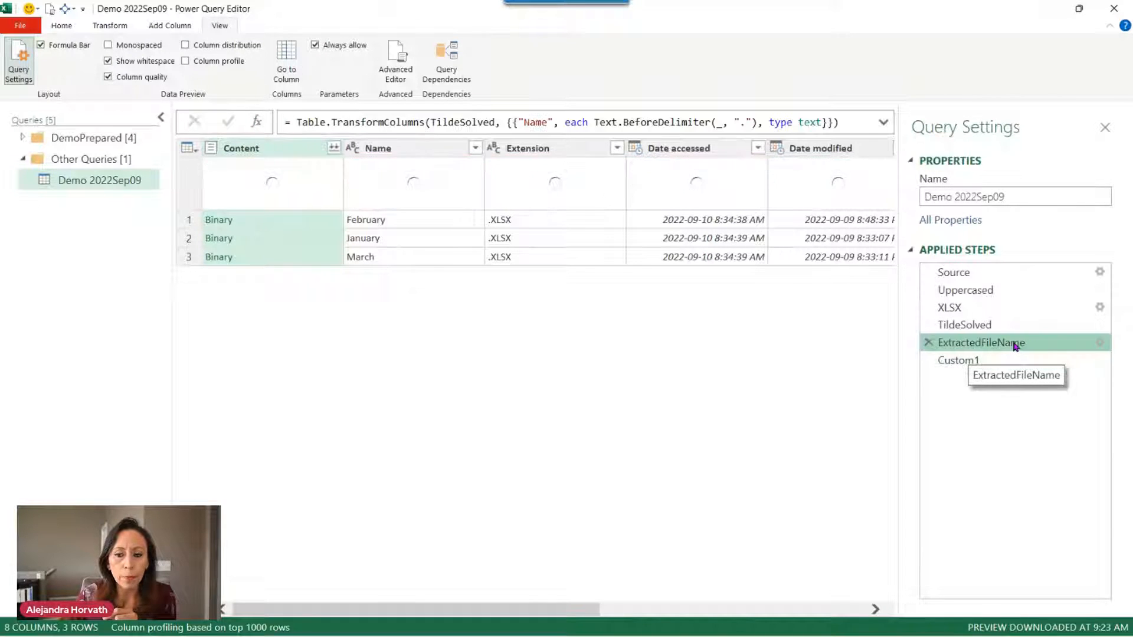
pyautogui.rightClick(1014, 344)
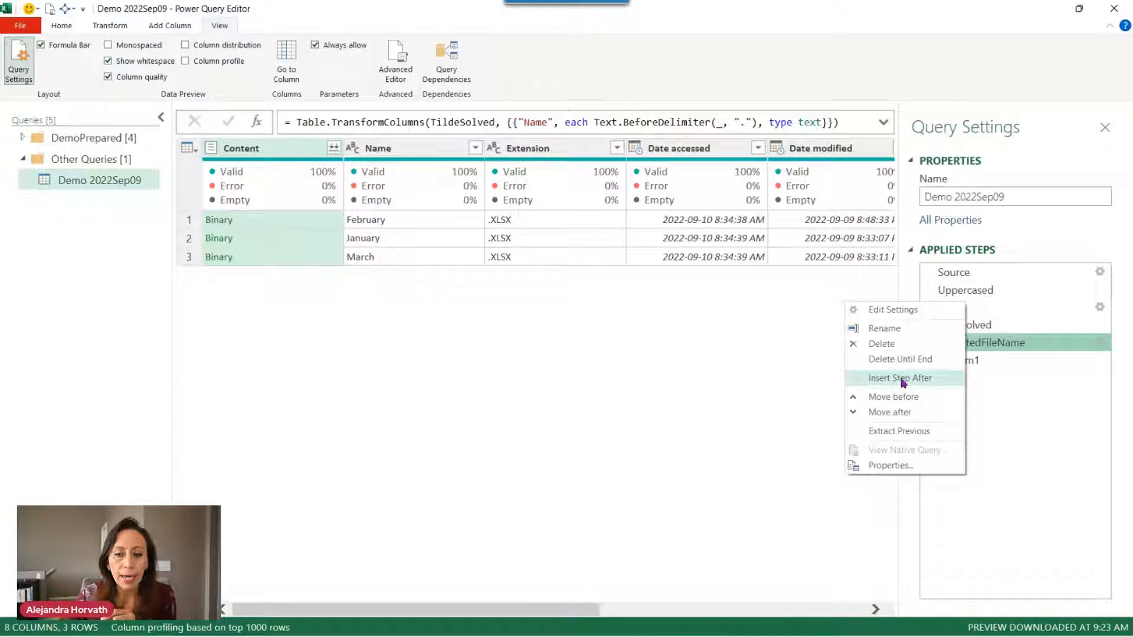
pyautogui.click(991, 362)
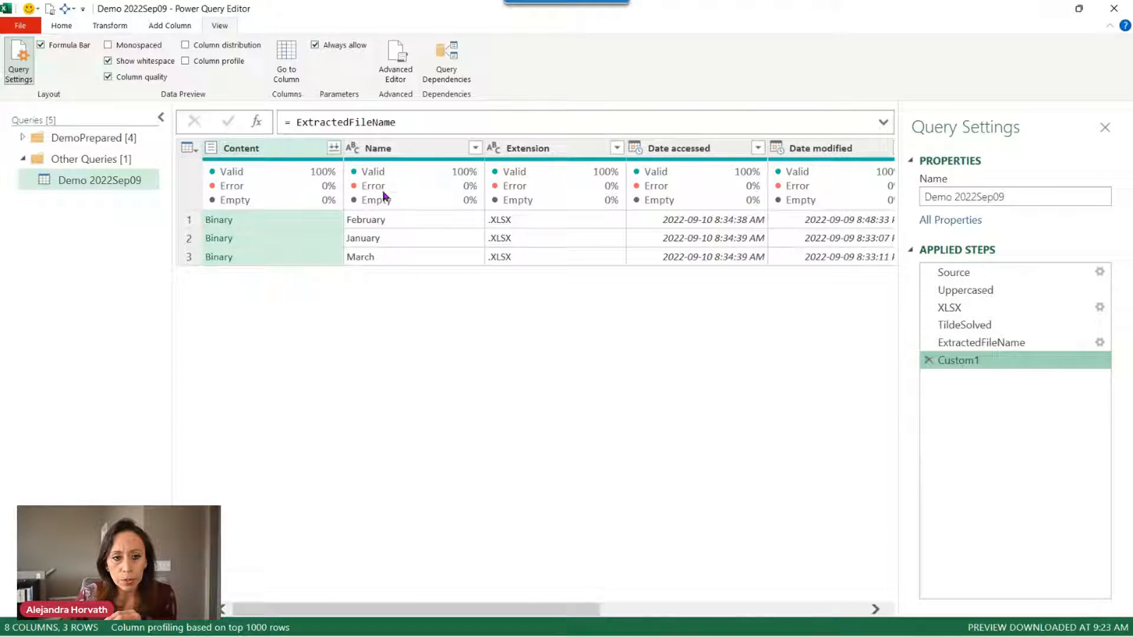
# Begin the Custom1 formula as = Table.TransformColumns(ExtractedFileName, {.
pyautogui.click(291, 122)
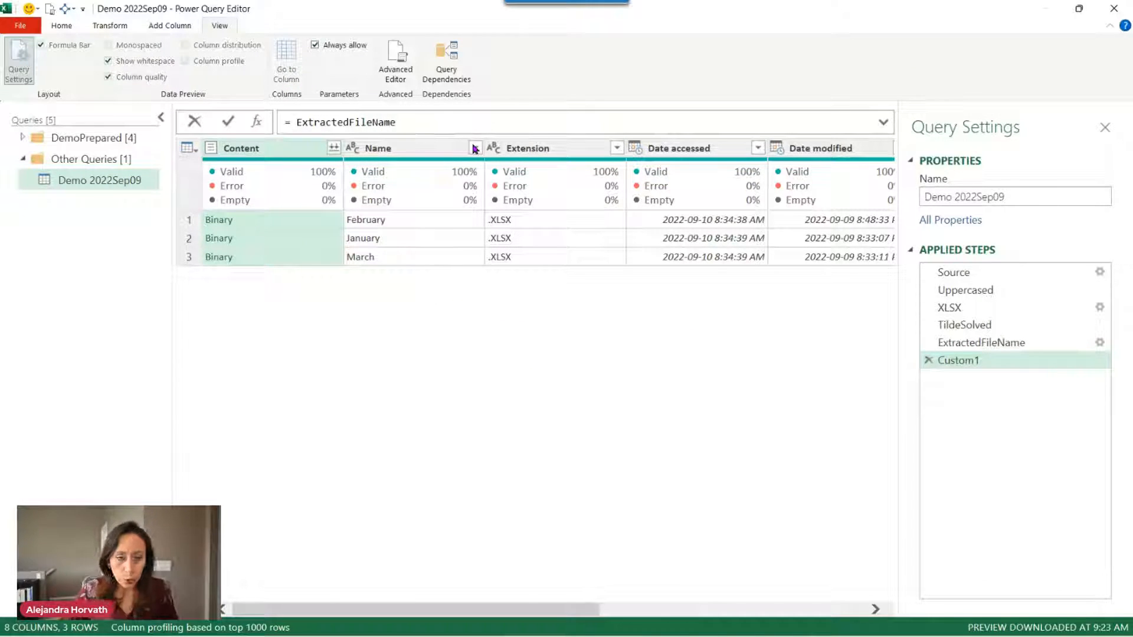
pyautogui.write('tablet')
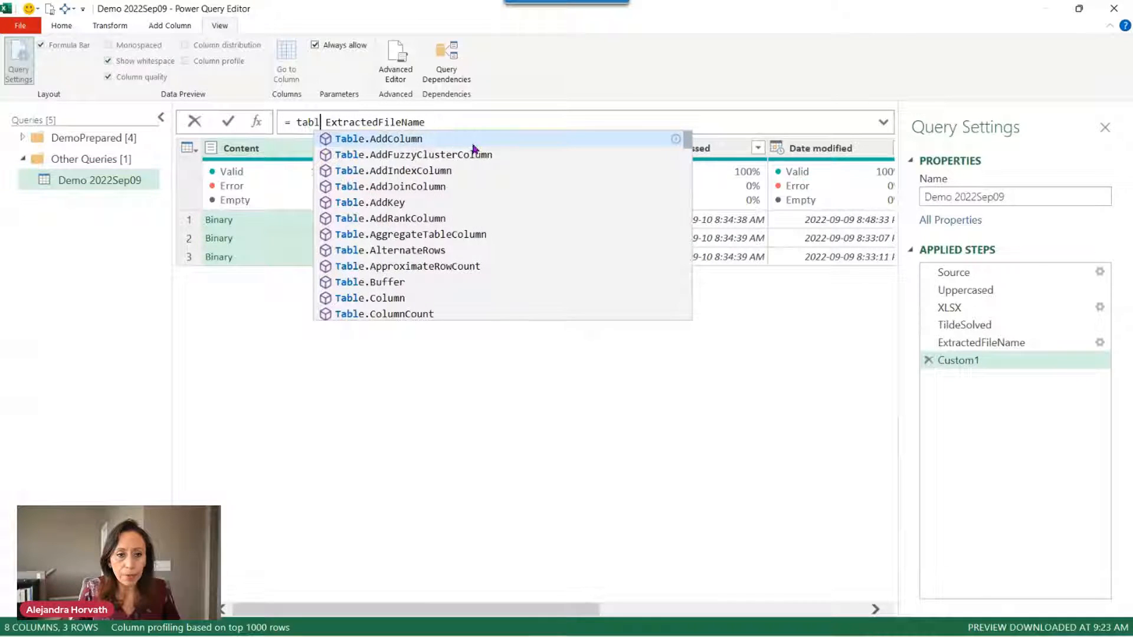
pyautogui.write('raco')
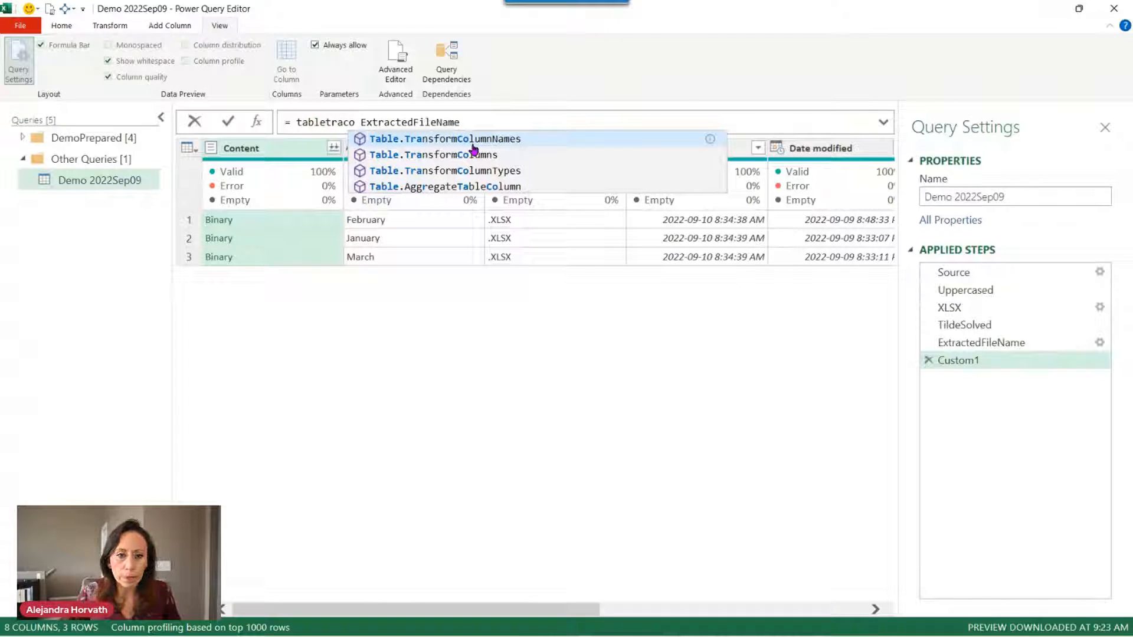
pyautogui.click(475, 156)
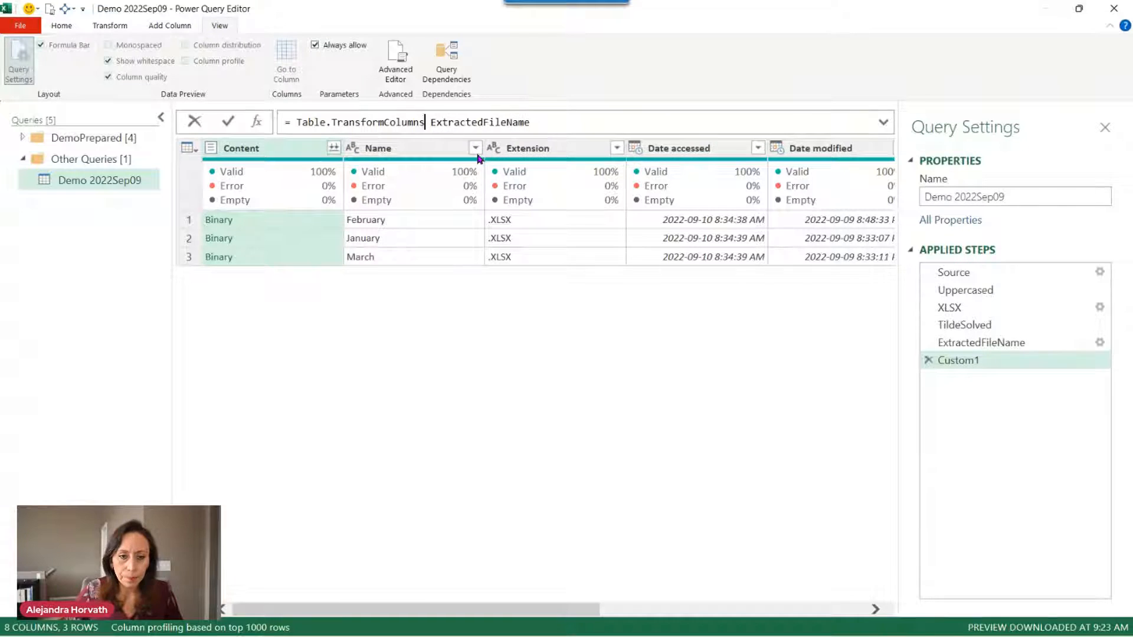
pyautogui.press('Right')
pyautogui.write('(')
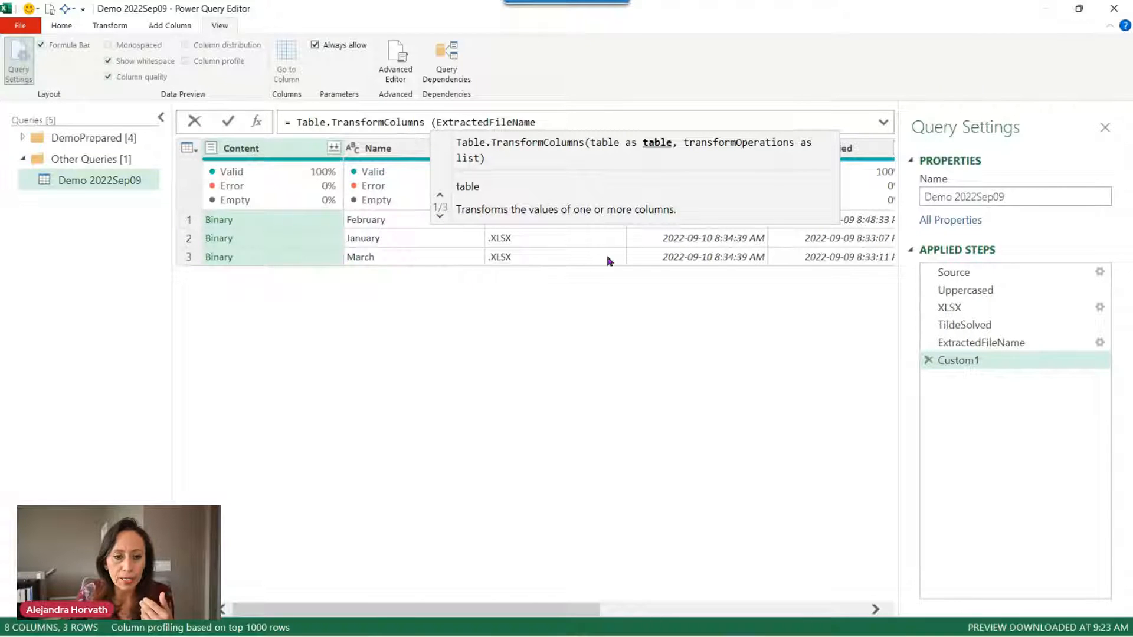
pyautogui.click(564, 120)
pyautogui.write(',')
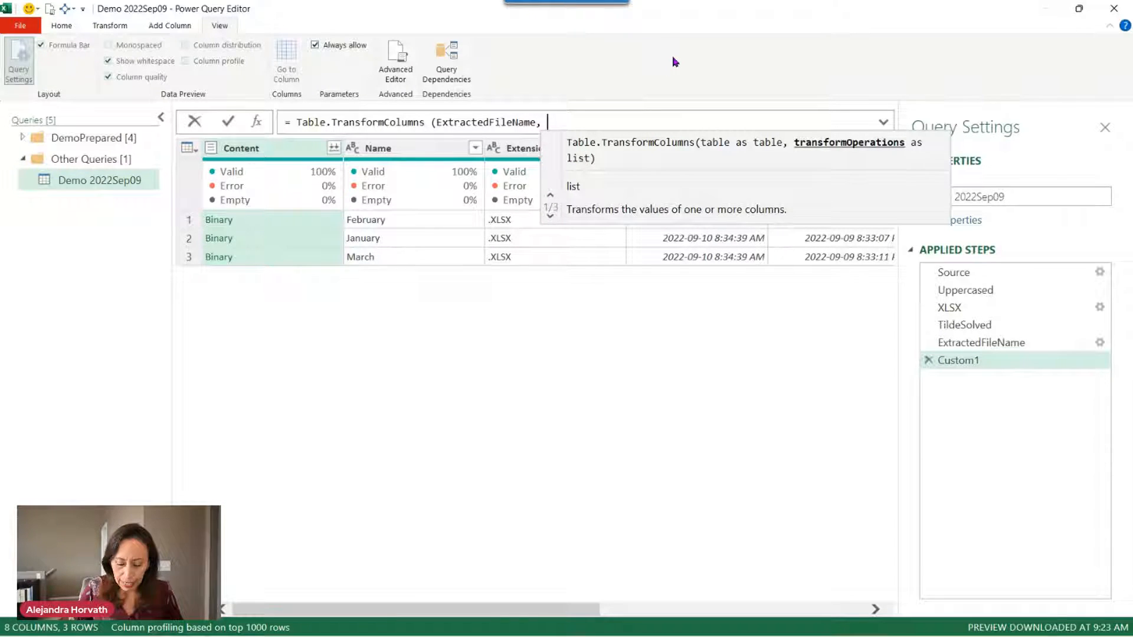
pyautogui.write('{')
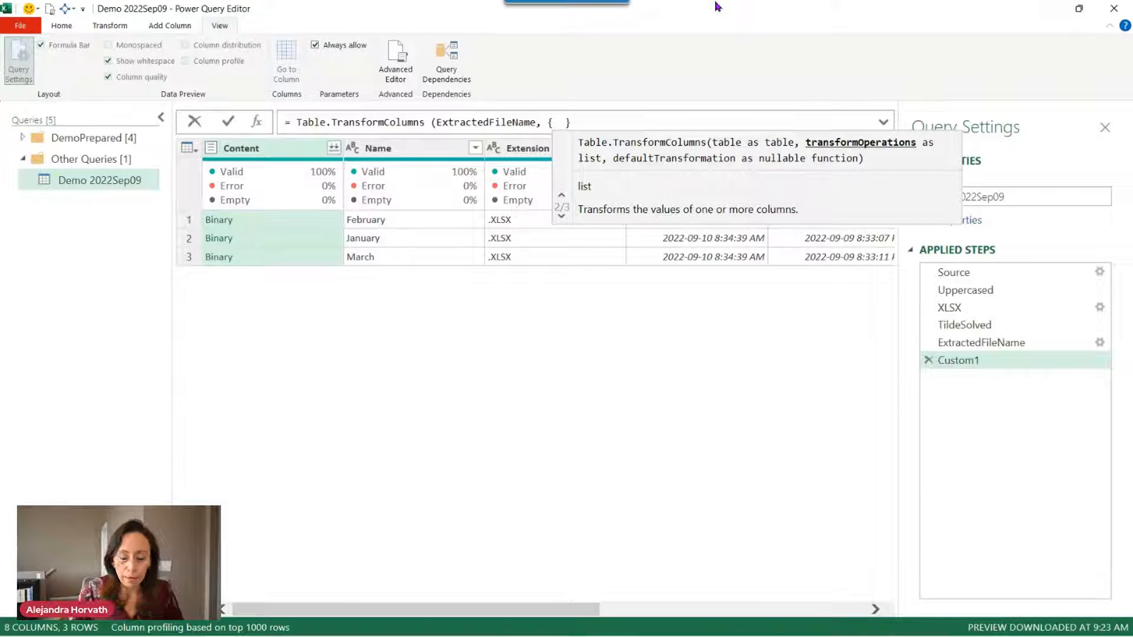
# Type "Content", each Excel.Workbook(_) inside the braces of the Custom1 formula.
pyautogui.write('"')
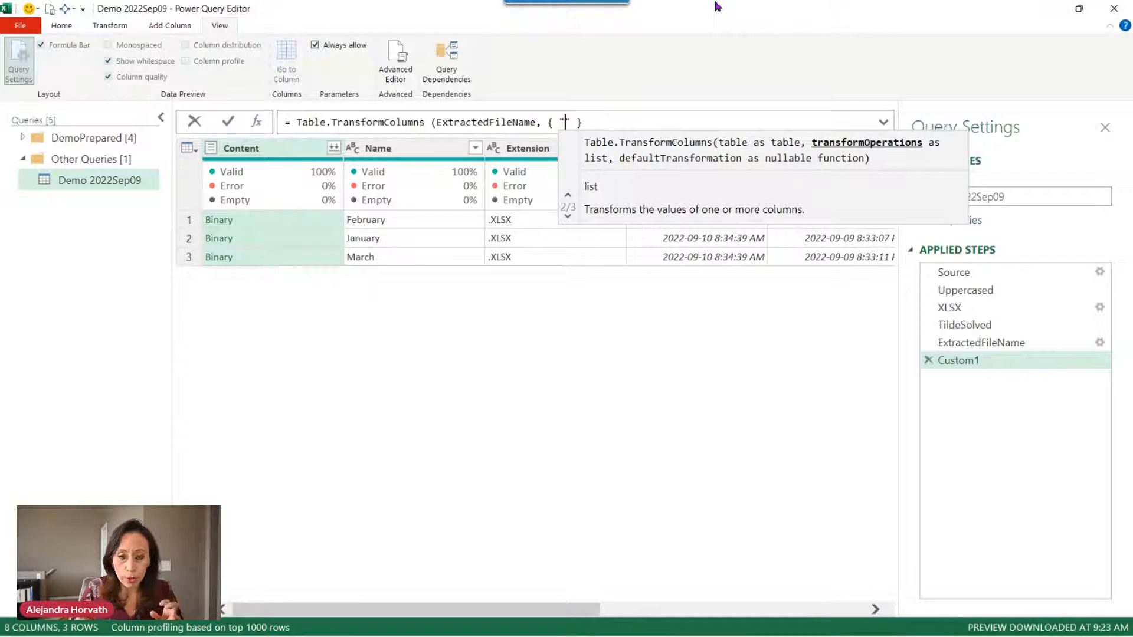
pyautogui.write('Content')
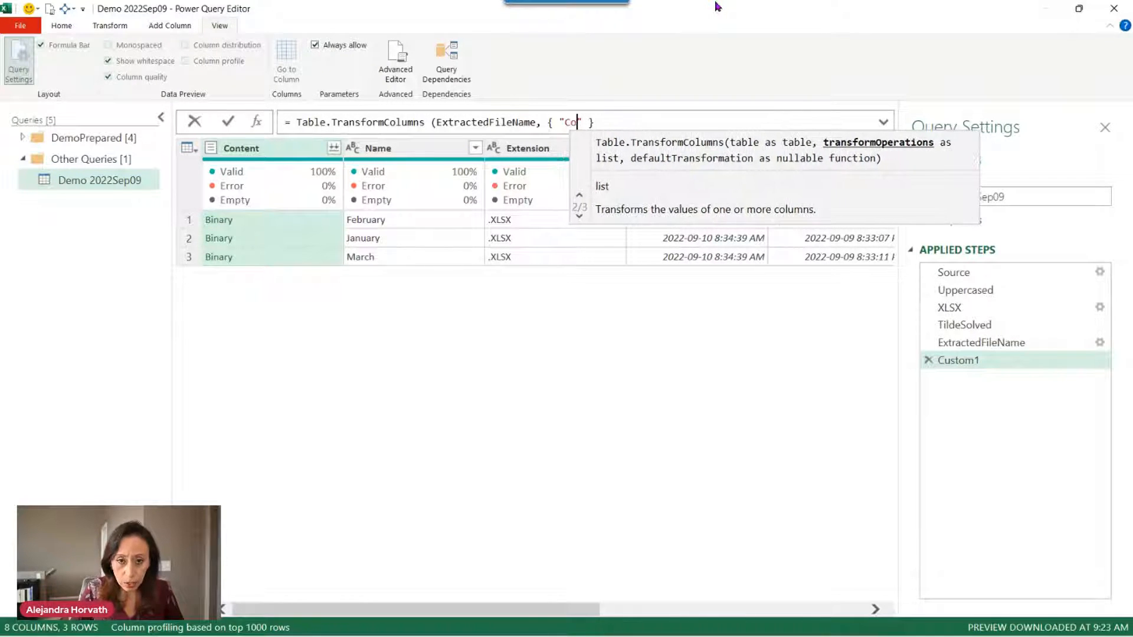
pyautogui.write('", ')
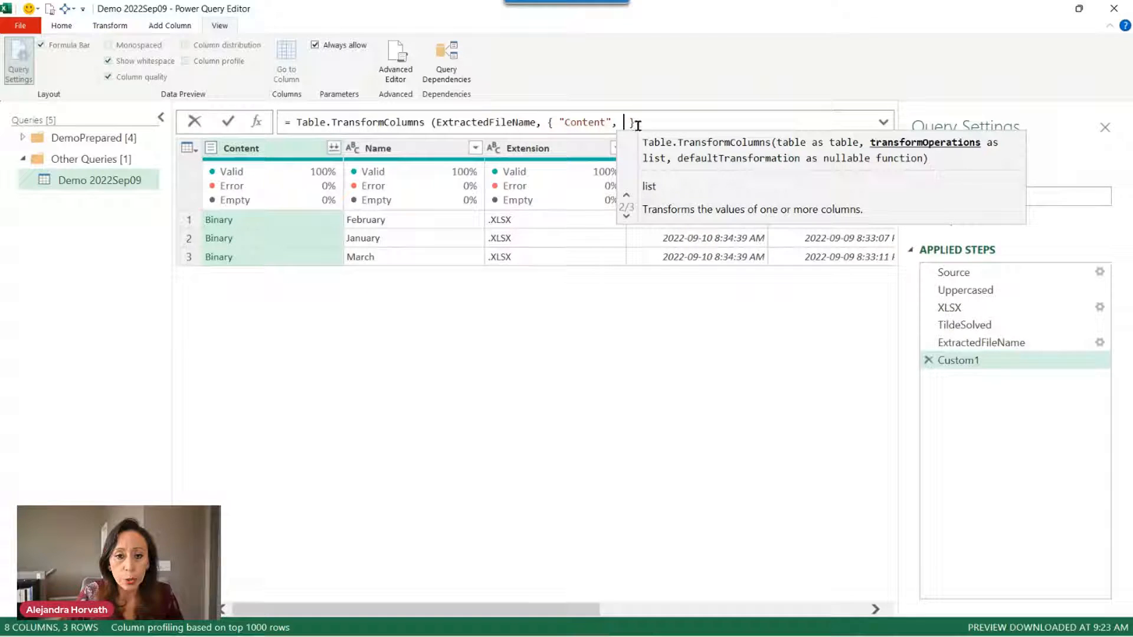
pyautogui.write('eac')
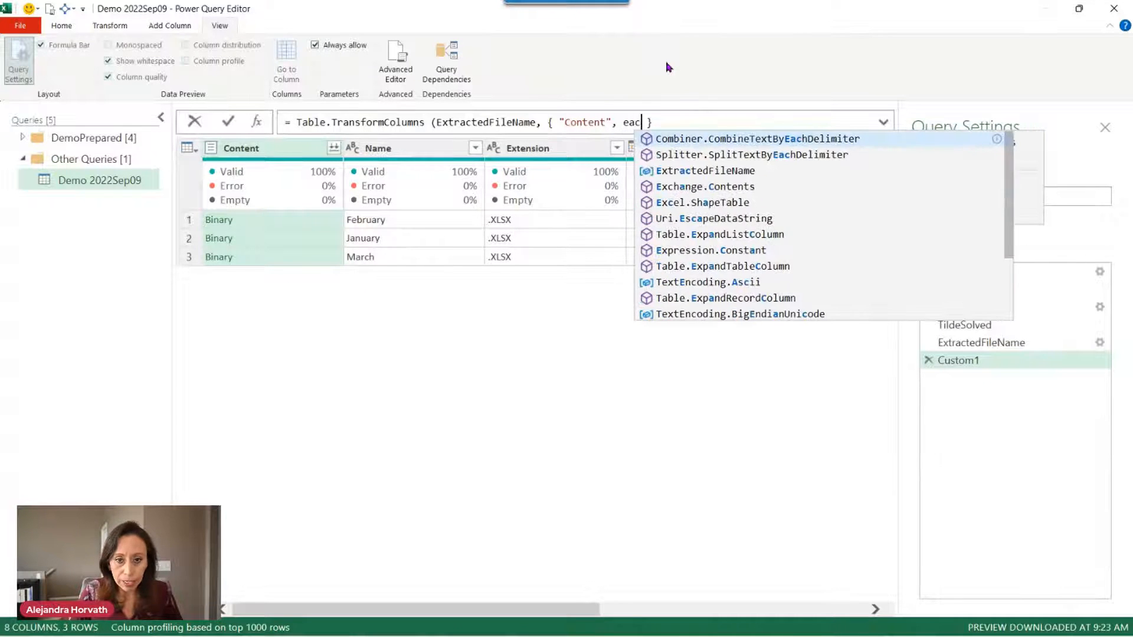
pyautogui.write('h')
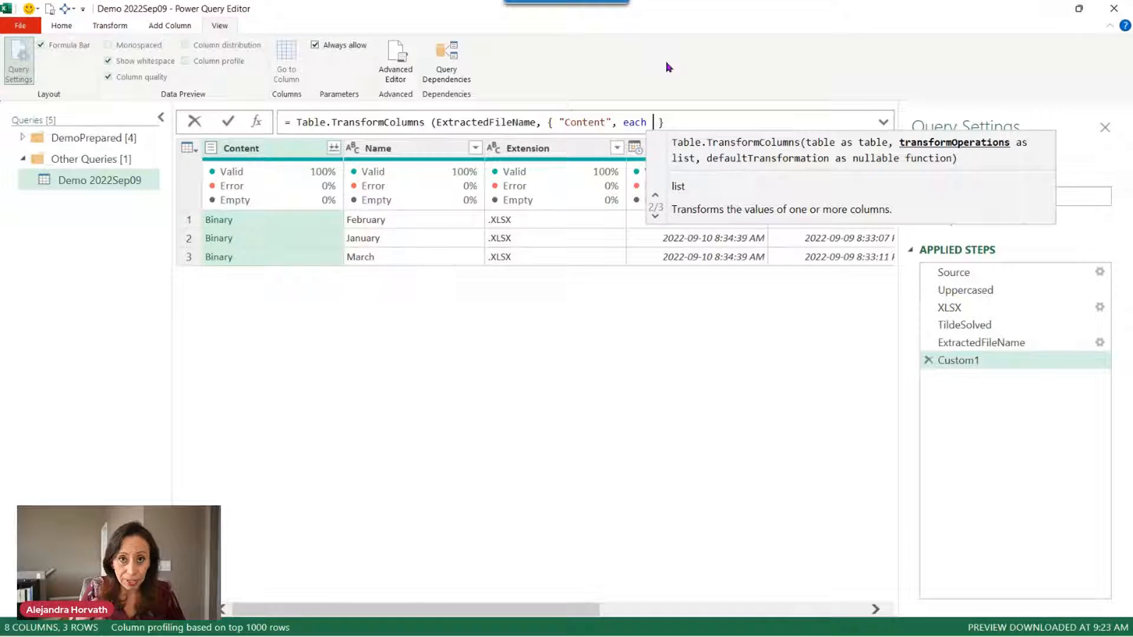
pyautogui.write('excel')
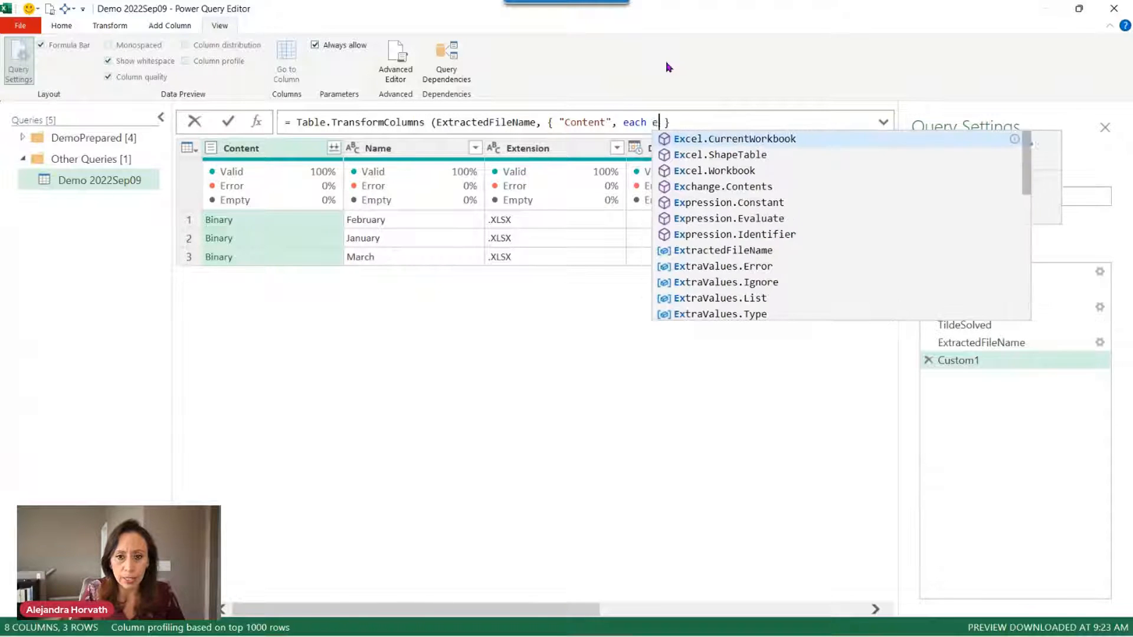
pyautogui.write('wo')
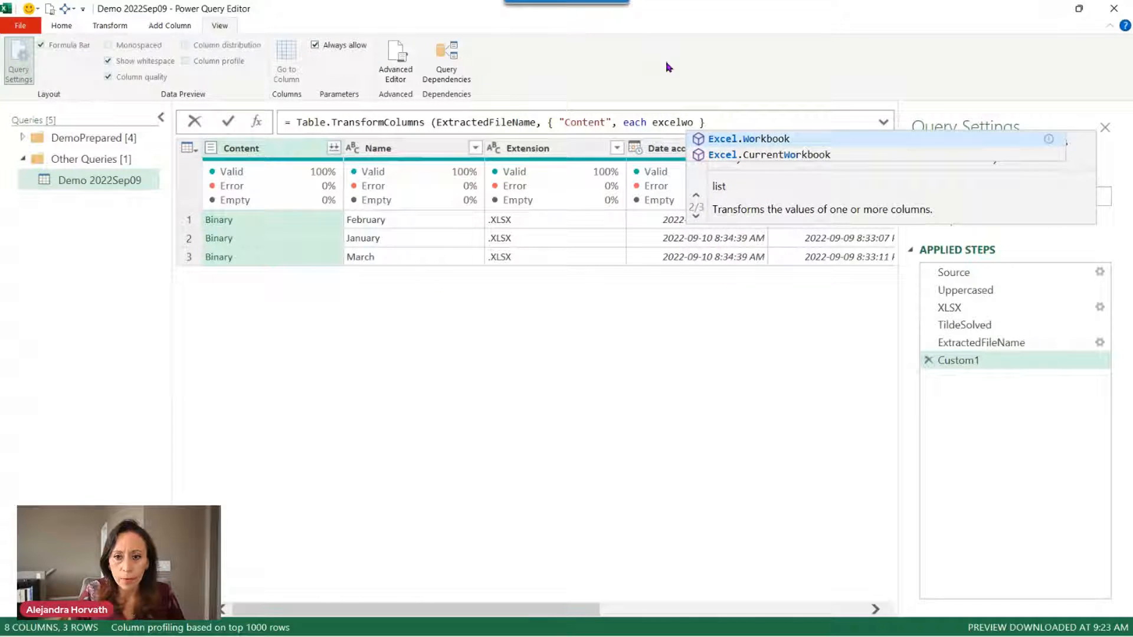
pyautogui.press('Tab')
pyautogui.write('(')
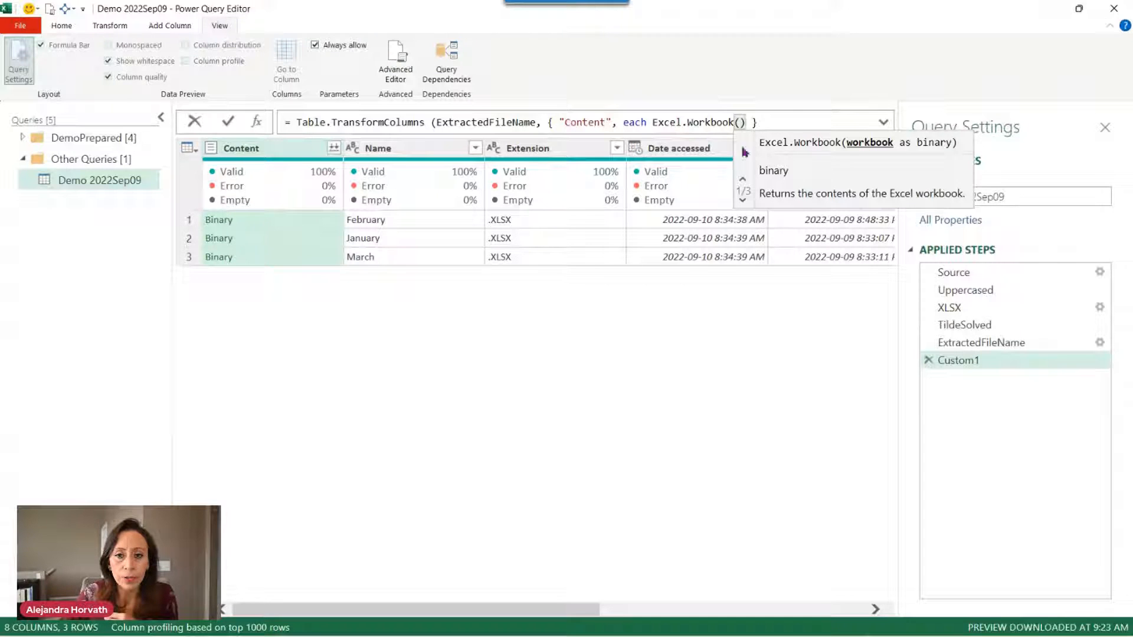
pyautogui.write('_')
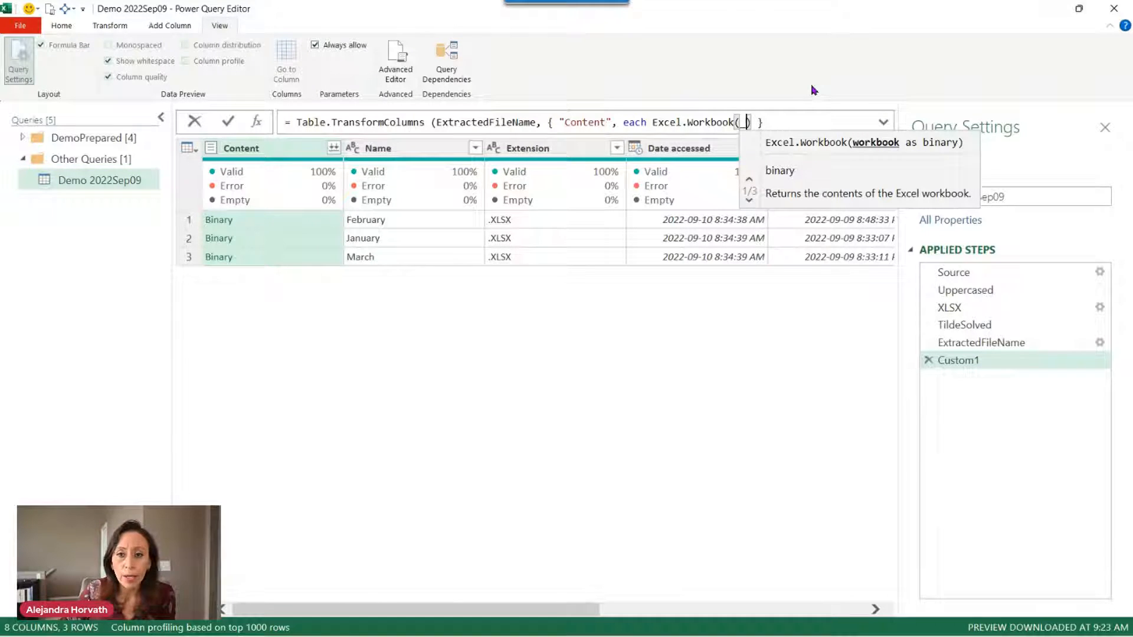
pyautogui.press('Right')
pyautogui.press('Right')
pyautogui.press('Right')
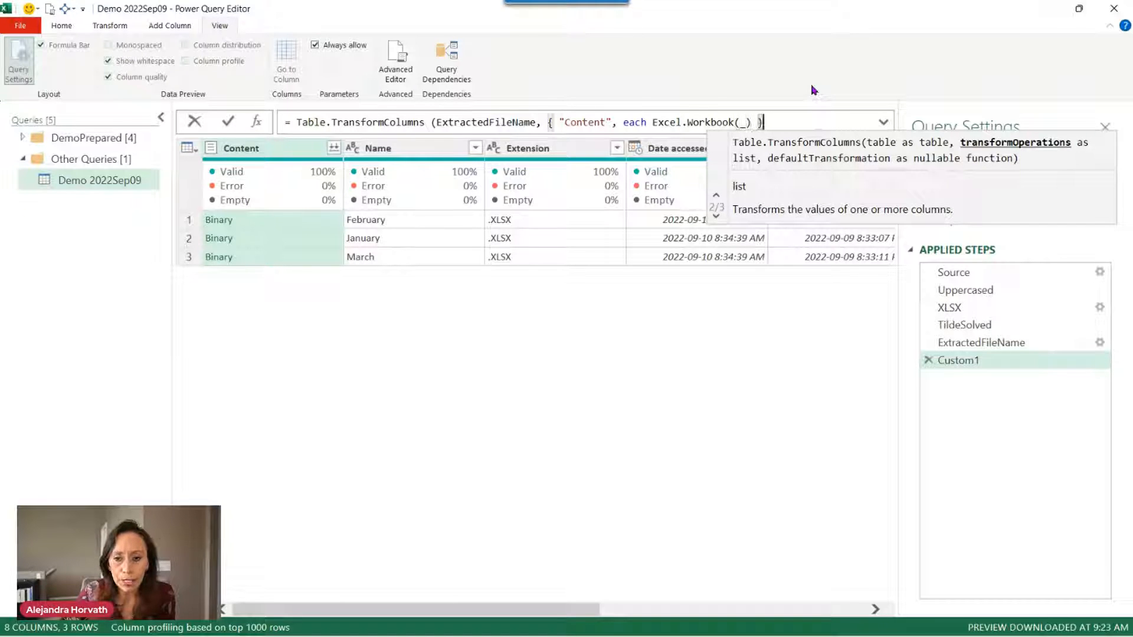
# Close and commit the Custom1 formula using Excel.Workbook(_), dropping a trial true argument.
pyautogui.write(')')
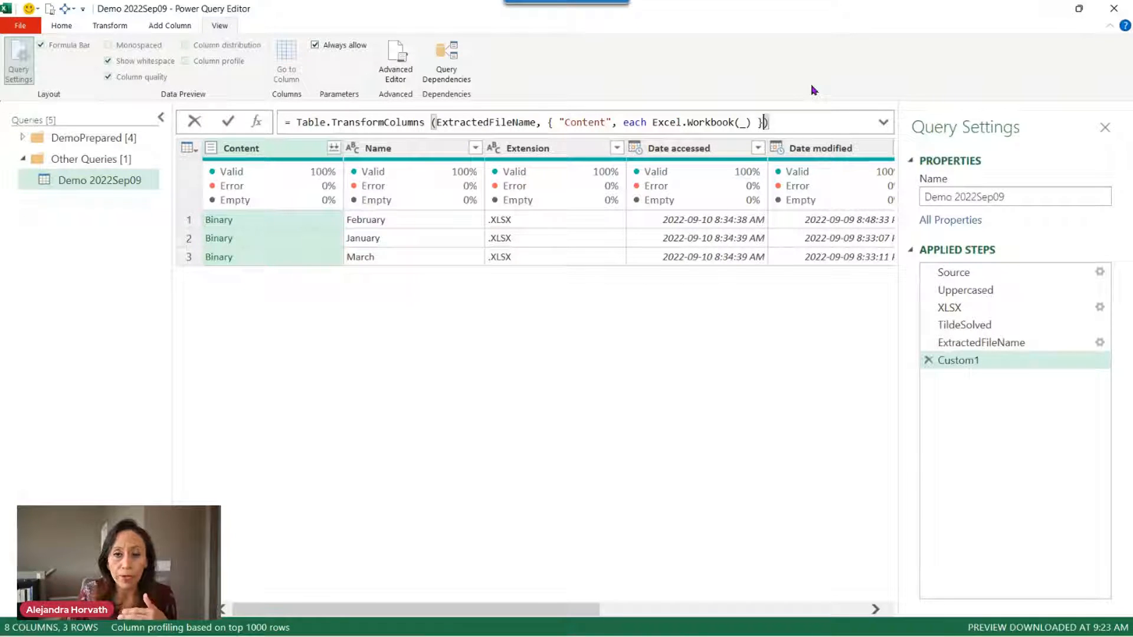
pyautogui.press('Left')
pyautogui.press('Left')
pyautogui.press('Left')
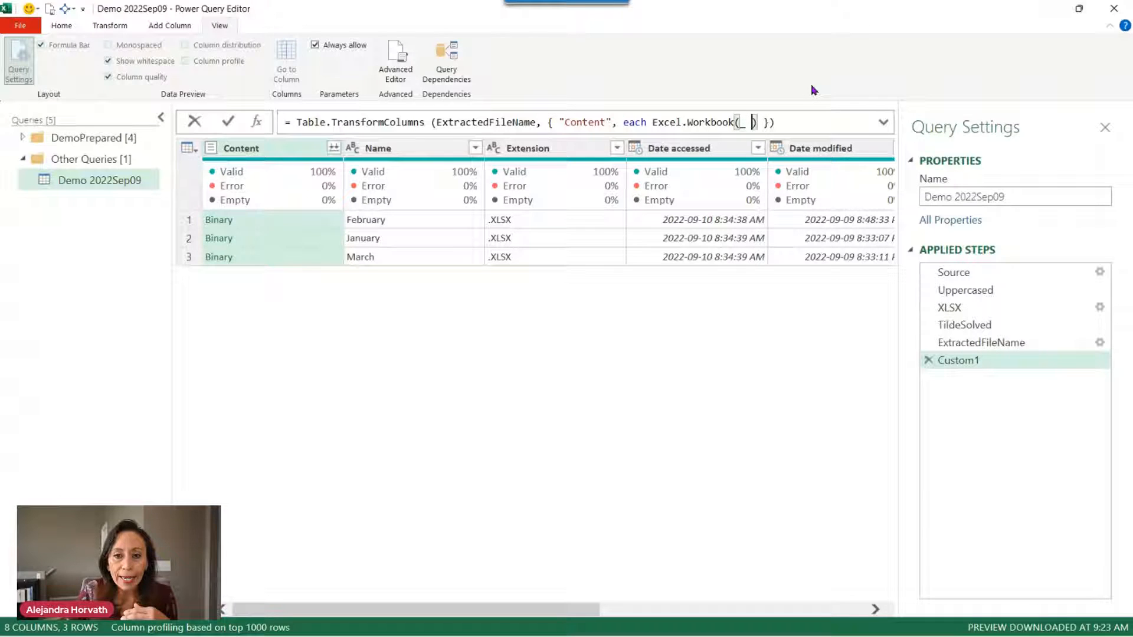
pyautogui.press('BackSpace')
pyautogui.write(', ')
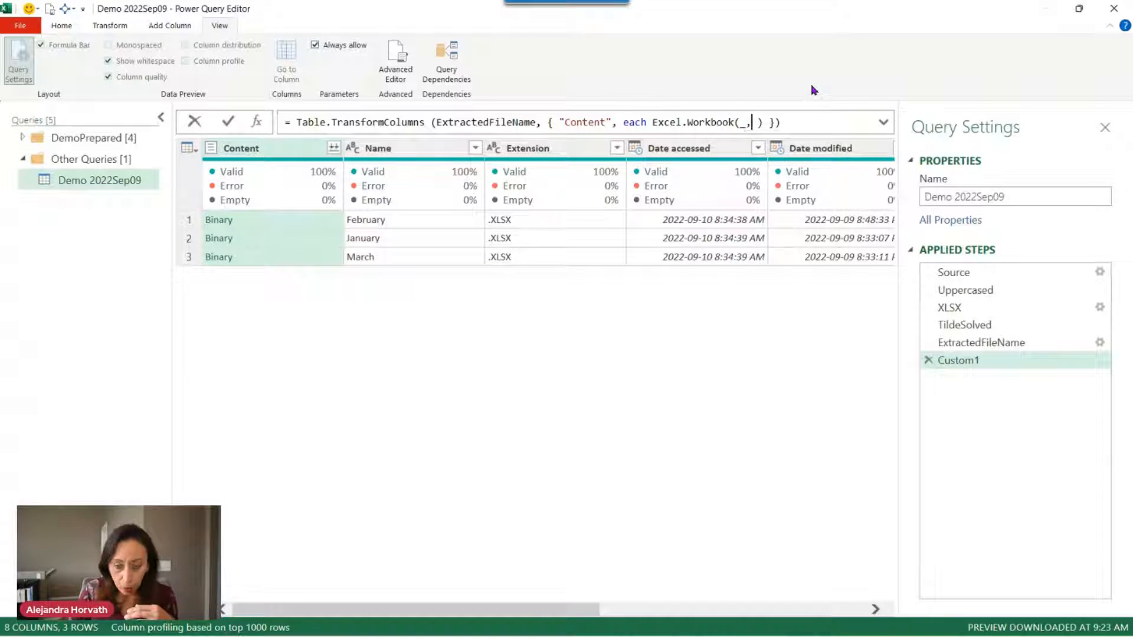
pyautogui.write('true')
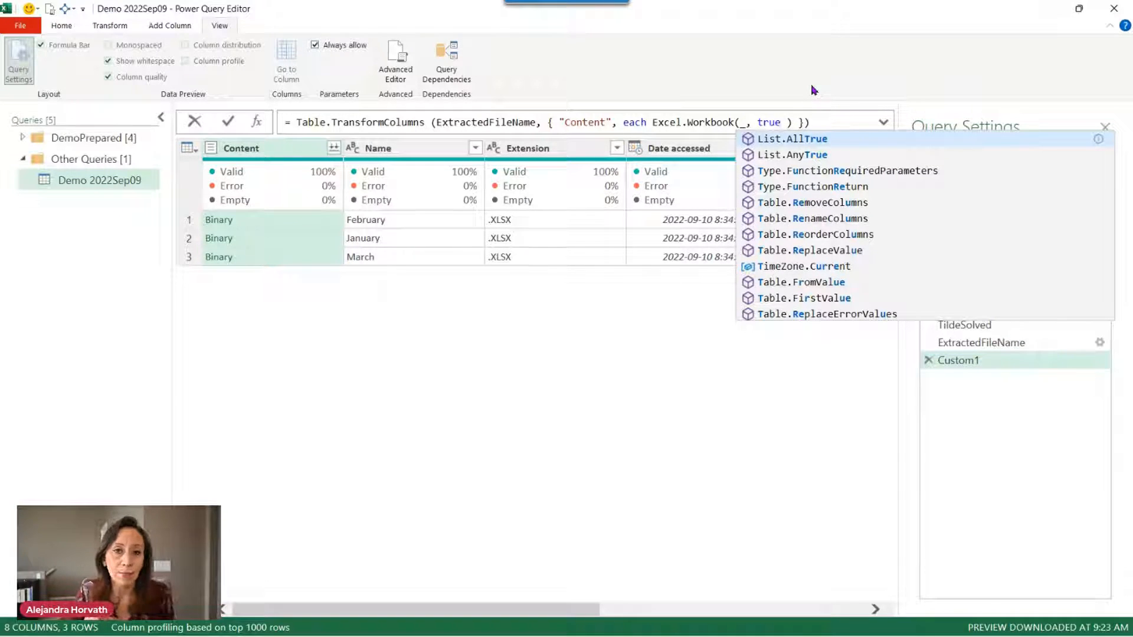
pyautogui.press('BackSpace')
pyautogui.press('BackSpace')
pyautogui.press('BackSpace')
pyautogui.press('BackSpace')
pyautogui.press('BackSpace')
pyautogui.press('BackSpace')
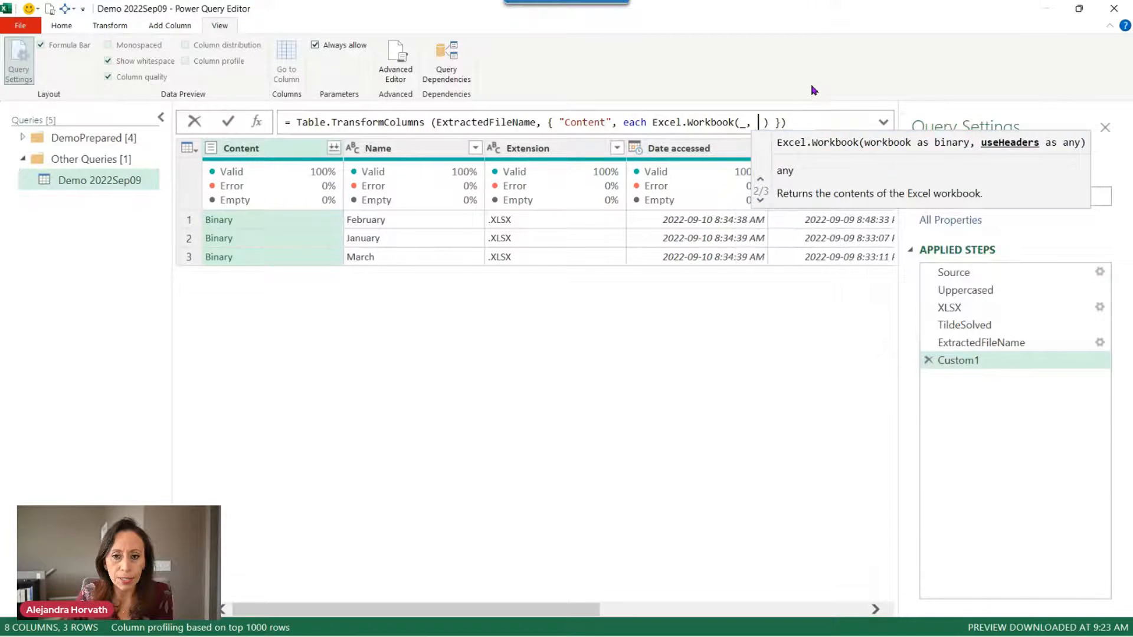
pyautogui.press('Delete')
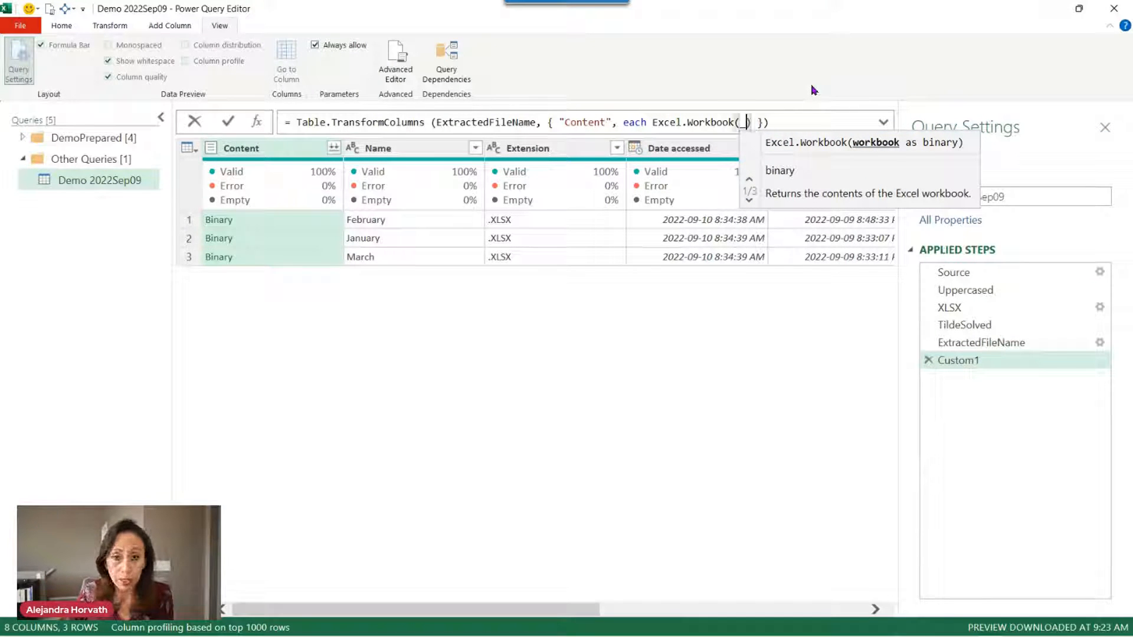
pyautogui.press('End')
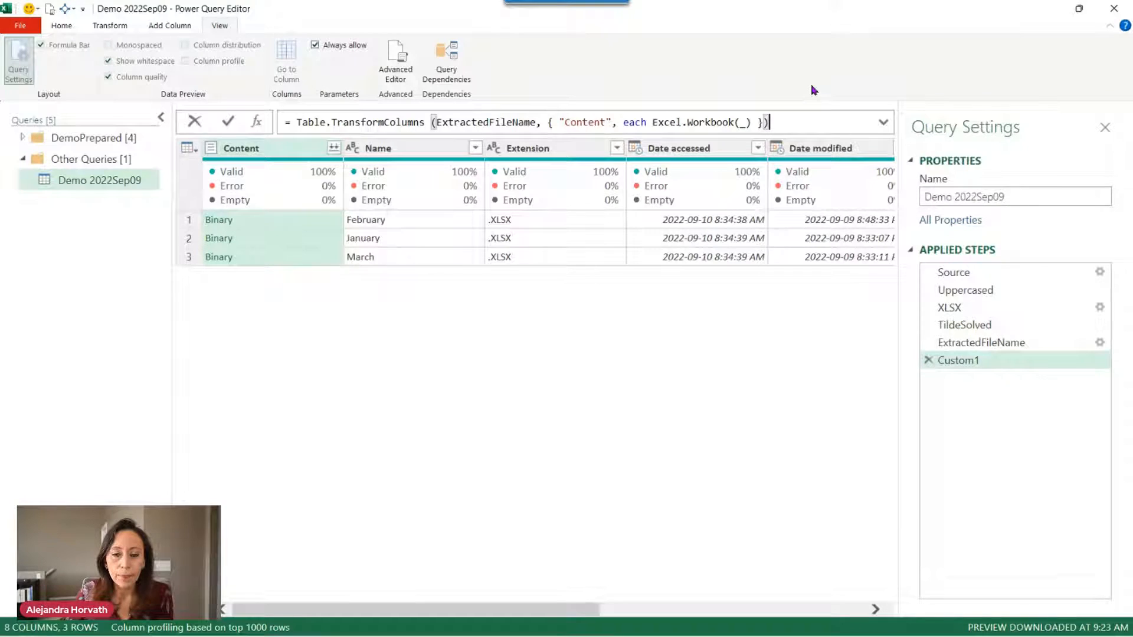
pyautogui.press('Return')
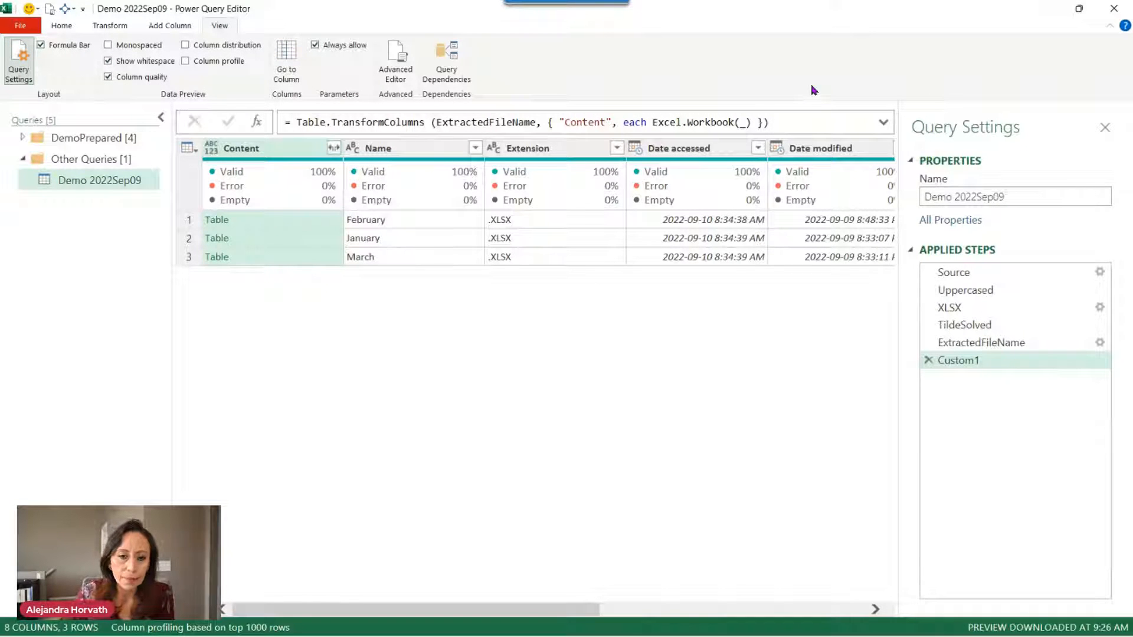
# Preview the February, January and March workbook tables, each a single Sheet1 row.
pyautogui.click(305, 230)
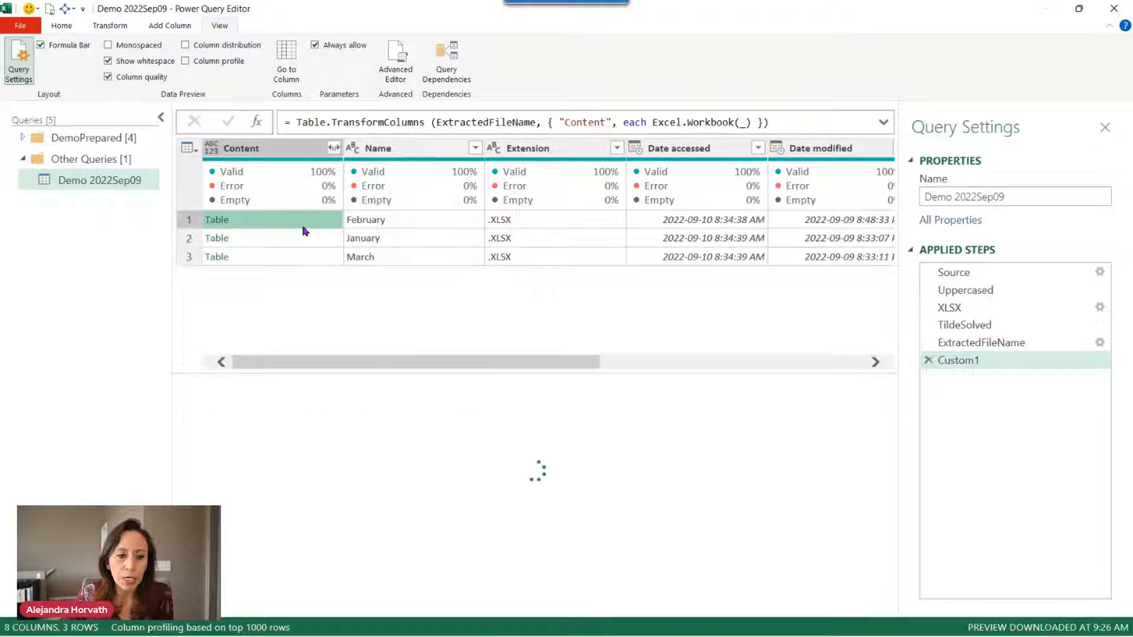
pyautogui.click(305, 236)
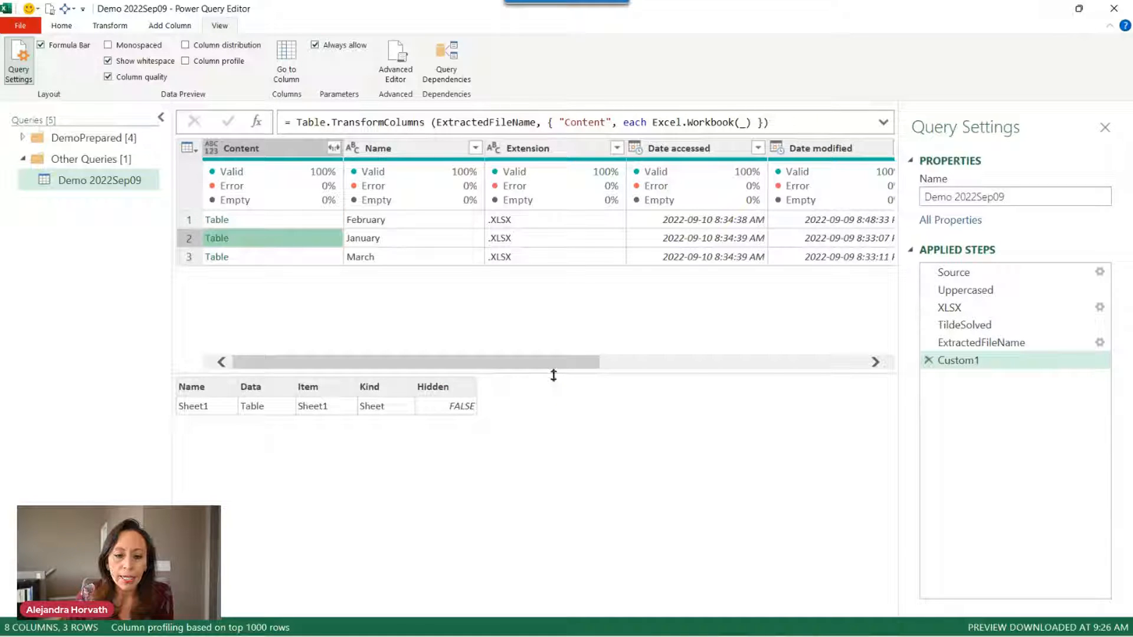
pyautogui.moveTo(553, 375); pyautogui.dragTo(554, 308)
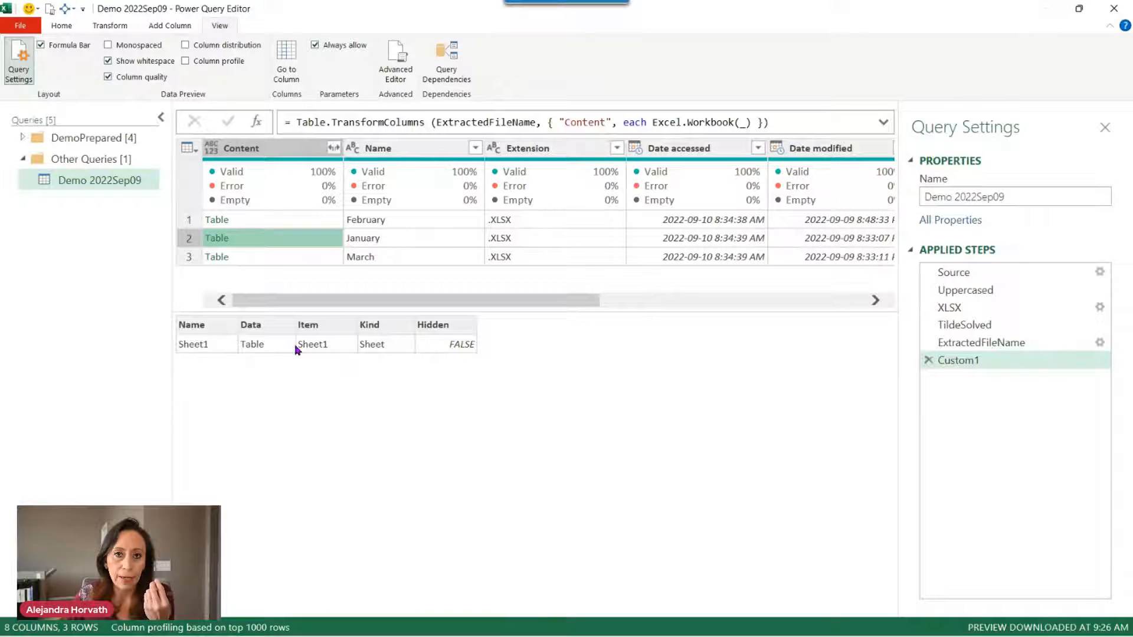
pyautogui.click(306, 259)
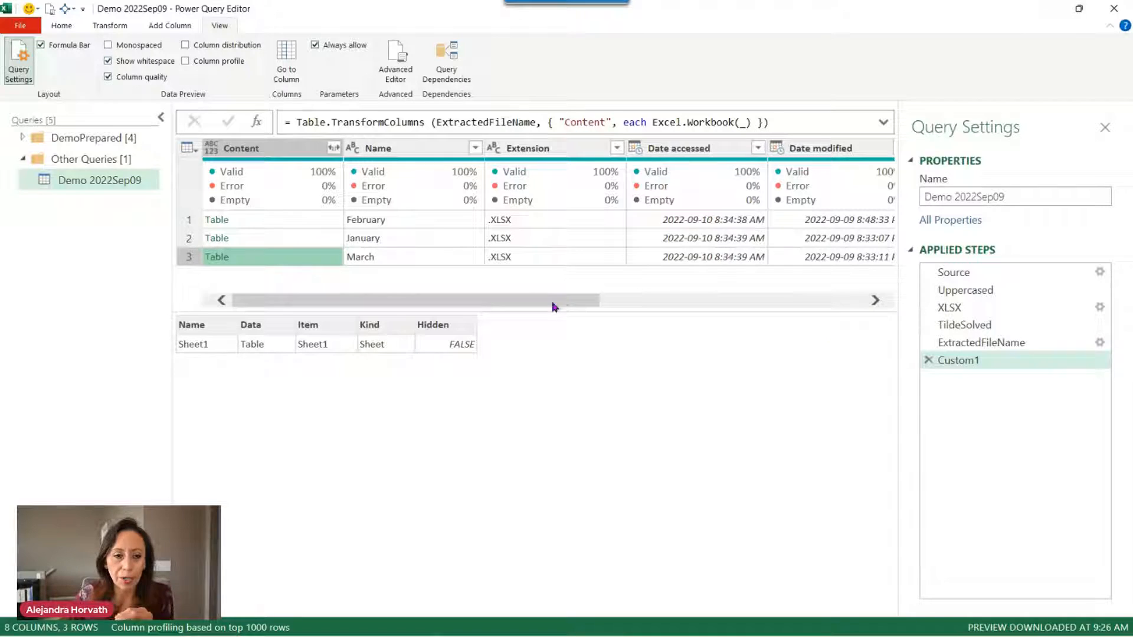
# Expand Content to only its Data column, without the original column-name prefix.
pyautogui.click(334, 149)
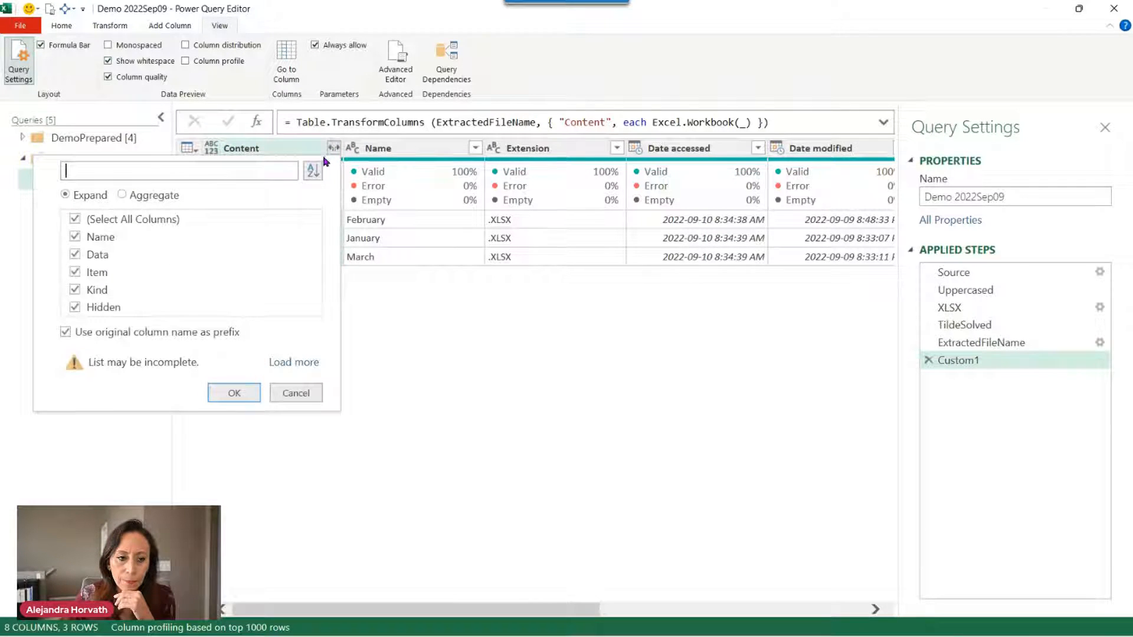
pyautogui.click(66, 333)
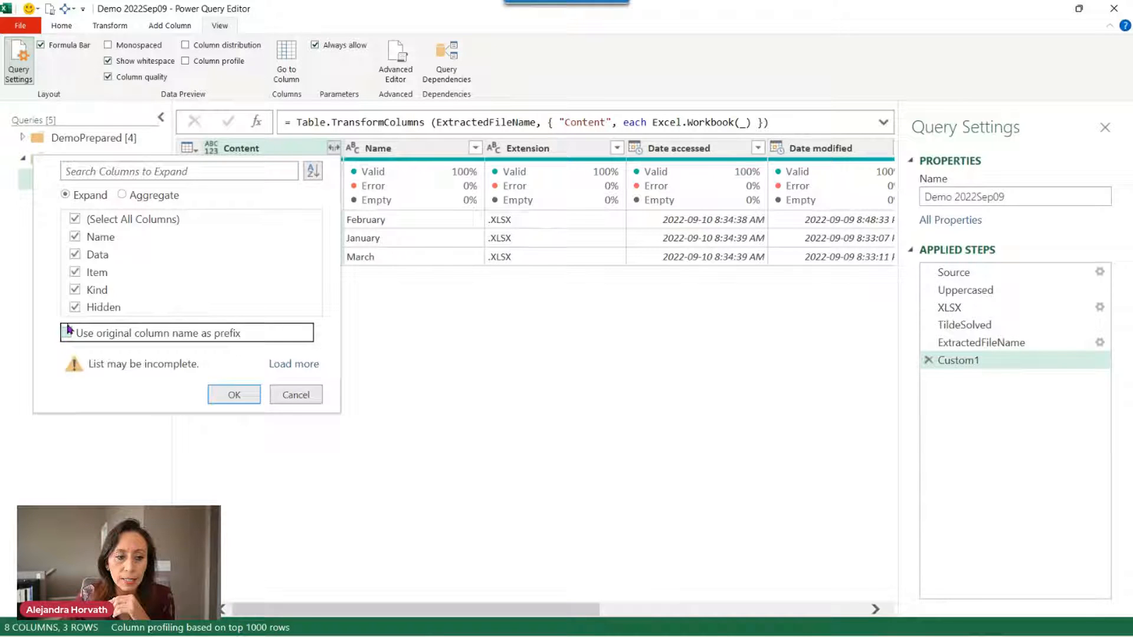
pyautogui.click(74, 220)
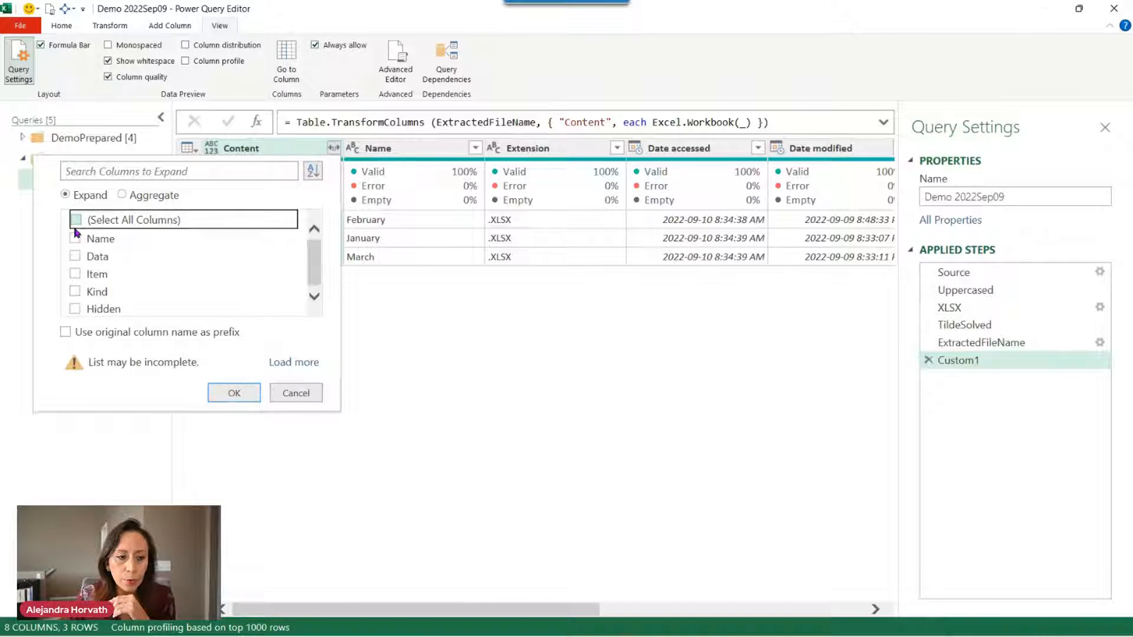
pyautogui.click(76, 256)
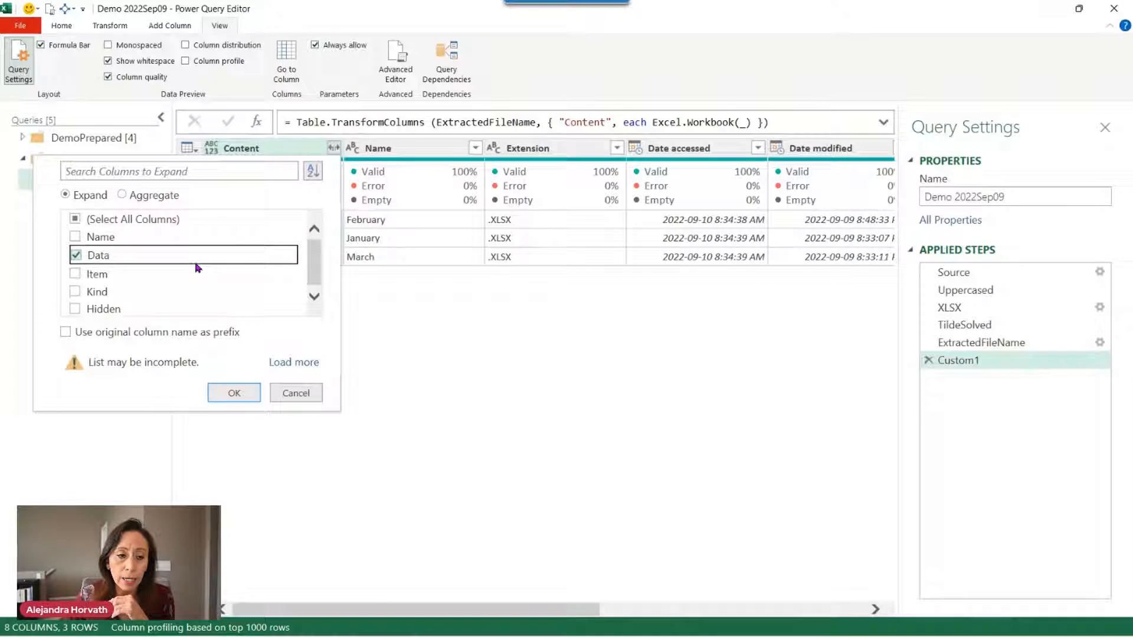
pyautogui.click(234, 394)
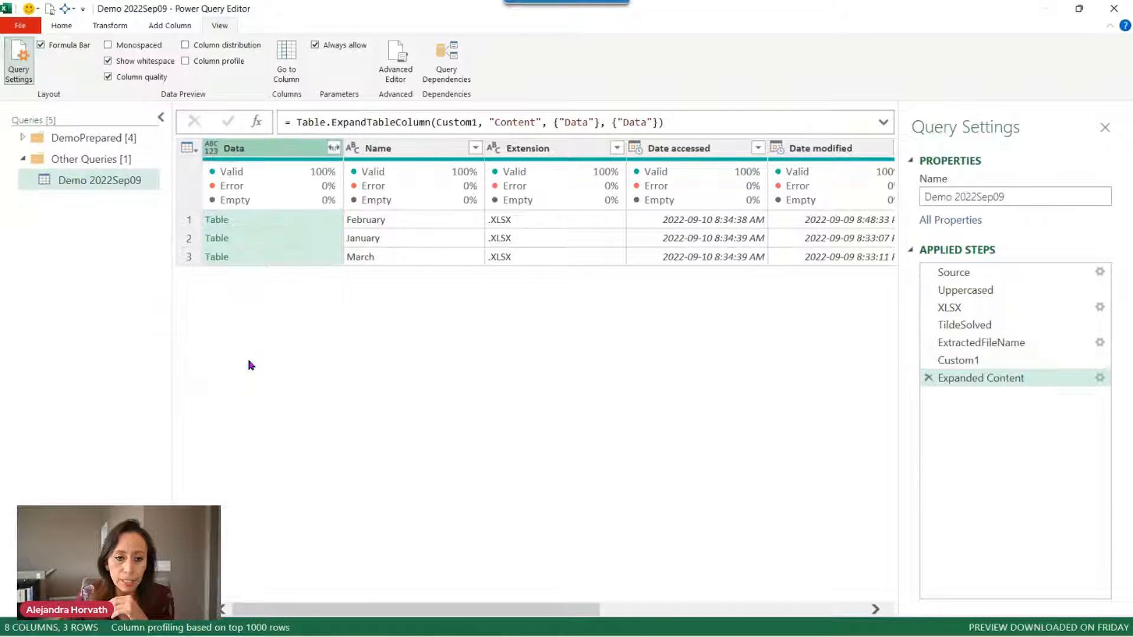
# Preview each month's Data table of province and store amounts, then select Name.
pyautogui.click(318, 223)
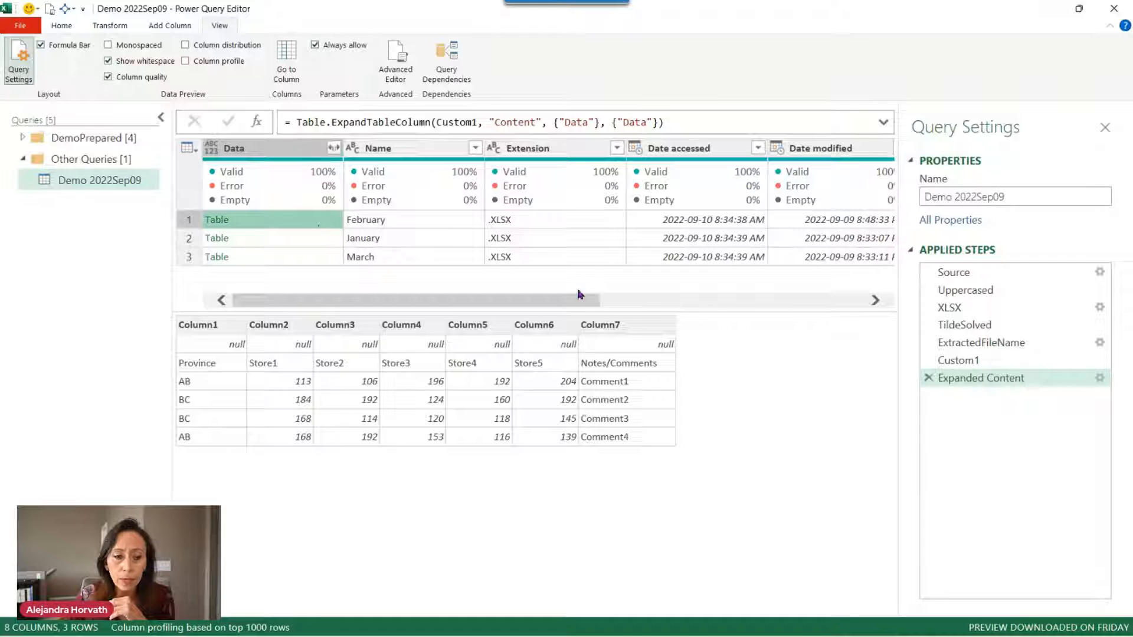
pyautogui.click(321, 240)
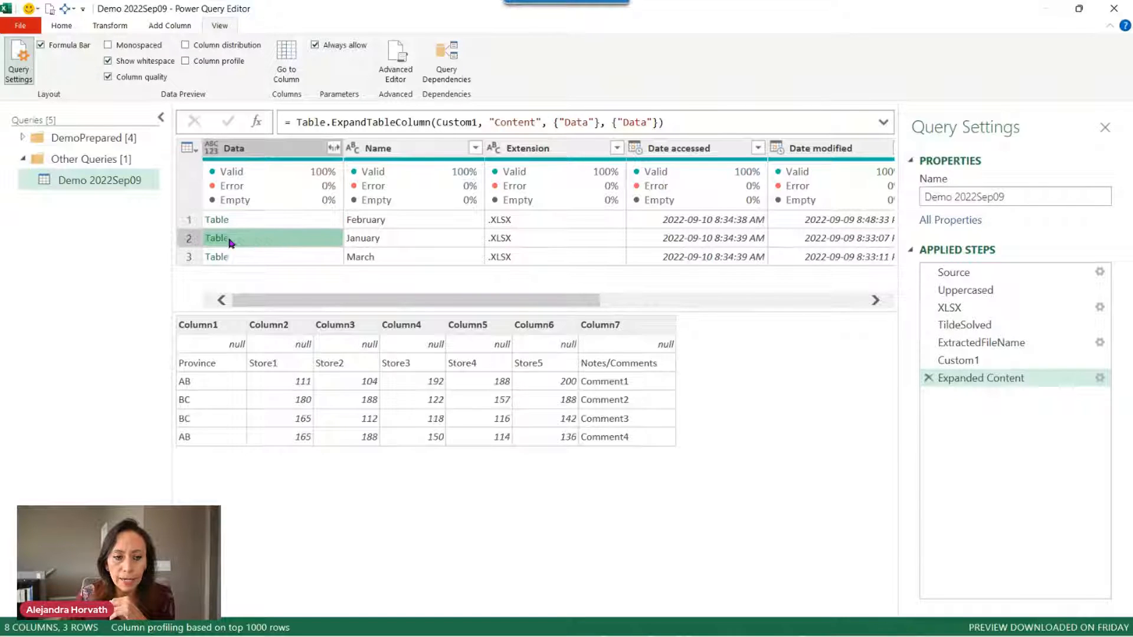
pyautogui.click(300, 256)
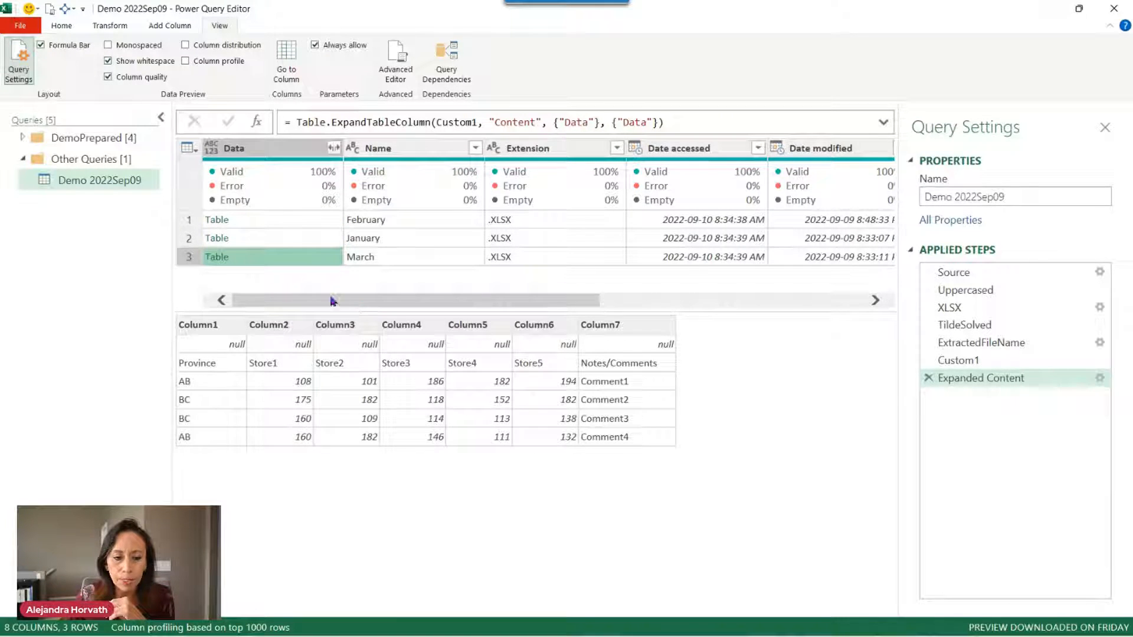
pyautogui.click(286, 242)
pyautogui.click(287, 221)
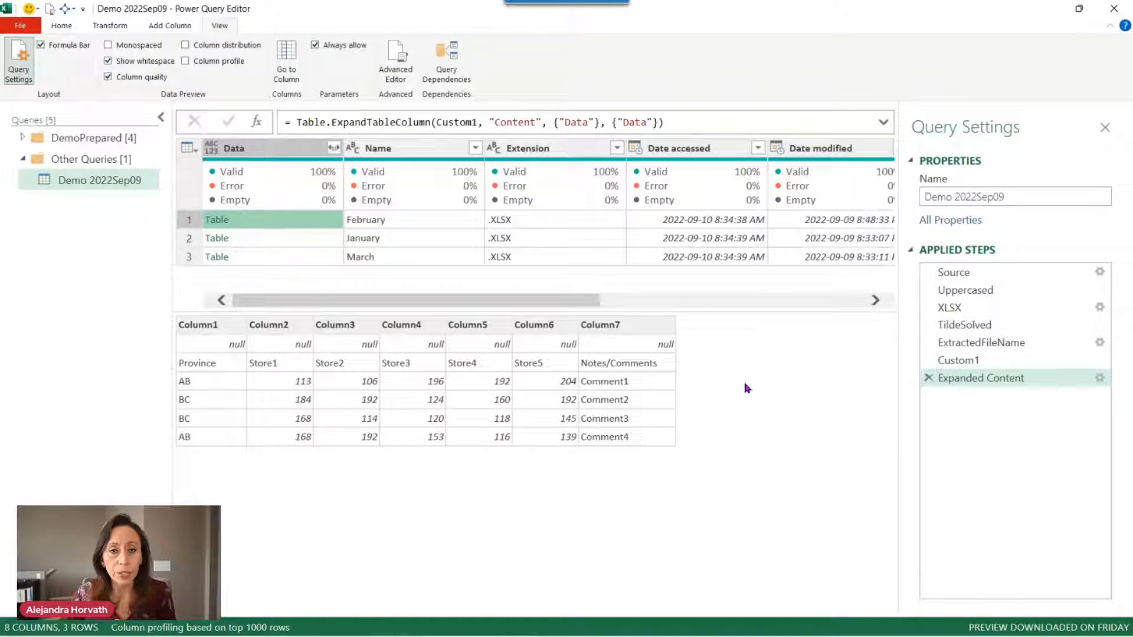
pyautogui.click(255, 148)
pyautogui.click(436, 149)
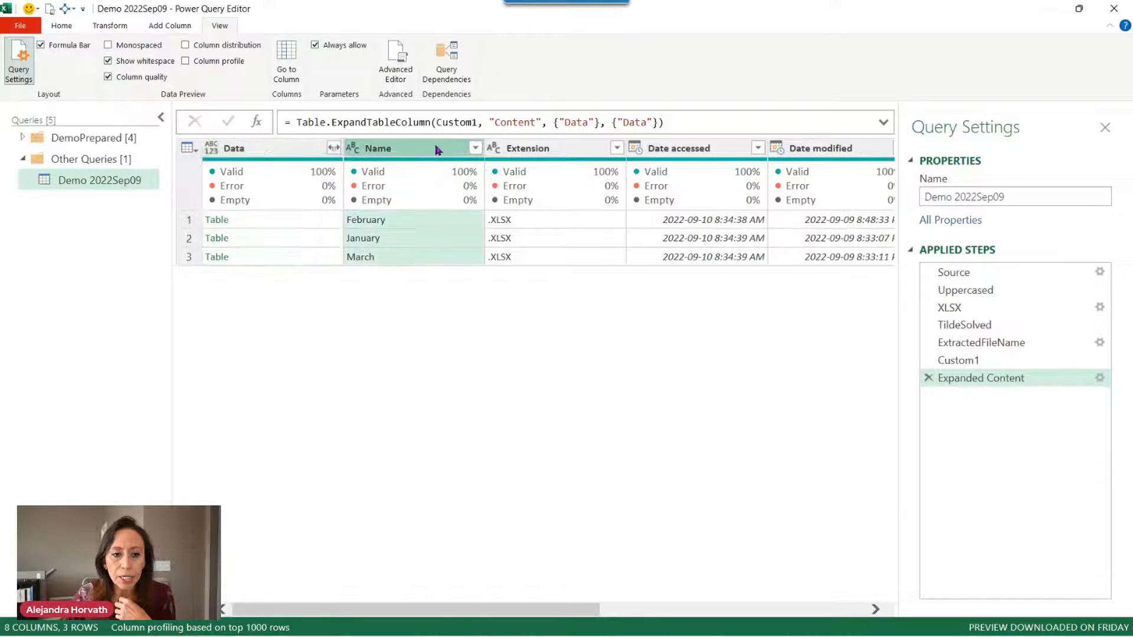
# Select the Name and Data columns and remove all other columns from the query.
pyautogui.click(297, 154)
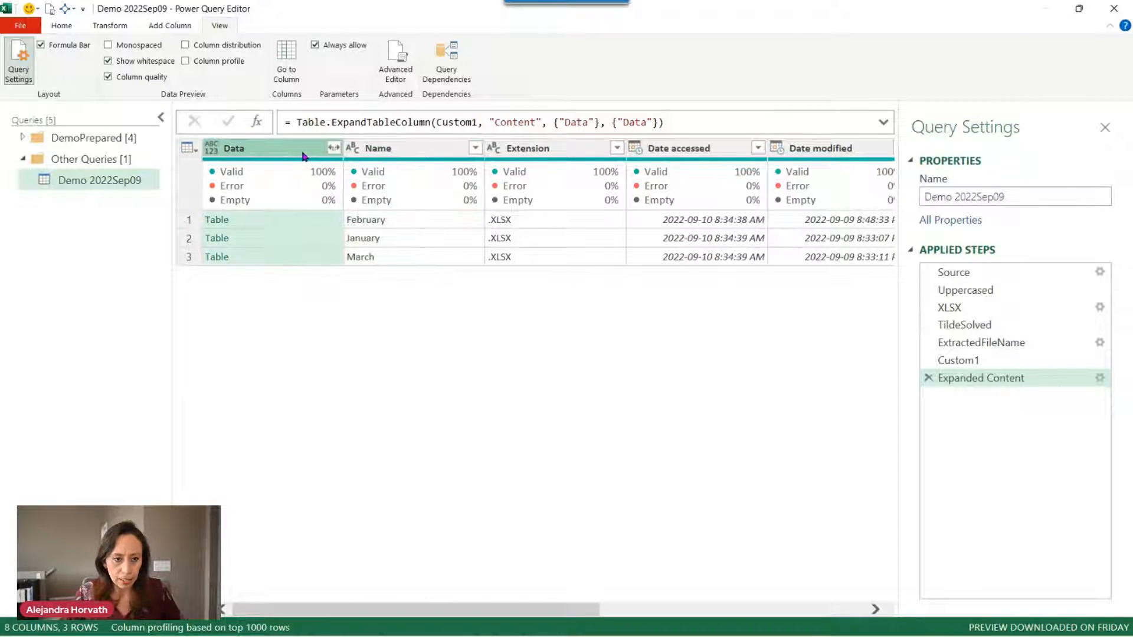
pyautogui.click(395, 152)
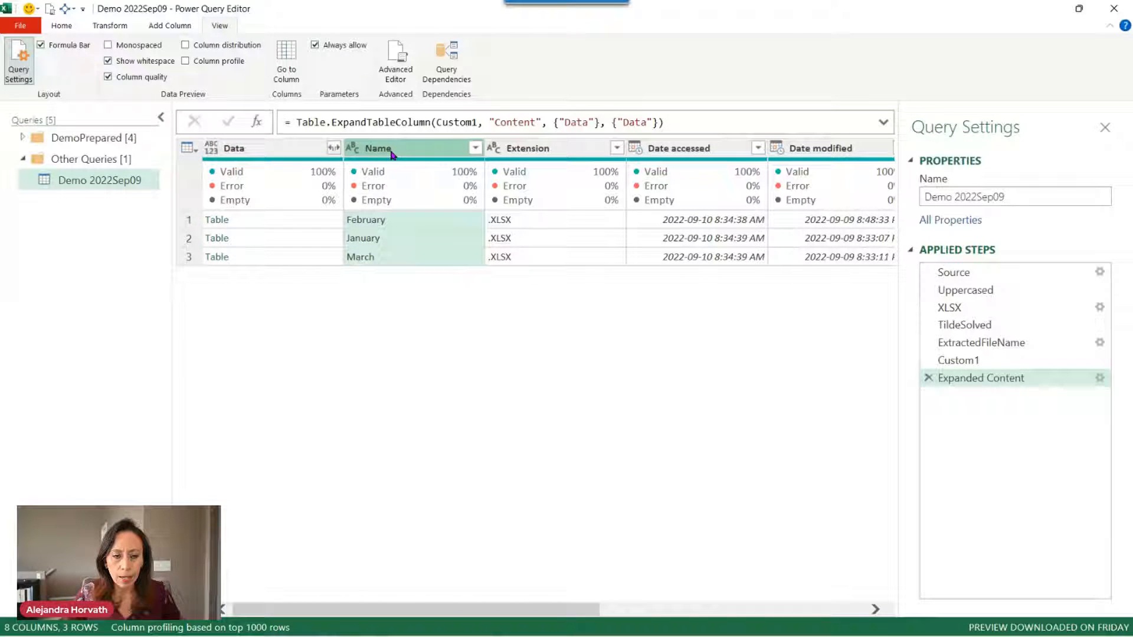
pyautogui.moveTo(304, 158)
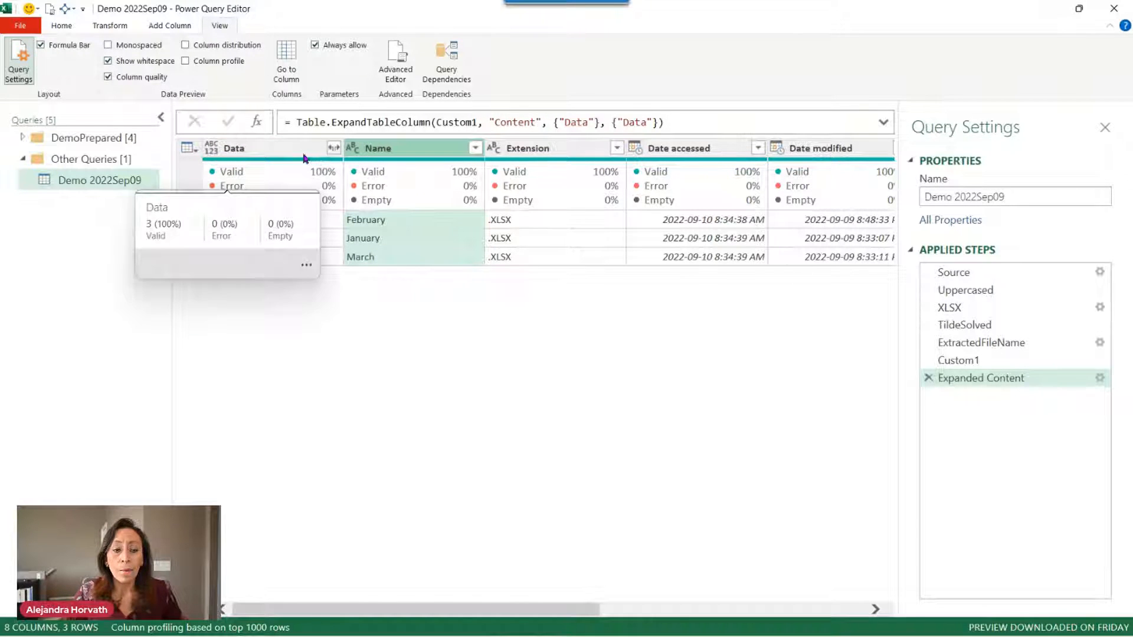
pyautogui.keyDown('ctrl'); pyautogui.click(269, 149); pyautogui.keyUp('ctrl')
pyautogui.rightClick(269, 149)
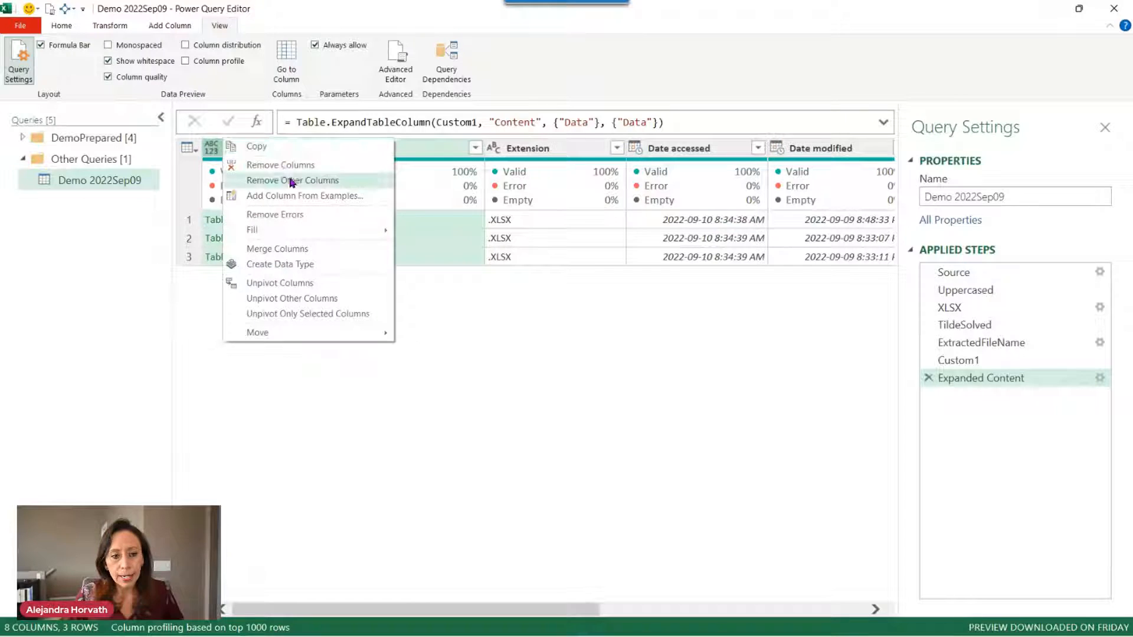
pyautogui.click(304, 178)
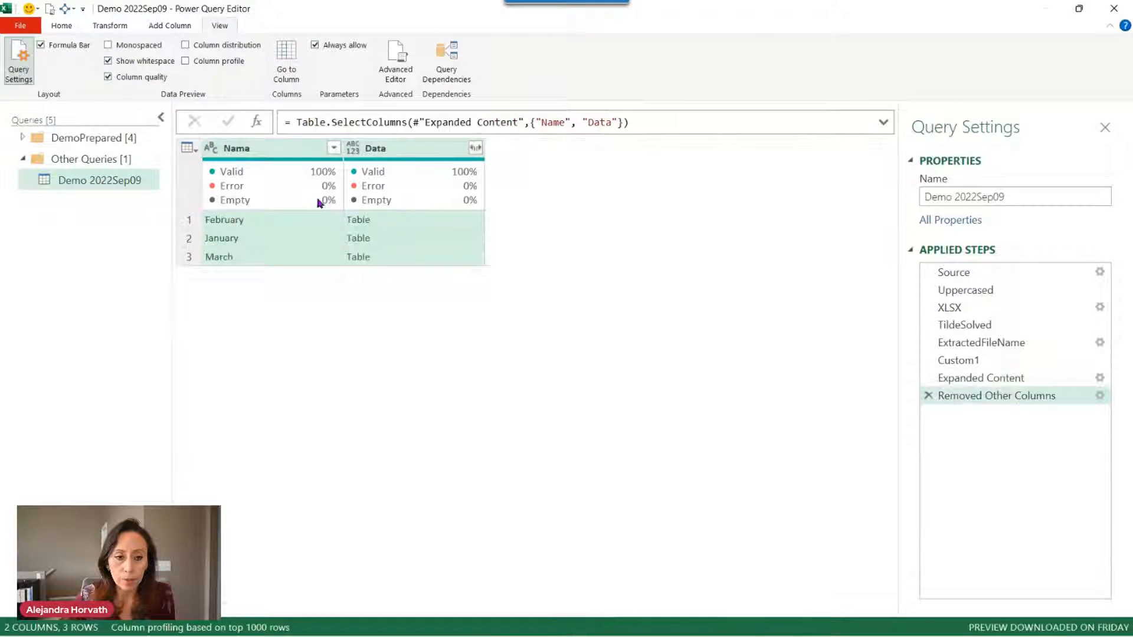
# Preview the February, January and March tables in the Data column.
pyautogui.click(433, 224)
pyautogui.click(435, 240)
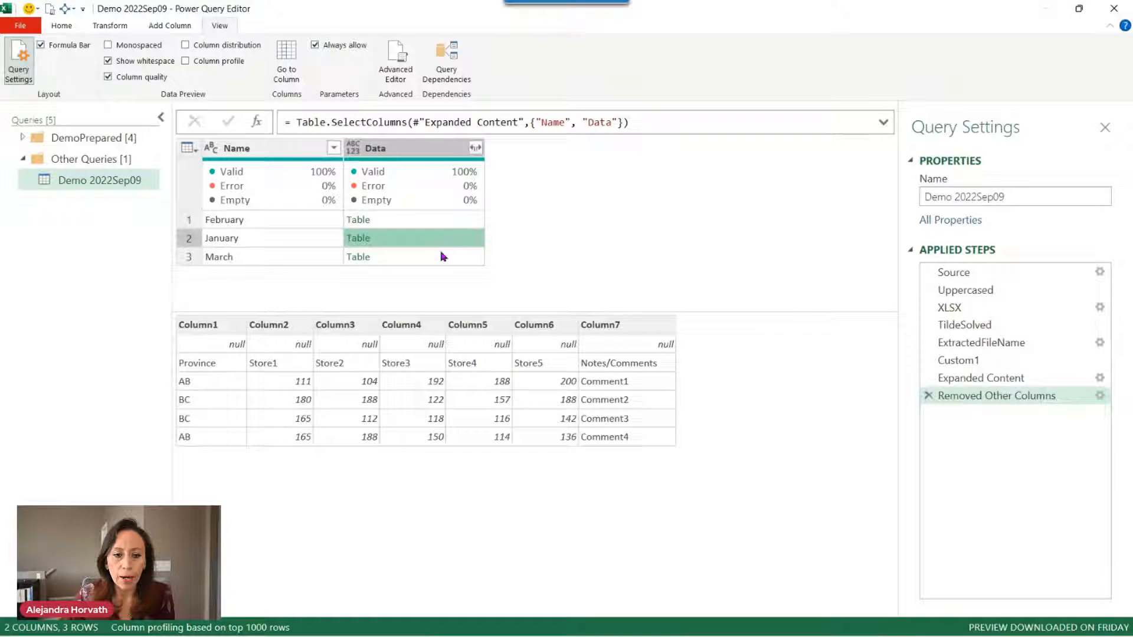
pyautogui.click(442, 256)
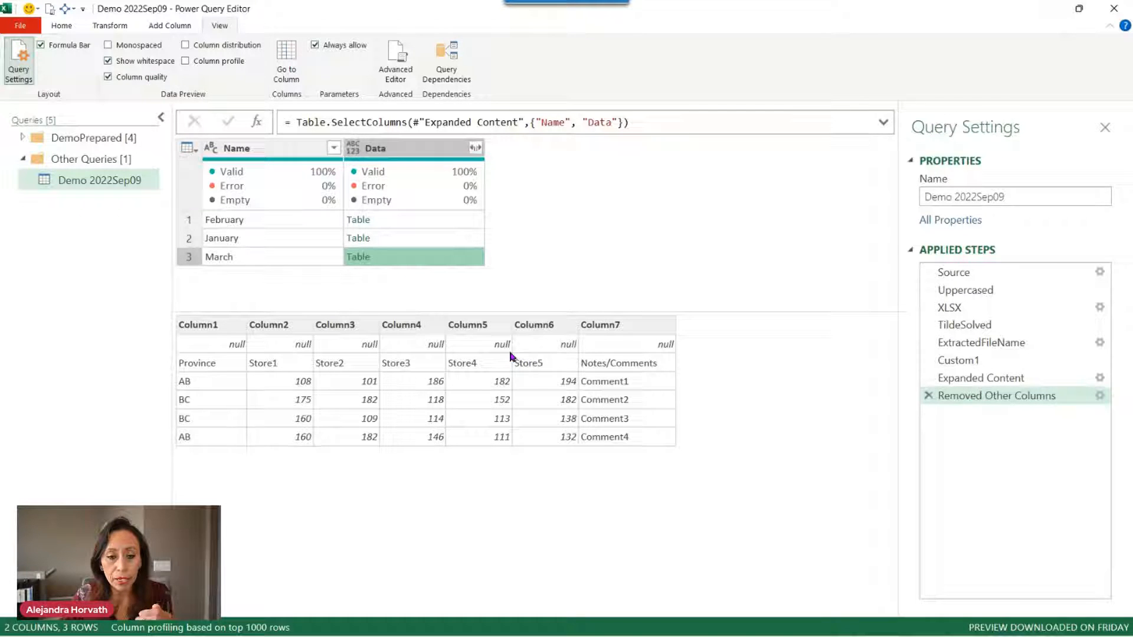
# Rename the Custom1 applied step to Workbooks.
pyautogui.click(1011, 365)
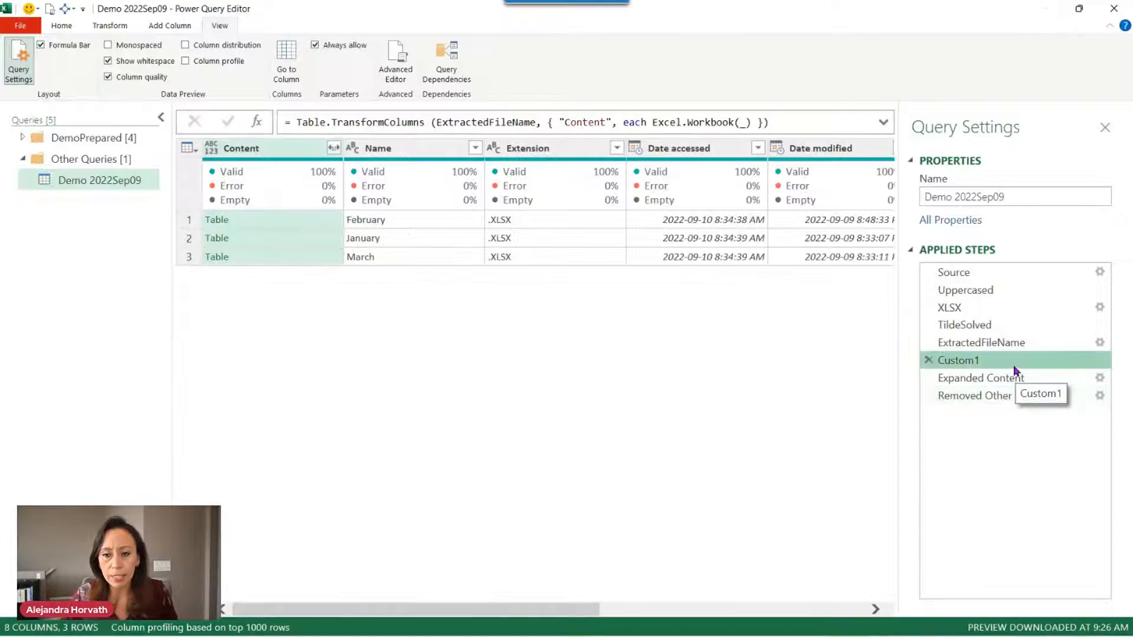
pyautogui.click(1012, 365)
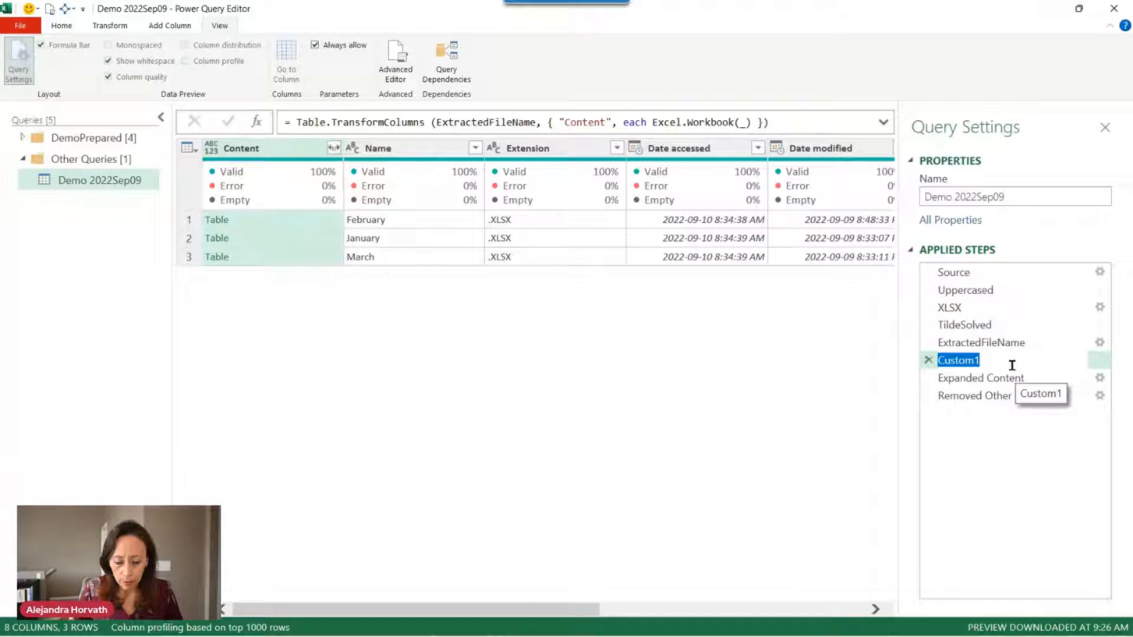
pyautogui.write('Wor')
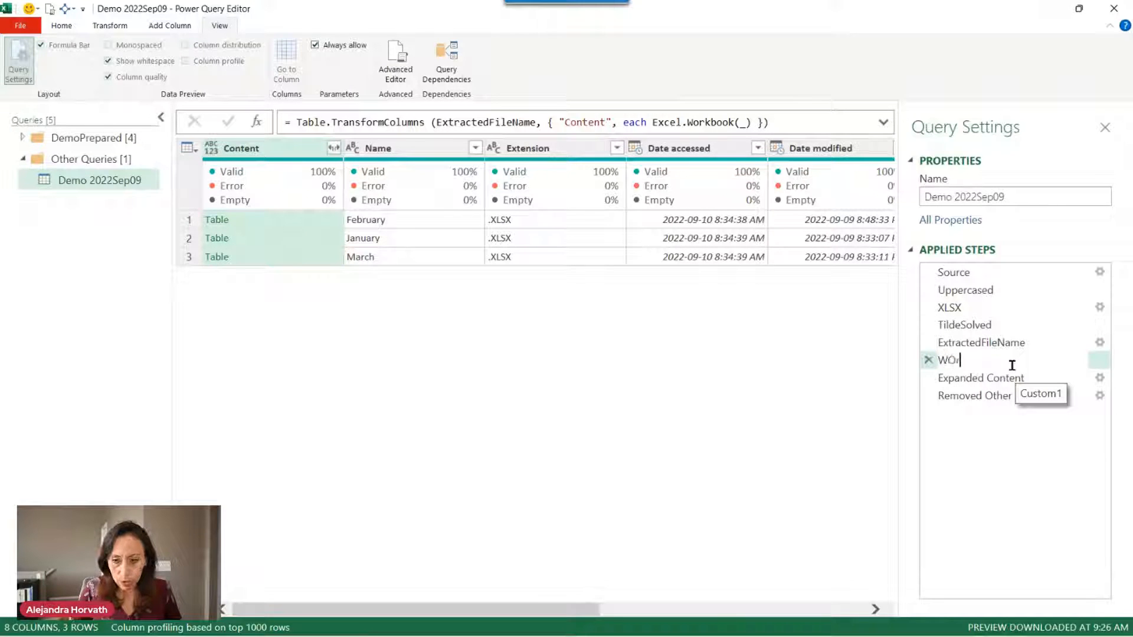
pyautogui.press('BackSpace')
pyautogui.press('BackSpace')
pyautogui.write('ro')
pyautogui.press('BackSpace')
pyautogui.press('BackSpace')
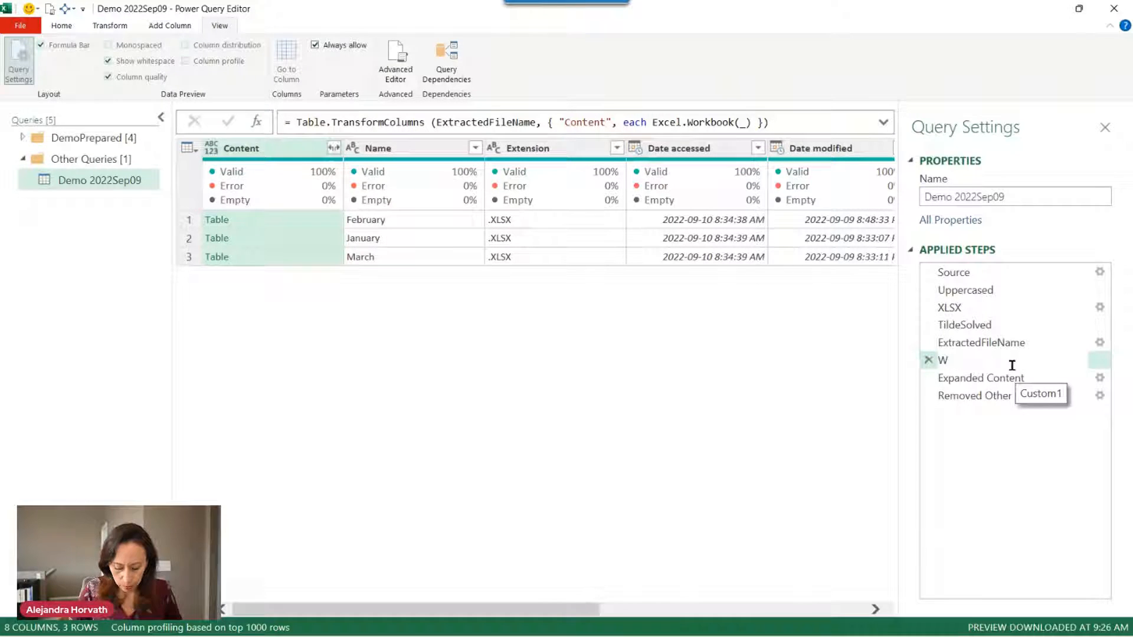
pyautogui.write('orkbooks')
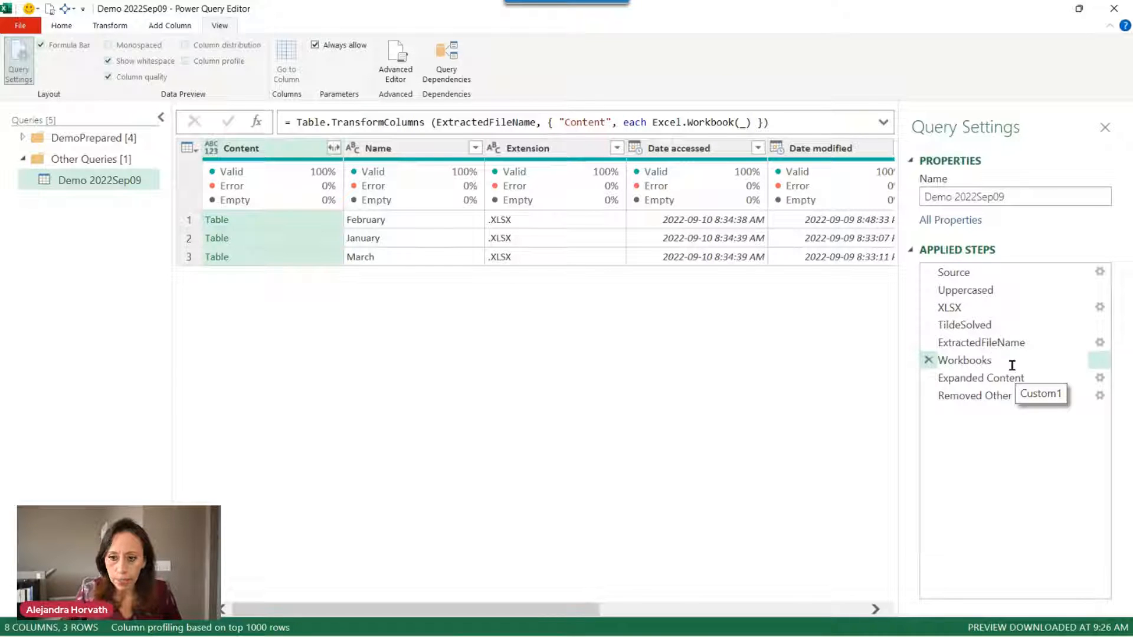
pyautogui.press('Return')
# Rename the Expanded Content step to ExpandedData.
pyautogui.click(1007, 380)
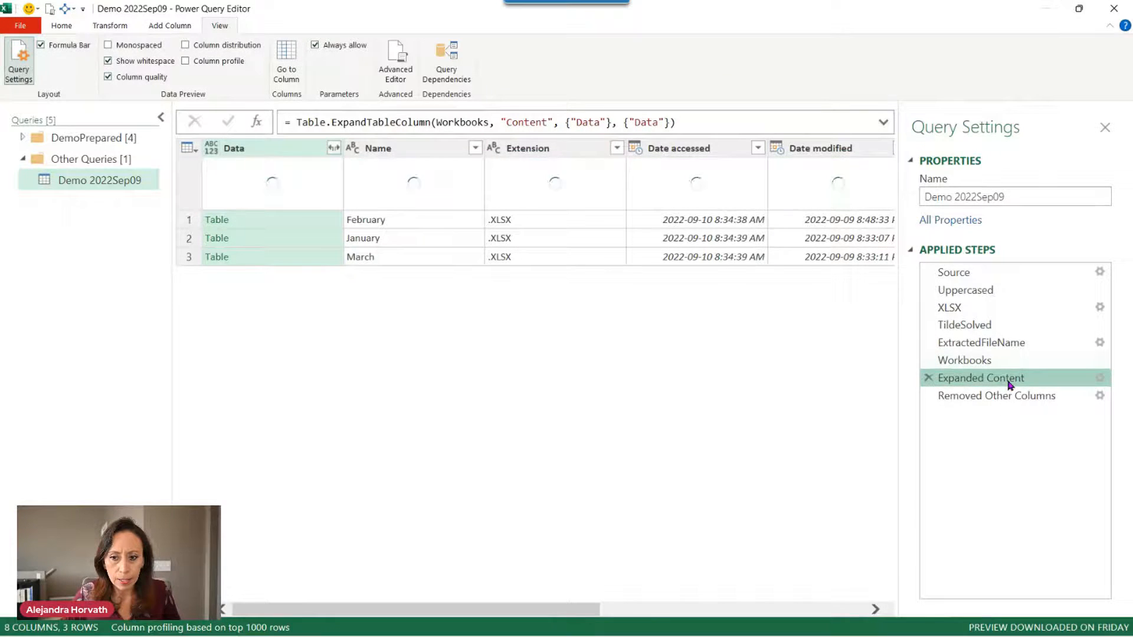
pyautogui.click(1024, 383)
pyautogui.click(1024, 383)
pyautogui.press('BackSpace')
pyautogui.press('BackSpace')
pyautogui.press('BackSpace')
pyautogui.press('BackSpace')
pyautogui.press('BackSpace')
pyautogui.press('BackSpace')
pyautogui.press('BackSpace')
pyautogui.press('BackSpace')
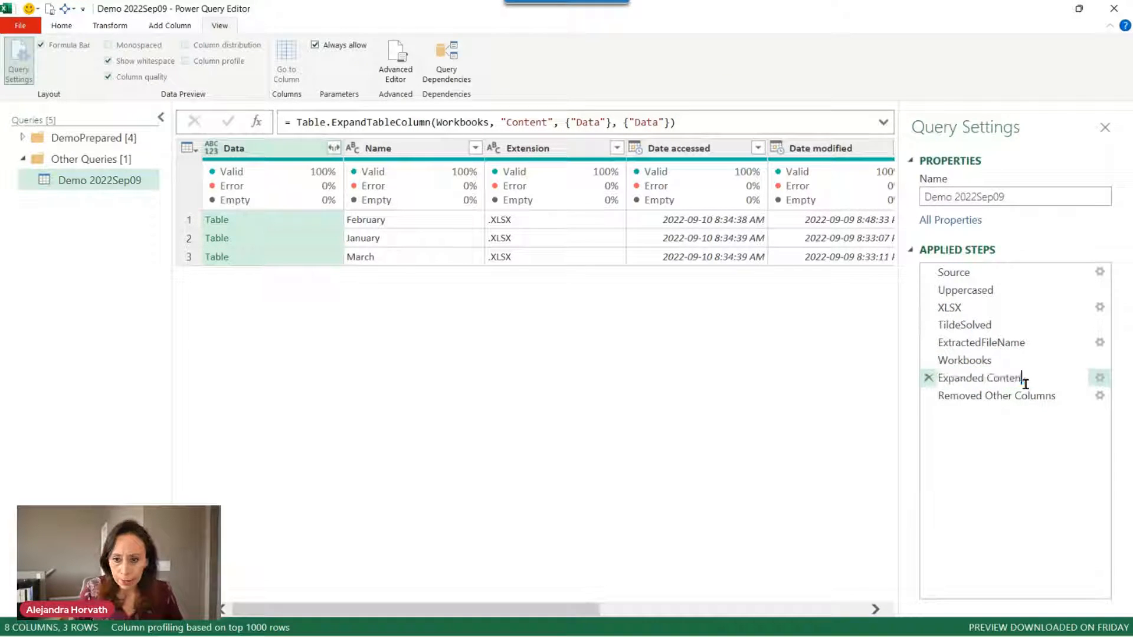
pyautogui.write('Data')
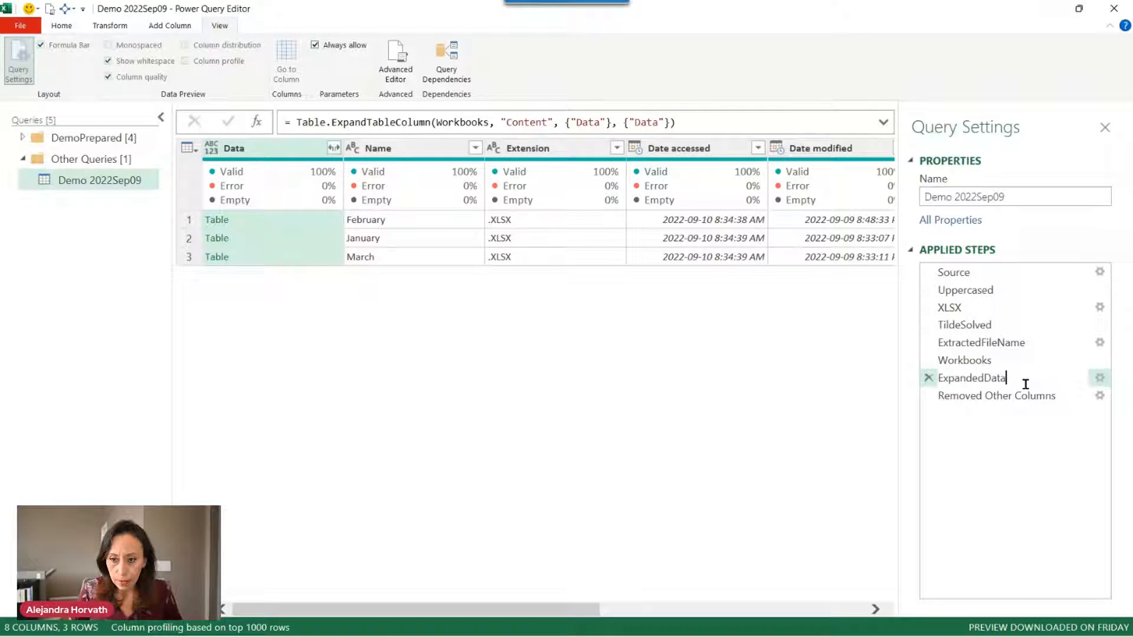
# Rename the Removed Other Columns step to KeeoNameData.
pyautogui.click(1036, 400)
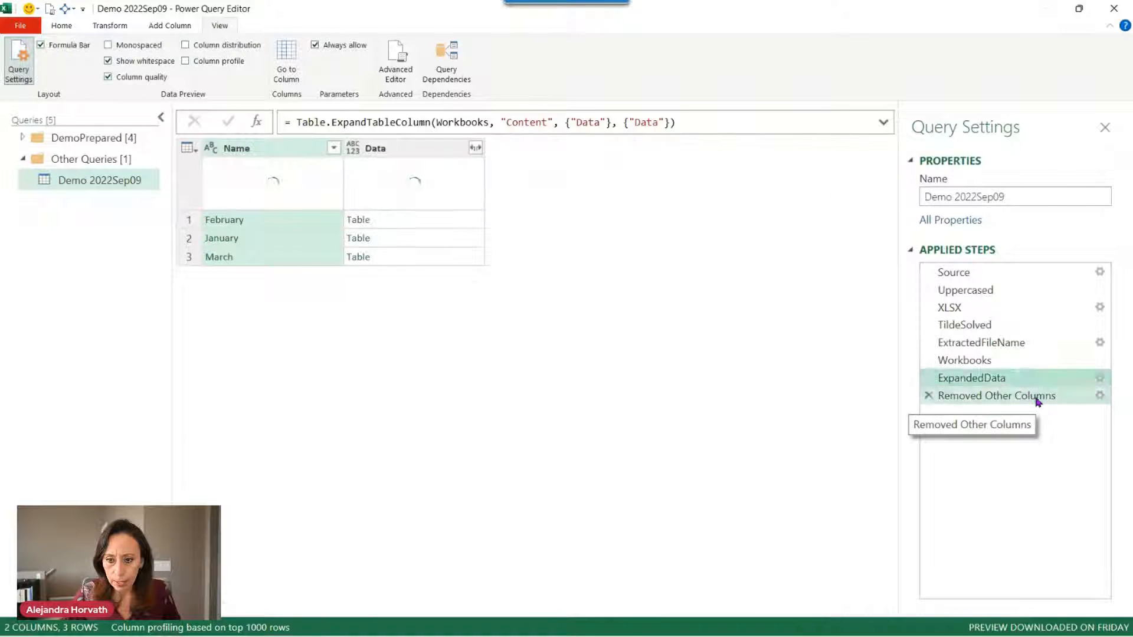
pyautogui.click(1036, 397)
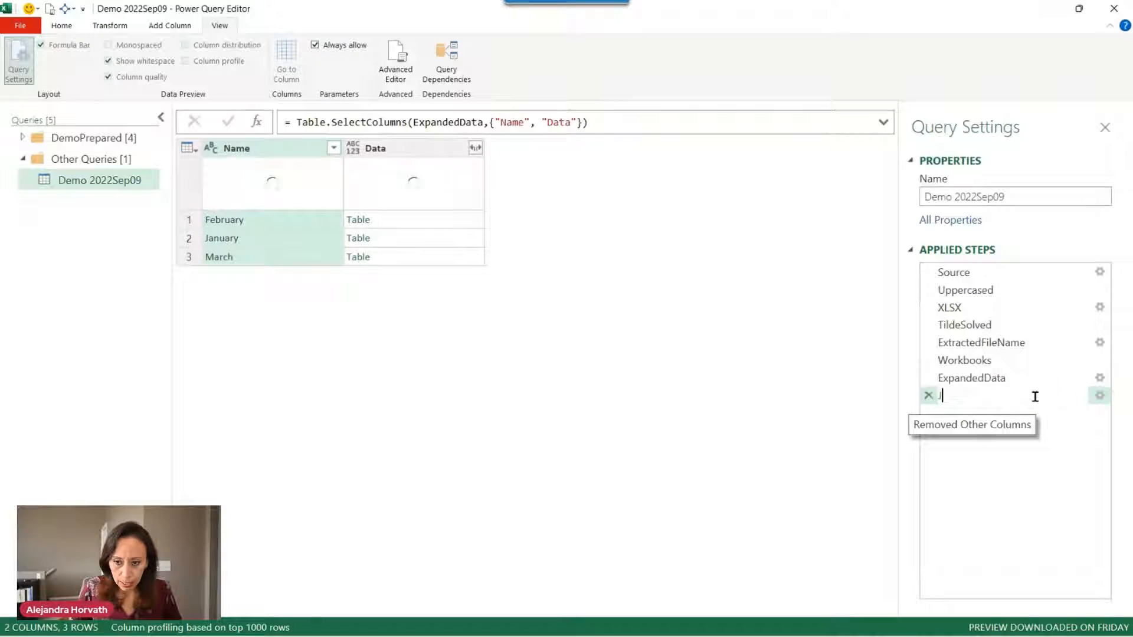
pyautogui.write('Keep')
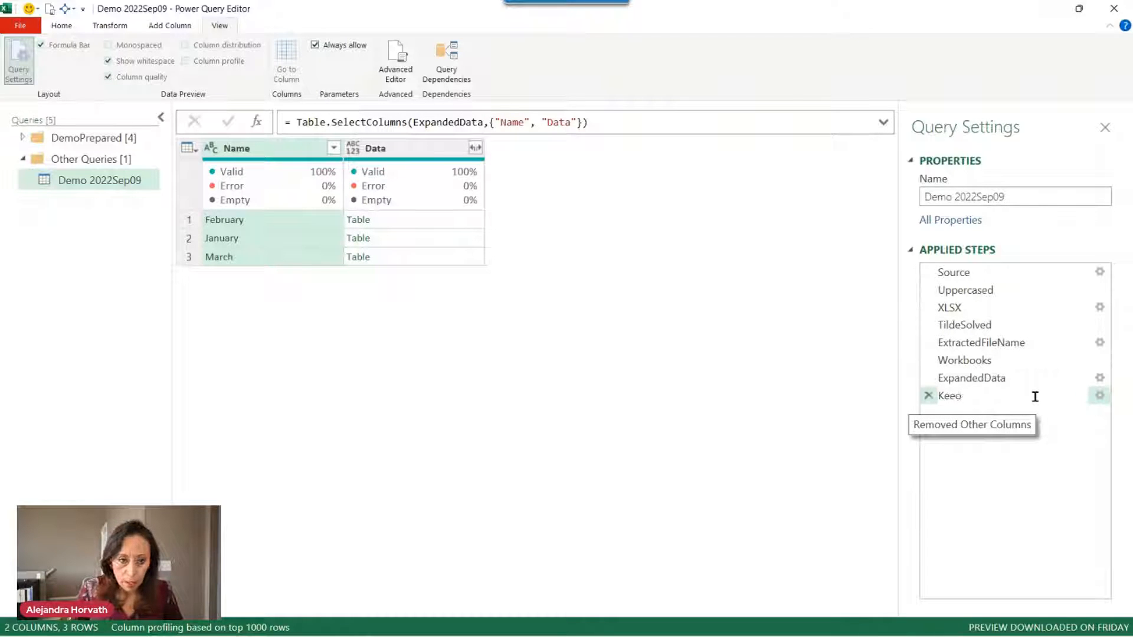
pyautogui.write('NameData')
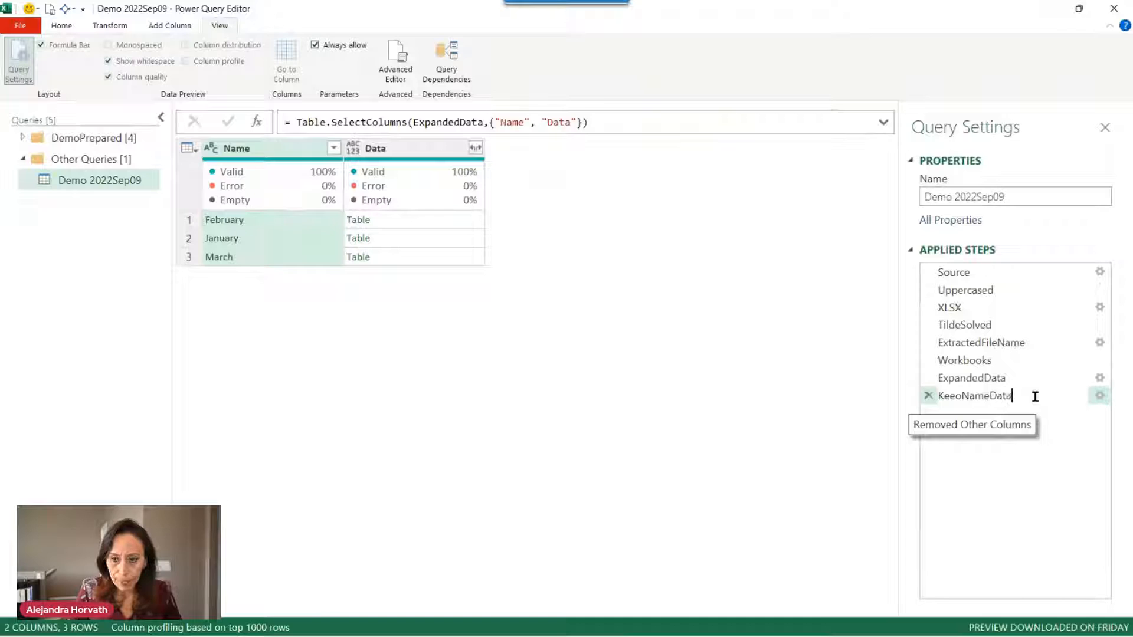
pyautogui.press('Return')
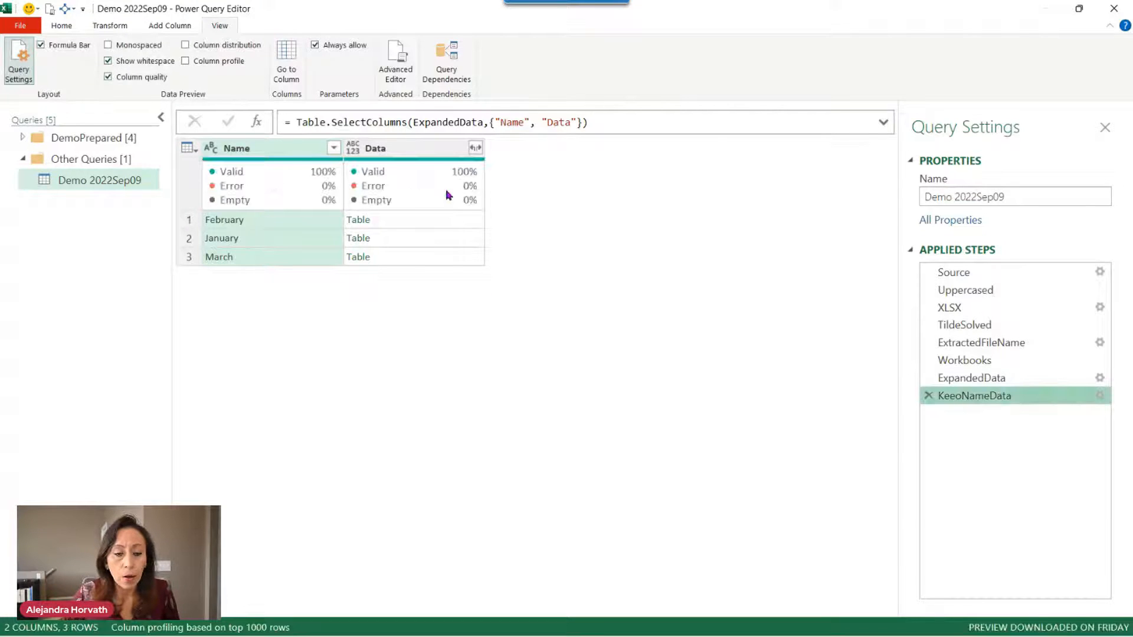
# Preview February's nested data table, then open and cancel the Custom Column dialog.
pyautogui.click(479, 222)
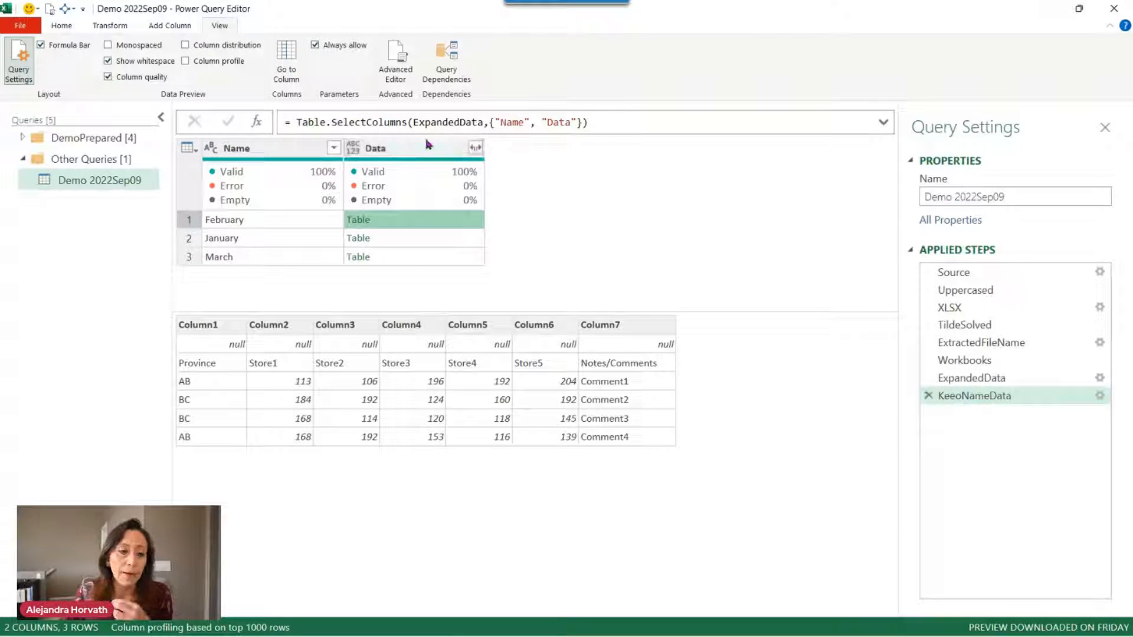
pyautogui.click(160, 29)
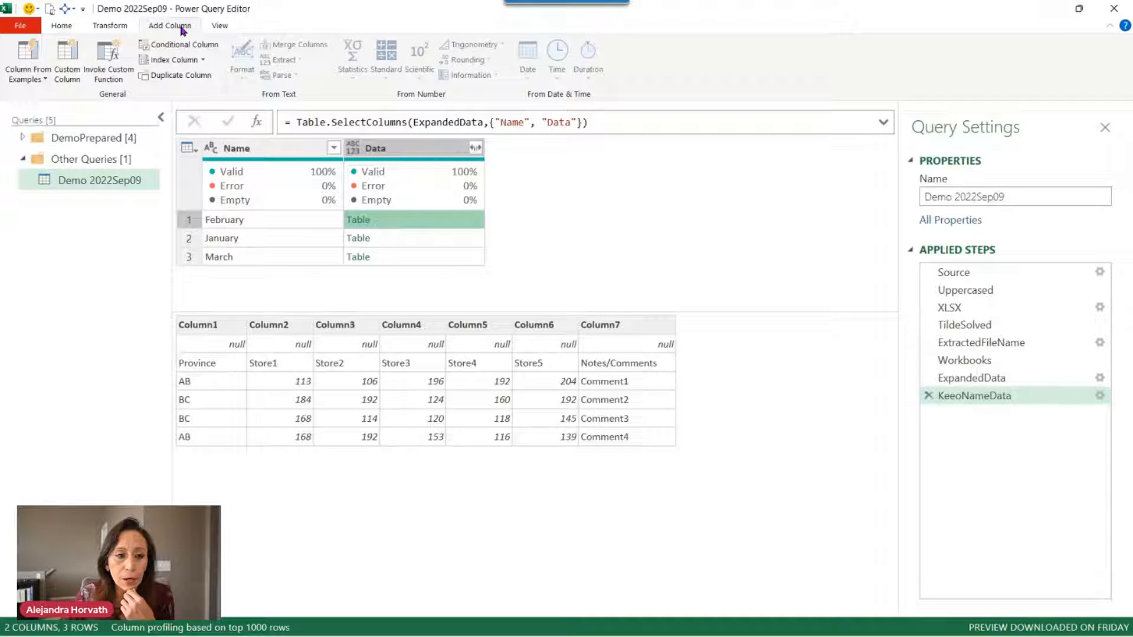
pyautogui.click(67, 64)
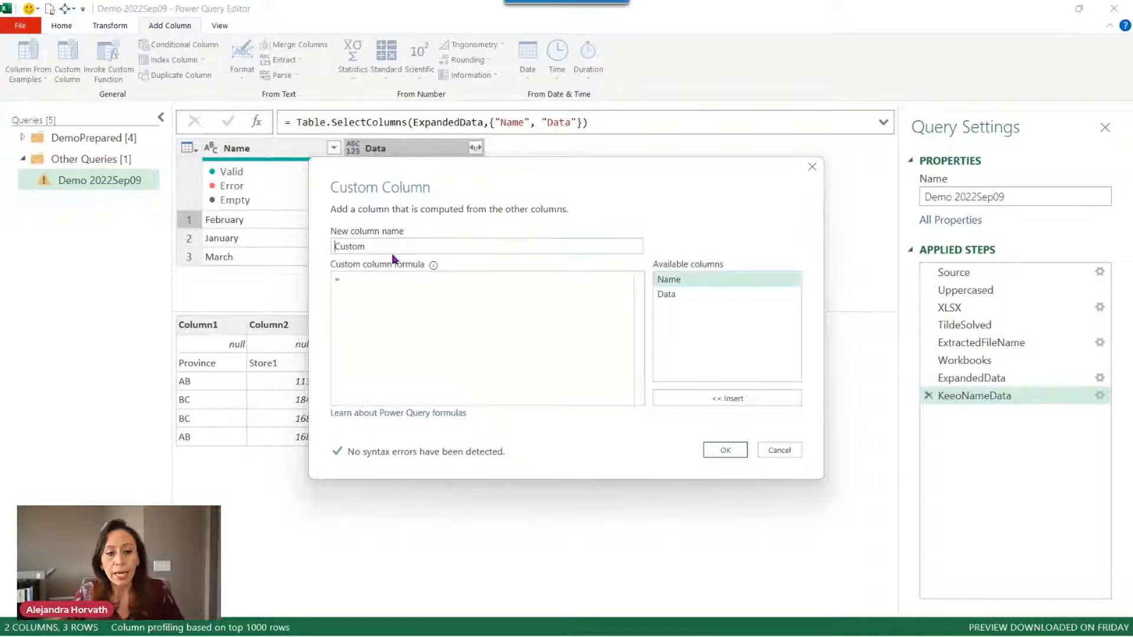
pyautogui.click(797, 454)
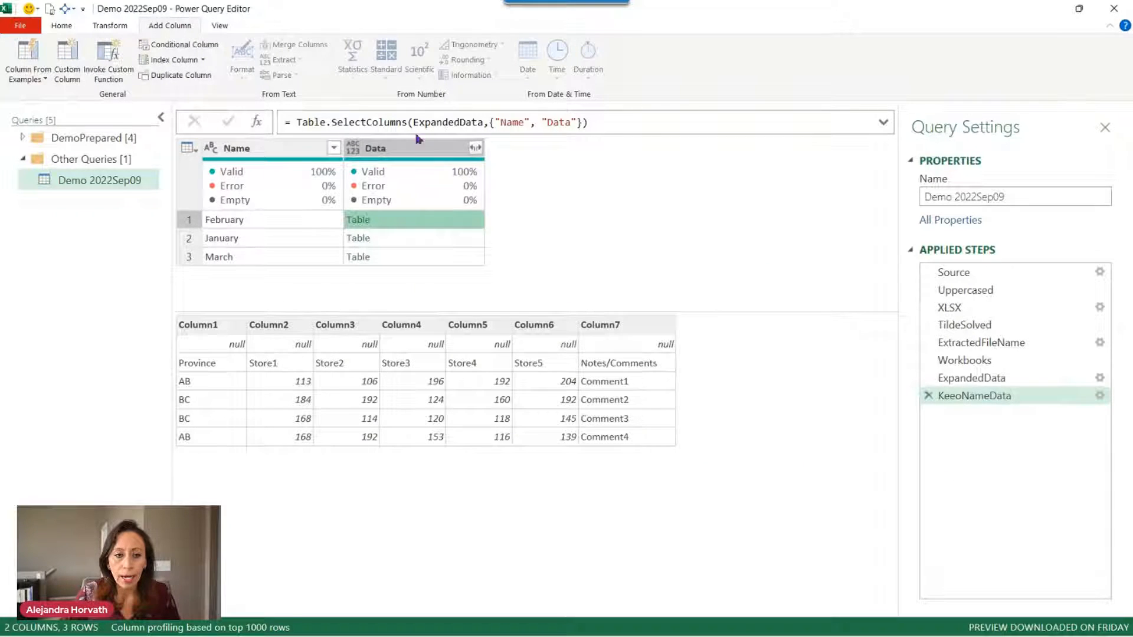
# Add a custom step with formula = Table.AddColumn(KeeoNameData, "Promoted Headers", each.
pyautogui.click(257, 124)
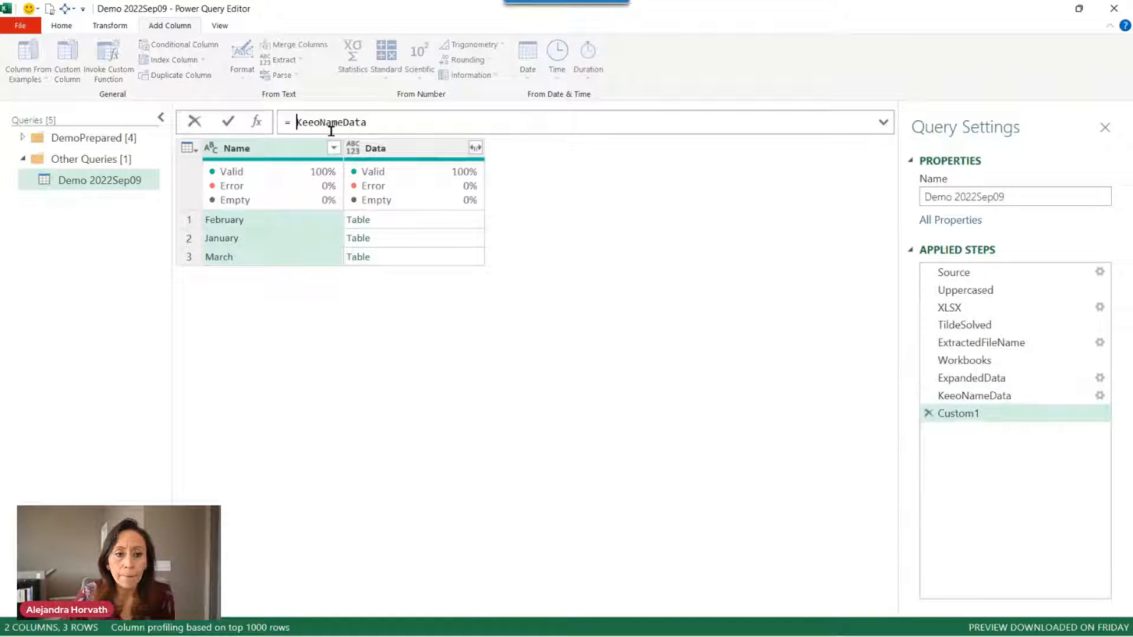
pyautogui.write('tabla')
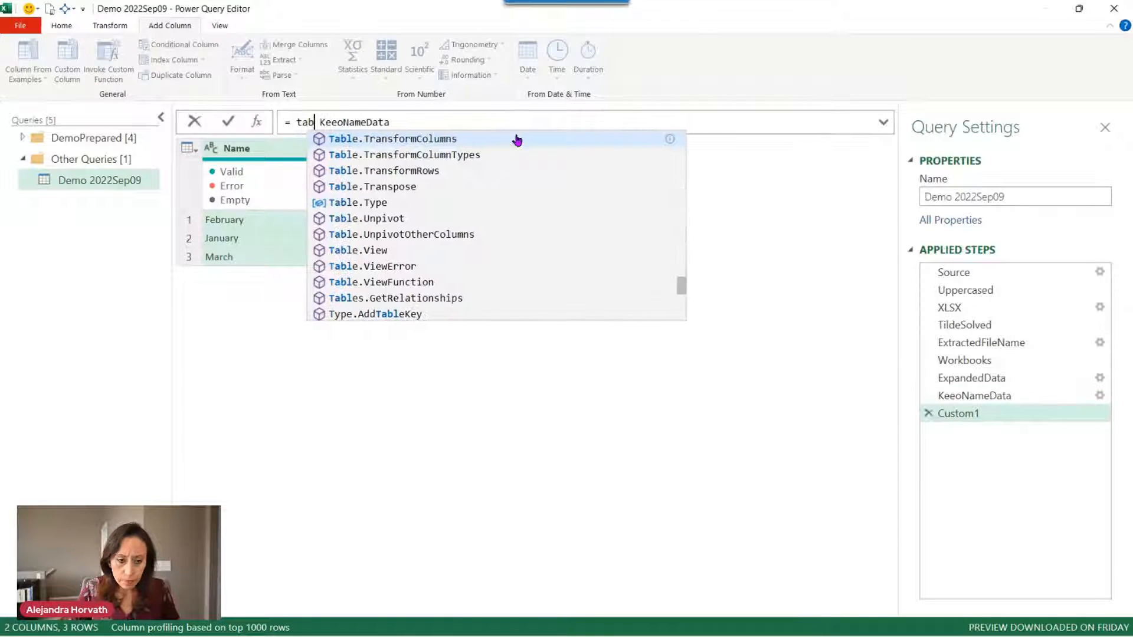
pyautogui.write('d')
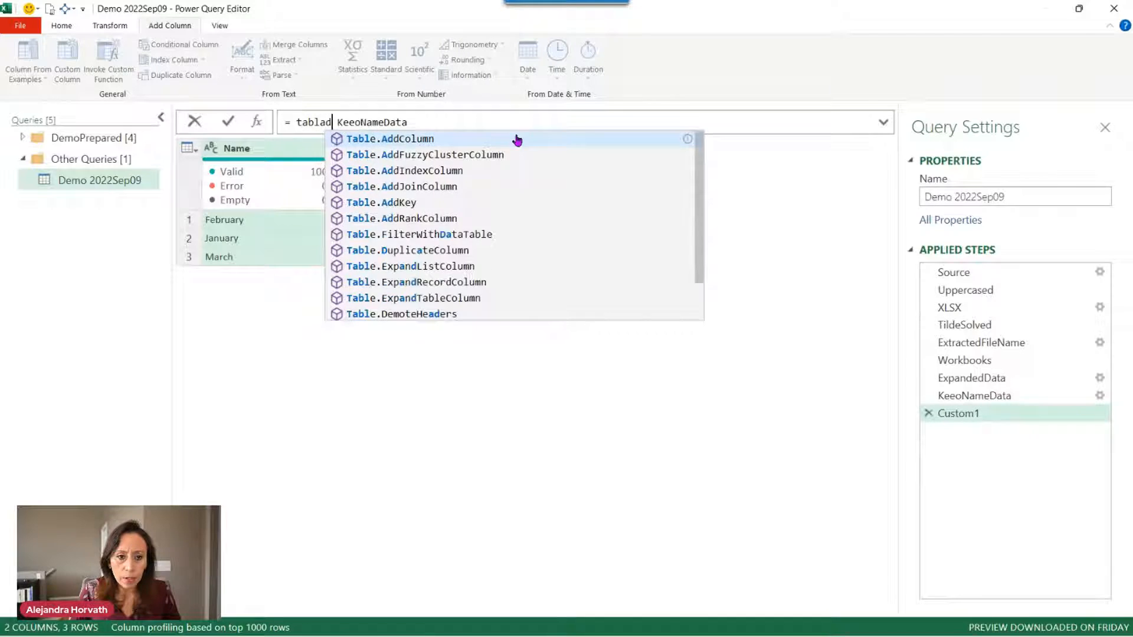
pyautogui.press('Tab')
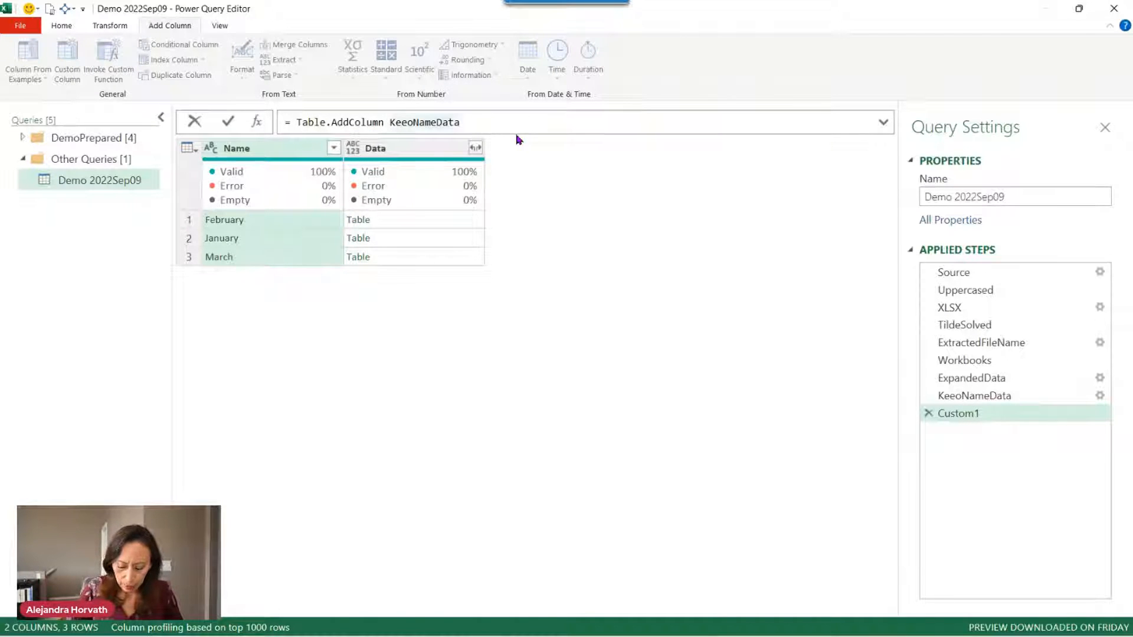
pyautogui.write('(')
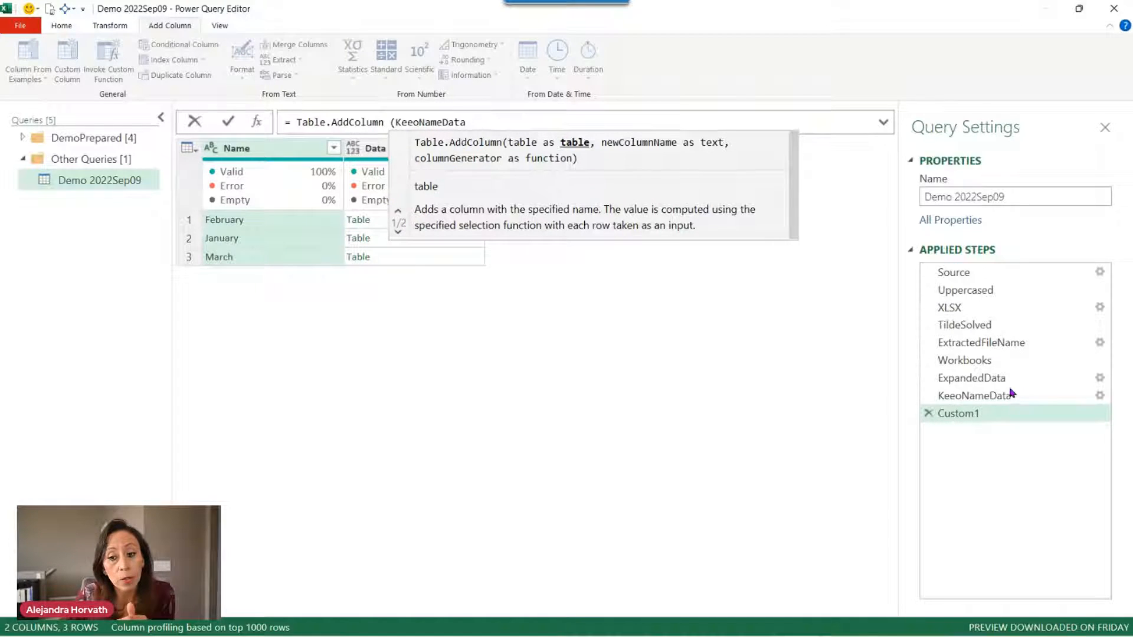
pyautogui.click(523, 119)
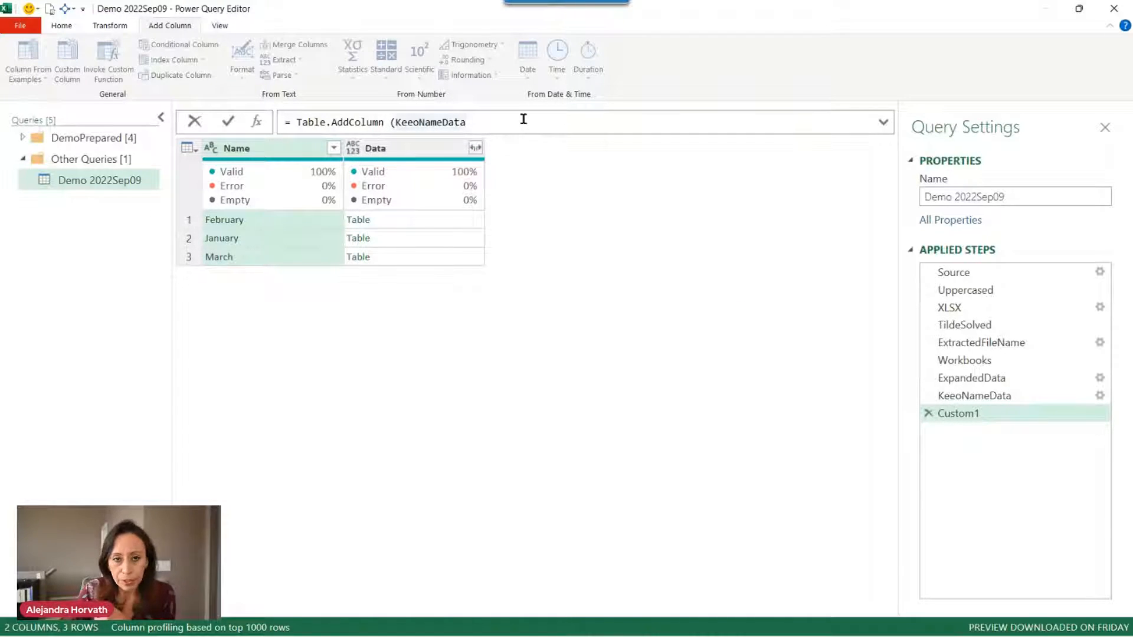
pyautogui.write(',')
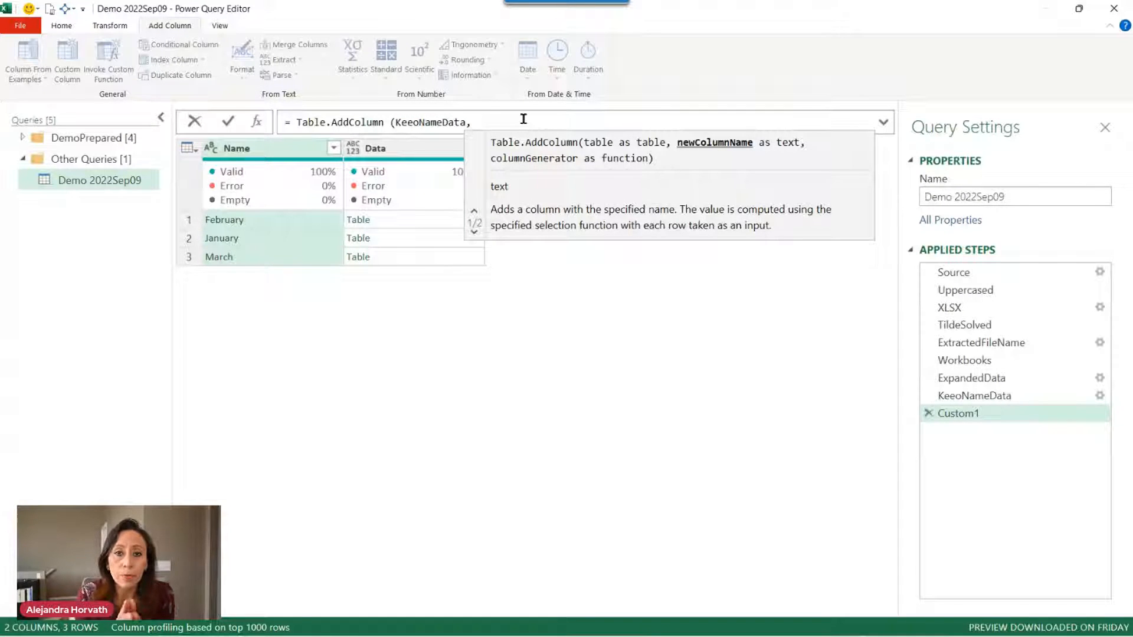
pyautogui.write(' "')
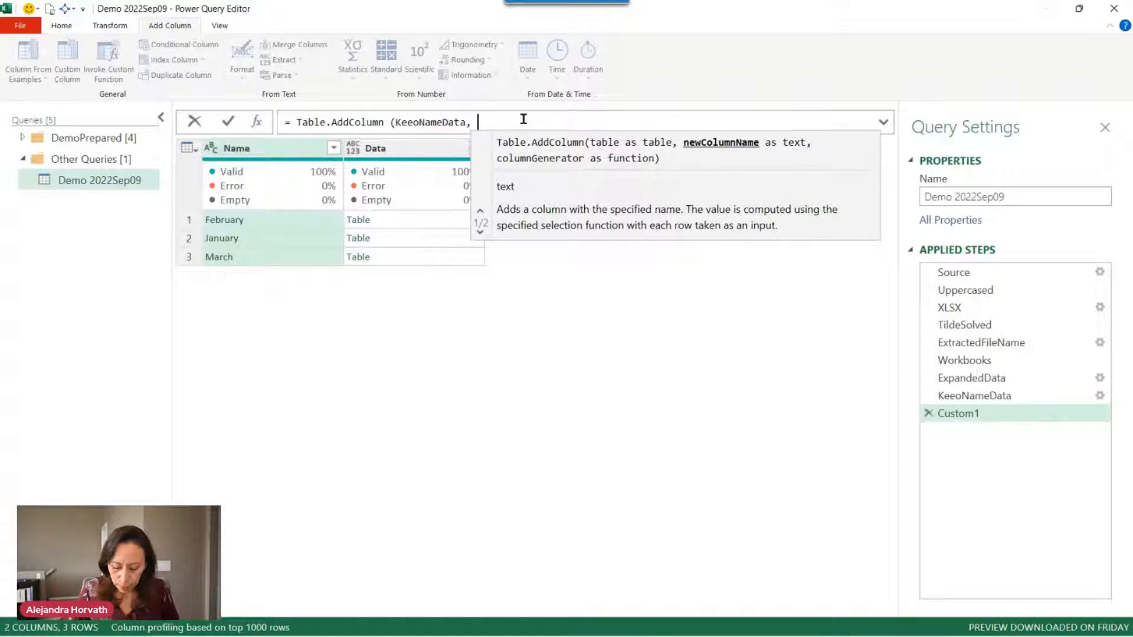
pyautogui.write('Promot')
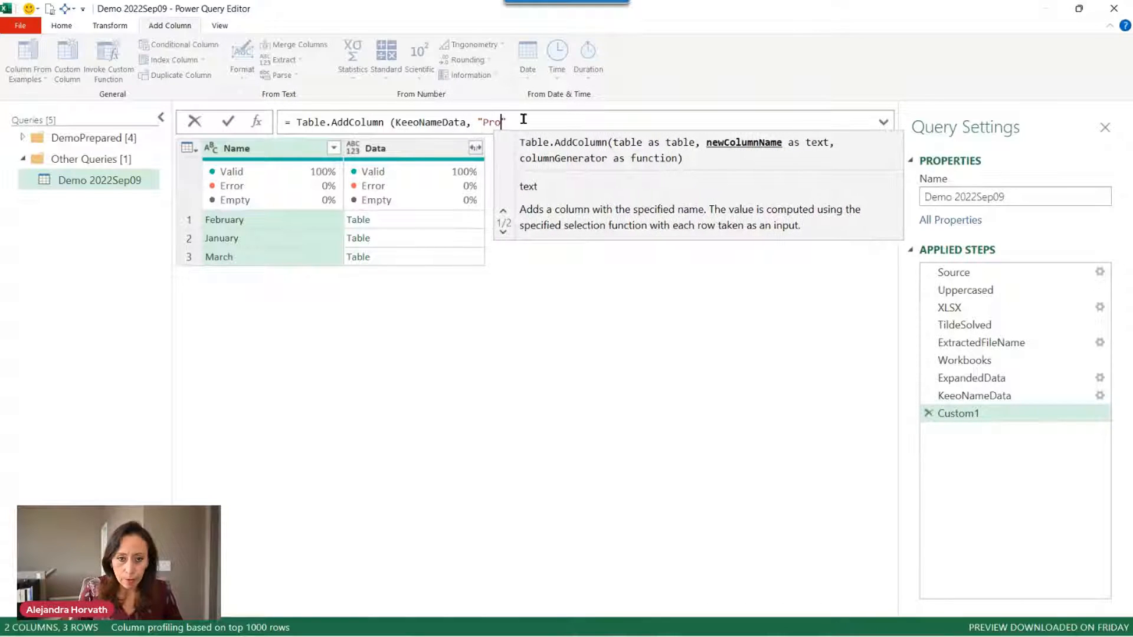
pyautogui.write('ed')
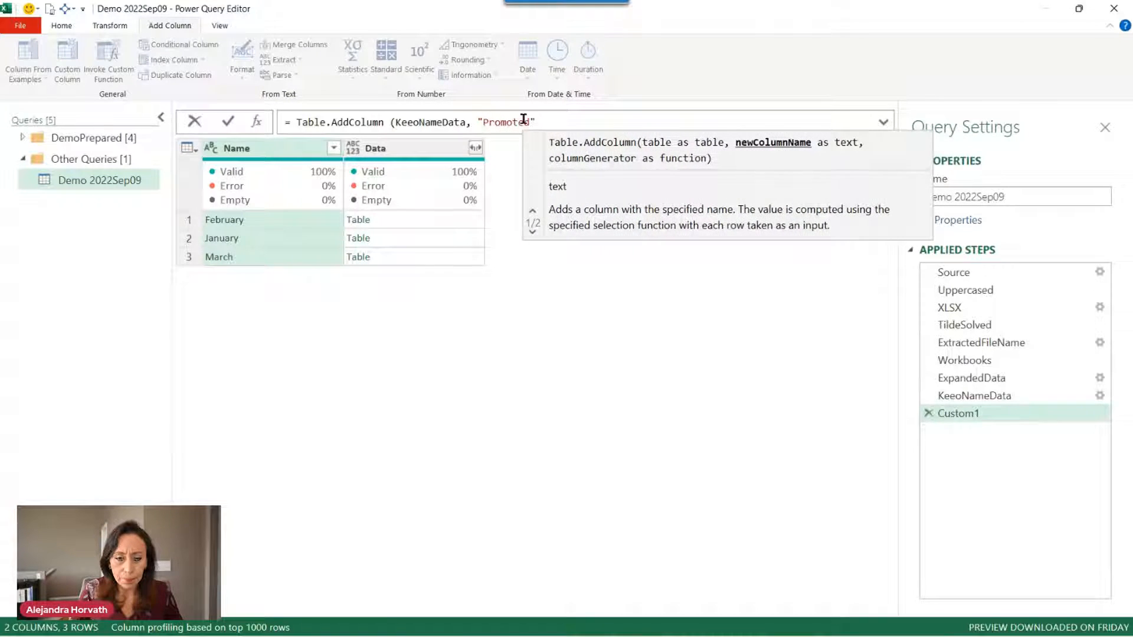
pyautogui.write(' Header')
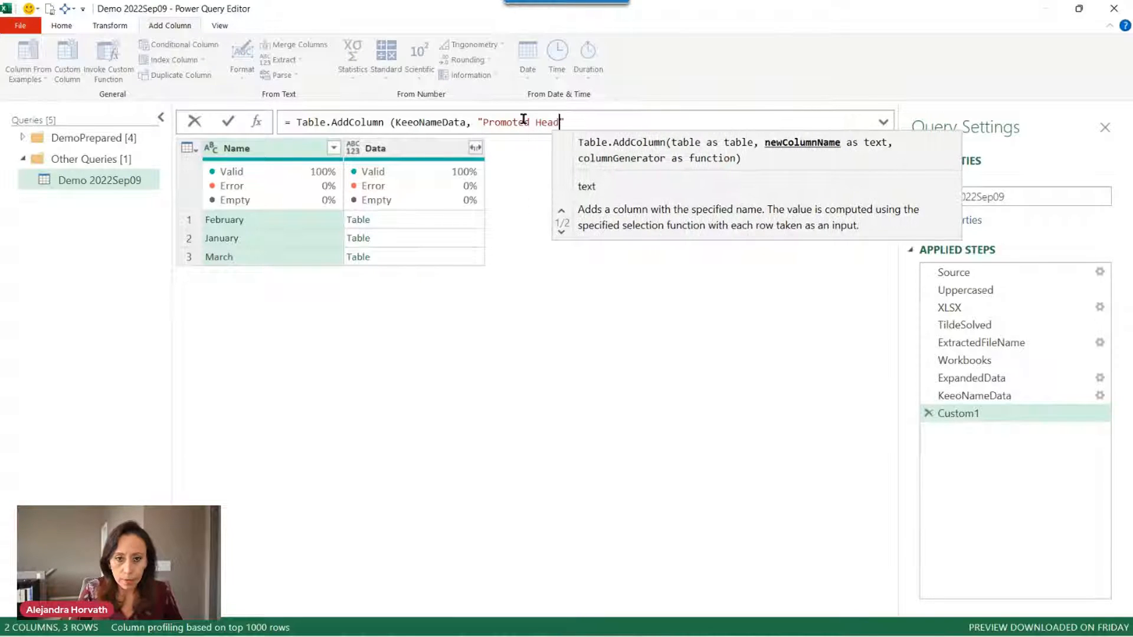
pyautogui.write('s')
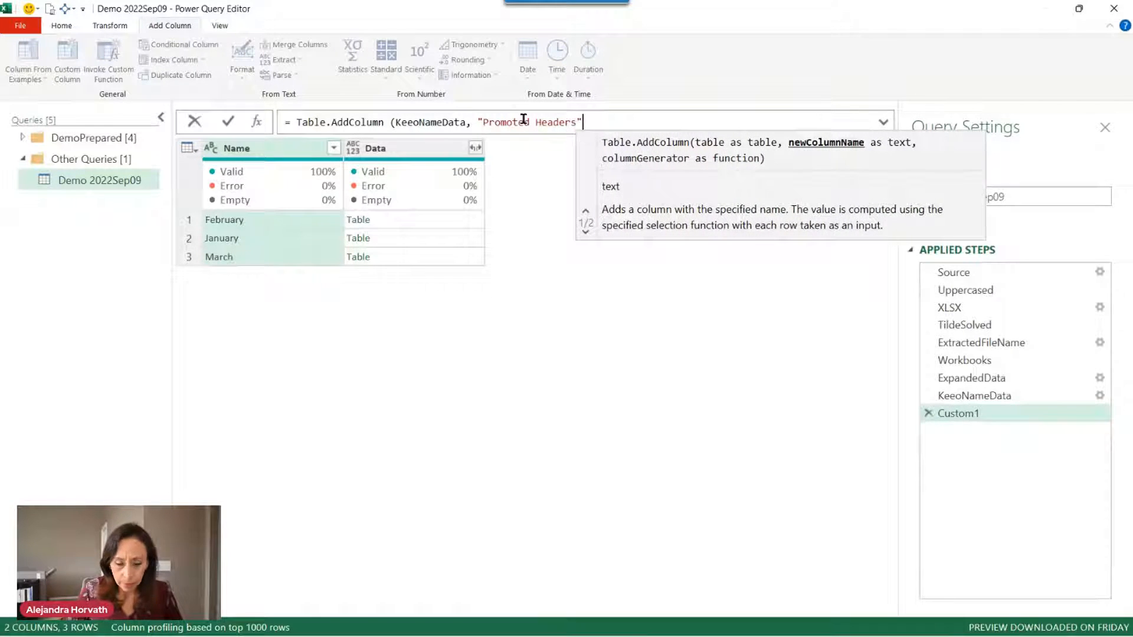
pyautogui.write('", ')
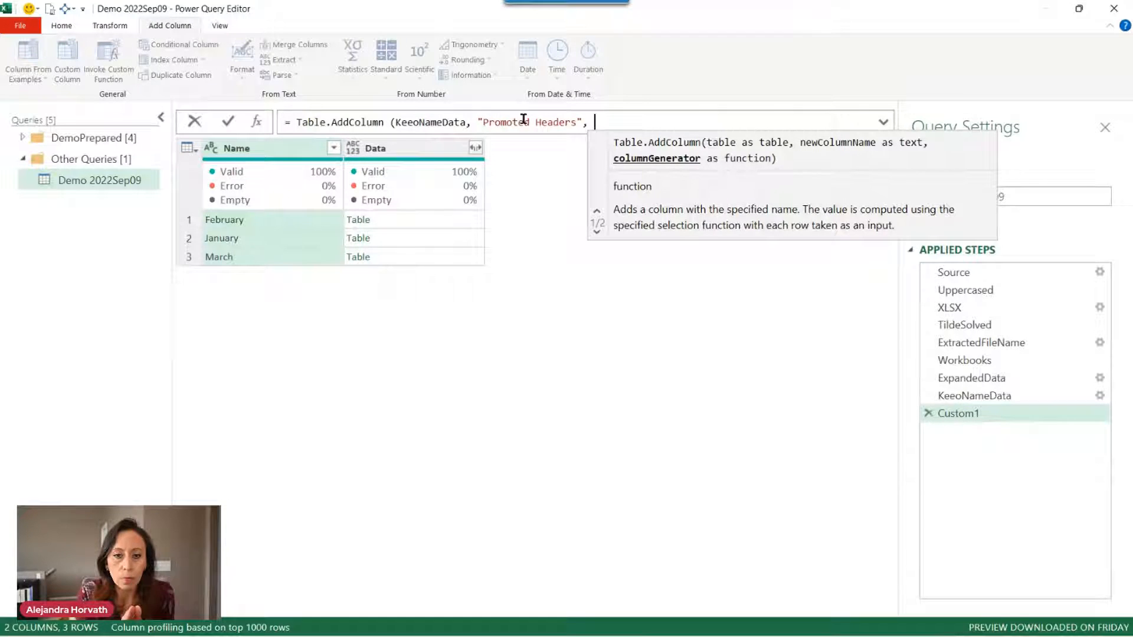
pyautogui.write('each [')
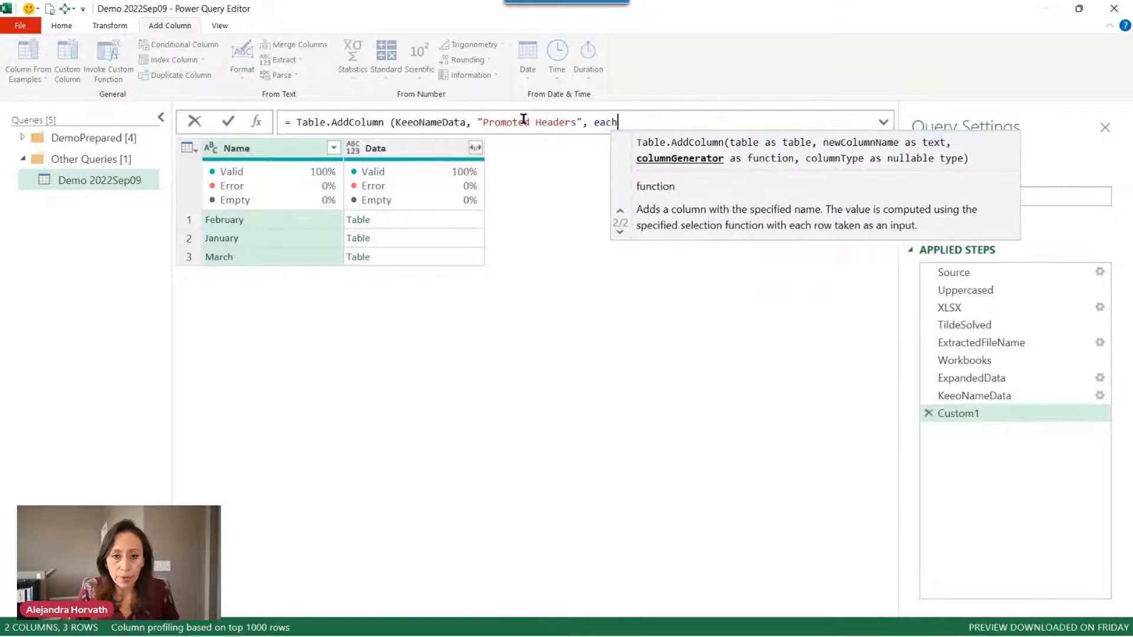
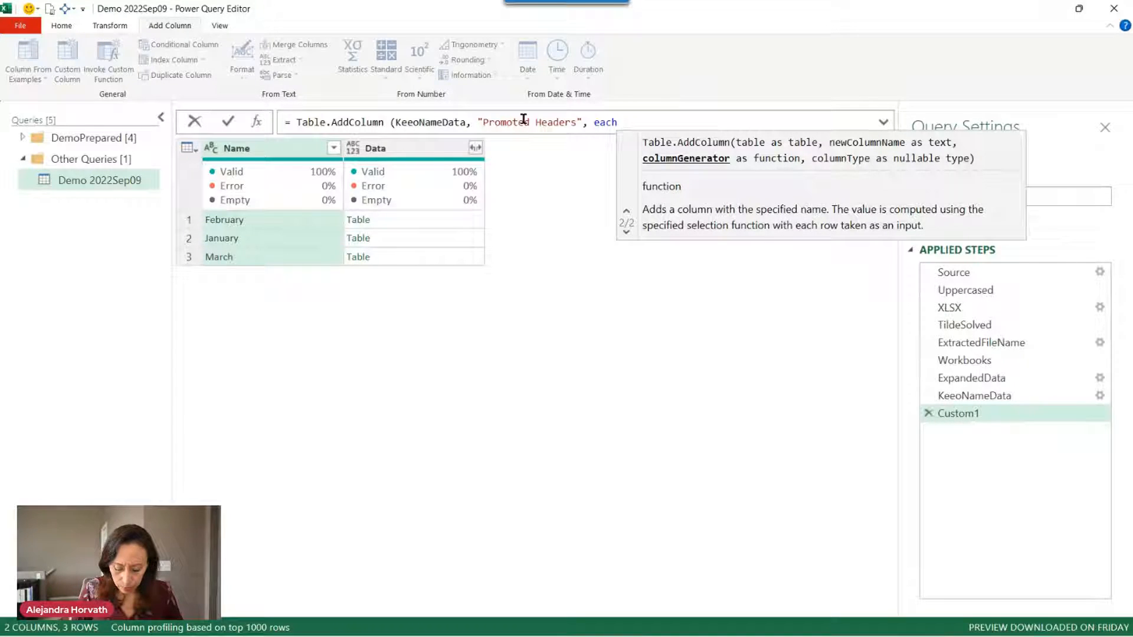
# Finish the formula with each Table.Skip([Data],1) to create the Promoted Headers column.
pyautogui.write('[')
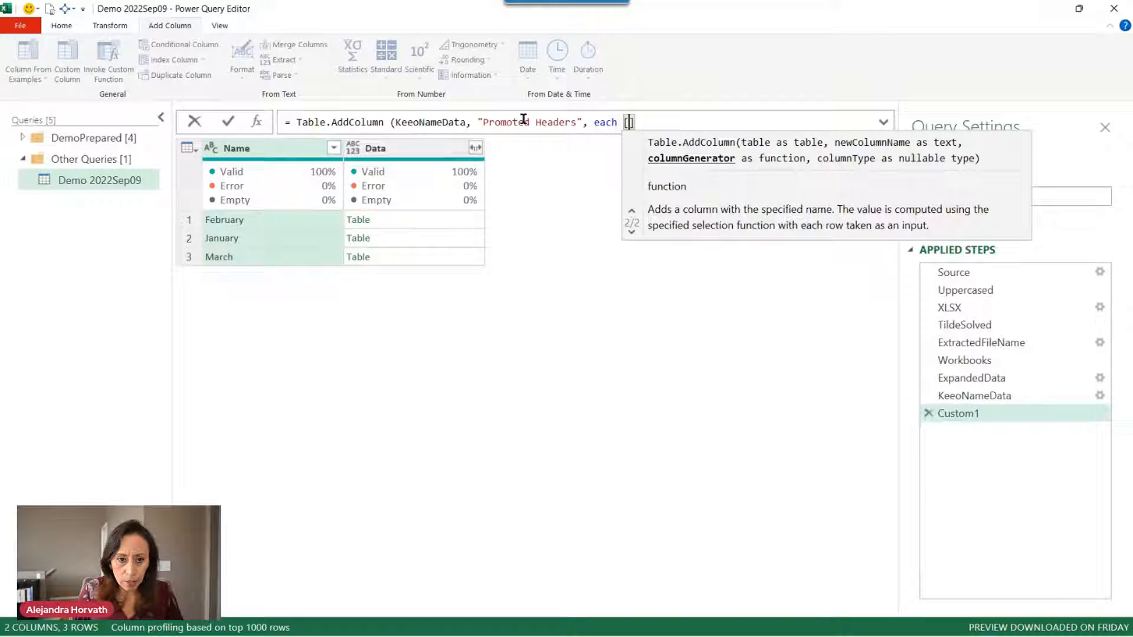
pyautogui.press('BackSpace')
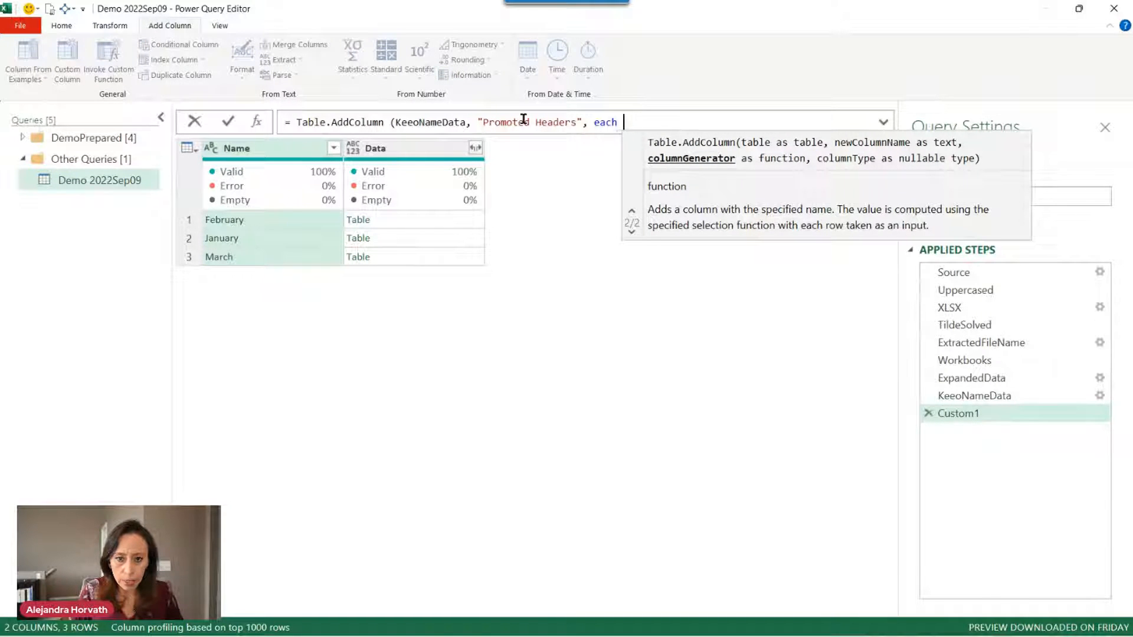
pyautogui.write('table')
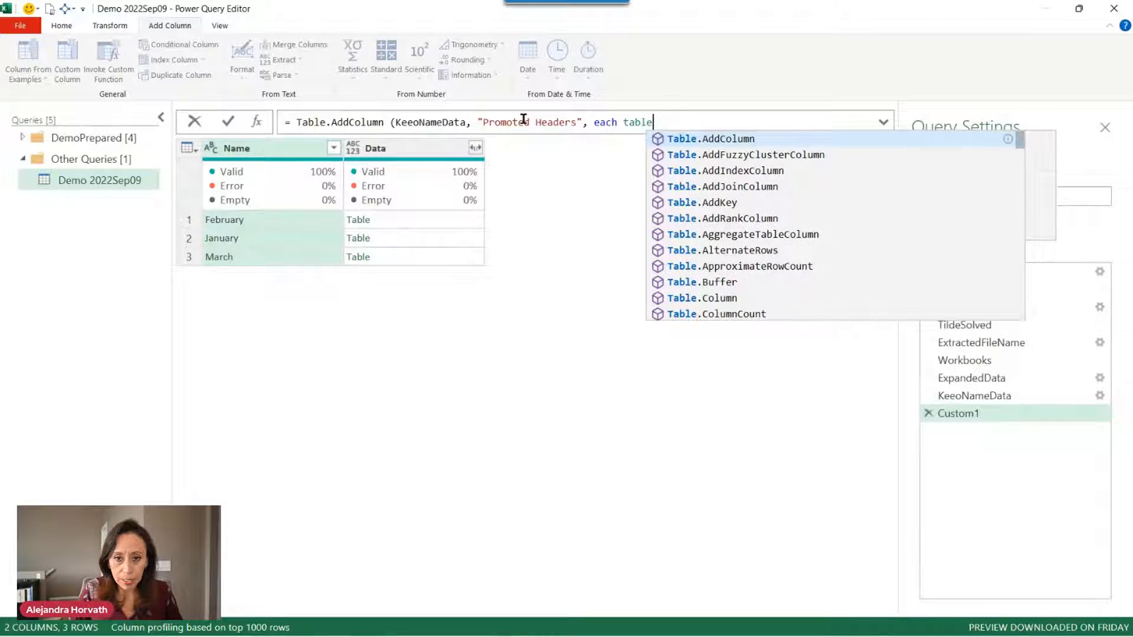
pyautogui.write('sk')
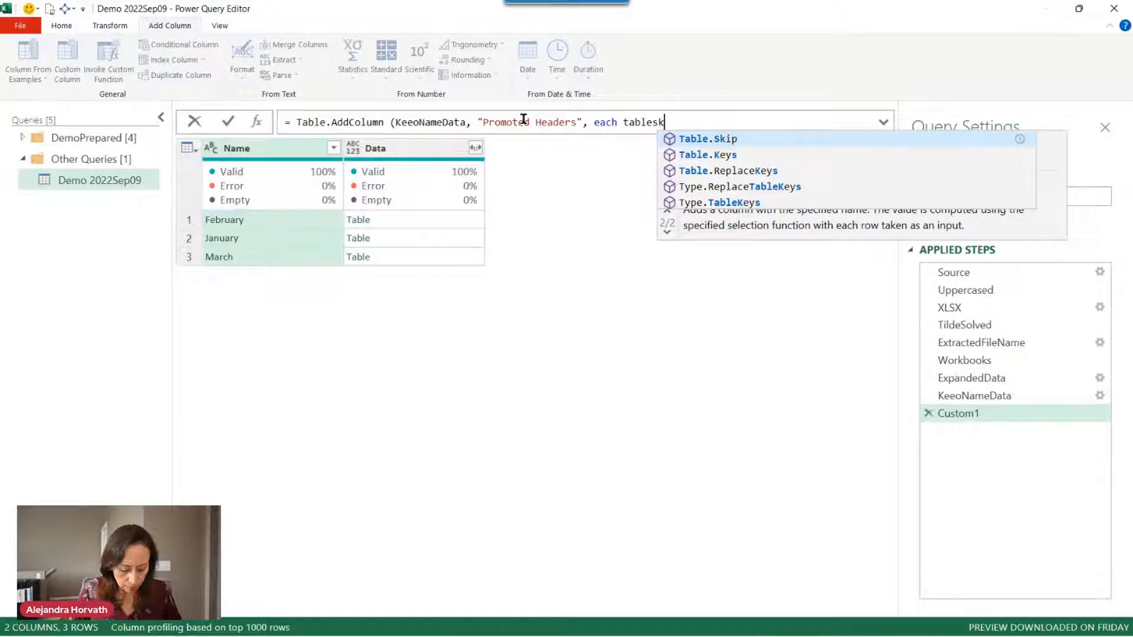
pyautogui.press('Tab')
pyautogui.write('(')
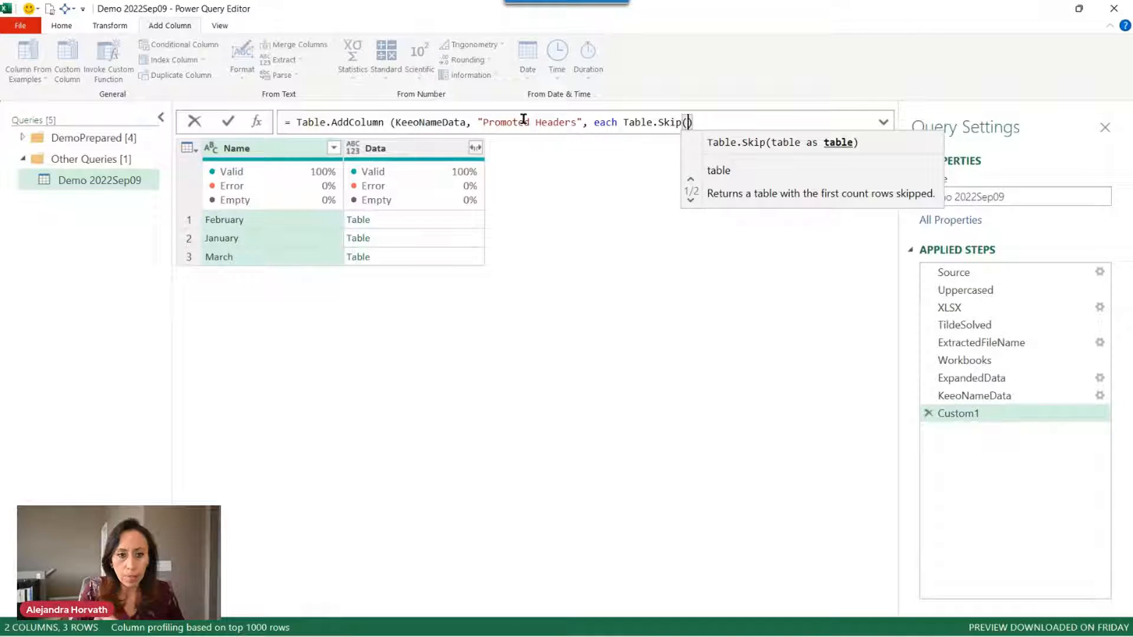
pyautogui.write('[Data')
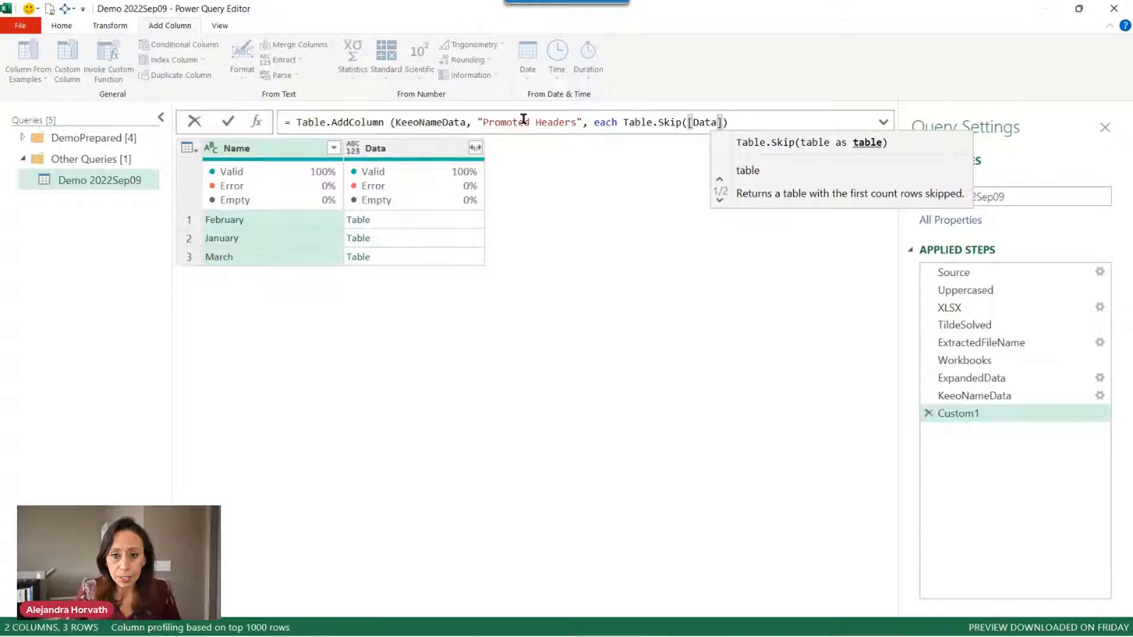
pyautogui.write(']')
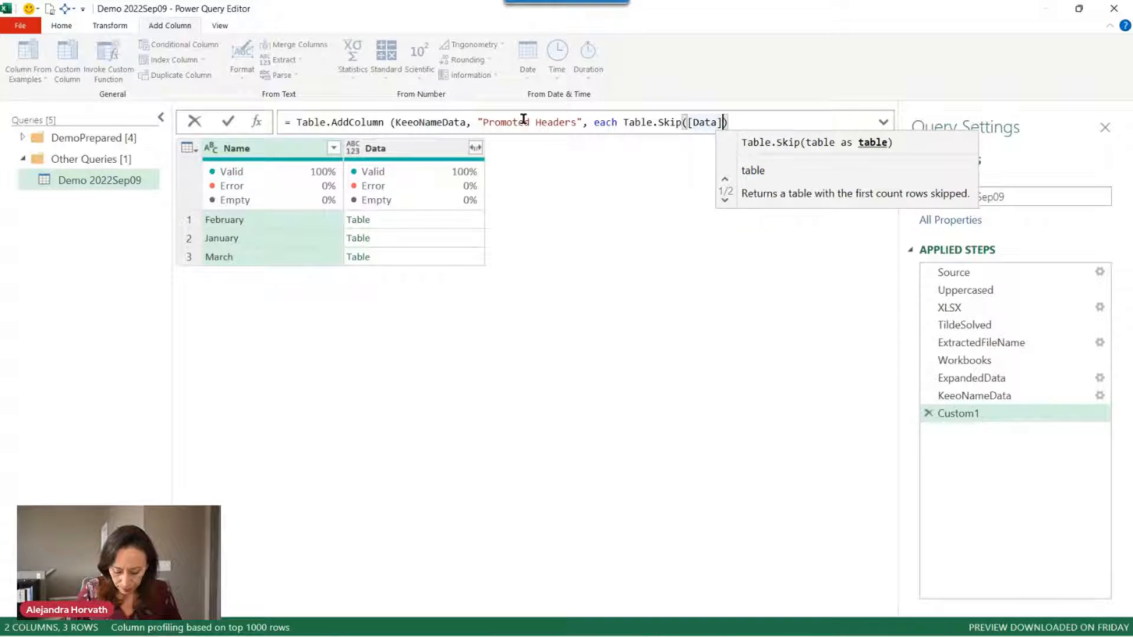
pyautogui.write(',')
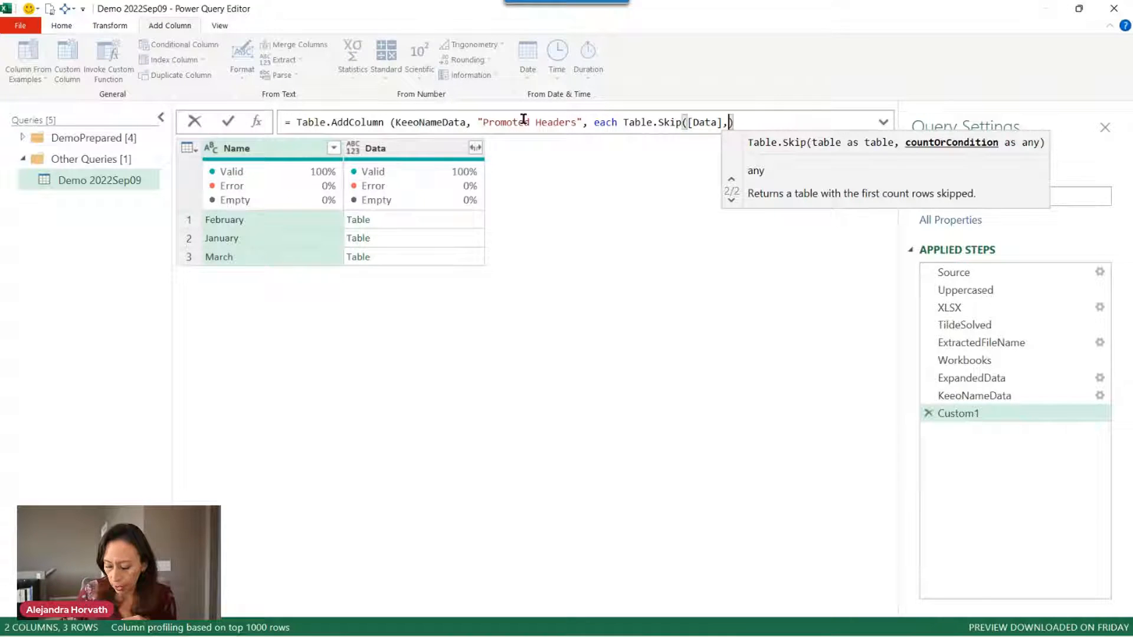
pyautogui.write('1')
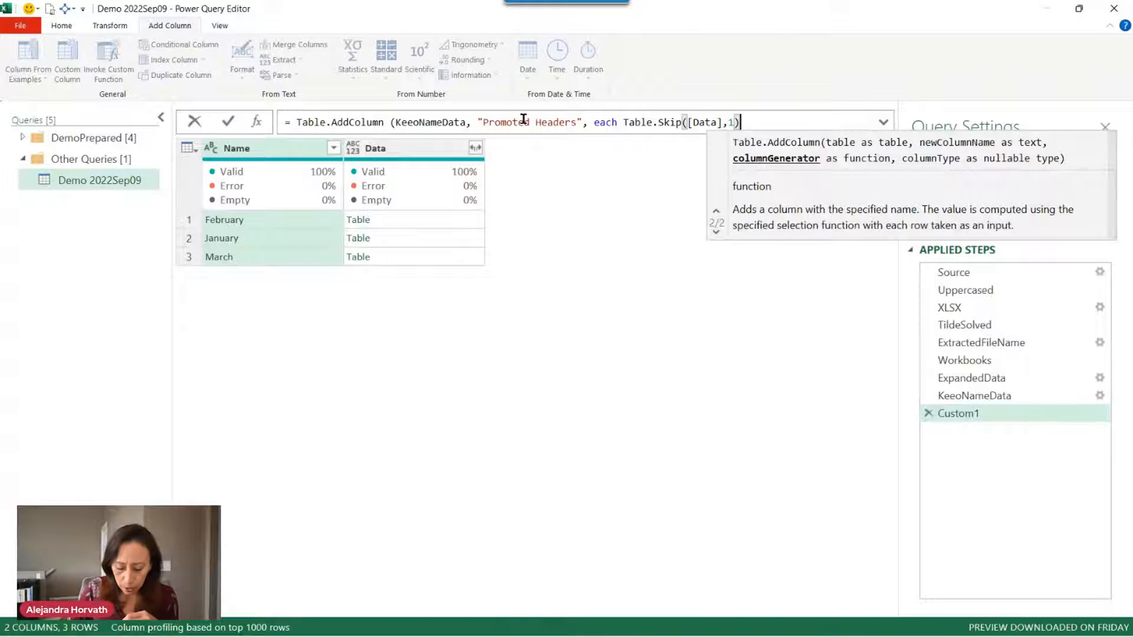
pyautogui.press('Return')
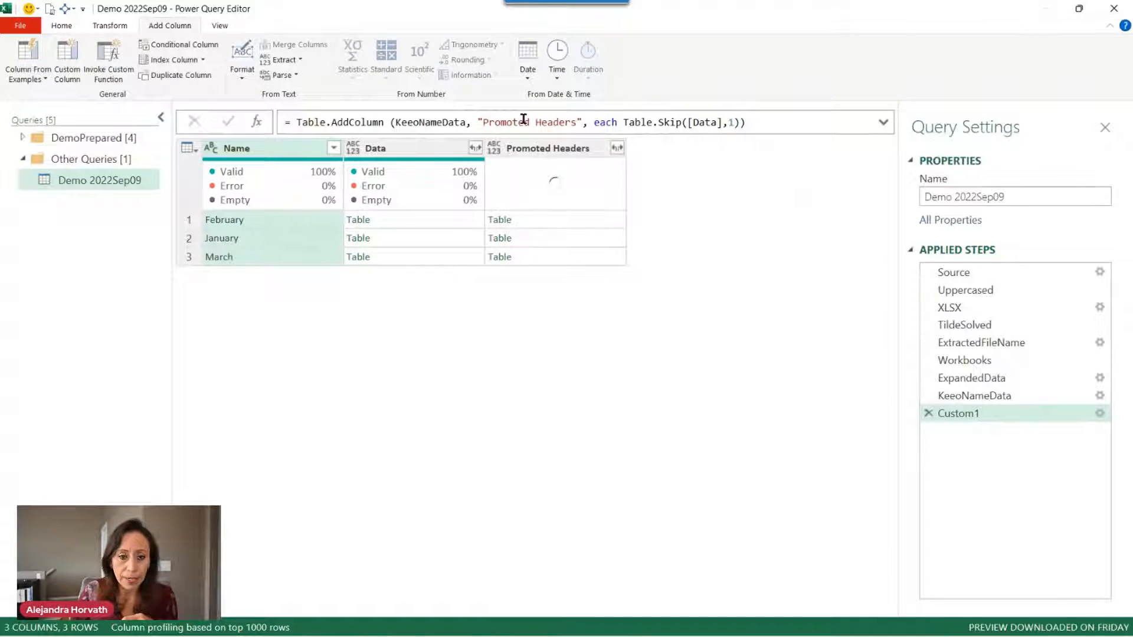
# Compare February's Promoted Headers preview with its Data table, then mark Table.Skip in the formula.
pyautogui.click(579, 220)
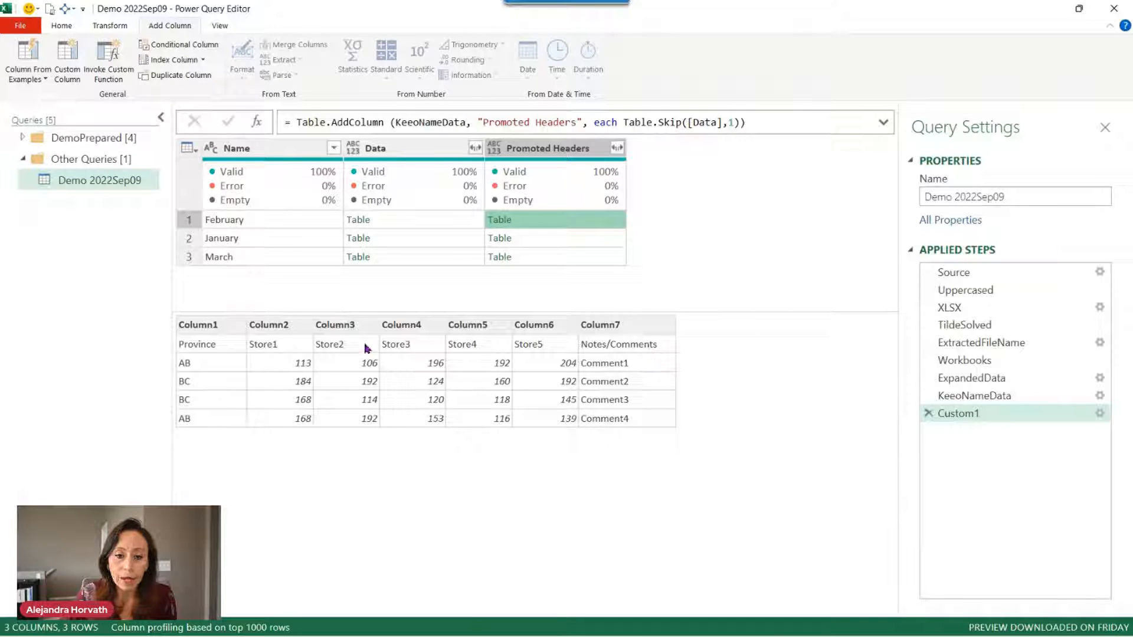
pyautogui.click(464, 224)
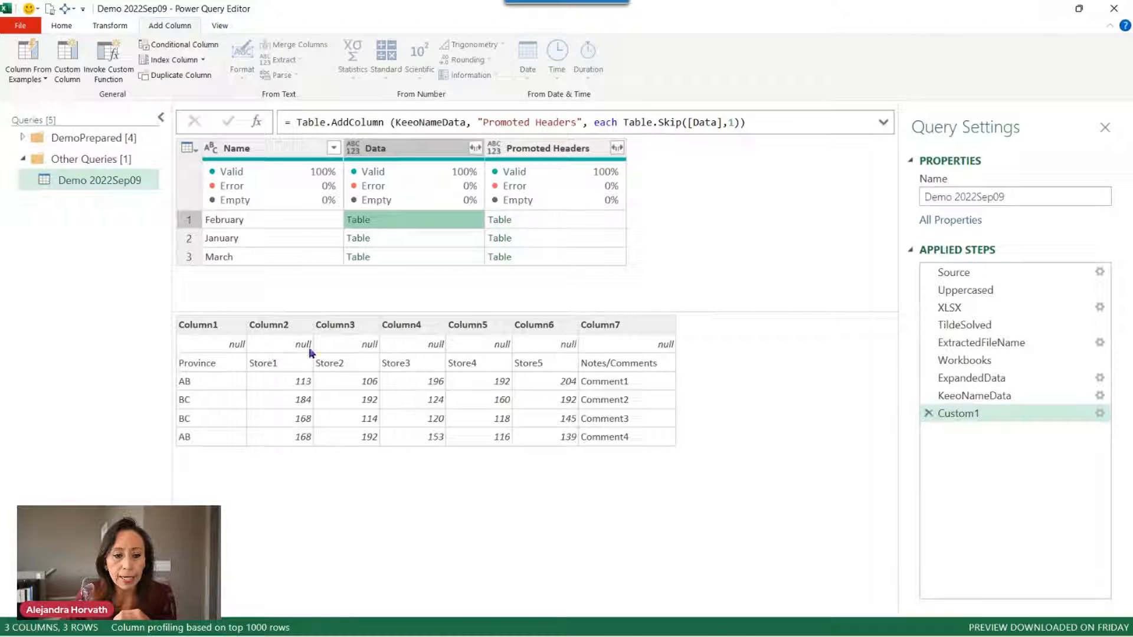
pyautogui.click(604, 220)
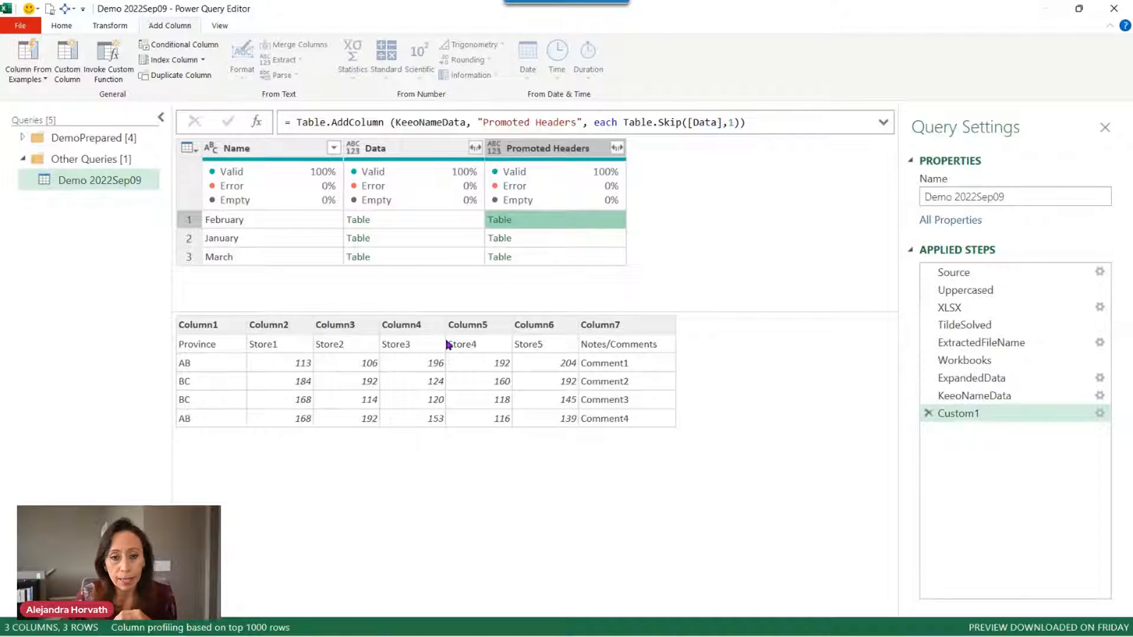
pyautogui.moveTo(624, 122); pyautogui.dragTo(743, 122)
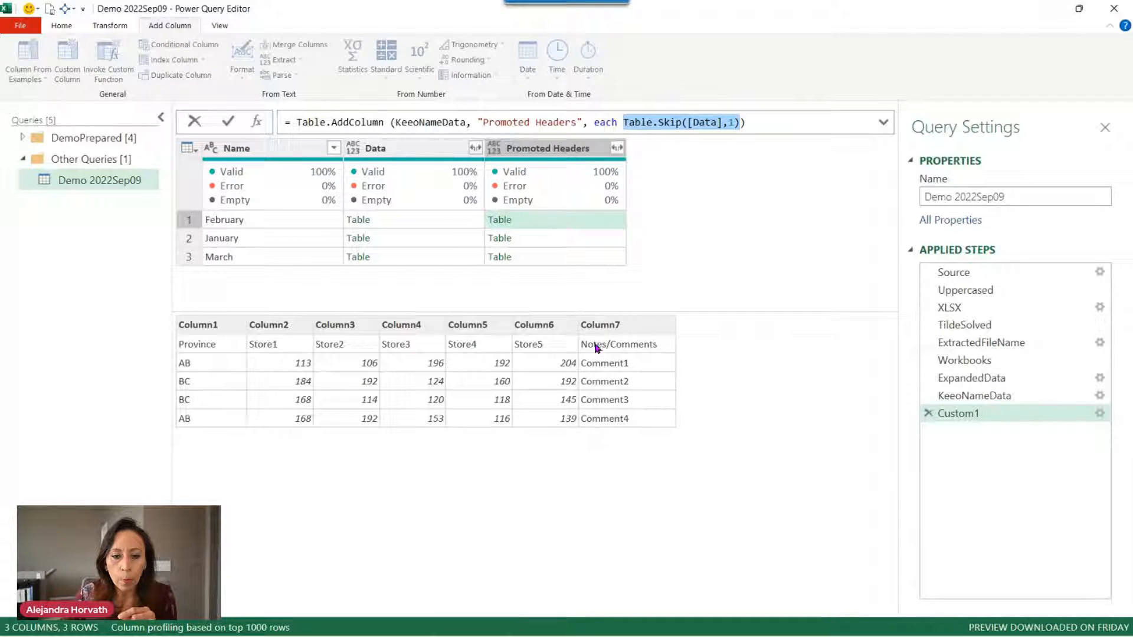
pyautogui.click(623, 122)
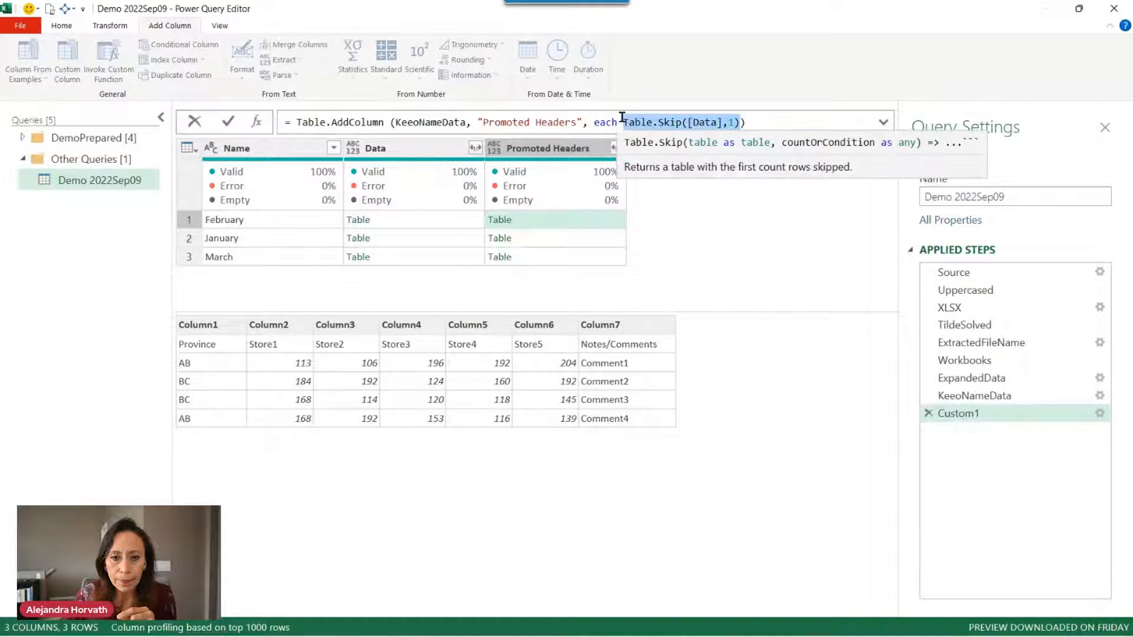
pyautogui.moveTo(624, 122); pyautogui.dragTo(737, 122)
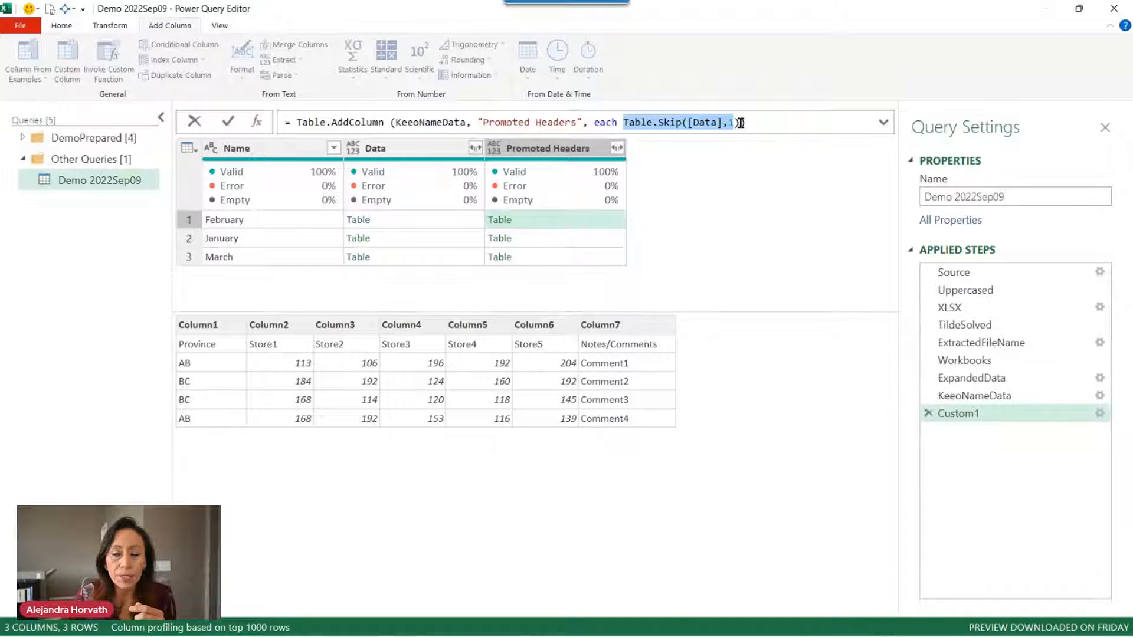
pyautogui.click(624, 121)
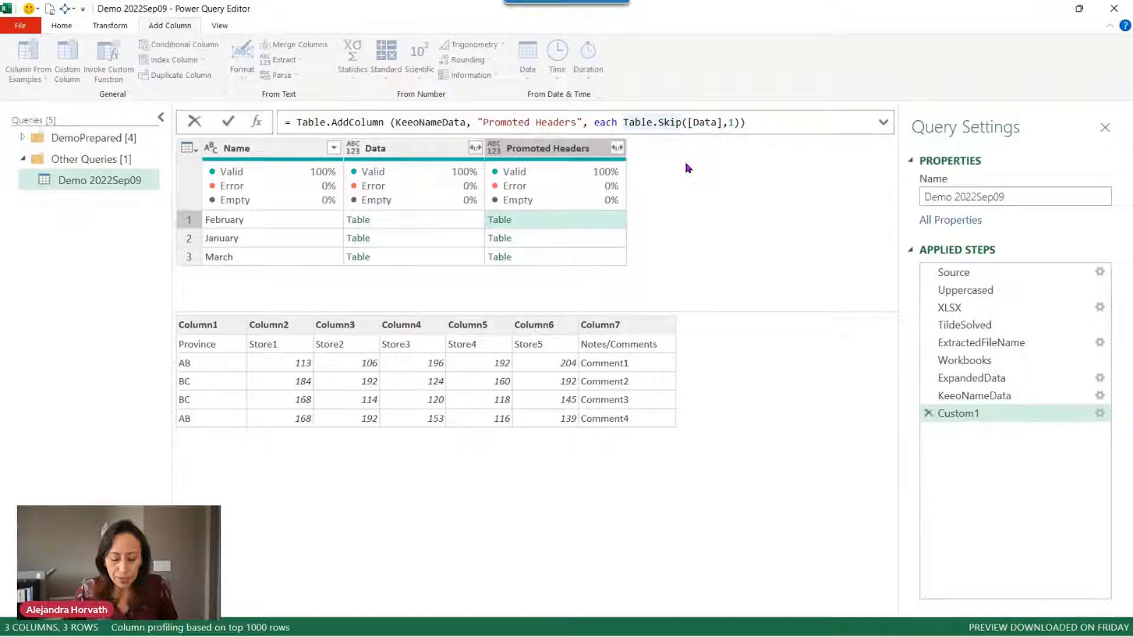
# Wrap the expression as Table.PromoteHeaders(Table.Skip([Data],1)) and preview February's promoted-headers table.
pyautogui.write('table')
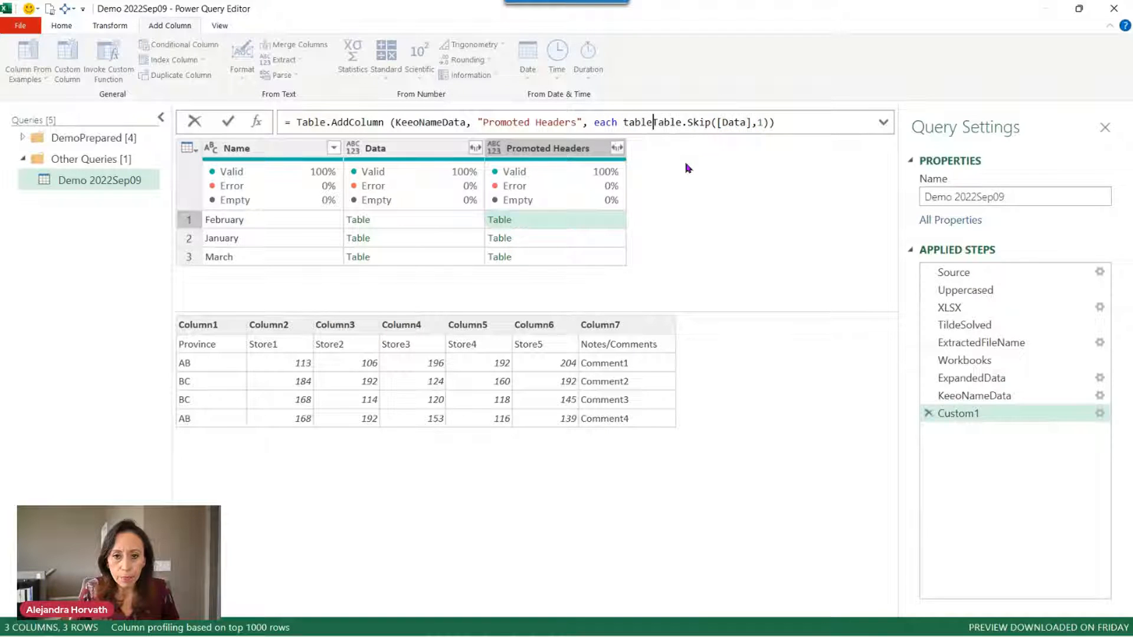
pyautogui.write('pro')
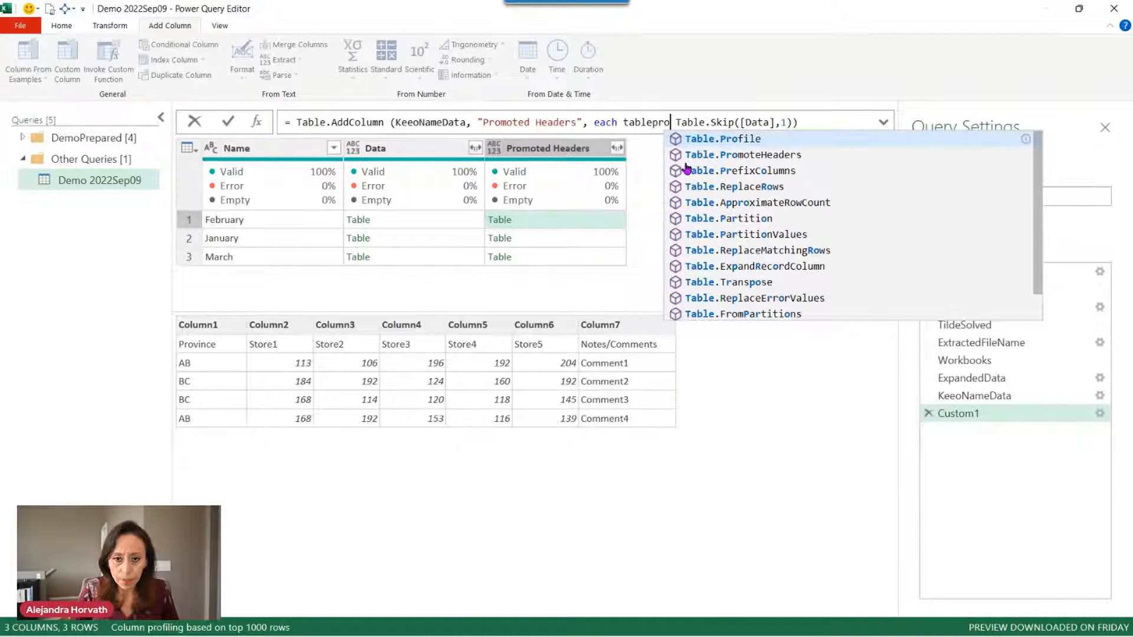
pyautogui.press('Down')
pyautogui.press('Tab')
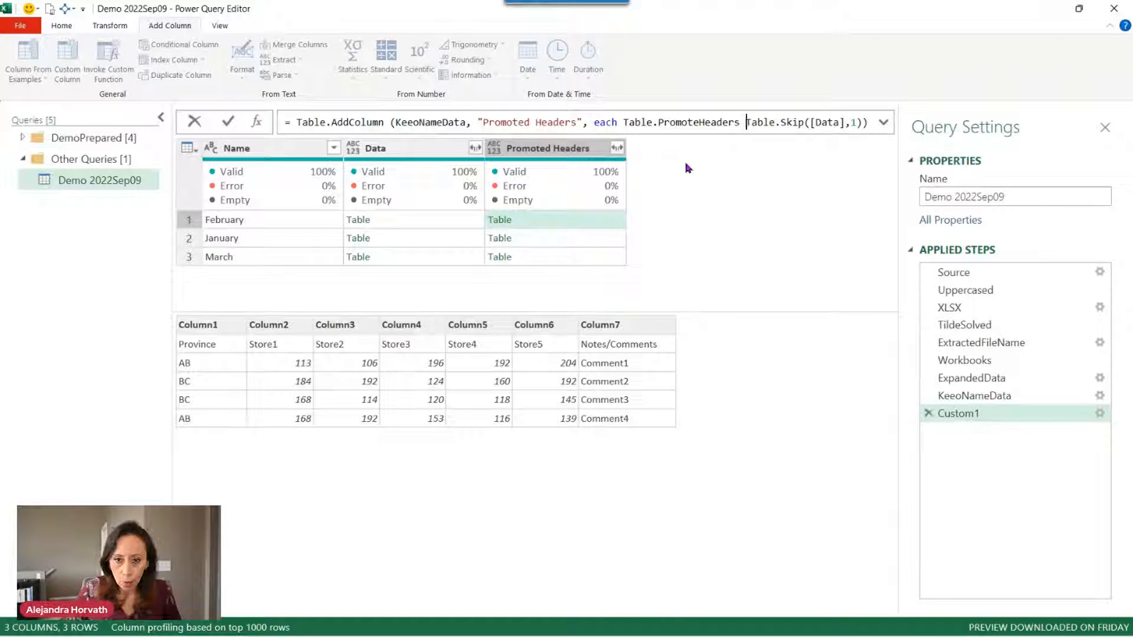
pyautogui.write('(')
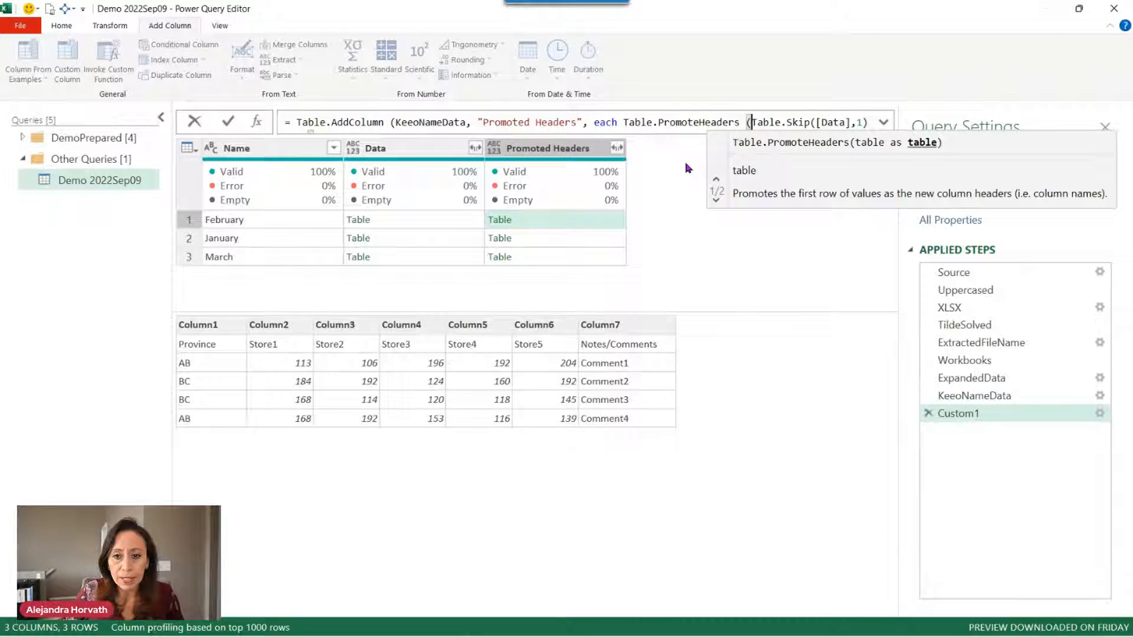
pyautogui.press('Right')
pyautogui.press('Right')
pyautogui.press('Right')
pyautogui.press('Right')
pyautogui.press('Right')
pyautogui.press('Right')
pyautogui.press('Right')
pyautogui.press('Right')
pyautogui.press('Right')
pyautogui.press('Right')
pyautogui.press('Right')
pyautogui.press('End')
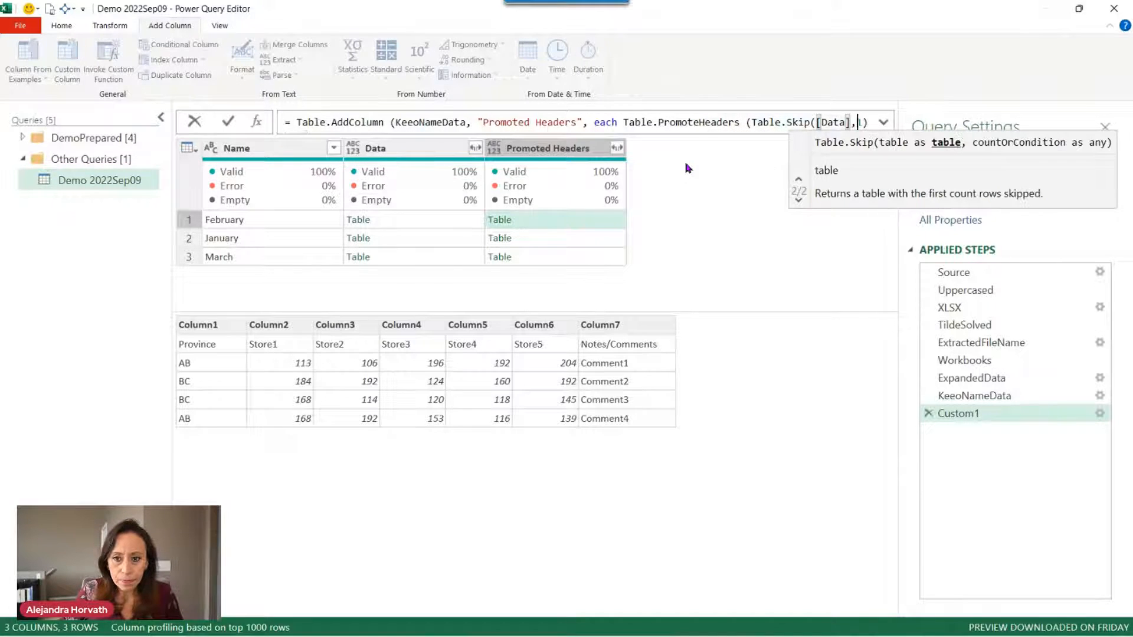
pyautogui.write(')')
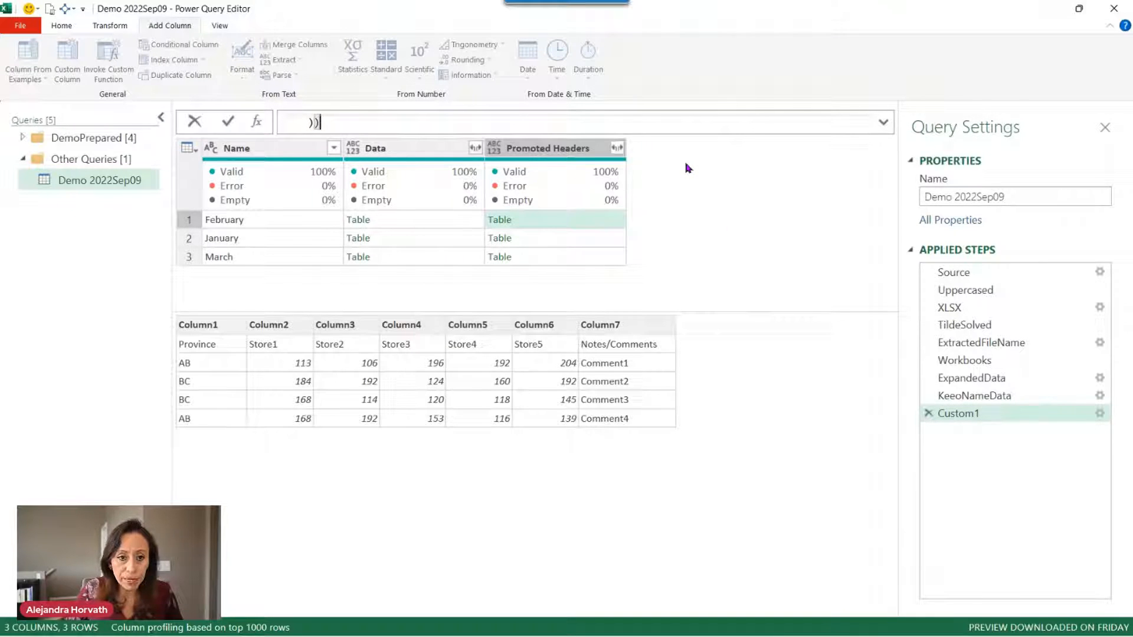
pyautogui.press('Return')
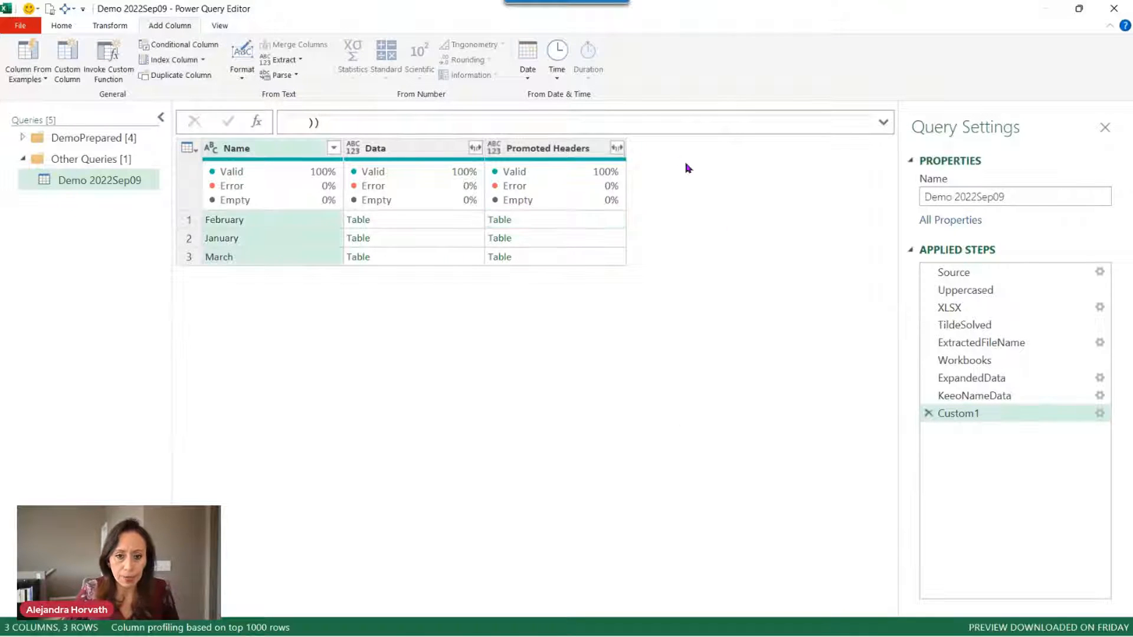
pyautogui.click(612, 221)
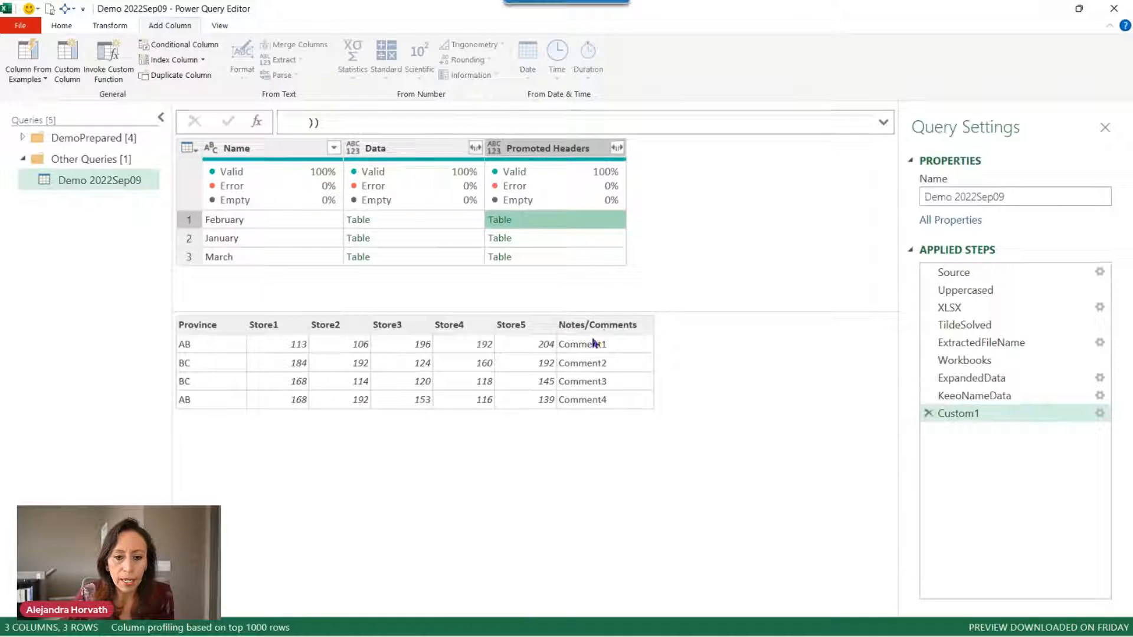
pyautogui.click(598, 224)
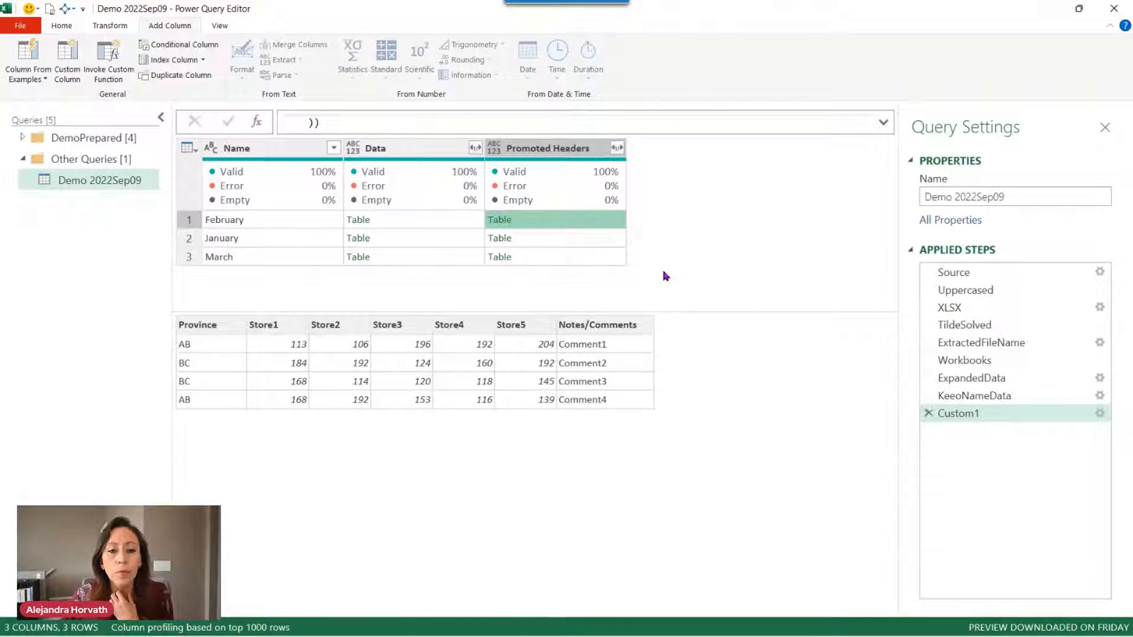
# Rename the Custom1 step to PromotedHeaders.
pyautogui.click(1007, 416)
pyautogui.click(1010, 417)
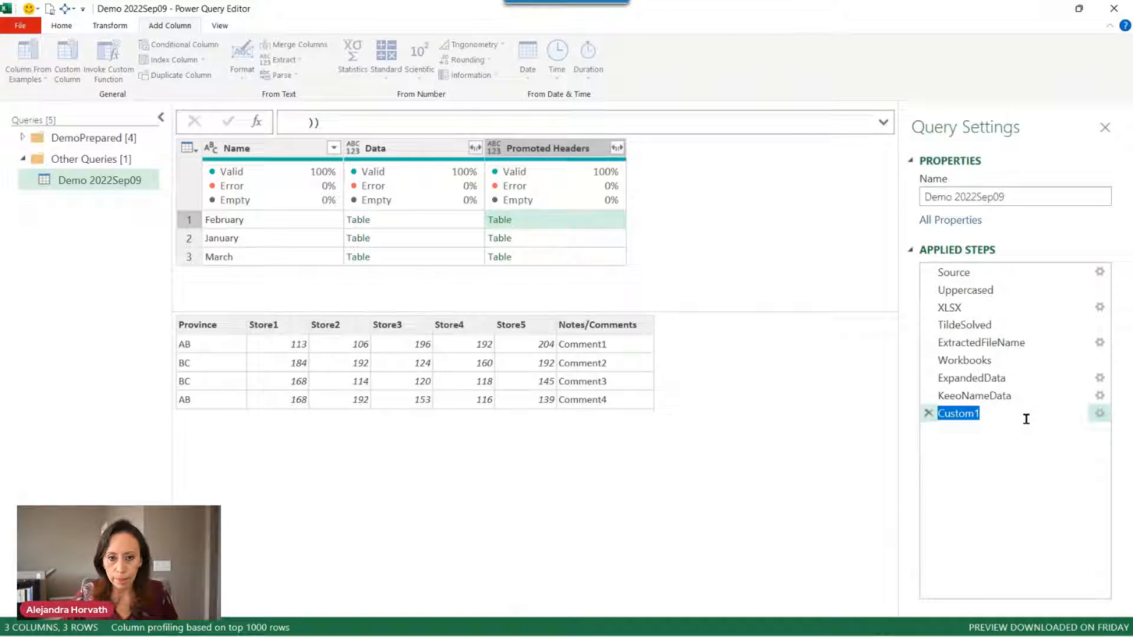
pyautogui.write('Pro')
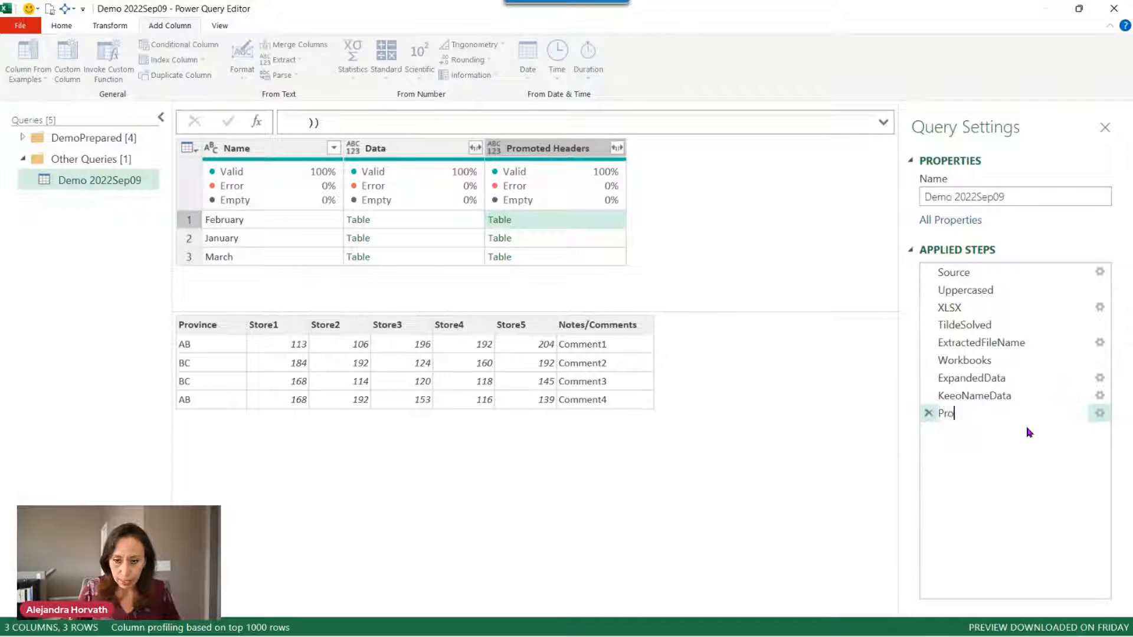
pyautogui.write('motedHea')
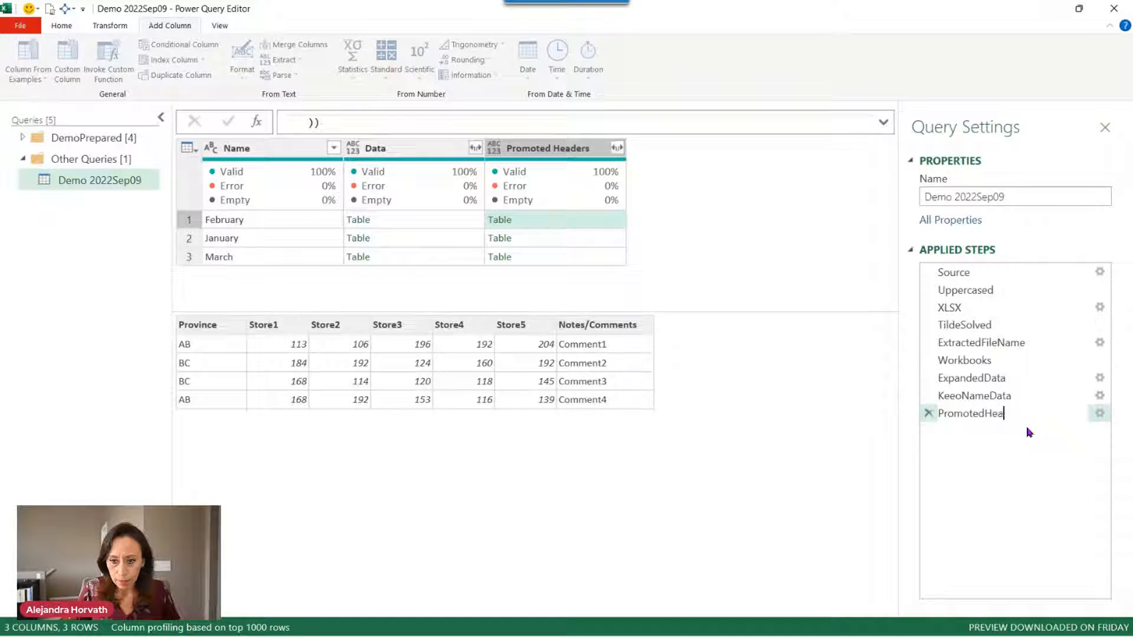
pyautogui.write('ders')
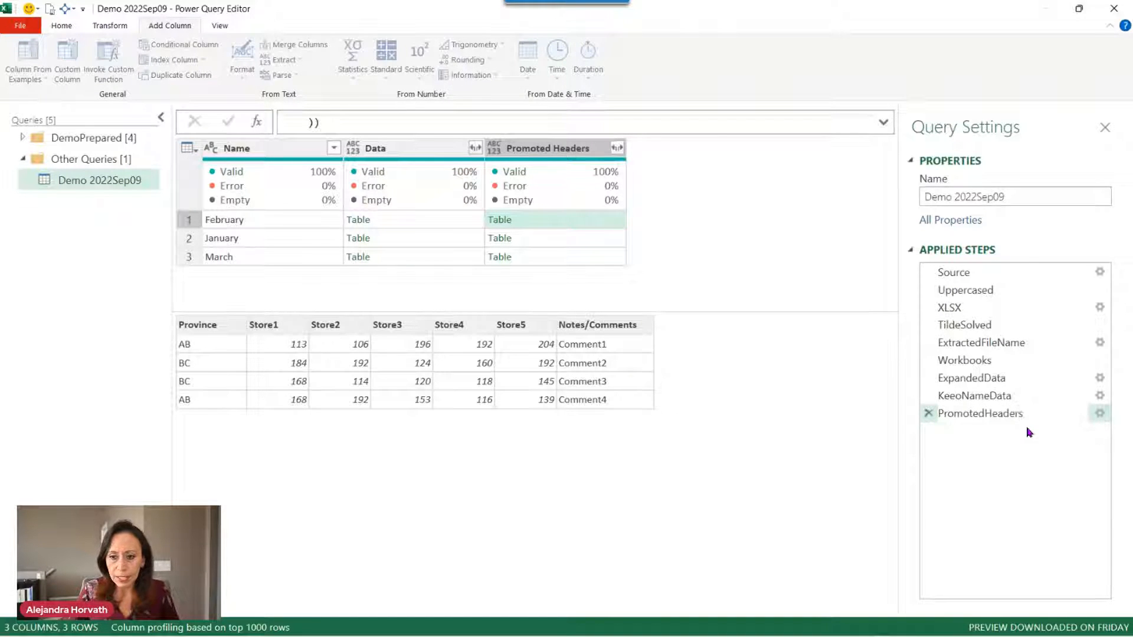
pyautogui.press('Return')
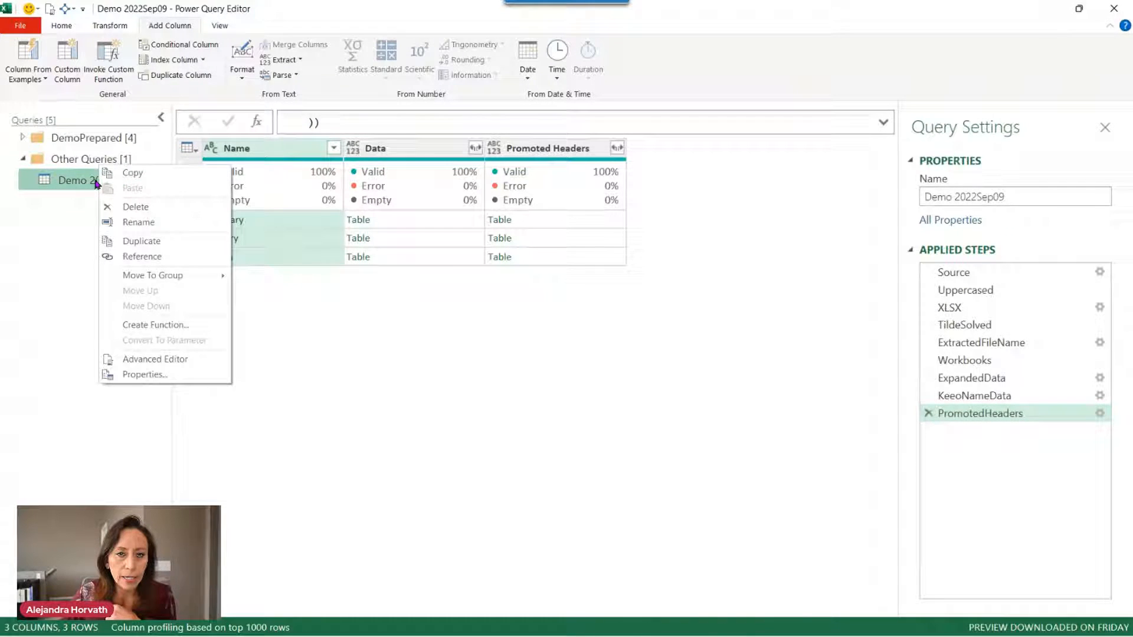
# Duplicate the Demo 2022Sep09 query and name the copy Demo 2022Sep09 B.
pyautogui.click(124, 246)
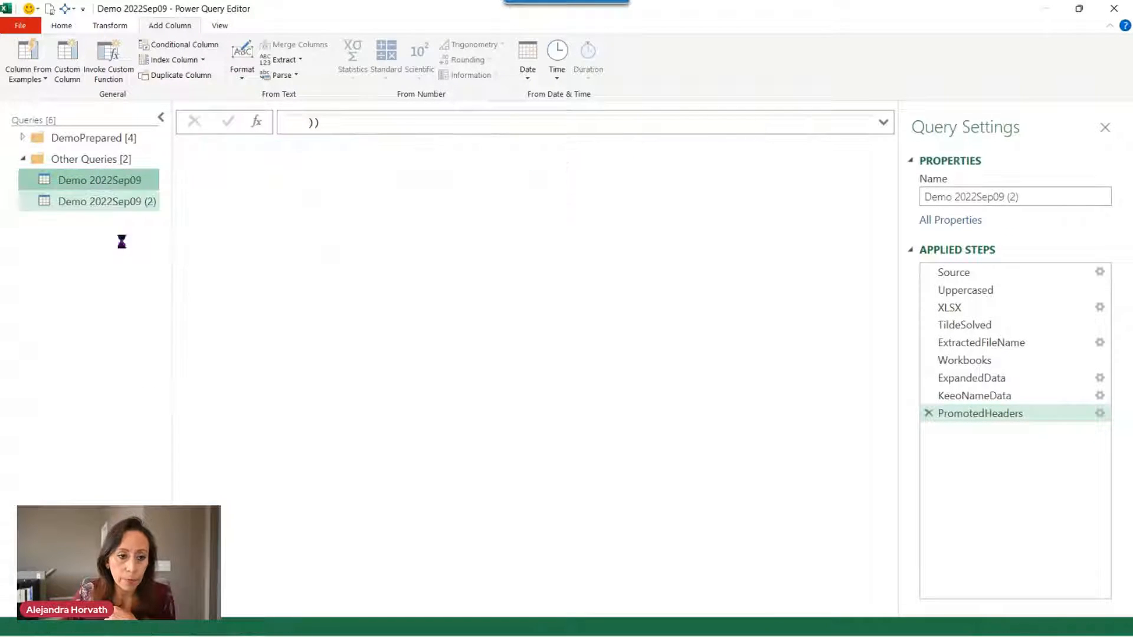
pyautogui.doubleClick(143, 202)
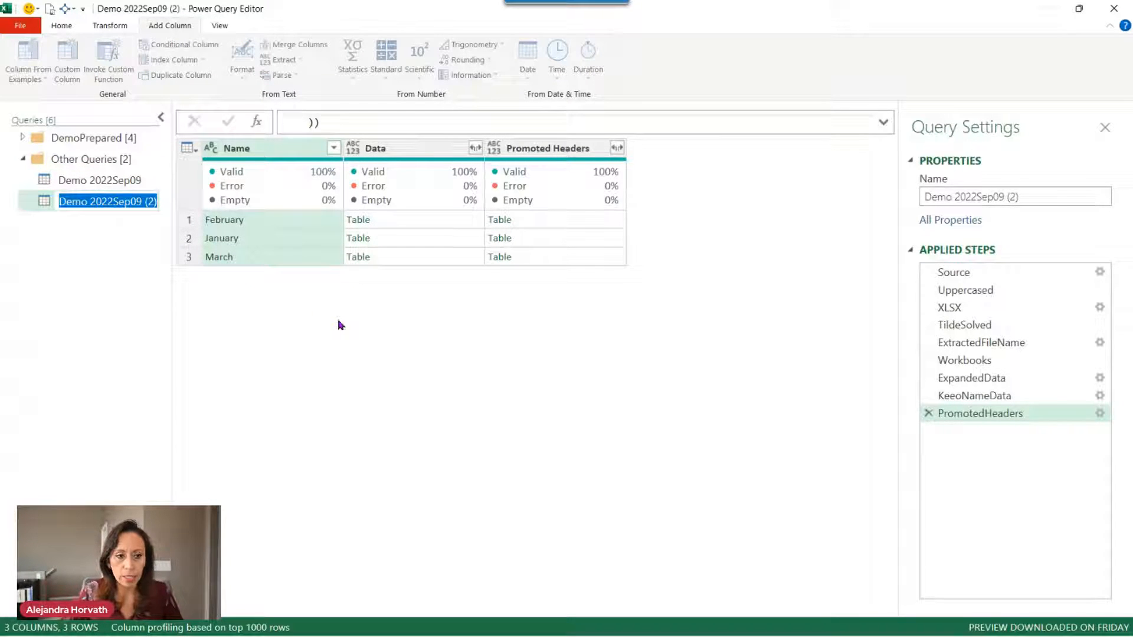
pyautogui.press('End')
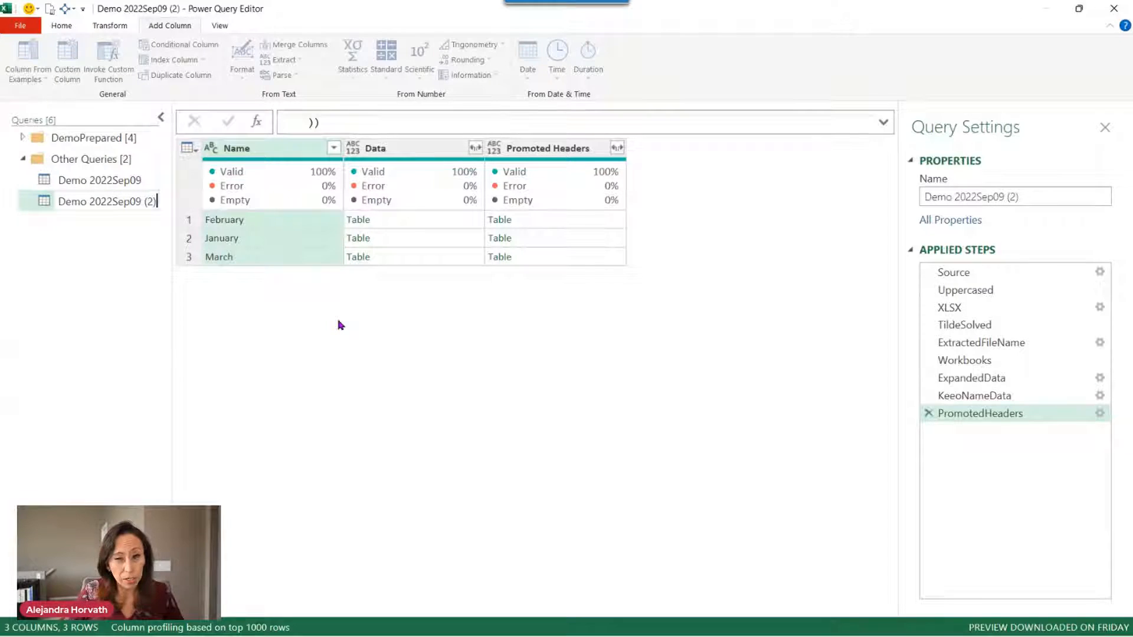
pyautogui.press('BackSpace')
pyautogui.press('BackSpace')
pyautogui.press('BackSpace')
pyautogui.press('BackSpace')
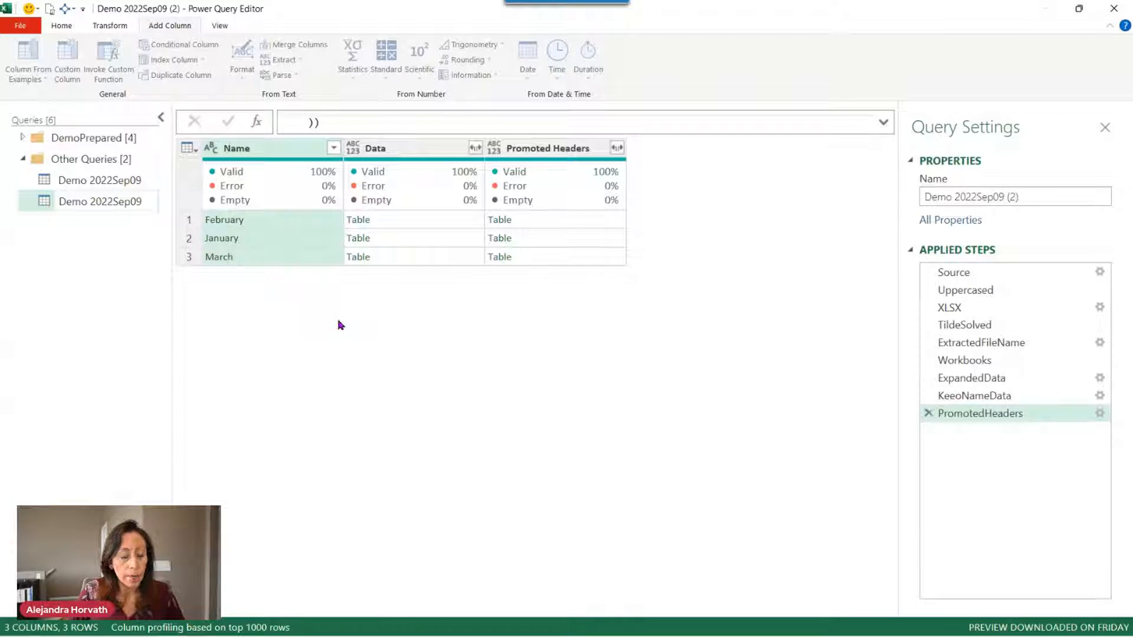
pyautogui.press('Return')
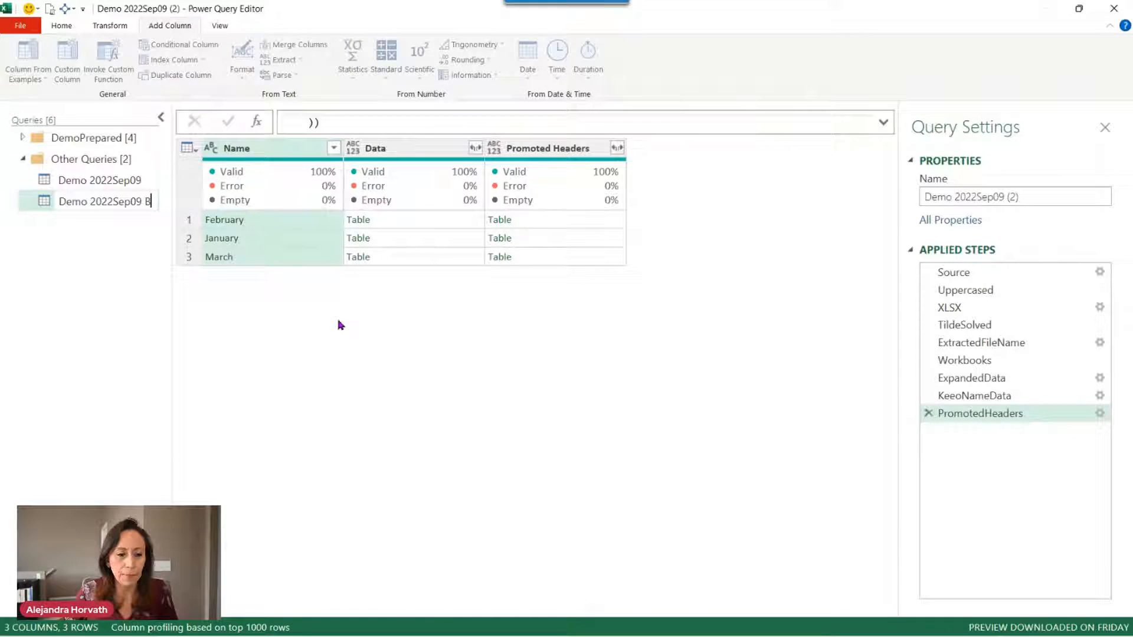
pyautogui.press('Return')
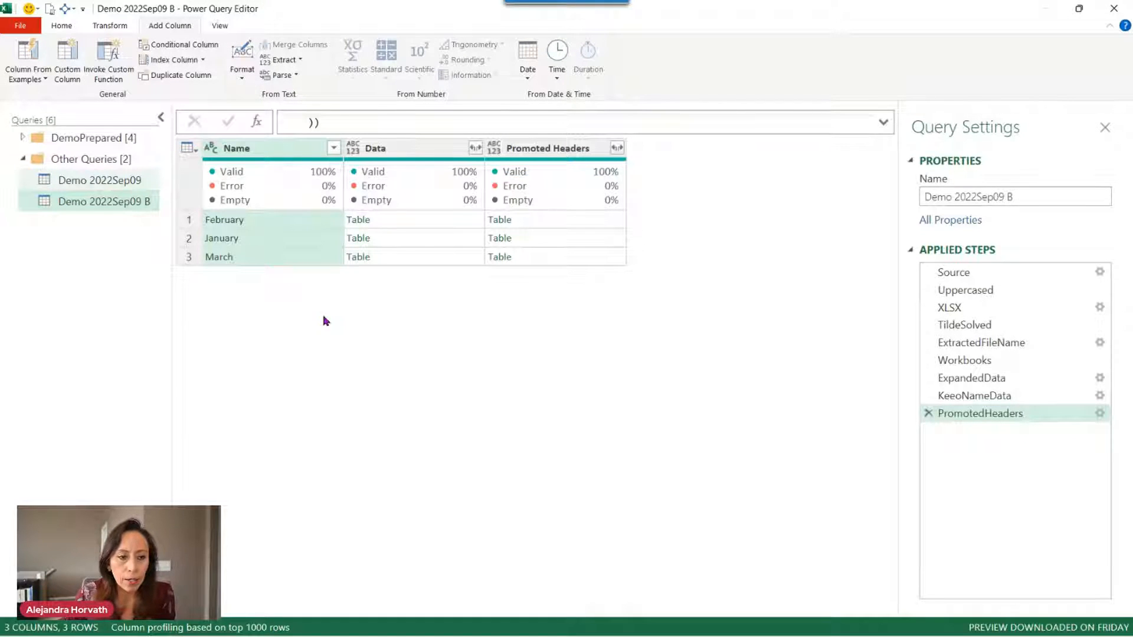
# Rename the original query to Demo 2022Sep09 A and preview its February, January and March tables.
pyautogui.click(137, 182)
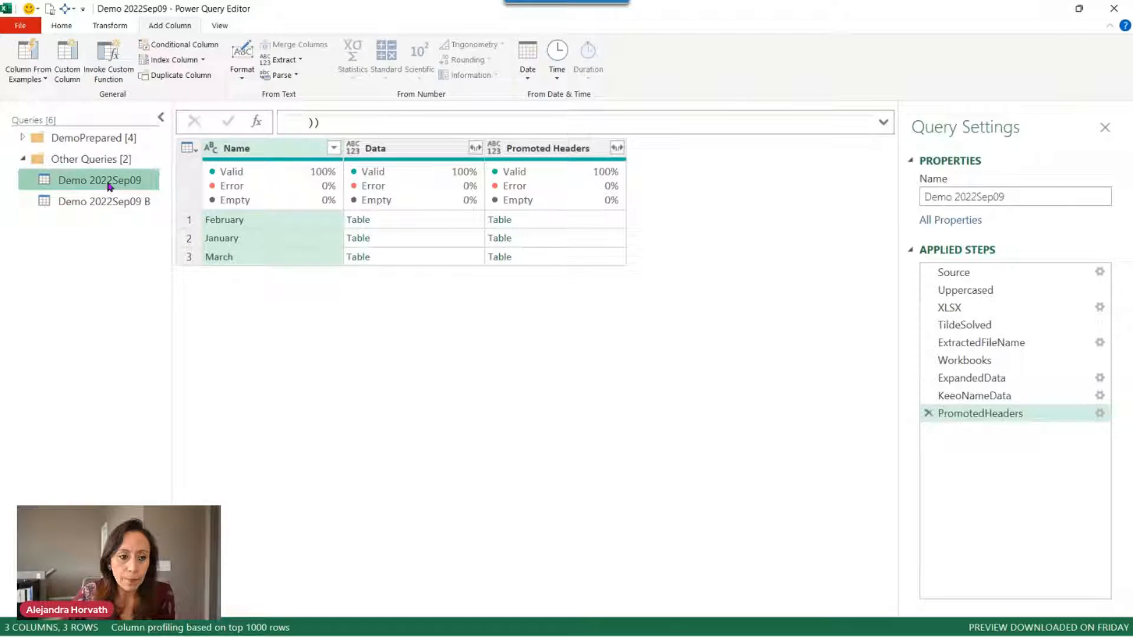
pyautogui.doubleClick(154, 183)
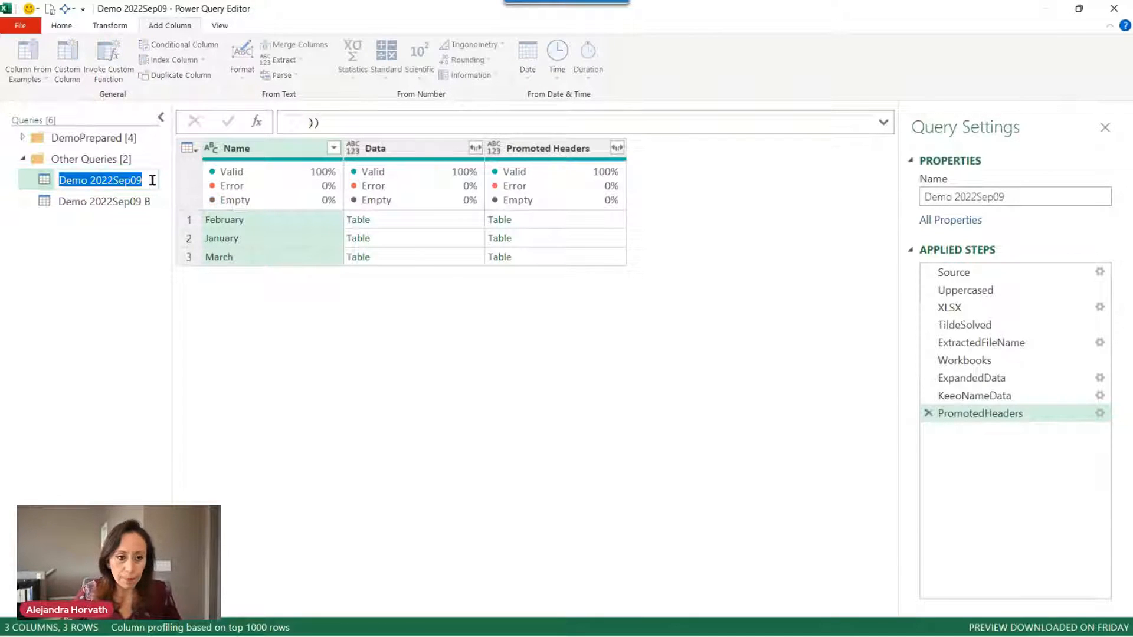
pyautogui.click(152, 180)
pyautogui.hotkey('ctrl', 'a')
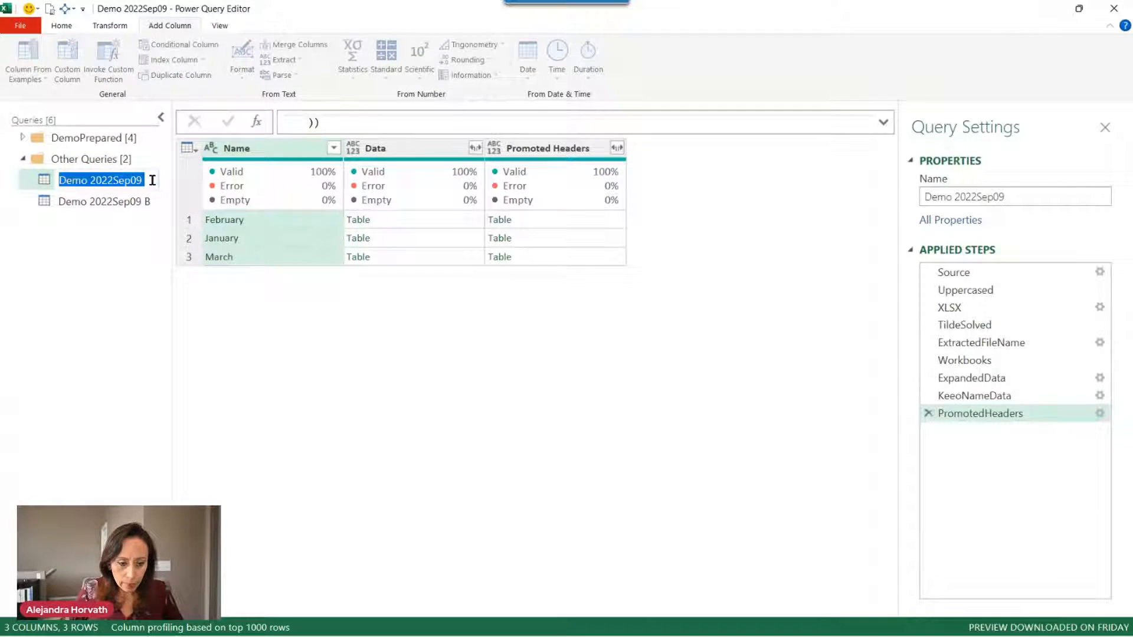
pyautogui.click(152, 180)
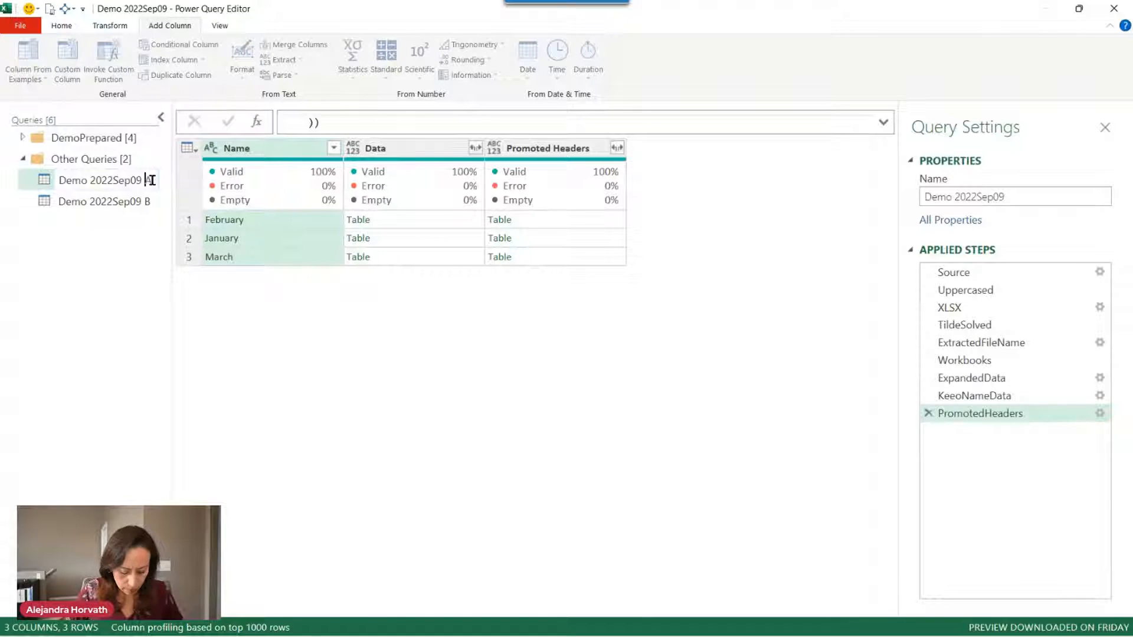
pyautogui.write('A')
pyautogui.press('Return')
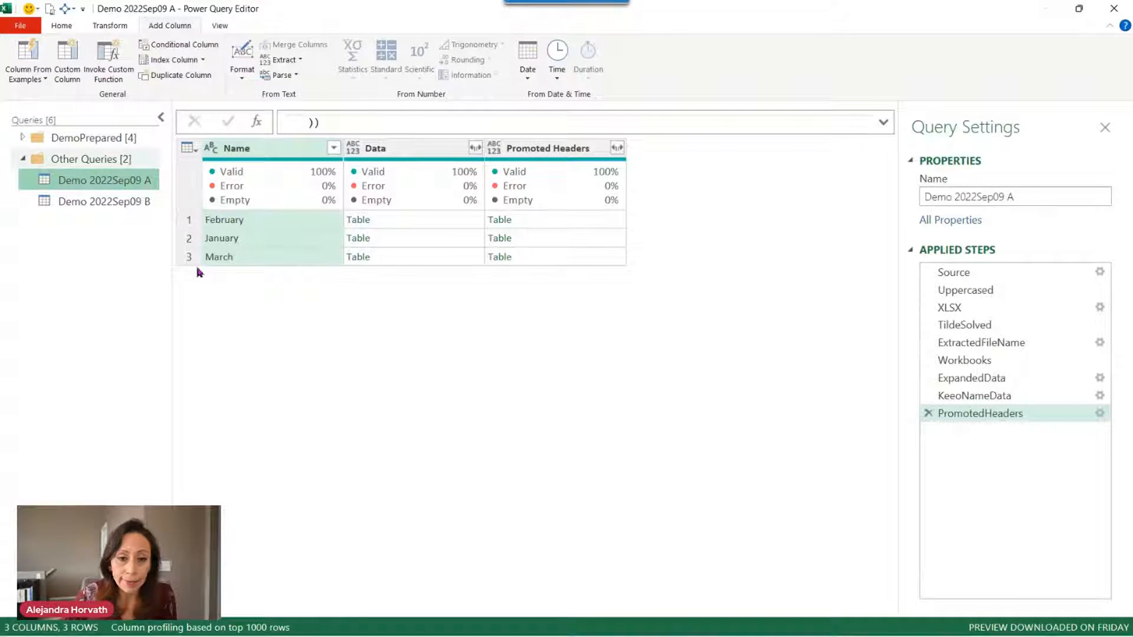
pyautogui.click(561, 222)
pyautogui.click(587, 239)
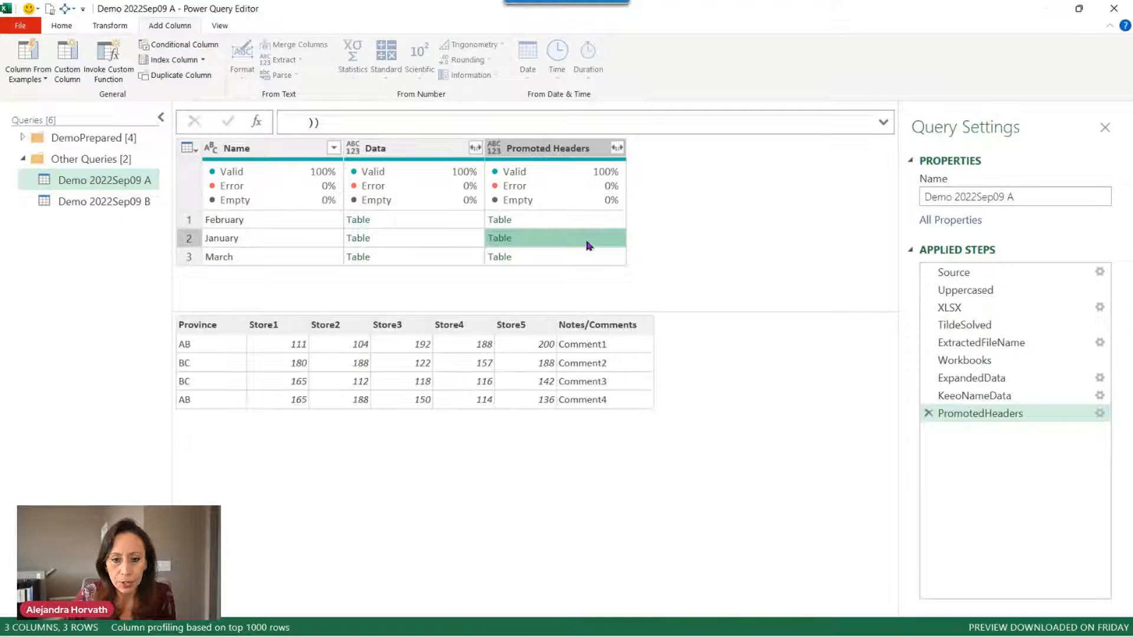
pyautogui.click(589, 254)
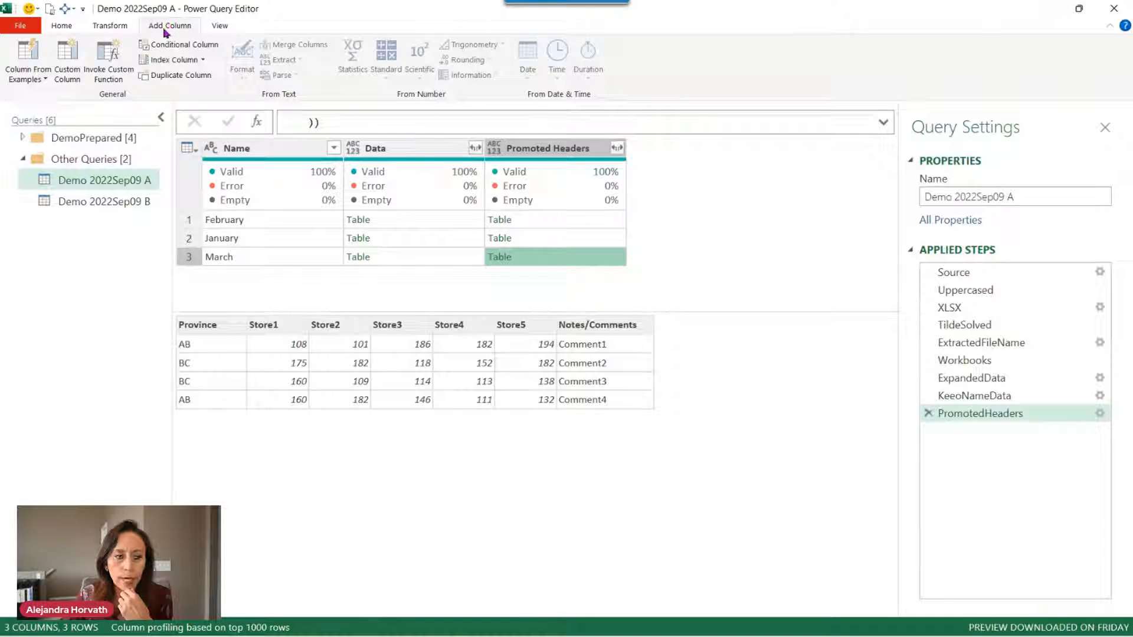
# Open a new Custom Column dialog and start the formula with Table.AddColumn.
pyautogui.click(67, 62)
pyautogui.moveTo(466, 173); pyautogui.dragTo(748, 116)
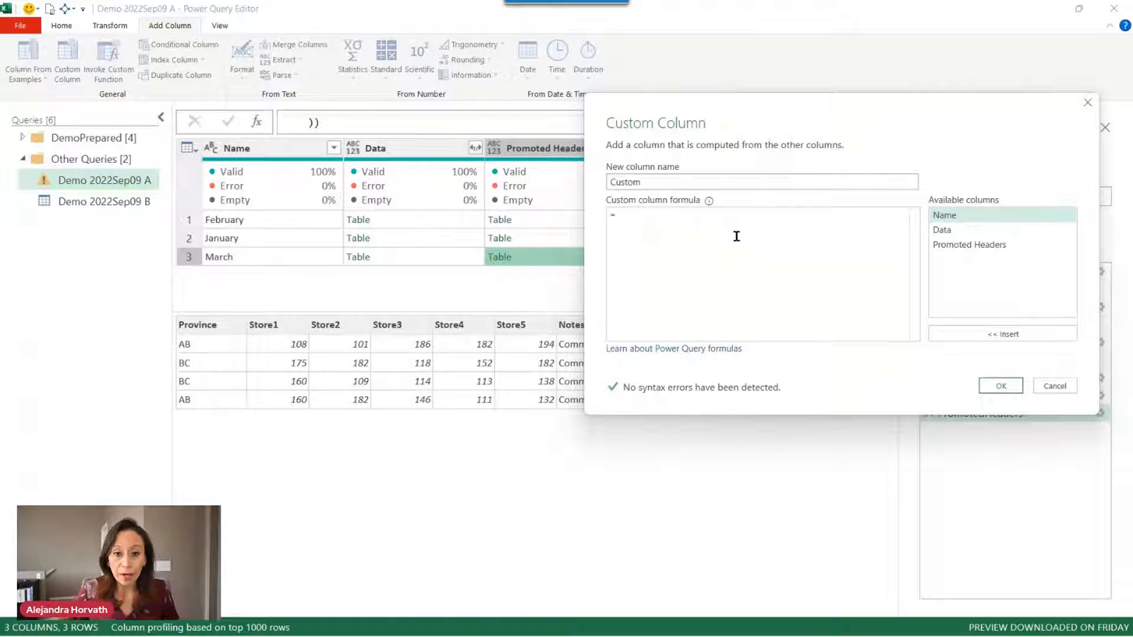
pyautogui.moveTo(802, 118); pyautogui.dragTo(669, 84)
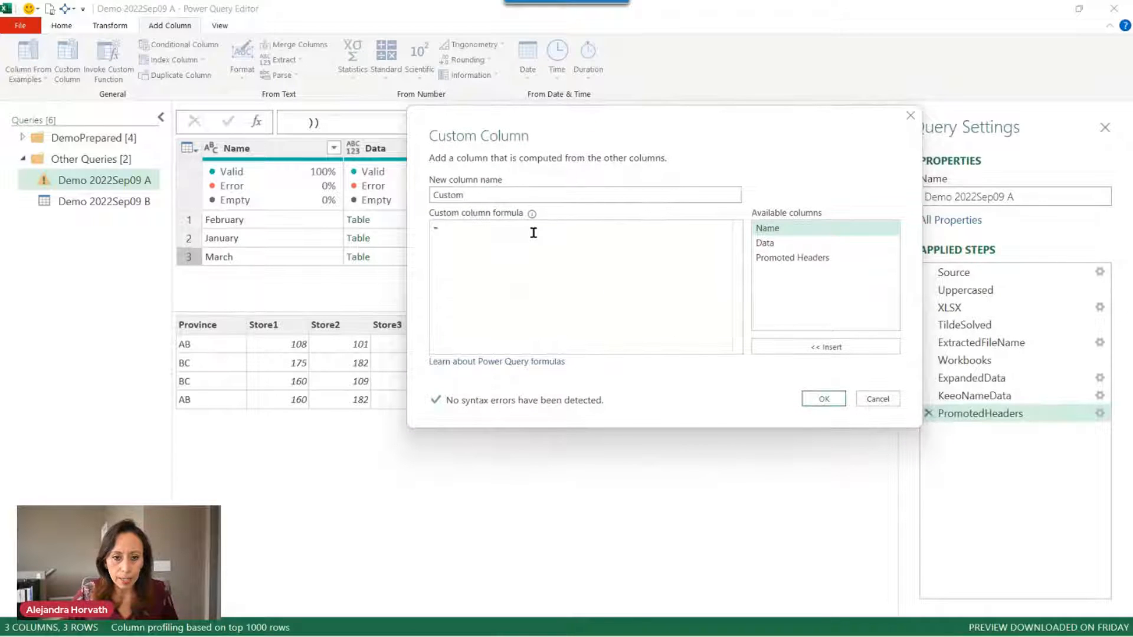
pyautogui.write('tableadd')
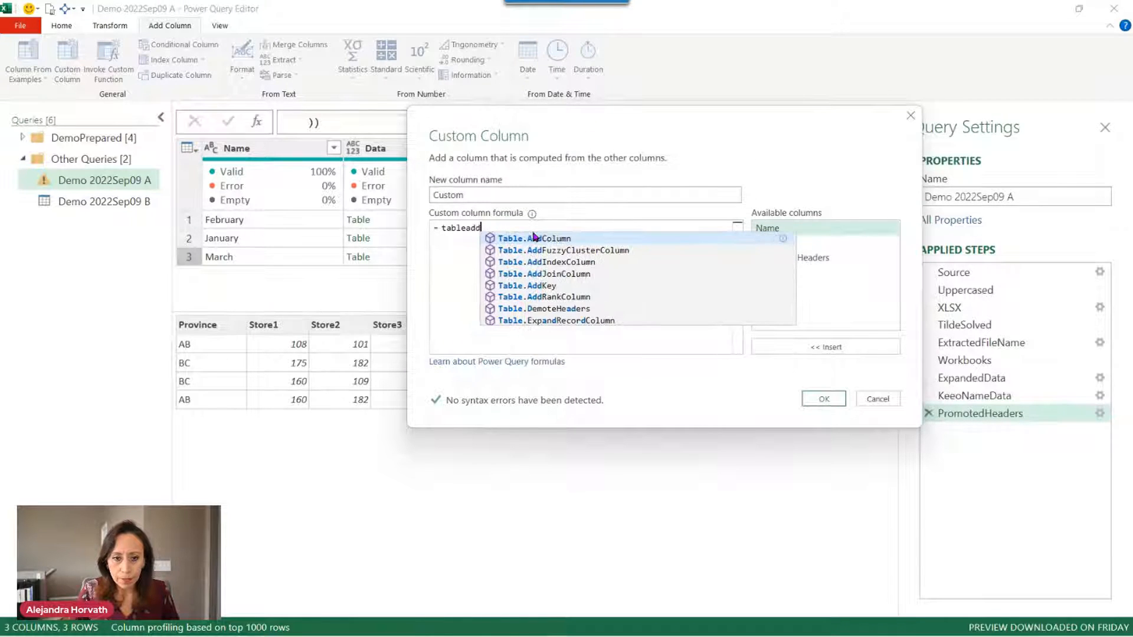
pyautogui.click(533, 238)
pyautogui.write('(')
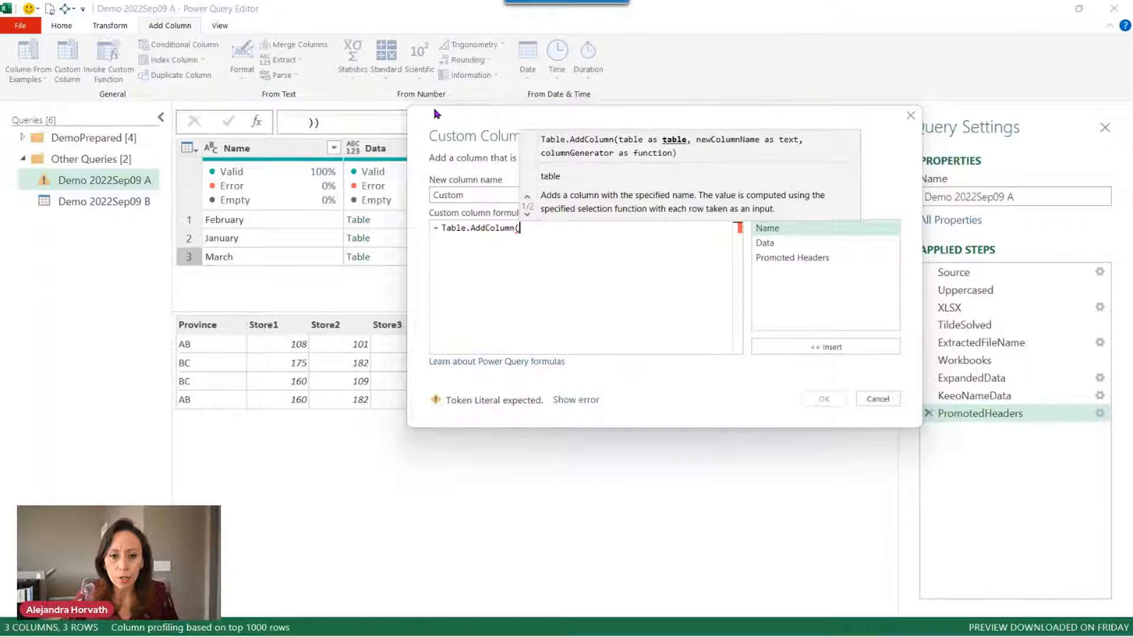
# Complete the formula as Table.AddColumn([Promoted Headers], "Month", each [Name]).
pyautogui.moveTo(443, 121); pyautogui.dragTo(446, 210)
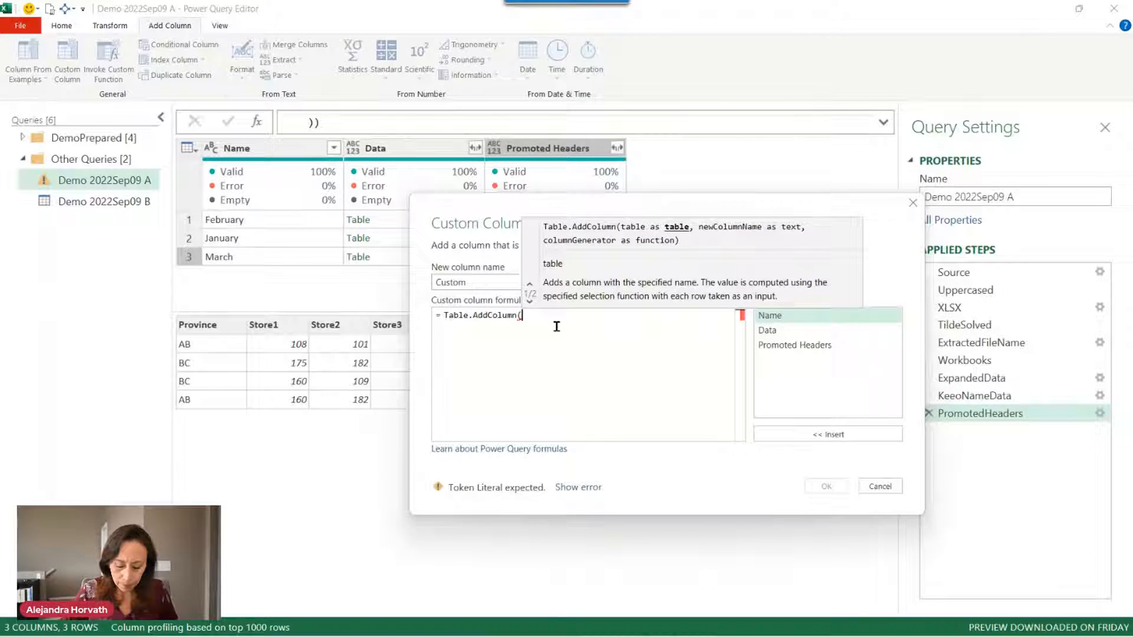
pyautogui.press('BackSpace')
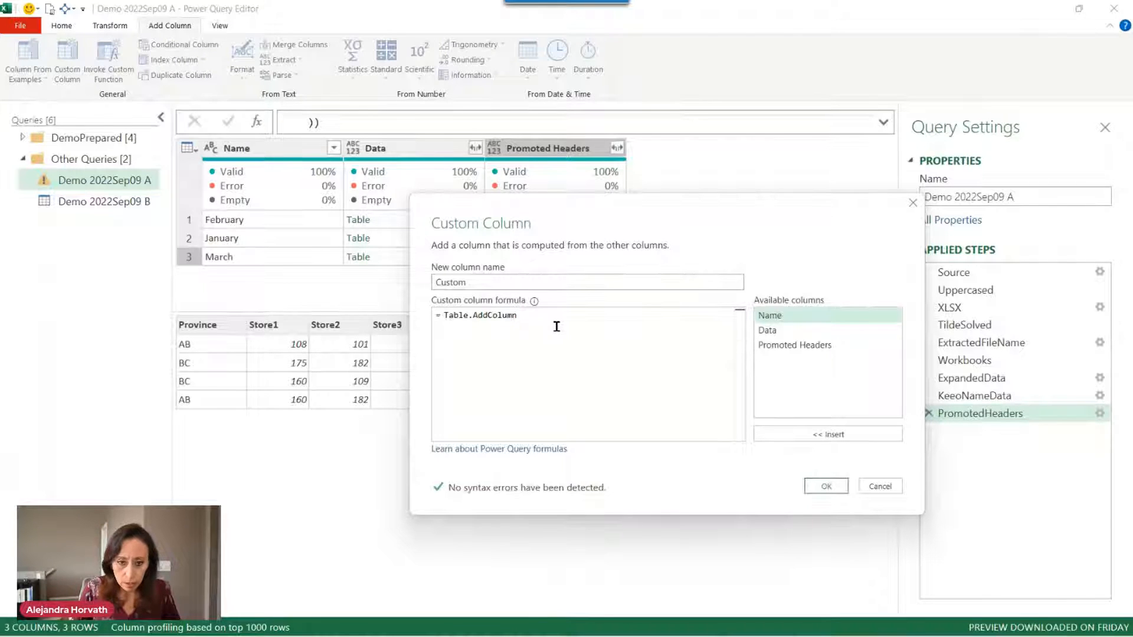
pyautogui.write('(Promot')
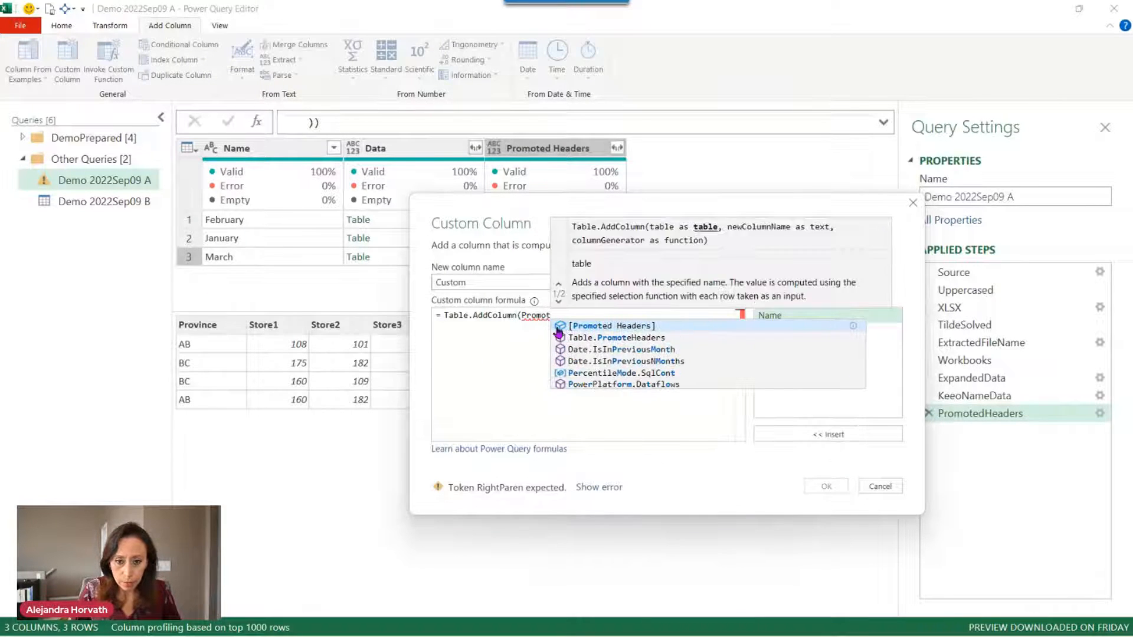
pyautogui.click(557, 327)
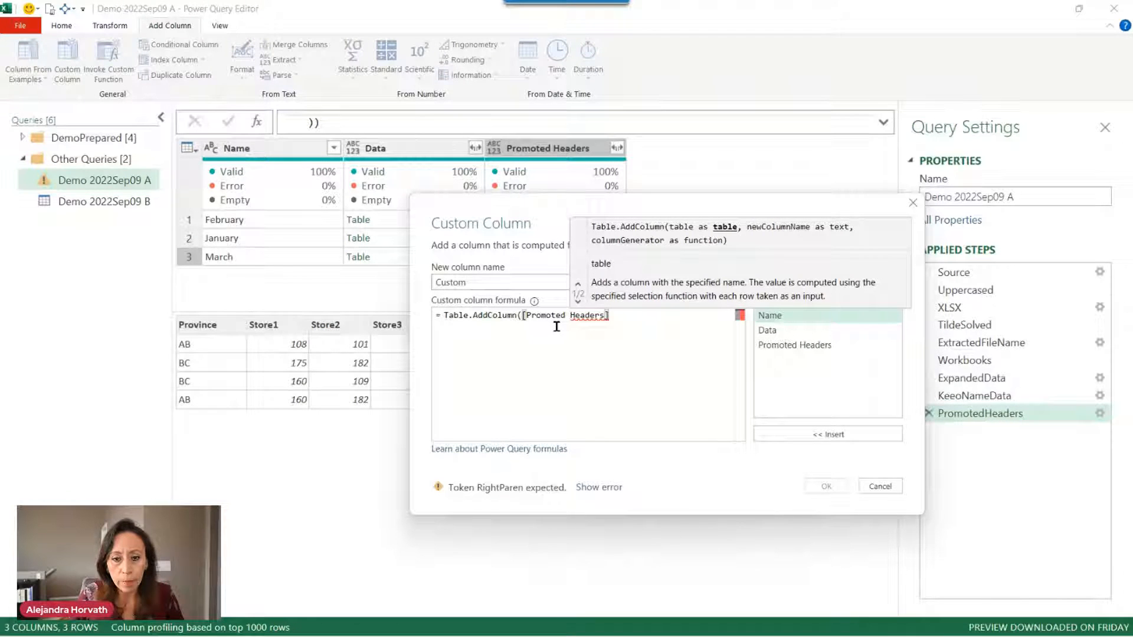
pyautogui.write(',')
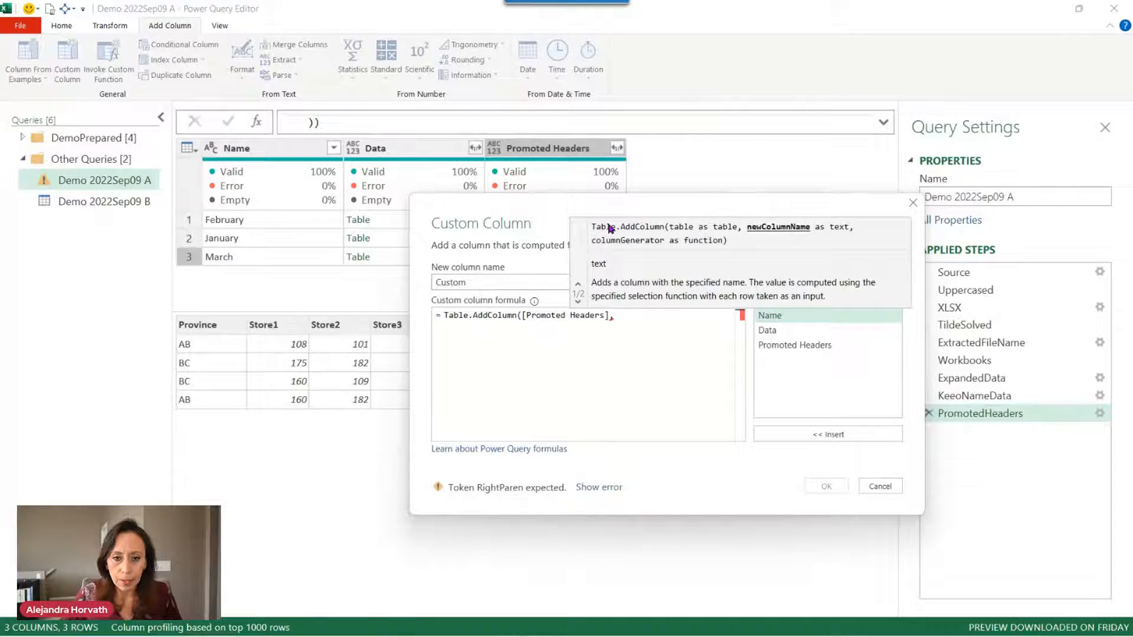
pyautogui.moveTo(607, 216); pyautogui.dragTo(535, 370)
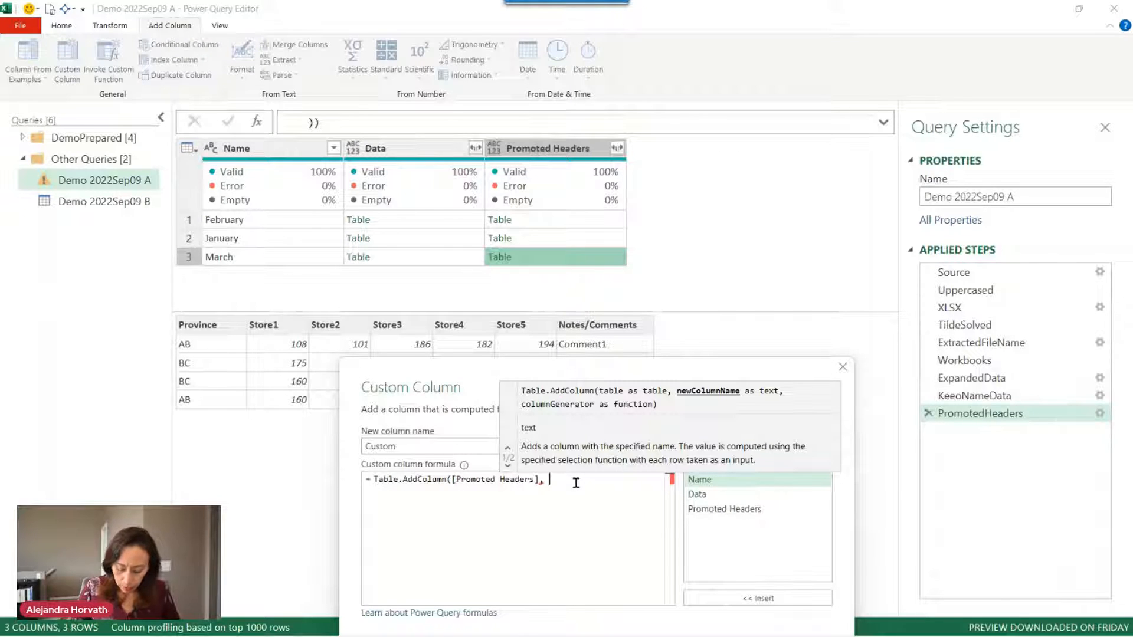
pyautogui.write('"Month')
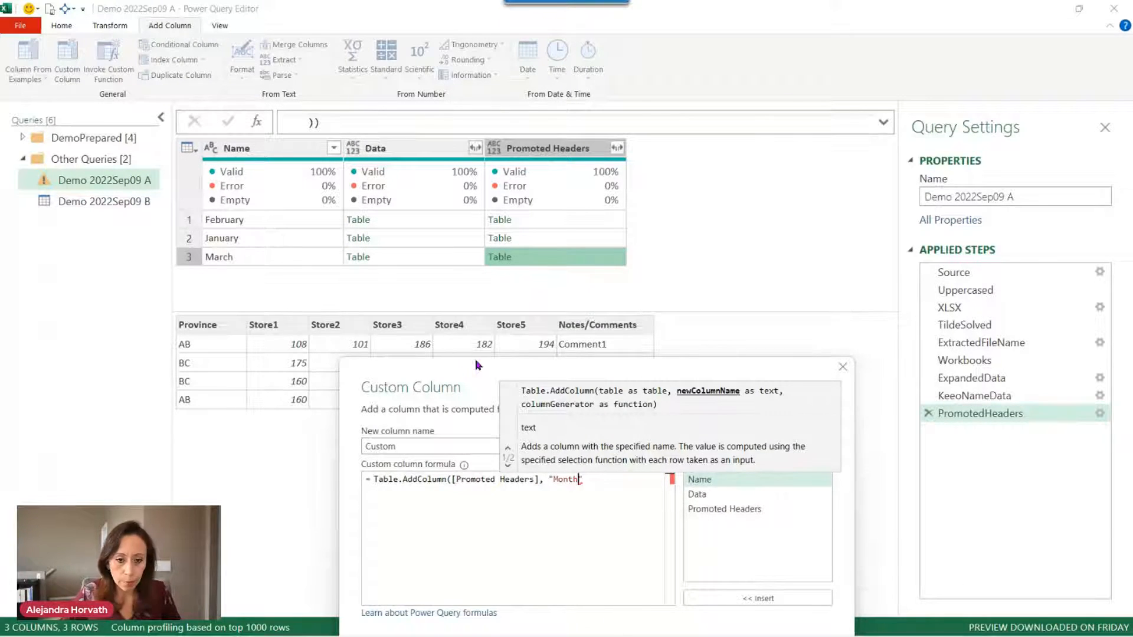
pyautogui.moveTo(490, 379); pyautogui.dragTo(544, 159)
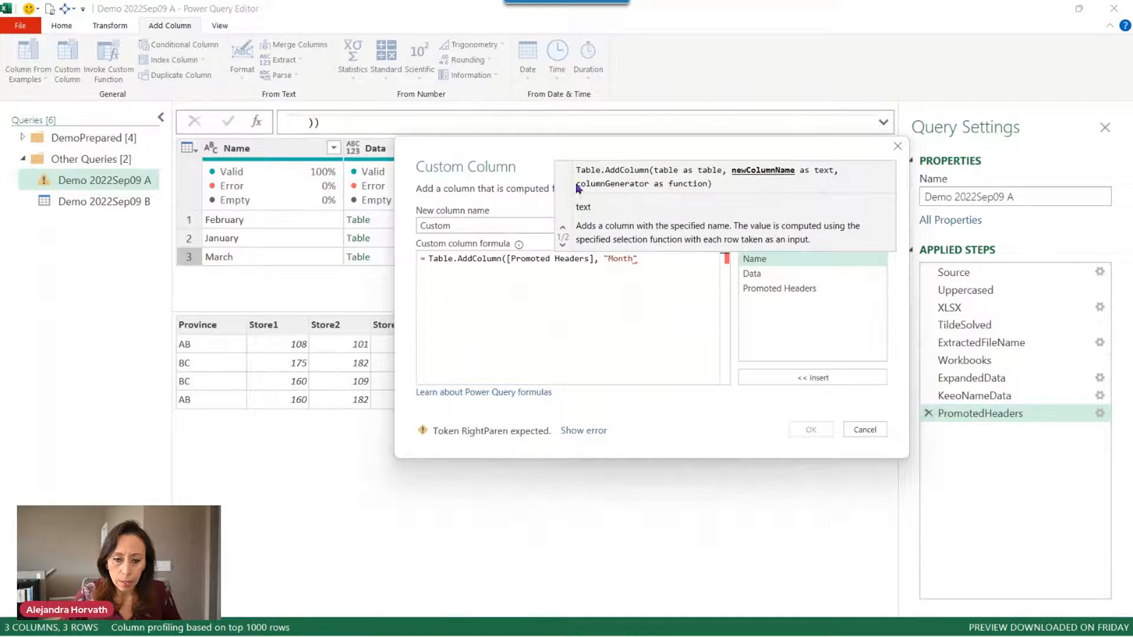
pyautogui.write('"')
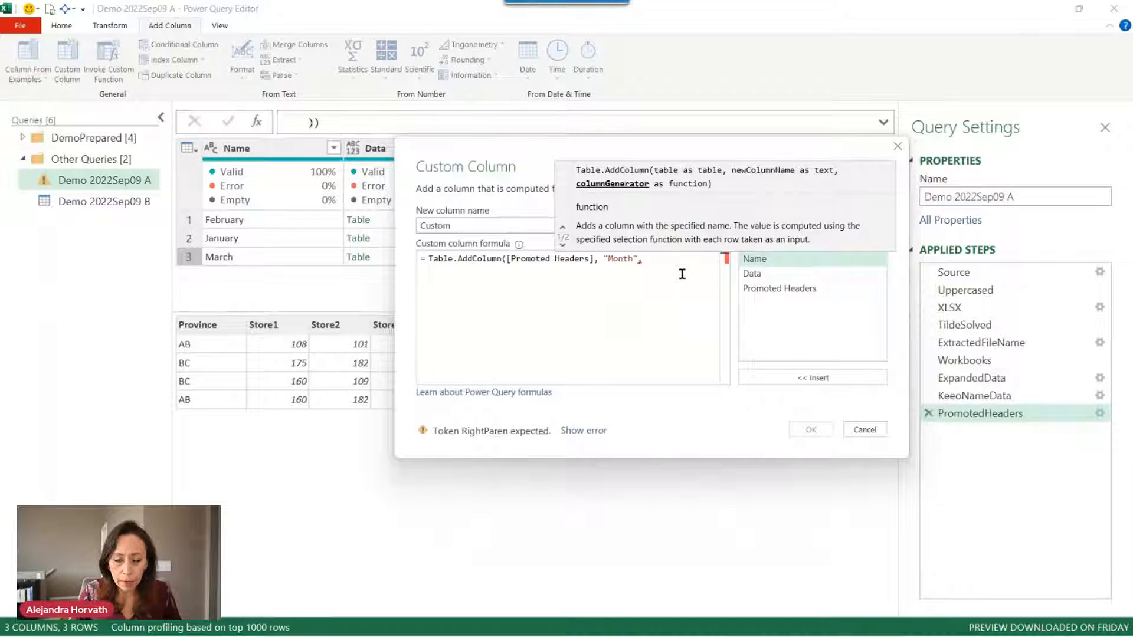
pyautogui.write(', each ')
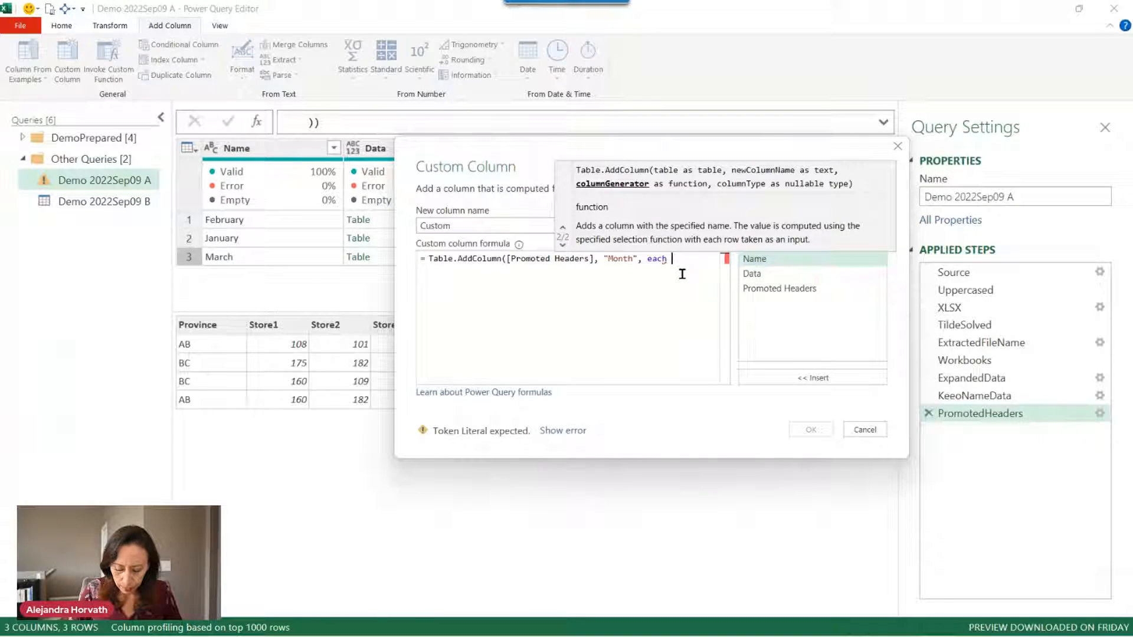
pyautogui.write('[')
pyautogui.write('N')
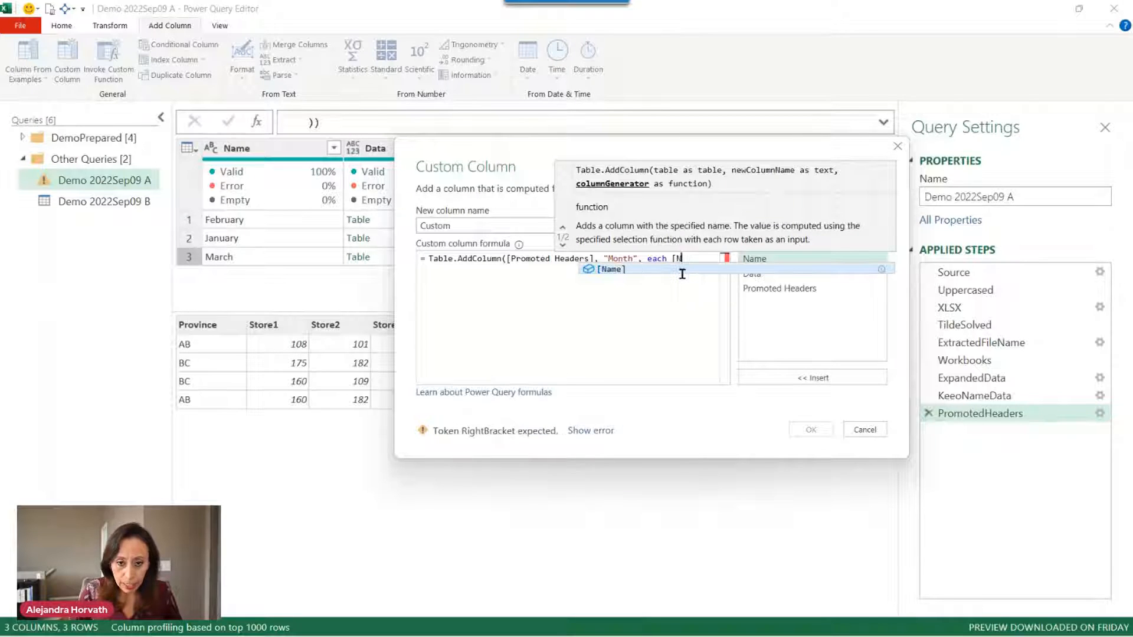
pyautogui.write('ame]')
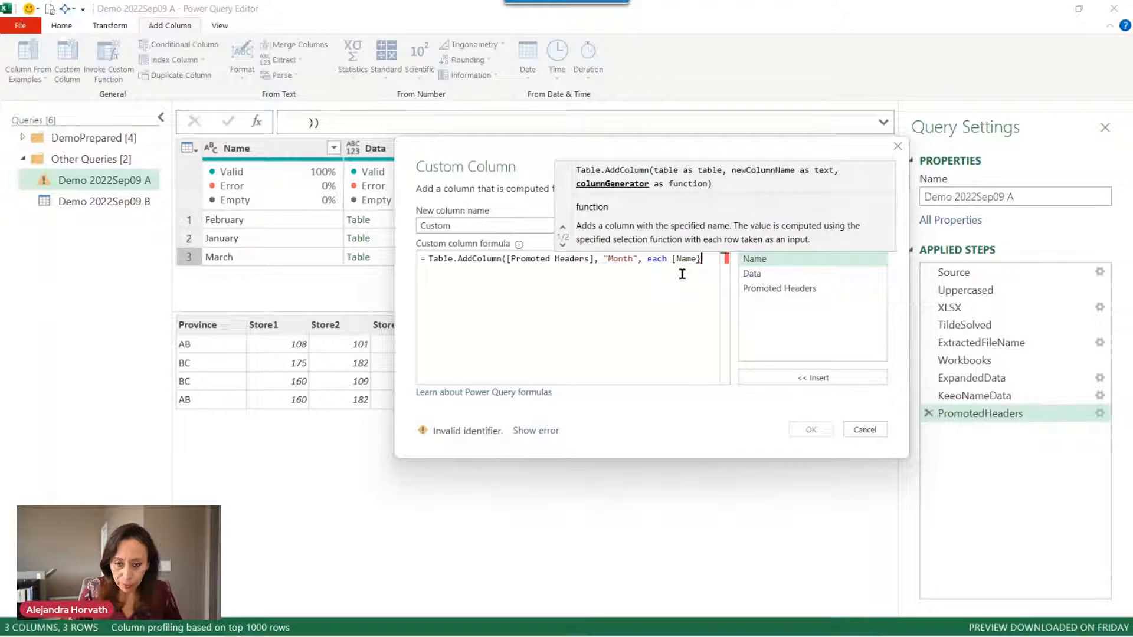
pyautogui.press('BackSpace')
pyautogui.write(']')
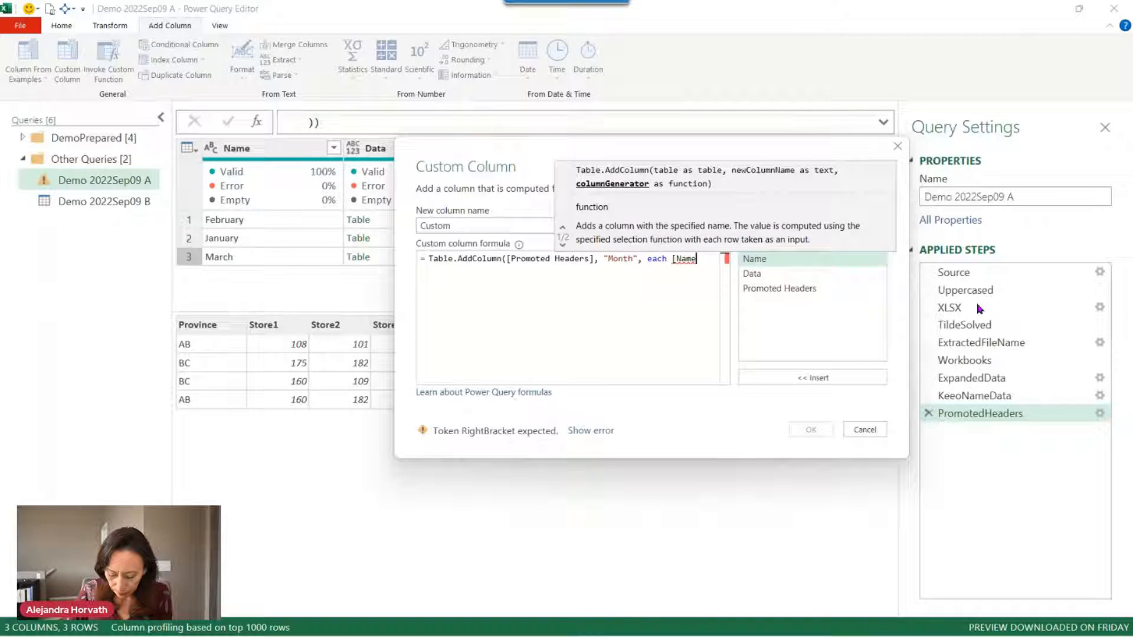
pyautogui.write(')')
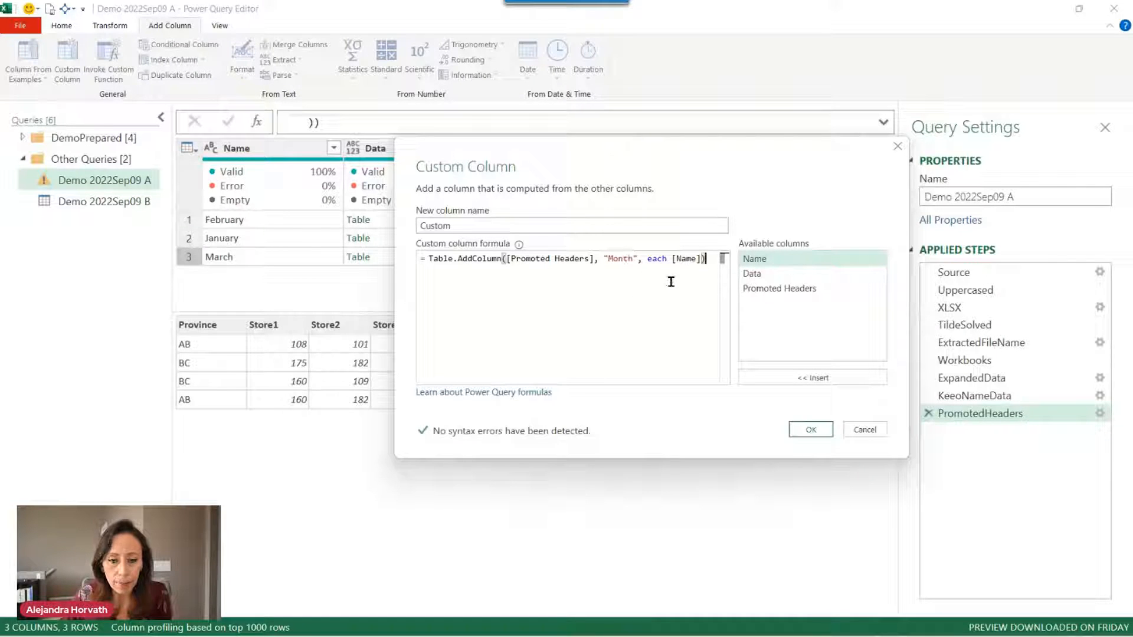
# Add the Custom column and preview the first month's nested table.
pyautogui.click(809, 430)
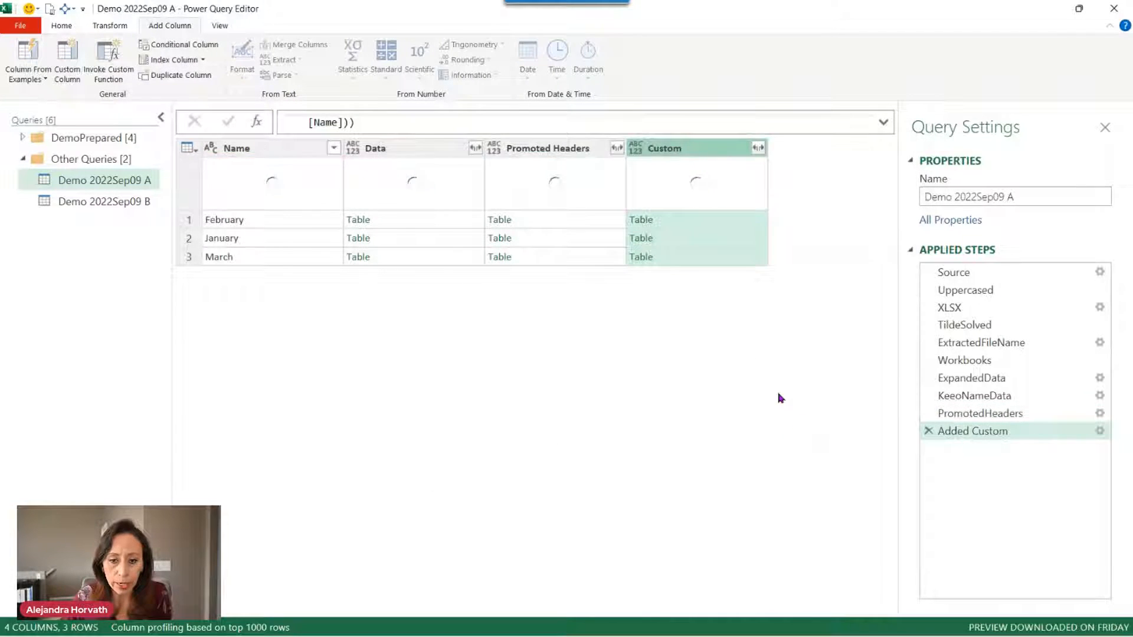
pyautogui.click(761, 228)
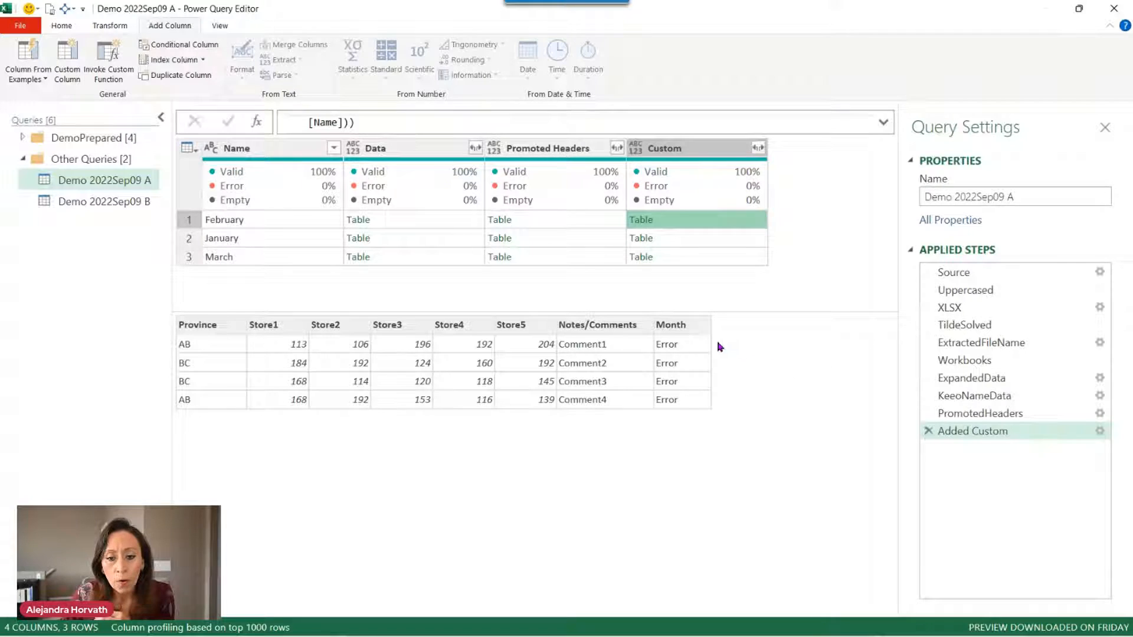
pyautogui.click(883, 122)
# Replace the inner each with (x) => on a new line of the formula.
pyautogui.moveTo(839, 122); pyautogui.dragTo(863, 122)
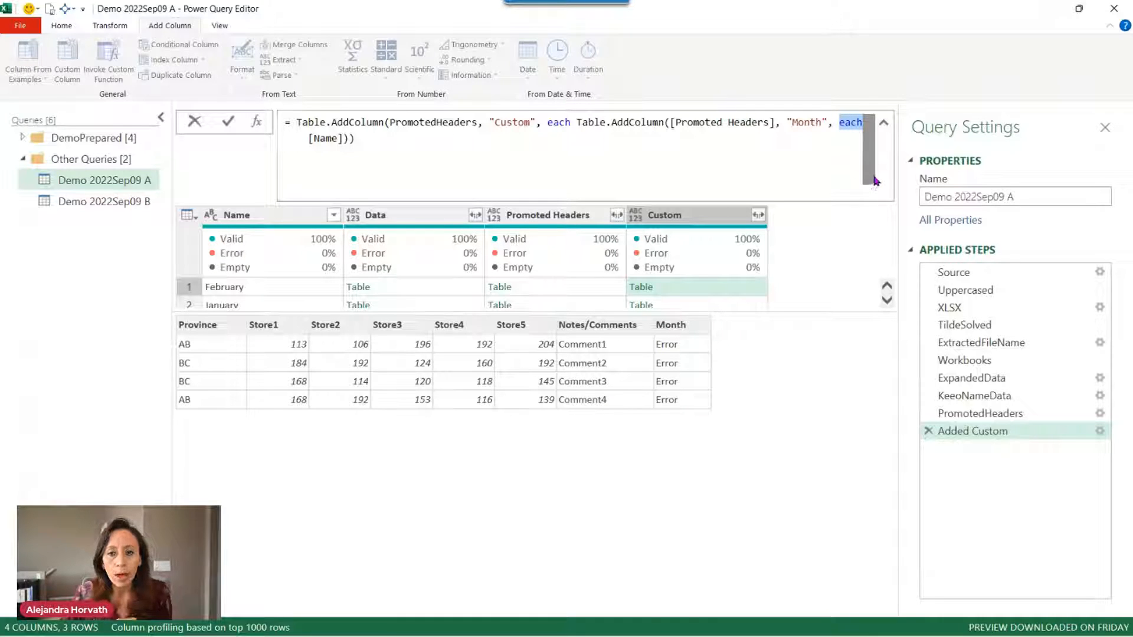
pyautogui.write('(')
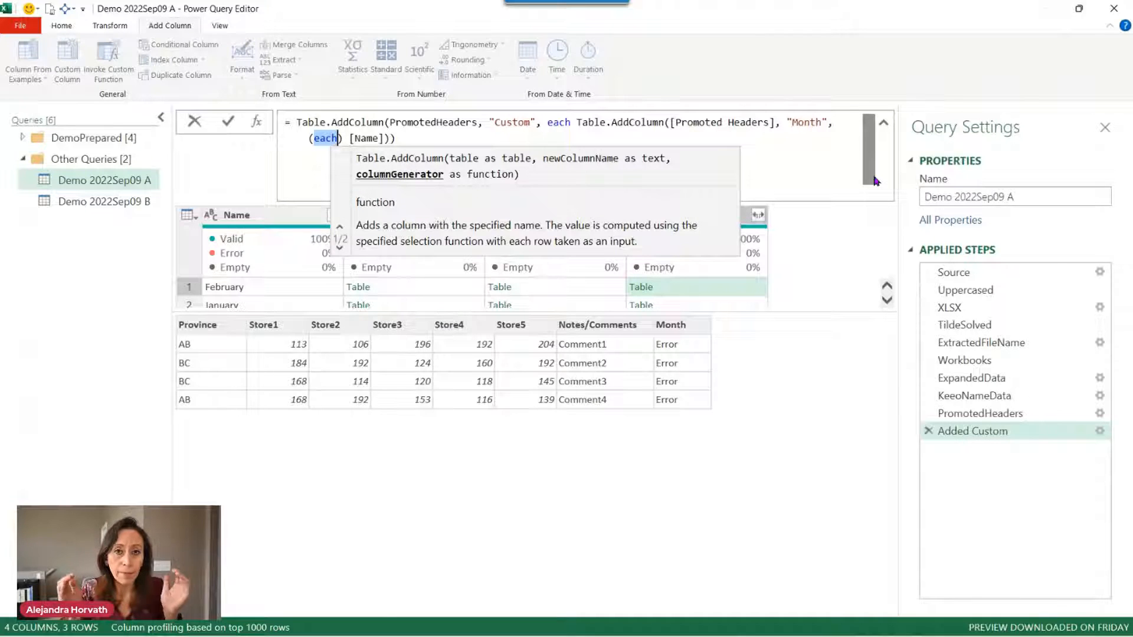
pyautogui.press('BackSpace')
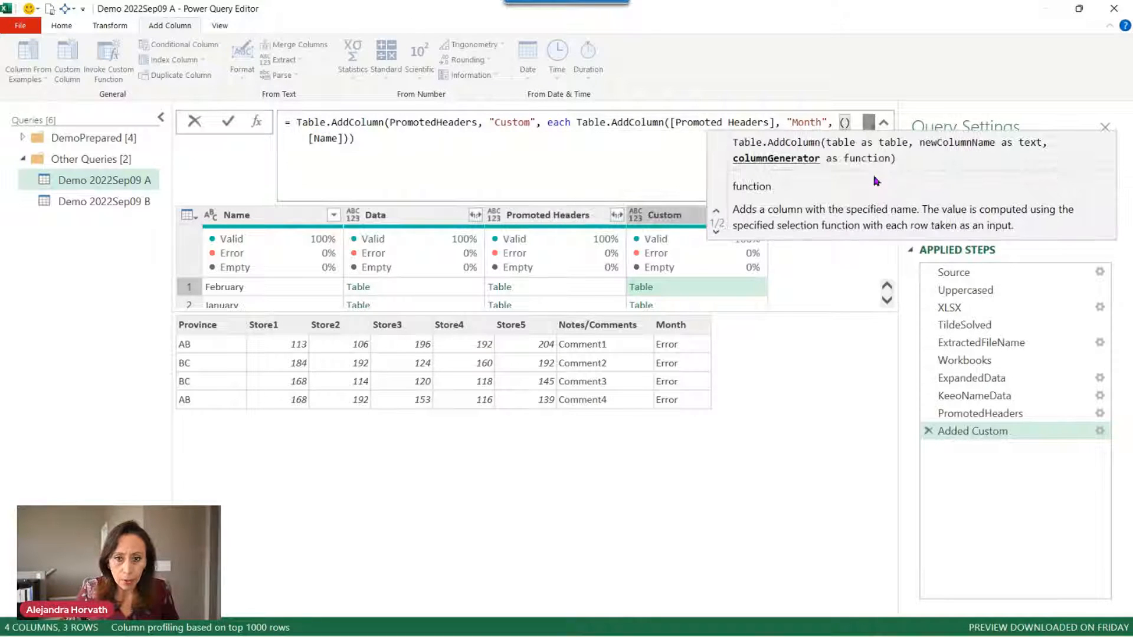
pyautogui.press('Right')
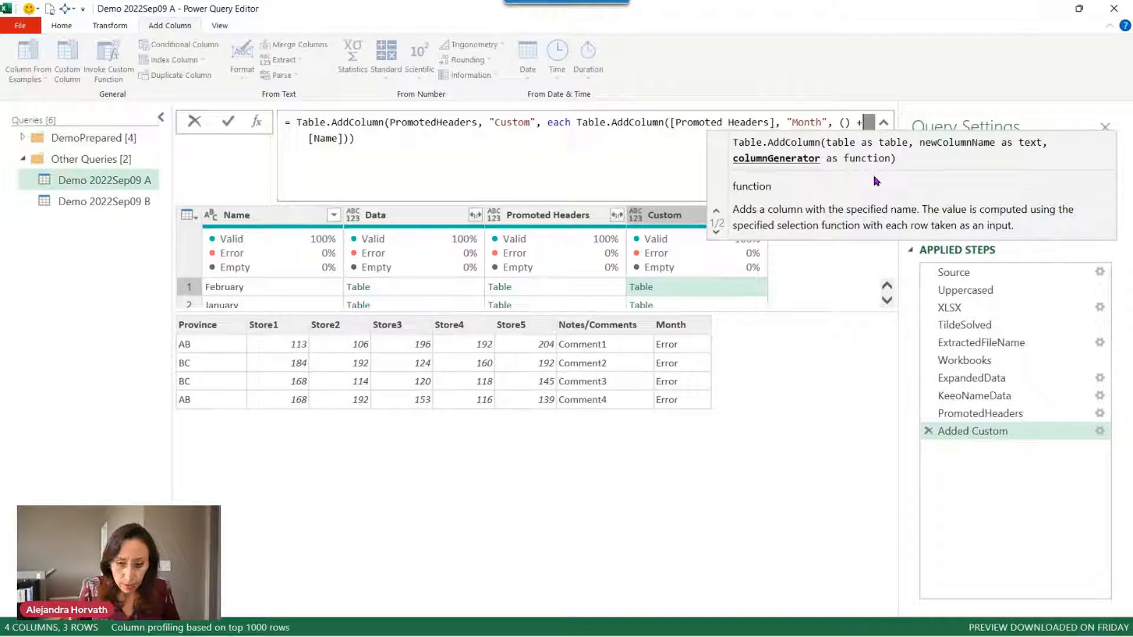
pyautogui.write('=>')
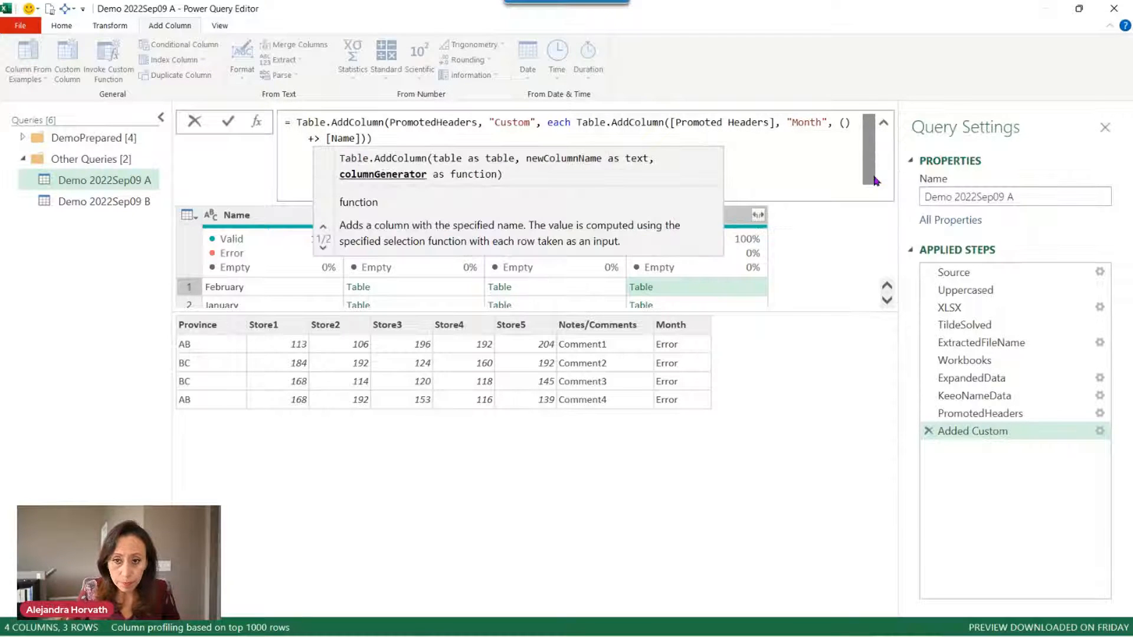
pyautogui.click(837, 124)
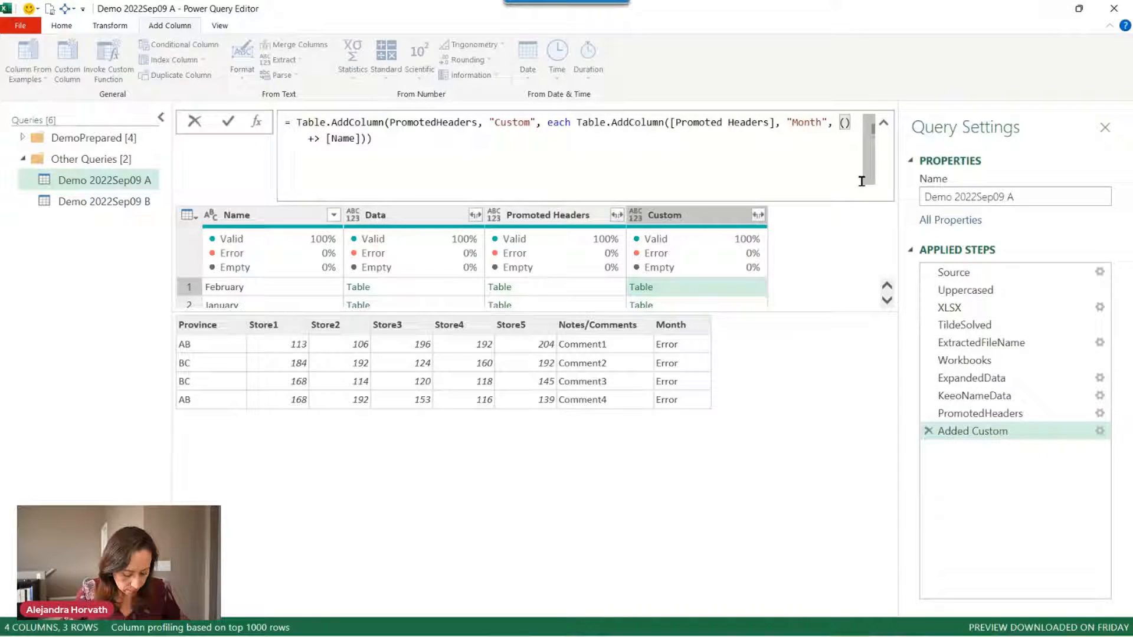
pyautogui.hotkey('shift', 'Return')
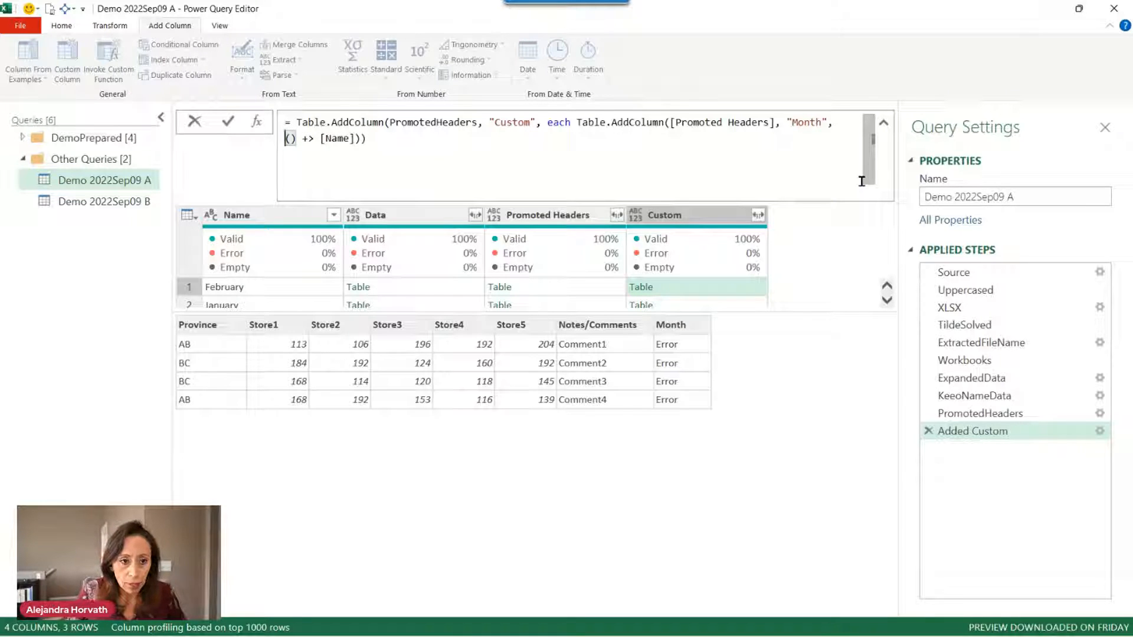
pyautogui.press('Right')
pyautogui.press('Right')
pyautogui.press('Right')
pyautogui.press('Right')
pyautogui.press('Right')
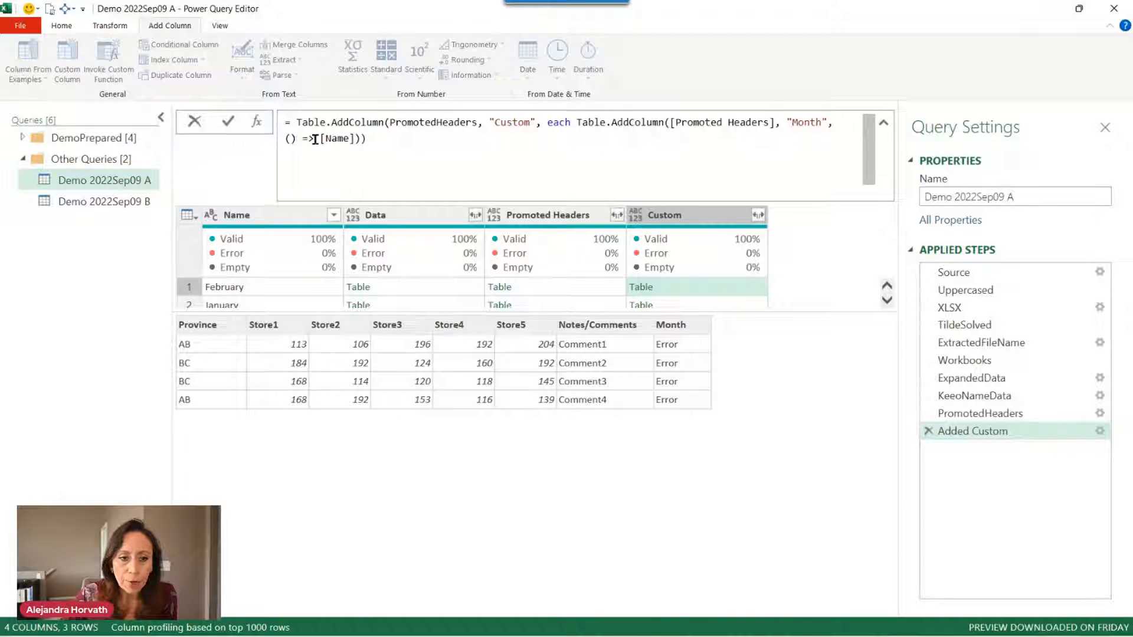
pyautogui.hotkey('shift', 'Left')
pyautogui.hotkey('shift', 'Left')
pyautogui.hotkey('shift', 'Left')
pyautogui.hotkey('shift', 'Left')
pyautogui.hotkey('shift', 'Left')
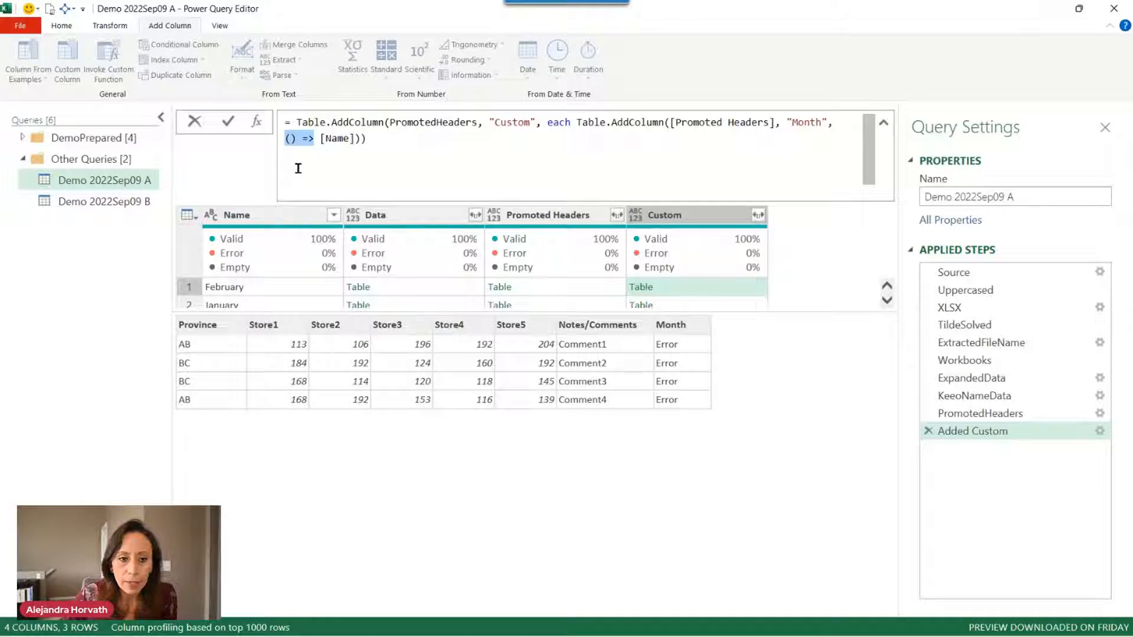
pyautogui.click(299, 143)
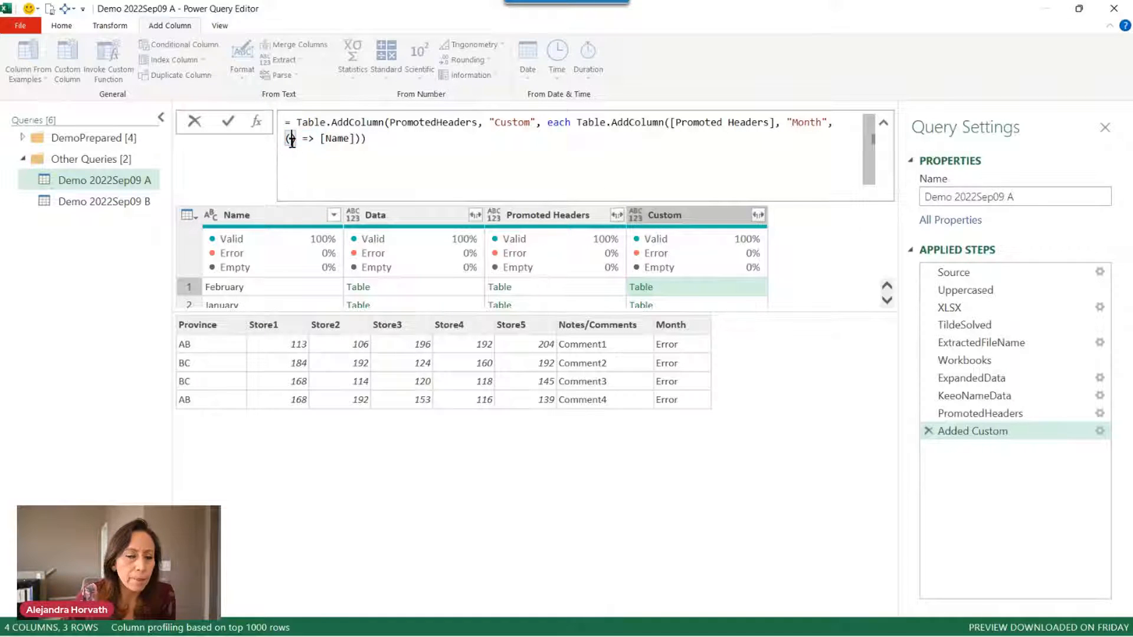
pyautogui.press('Left')
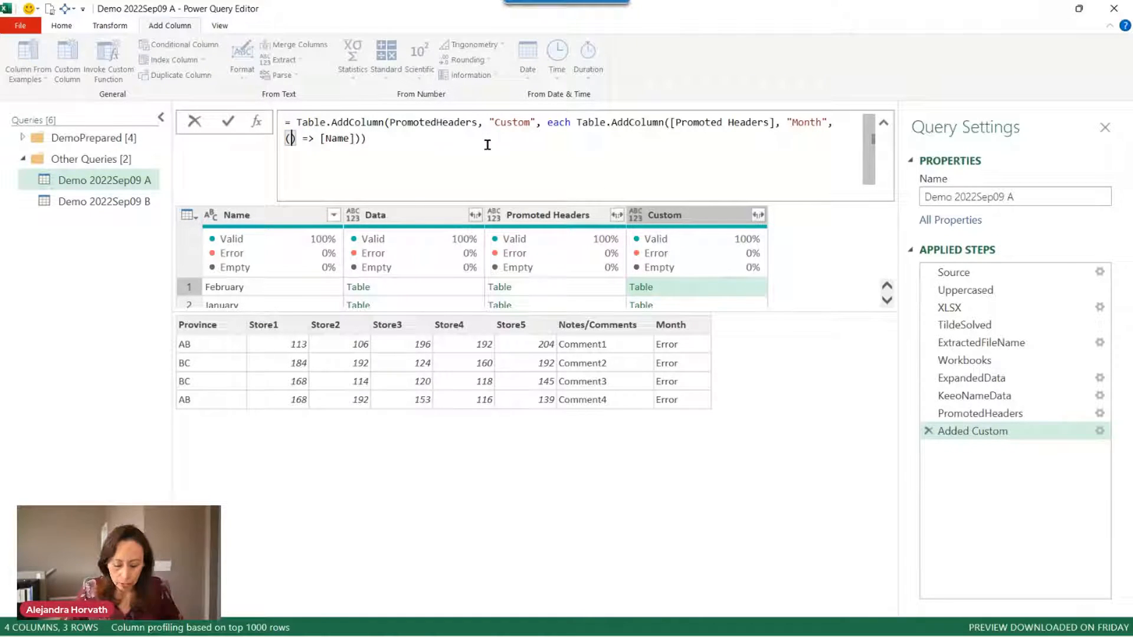
pyautogui.write('x')
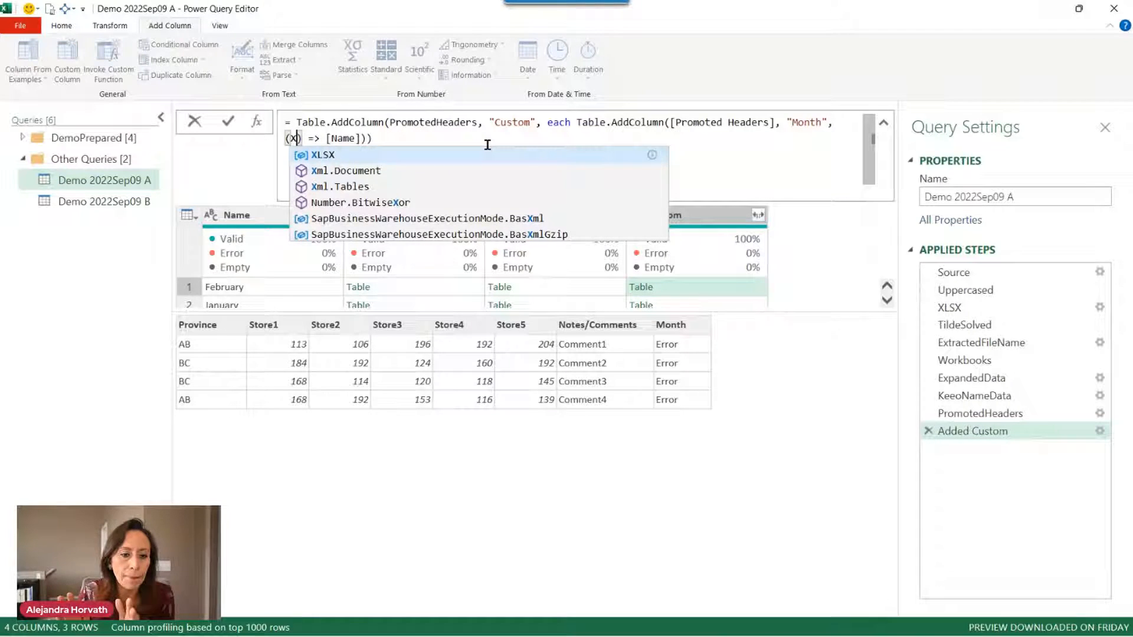
pyautogui.click(434, 142)
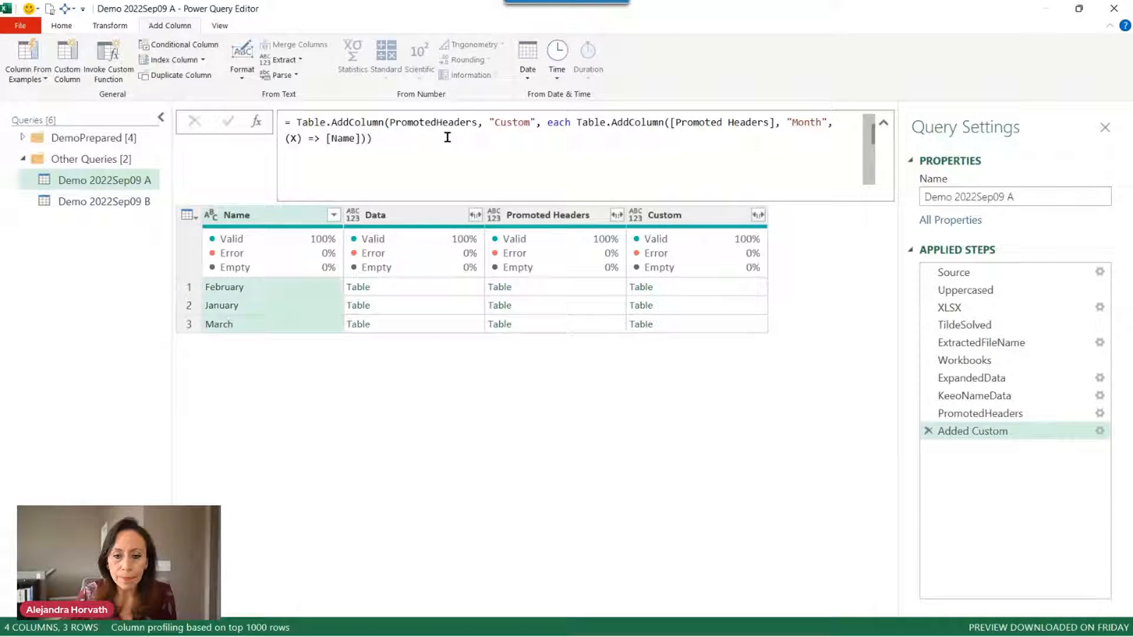
pyautogui.click(705, 287)
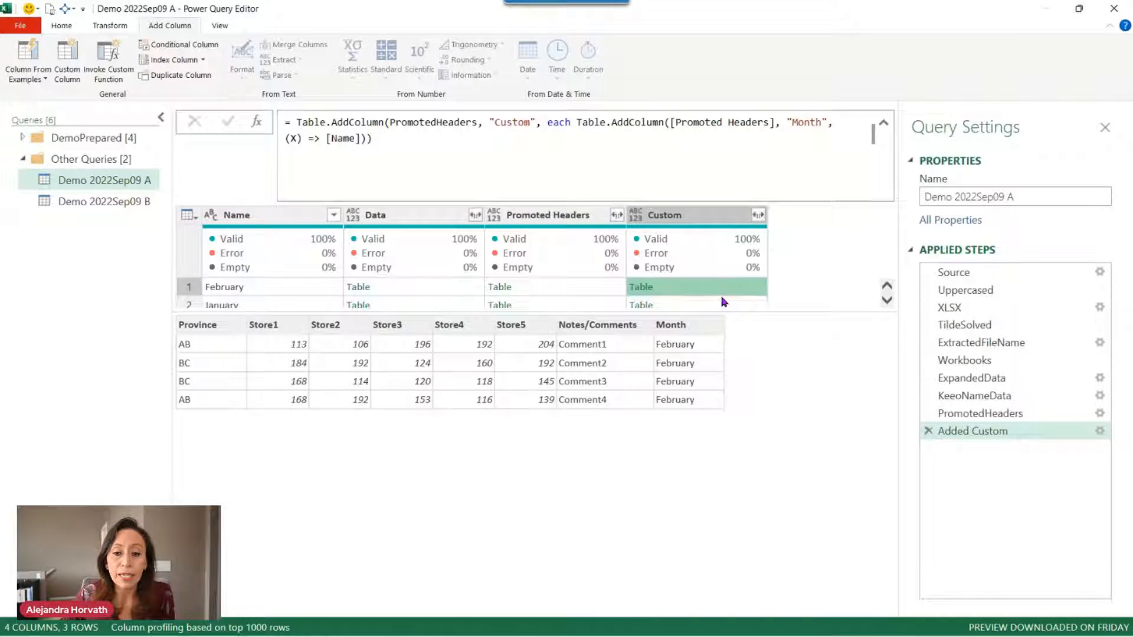
pyautogui.click(724, 302)
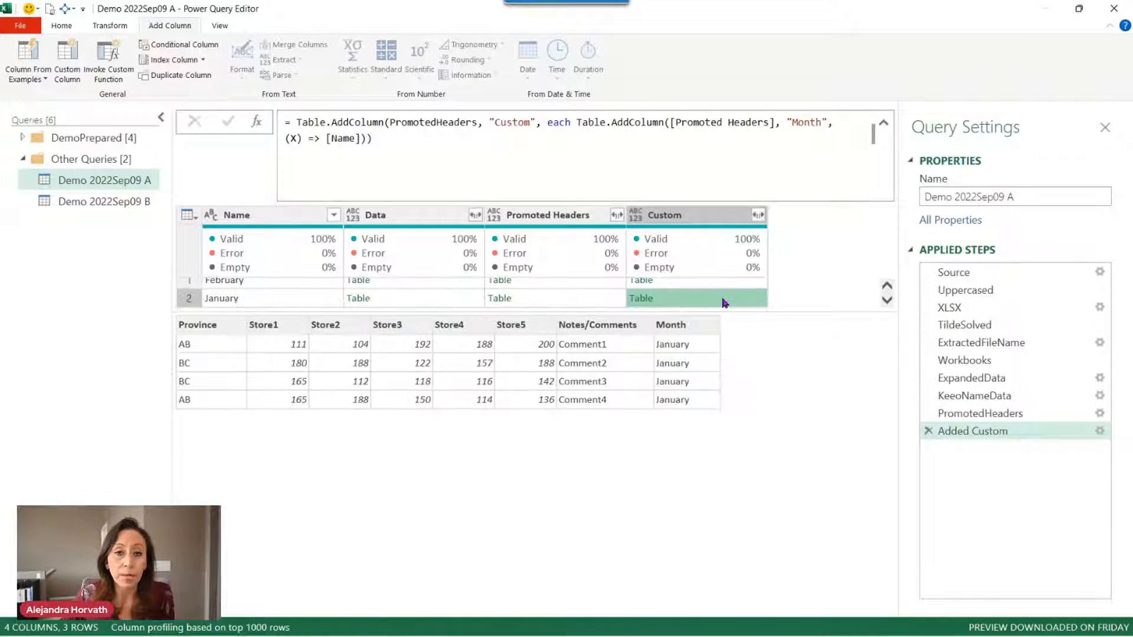
pyautogui.click(884, 125)
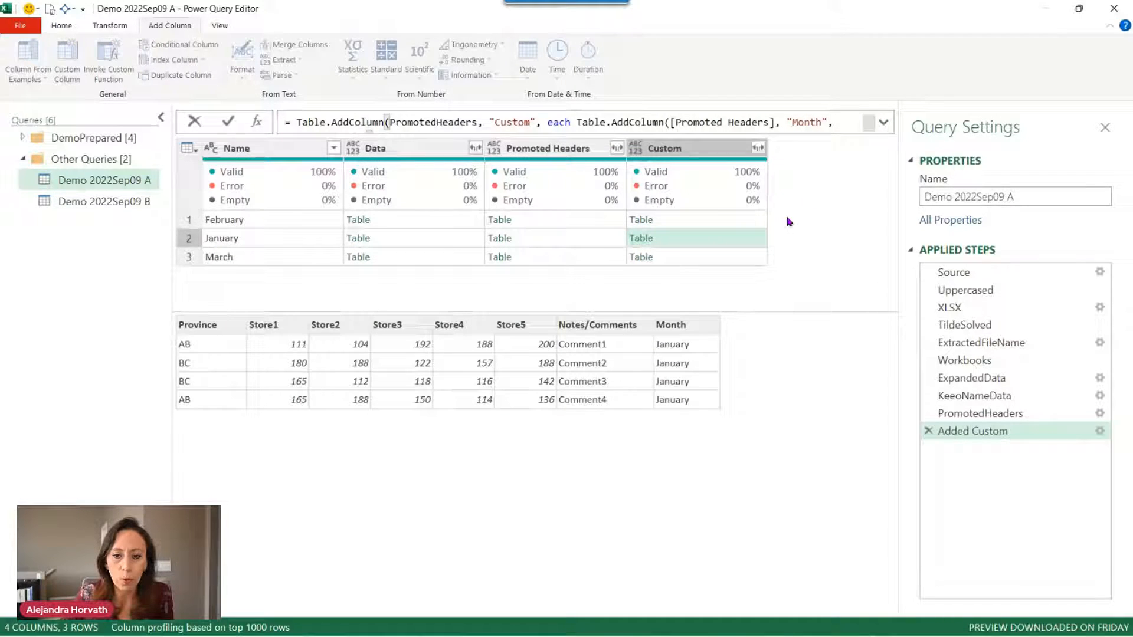
pyautogui.click(756, 258)
pyautogui.click(758, 261)
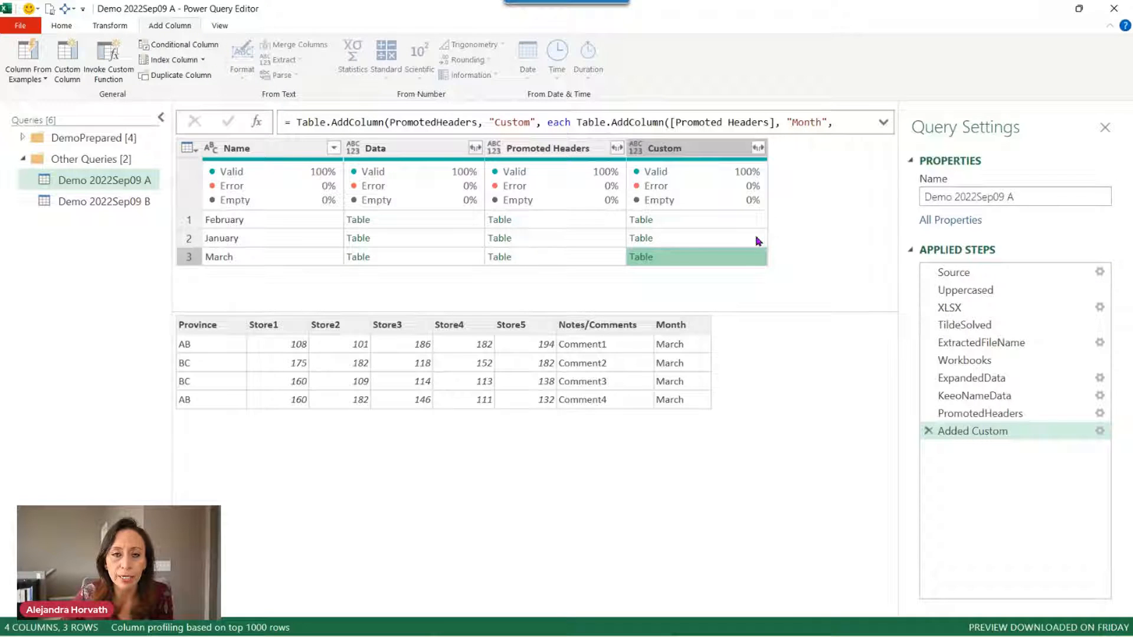
pyautogui.click(758, 240)
pyautogui.click(755, 224)
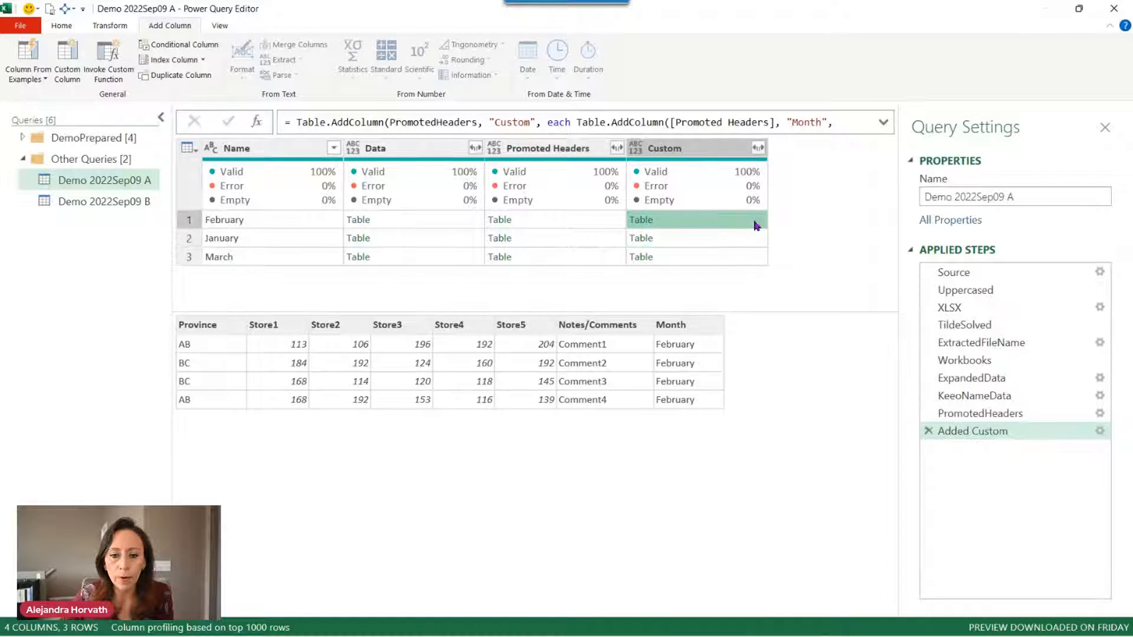
pyautogui.click(756, 244)
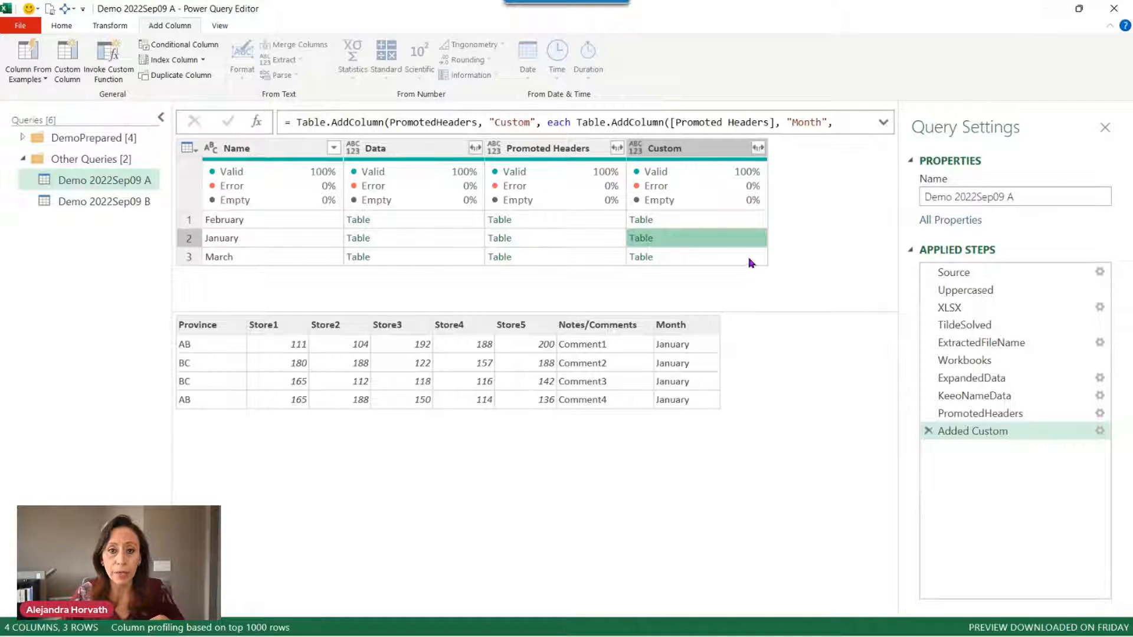
pyautogui.click(750, 260)
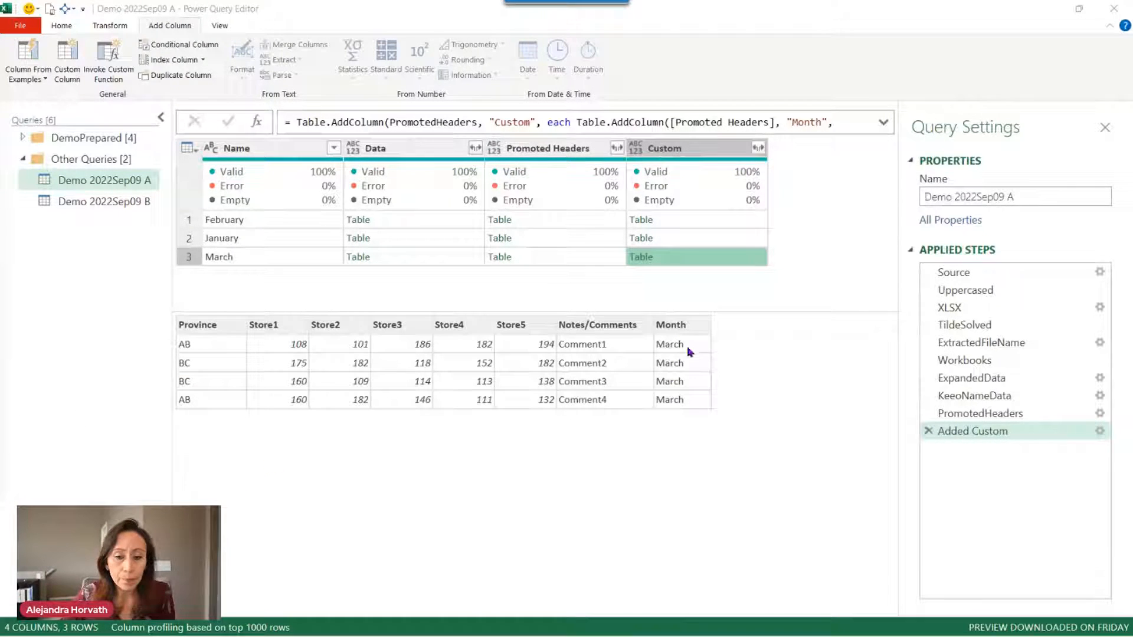
pyautogui.click(725, 219)
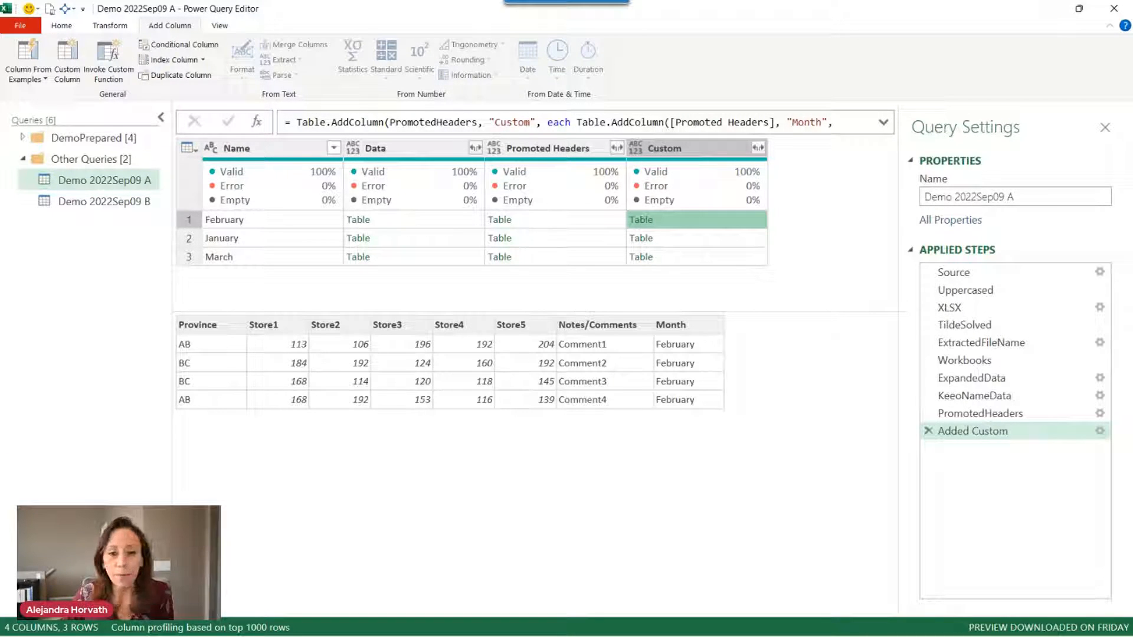
pyautogui.click(725, 237)
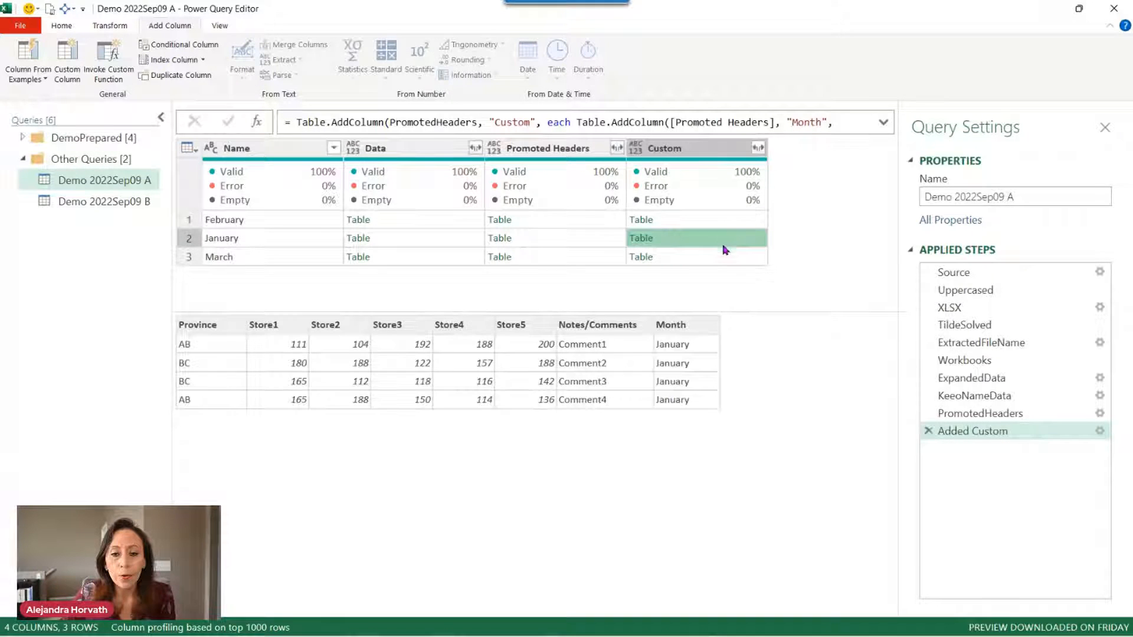
pyautogui.click(722, 258)
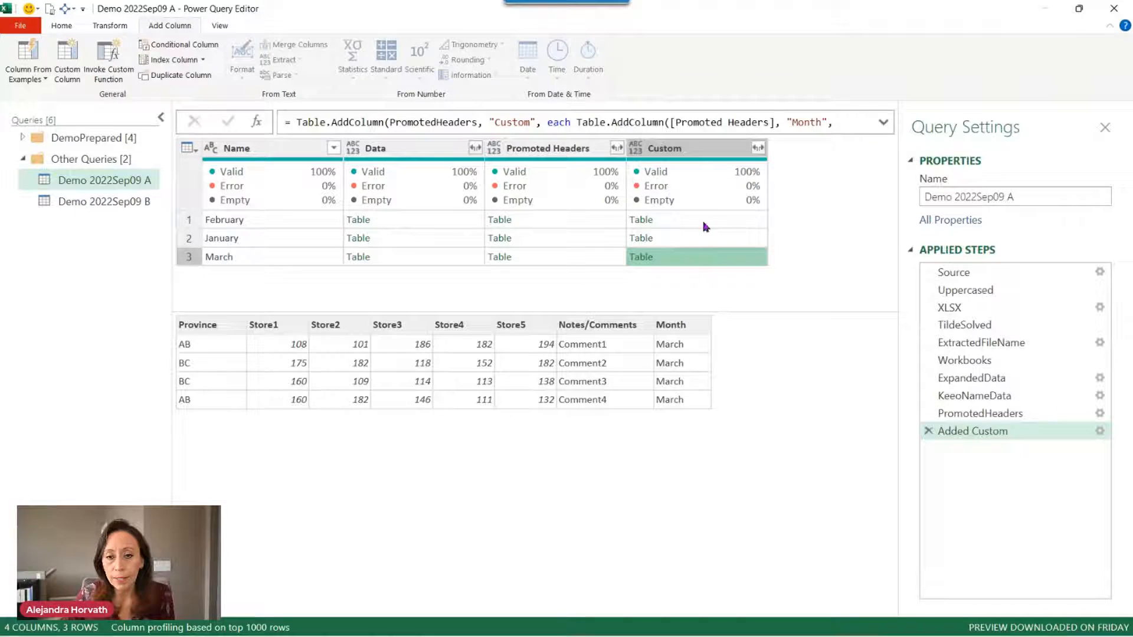
pyautogui.click(723, 153)
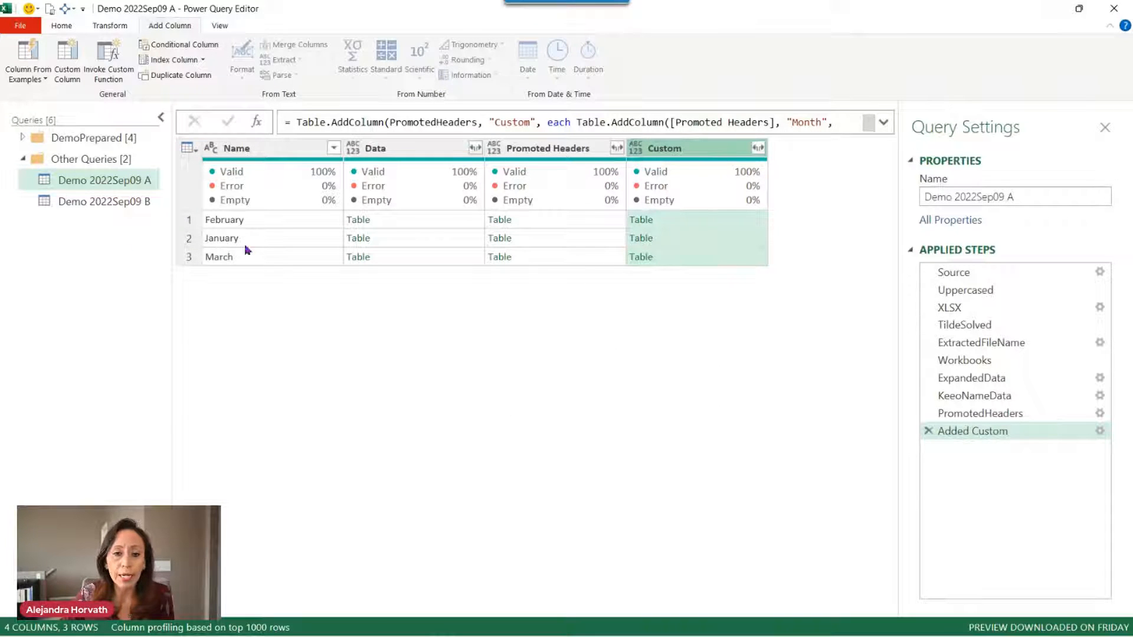
# Keep only the Custom column, then select 'Custom' in the Added Custom step's formula.
pyautogui.rightClick(688, 148)
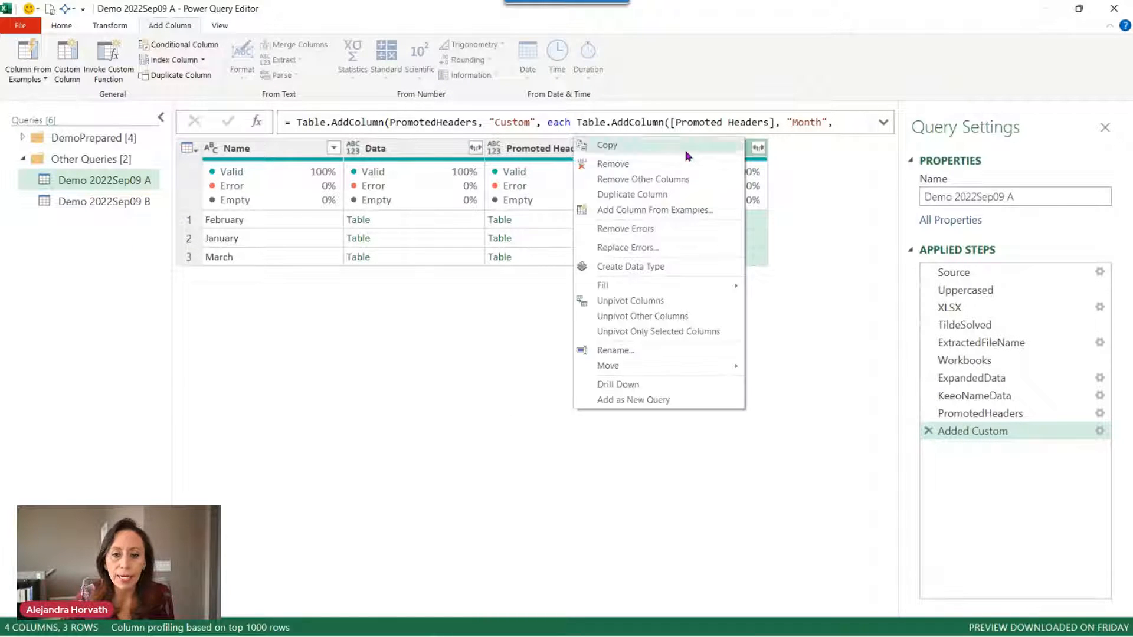
pyautogui.click(655, 179)
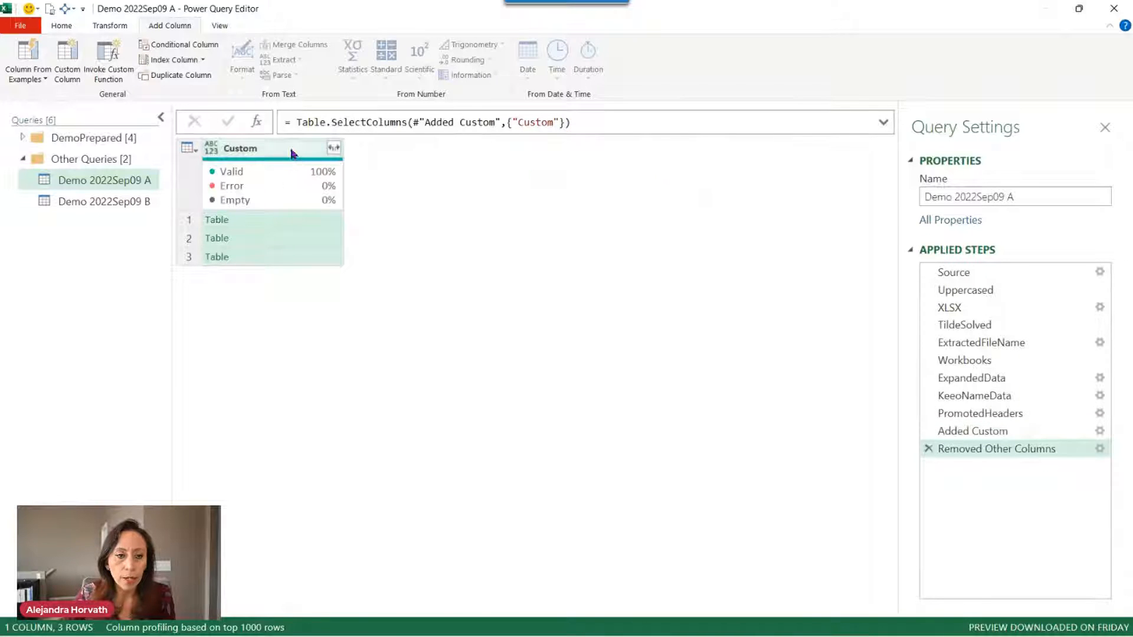
pyautogui.click(294, 151)
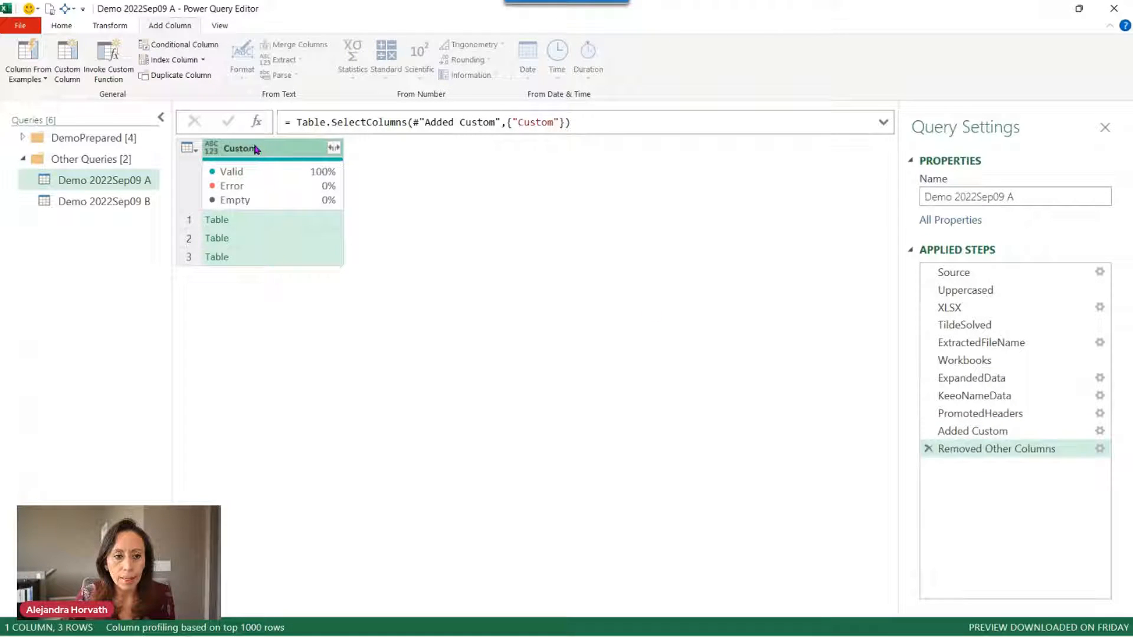
pyautogui.click(968, 431)
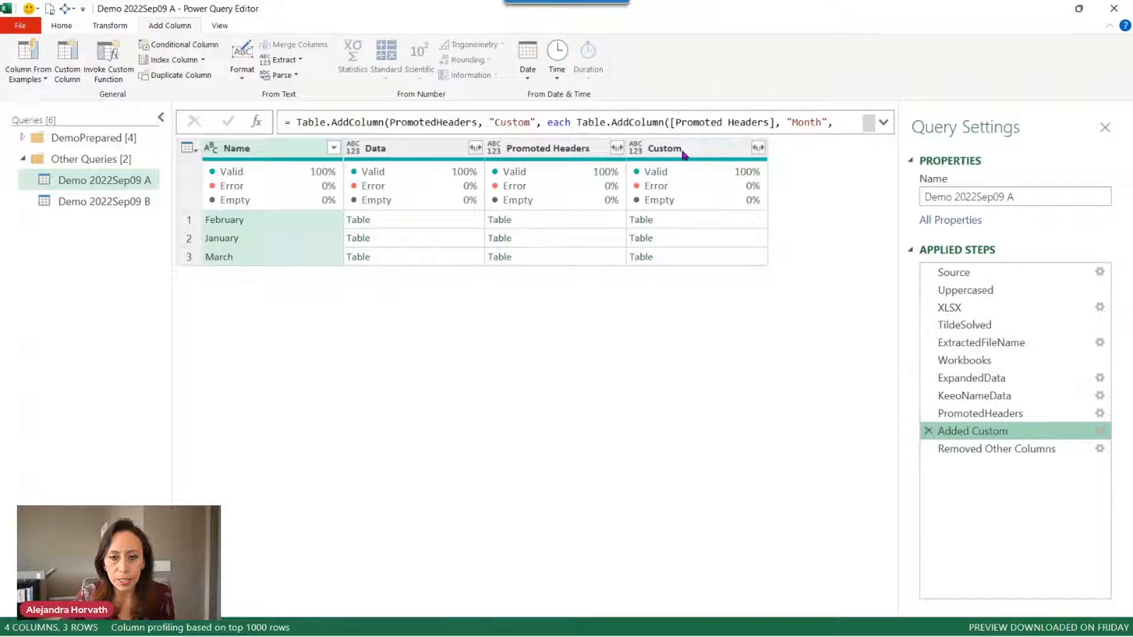
pyautogui.moveTo(494, 122); pyautogui.dragTo(531, 122)
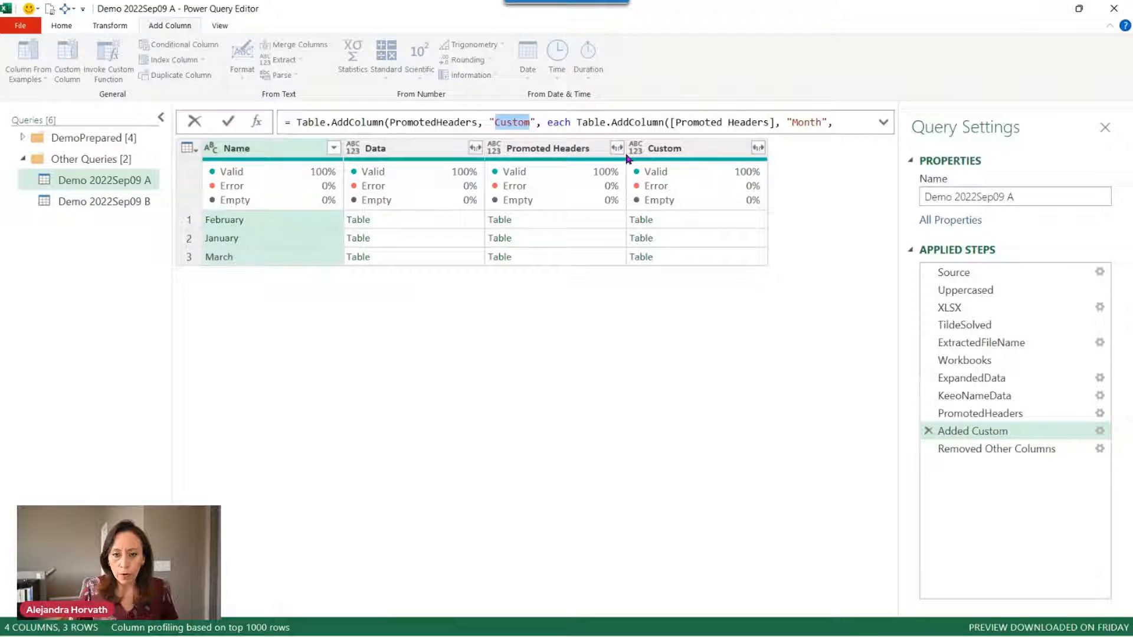
# Change the column name in the formula to Including Month and rename the step AddMonth.
pyautogui.write('Includin')
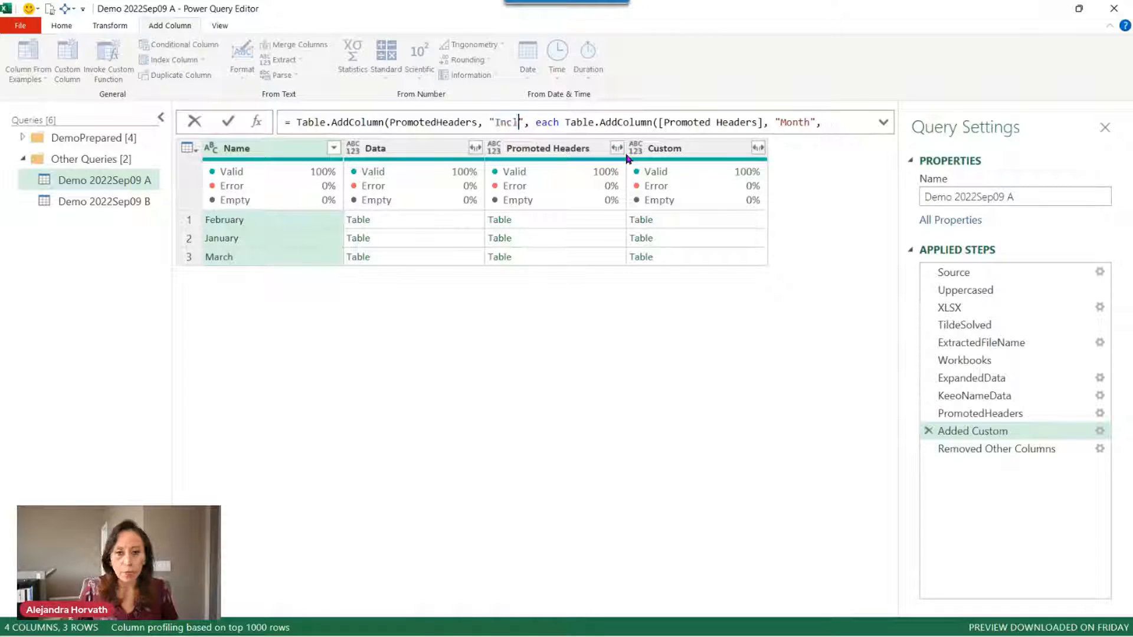
pyautogui.write('g Month')
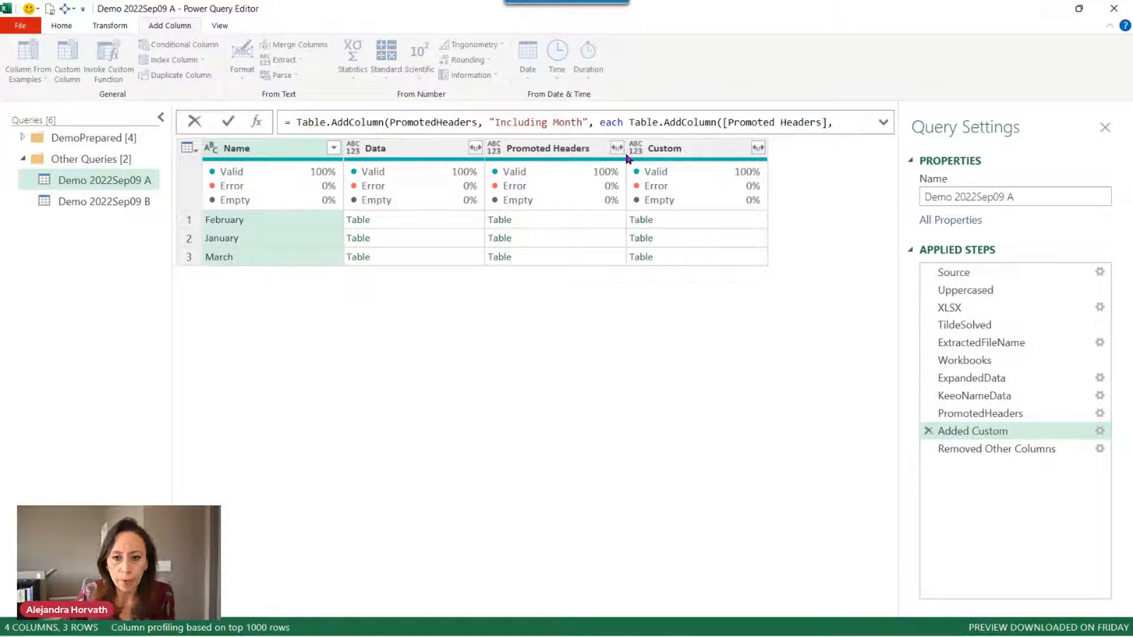
pyautogui.press('Return')
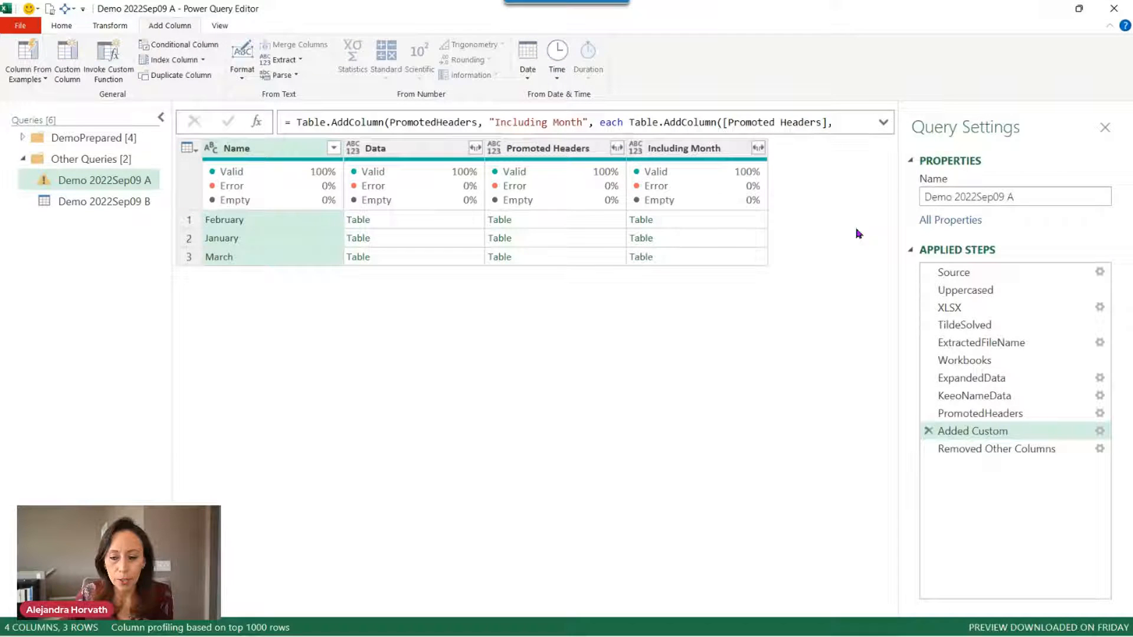
pyautogui.click(1031, 436)
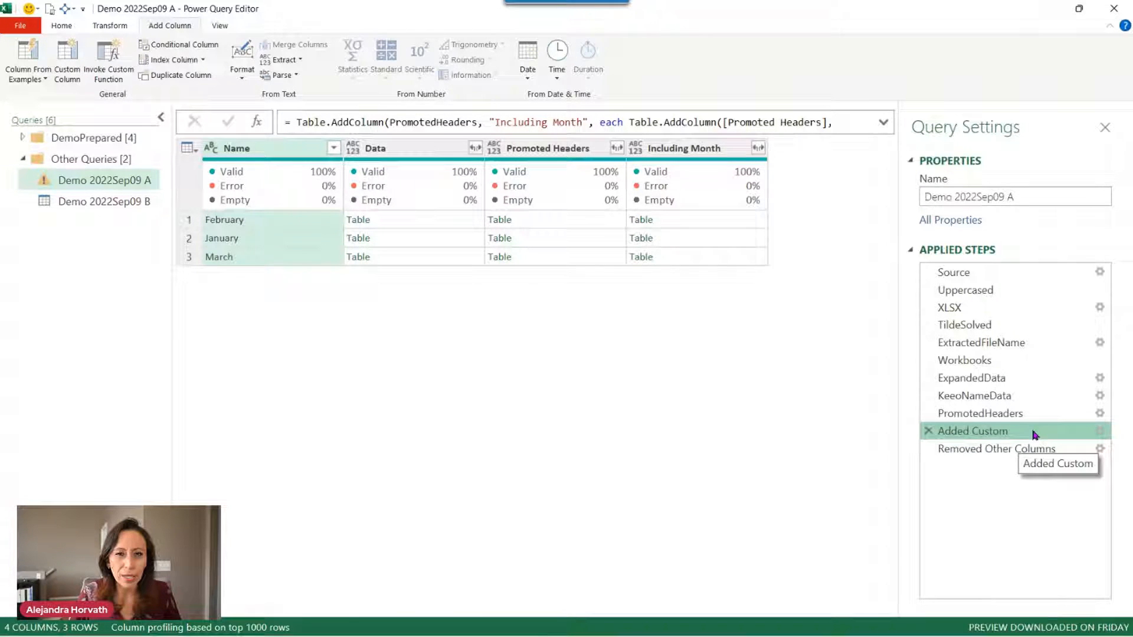
pyautogui.click(1033, 432)
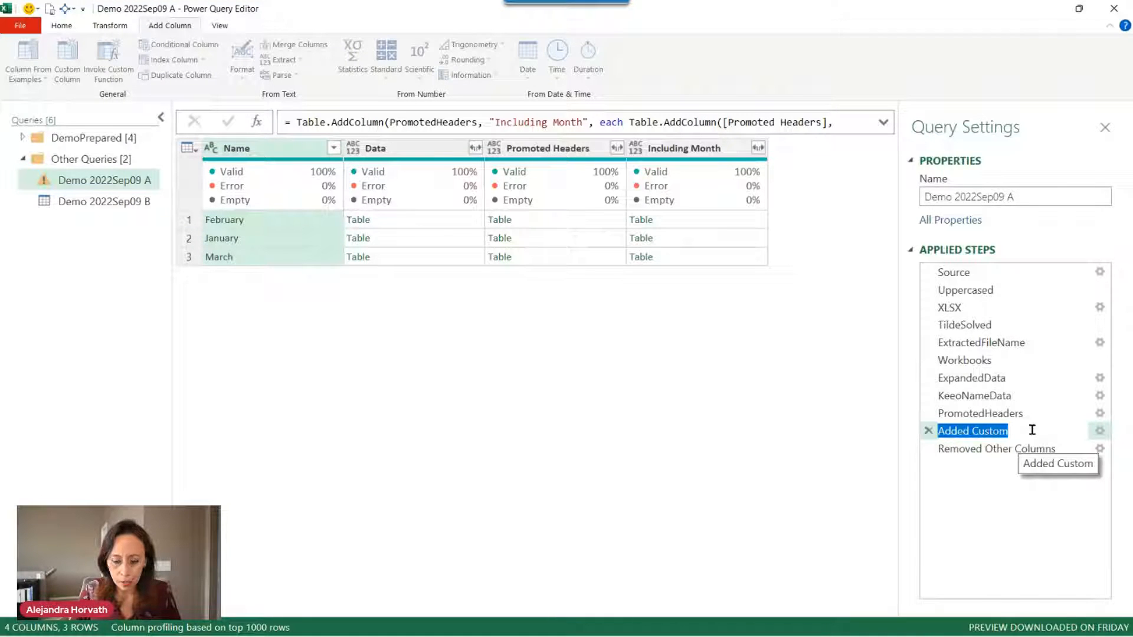
pyautogui.write('Ad')
pyautogui.press('BackSpace')
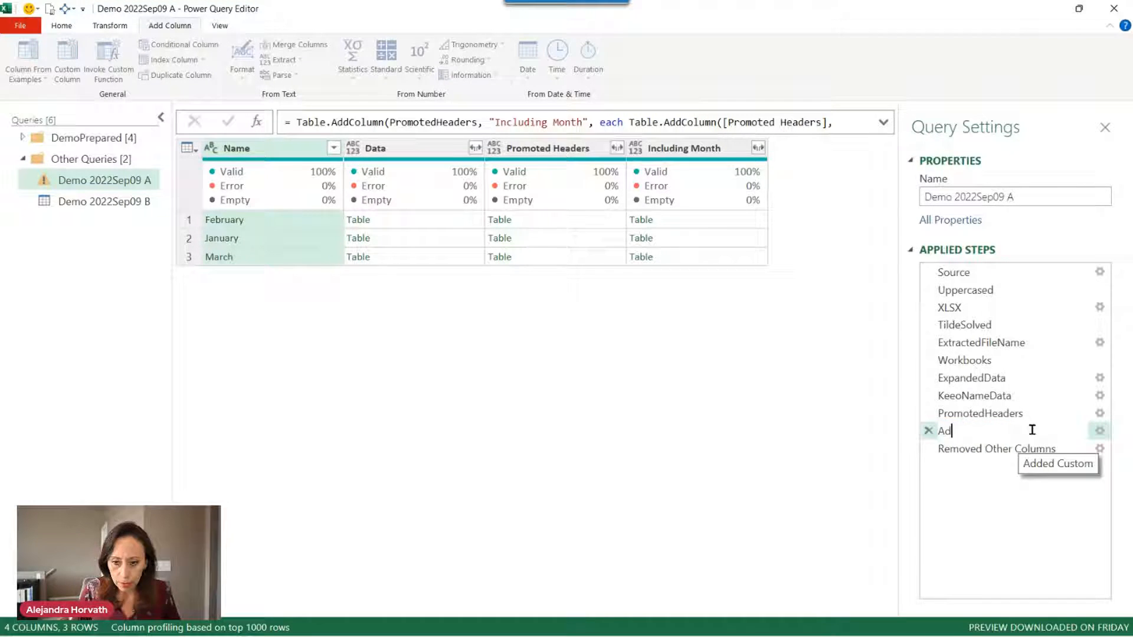
pyautogui.write('dMonth')
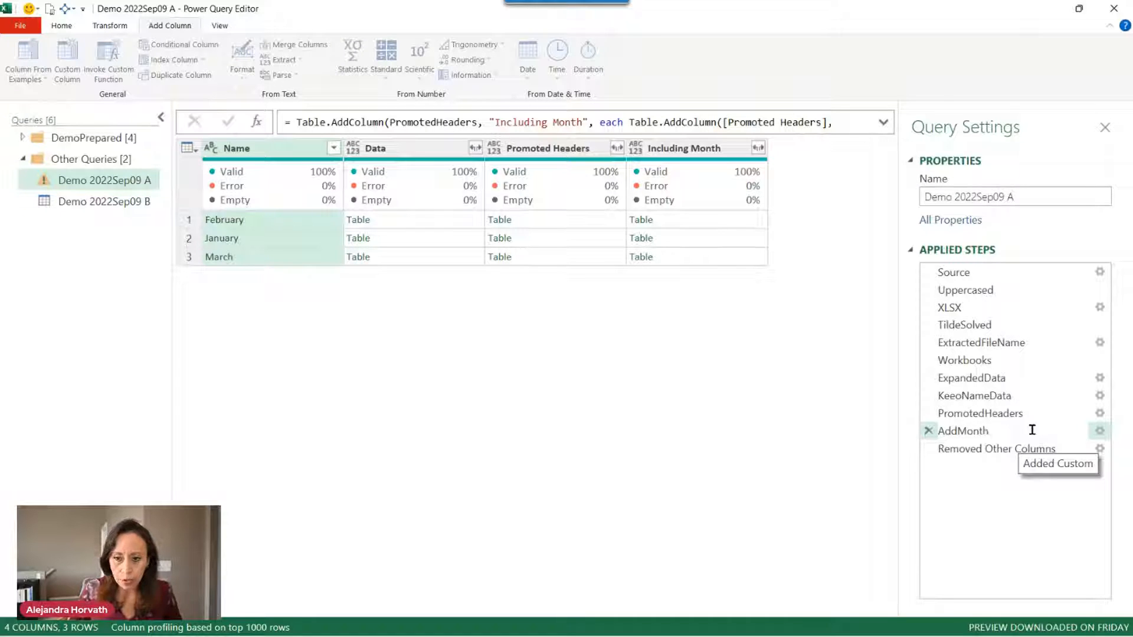
pyautogui.click(999, 448)
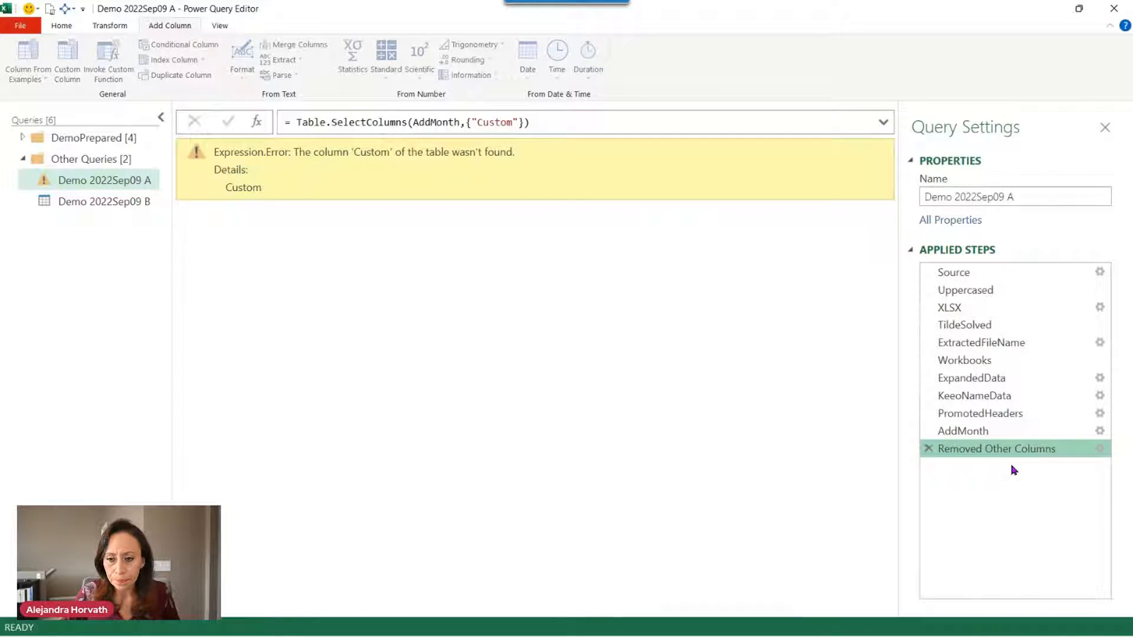
# Copy the column name Including Month from the AddMonth formula.
pyautogui.press('F2')
pyautogui.press('Escape')
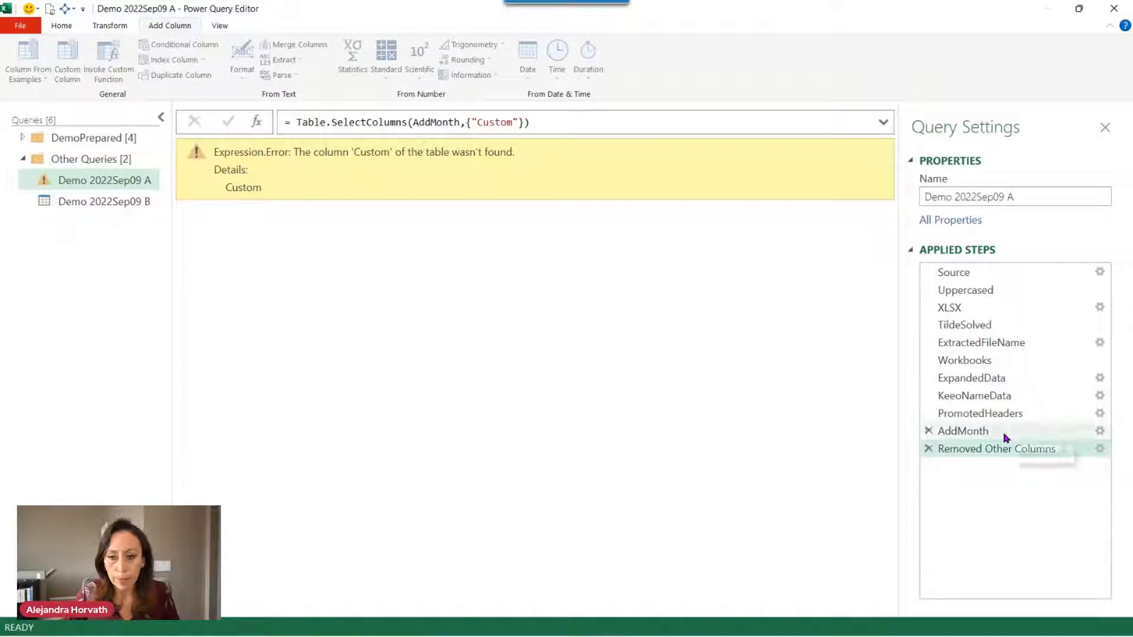
pyautogui.click(1006, 432)
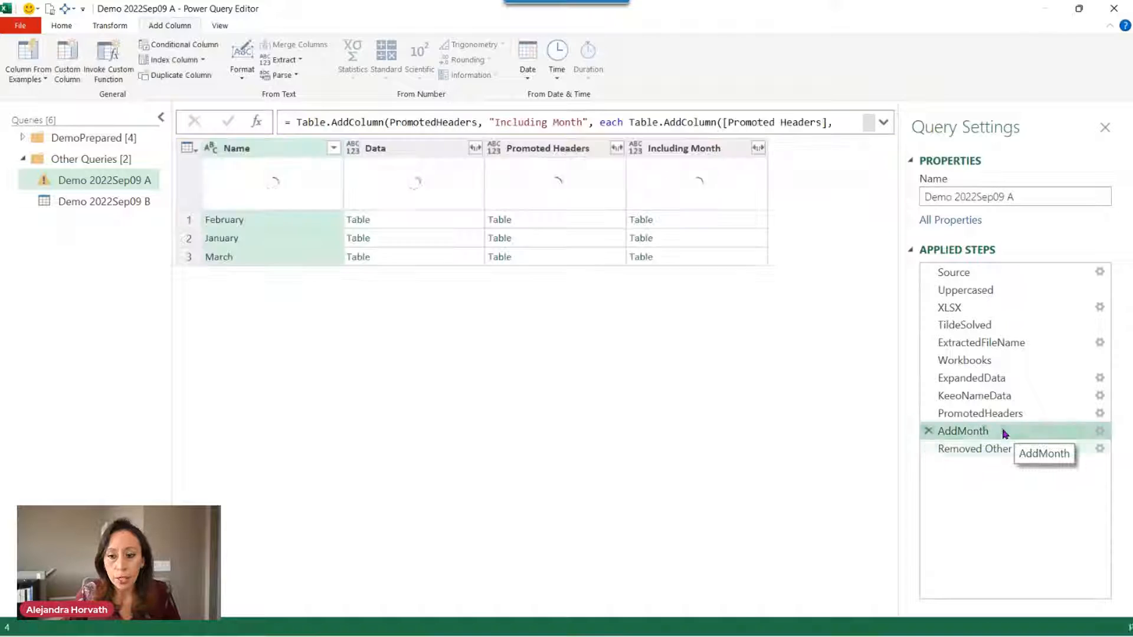
pyautogui.click(493, 122)
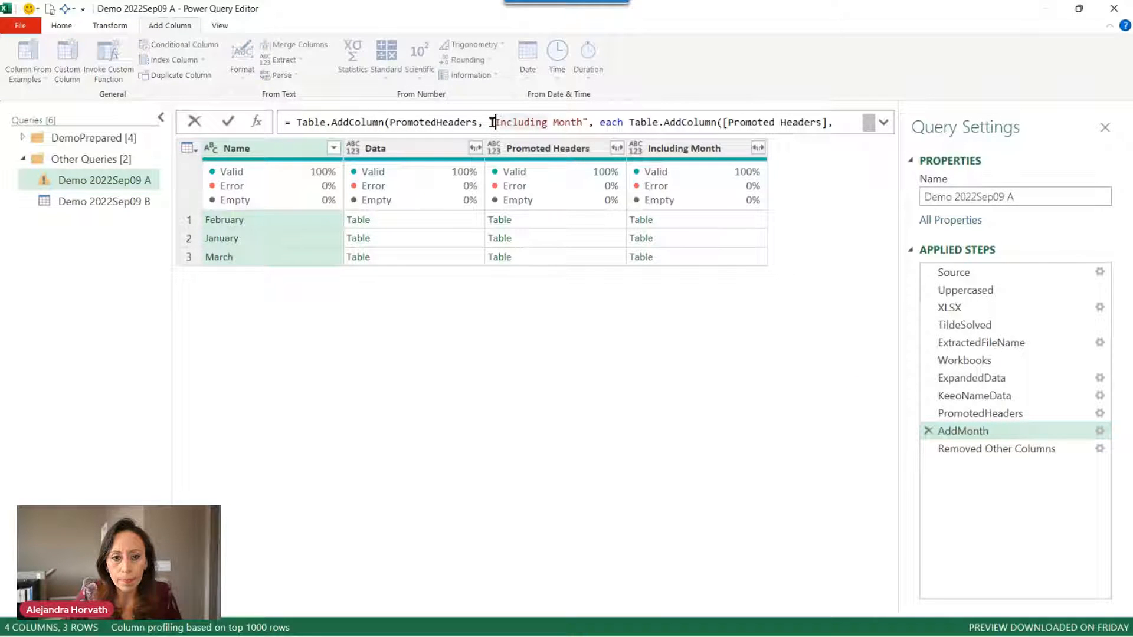
pyautogui.doubleClick(538, 124)
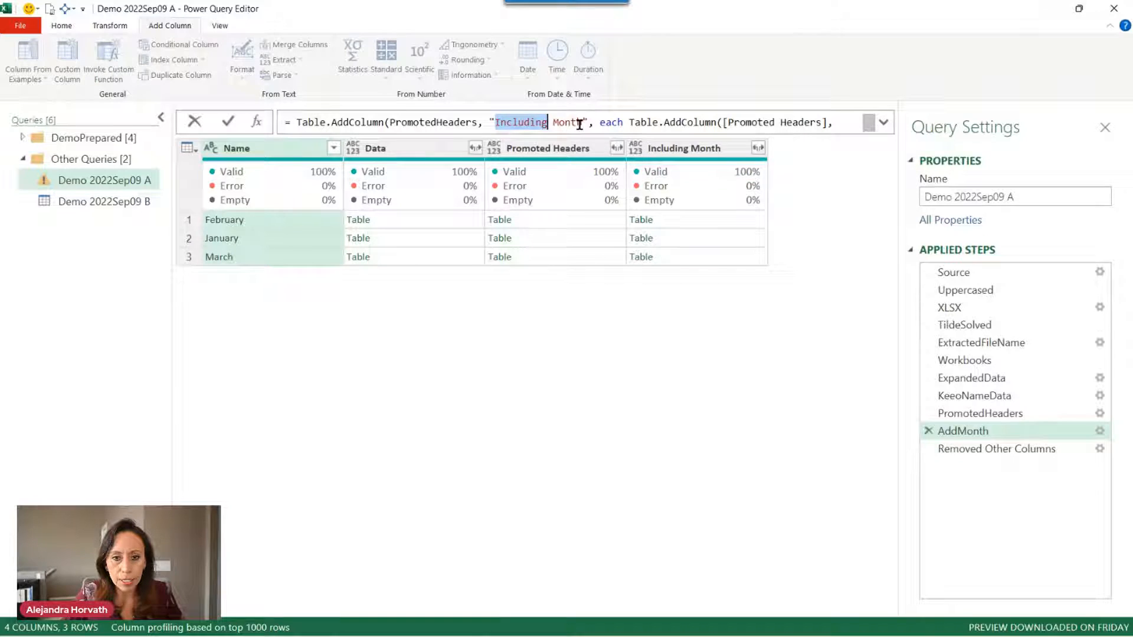
pyautogui.moveTo(583, 124); pyautogui.dragTo(495, 122)
pyautogui.hotkey('ctrl', 'c')
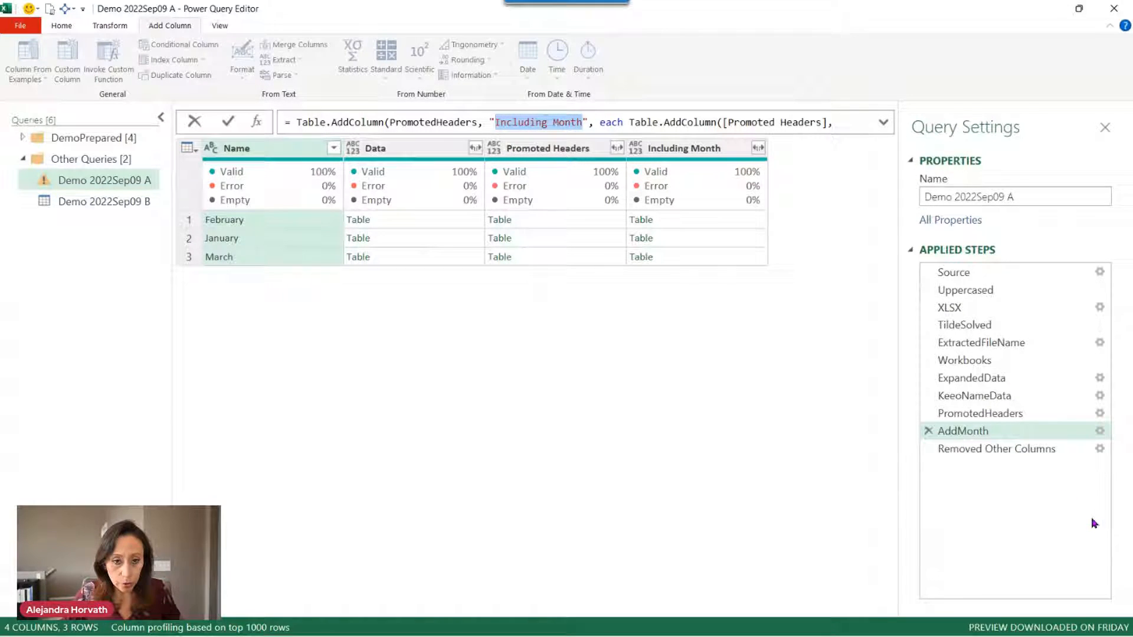
# Replace Custom with Including Month in the Removed Other Columns formula and preview the tables.
pyautogui.click(973, 449)
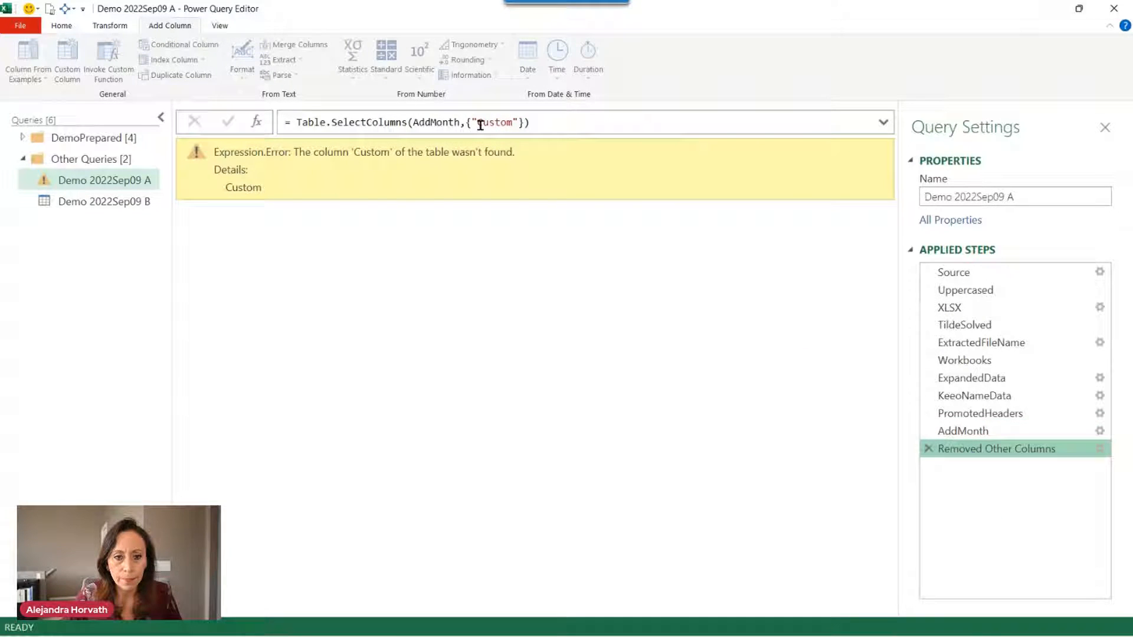
pyautogui.moveTo(479, 123); pyautogui.dragTo(515, 130)
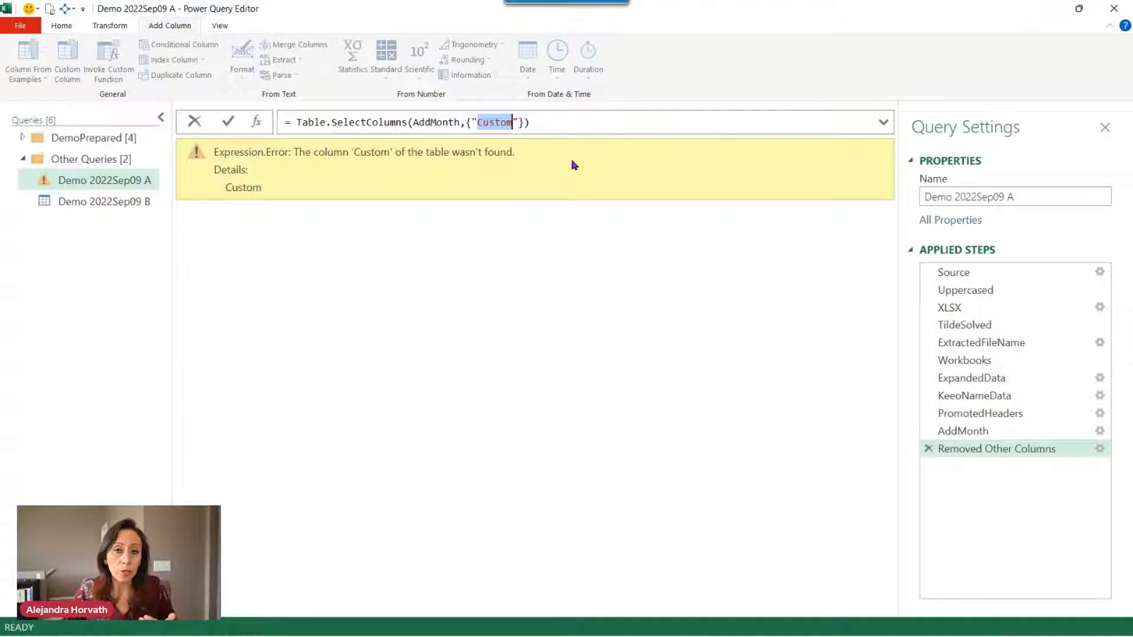
pyautogui.hotkey('ctrl', 'v')
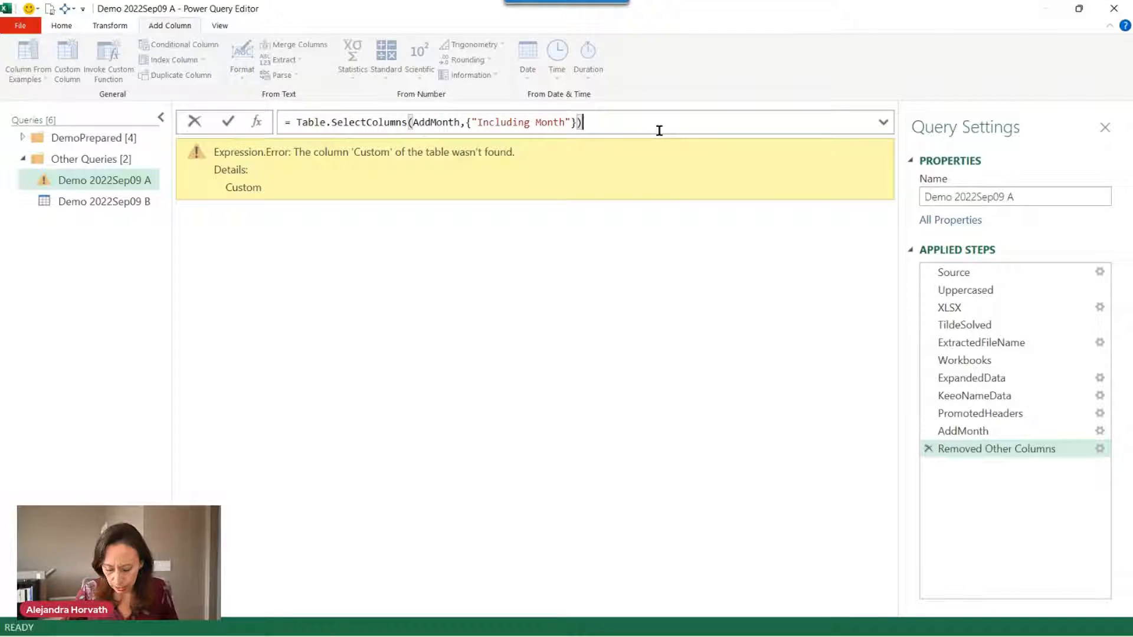
pyautogui.press('Return')
pyautogui.click(332, 220)
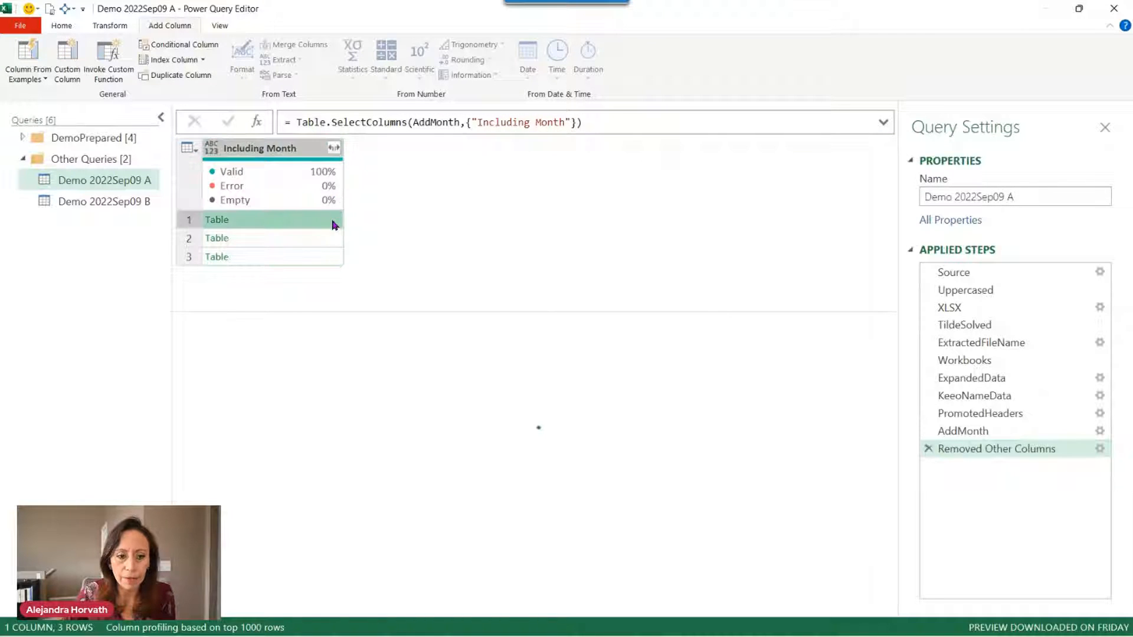
pyautogui.click(330, 237)
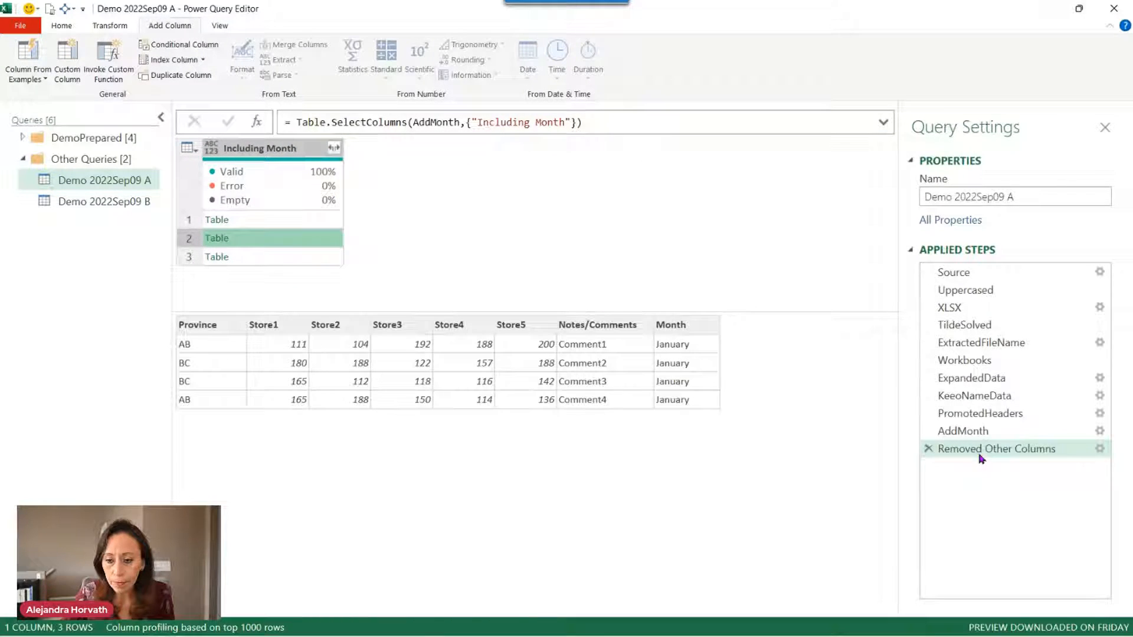
# Rename the Removed Other Columns step to KeepFinalCol.
pyautogui.click(1003, 448)
pyautogui.write('k')
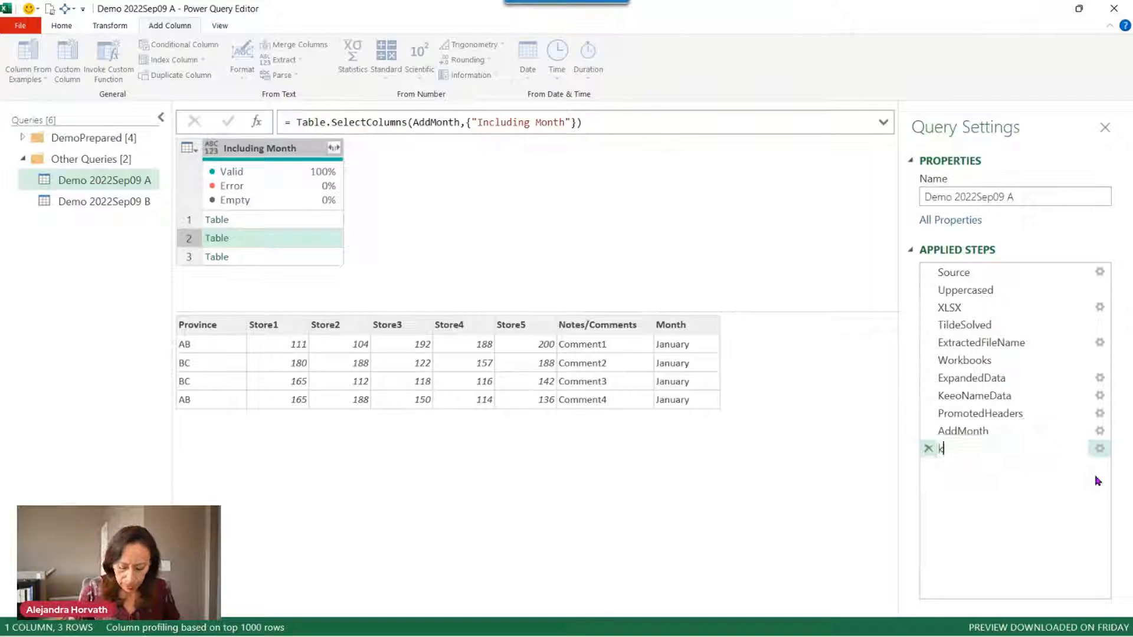
pyautogui.press('BackSpace')
pyautogui.press('BackSpace')
pyautogui.press('BackSpace')
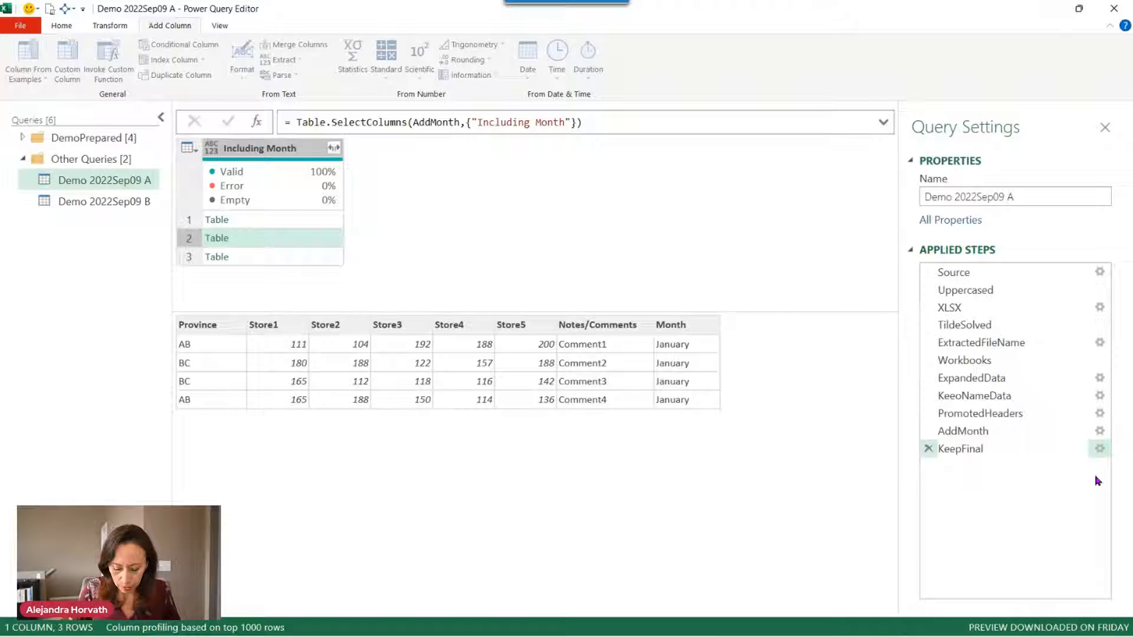
pyautogui.write('KeepFinalCol')
pyautogui.press('Return')
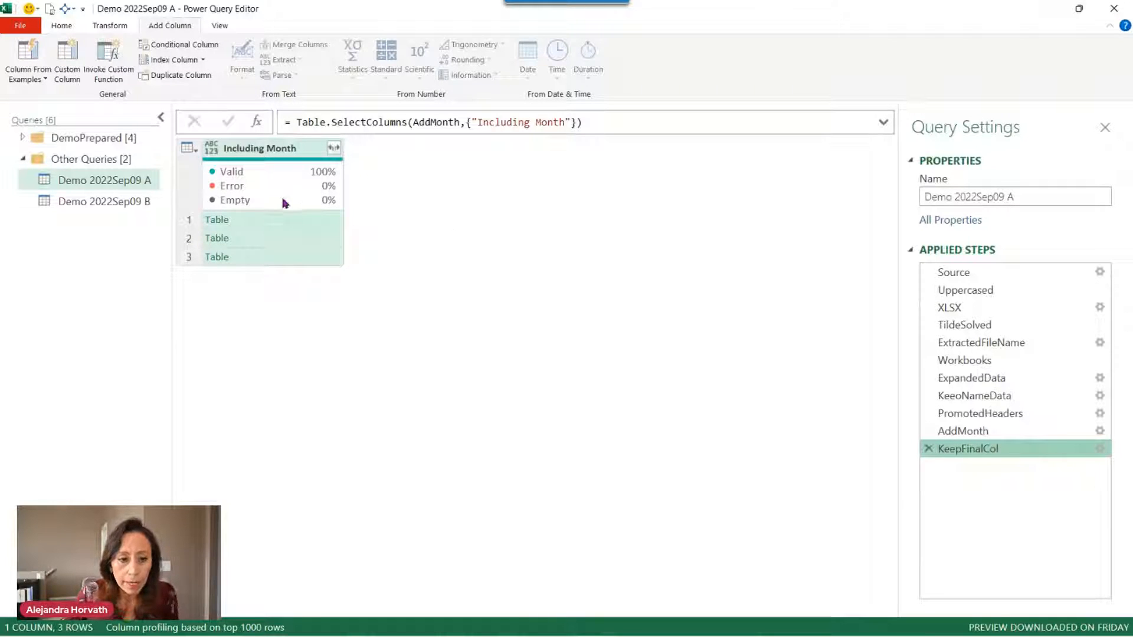
# Preview the January and March nested tables, then trial-expand all Including Month columns.
pyautogui.click(300, 238)
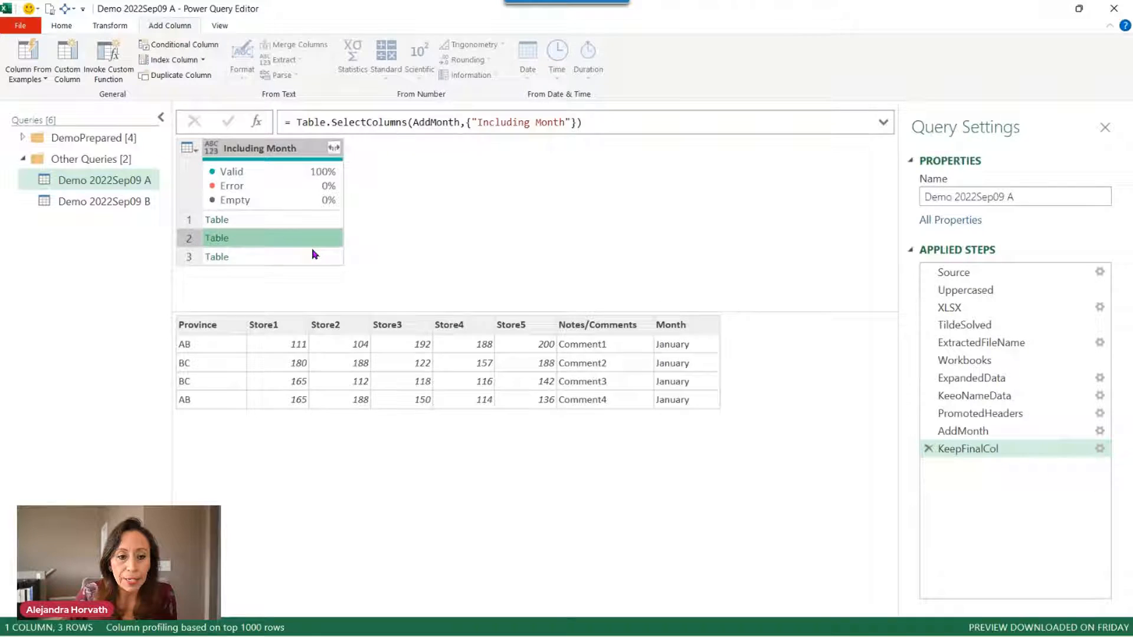
pyautogui.click(315, 255)
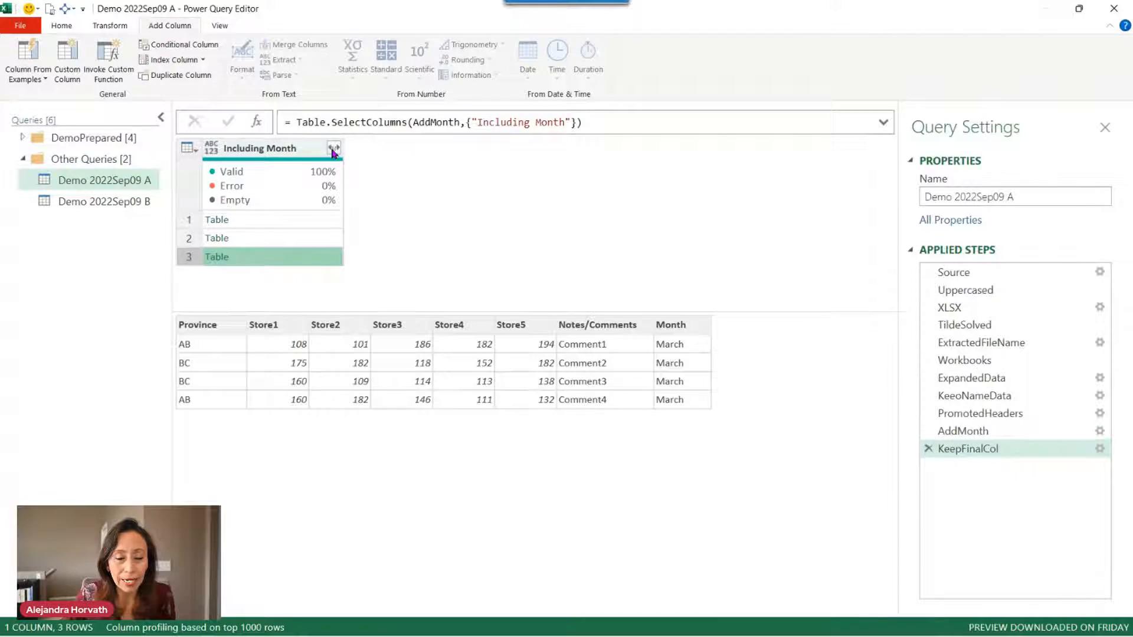
pyautogui.click(333, 148)
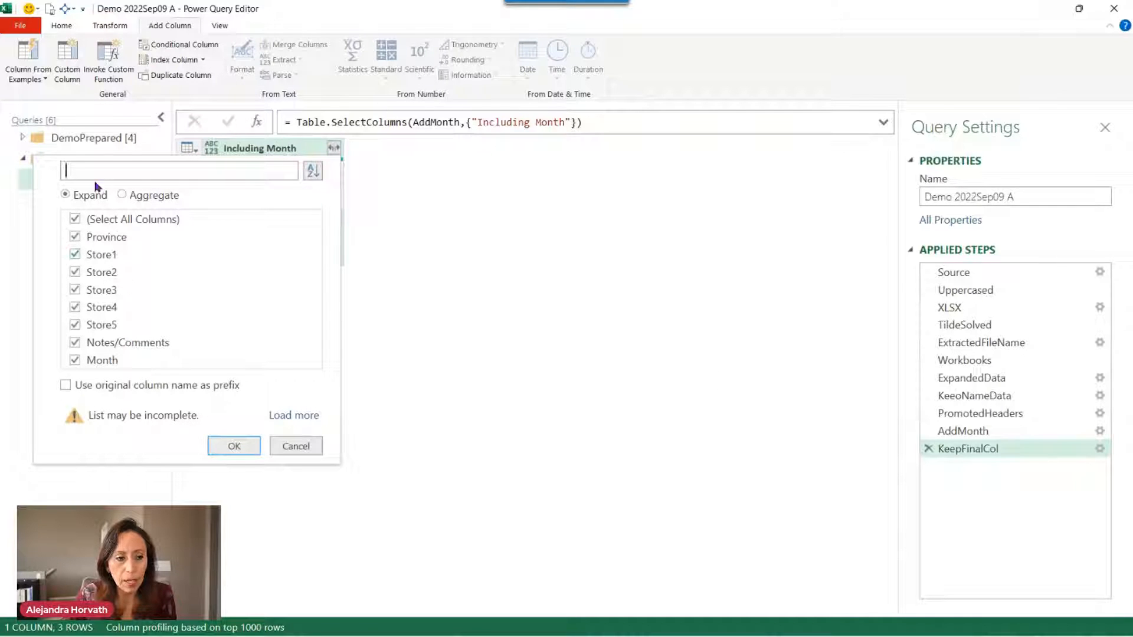
pyautogui.click(228, 445)
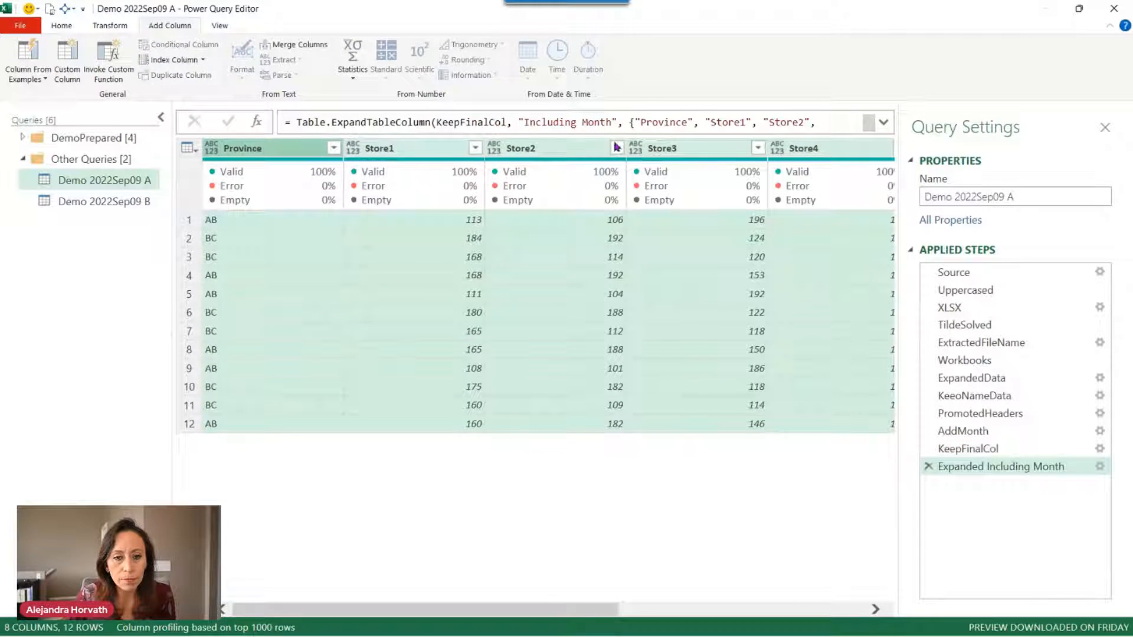
# Review the Store4/Store5 column lists in the expand formula, then delete the Expanded Including Month step.
pyautogui.click(883, 123)
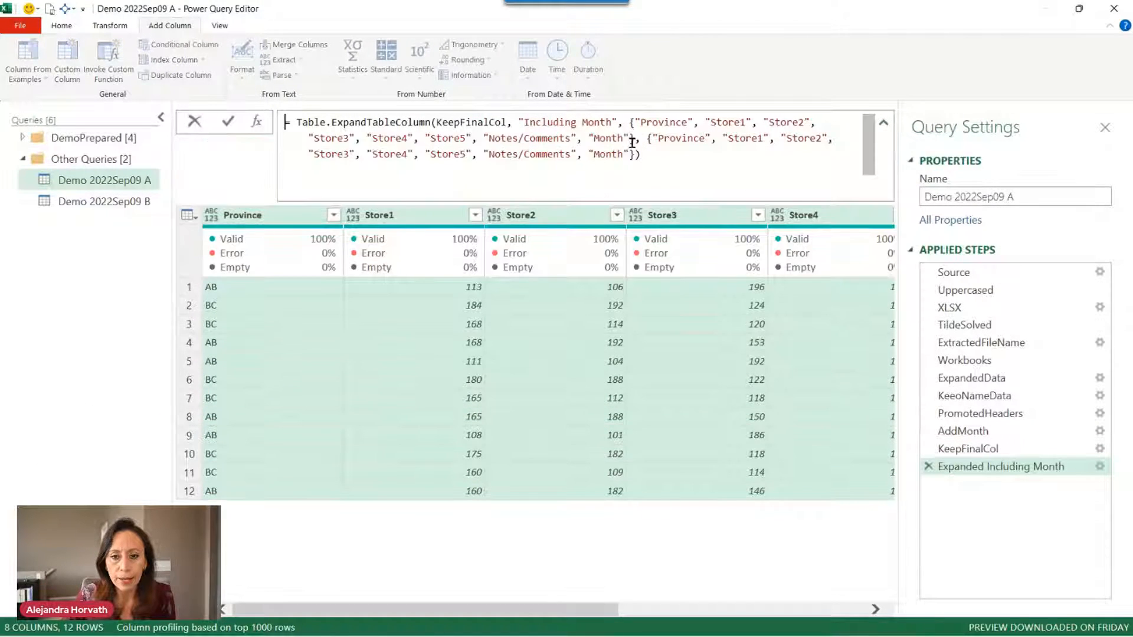
pyautogui.moveTo(630, 122); pyautogui.dragTo(641, 154)
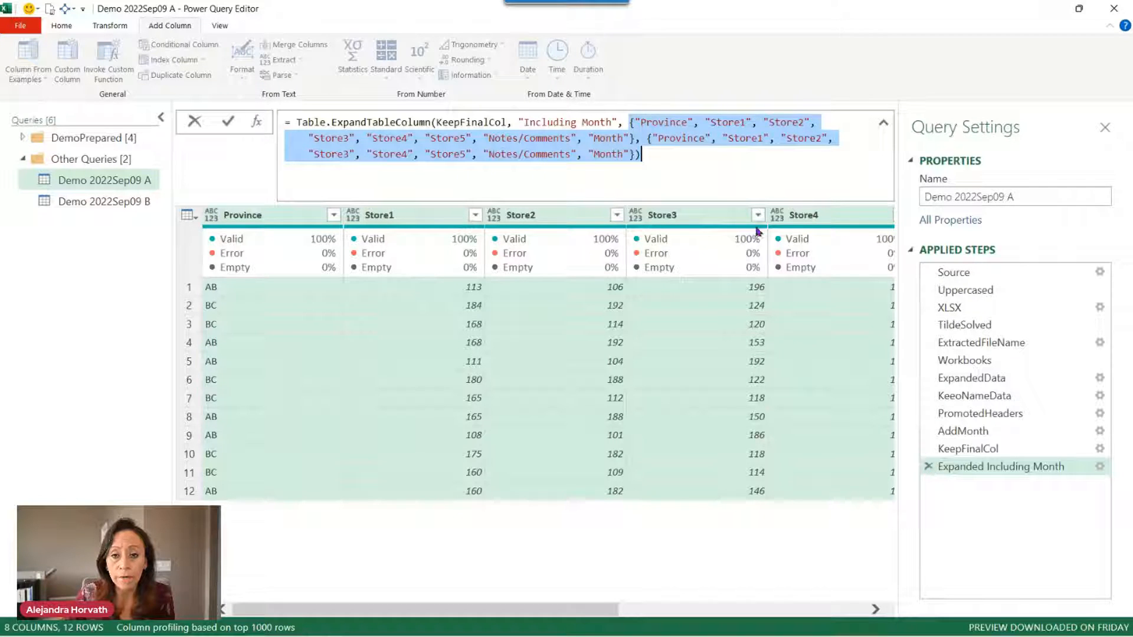
pyautogui.click(588, 138)
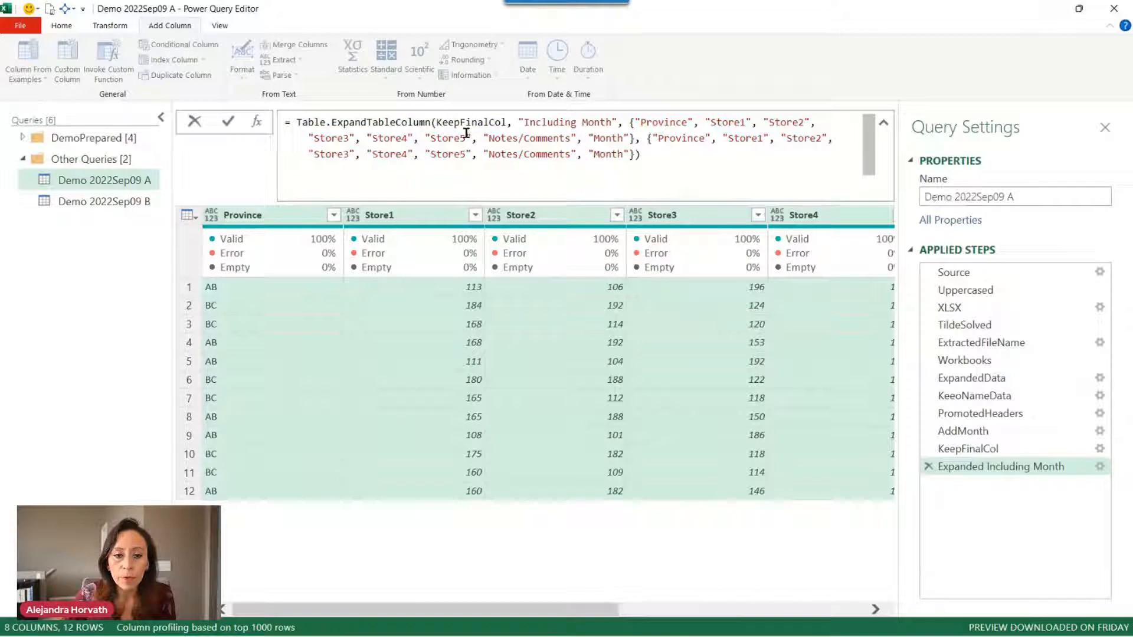
pyautogui.click(466, 138)
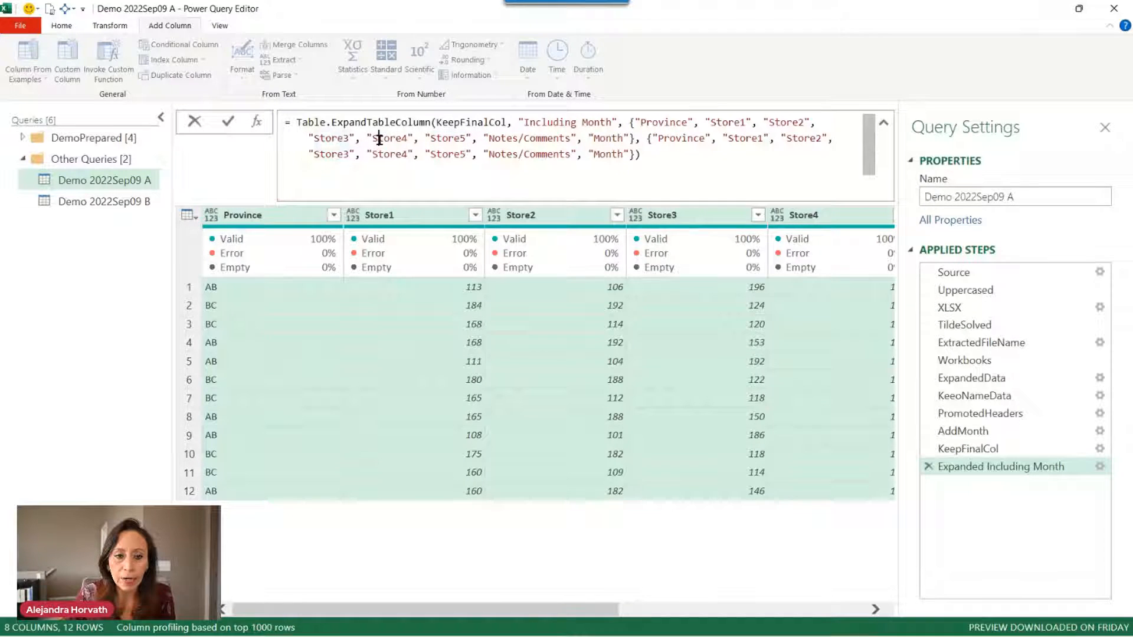
pyautogui.click(414, 139)
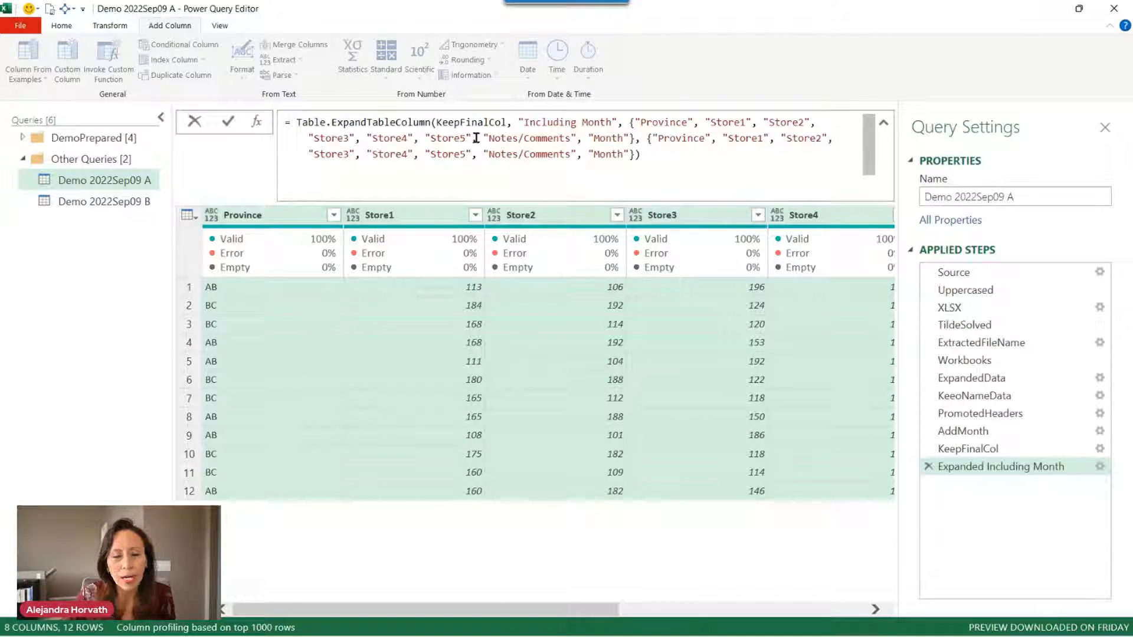
pyautogui.click(461, 138)
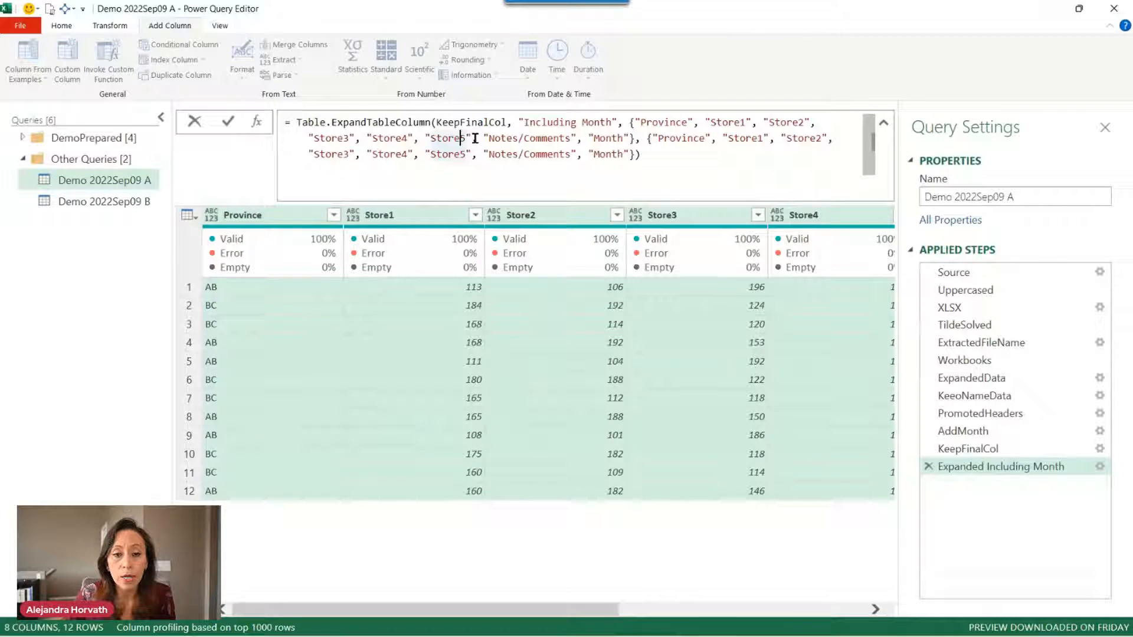
pyautogui.click(477, 138)
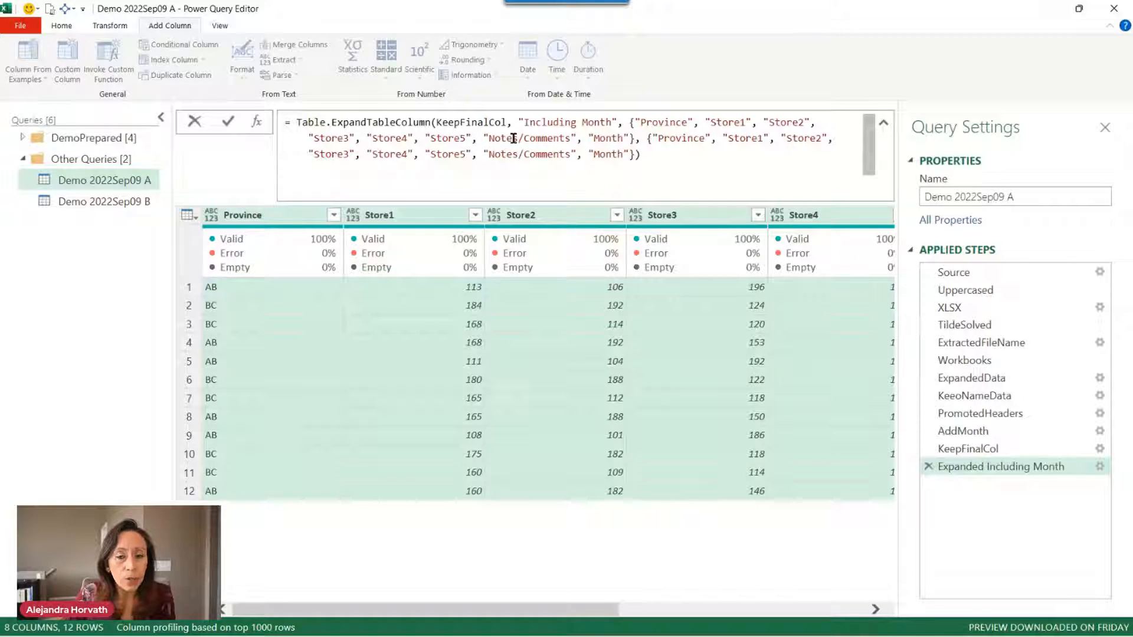
pyautogui.click(439, 138)
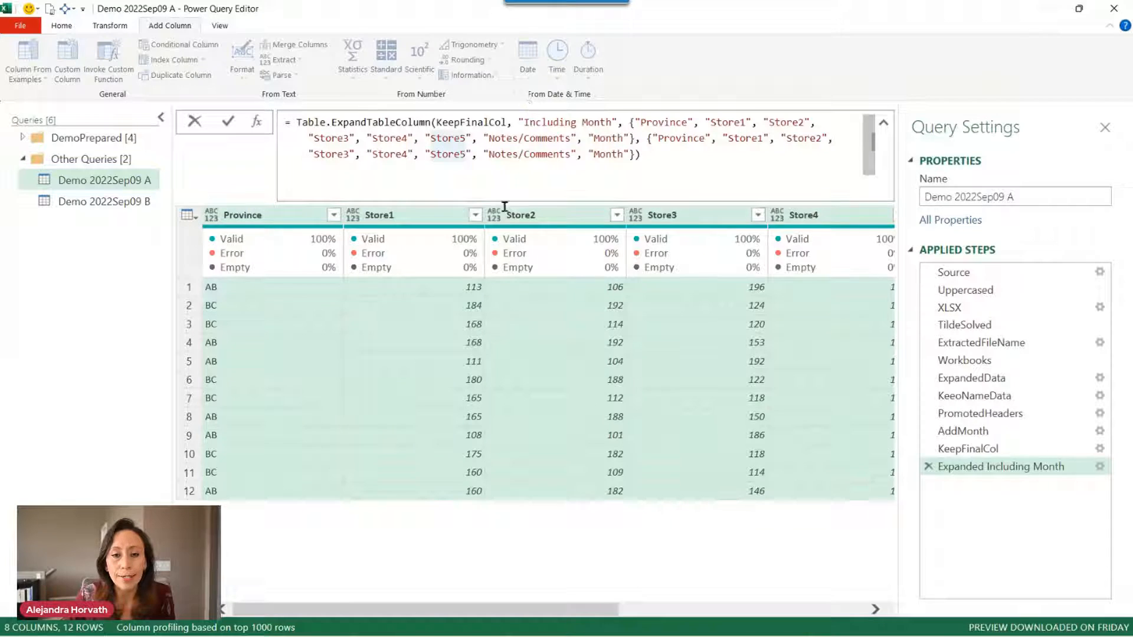
pyautogui.click(928, 467)
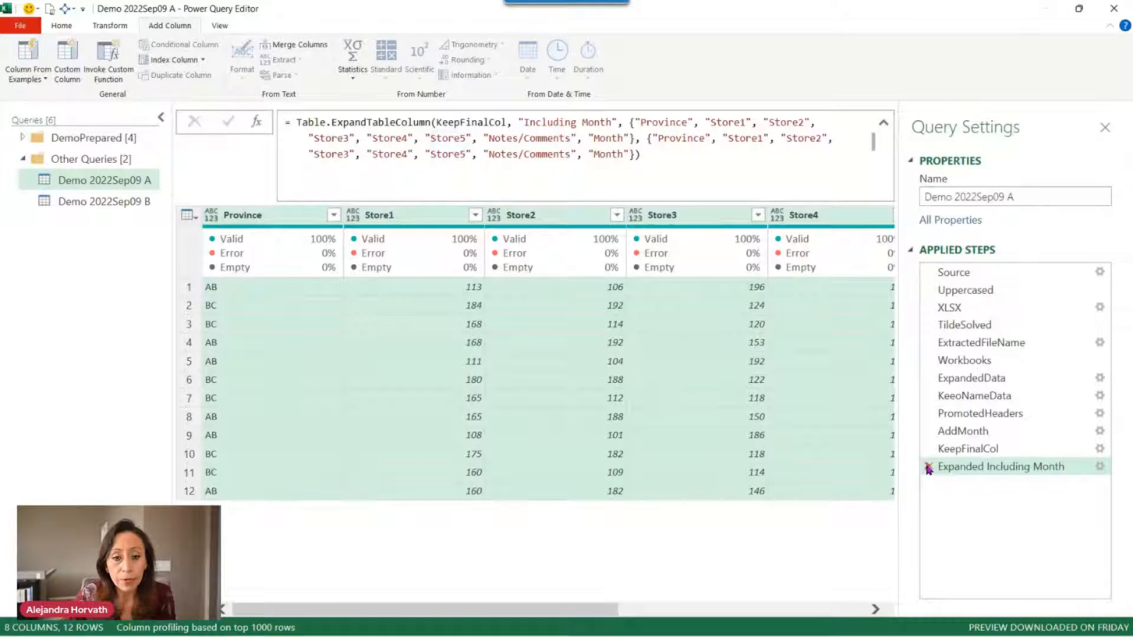
pyautogui.click(927, 467)
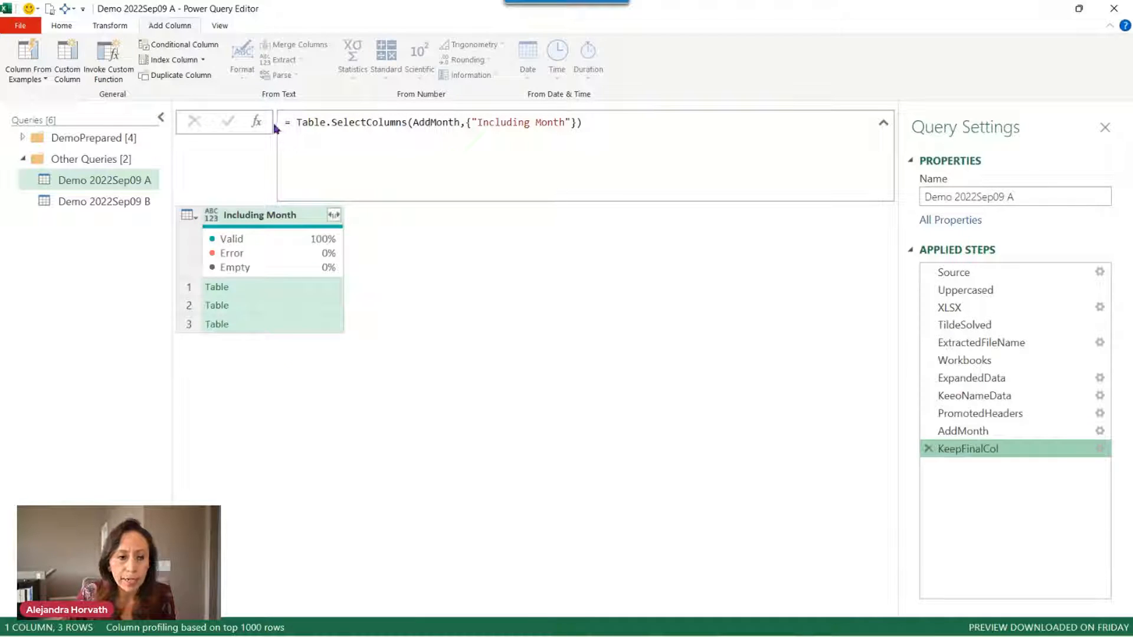
# Insert a step after KeepFinalCol with = Table.Combine(KeepFinalCol[Including Month]).
pyautogui.rightClick(977, 452)
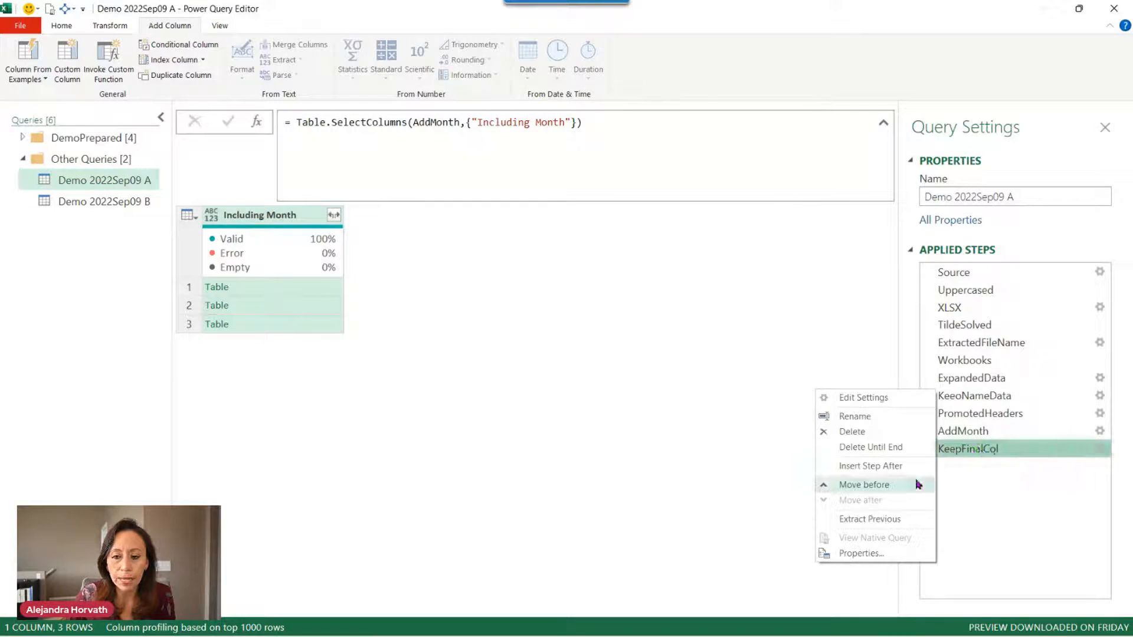
pyautogui.click(870, 466)
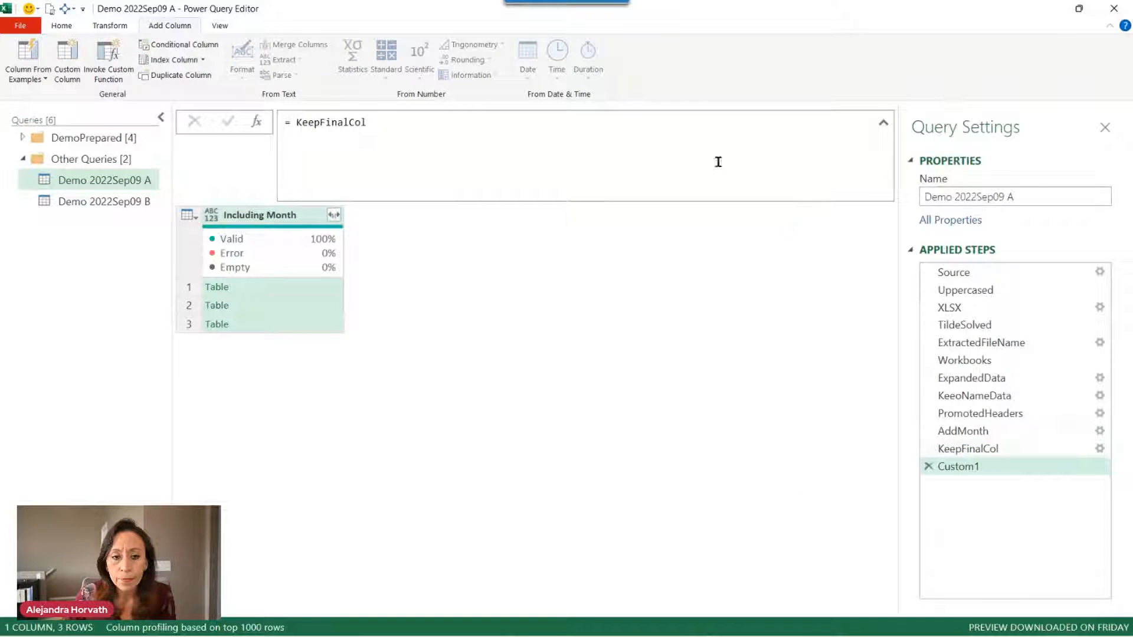
pyautogui.click(290, 122)
pyautogui.write('tab')
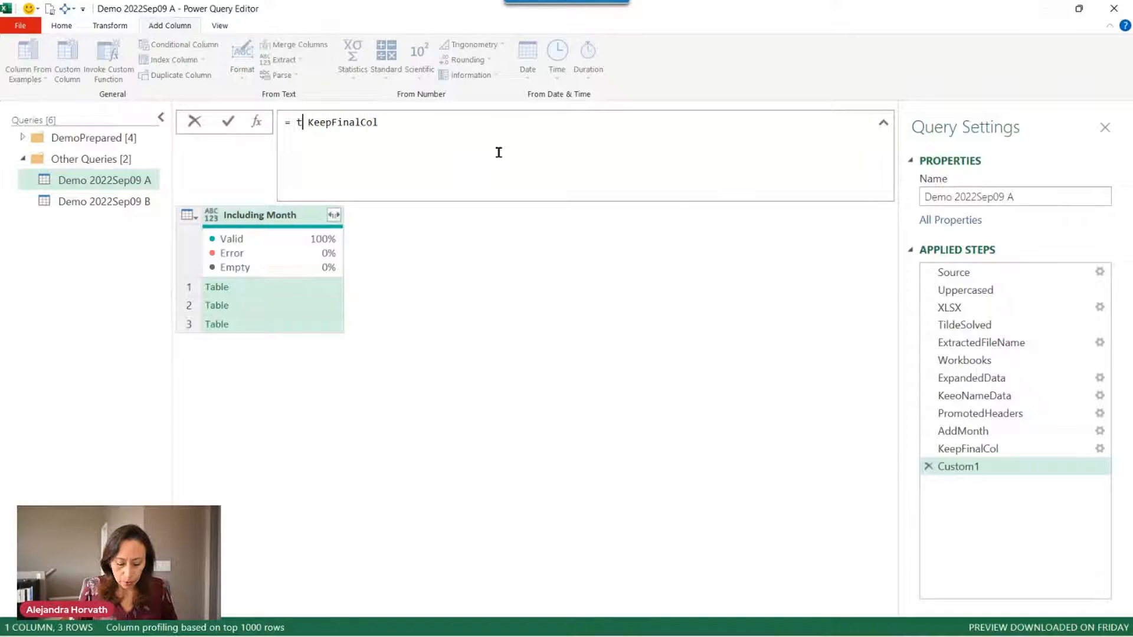
pyautogui.write('leco')
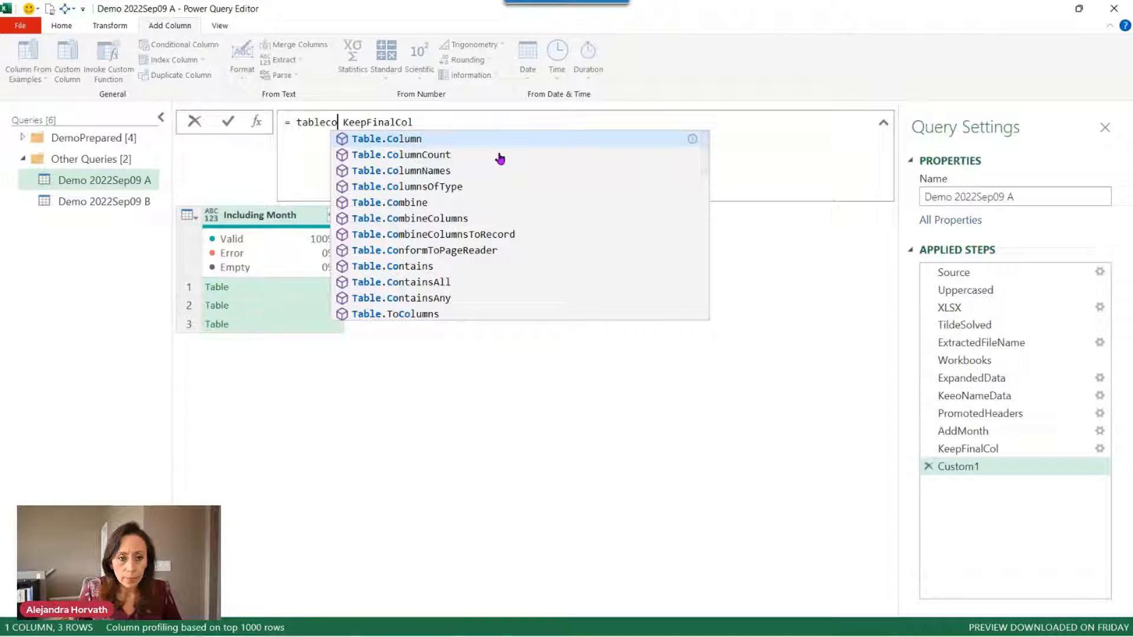
pyautogui.write('m')
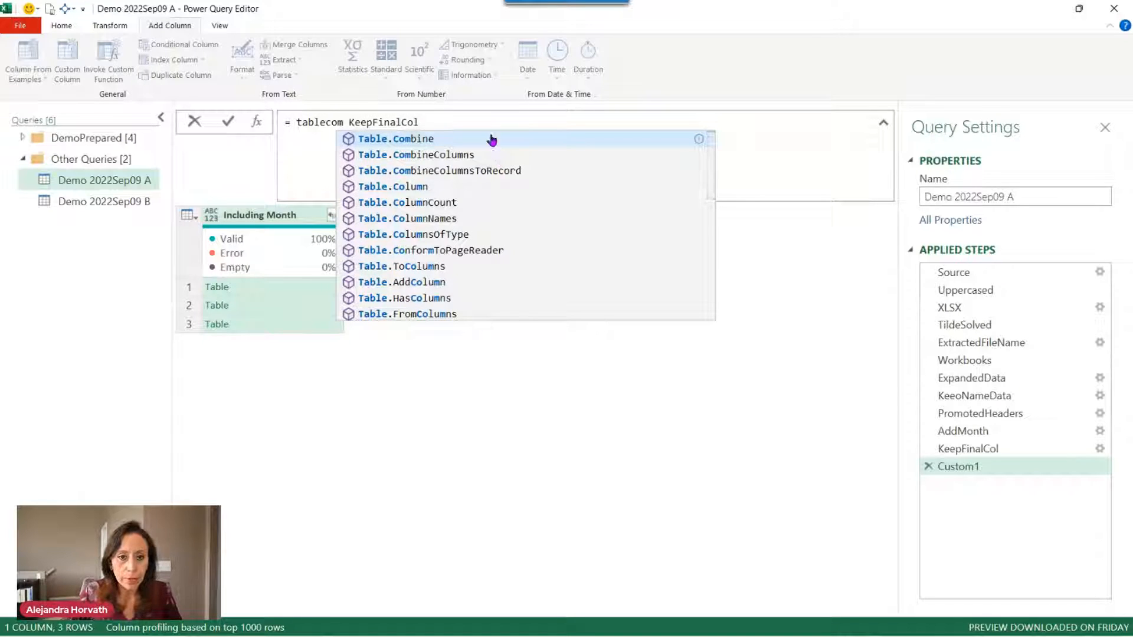
pyautogui.click(490, 137)
pyautogui.press('Right')
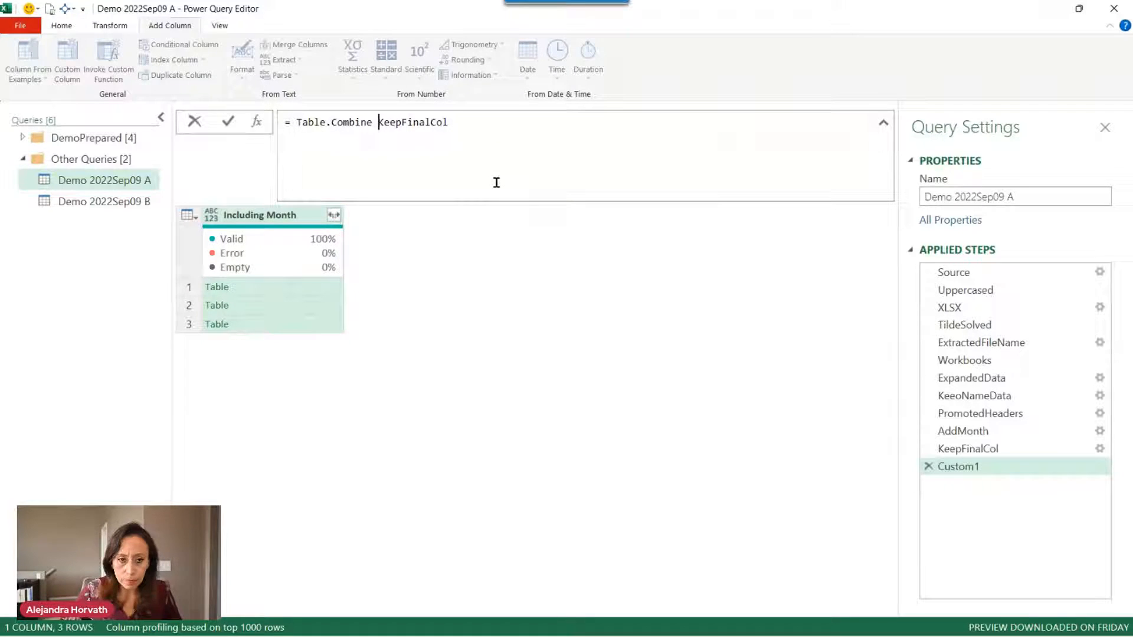
pyautogui.write('(')
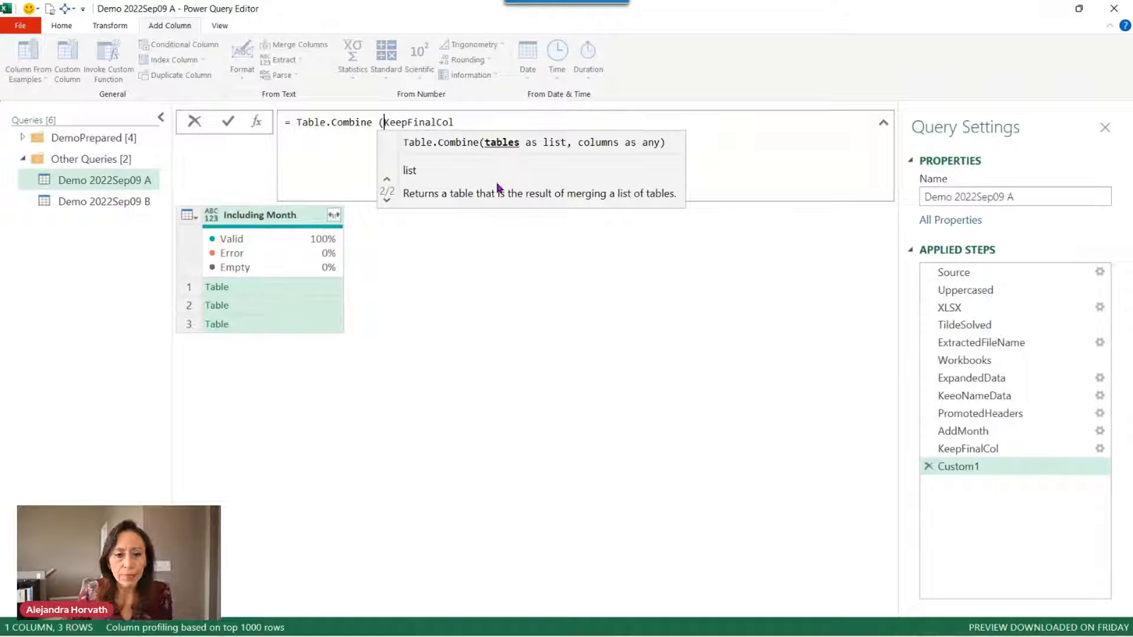
pyautogui.click(464, 118)
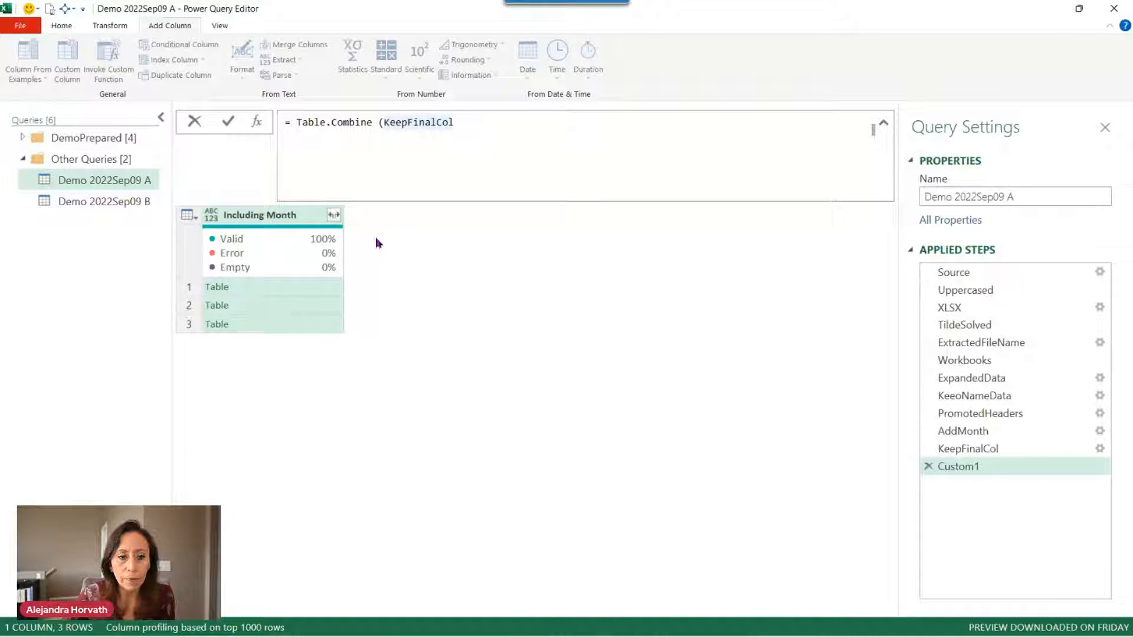
pyautogui.write('[')
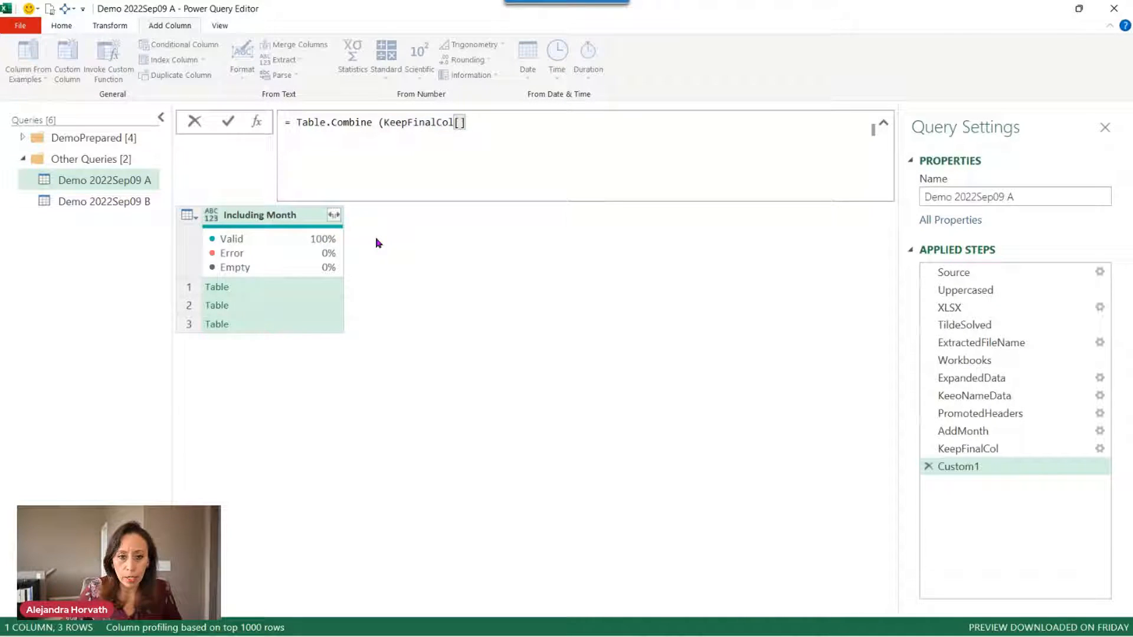
pyautogui.write('In')
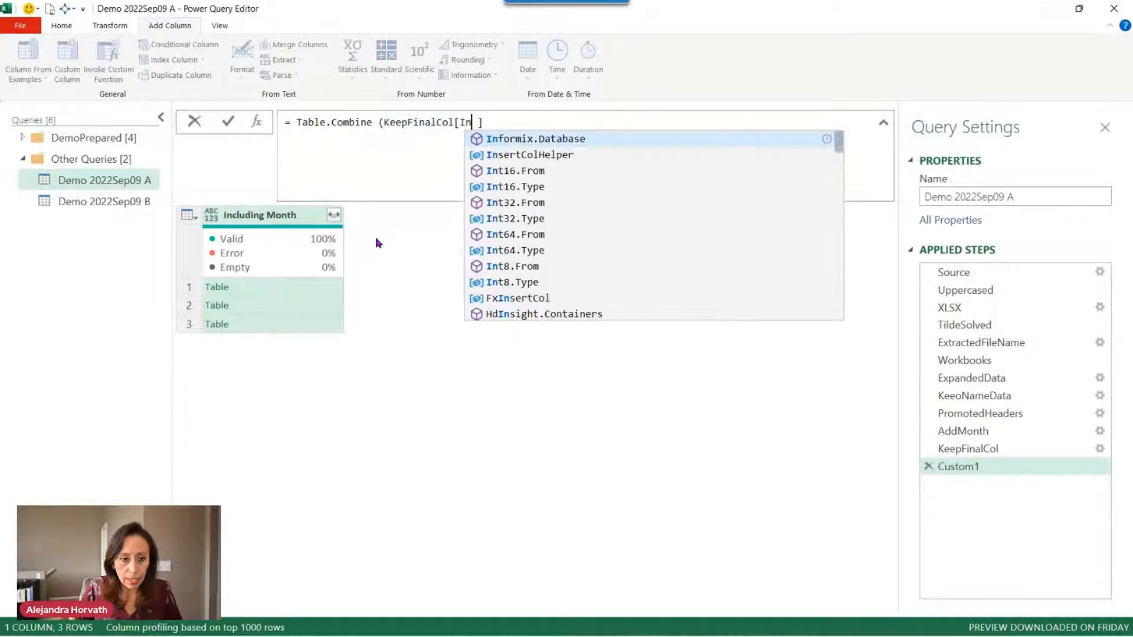
pyautogui.write('clud')
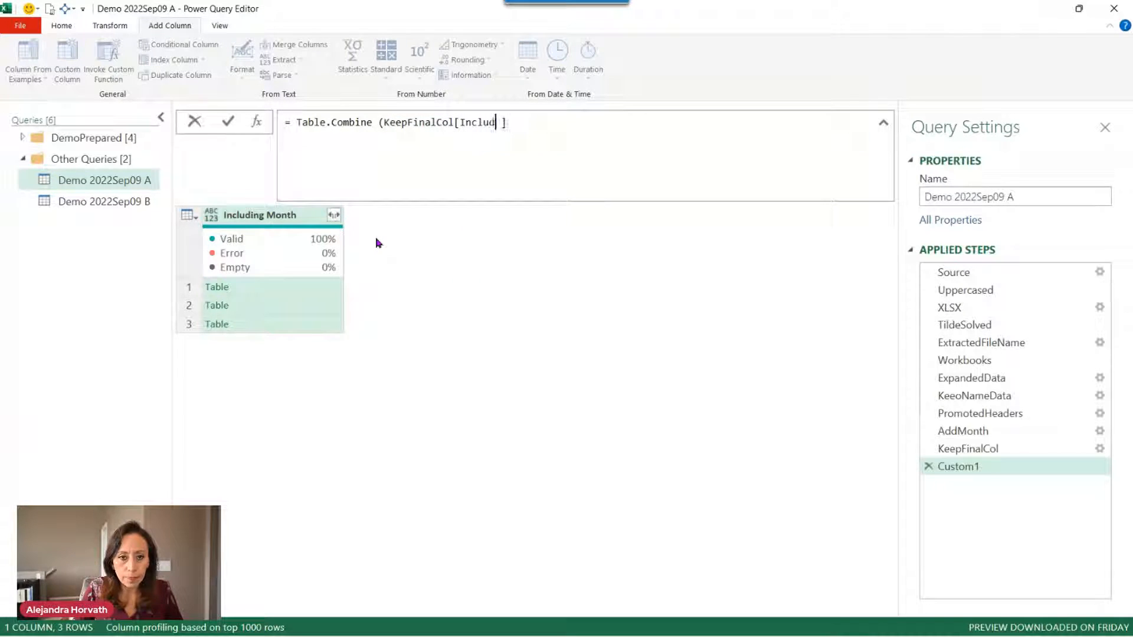
pyautogui.write('ing')
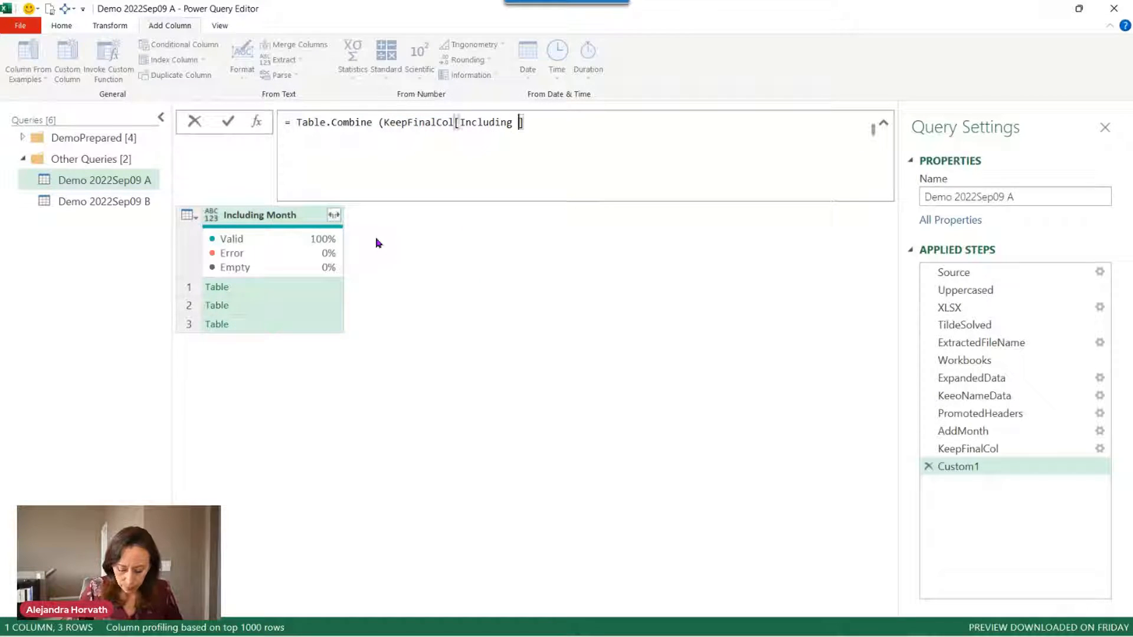
pyautogui.write(' Month]')
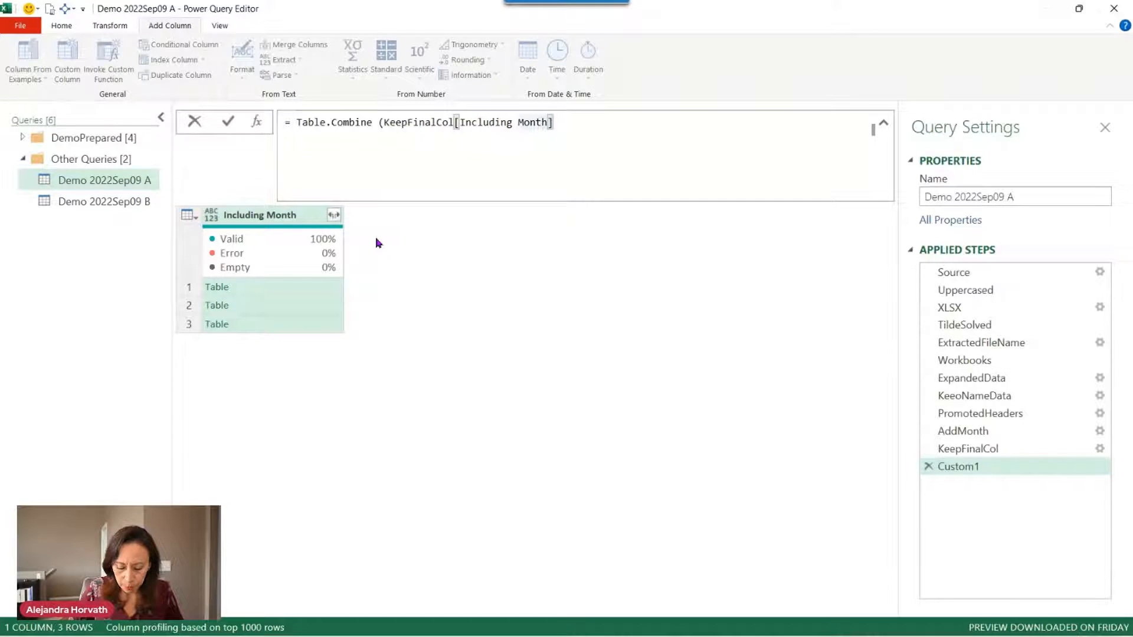
pyautogui.write(')')
pyautogui.press('Return')
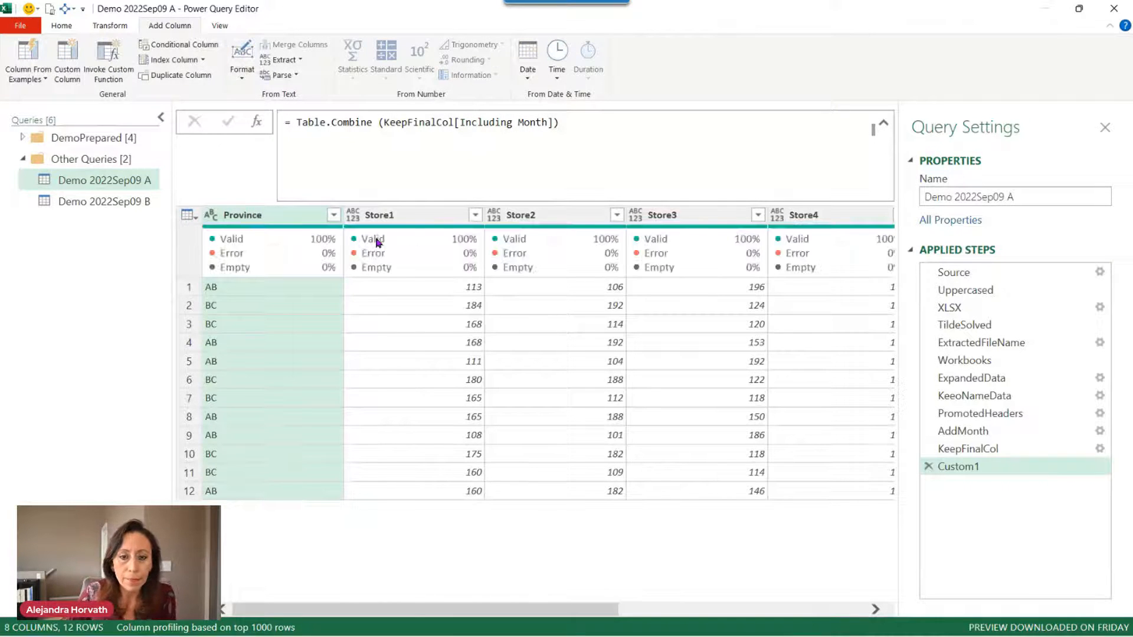
# Review the combined 12-row table and inspect the ExpandedData step.
pyautogui.moveTo(307, 608); pyautogui.dragTo(229, 601)
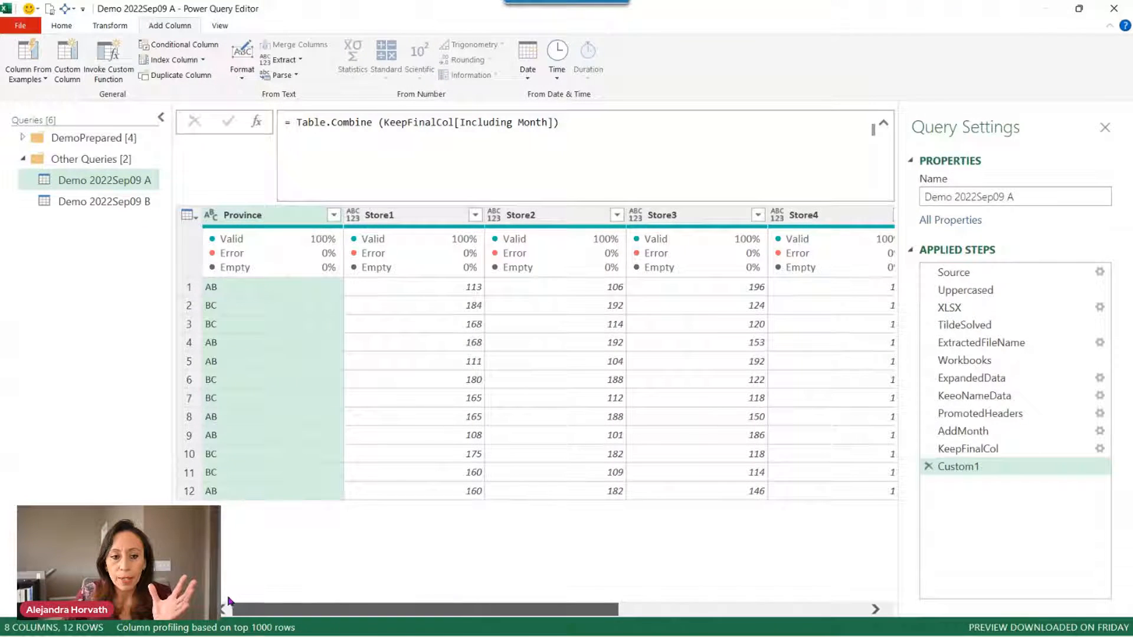
pyautogui.click(584, 144)
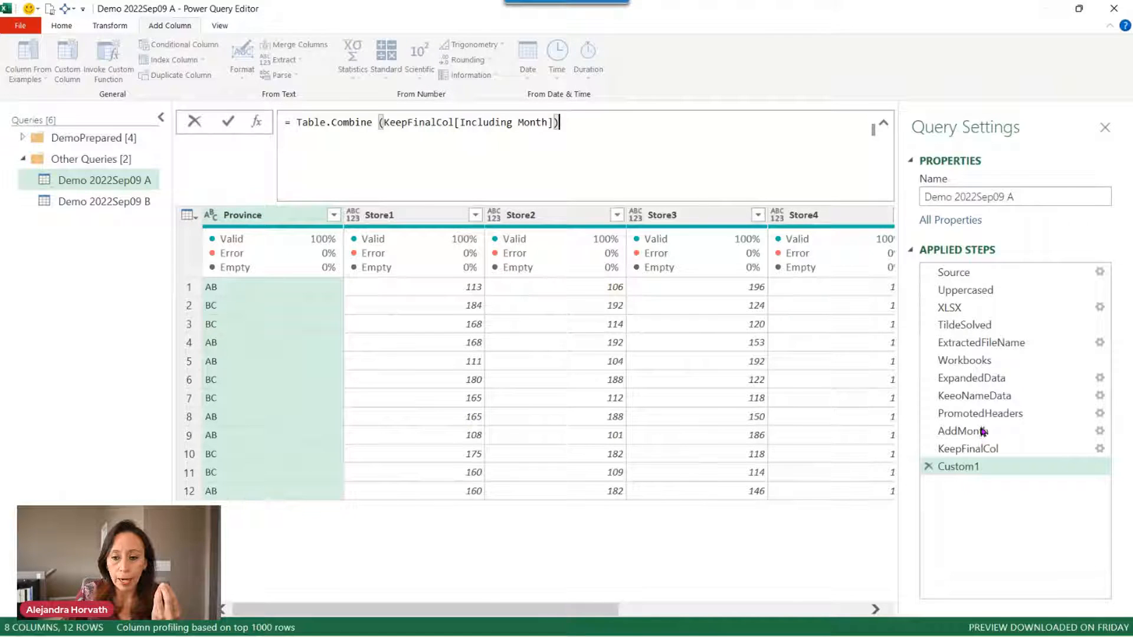
pyautogui.click(984, 378)
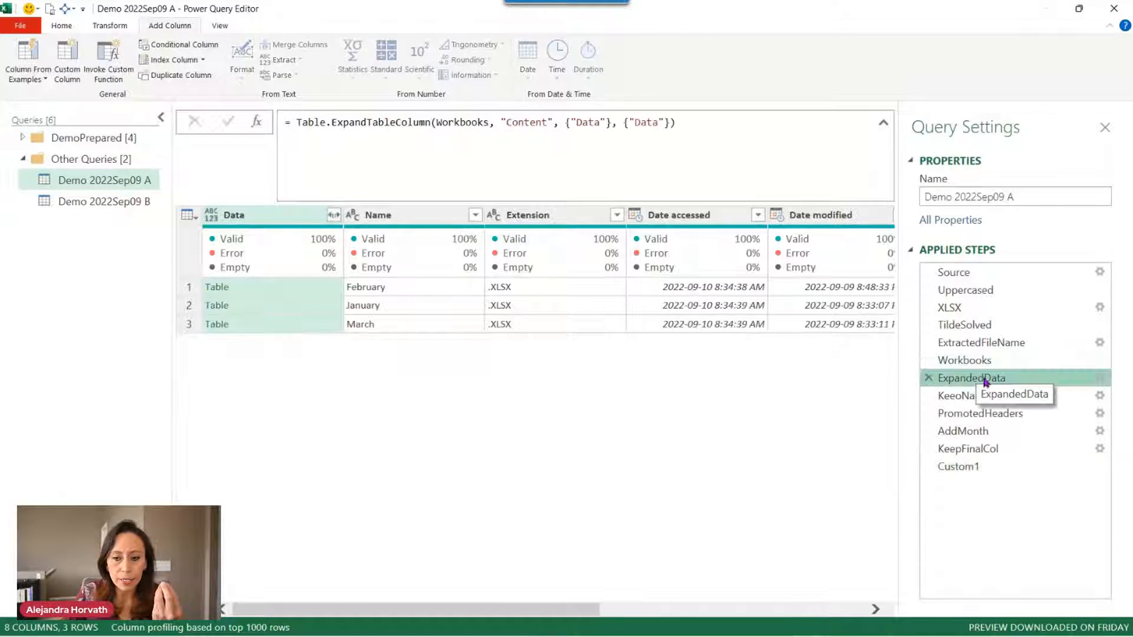
# Step through PromotedHeaders, AddMonth and KeeoNameData, previewing February's nested data table.
pyautogui.click(1000, 413)
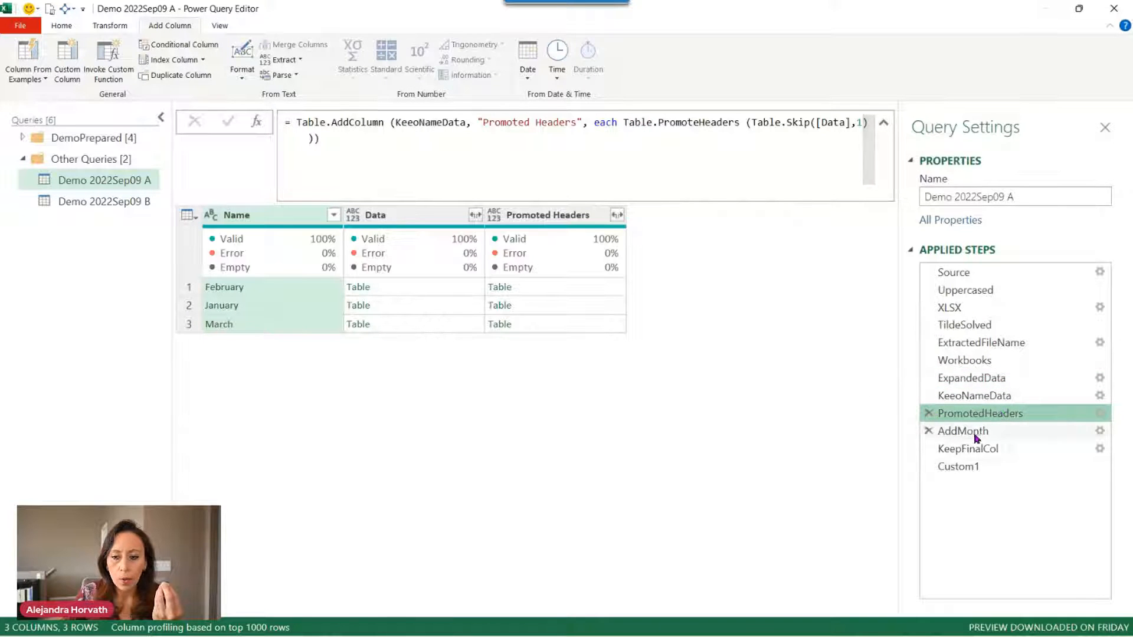
pyautogui.click(997, 434)
pyautogui.click(1003, 396)
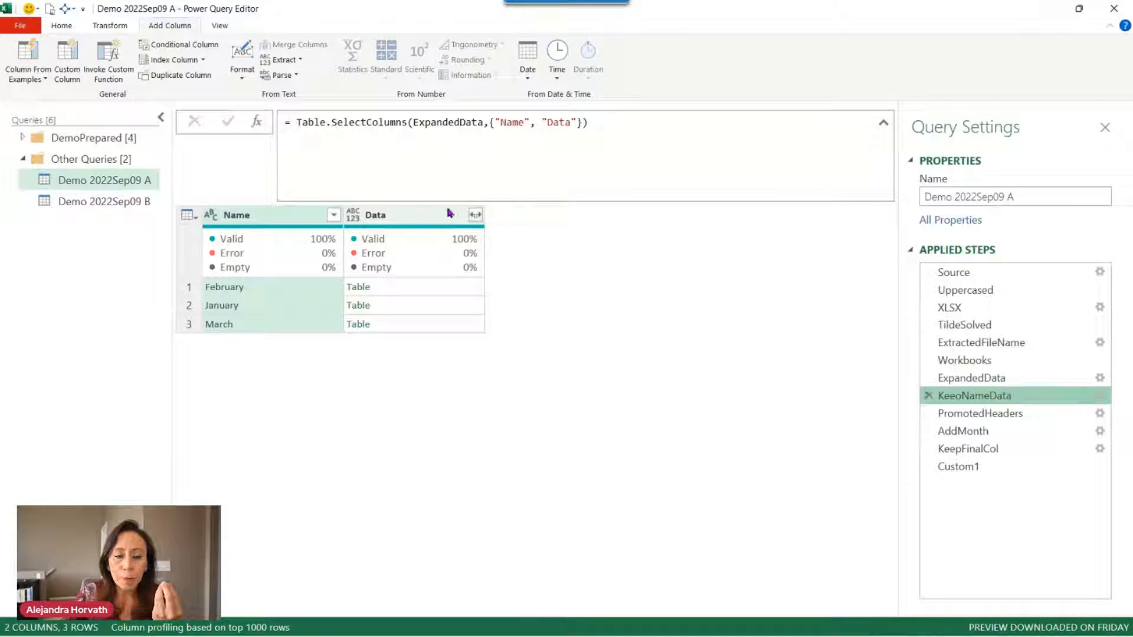
pyautogui.click(445, 287)
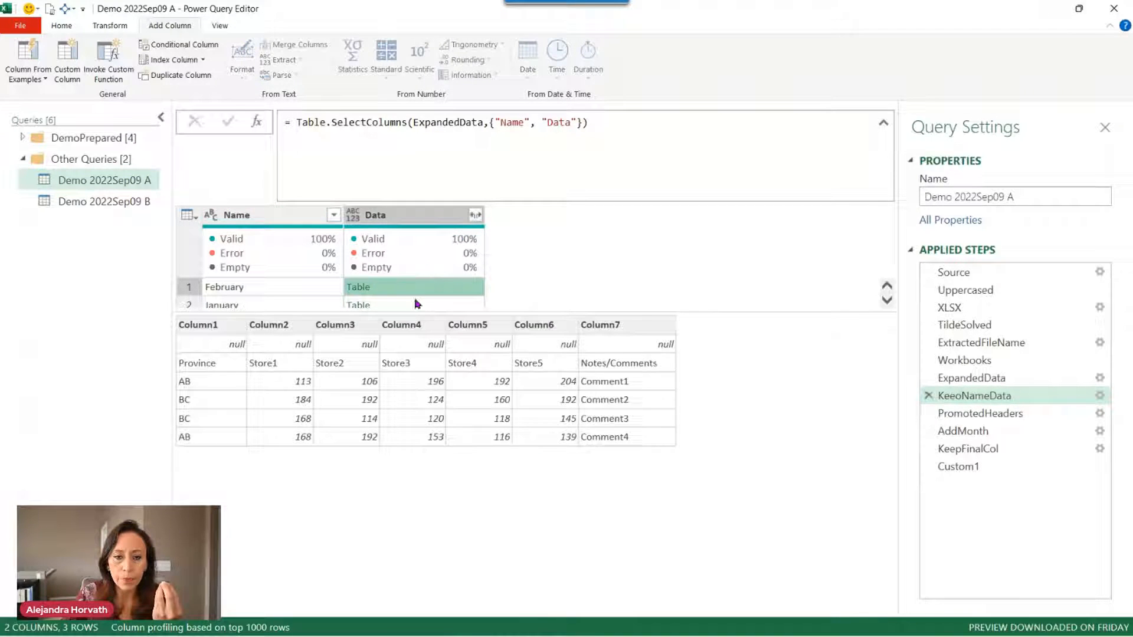
# Add February's nested Data table from KeeoNameData as a new query.
pyautogui.rightClick(992, 397)
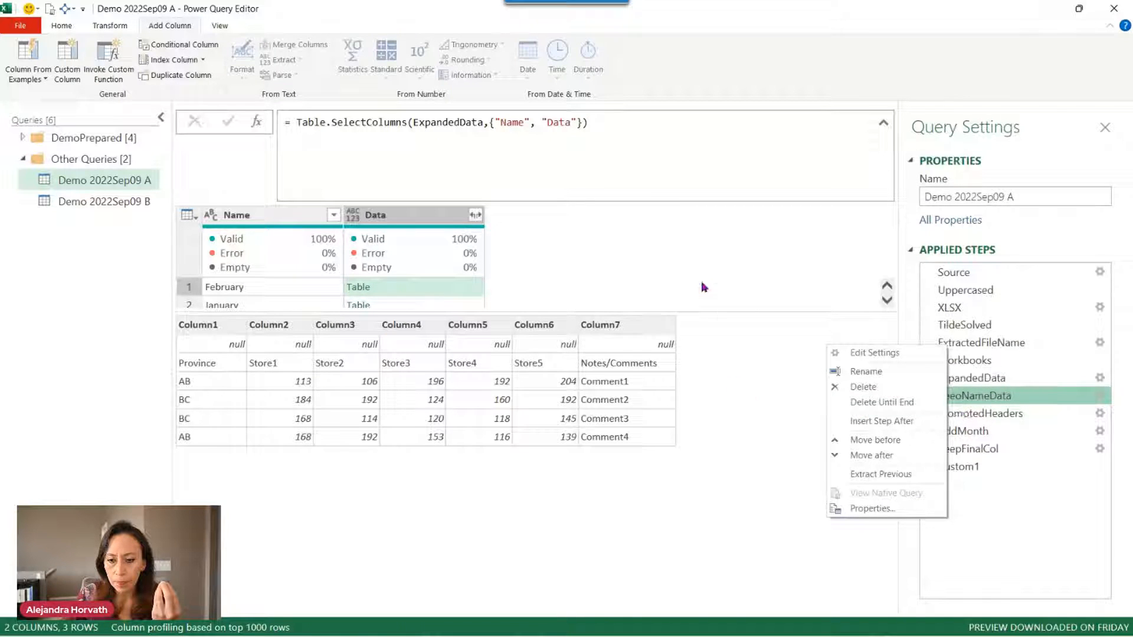
pyautogui.click(665, 289)
pyautogui.rightClick(406, 288)
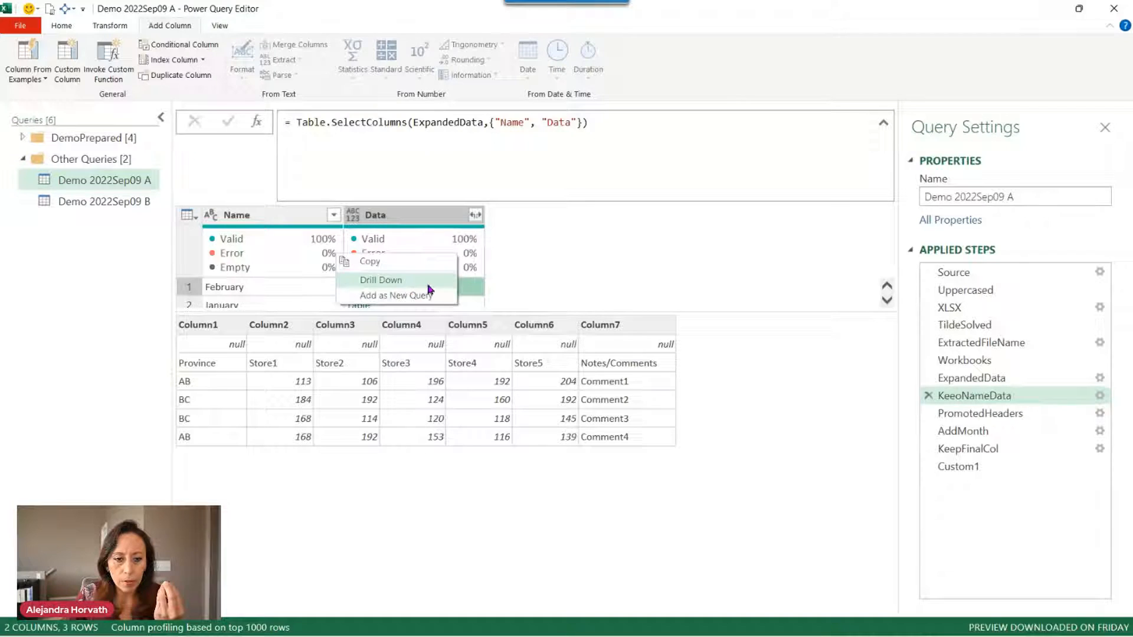
pyautogui.click(428, 295)
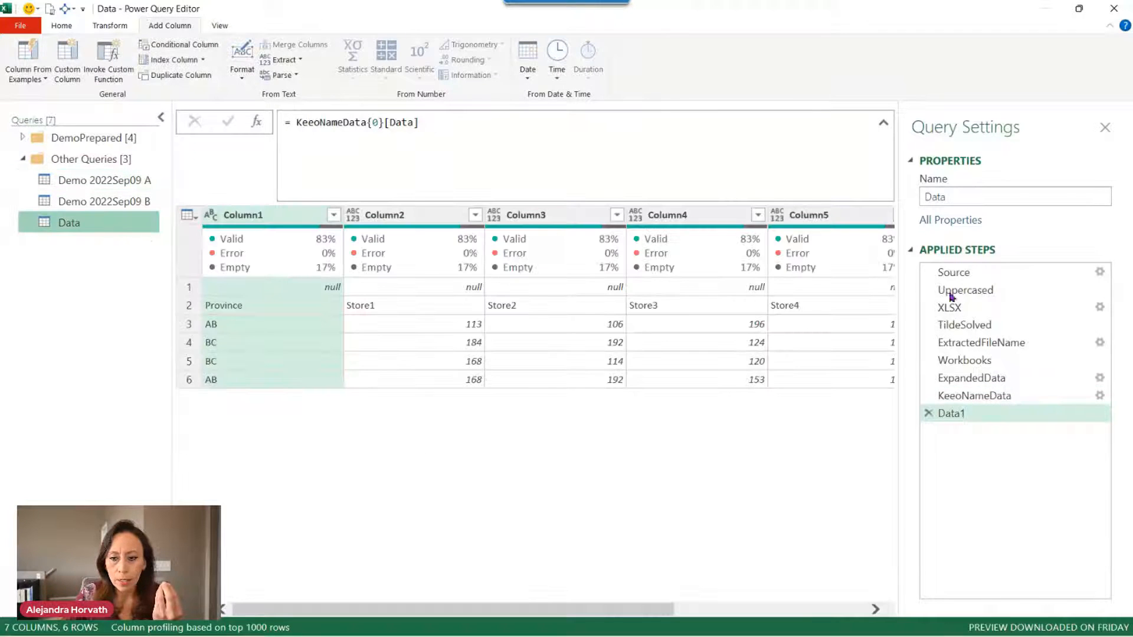
# Remove the Data1 step and trial-expand the Data column to review its column lists.
pyautogui.click(928, 413)
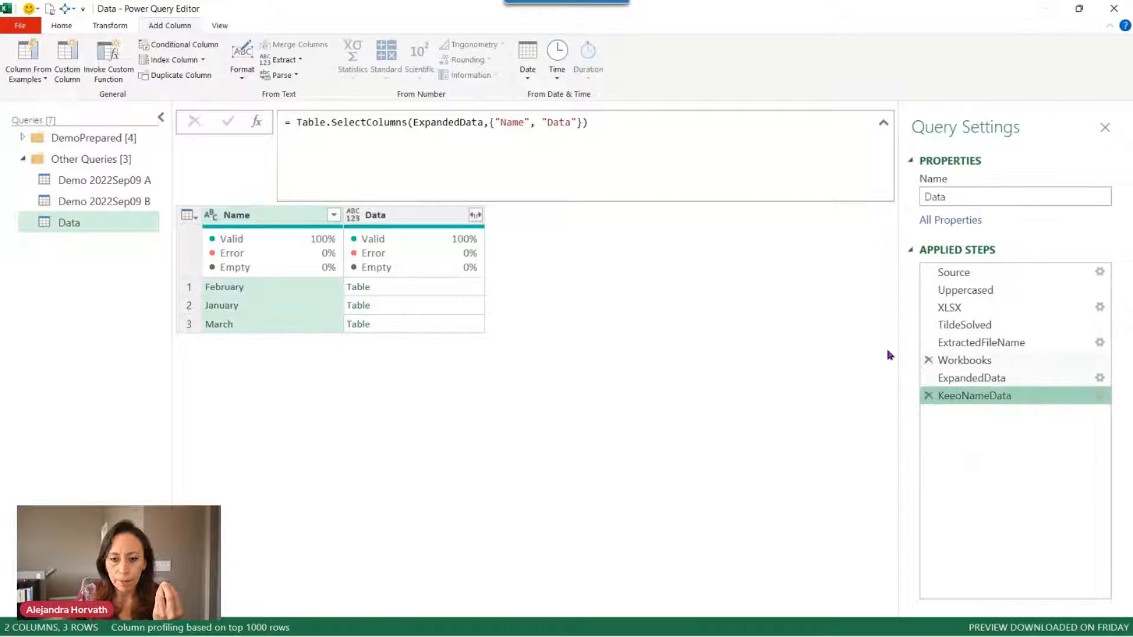
pyautogui.click(407, 288)
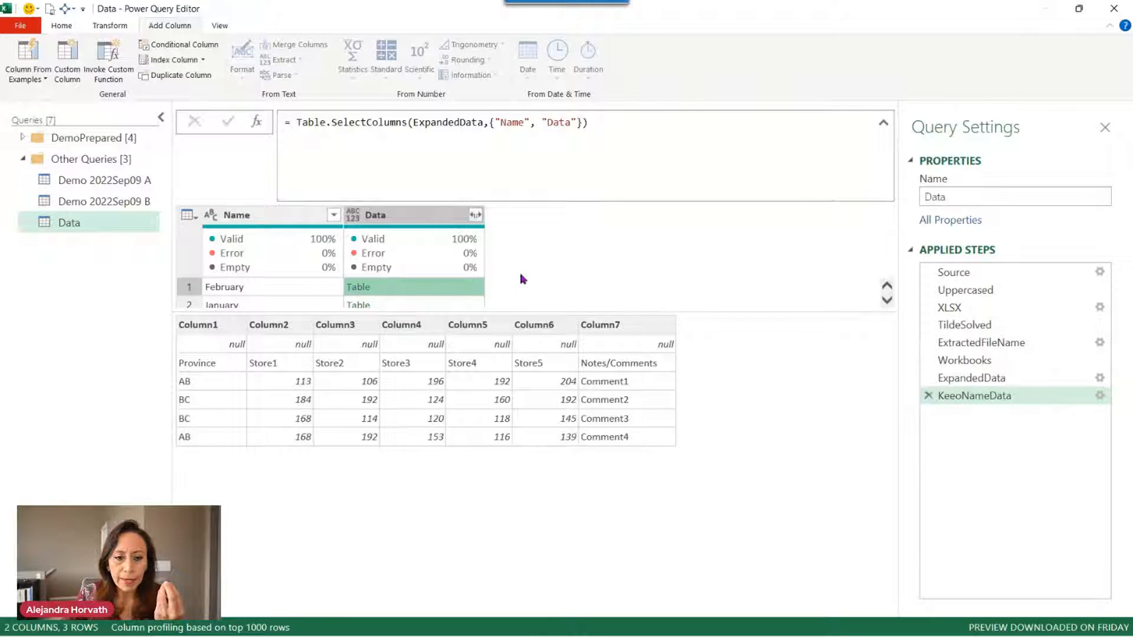
pyautogui.click(479, 218)
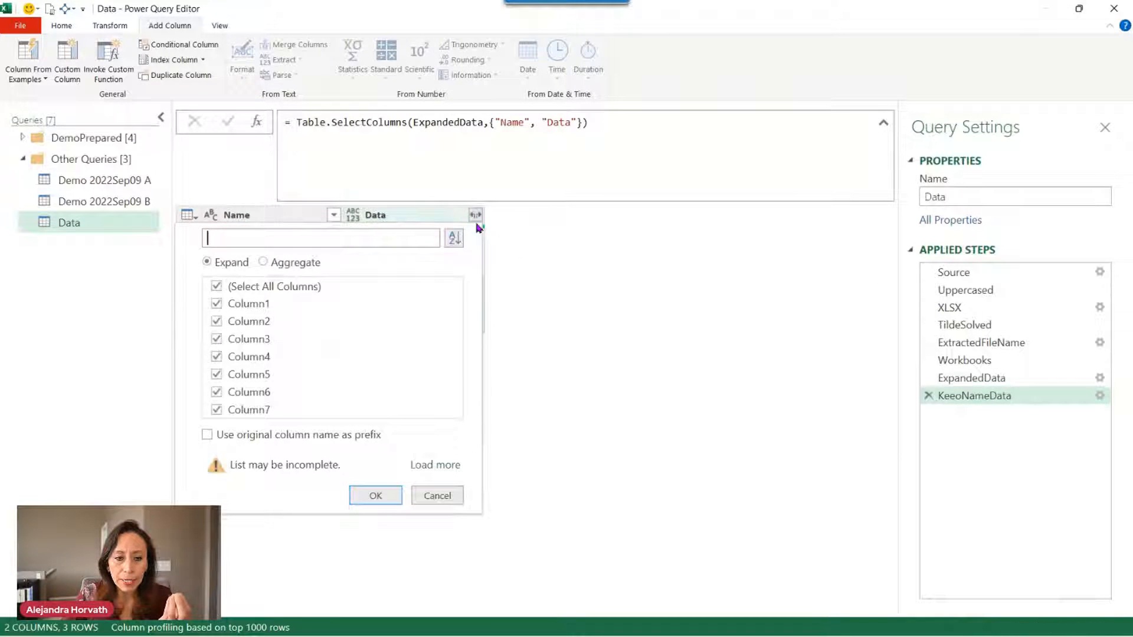
pyautogui.click(376, 495)
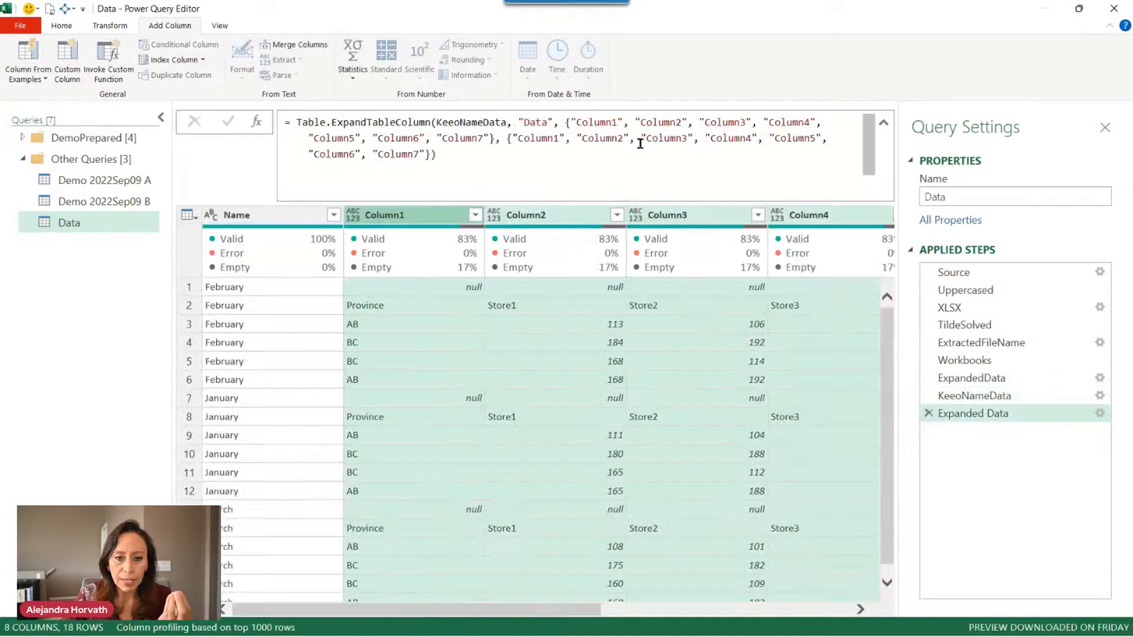
pyautogui.moveTo(565, 122); pyautogui.dragTo(554, 158)
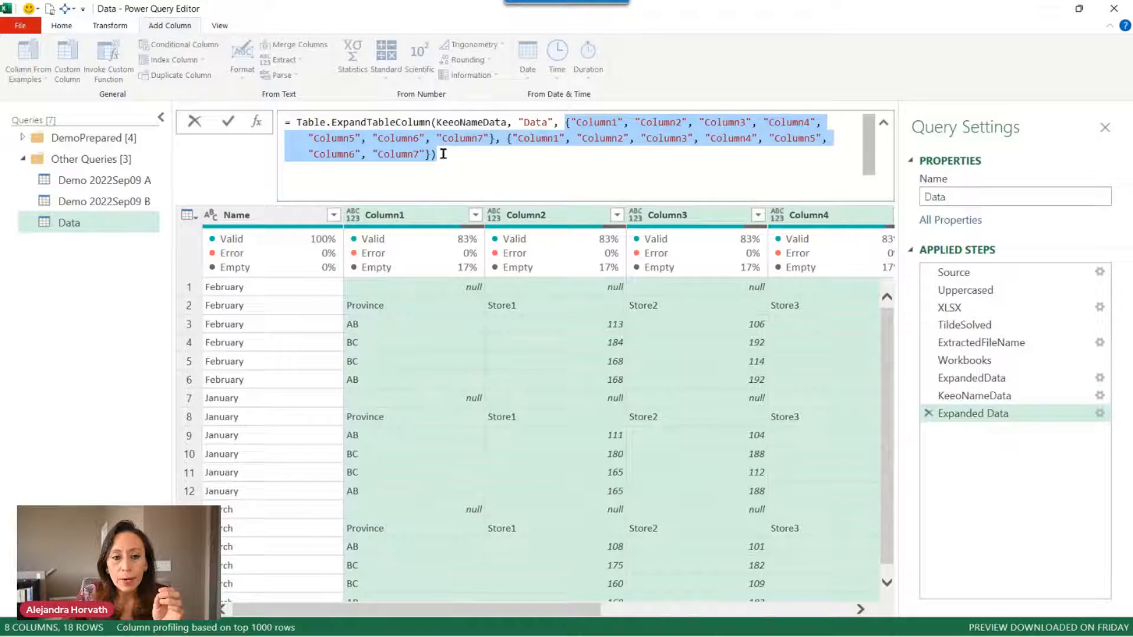
pyautogui.moveTo(435, 153); pyautogui.dragTo(563, 123)
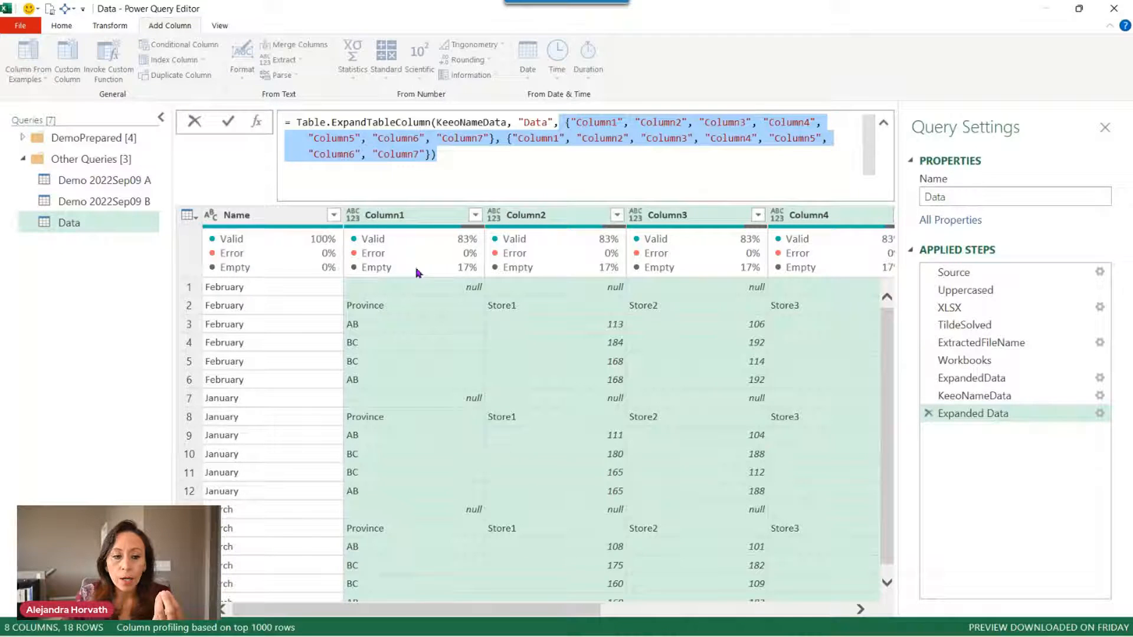
pyautogui.click(449, 131)
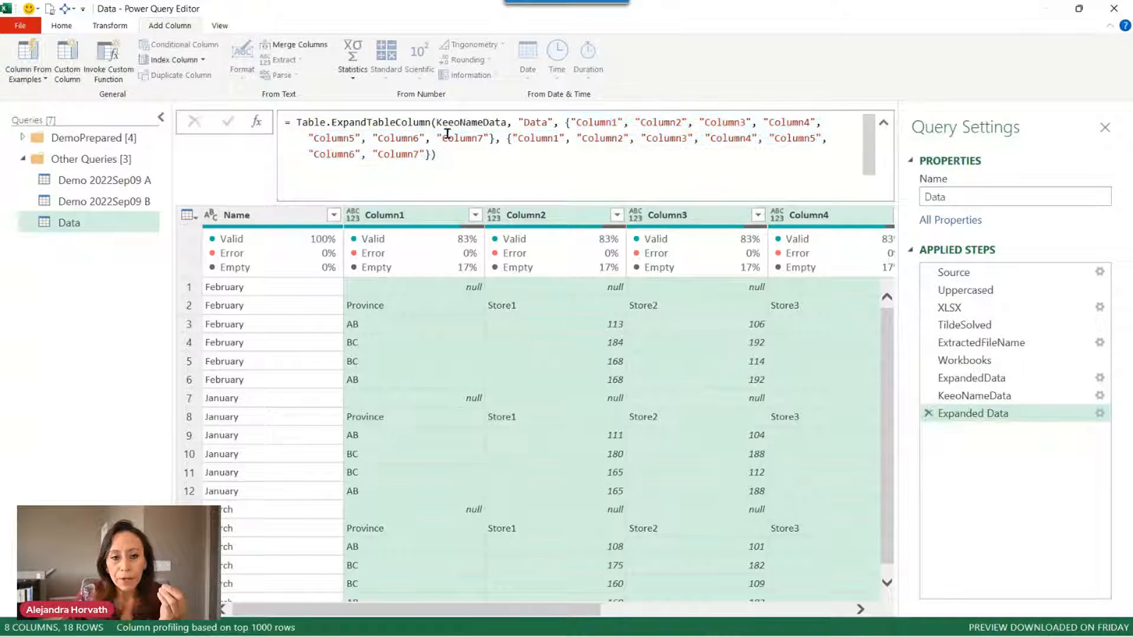
# Delete the Expanded Data step and add a custom step = KeeoNameData.
pyautogui.click(270, 215)
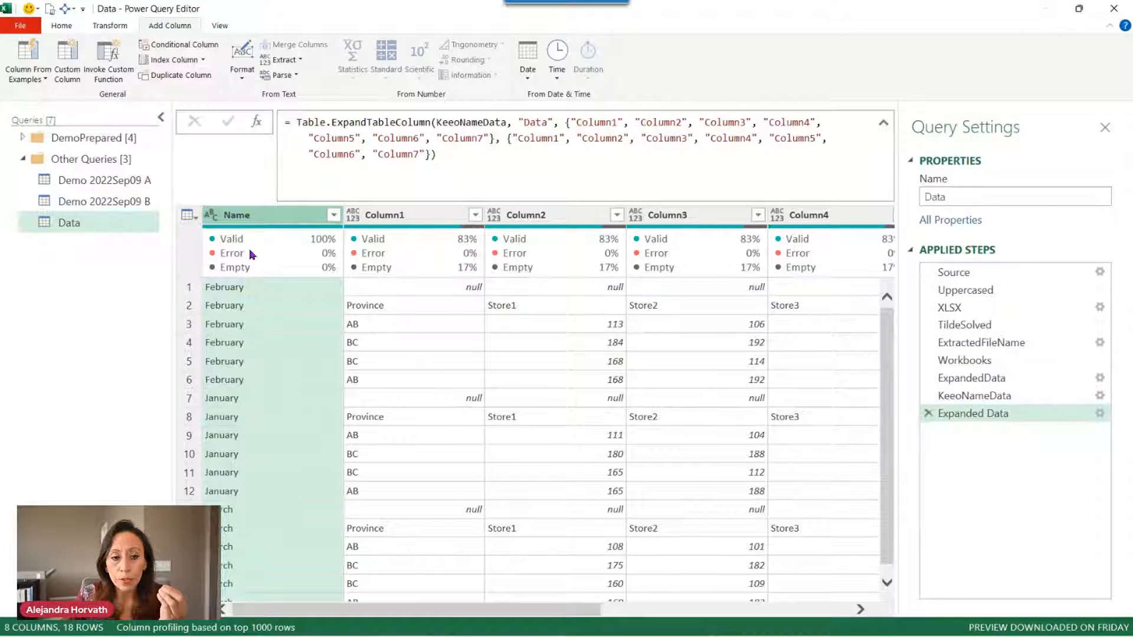
pyautogui.click(928, 413)
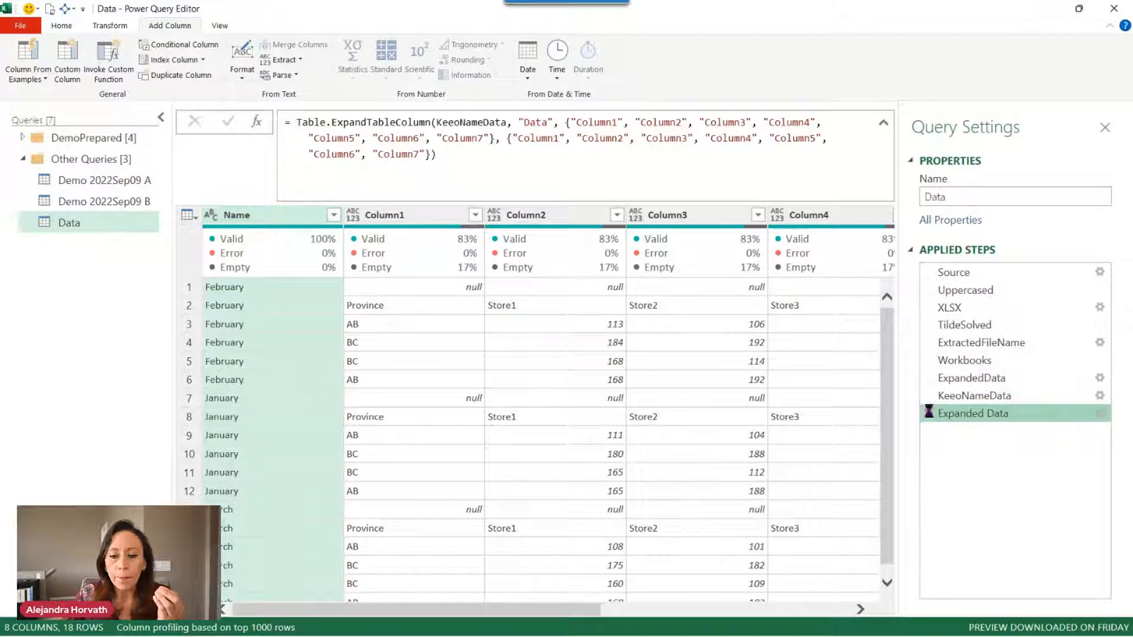
pyautogui.click(380, 218)
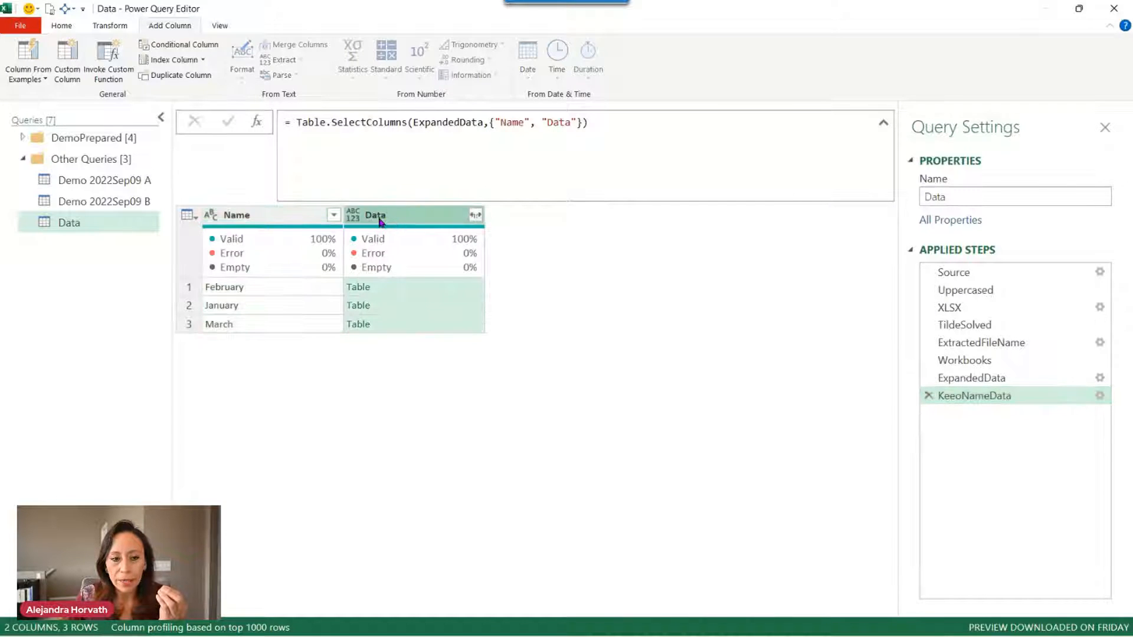
pyautogui.click(261, 127)
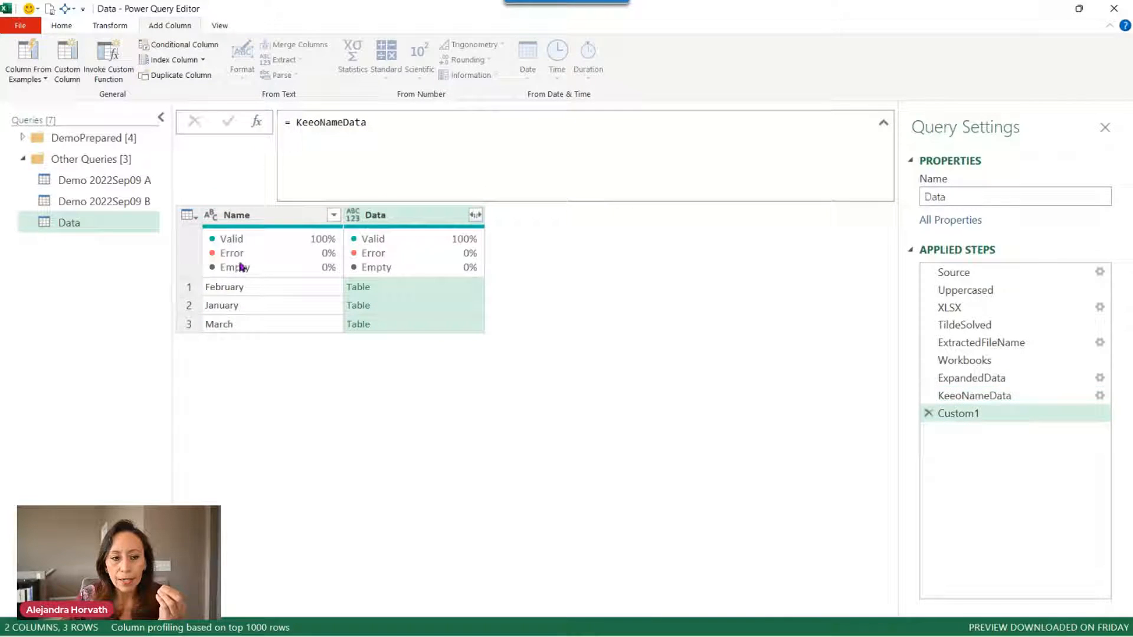
# Set Custom1 to = Table.Combine(KeeoNameData[Data]), giving one 7-column, 18-row table.
pyautogui.click(294, 126)
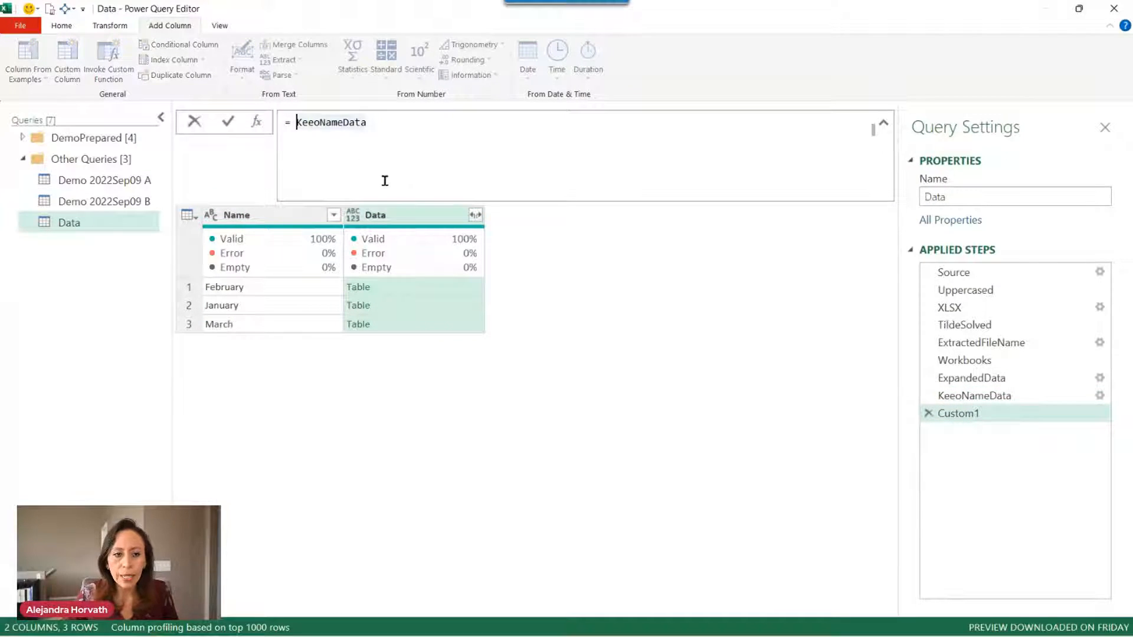
pyautogui.write('tableco')
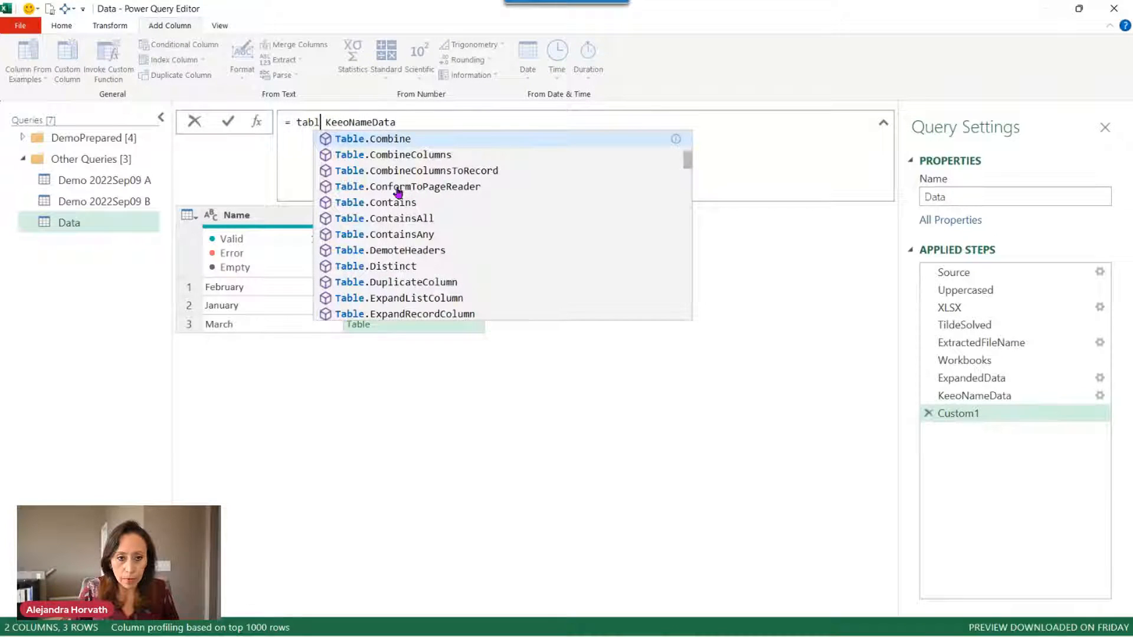
pyautogui.write('m')
pyautogui.press('Tab')
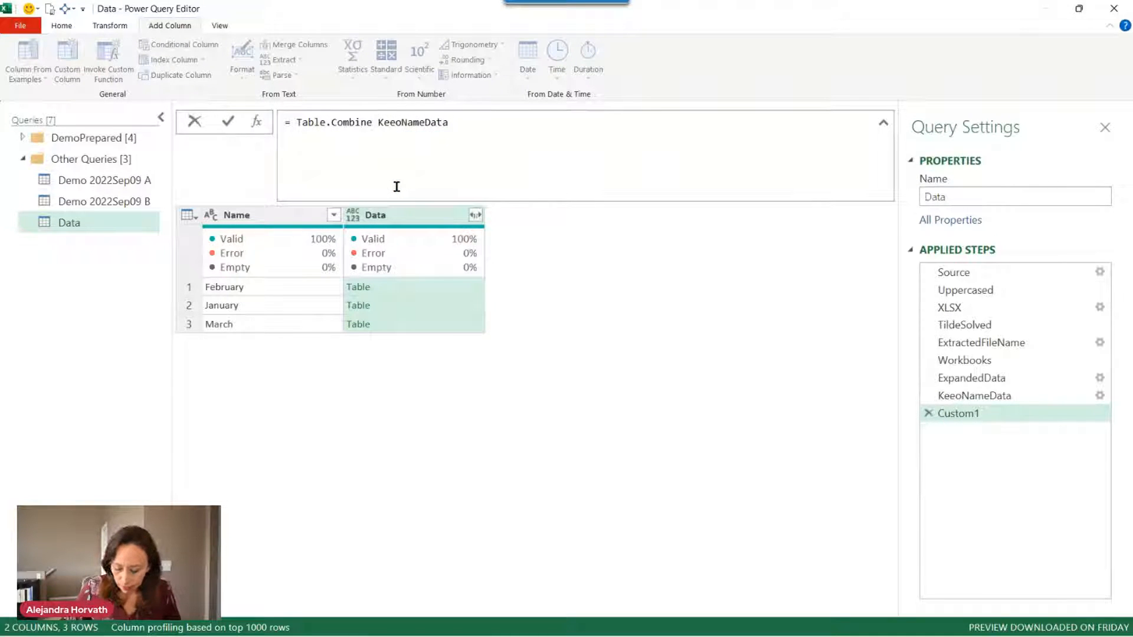
pyautogui.press('Right')
pyautogui.write('(')
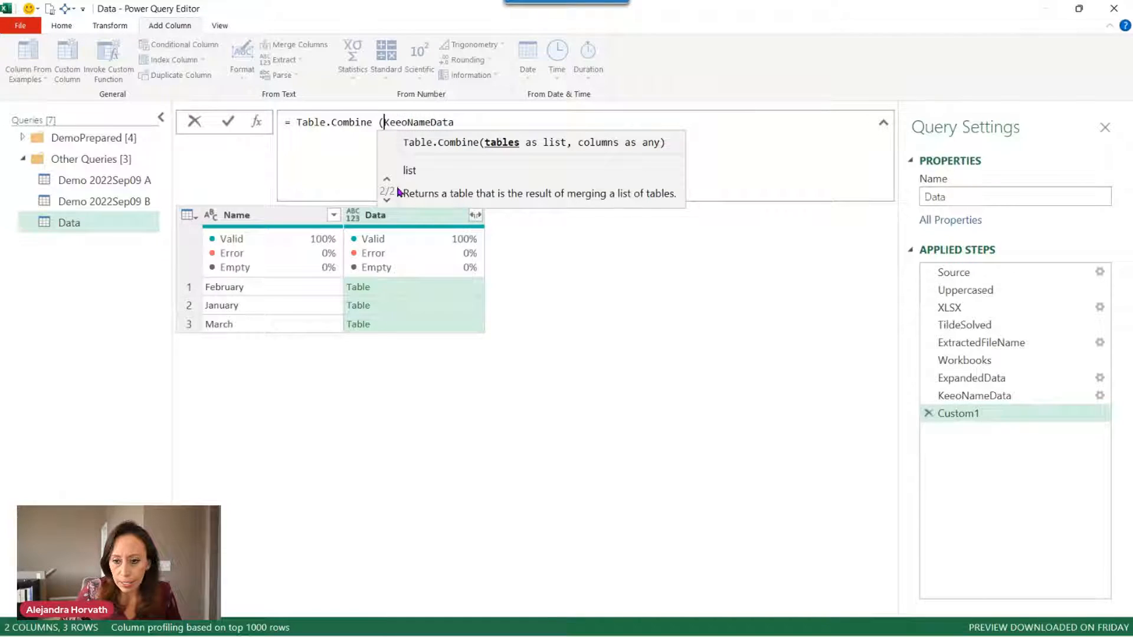
pyautogui.press('End')
pyautogui.write('[')
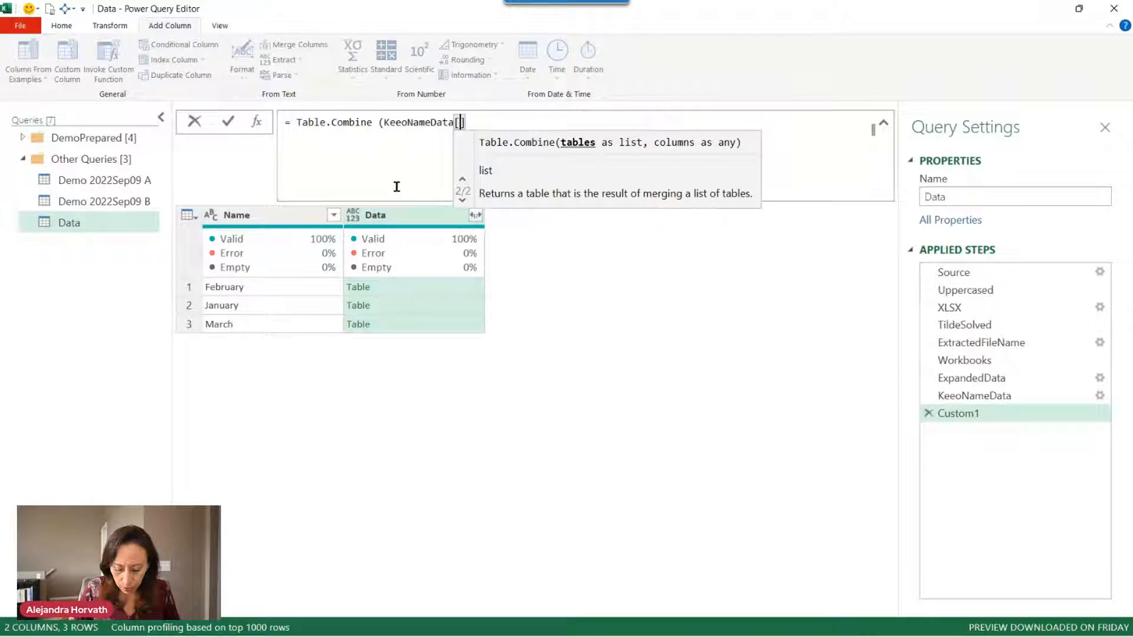
pyautogui.write('Data])')
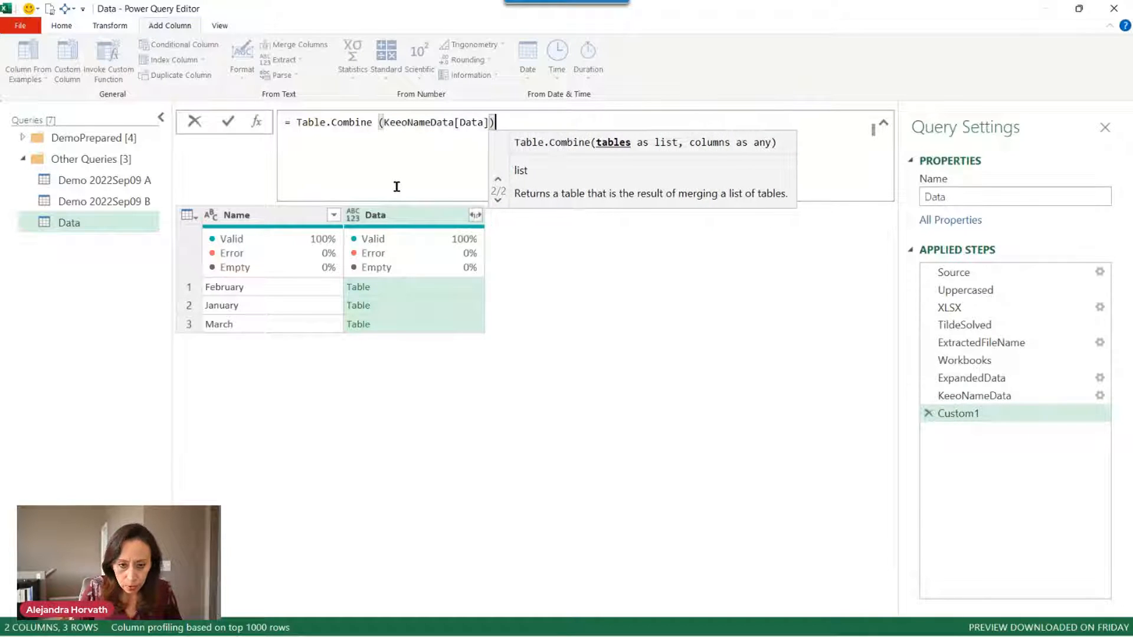
pyautogui.press('Return')
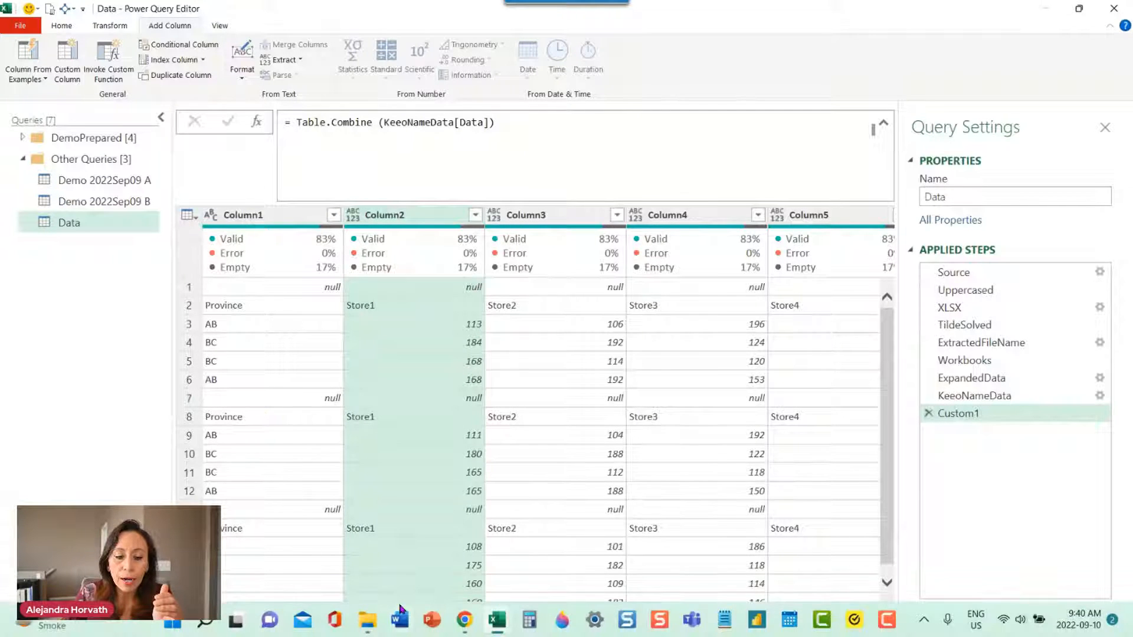
pyautogui.moveTo(444, 607); pyautogui.dragTo(437, 584)
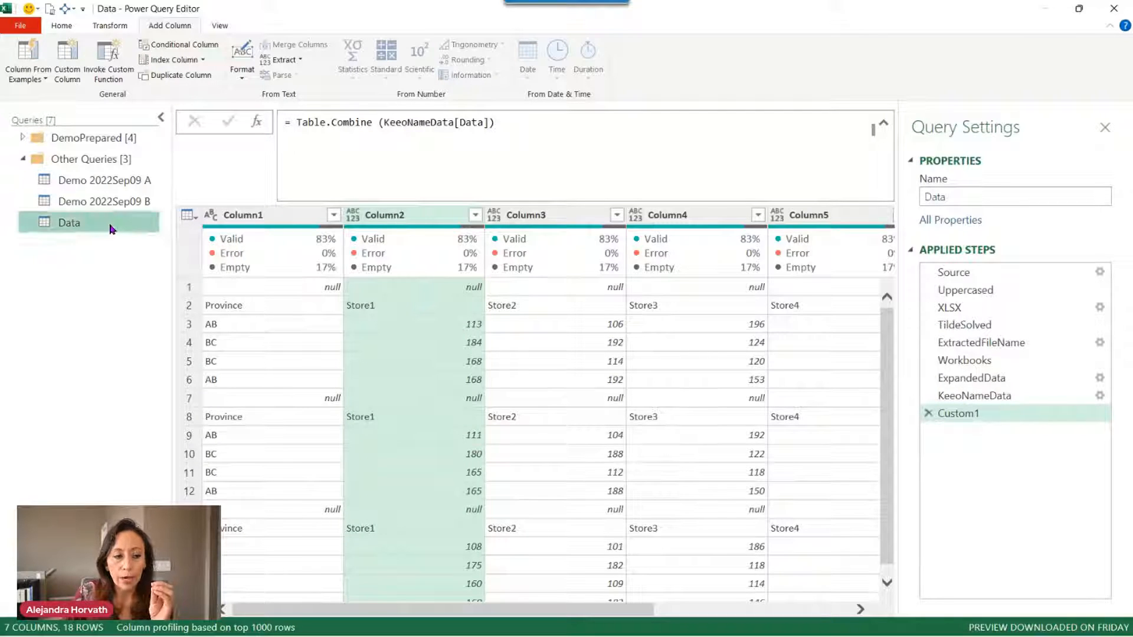
# Delete the Data query and switch to the Demo 2022Sep09 A query.
pyautogui.press('Delete')
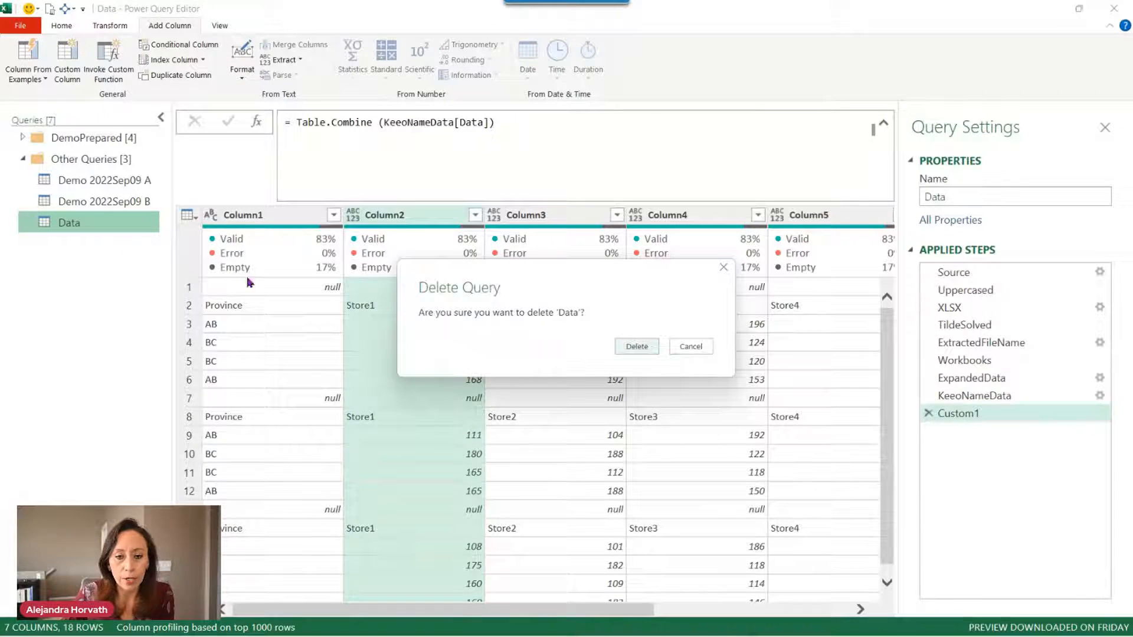
pyautogui.click(626, 347)
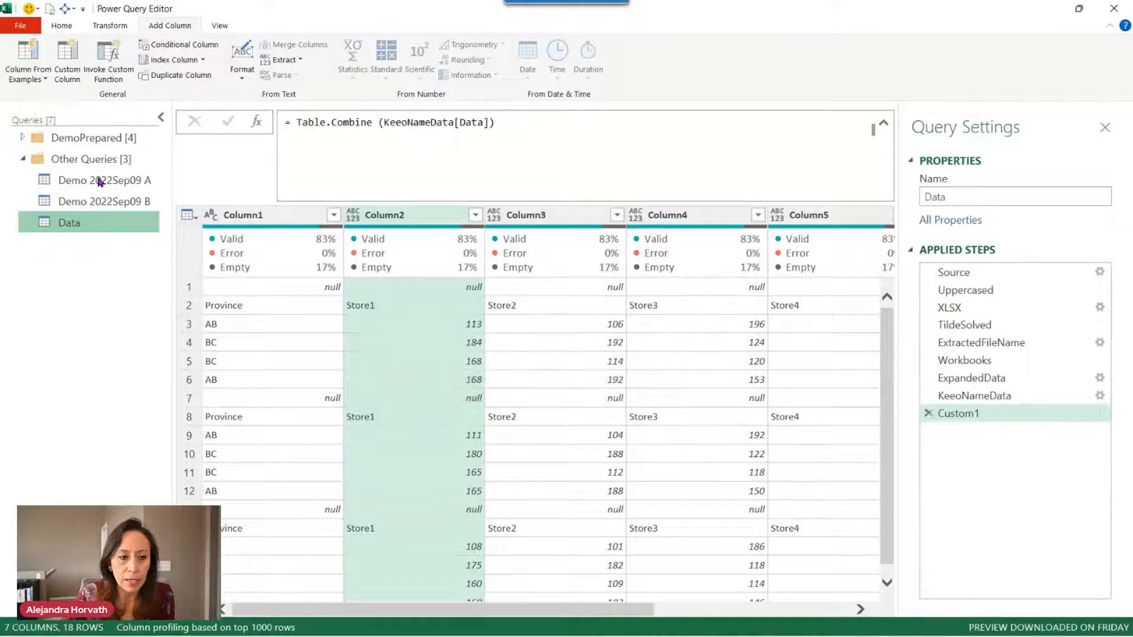
pyautogui.click(96, 185)
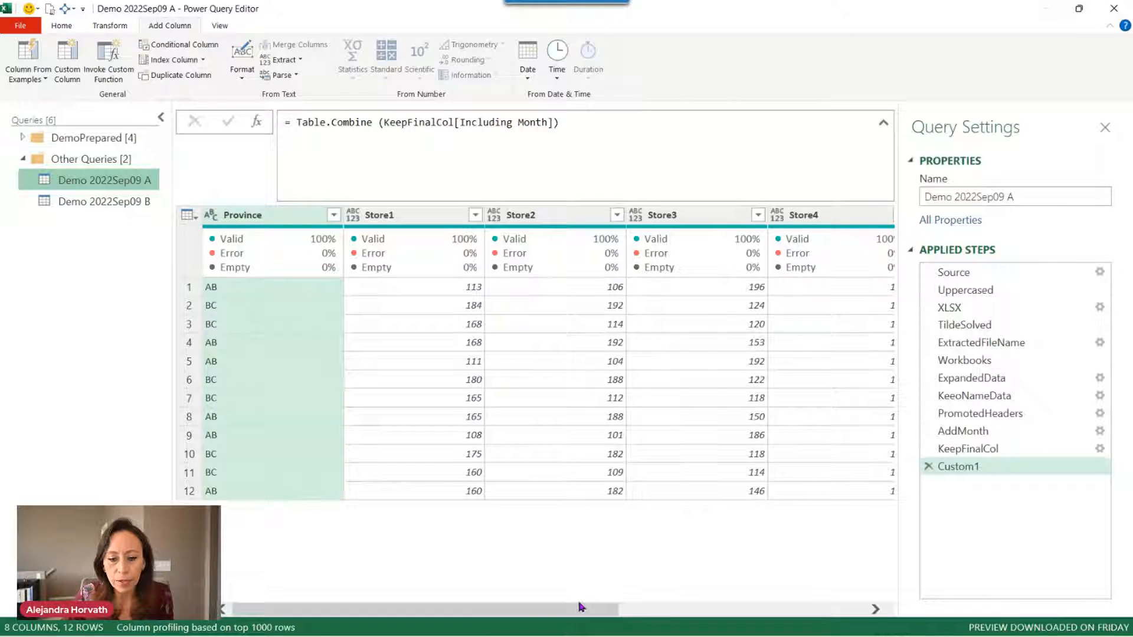
# Select the Month, Notes/Comments and Province columns together.
pyautogui.moveTo(580, 610); pyautogui.dragTo(893, 501)
pyautogui.click(826, 214)
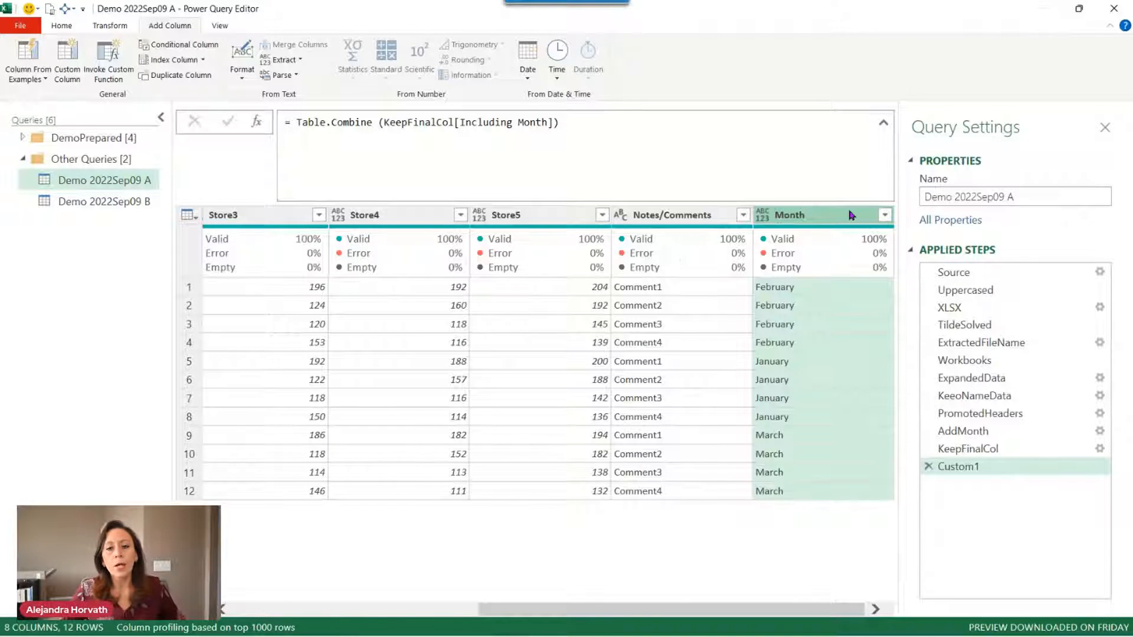
pyautogui.keyDown('ctrl'); pyautogui.click(708, 216); pyautogui.keyUp('ctrl')
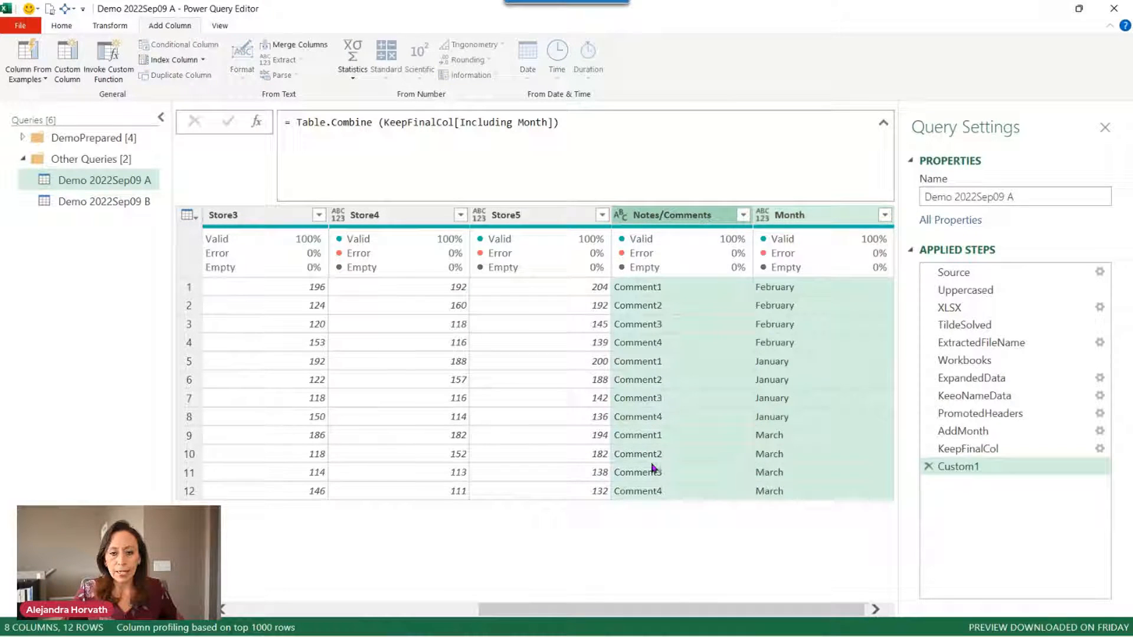
pyautogui.moveTo(641, 613); pyautogui.dragTo(248, 610)
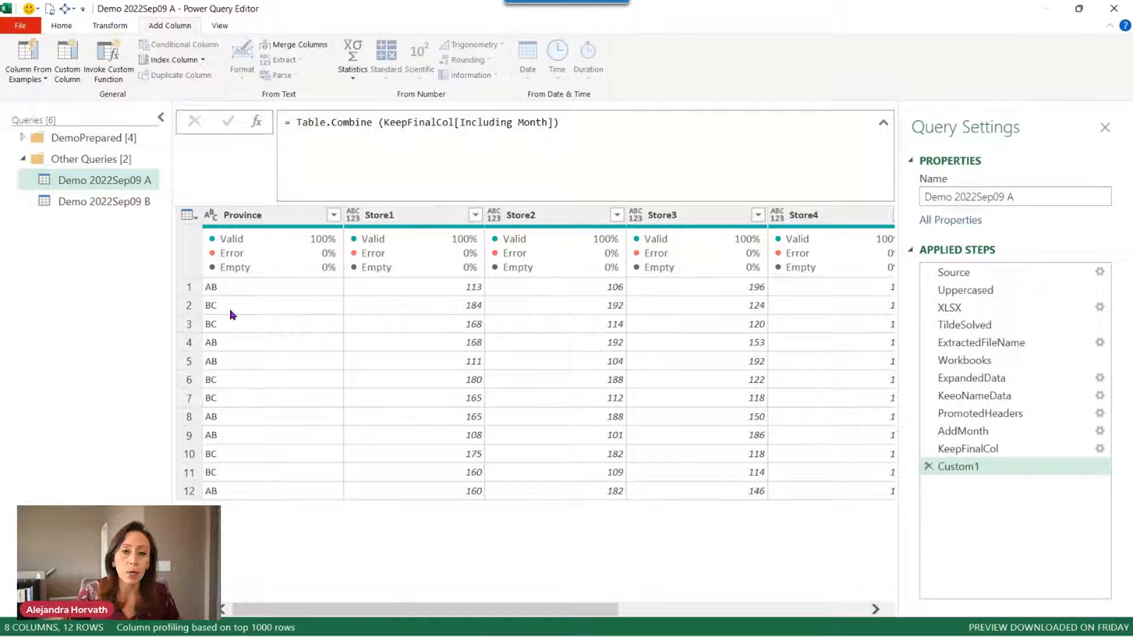
pyautogui.keyDown('ctrl'); pyautogui.click(271, 216); pyautogui.keyUp('ctrl')
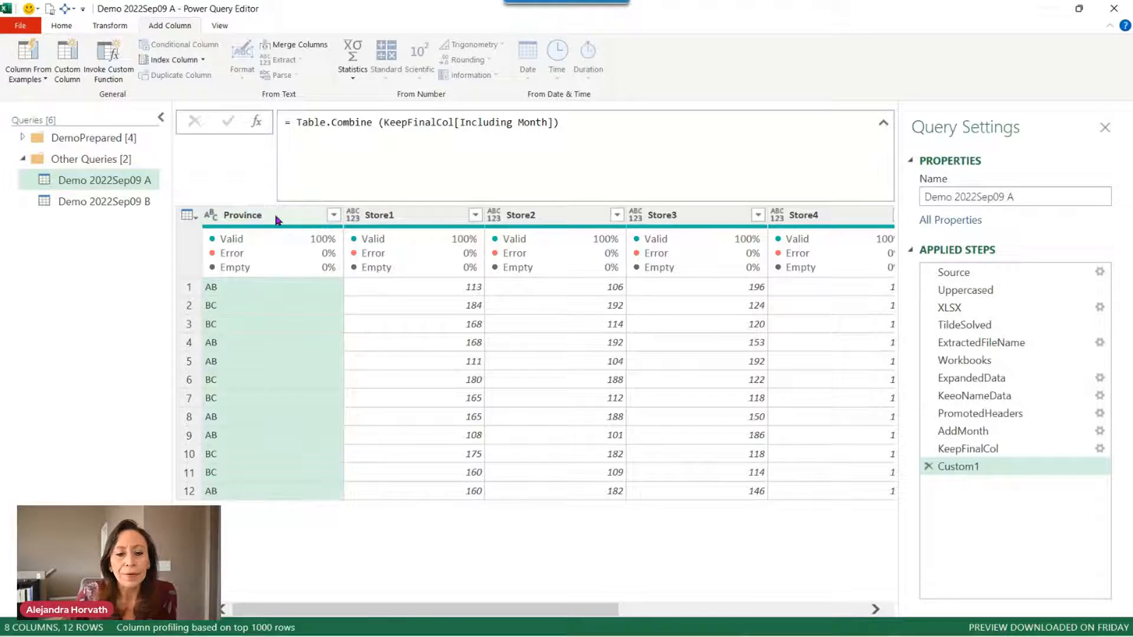
# Unpivot the store columns into Attribute and Value, keeping Month, Notes/Comments and Province.
pyautogui.rightClick(276, 220)
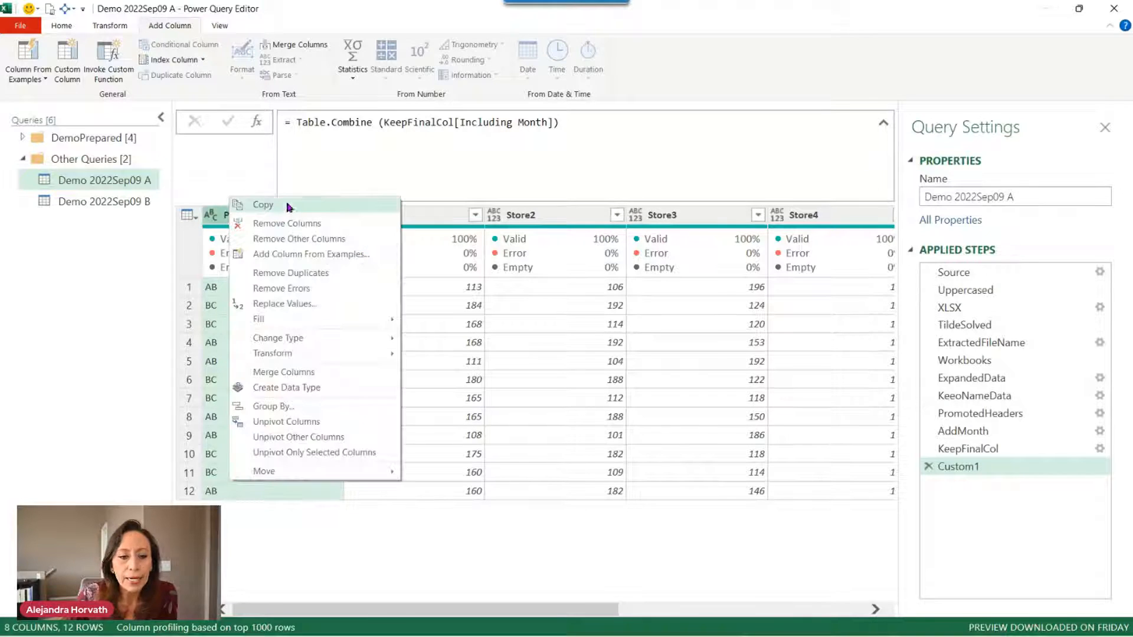
pyautogui.click(330, 439)
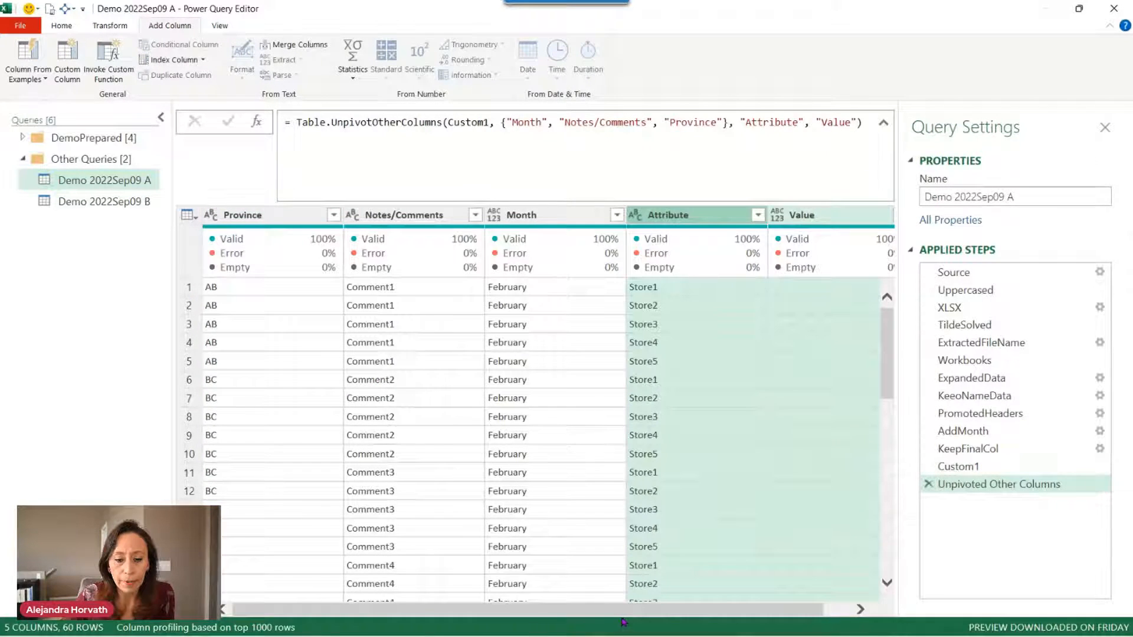
pyautogui.moveTo(623, 610); pyautogui.dragTo(787, 607)
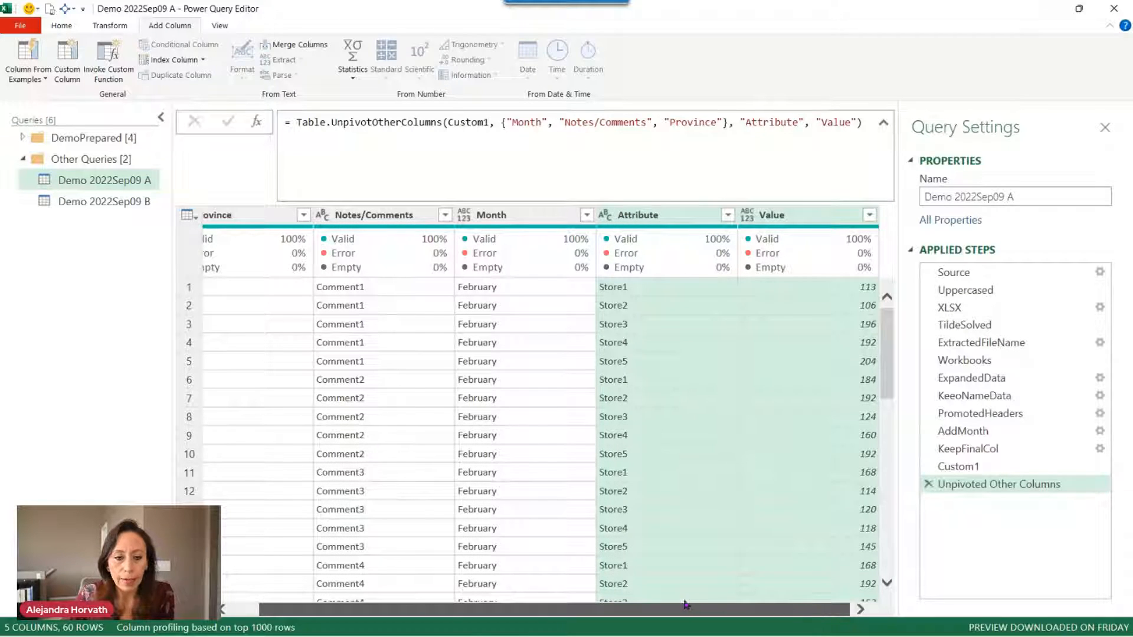
# Rename the Custom1 step to 'TblCmombine' and the unpivot step to 'Unpivoted'.
pyautogui.click(989, 468)
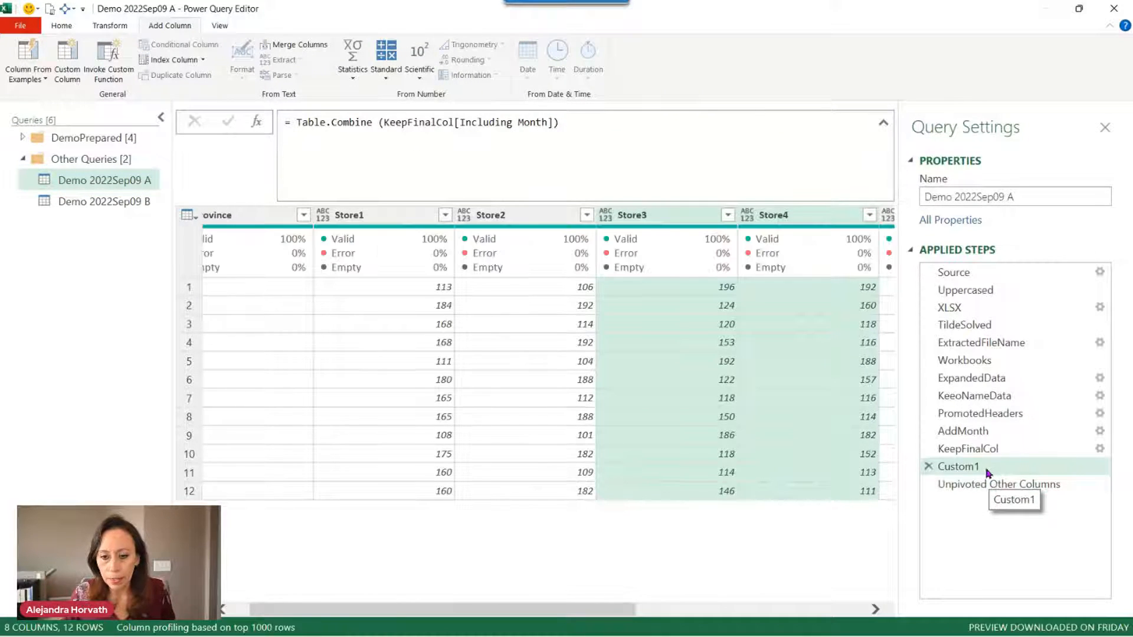
pyautogui.click(1056, 470)
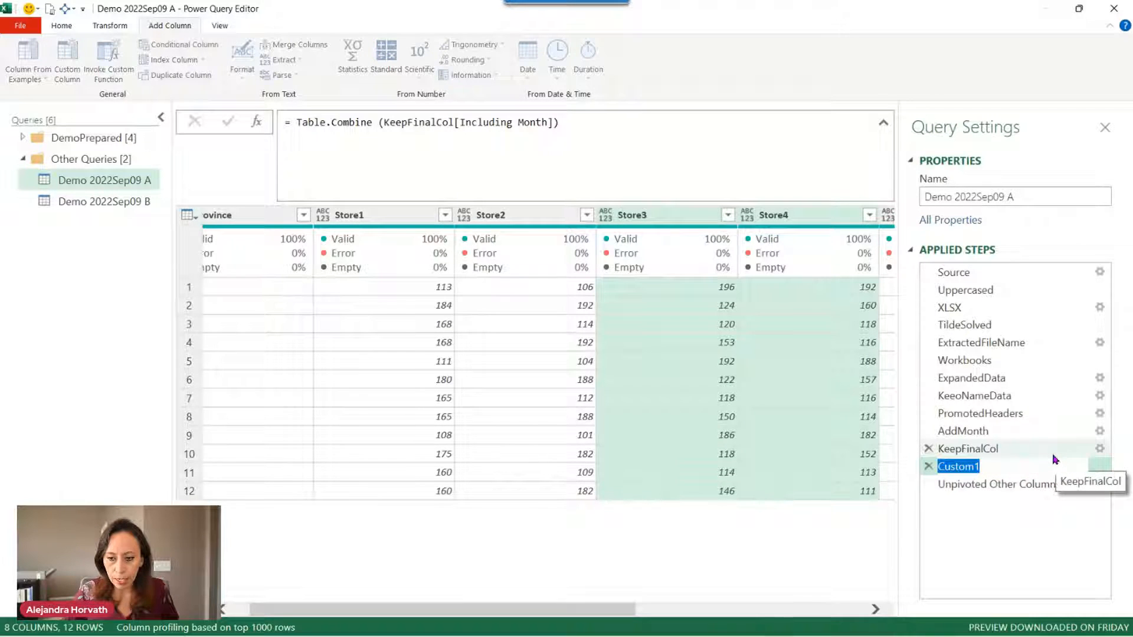
pyautogui.write('T')
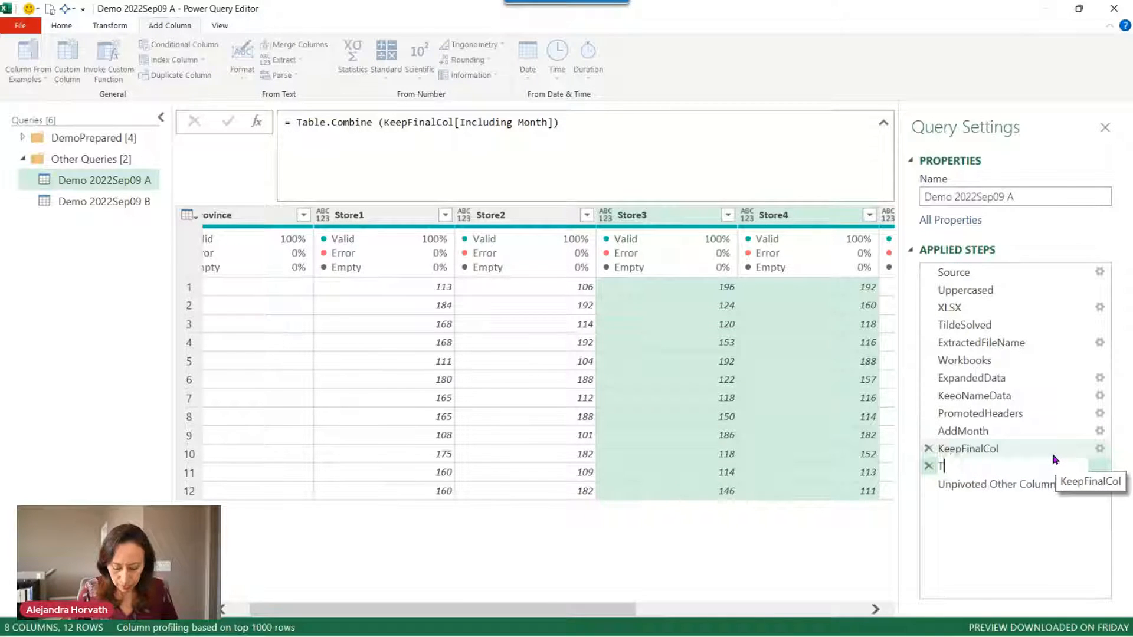
pyautogui.write('blCm')
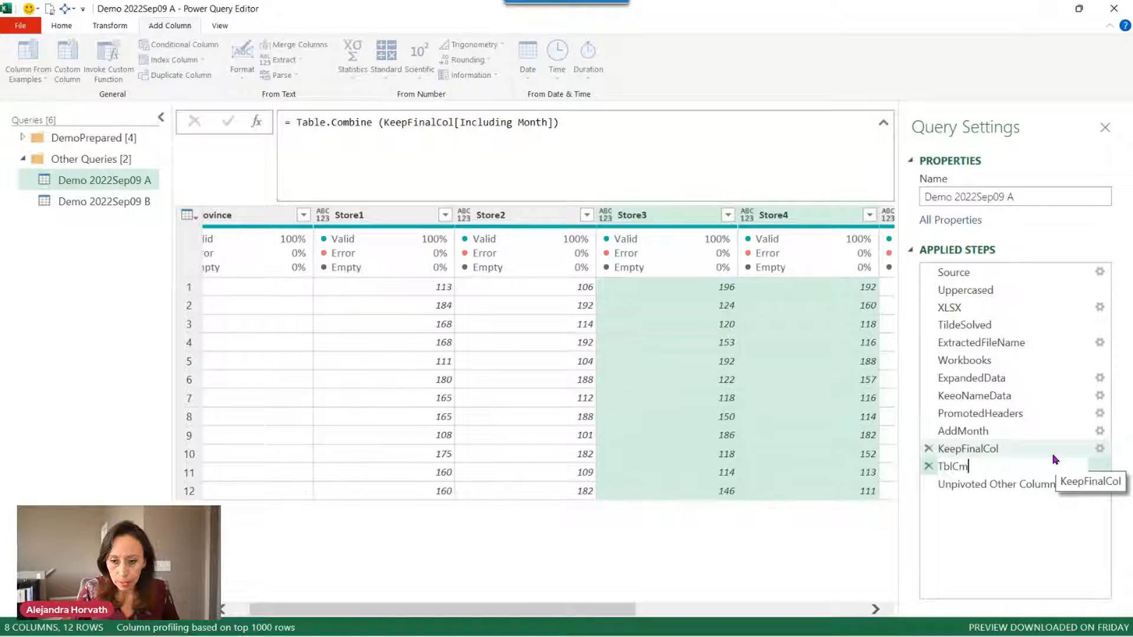
pyautogui.press('BackSpace')
pyautogui.write('ombine')
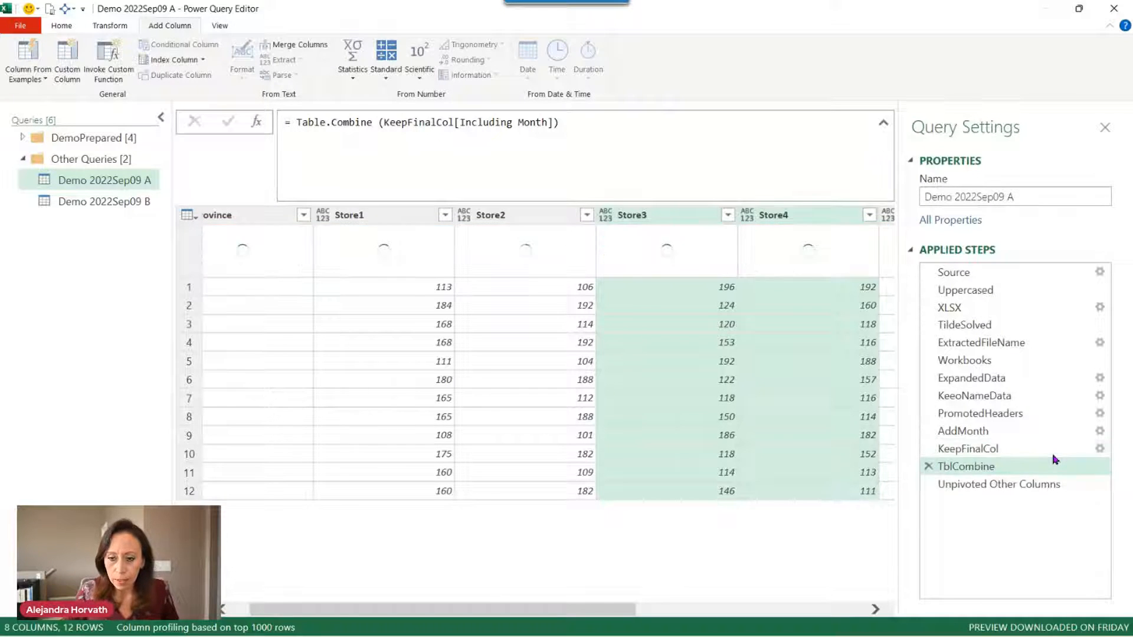
pyautogui.press('Return')
pyautogui.click(1025, 484)
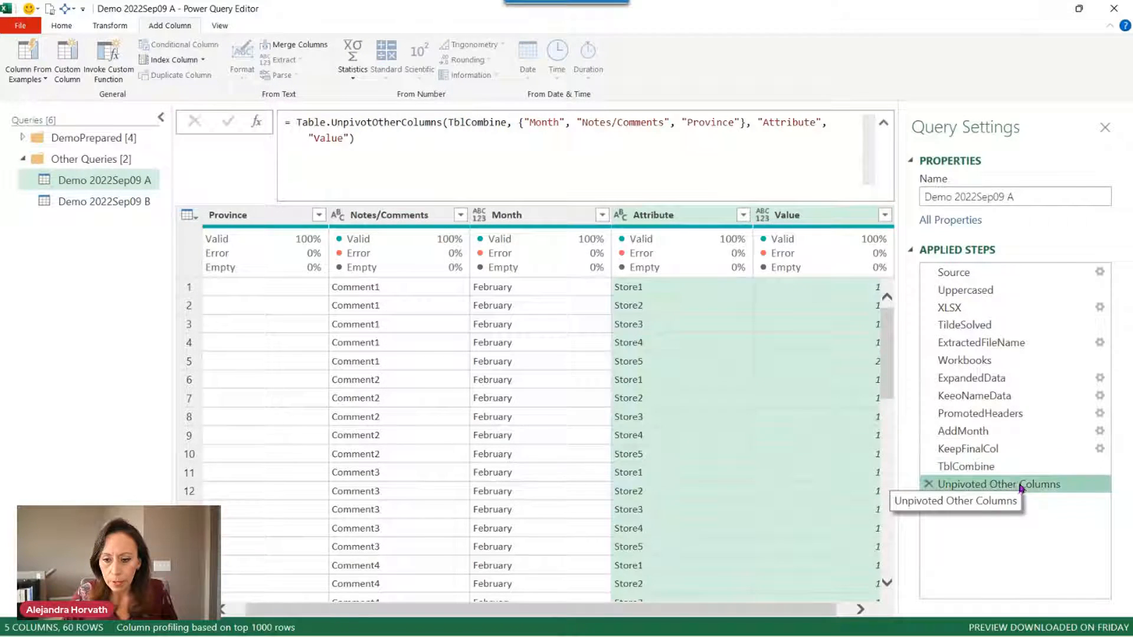
pyautogui.click(1030, 487)
pyautogui.press('End')
pyautogui.press('BackSpace')
pyautogui.press('BackSpace')
pyautogui.press('BackSpace')
pyautogui.press('BackSpace')
pyautogui.press('BackSpace')
pyautogui.press('BackSpace')
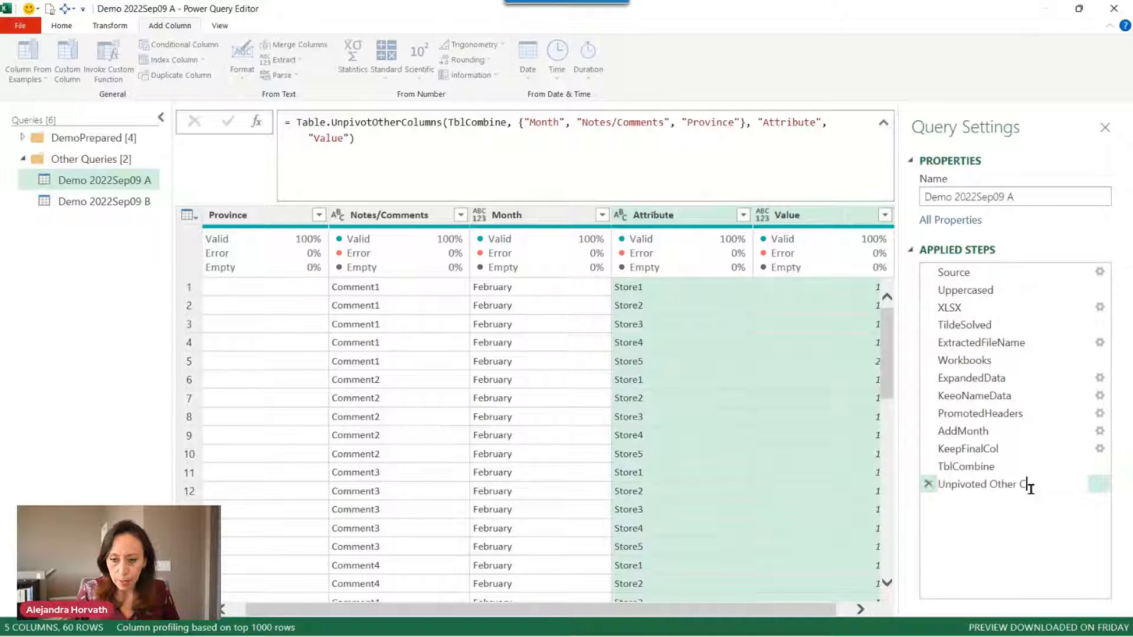
pyautogui.press('BackSpace')
pyautogui.press('BackSpace')
pyautogui.press('BackSpace')
pyautogui.press('Return')
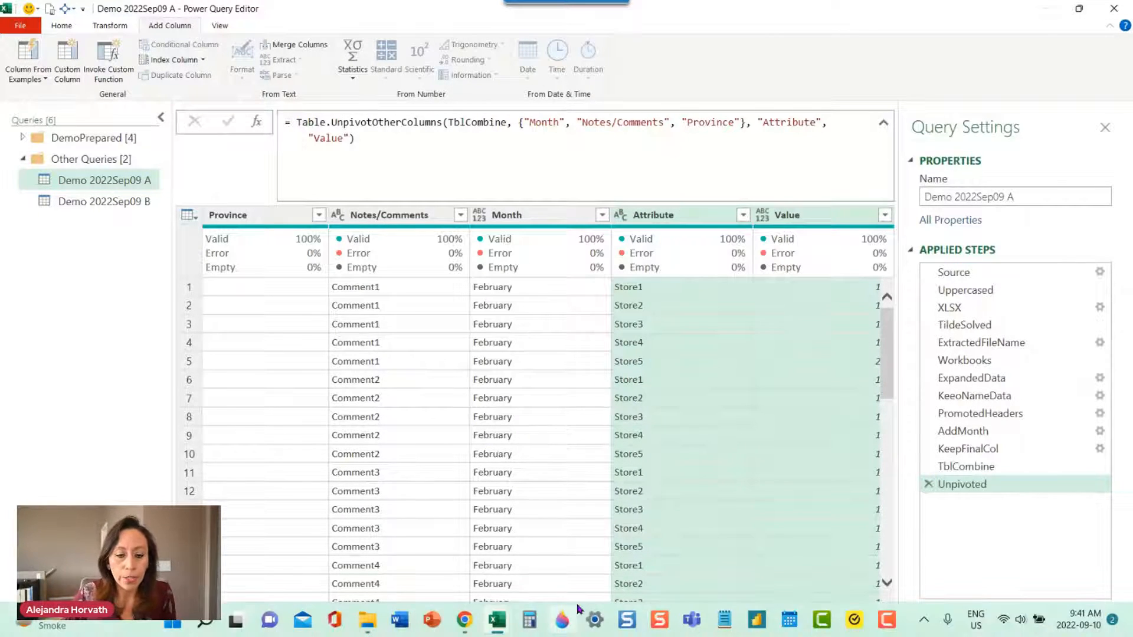
# Collapse the Queries pane and detect data types for all columns.
pyautogui.click(160, 117)
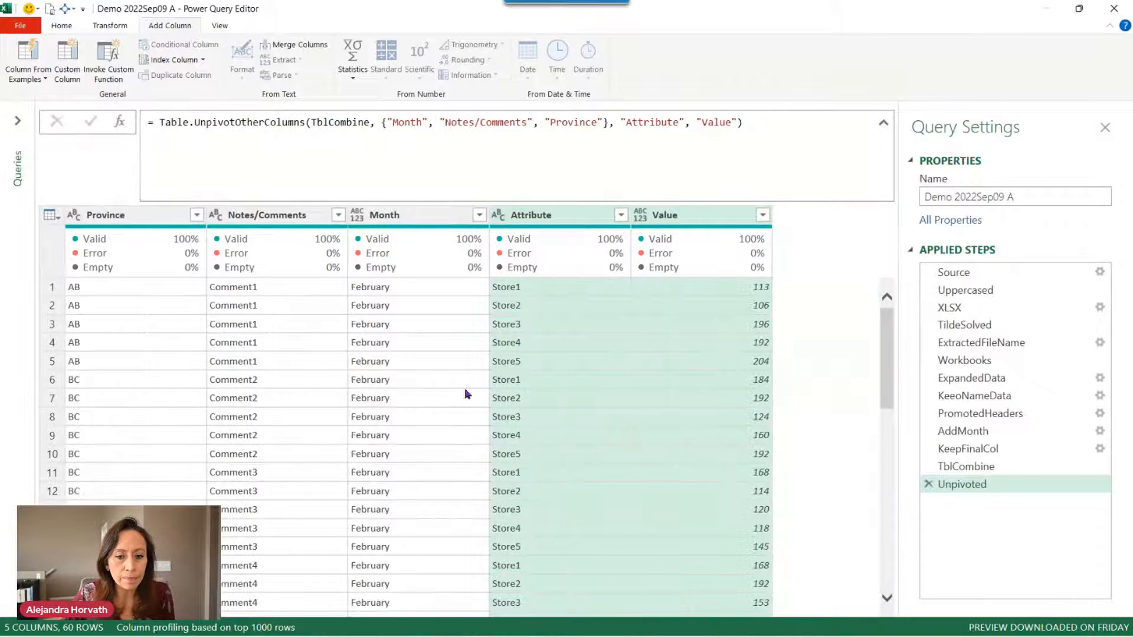
pyautogui.click(657, 216)
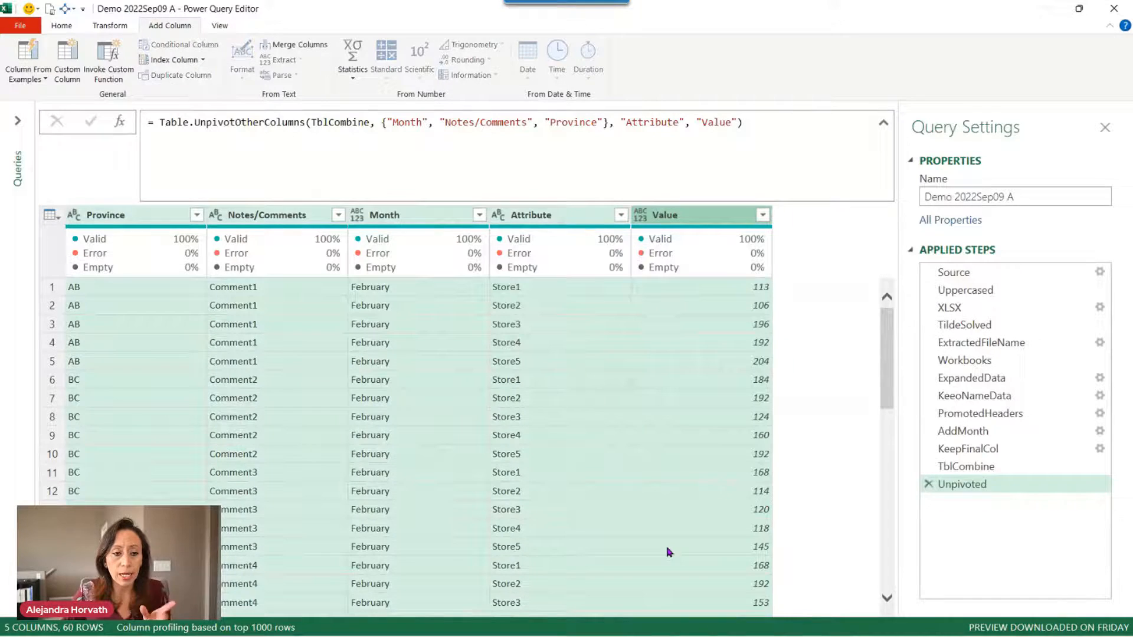
pyautogui.click(110, 26)
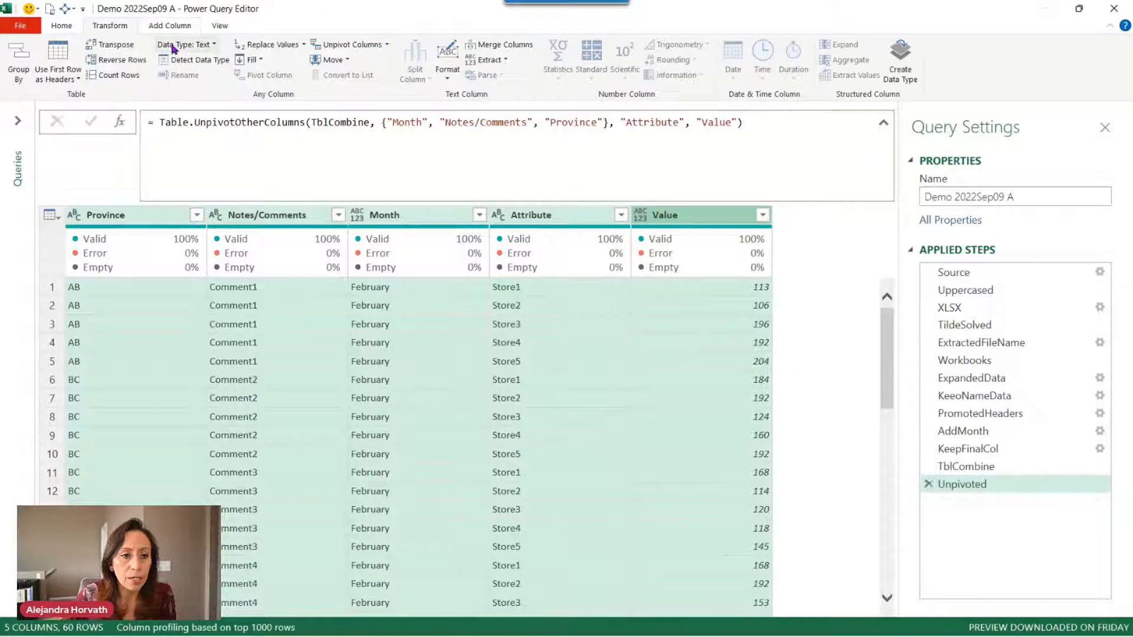
pyautogui.click(193, 60)
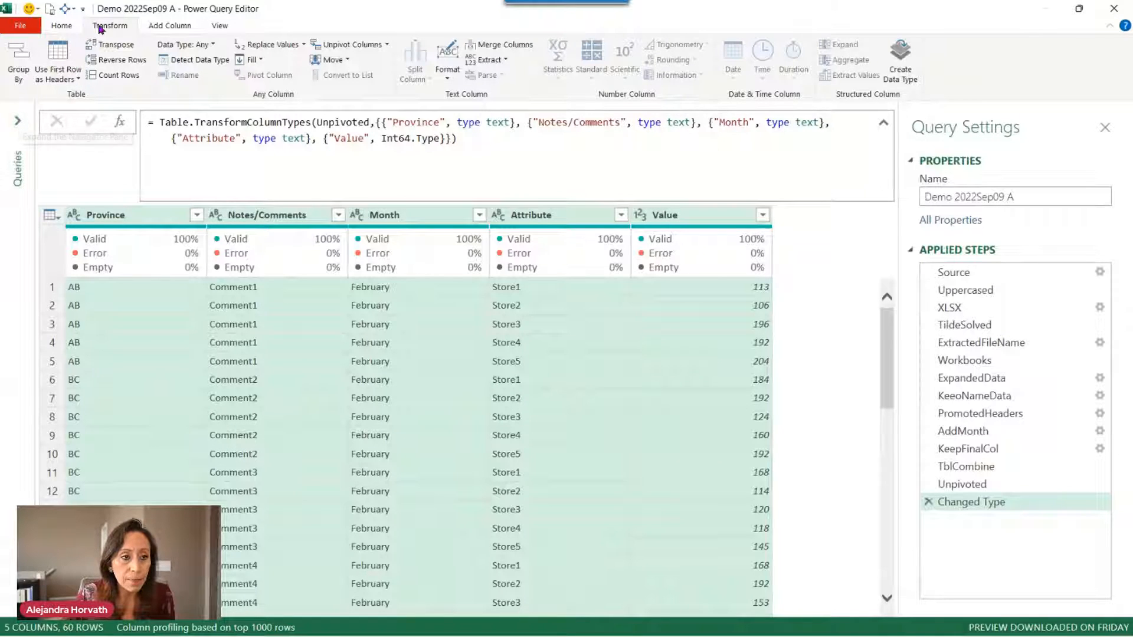
# Choose Close & Load To from the Home tab.
pyautogui.click(68, 27)
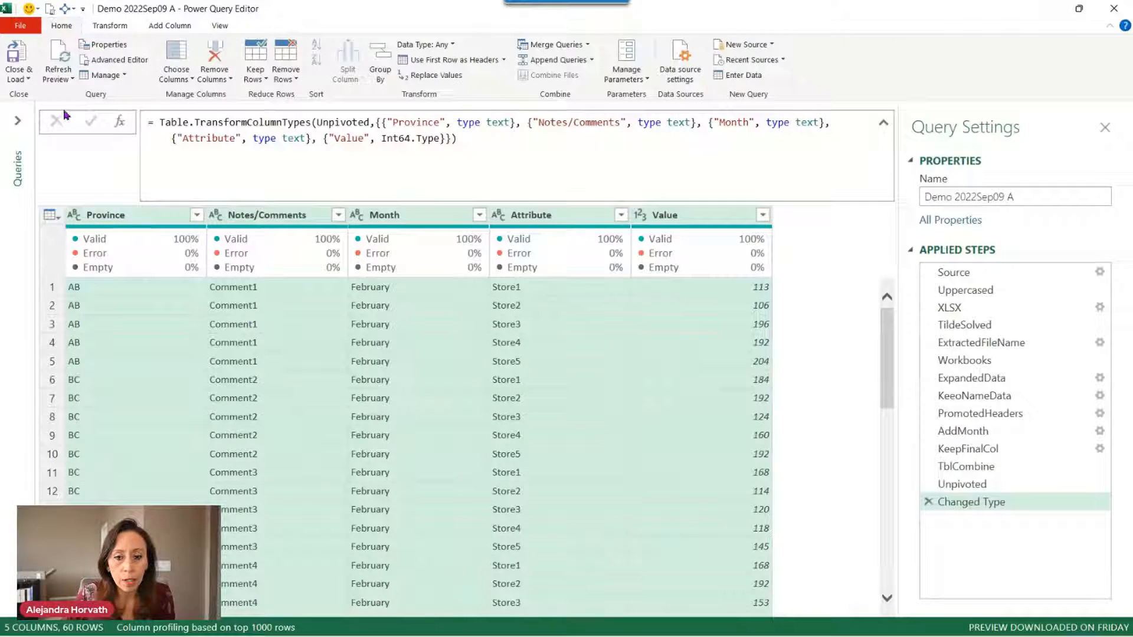
pyautogui.click(16, 76)
pyautogui.click(32, 111)
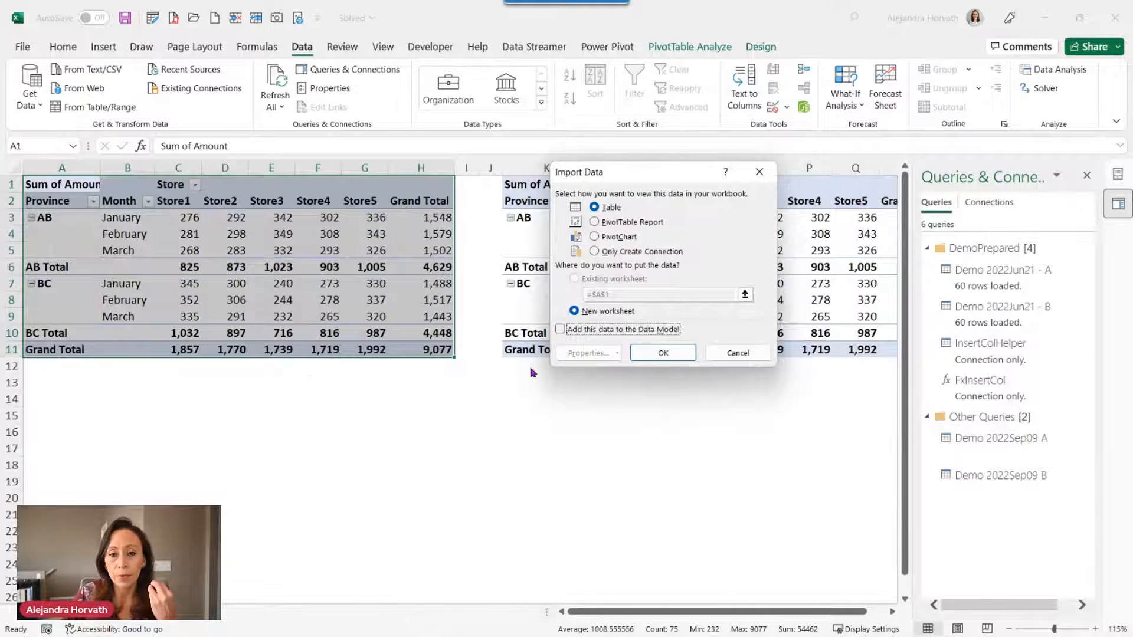
# Load with Only Create Connection, then select Demo 2022Sep09 A in Queries & Connections.
pyautogui.click(645, 254)
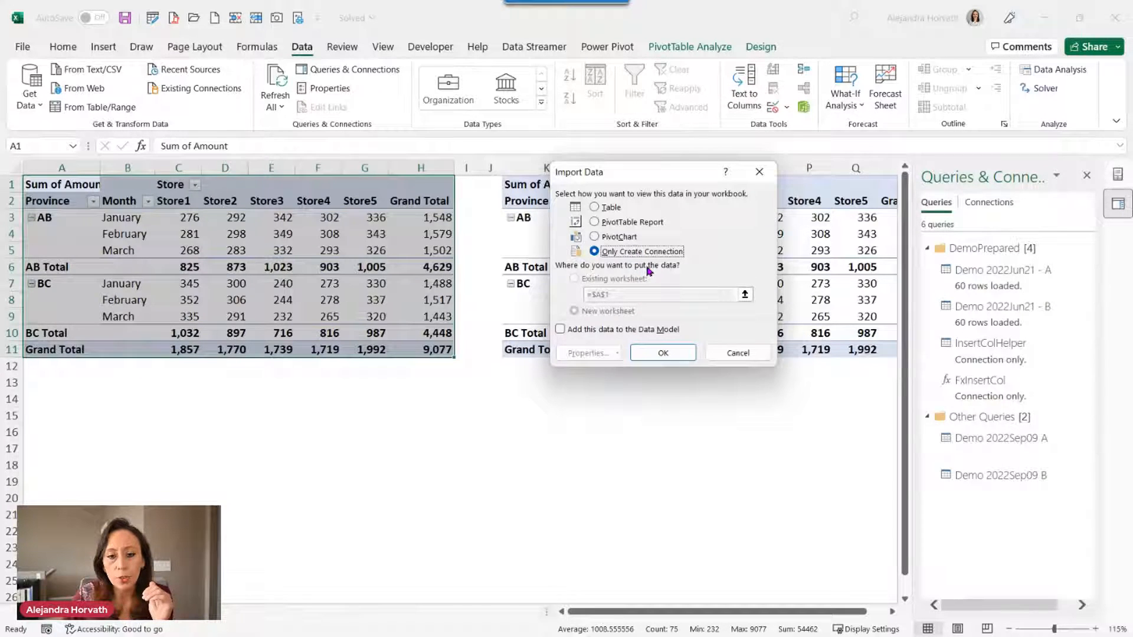
pyautogui.click(656, 348)
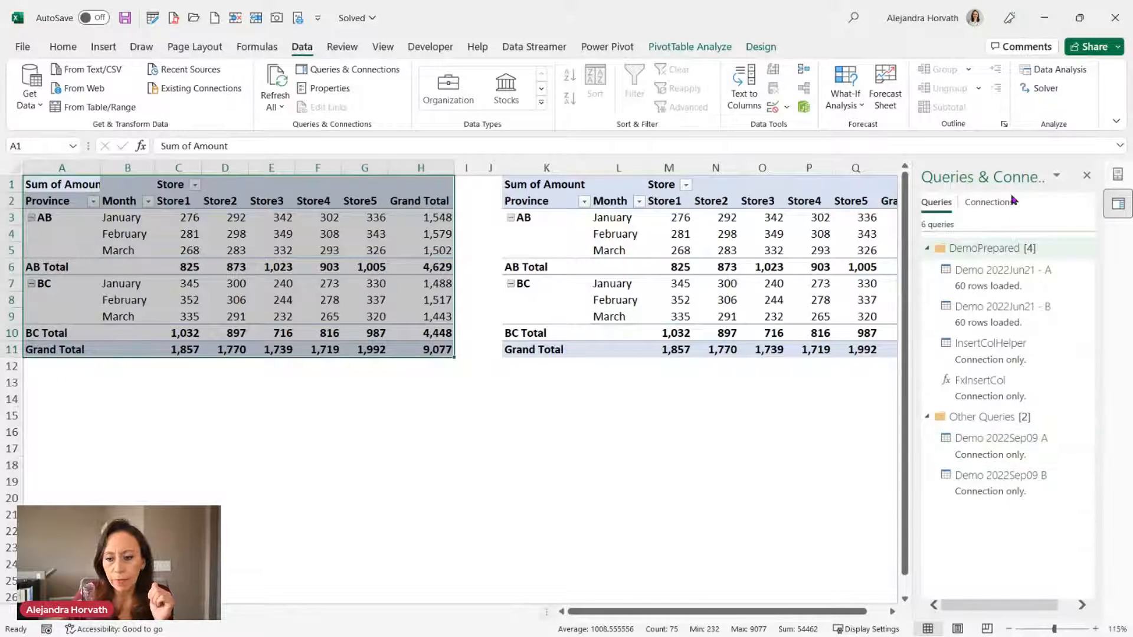
pyautogui.click(992, 447)
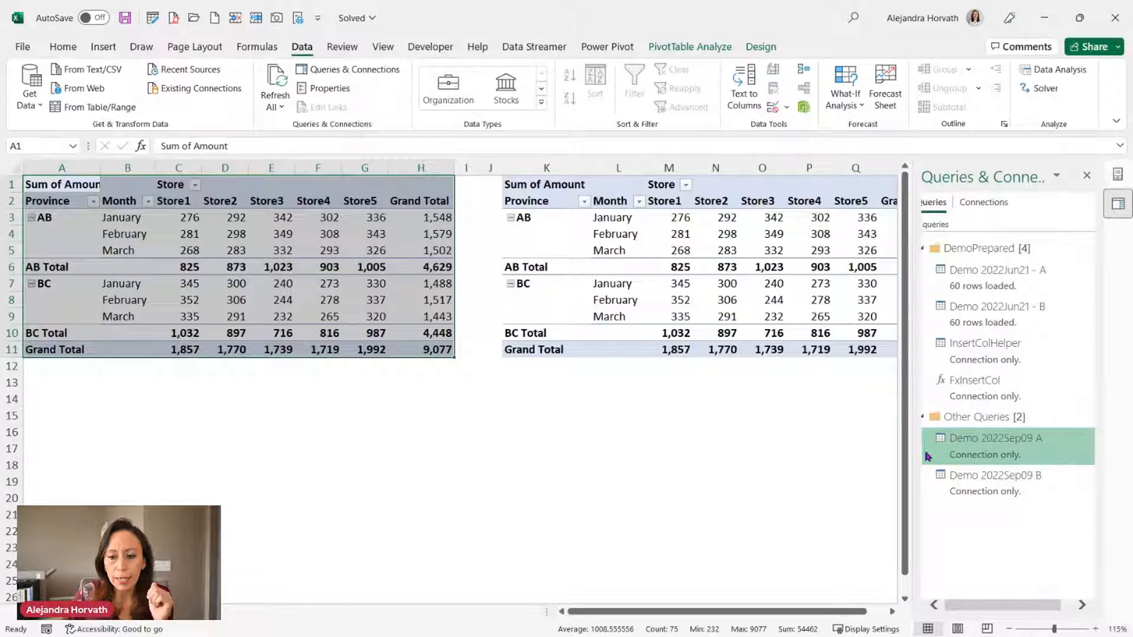
# Load Demo 2022Sep09 A as a PivotTable Report on a new worksheet.
pyautogui.rightClick(993, 449)
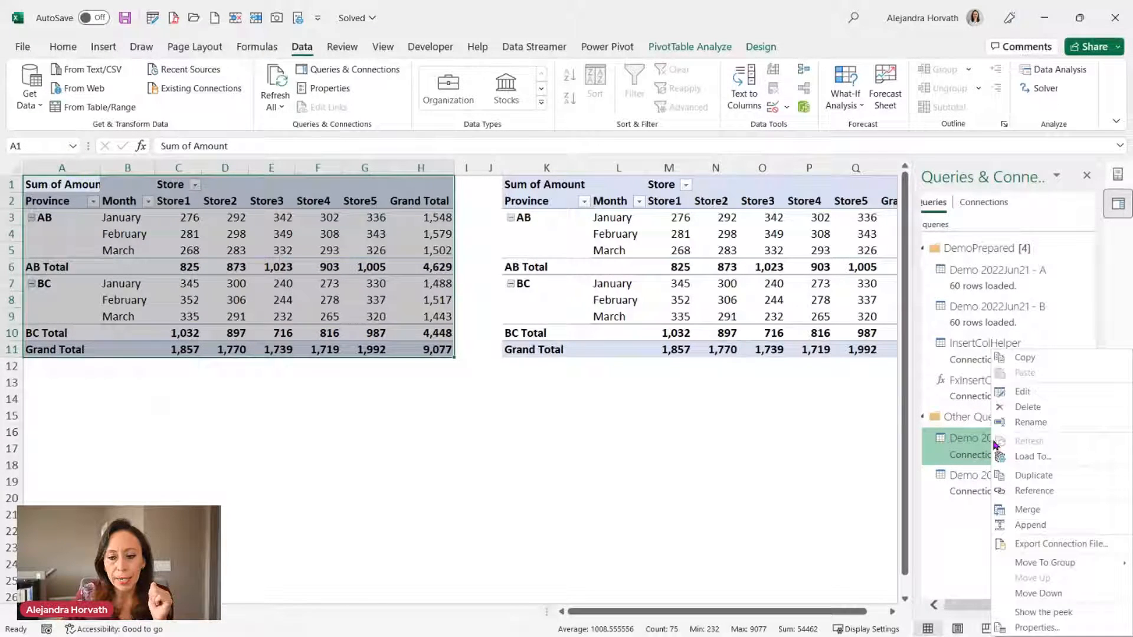
pyautogui.click(1041, 456)
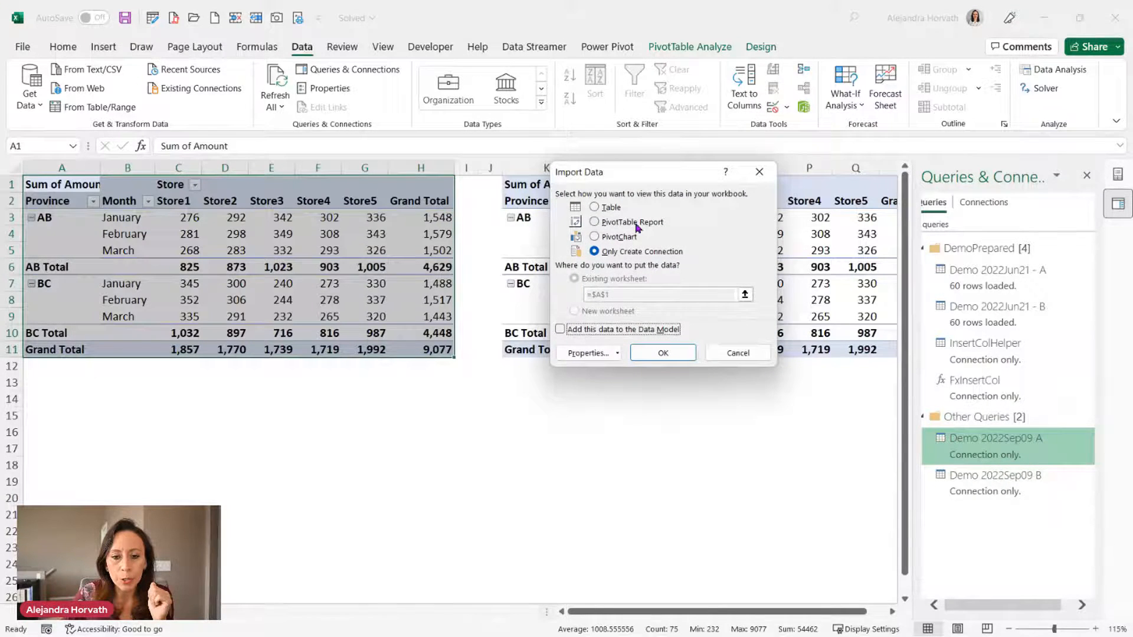
pyautogui.click(636, 224)
pyautogui.click(594, 313)
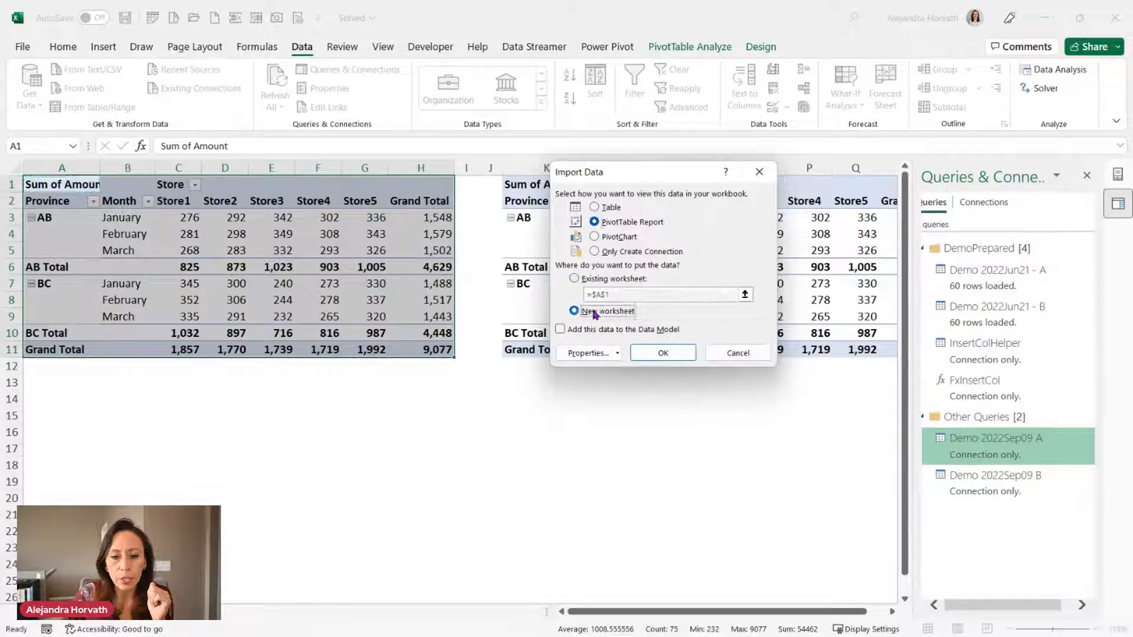
pyautogui.click(663, 353)
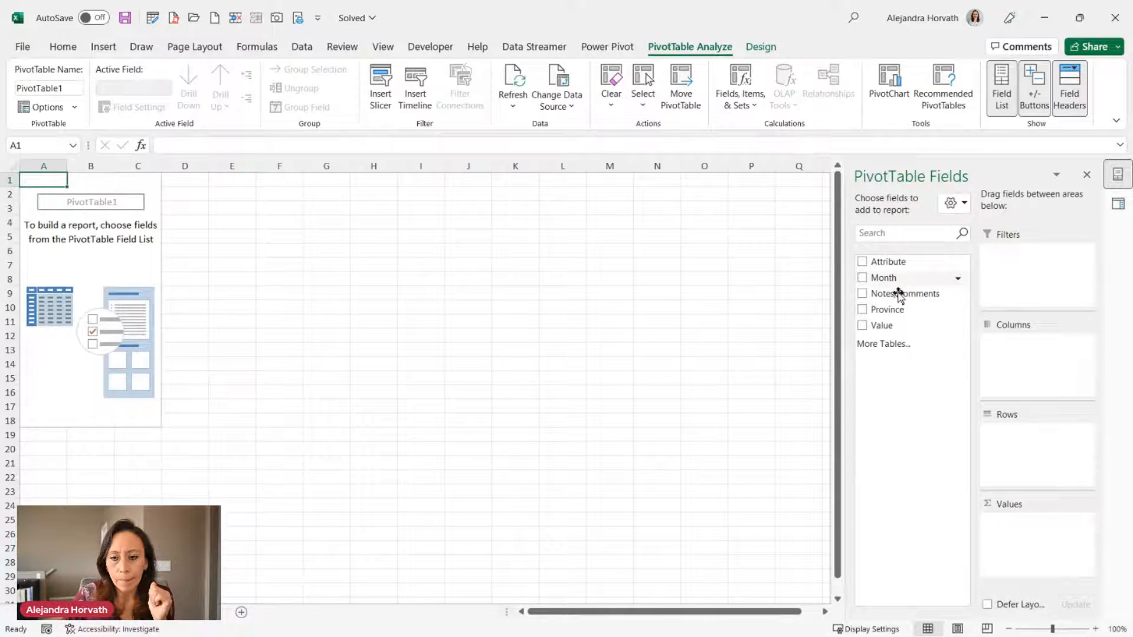
# Put Month then Province in Rows and Sum of Value in Values.
pyautogui.moveTo(892, 309); pyautogui.dragTo(1034, 447)
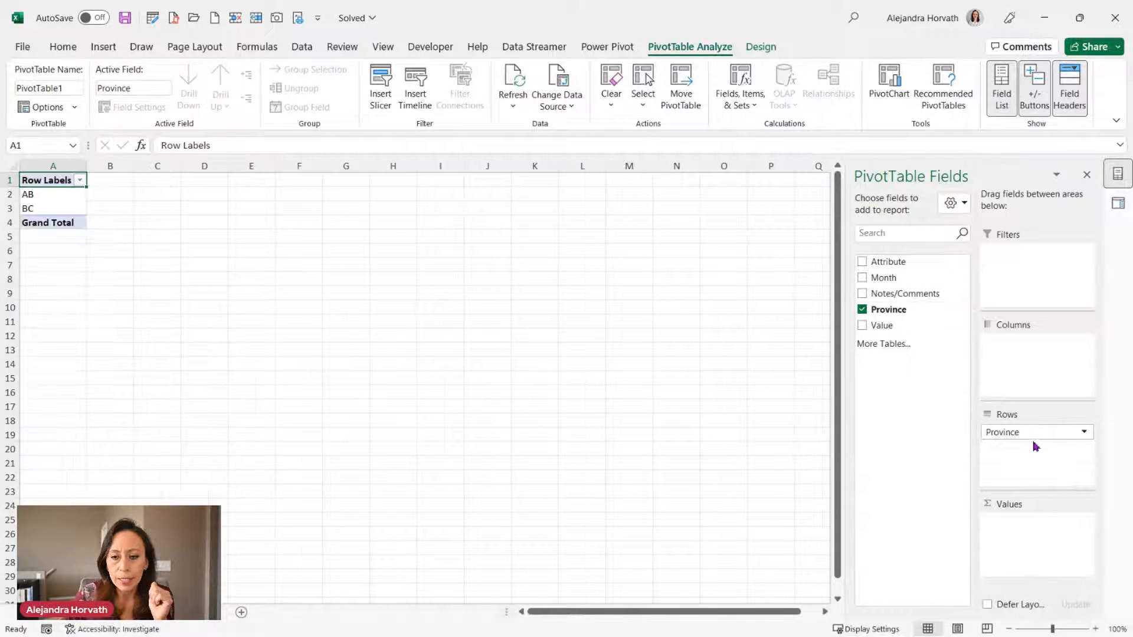
pyautogui.moveTo(891, 326); pyautogui.dragTo(1027, 519)
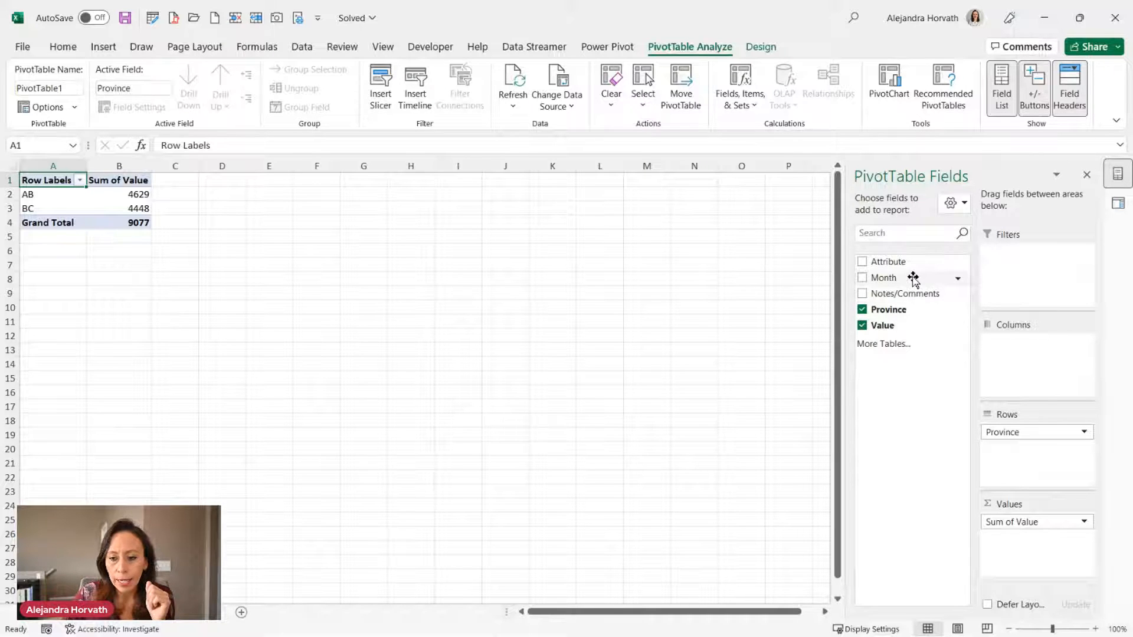
pyautogui.moveTo(913, 279); pyautogui.dragTo(1011, 435)
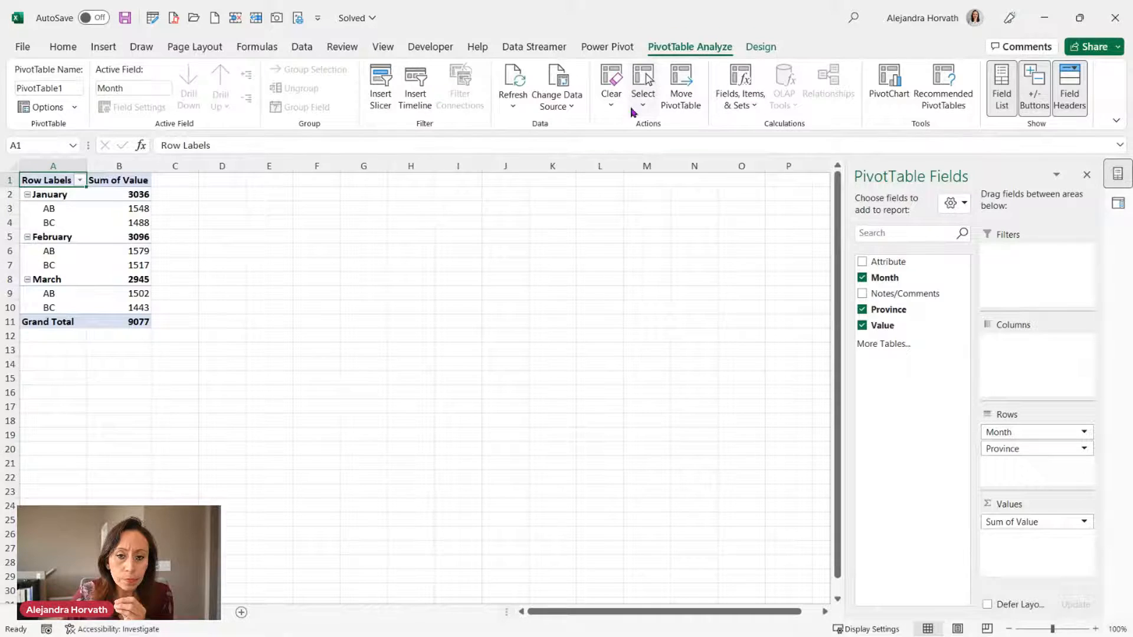
# Switch the pivot table's report layout to Tabular Form.
pyautogui.click(759, 52)
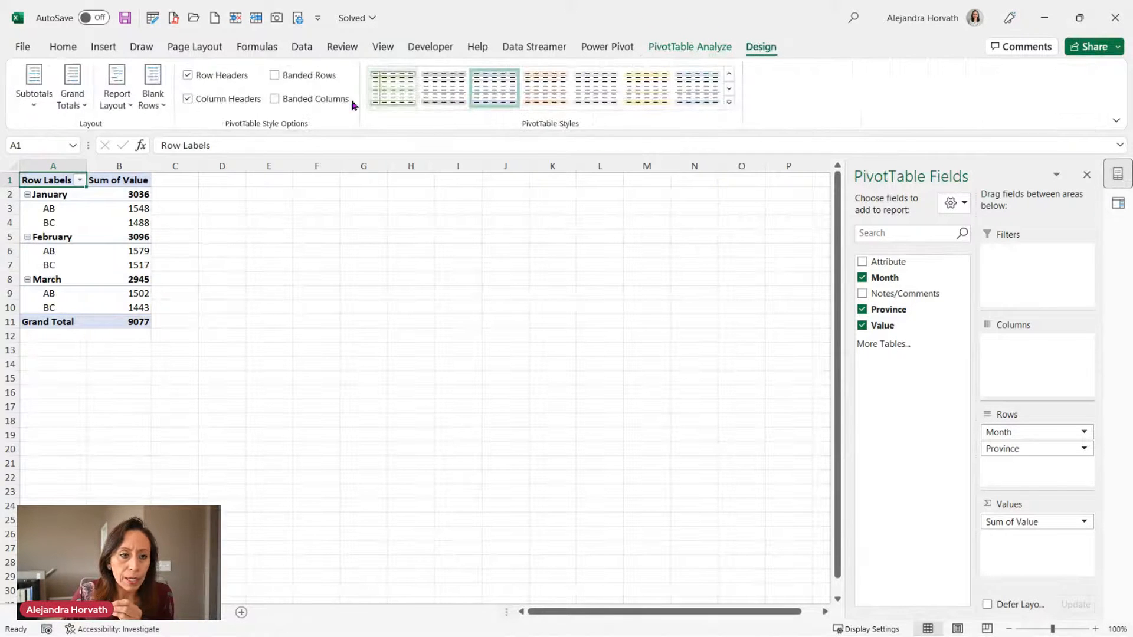
pyautogui.click(113, 106)
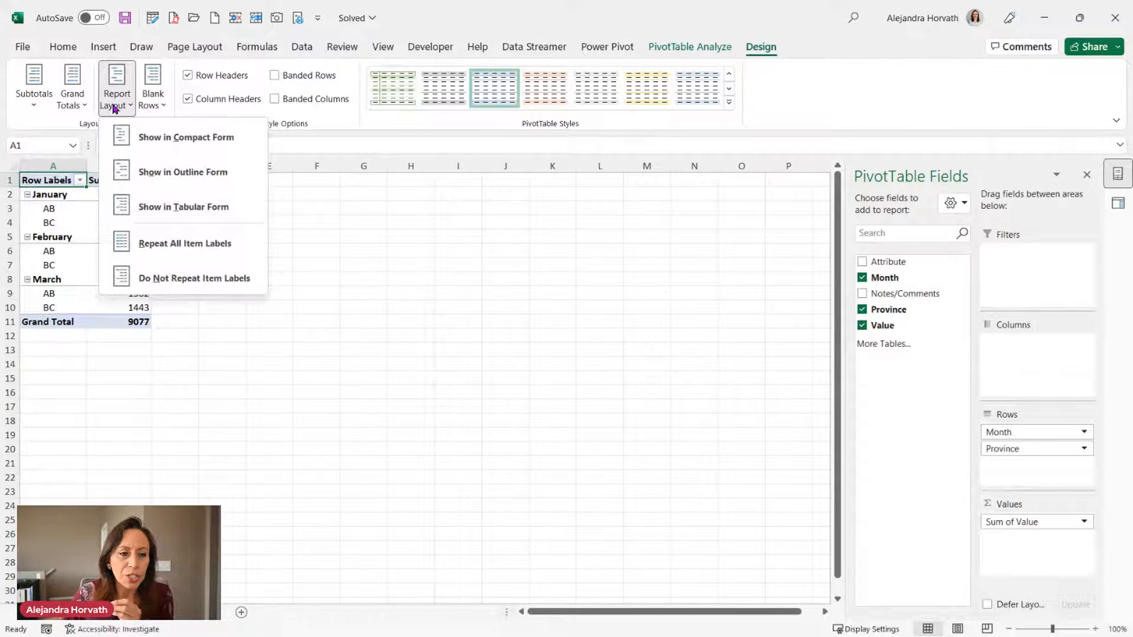
pyautogui.click(174, 207)
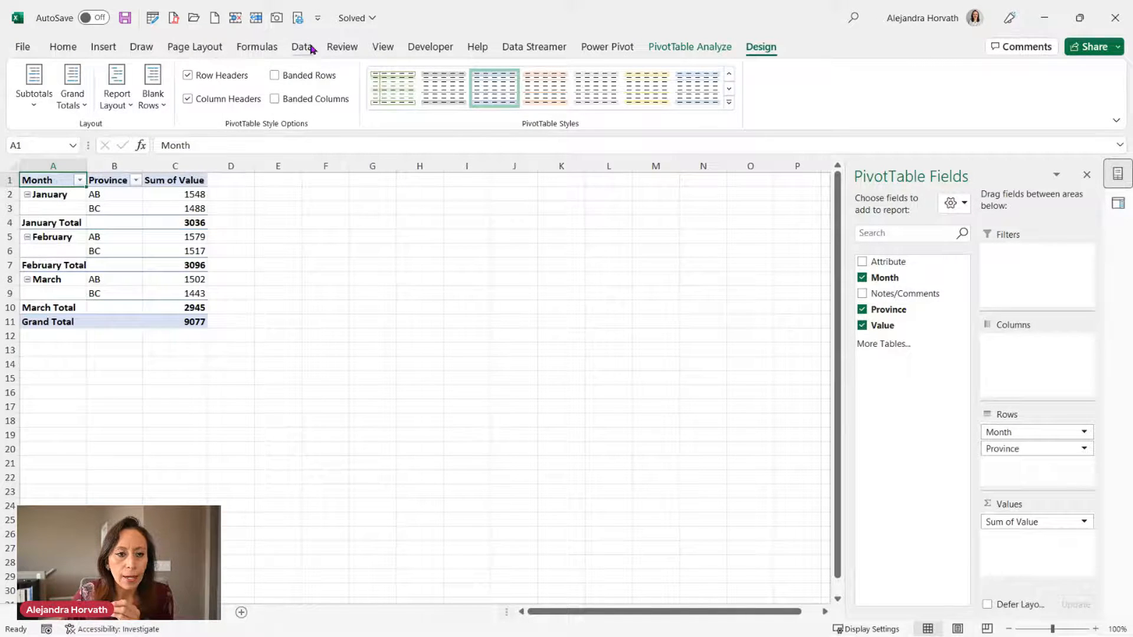
# Hide the worksheet gridlines and zoom in on the pivot table.
pyautogui.click(389, 50)
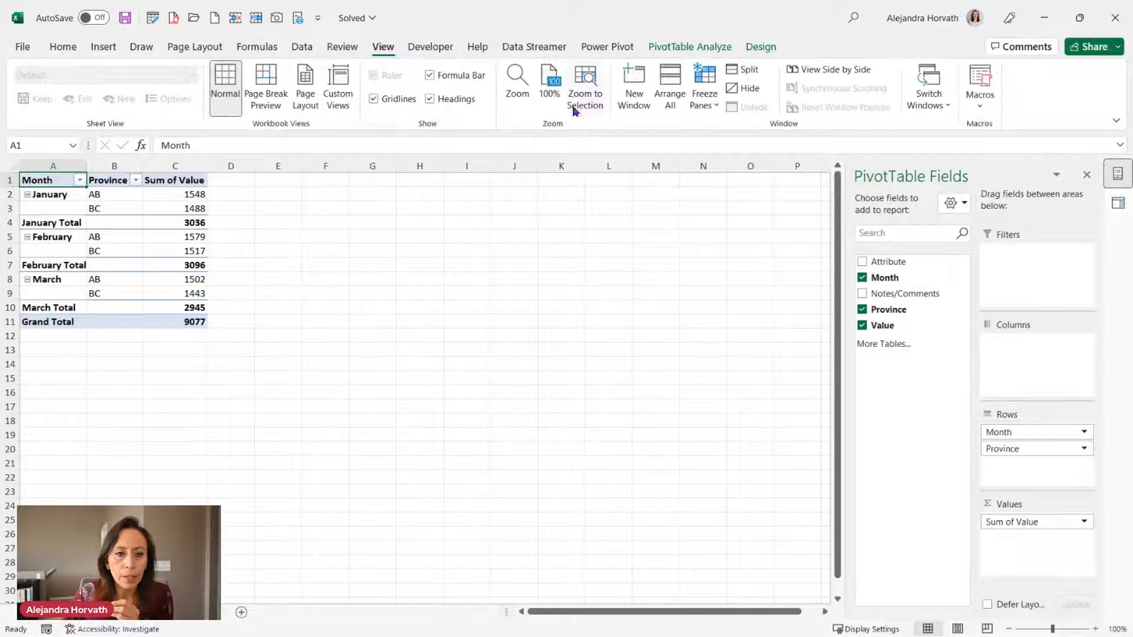
pyautogui.click(374, 99)
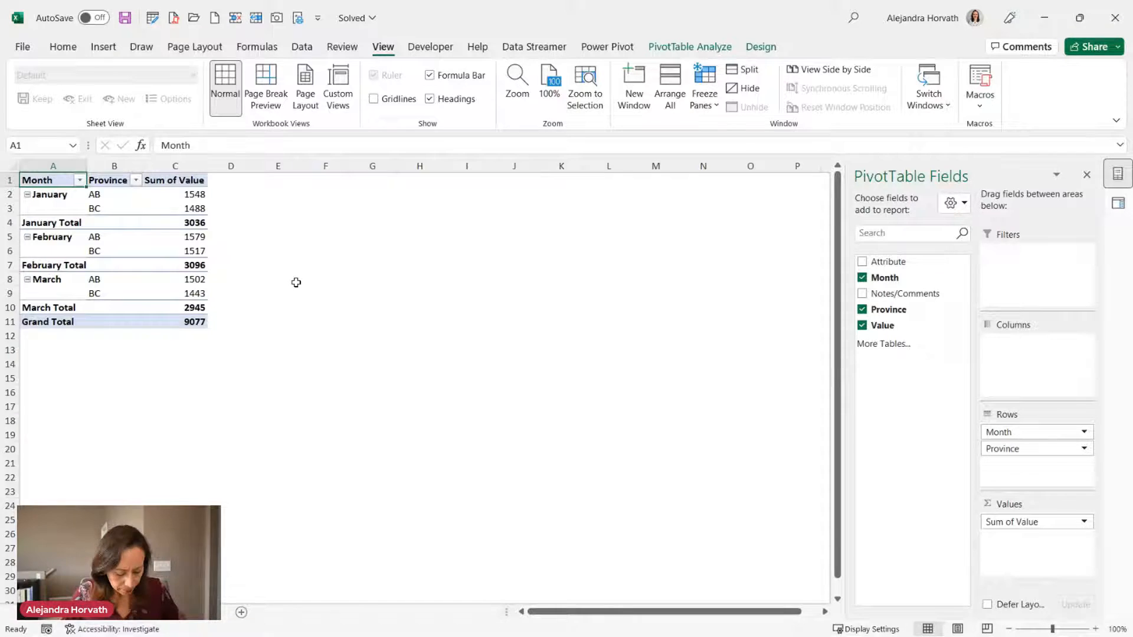
pyautogui.scroll(3, 295, 283)
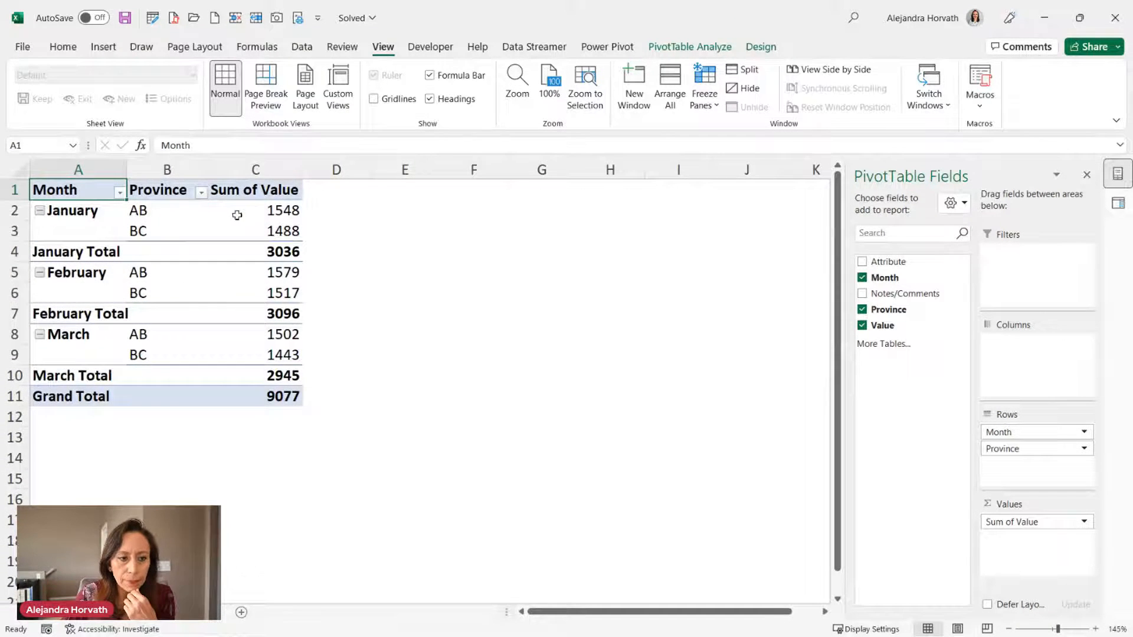
# Spread the store names across pivot columns and format H4 as Number with separators, 0 decimals.
pyautogui.moveTo(905, 260); pyautogui.dragTo(1013, 347)
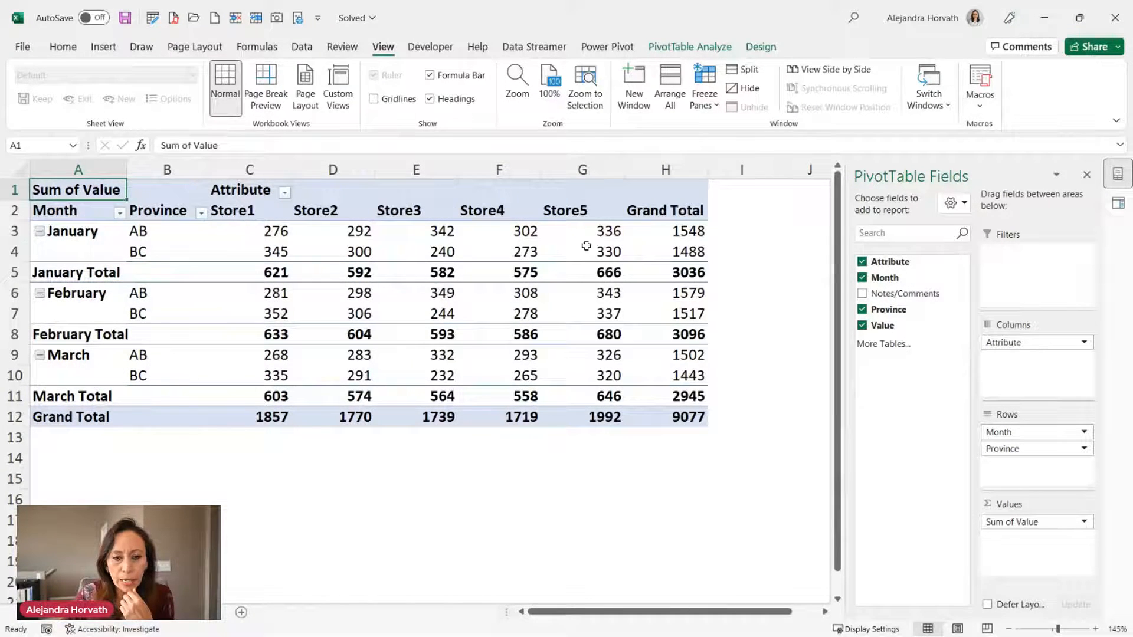
pyautogui.rightClick(691, 252)
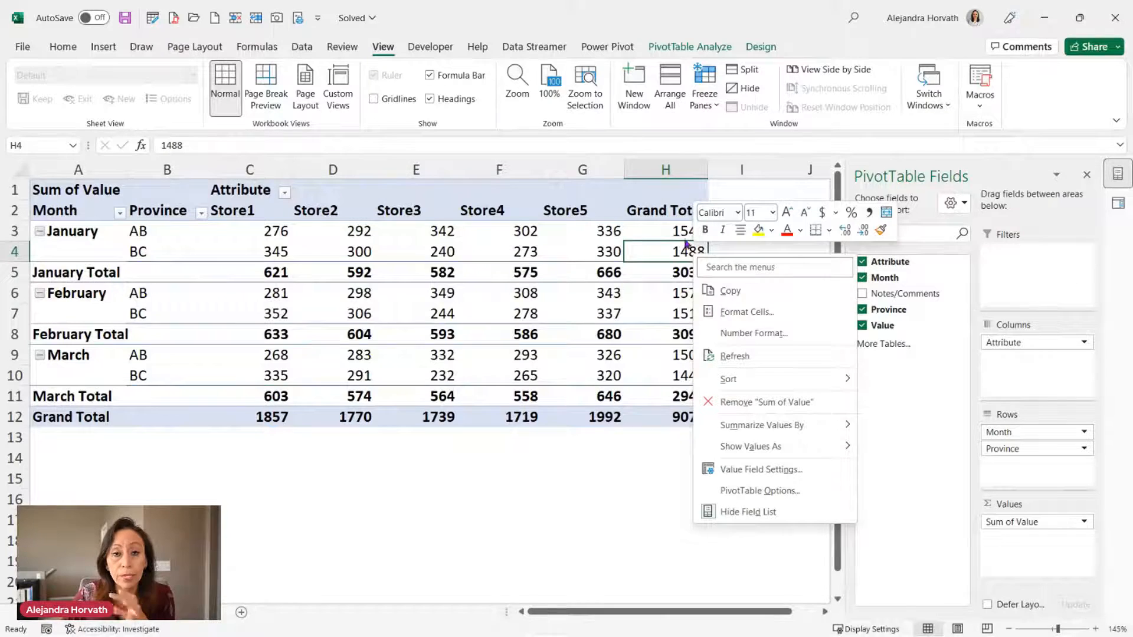
pyautogui.click(765, 313)
pyautogui.click(597, 191)
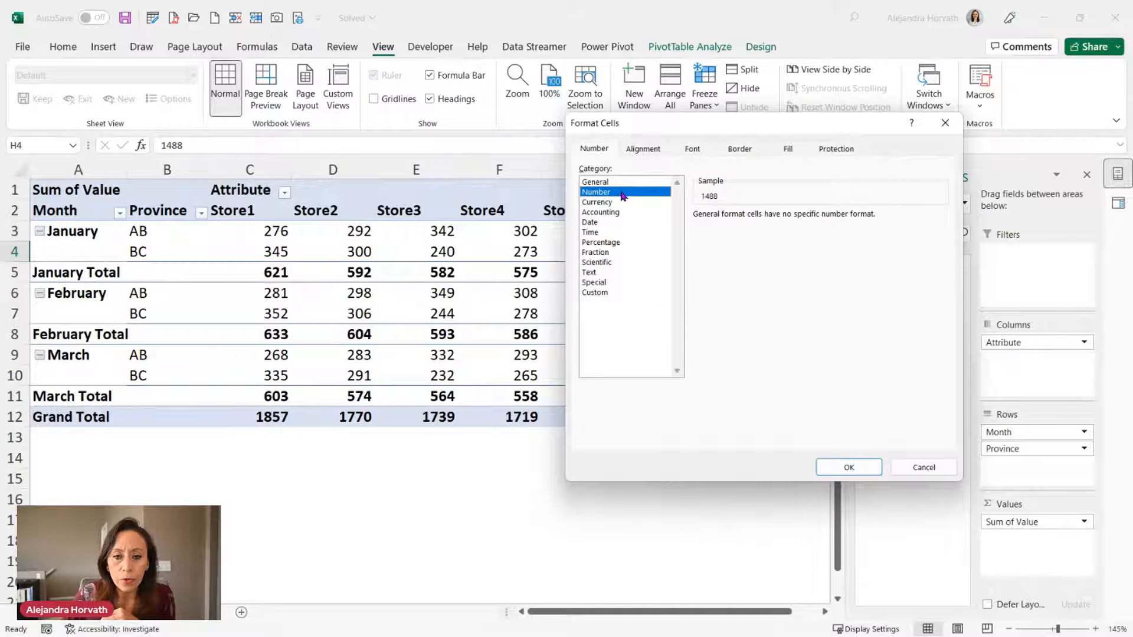
pyautogui.click(734, 235)
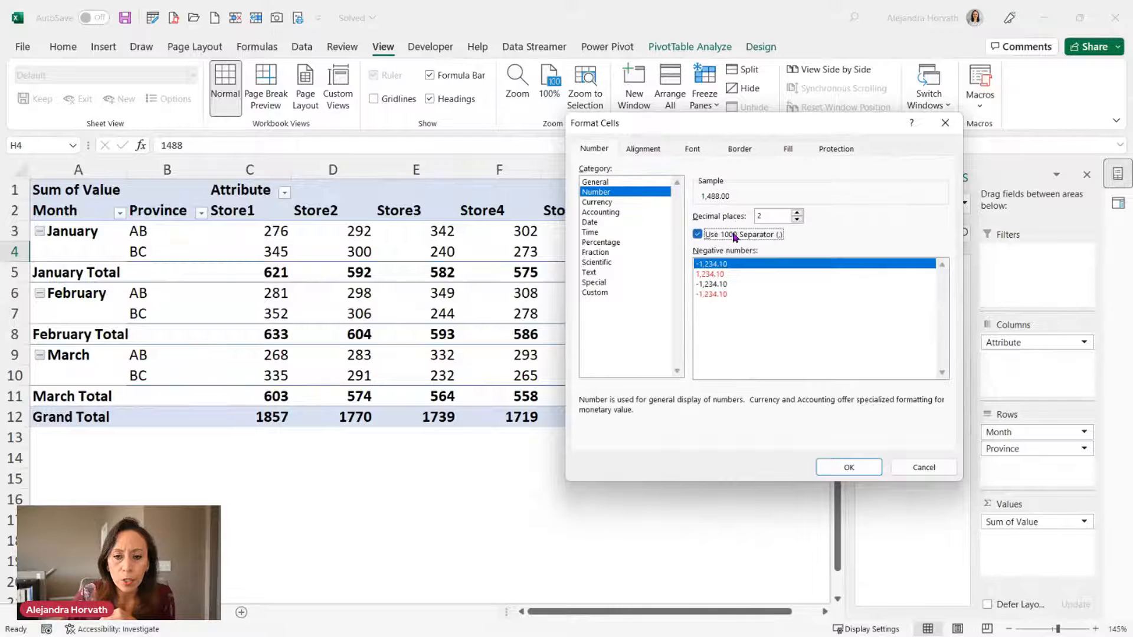
pyautogui.click(797, 220)
pyautogui.click(796, 220)
pyautogui.click(848, 467)
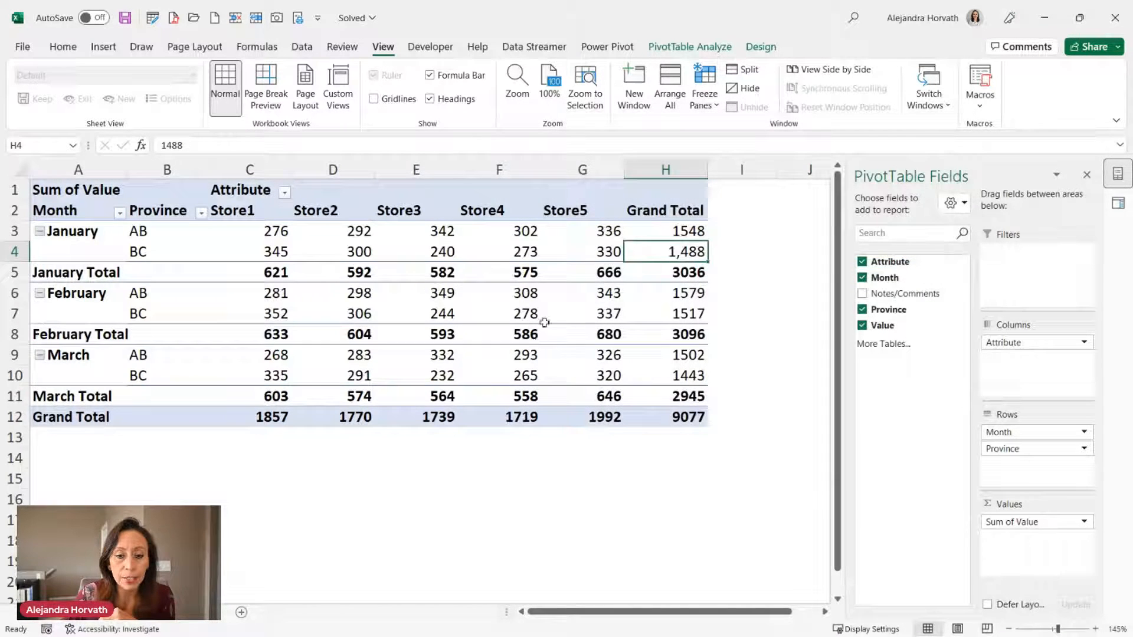
# Apply Number format with 1000 separator and 0 decimal places to all pivot values.
pyautogui.rightClick(696, 252)
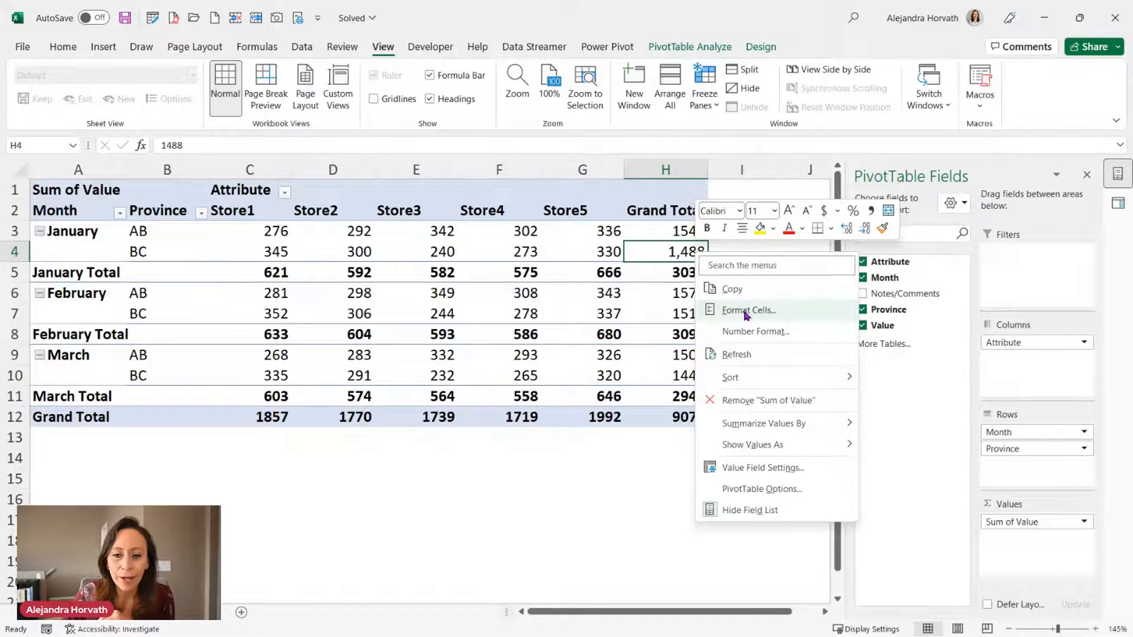
pyautogui.click(770, 333)
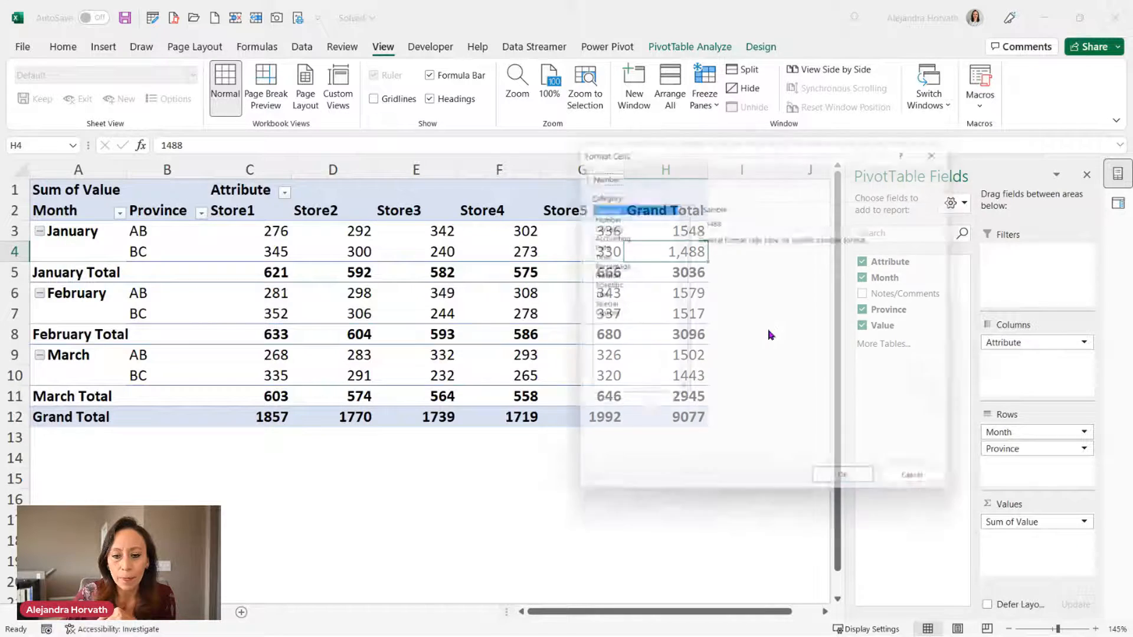
pyautogui.click(637, 214)
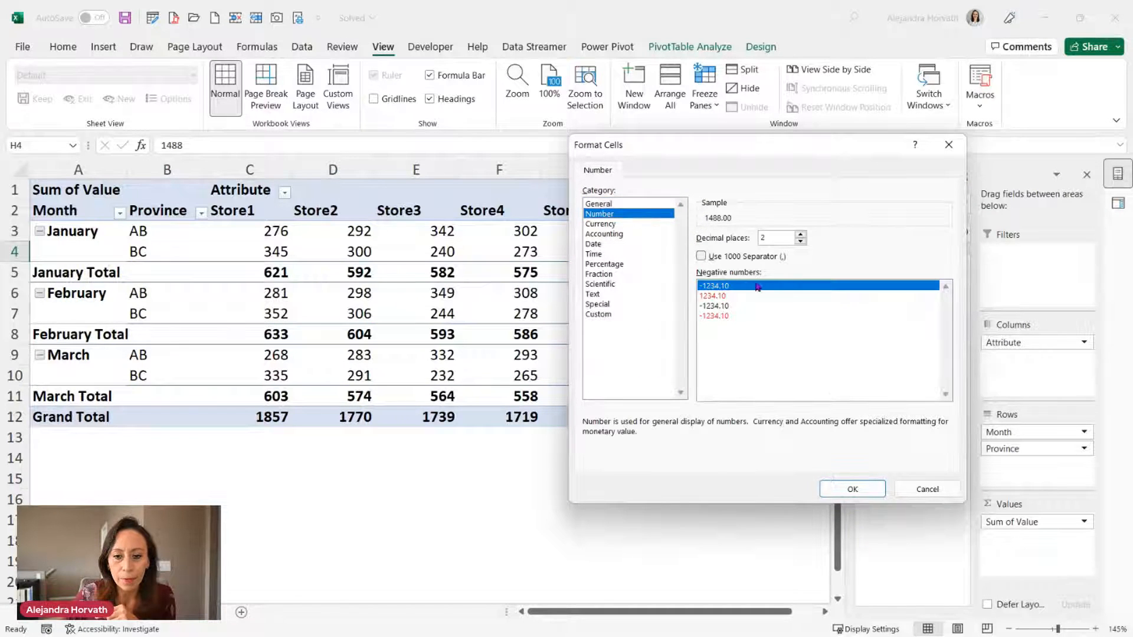
pyautogui.click(758, 257)
pyautogui.doubleClick(800, 241)
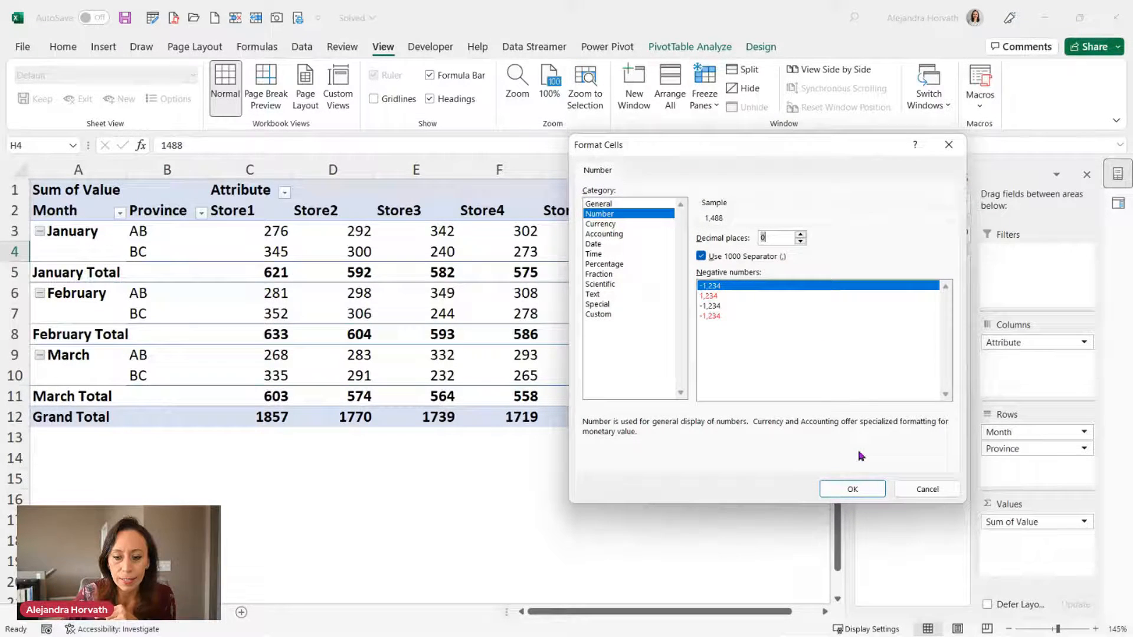
pyautogui.click(853, 489)
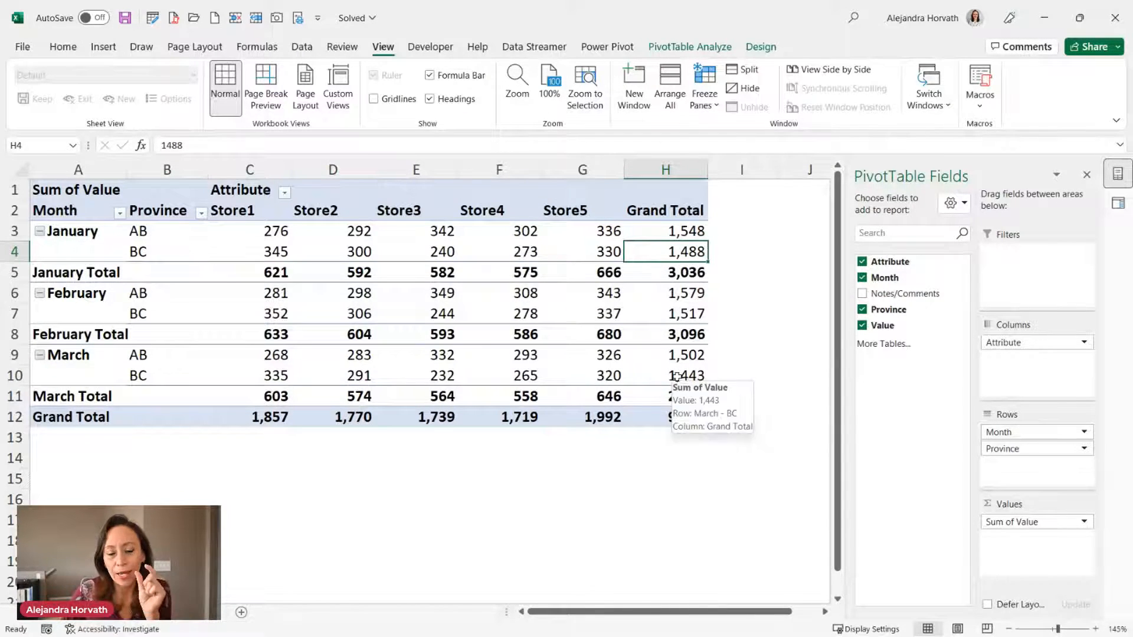
# Check the store totals in the Grand Total row, confirming the overall 9,077.
pyautogui.rightClick(656, 254)
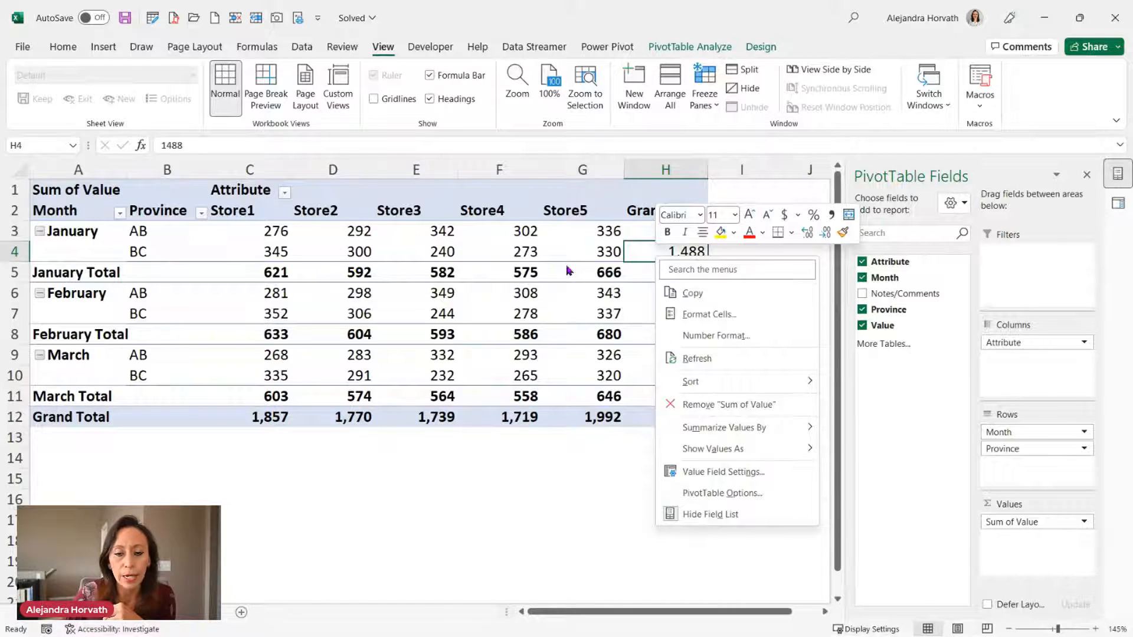
pyautogui.click(460, 259)
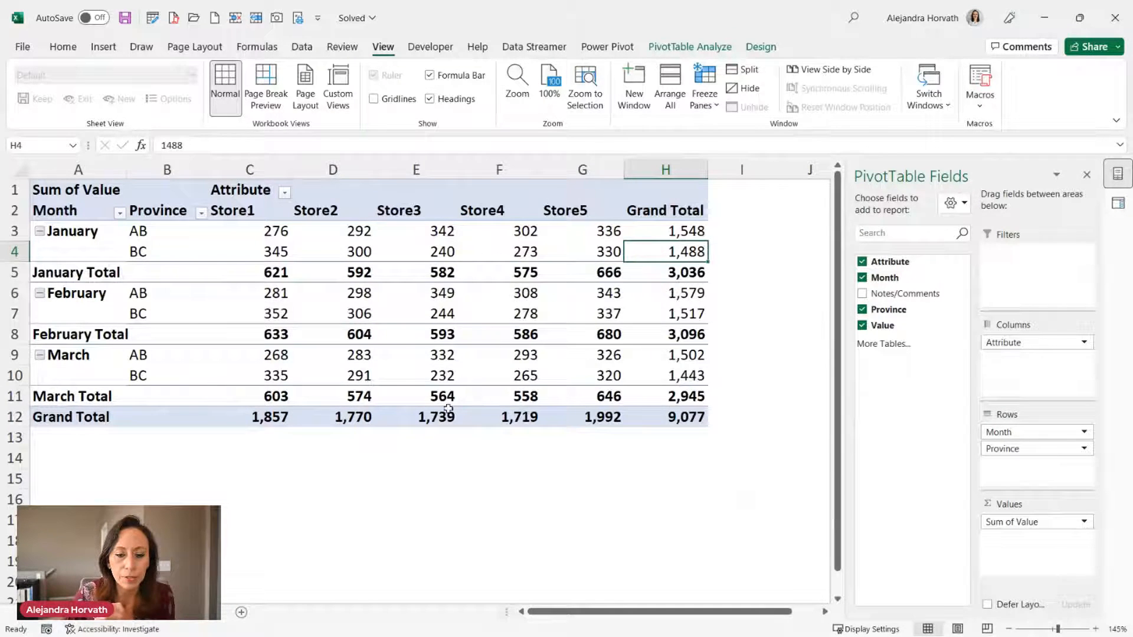
pyautogui.click(277, 420)
pyautogui.click(416, 416)
pyautogui.click(497, 414)
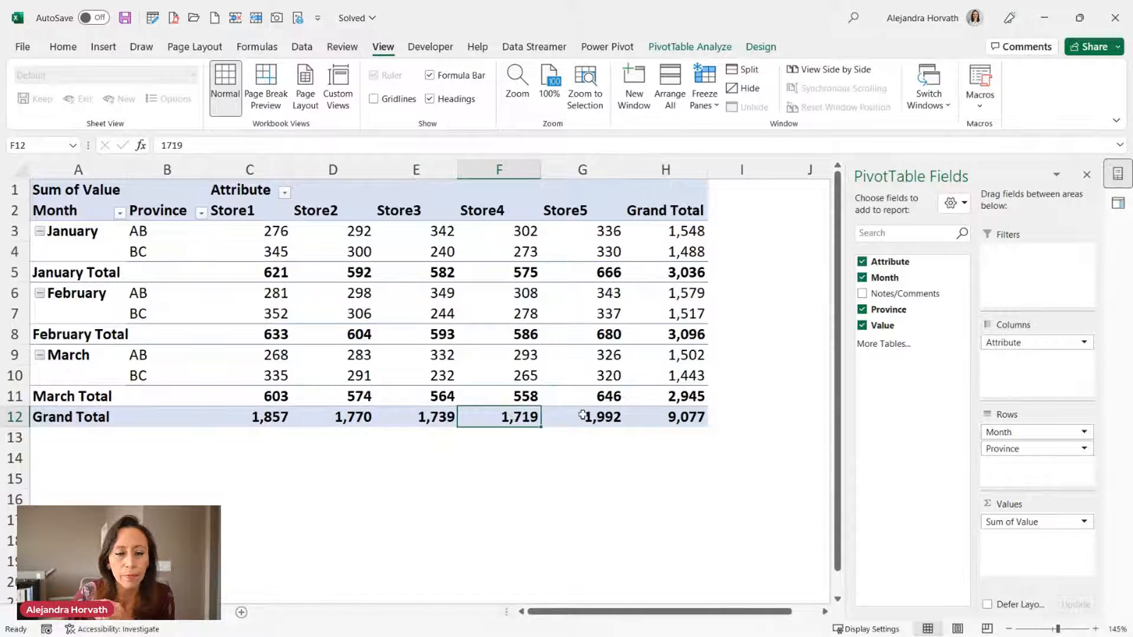
pyautogui.click(666, 414)
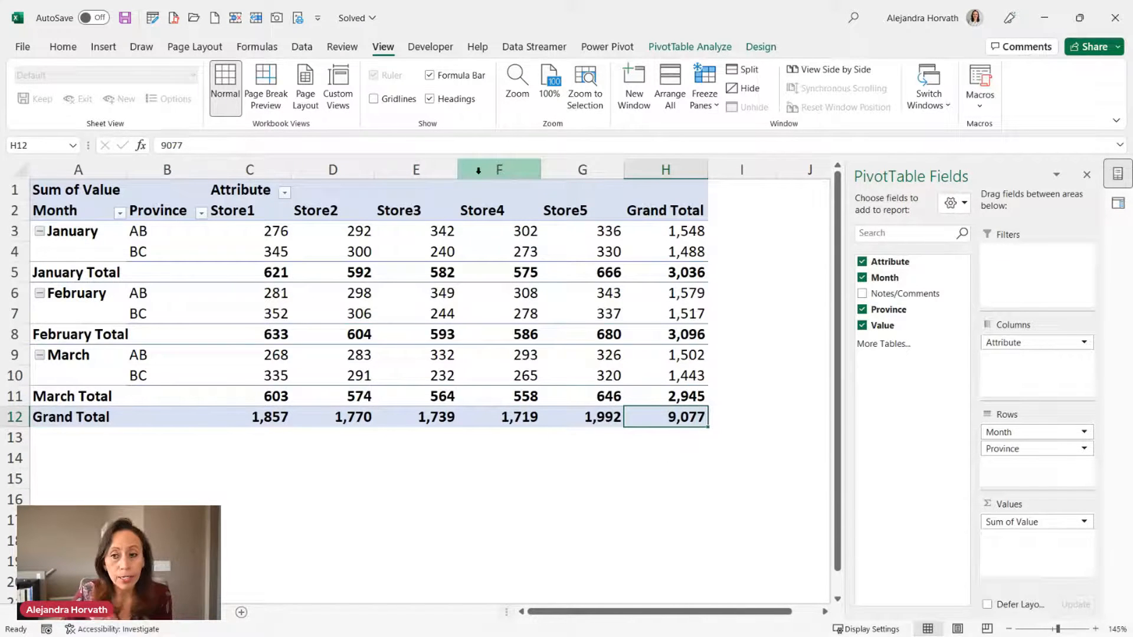
# Open the Demo 2022Sep09 B query from Queries & Connections in Power Query Editor.
pyautogui.click(1117, 203)
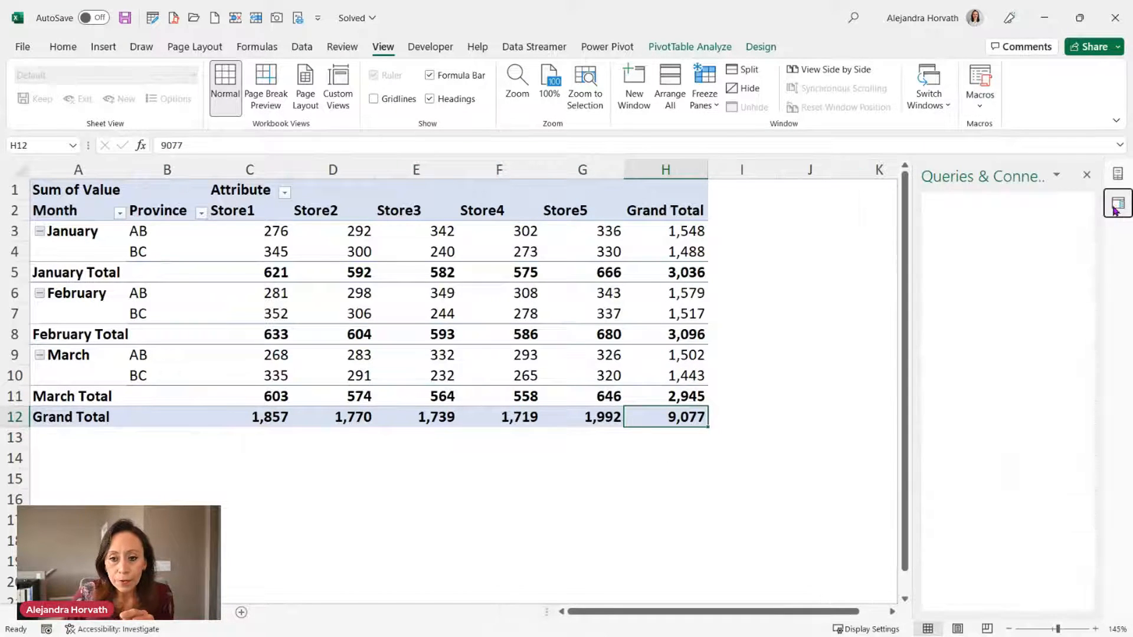
pyautogui.click(991, 485)
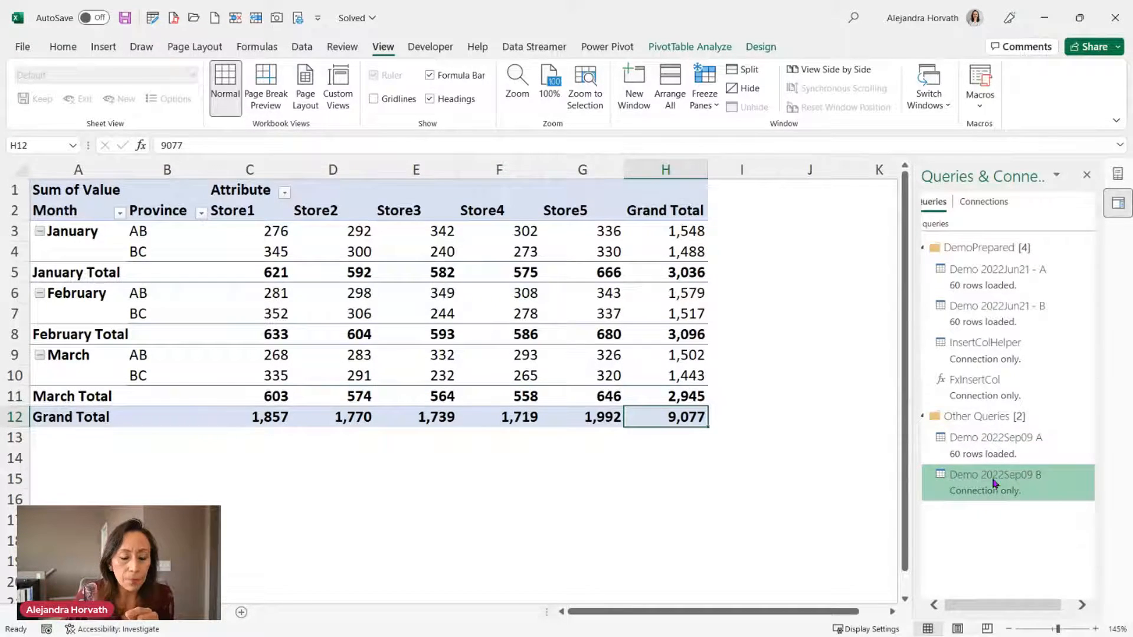
pyautogui.doubleClick(994, 483)
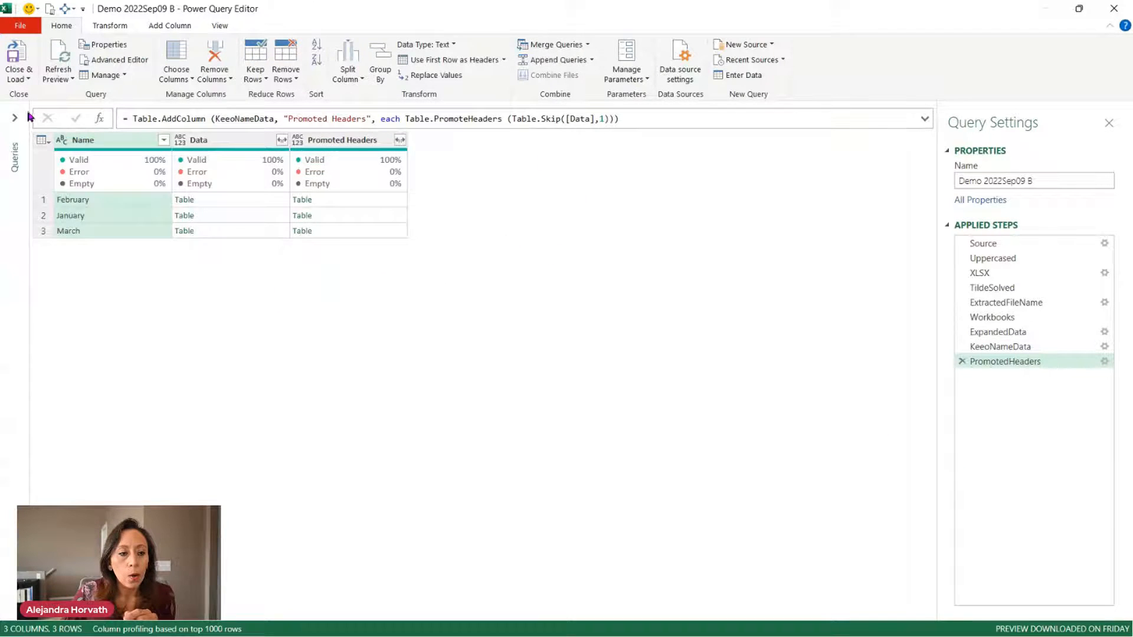
# Expand the Queries pane, preview January's nested Promoted Headers table, and enlarge the view.
pyautogui.click(15, 118)
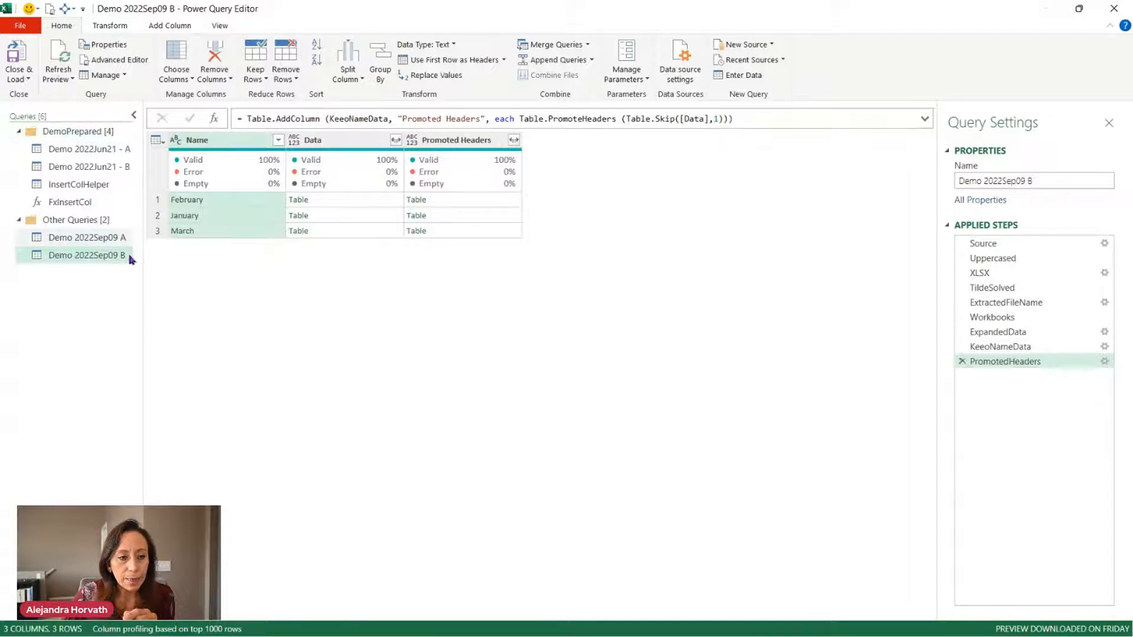
pyautogui.click(447, 205)
pyautogui.click(467, 215)
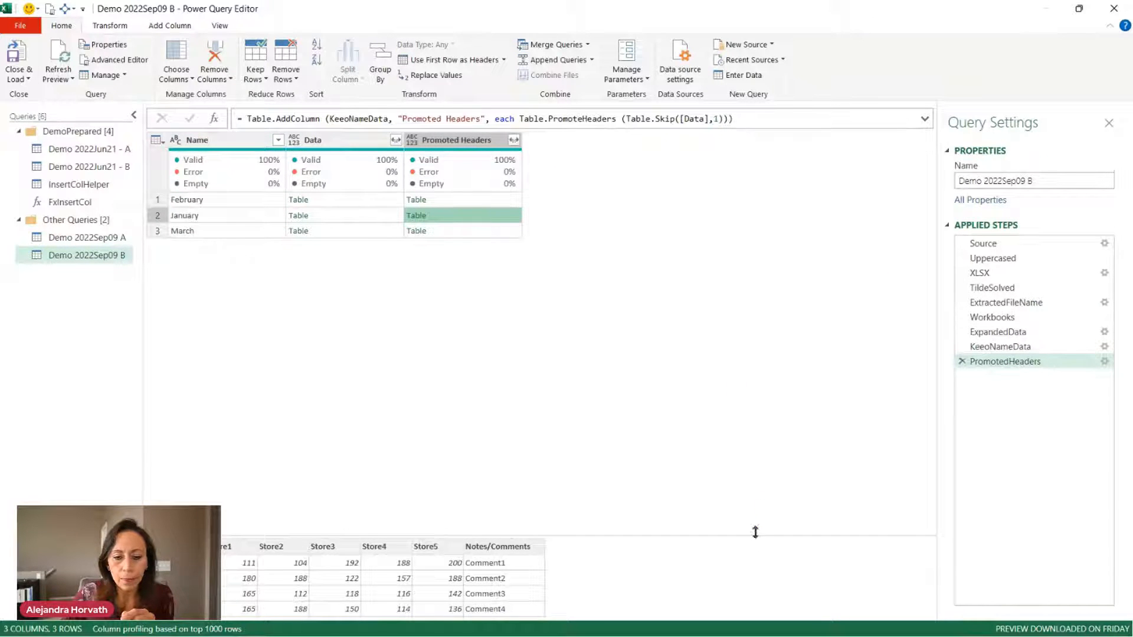
pyautogui.moveTo(755, 532); pyautogui.dragTo(809, 301)
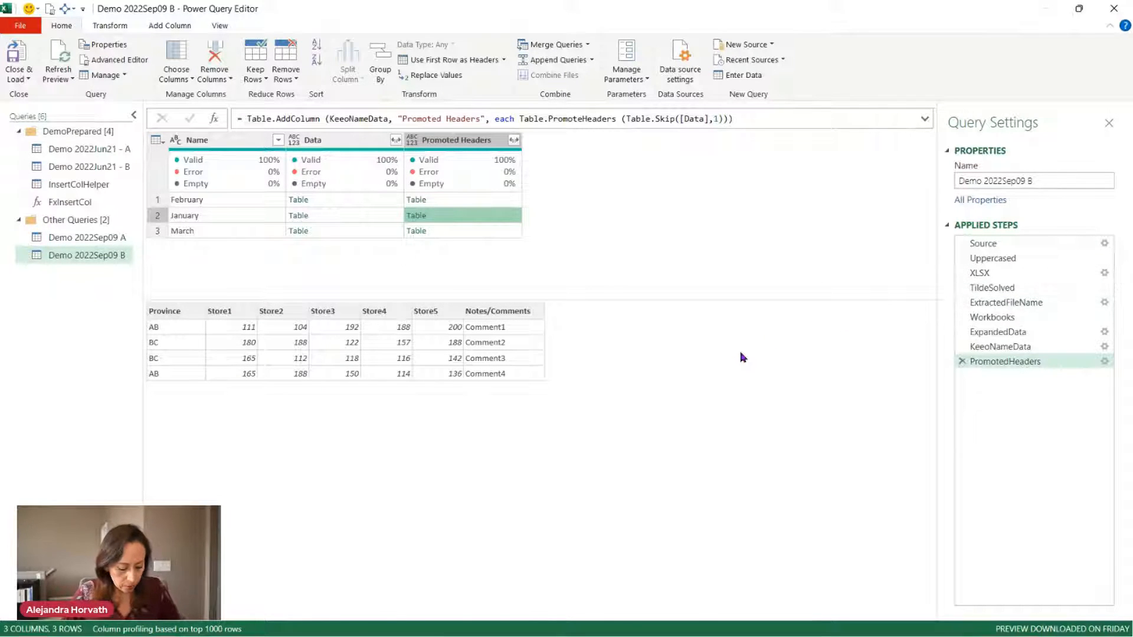
pyautogui.hotkey('ctrl', 'shift', '+')
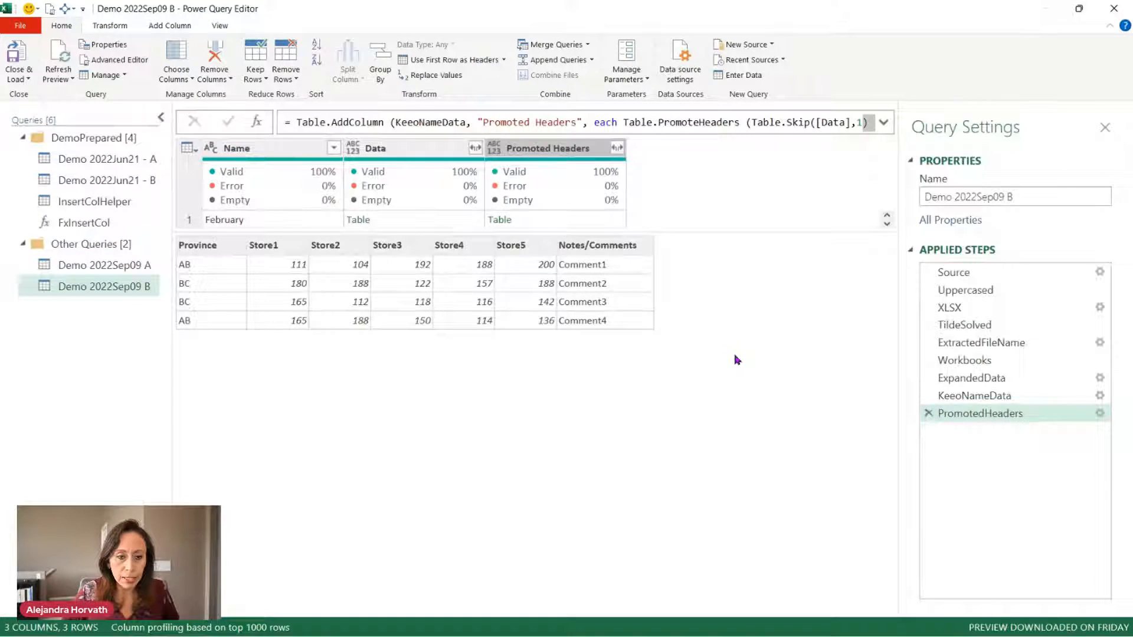
# In Demo 2022Sep09 A, step through Source, Uppercased, XLSX filter, TildeSolved, ExtractedFileName and Workbooks.
pyautogui.click(82, 270)
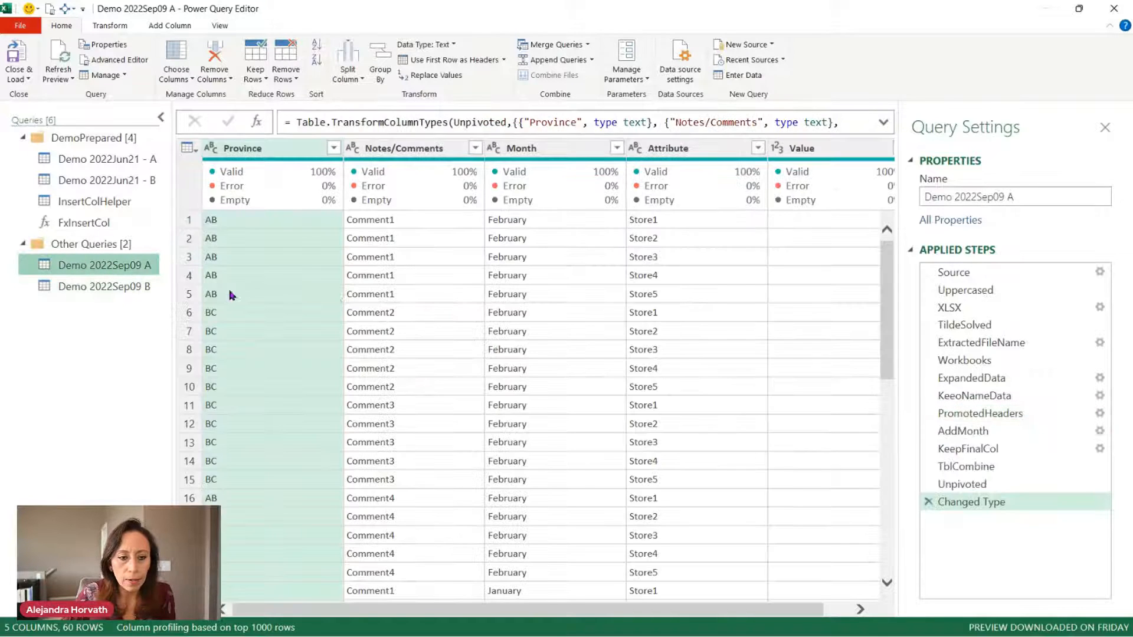
pyautogui.click(980, 272)
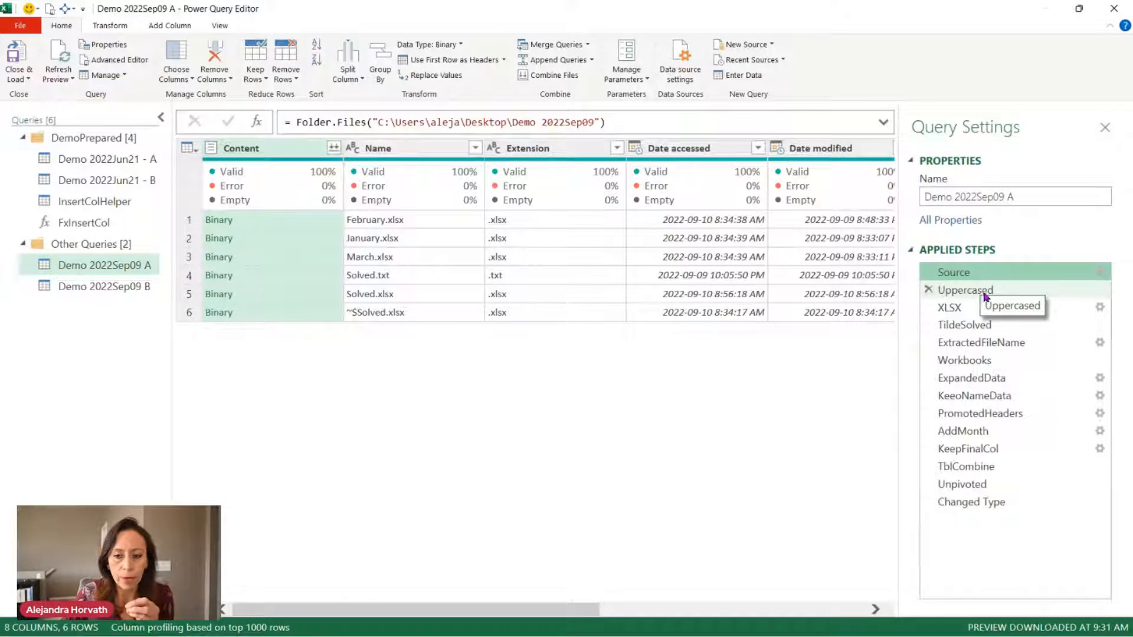
pyautogui.click(984, 292)
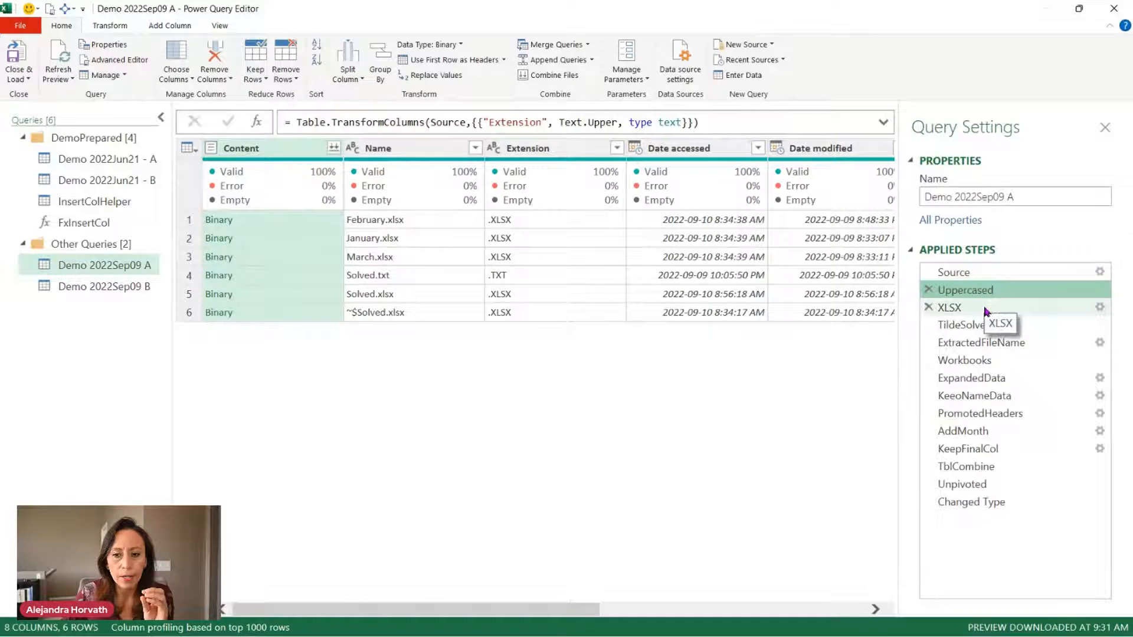
pyautogui.click(984, 309)
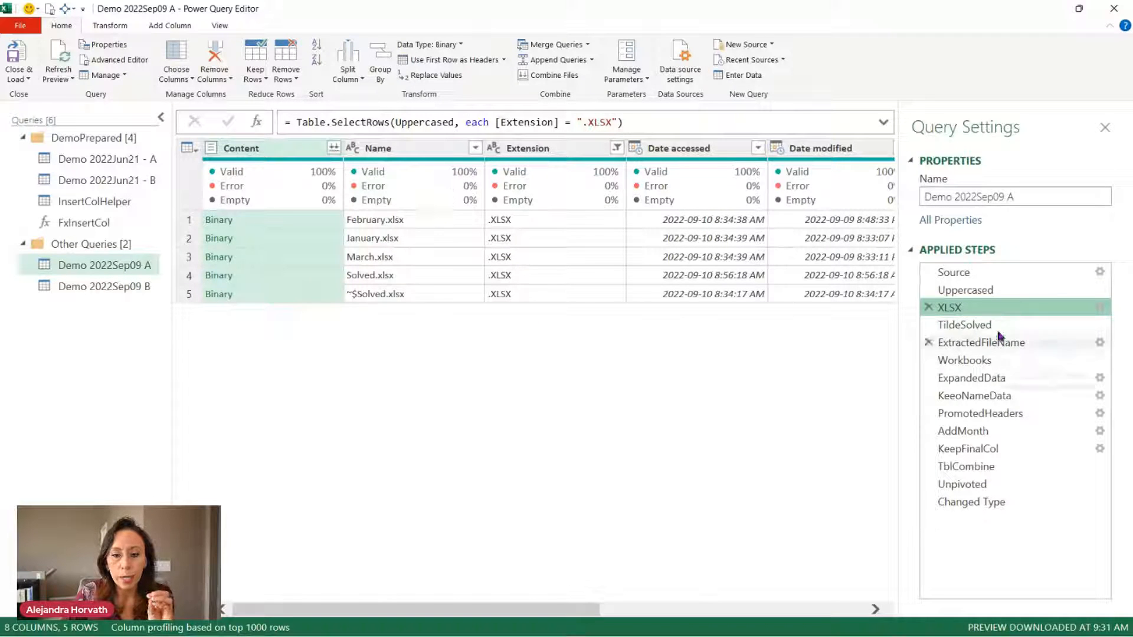
pyautogui.click(956, 325)
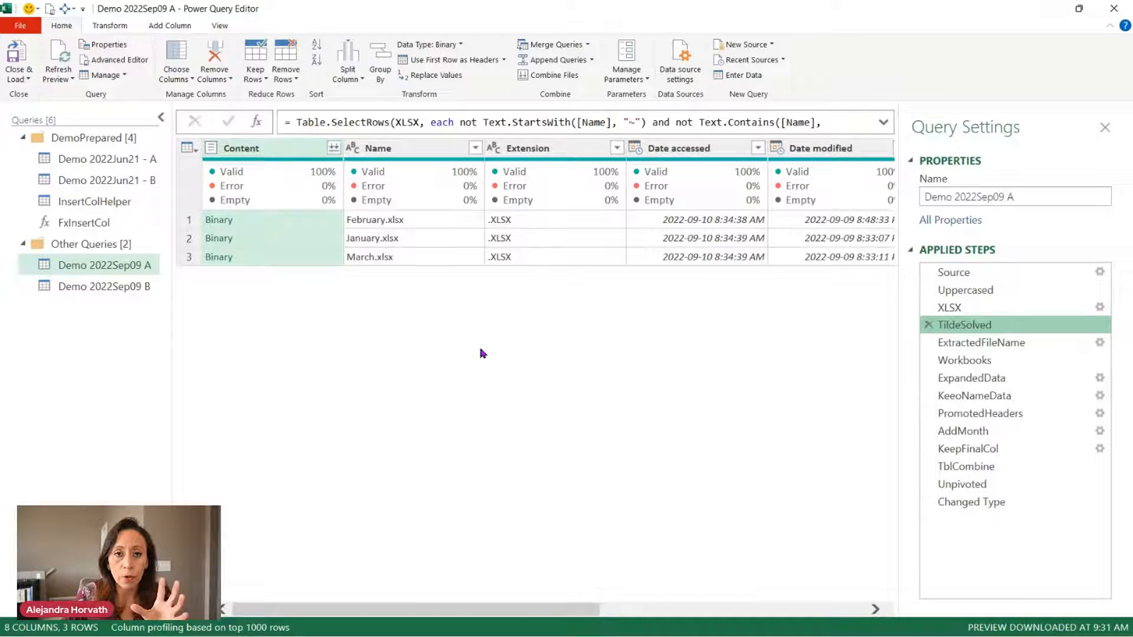
pyautogui.click(980, 342)
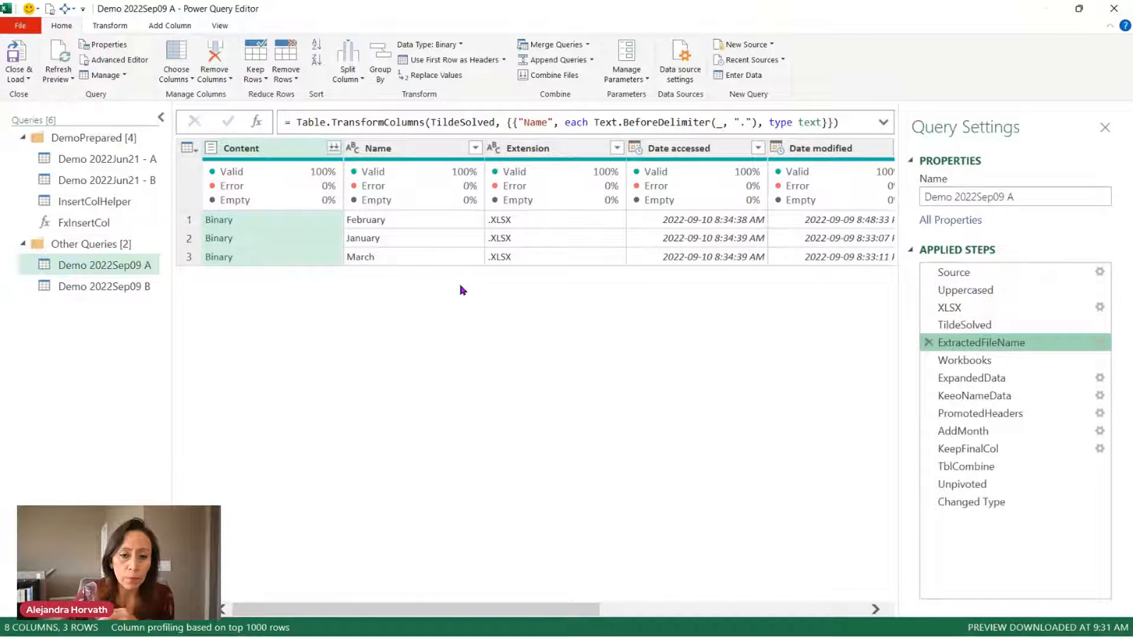
pyautogui.click(986, 360)
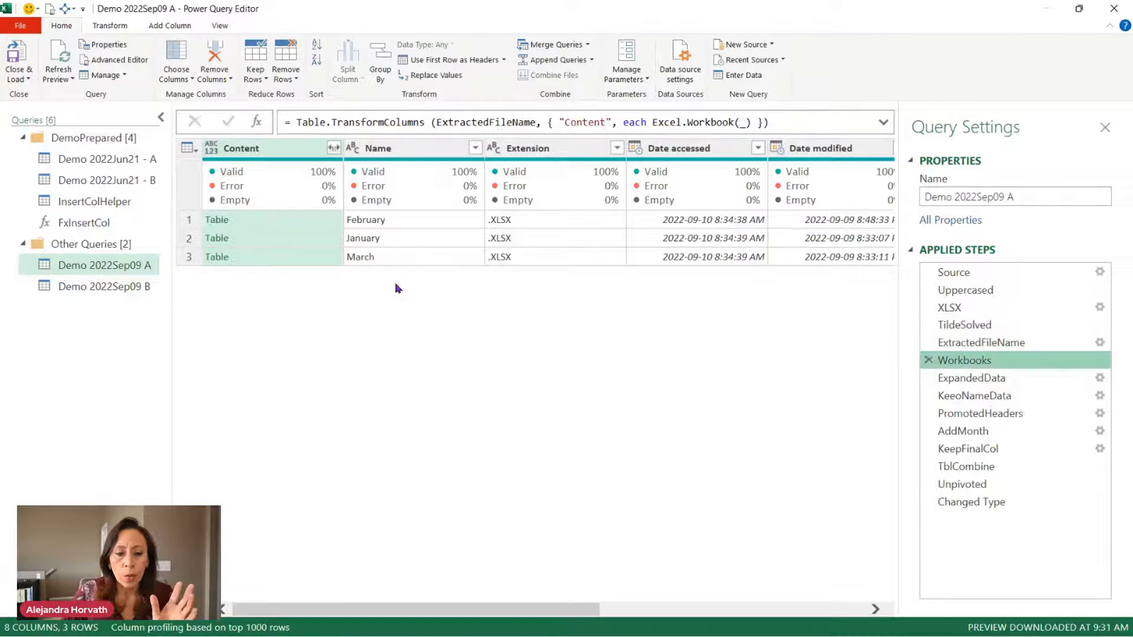
# Preview February's binary and sheet list, then March's data at the ExpandedData step.
pyautogui.click(980, 342)
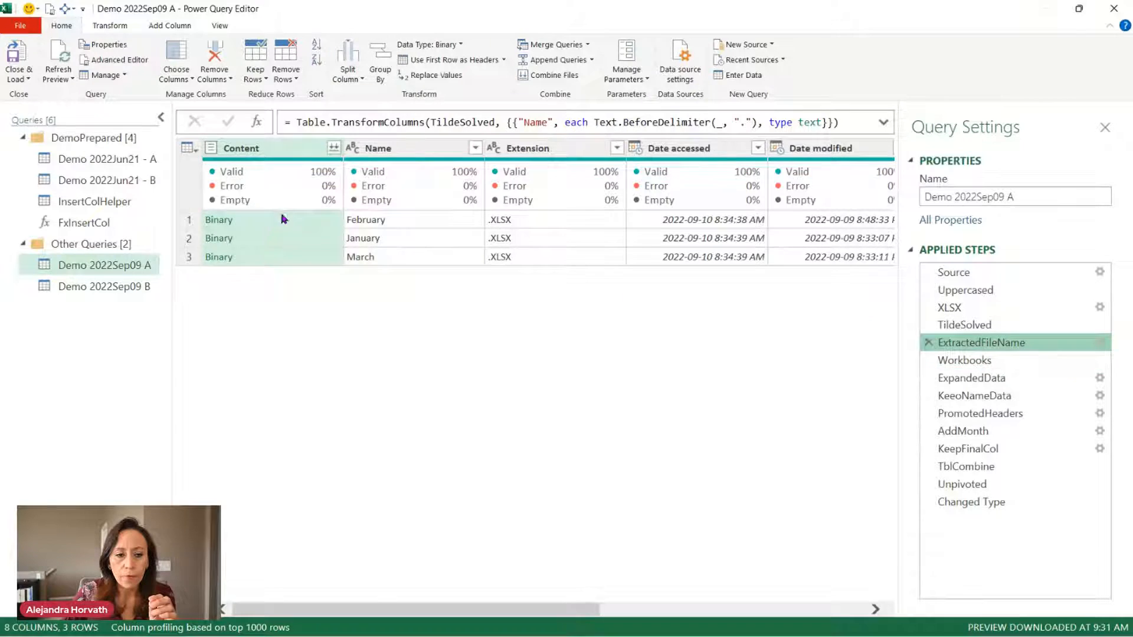
pyautogui.click(284, 219)
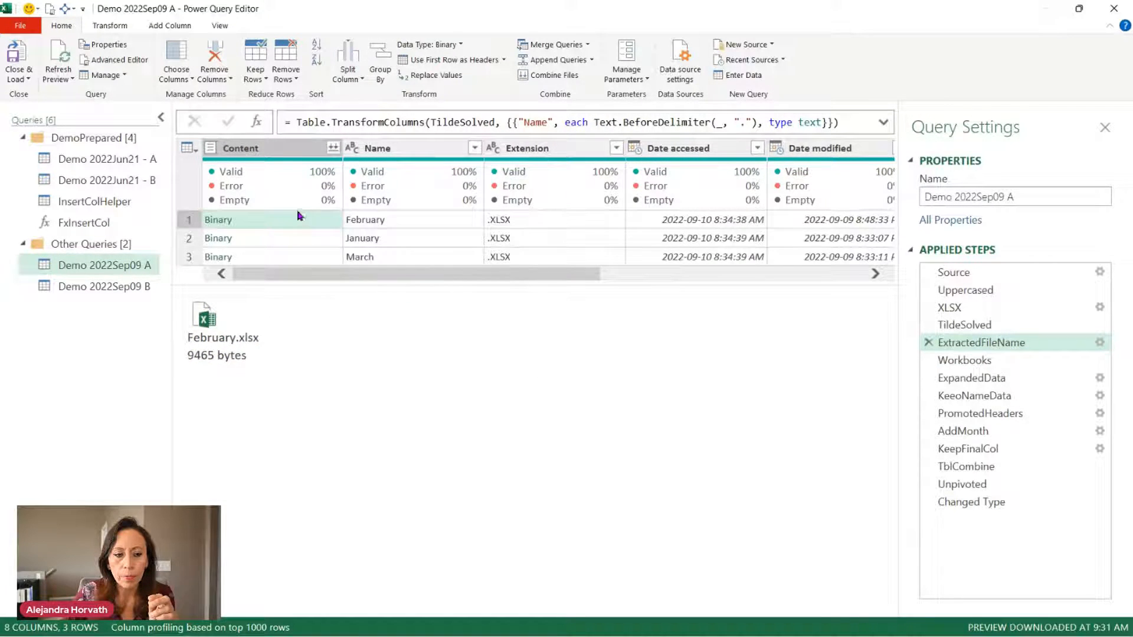
pyautogui.click(965, 361)
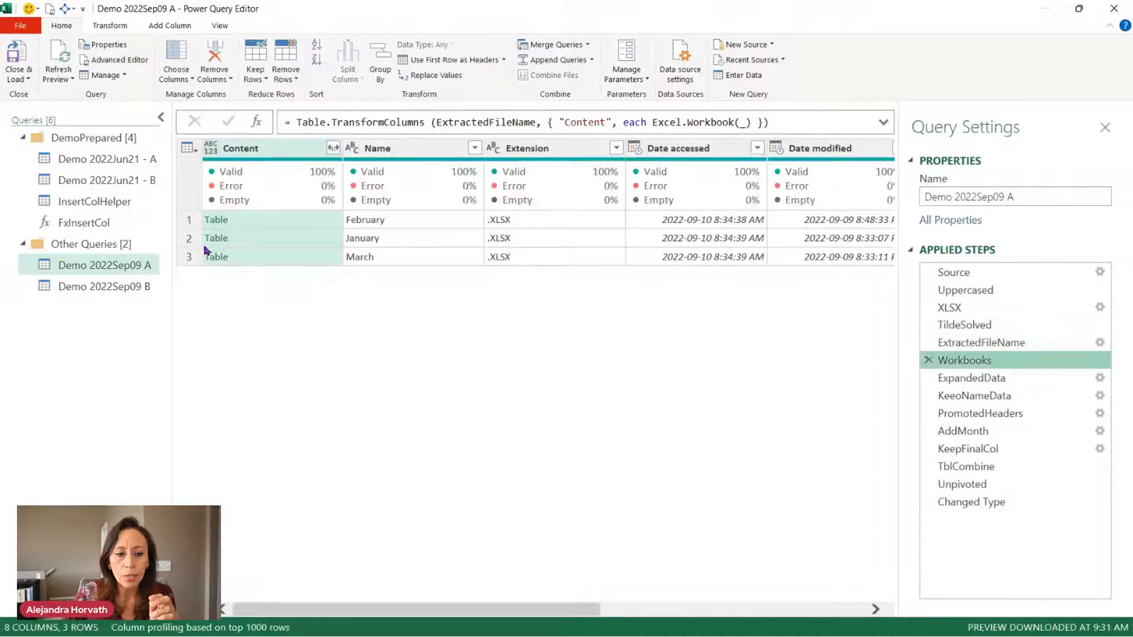
pyautogui.click(324, 223)
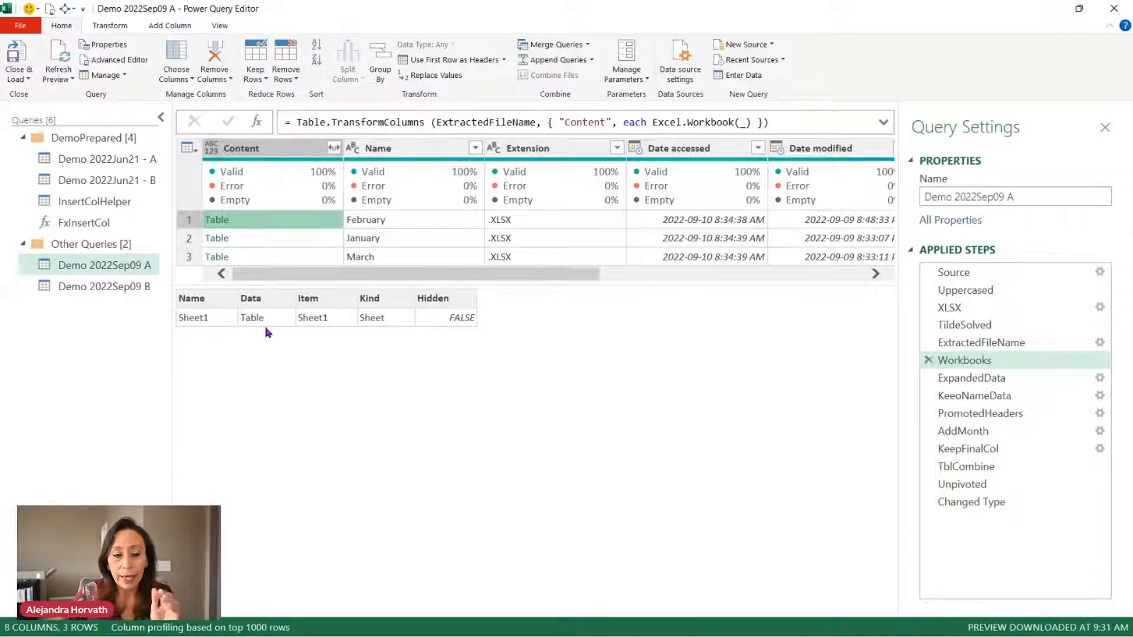
pyautogui.click(998, 378)
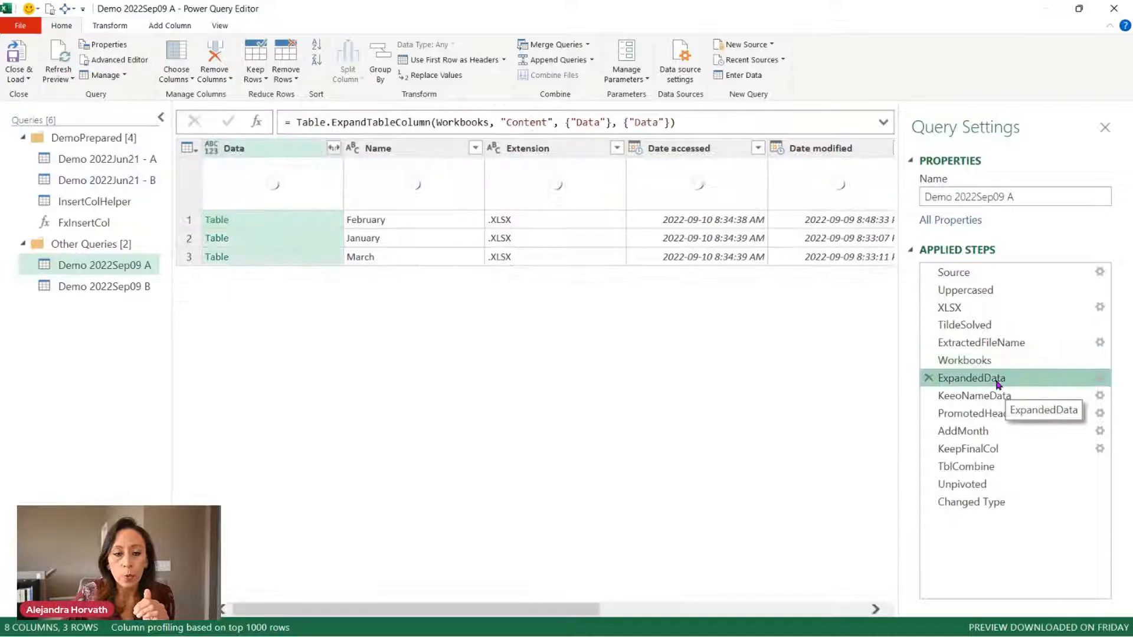
pyautogui.click(329, 257)
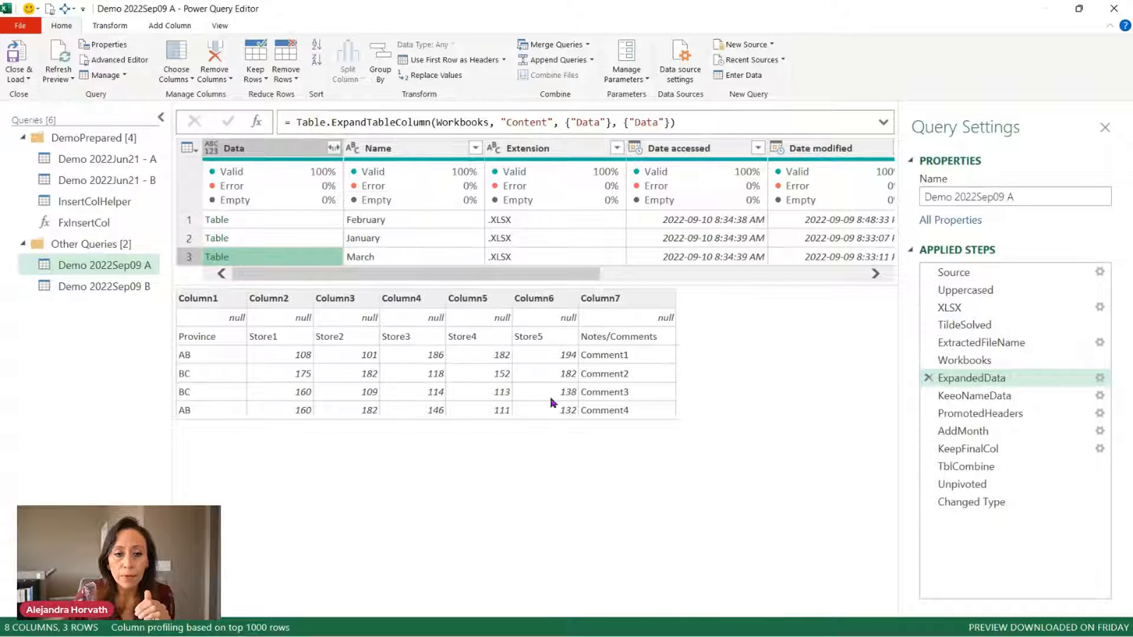
pyautogui.click(976, 397)
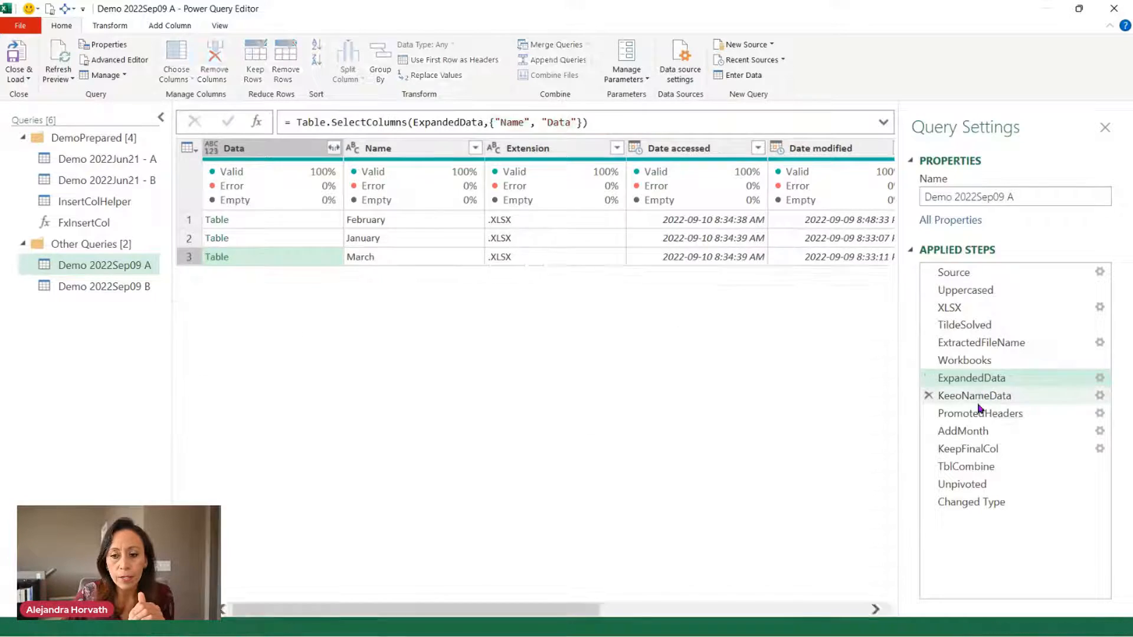
pyautogui.click(302, 219)
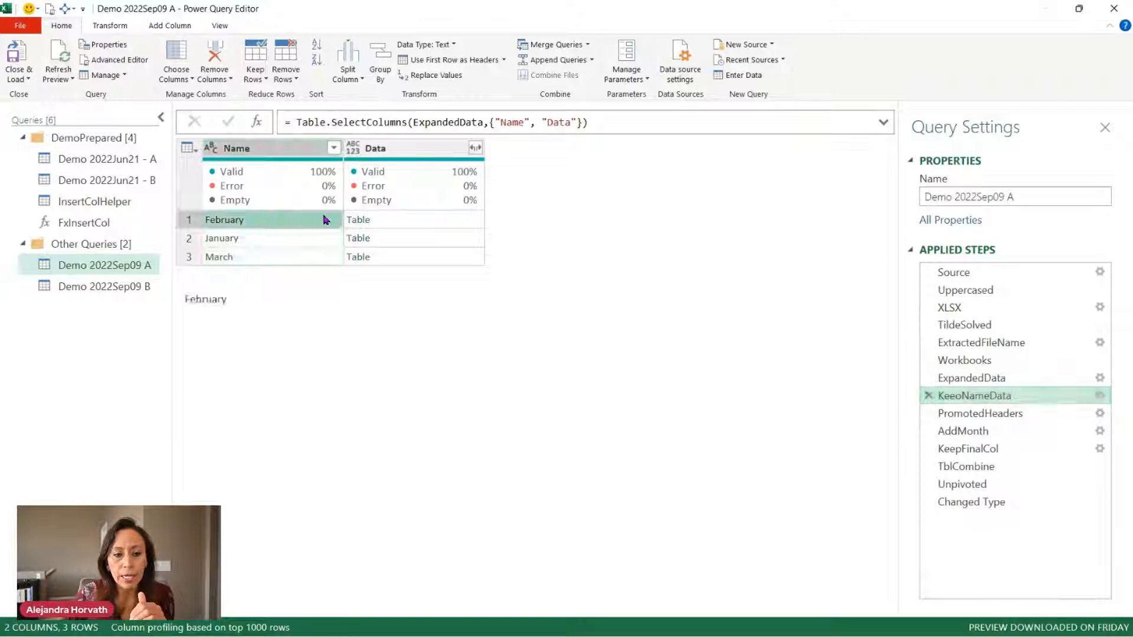
pyautogui.click(438, 225)
pyautogui.click(944, 413)
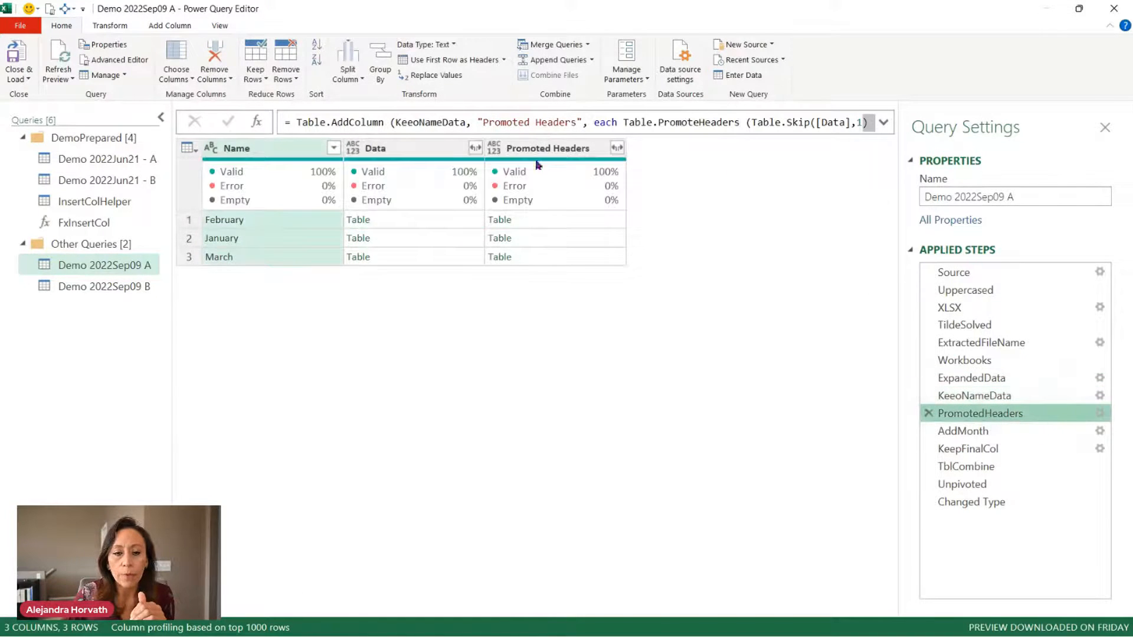
pyautogui.click(569, 220)
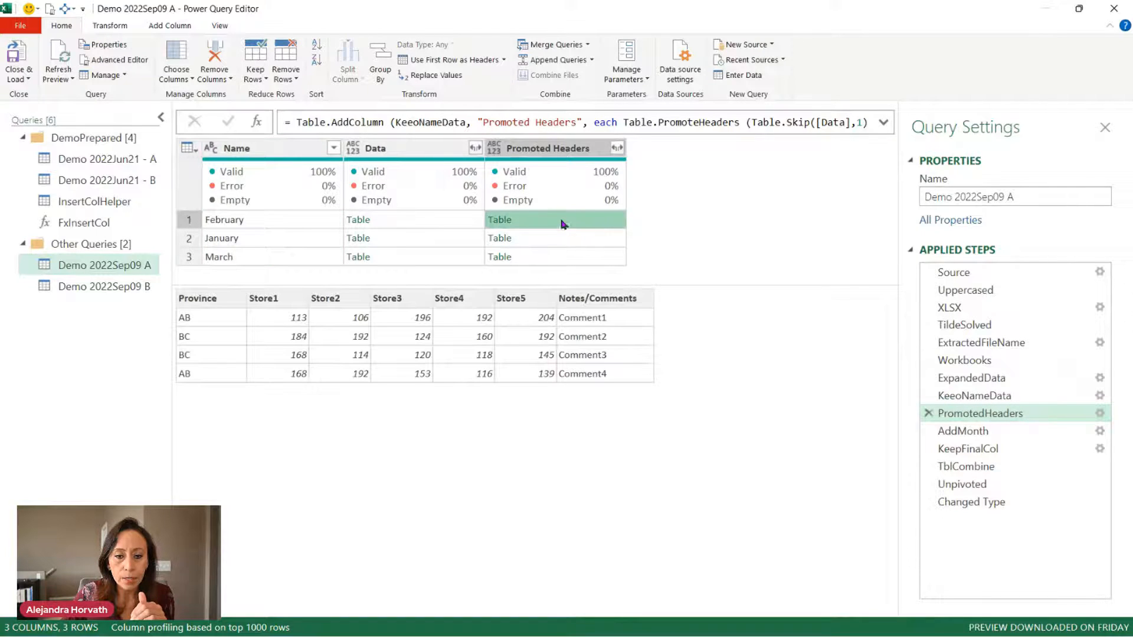
pyautogui.click(462, 221)
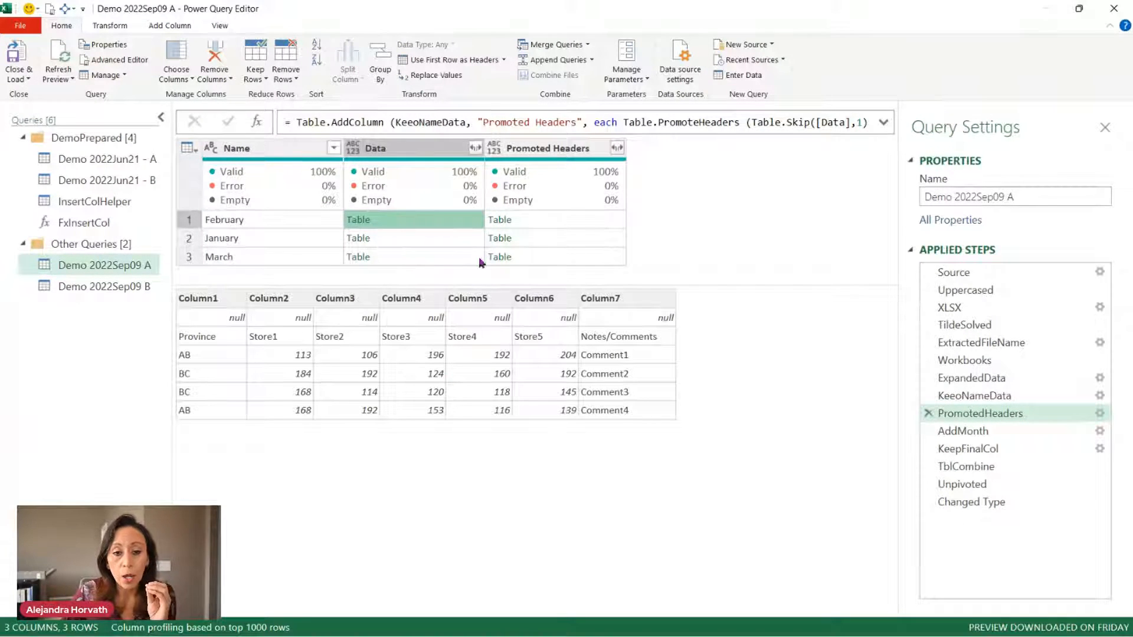
pyautogui.click(552, 222)
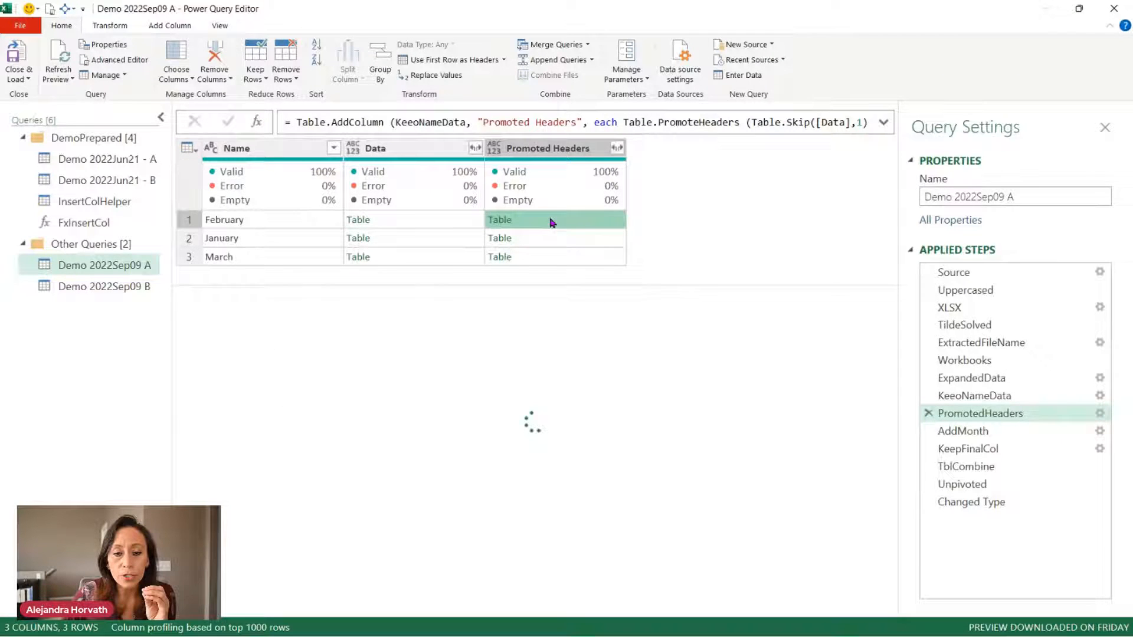
pyautogui.click(447, 220)
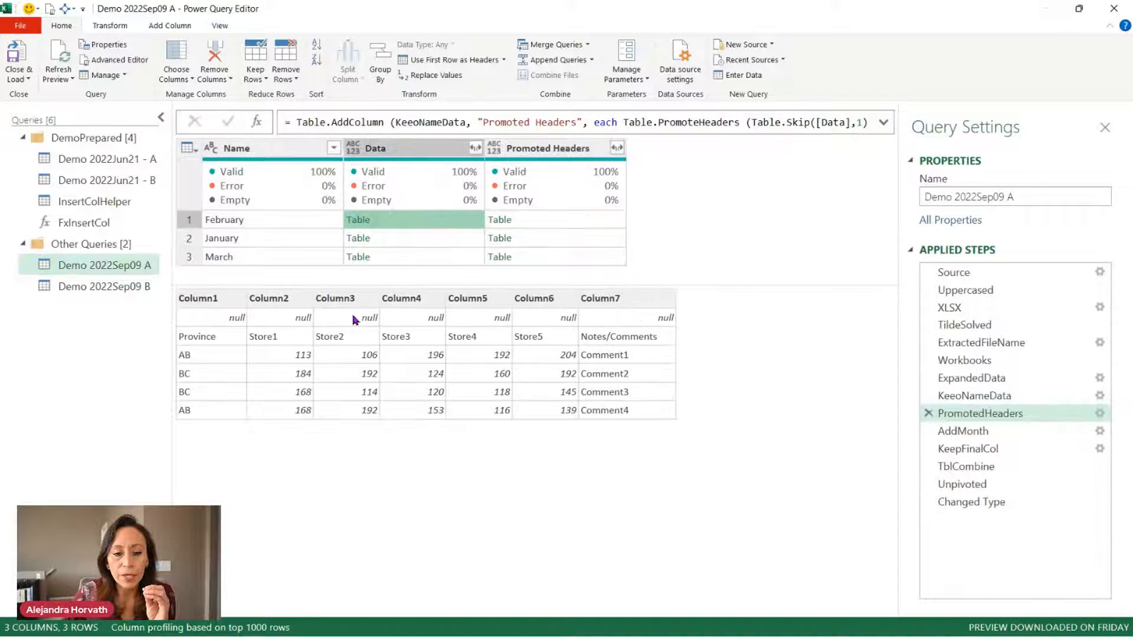
pyautogui.click(573, 223)
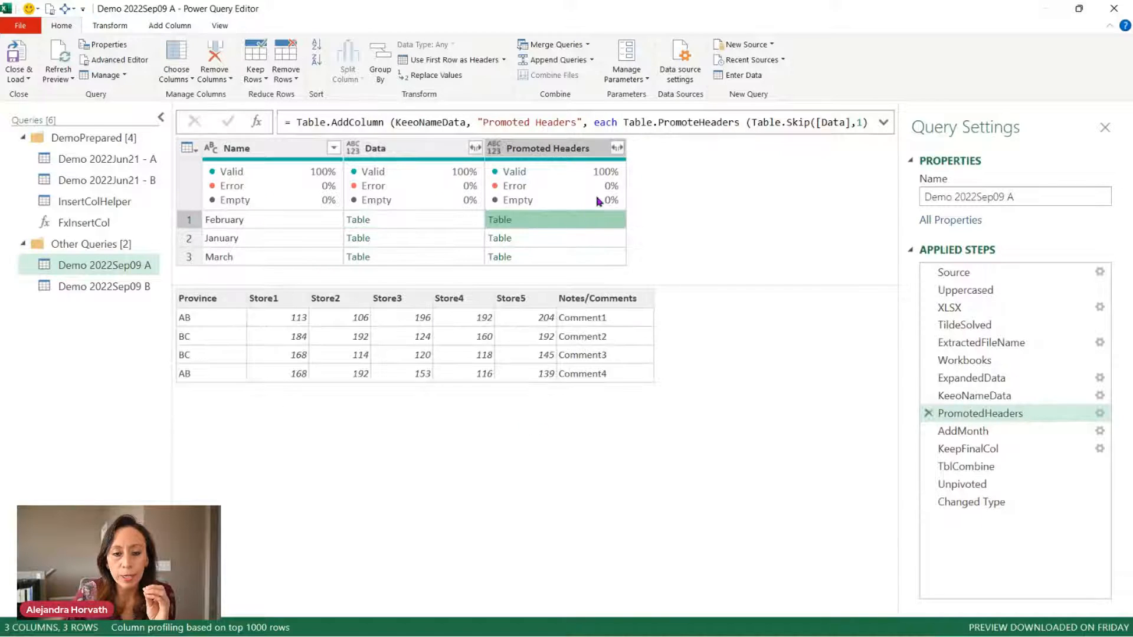
pyautogui.click(1004, 434)
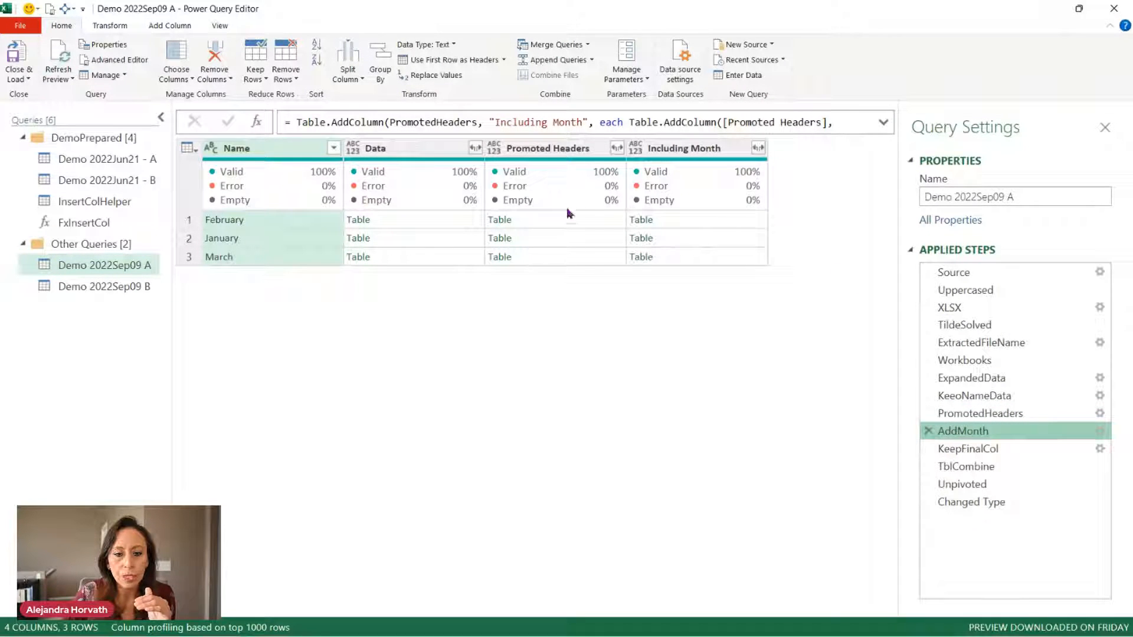
pyautogui.click(735, 225)
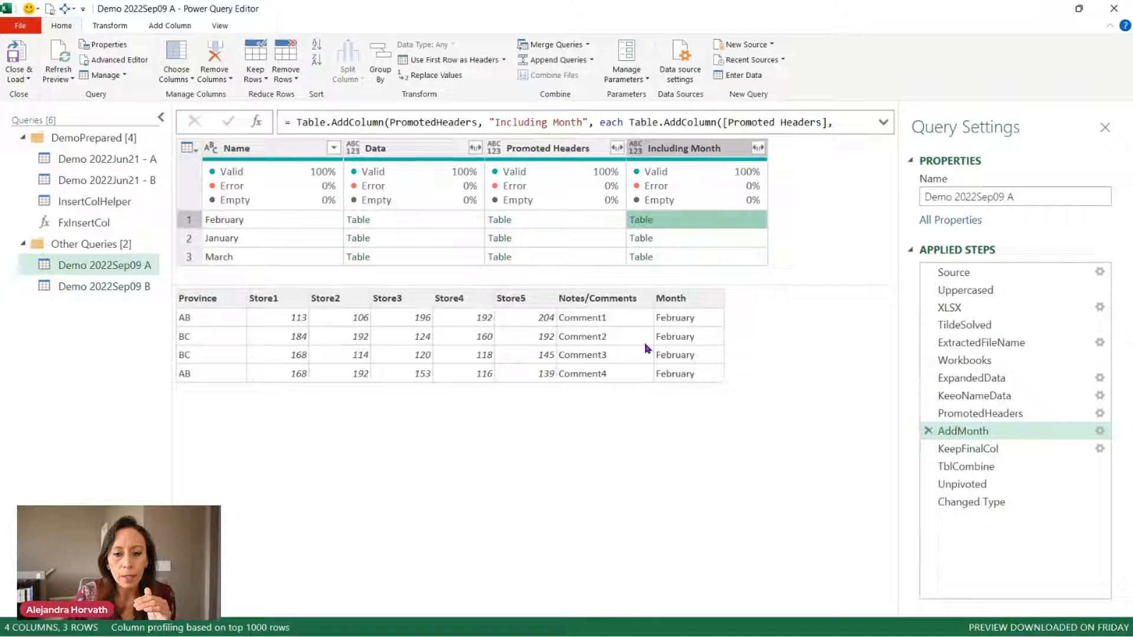
pyautogui.click(883, 124)
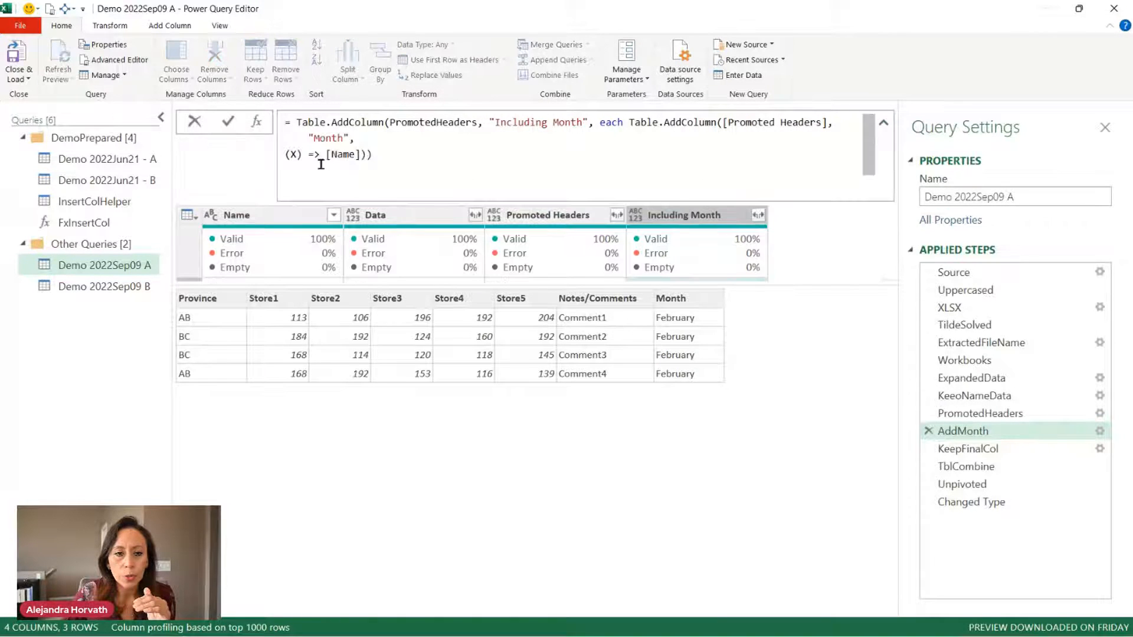
pyautogui.moveTo(285, 154); pyautogui.dragTo(379, 175)
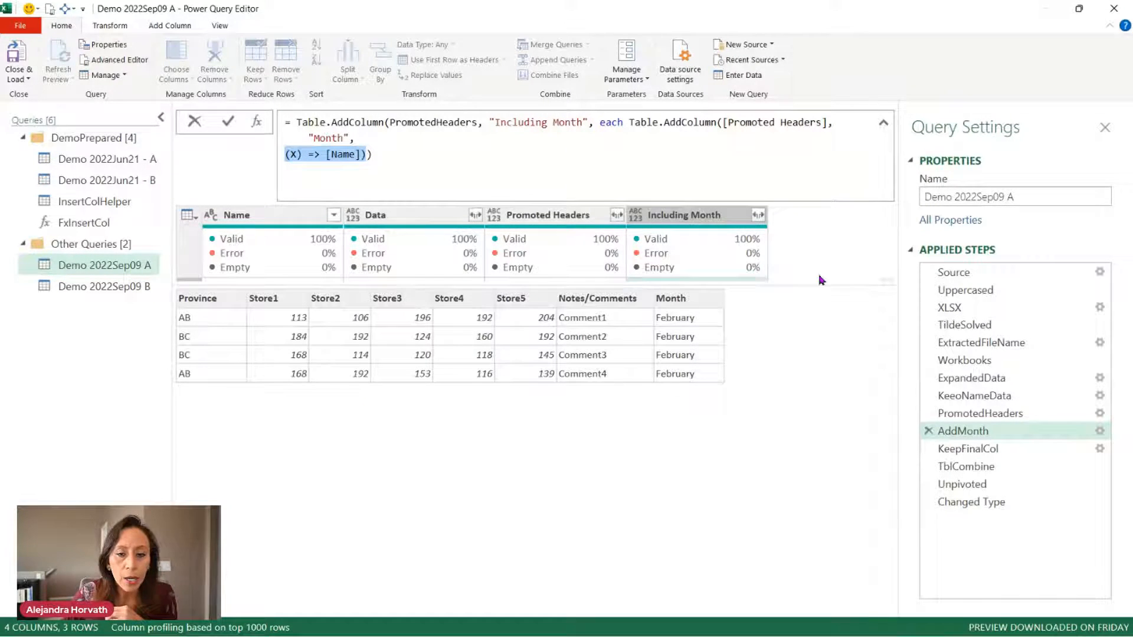
pyautogui.click(989, 420)
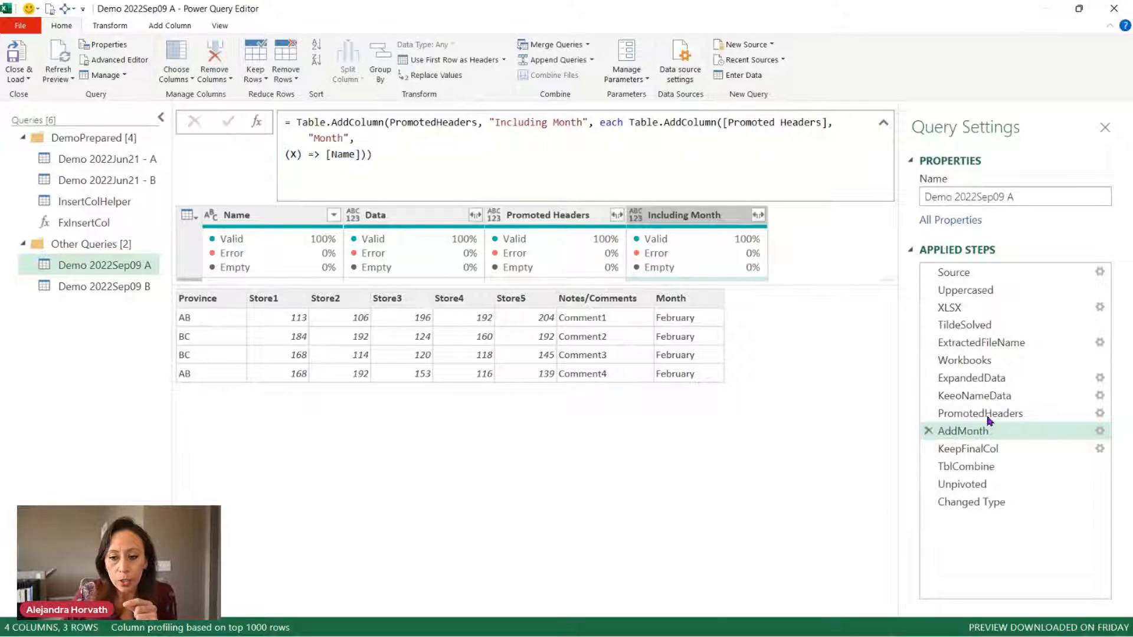
pyautogui.click(986, 414)
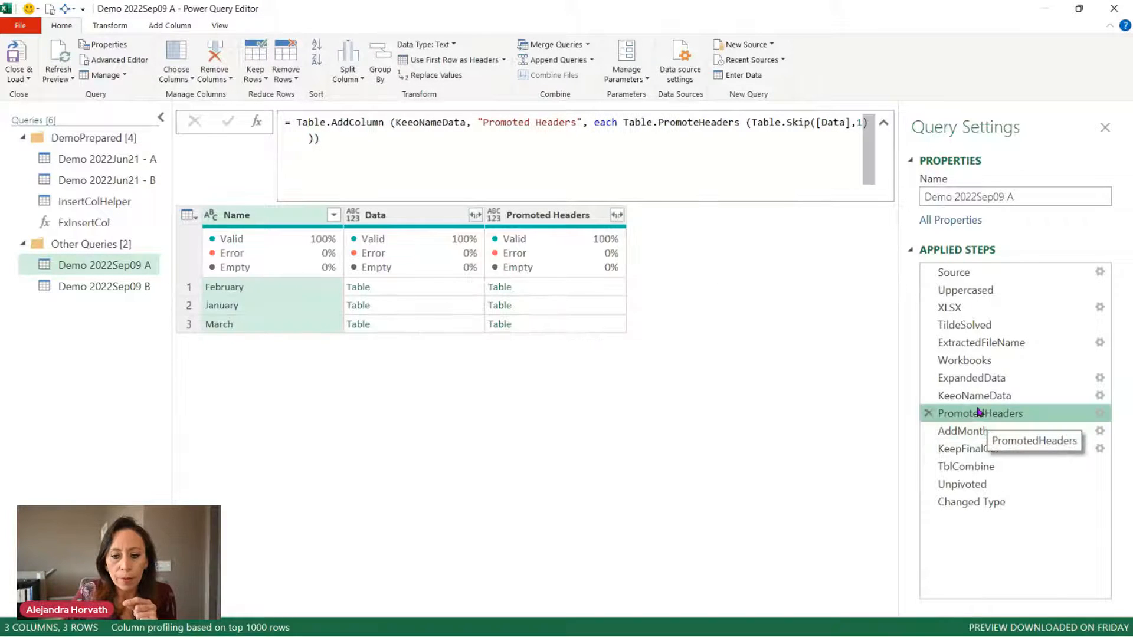
# Show Demo 2022Sep09 B at PromotedHeaders and preview March's Province, Store1–Store5, Notes/Comments table.
pyautogui.click(104, 287)
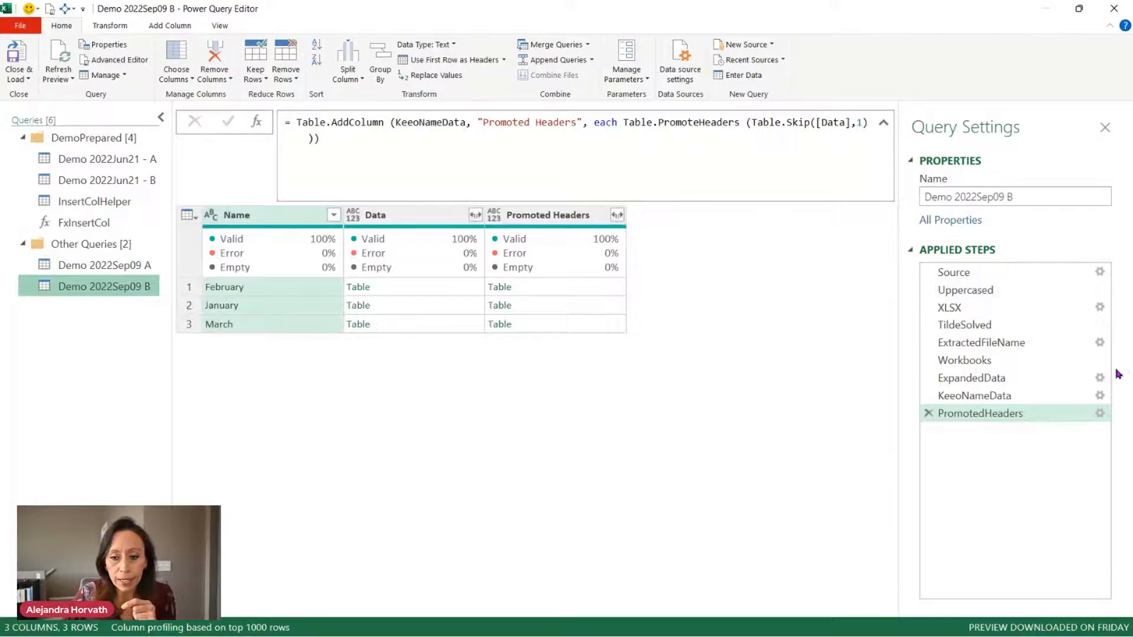
pyautogui.click(976, 397)
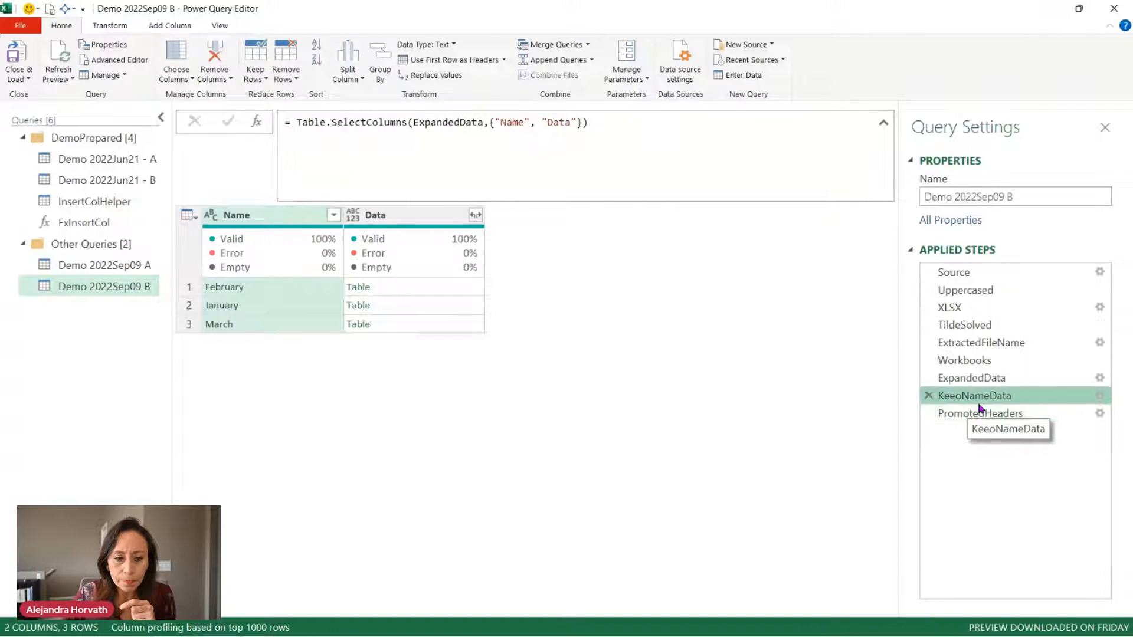
pyautogui.click(982, 414)
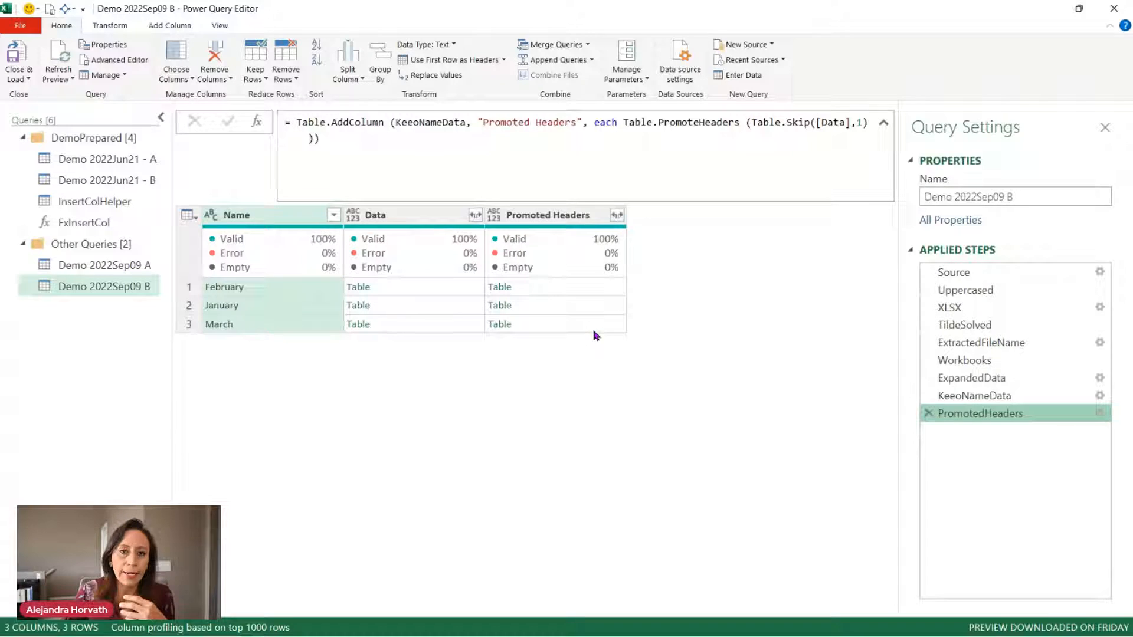
pyautogui.click(883, 123)
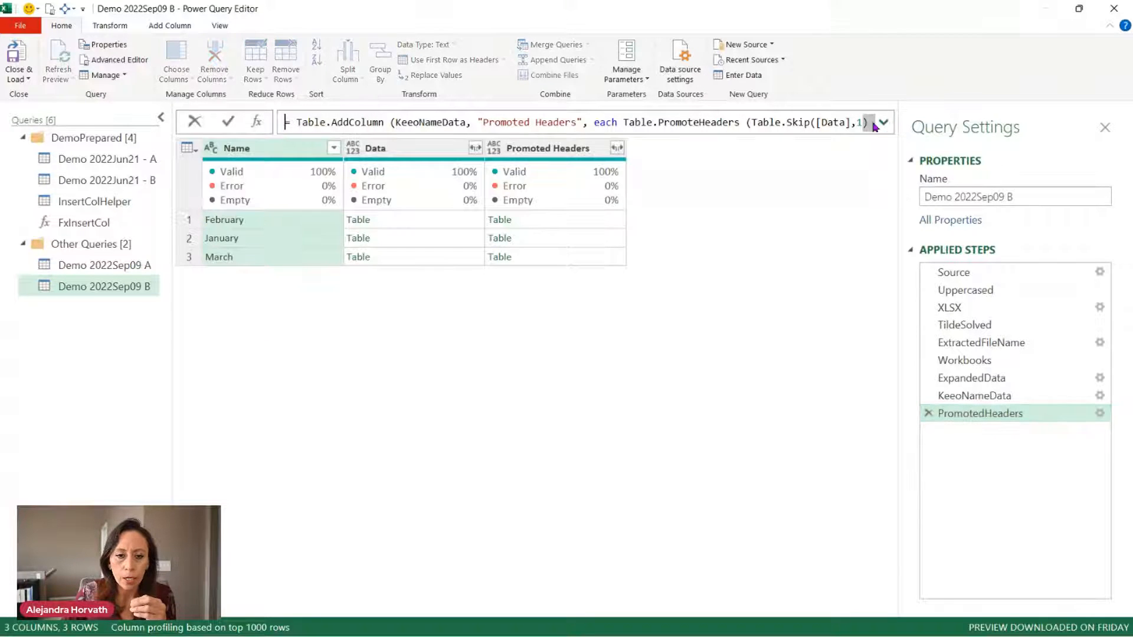
pyautogui.press('Escape')
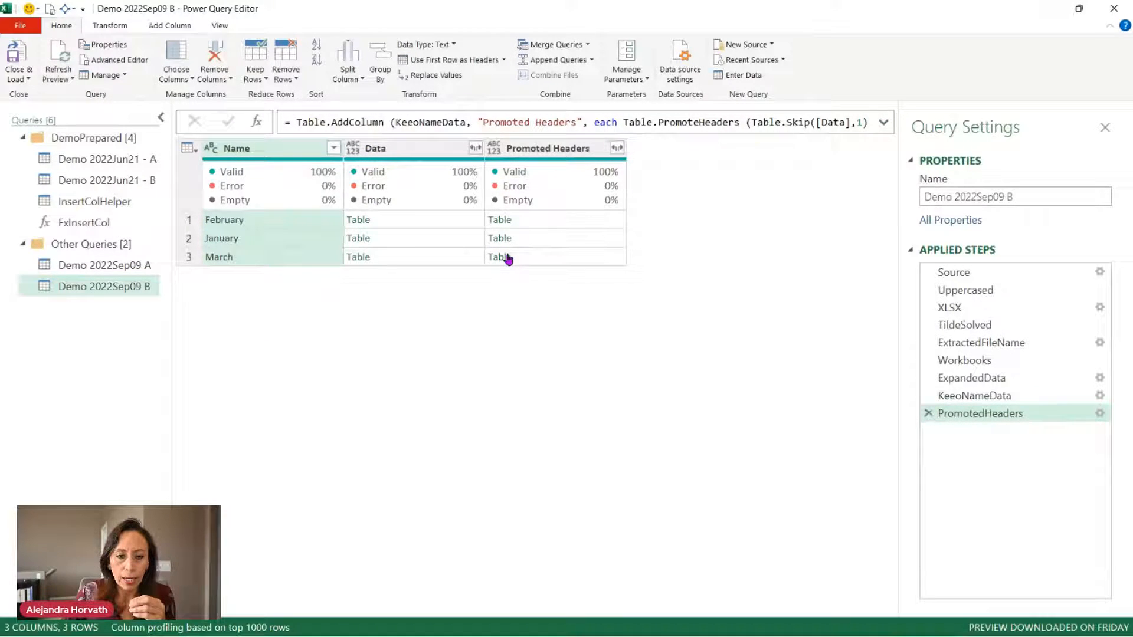
pyautogui.click(539, 259)
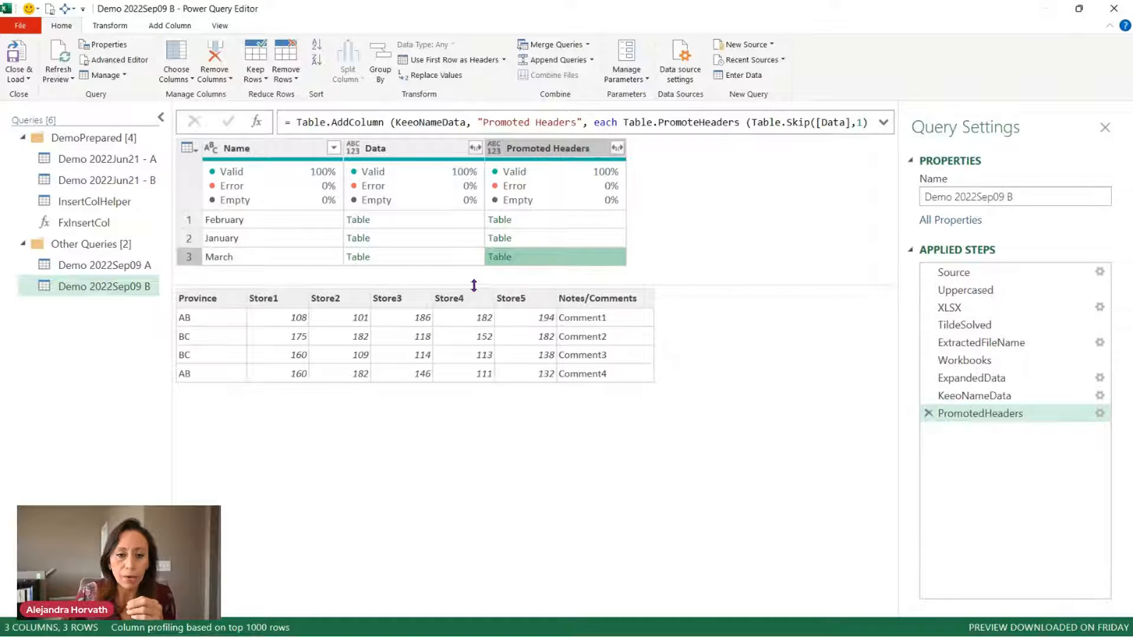
# Add March's nested table as a new query named Promoted Headers and open it.
pyautogui.rightClick(533, 260)
pyautogui.click(541, 274)
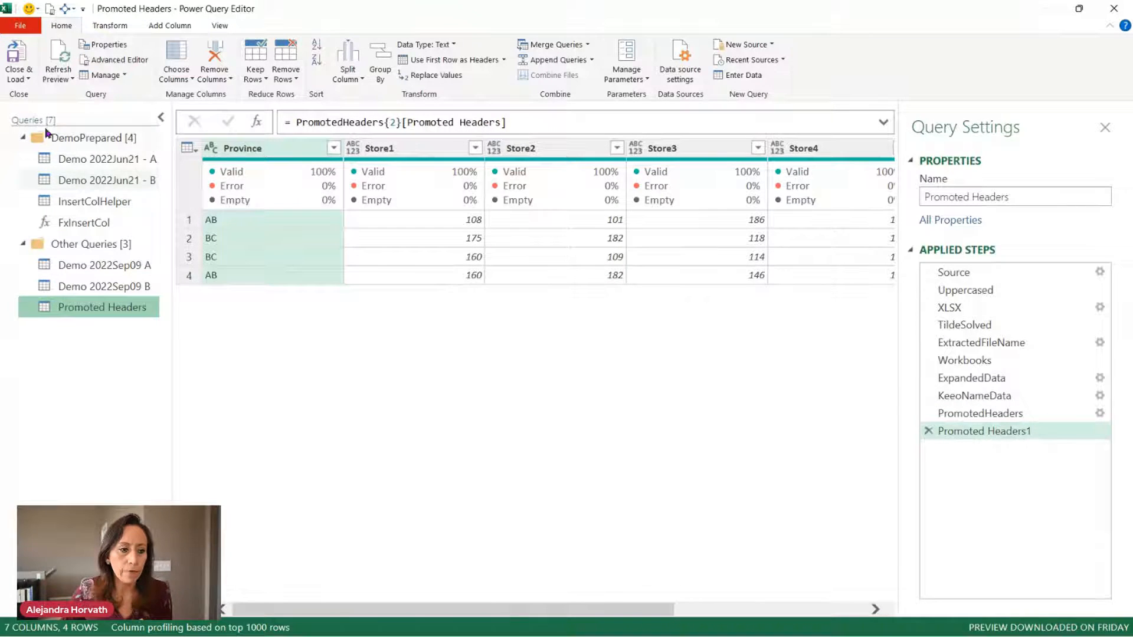
pyautogui.click(22, 137)
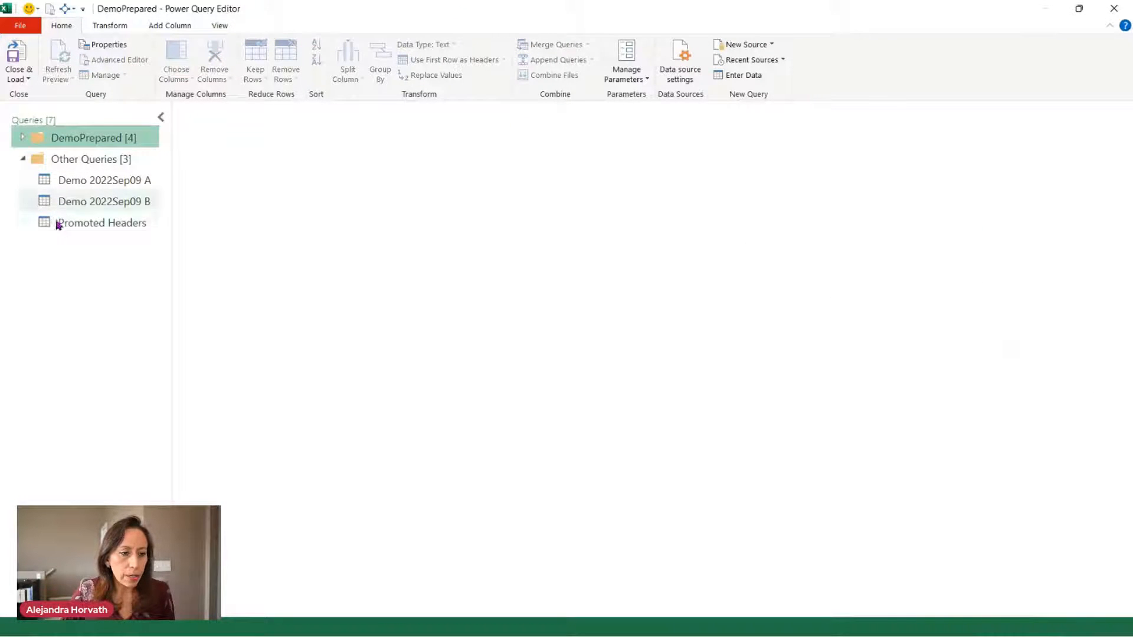
pyautogui.click(74, 223)
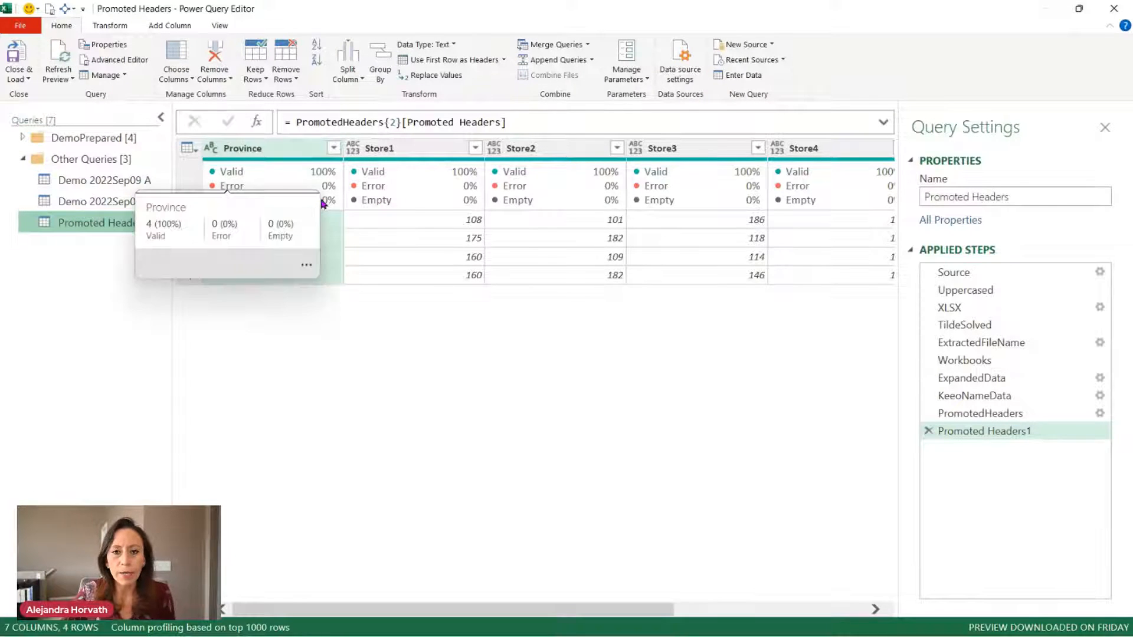
pyautogui.moveTo(499, 172)
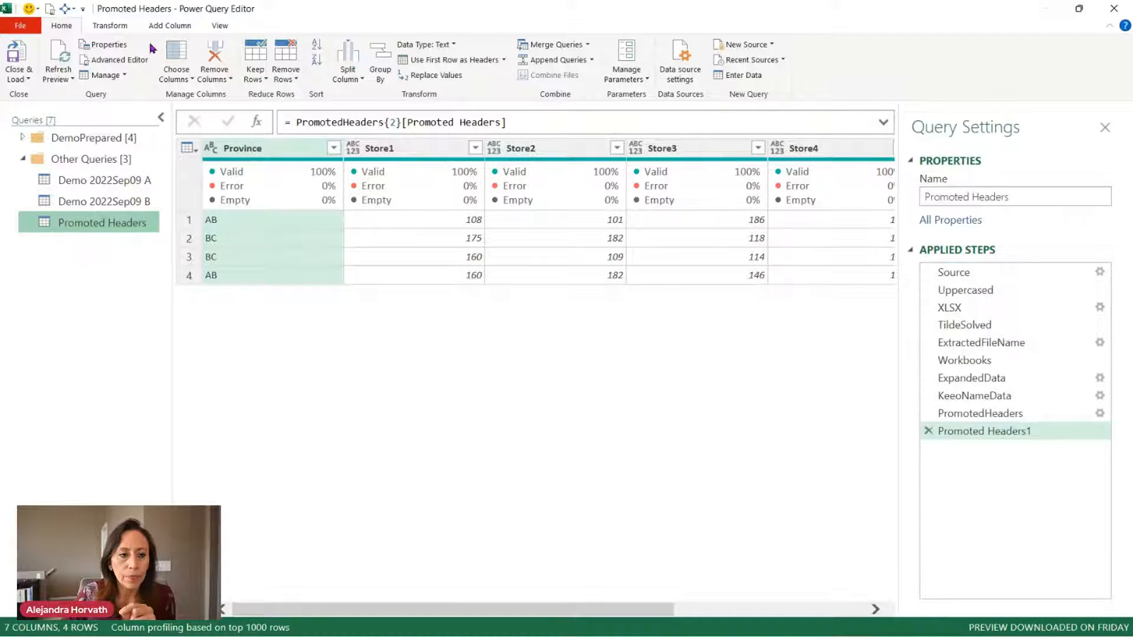
pyautogui.click(189, 25)
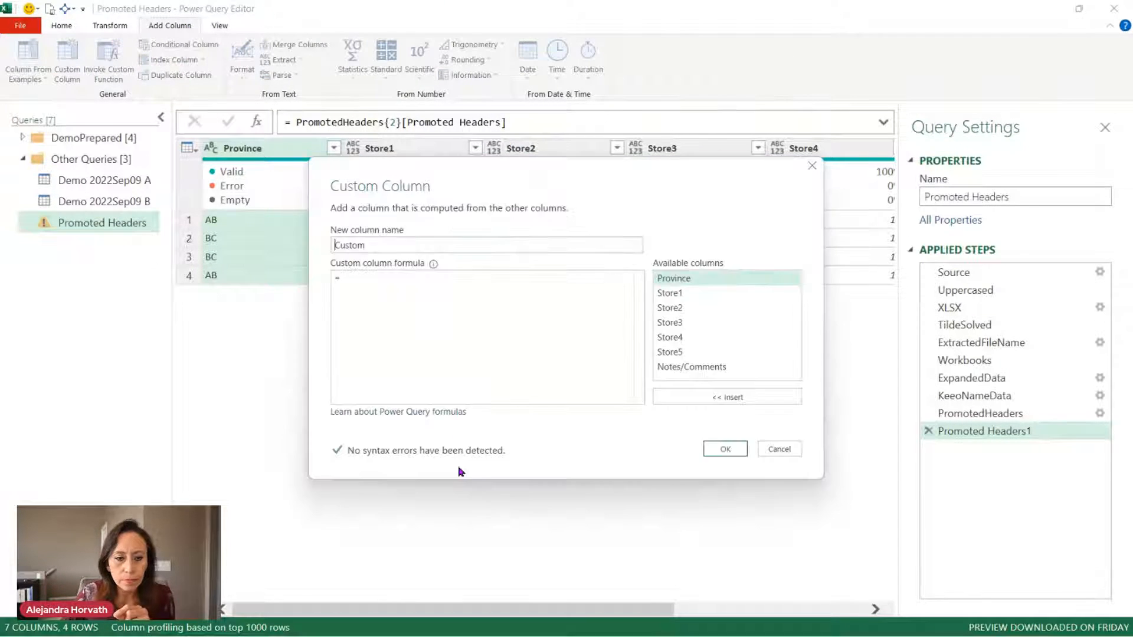
# Add a Custom column with formula 1 and verify each row holds 1.
pyautogui.click(444, 274)
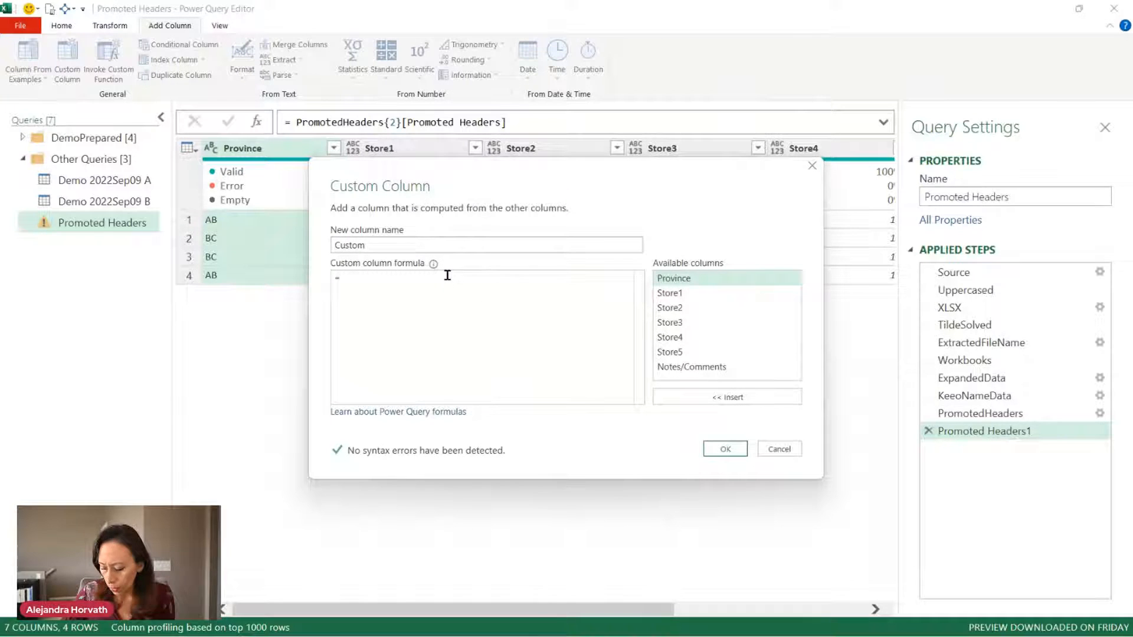
pyautogui.write('1')
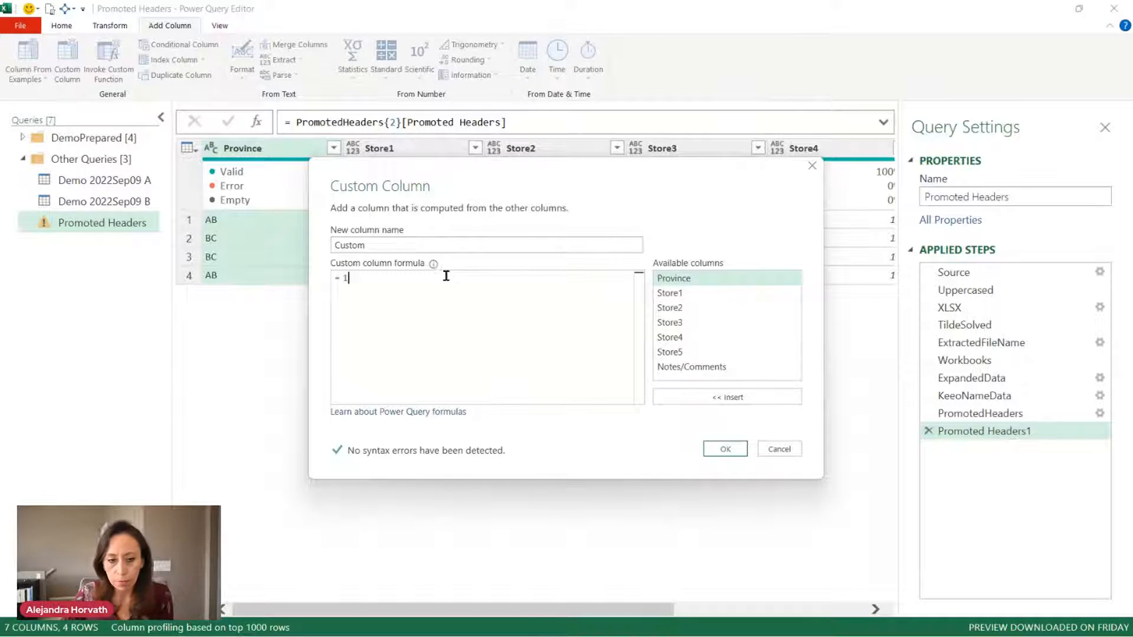
pyautogui.click(736, 450)
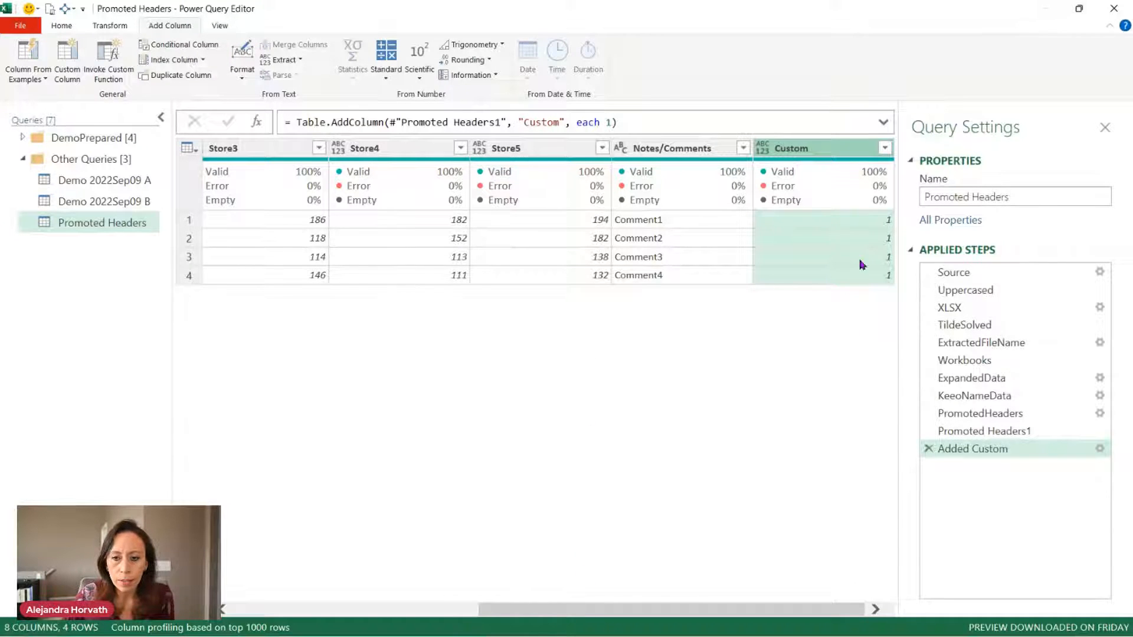
pyautogui.click(862, 226)
pyautogui.click(860, 239)
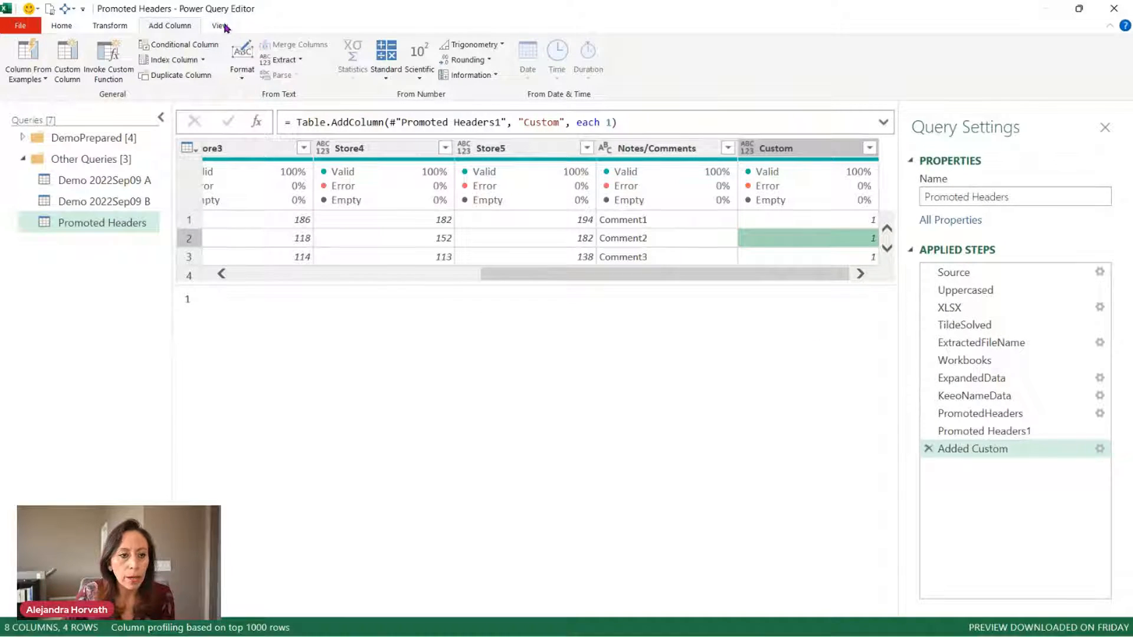
# Duplicate the Promoted Headers query as Promoted Headers (2) and widen the Queries pane.
pyautogui.rightClick(101, 223)
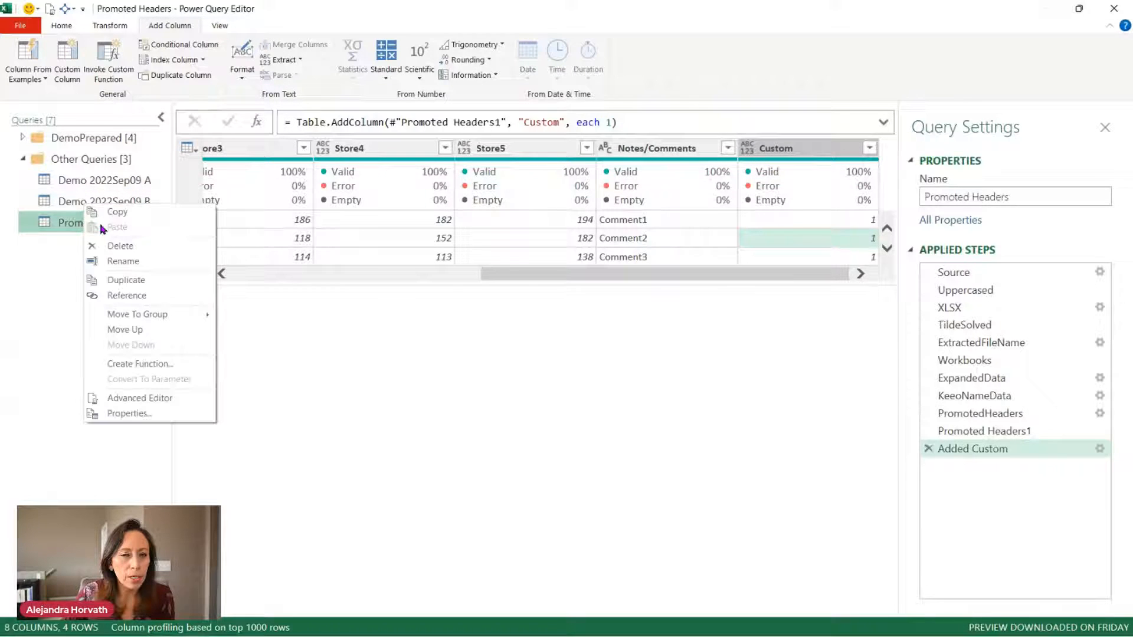
pyautogui.click(126, 279)
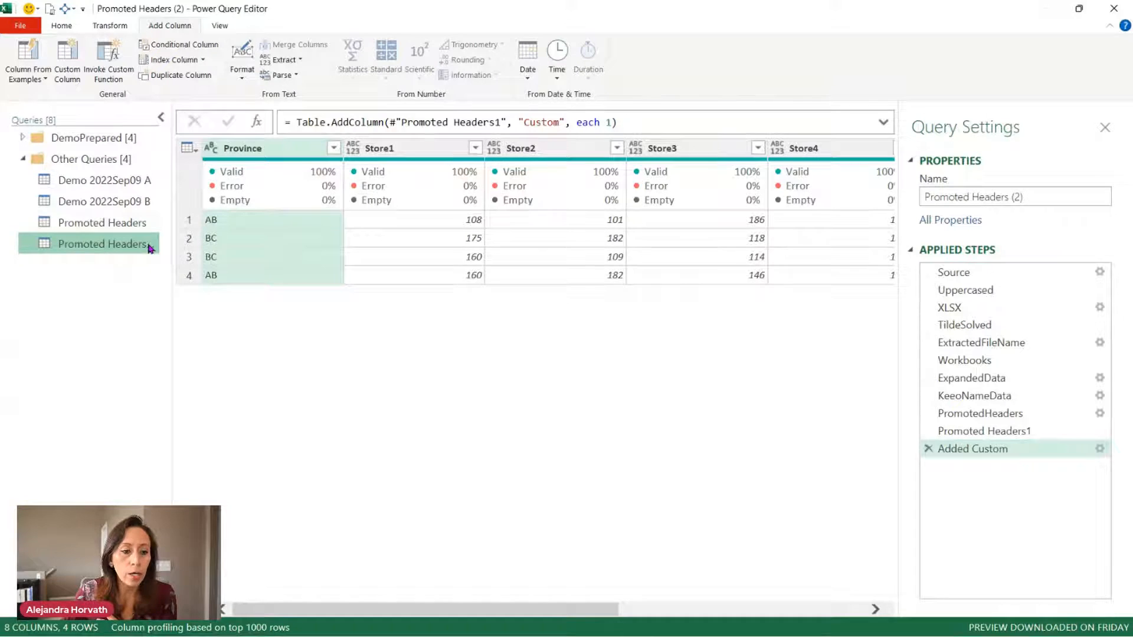
pyautogui.moveTo(170, 223); pyautogui.dragTo(213, 223)
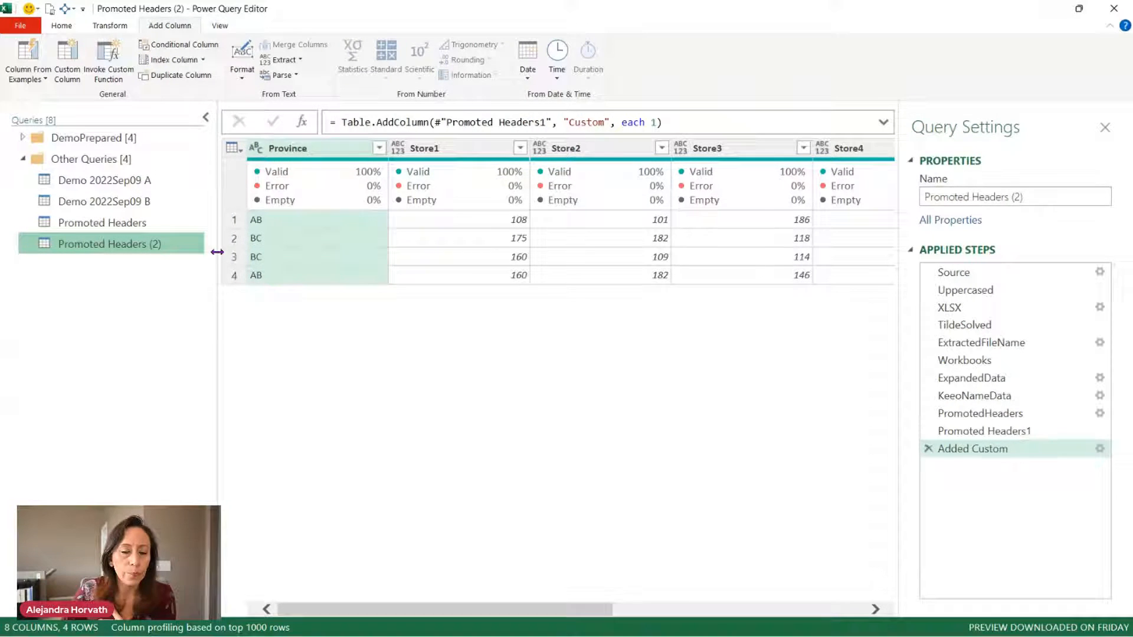
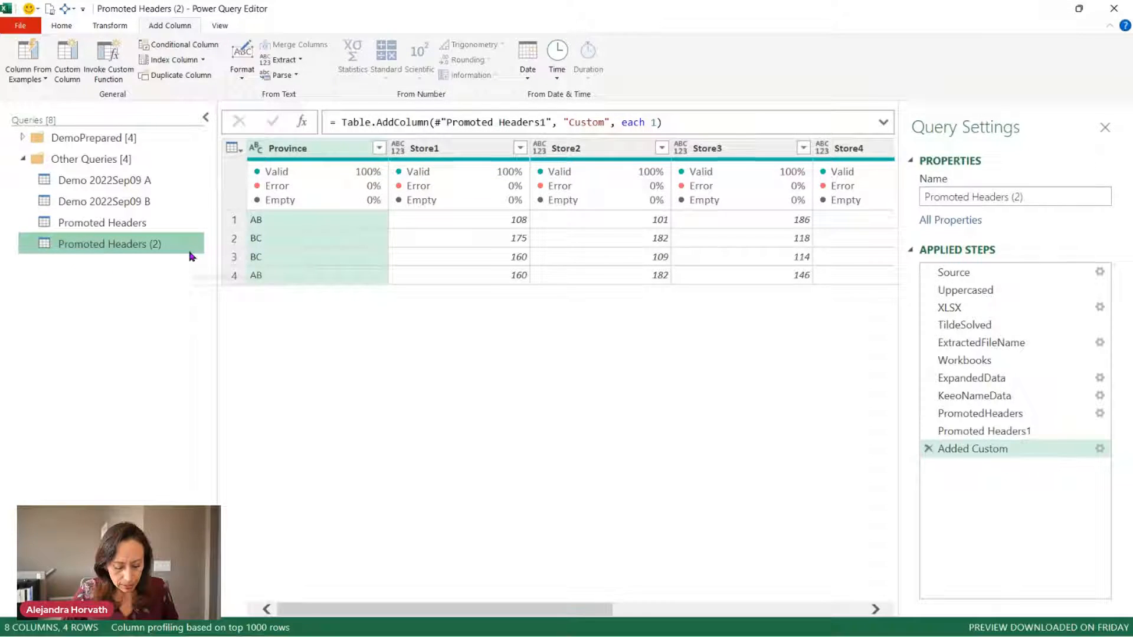
# Rename Promoted Headers (2) to FxAddColumn and open its M code in the Advanced Editor.
pyautogui.press('F2')
pyautogui.write('Fx')
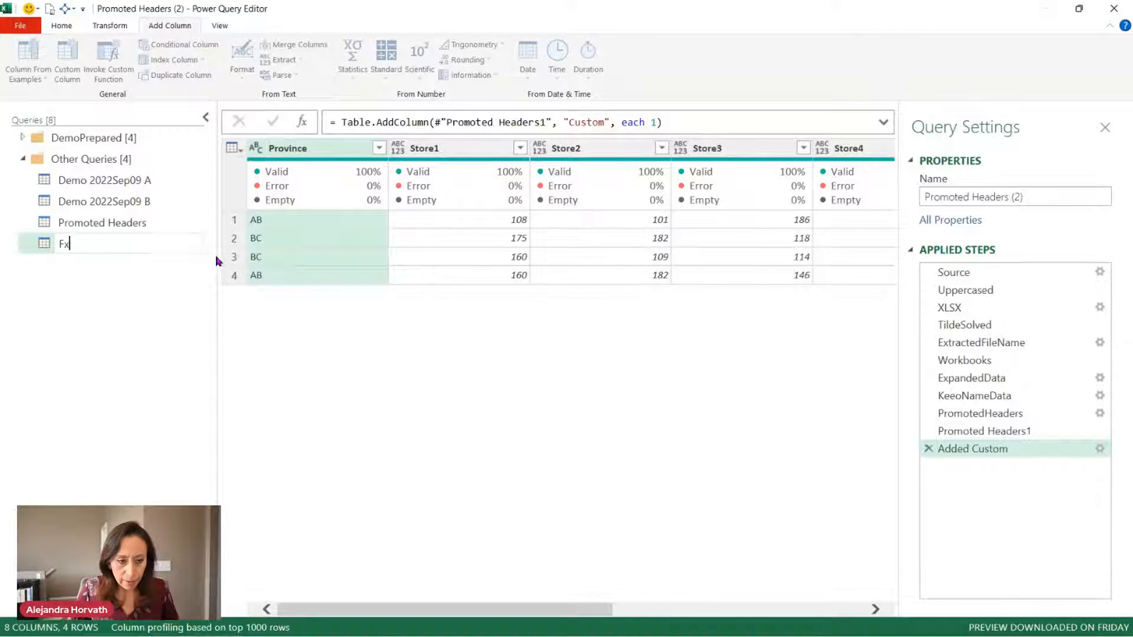
pyautogui.write('AddCo')
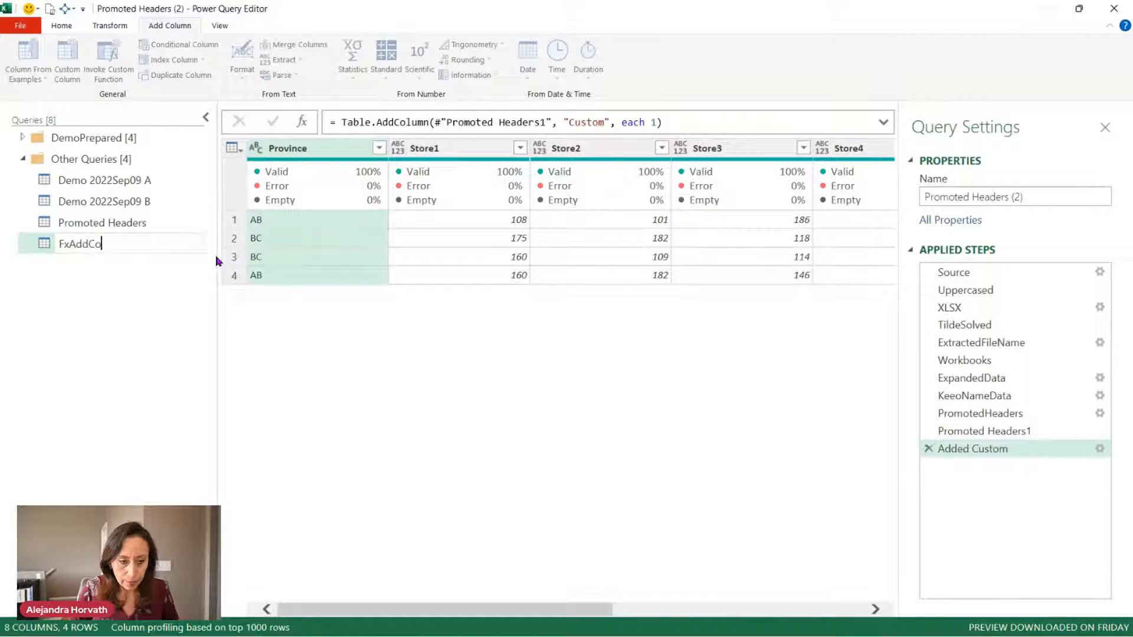
pyautogui.write('lumn')
pyautogui.press('Return')
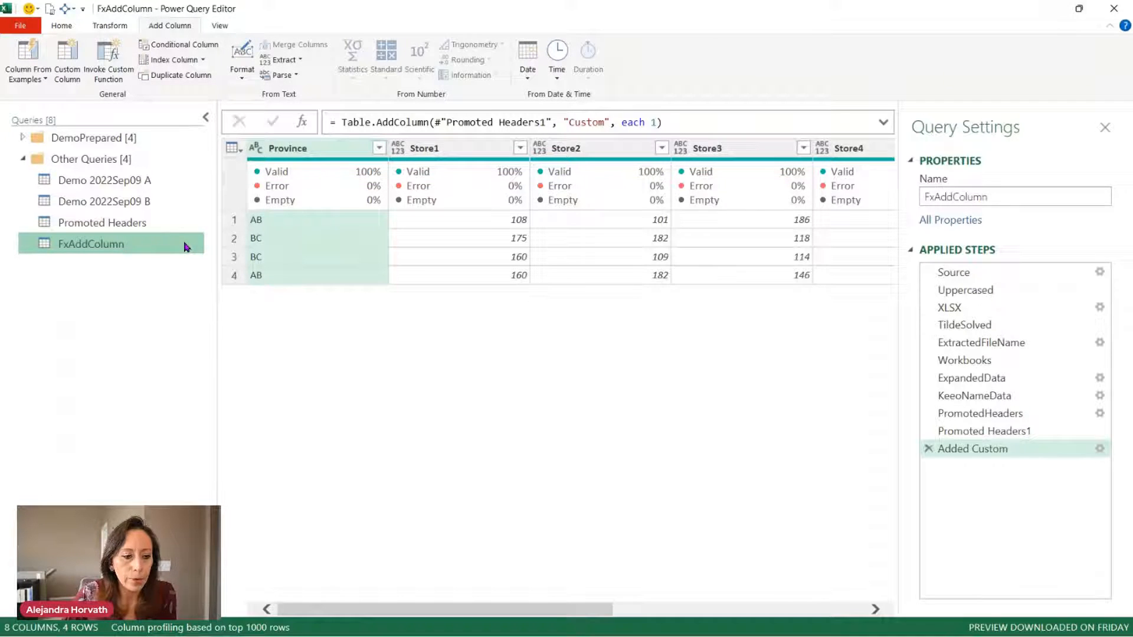
pyautogui.click(217, 27)
pyautogui.click(406, 68)
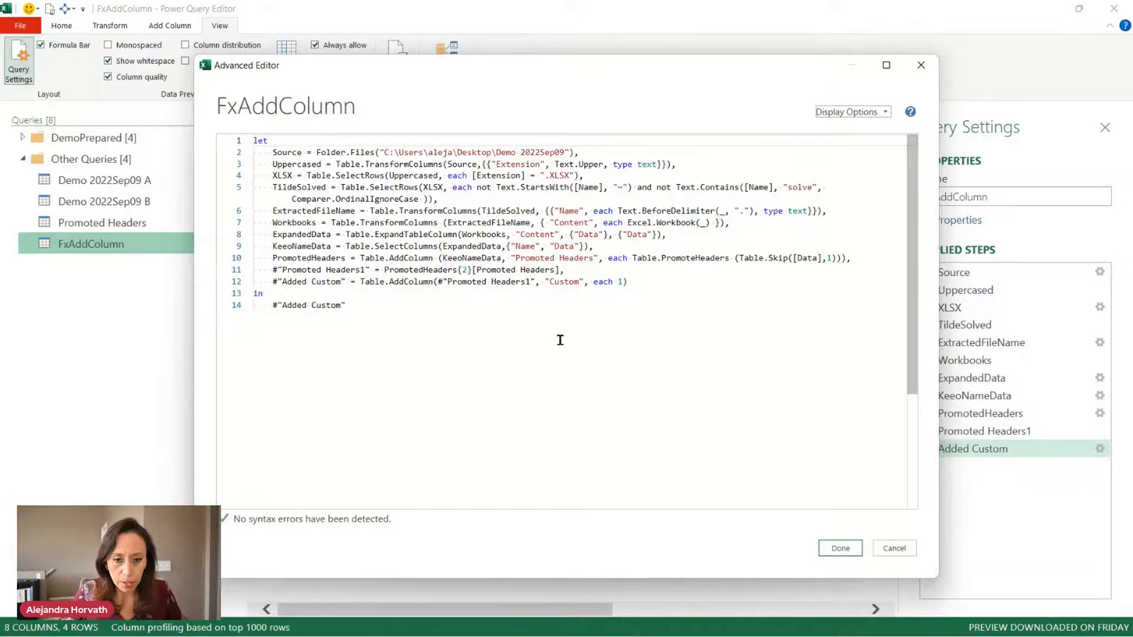
# Enlarge the code text and delete the steps from Source through Promoted Headers1.
pyautogui.hotkey('ctrl', 'shift', '+')
pyautogui.hotkey('ctrl', 'shift', '+')
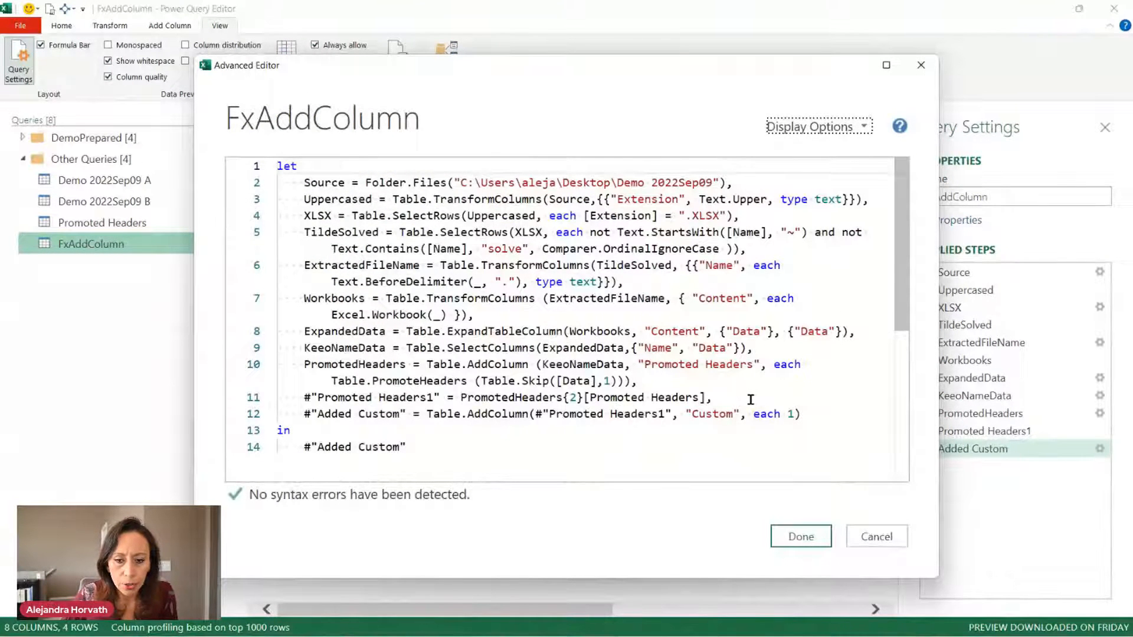
pyautogui.moveTo(750, 400); pyautogui.dragTo(256, 190)
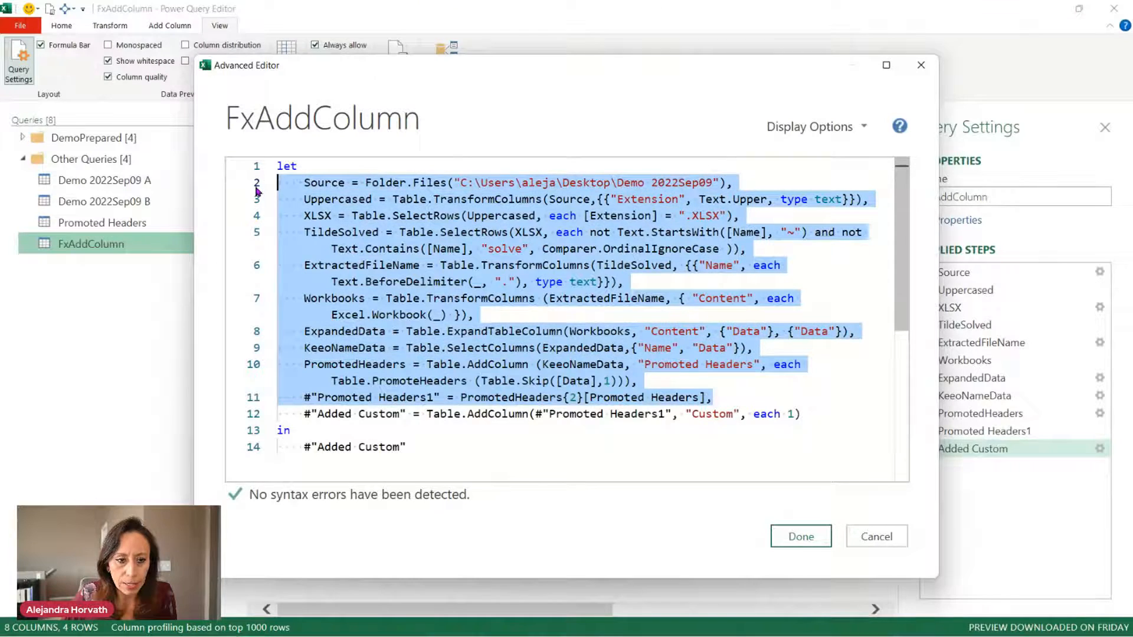
pyautogui.press('Delete')
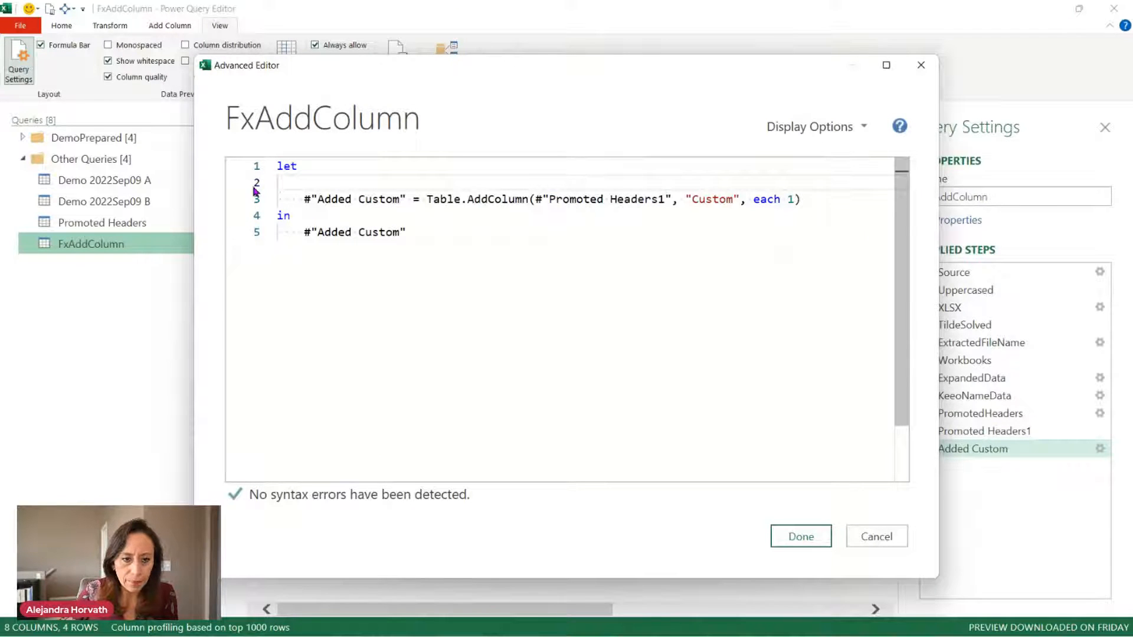
pyautogui.press('Delete')
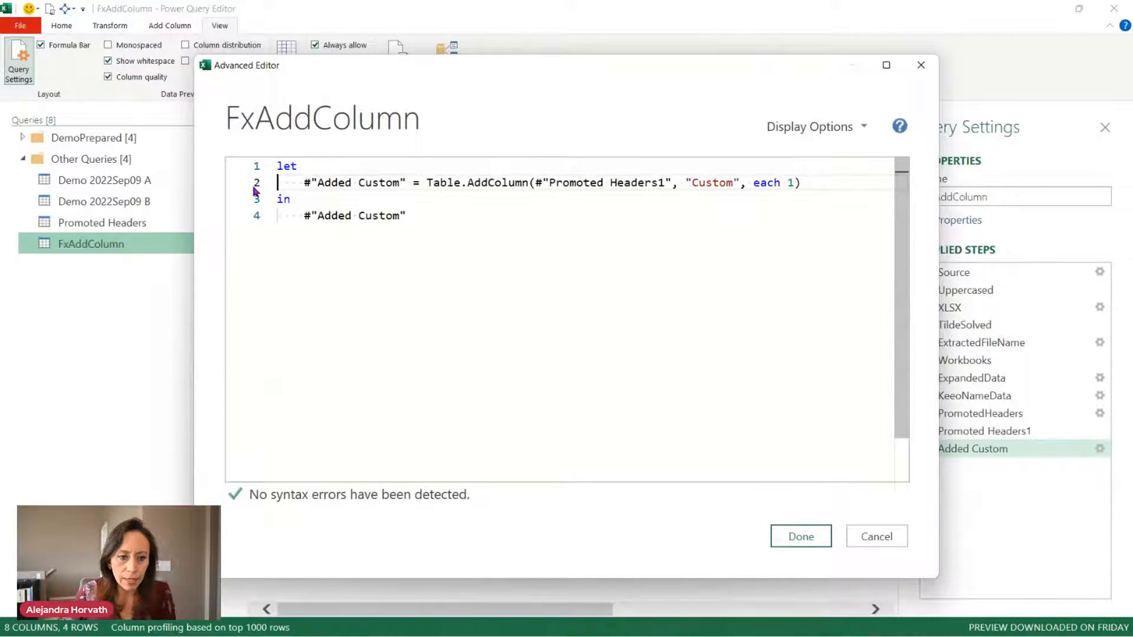
# Rename the #"Added Custom" step to AddCol, both in its definition and after in.
pyautogui.hotkey('shift', 'Right')
pyautogui.hotkey('shift', 'Right')
pyautogui.hotkey('shift', 'Right')
pyautogui.hotkey('shift', 'Right')
pyautogui.hotkey('shift', 'Right')
pyautogui.hotkey('shift', 'Right')
pyautogui.hotkey('shift', 'Right')
pyautogui.hotkey('shift', 'Right')
pyautogui.hotkey('shift', 'Right')
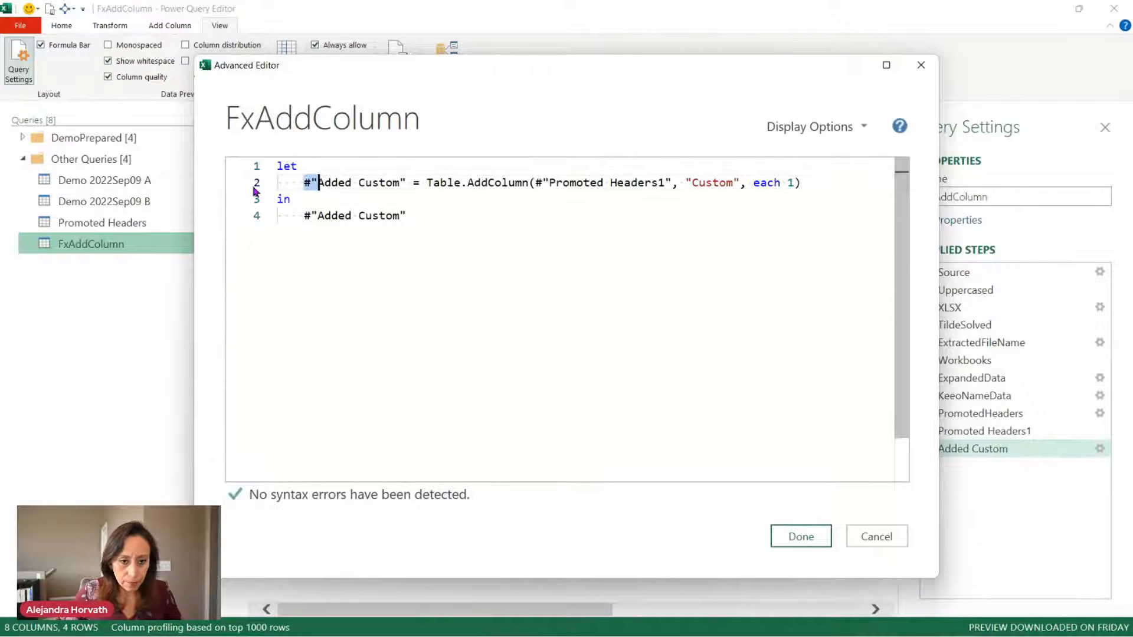
pyautogui.hotkey('shift', 'Right')
pyautogui.hotkey('shift', 'Right')
pyautogui.hotkey('shift', 'Right')
pyautogui.hotkey('shift', 'Right')
pyautogui.hotkey('shift', 'Right')
pyautogui.hotkey('shift', 'Right')
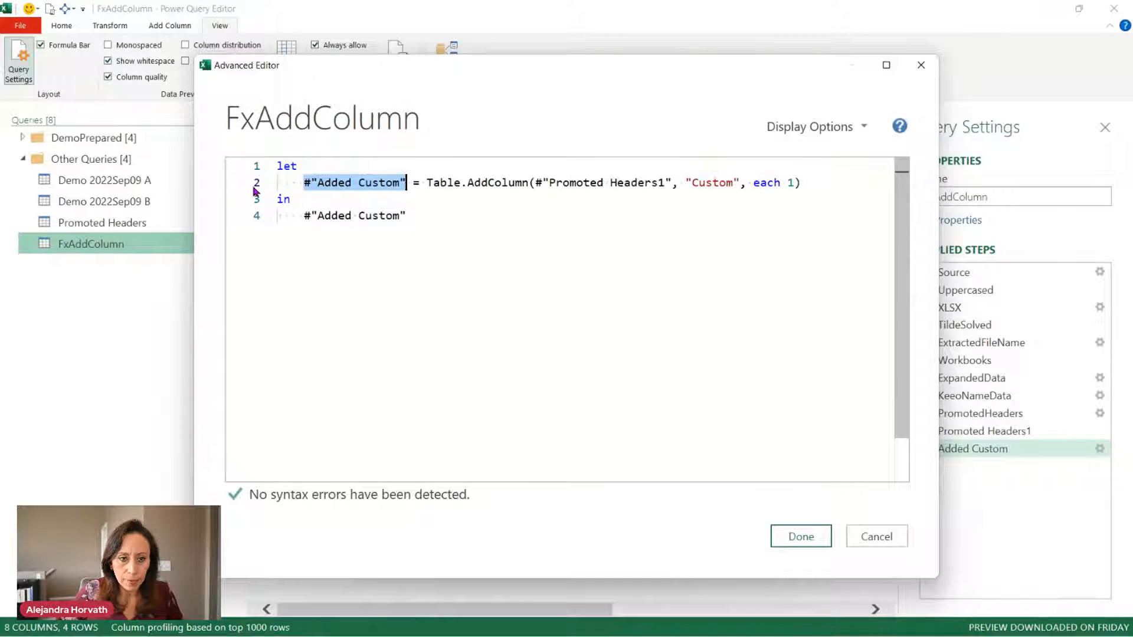
pyautogui.write('AddCol')
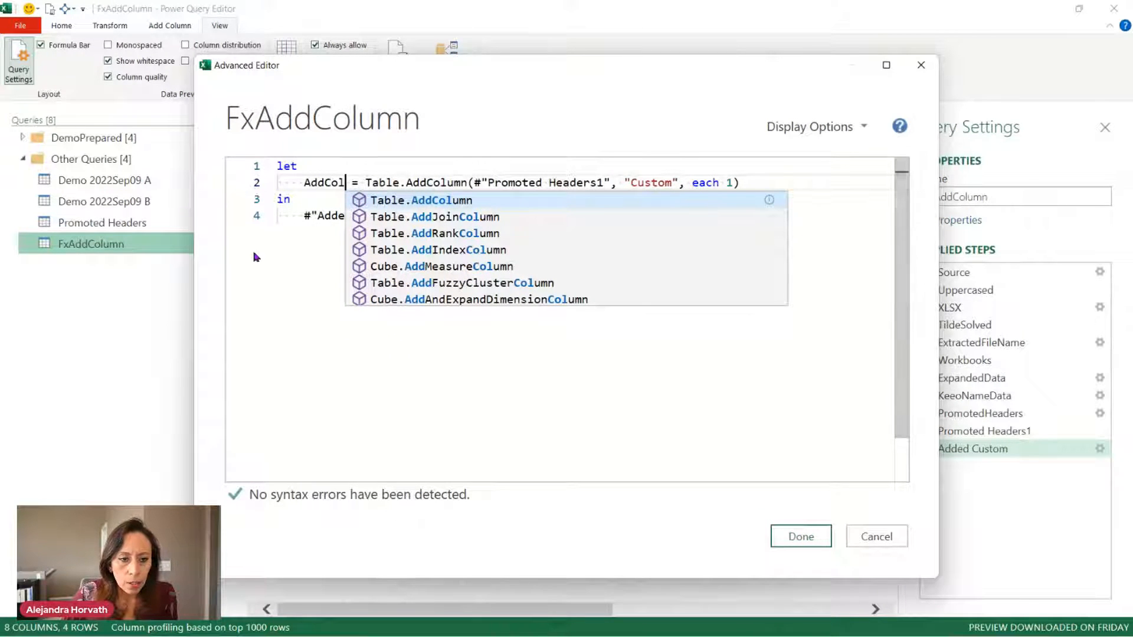
pyautogui.click(299, 253)
pyautogui.moveTo(303, 221); pyautogui.dragTo(412, 215)
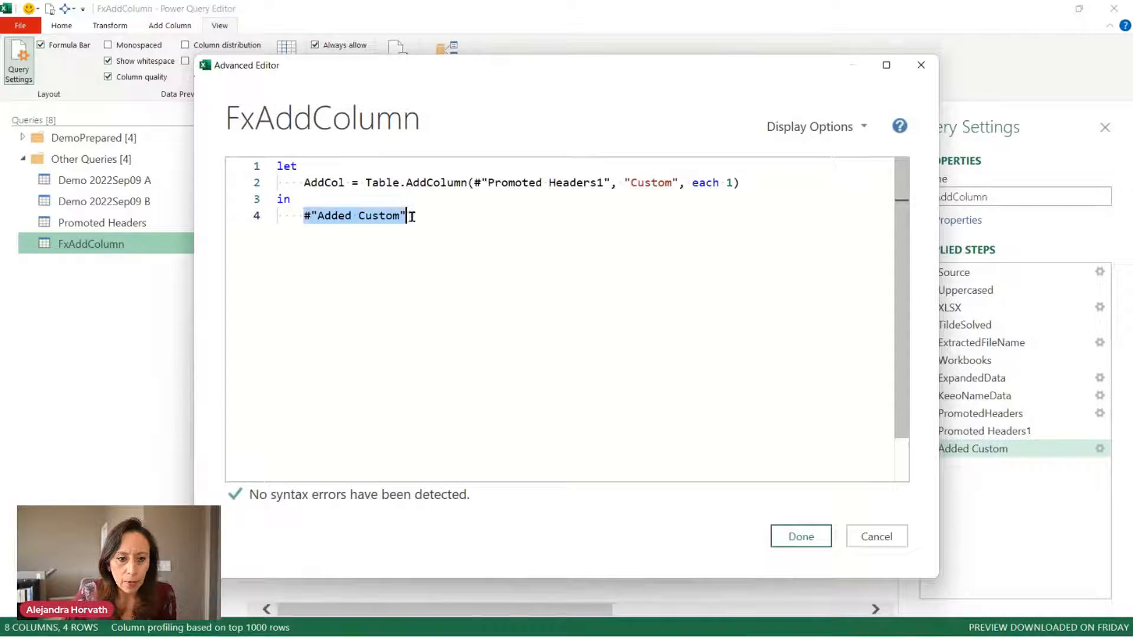
pyautogui.write('AddCol')
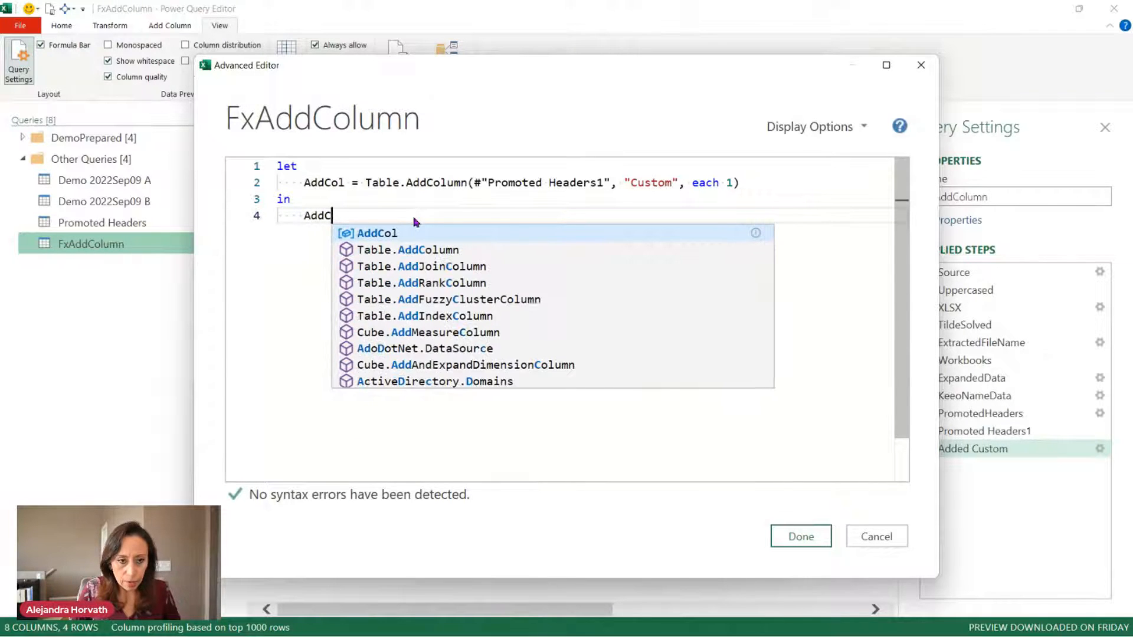
# Add a new first line above let starting the function header ()=>.
pyautogui.click(279, 167)
pyautogui.press('Return')
pyautogui.press('Return')
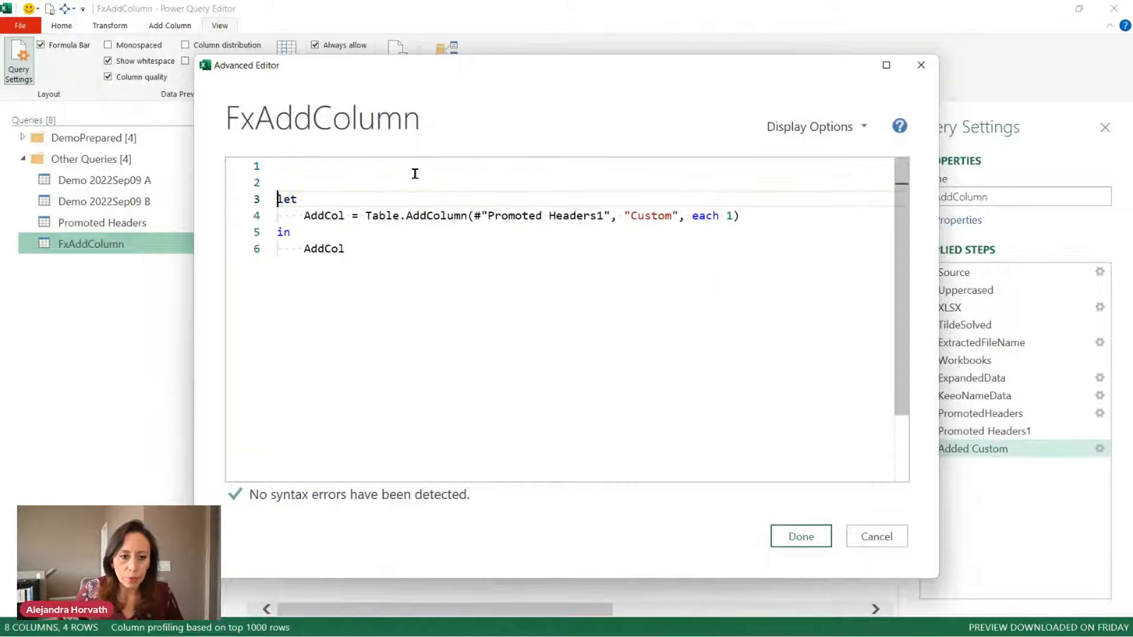
pyautogui.press('Up')
pyautogui.press('Up')
pyautogui.write('()')
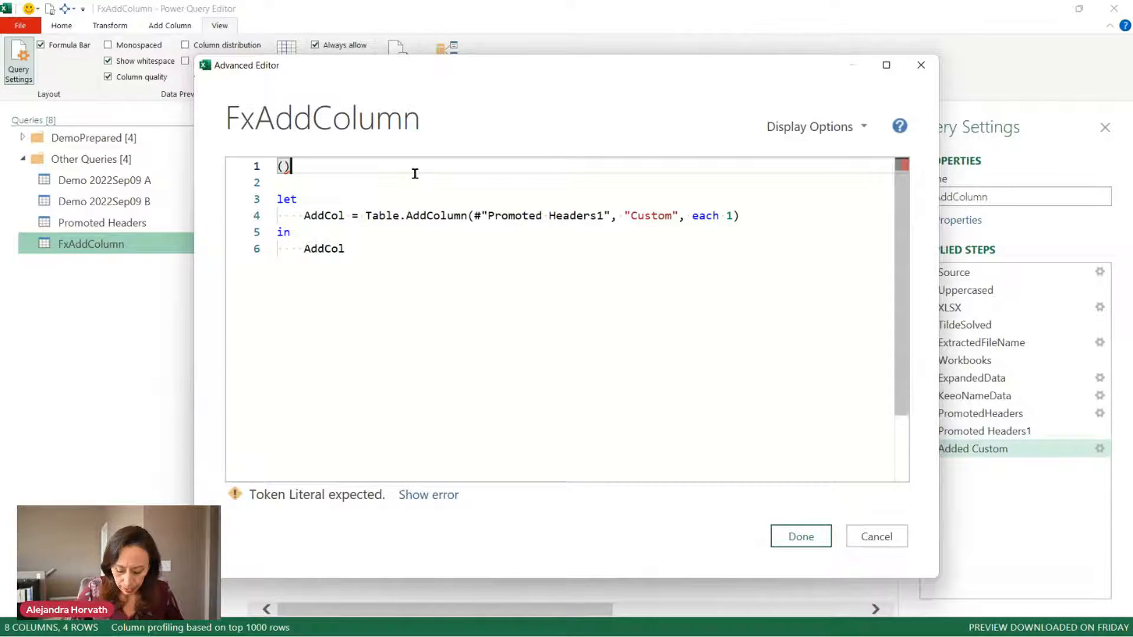
pyautogui.write('=>')
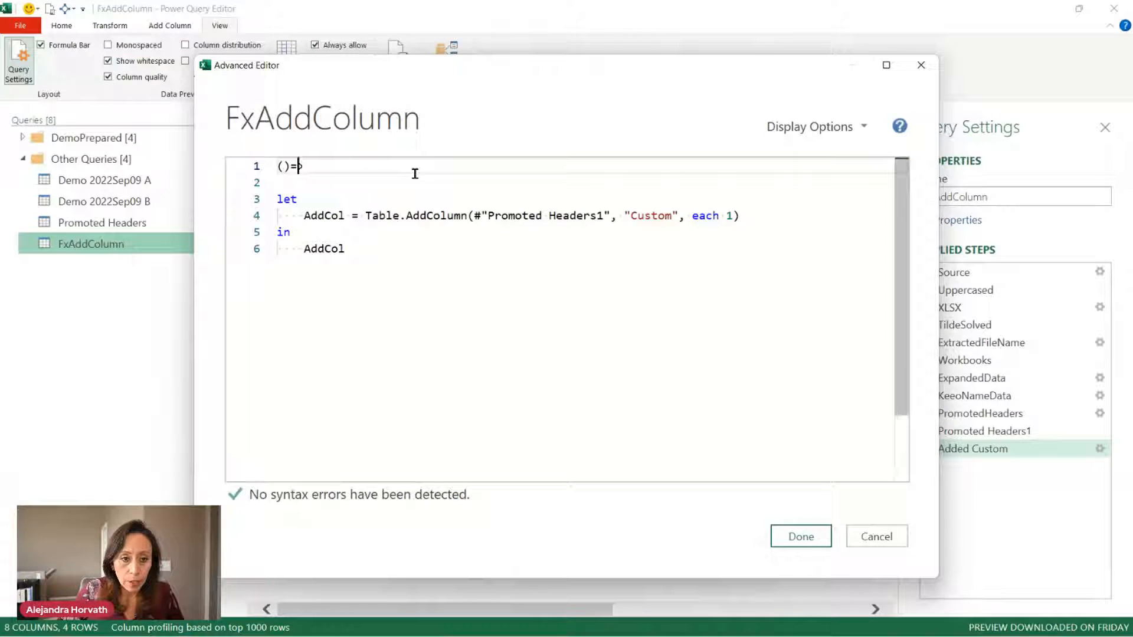
pyautogui.press('Left')
pyautogui.press('Left')
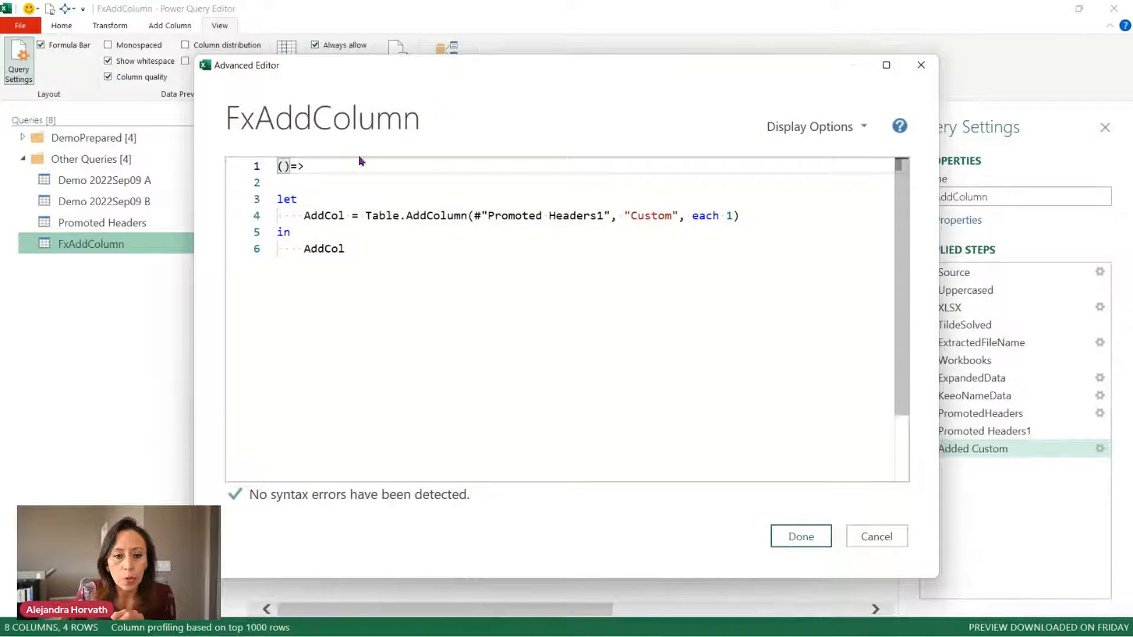
# Write the header (MyTable as table, MyColumn as text) as table => and save the code.
pyautogui.write('My')
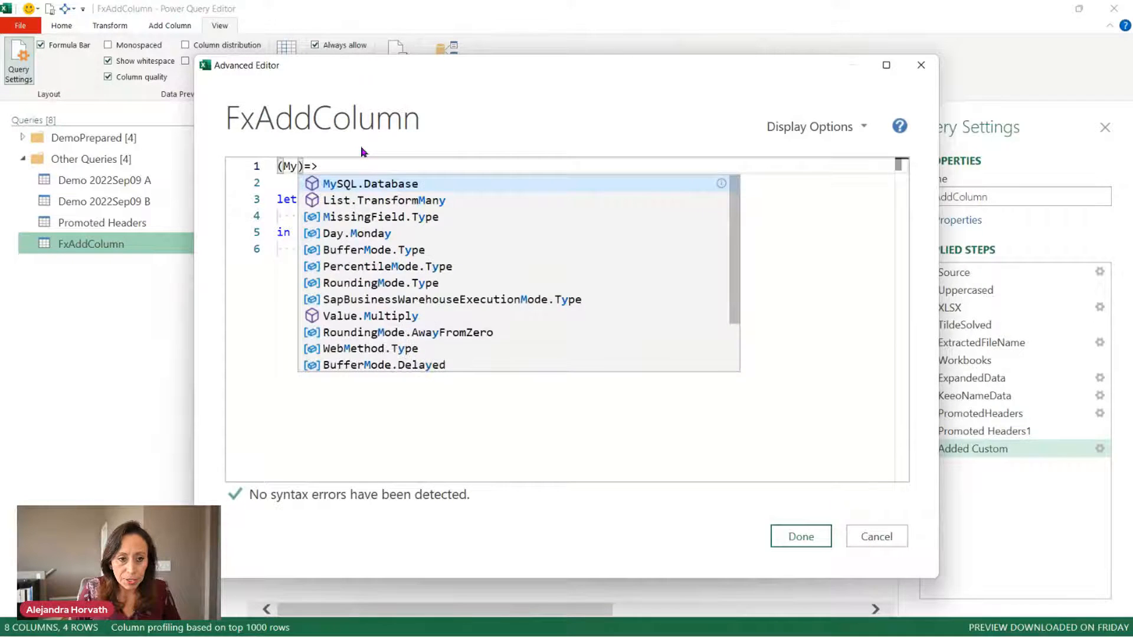
pyautogui.write('Table,')
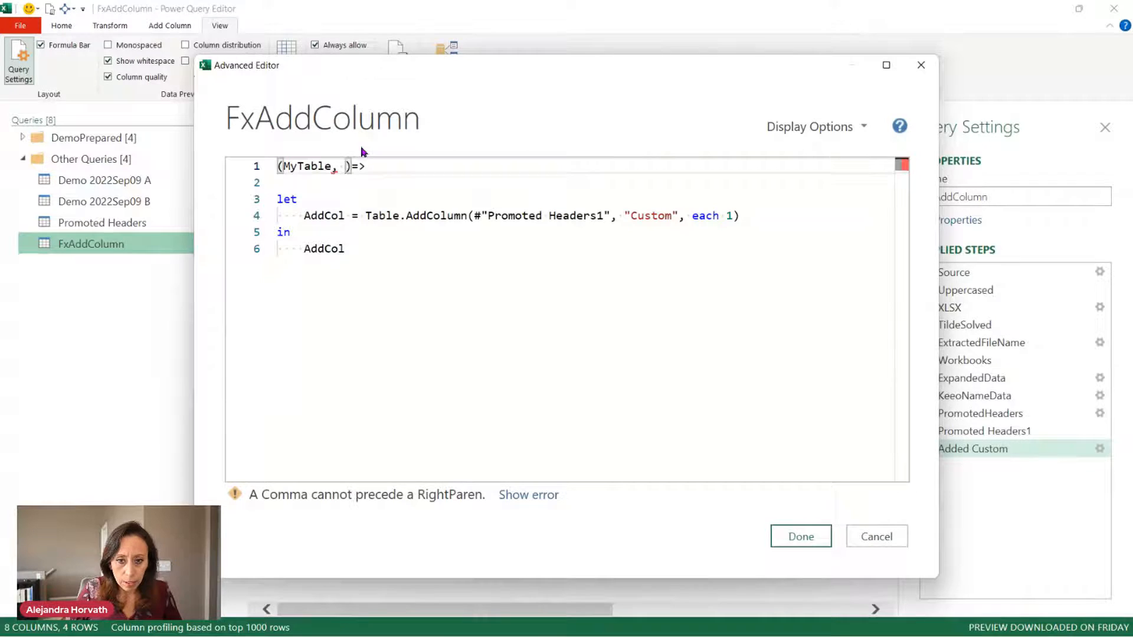
pyautogui.write('MyC')
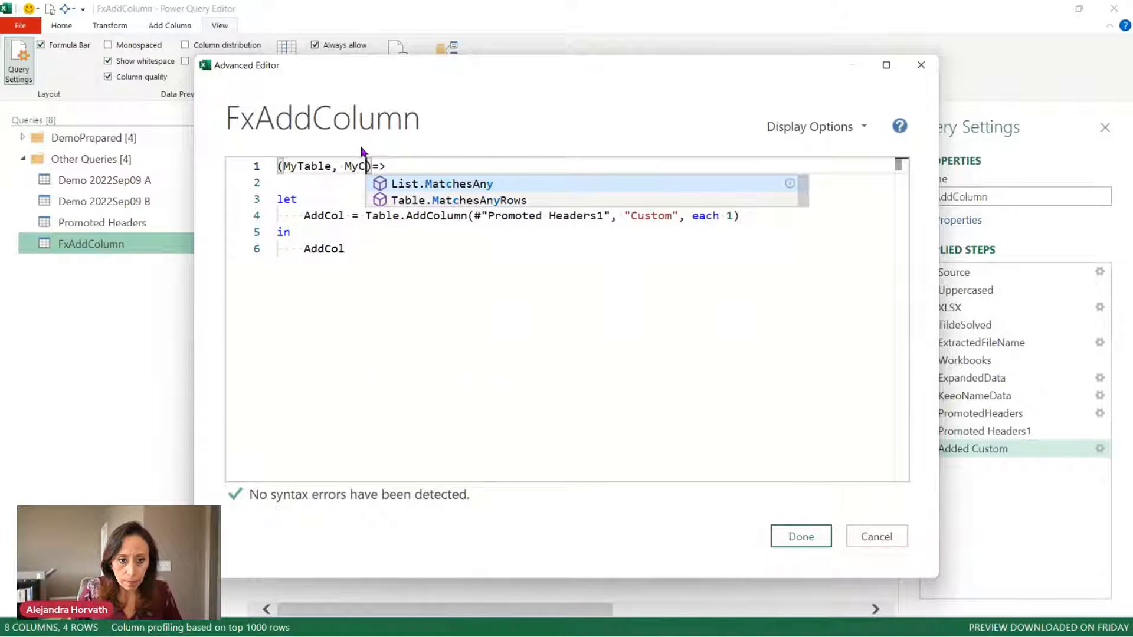
pyautogui.write('olu')
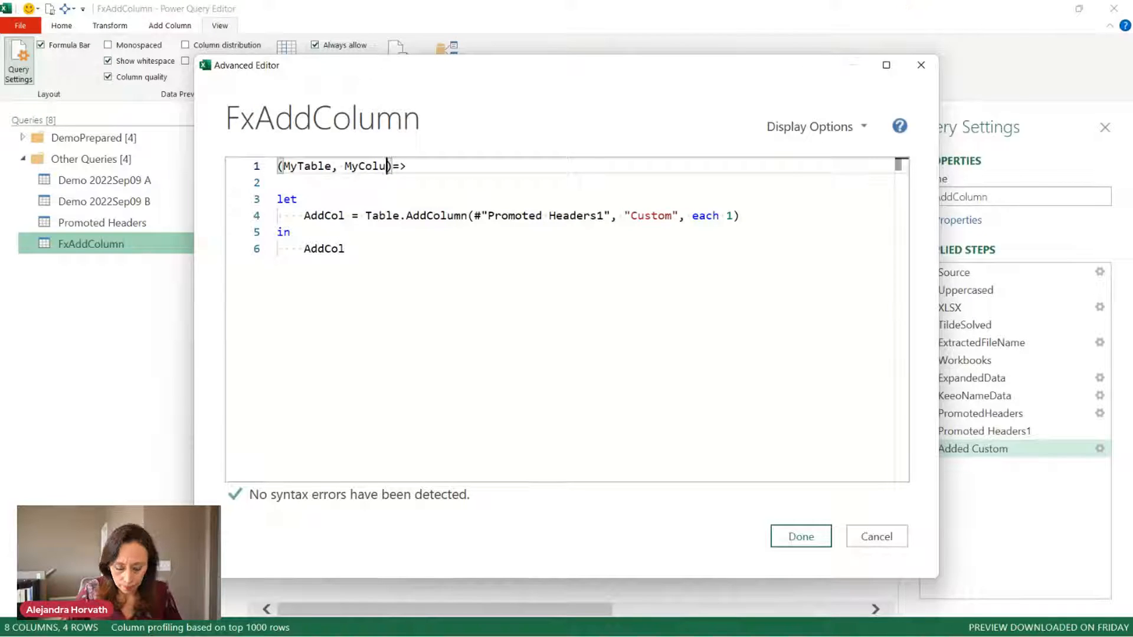
pyautogui.write('mn')
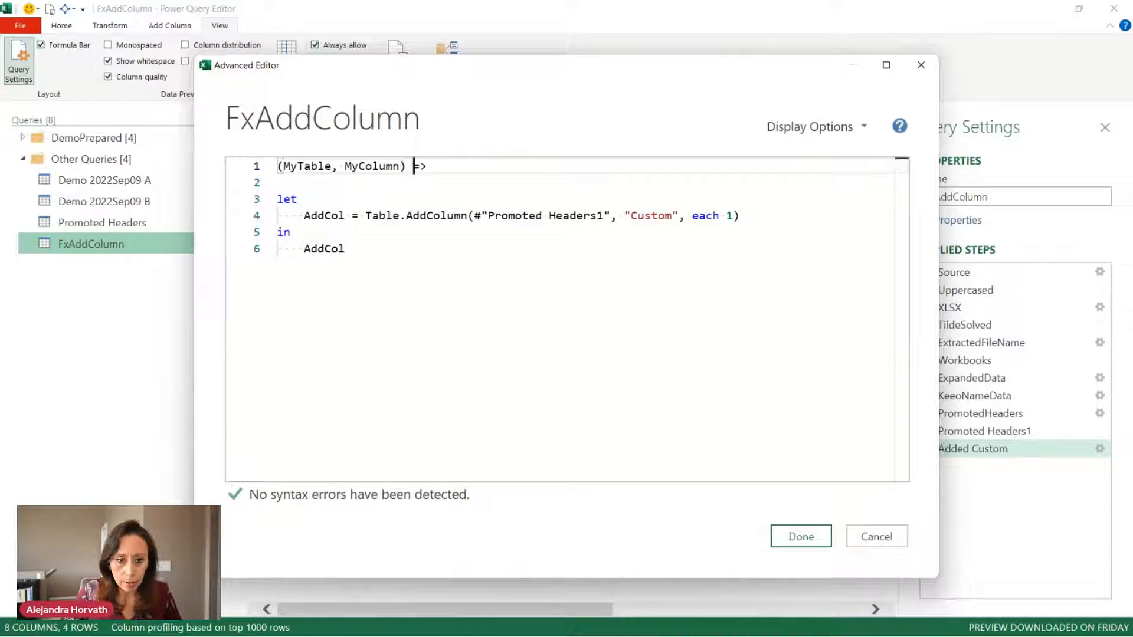
pyautogui.write('  as table')
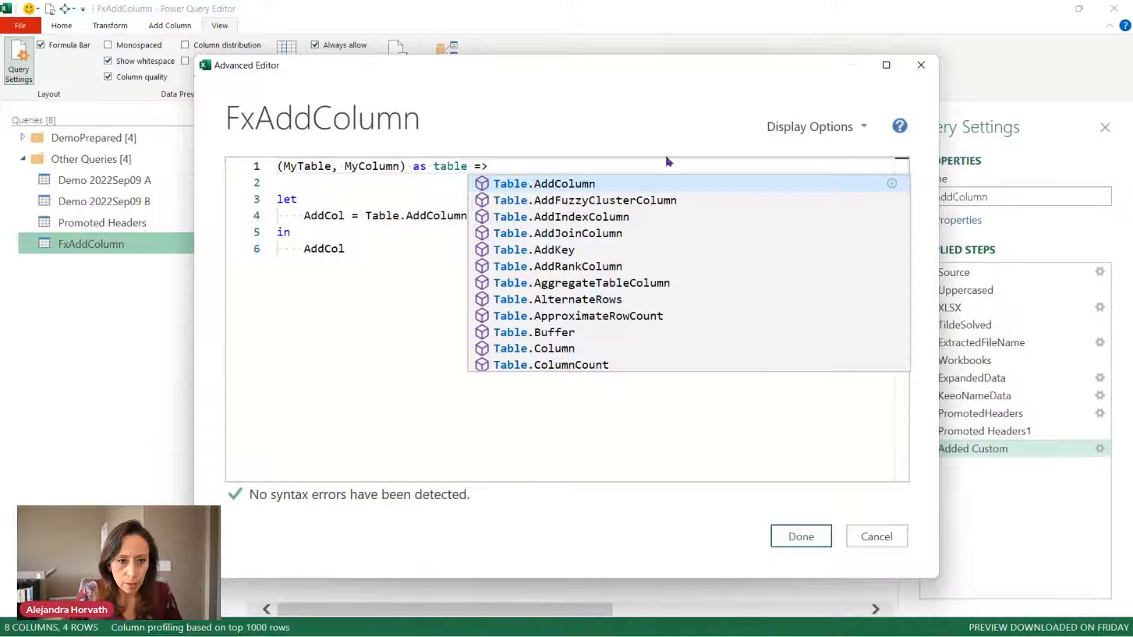
pyautogui.press('Escape')
pyautogui.click(331, 166)
pyautogui.write('as ')
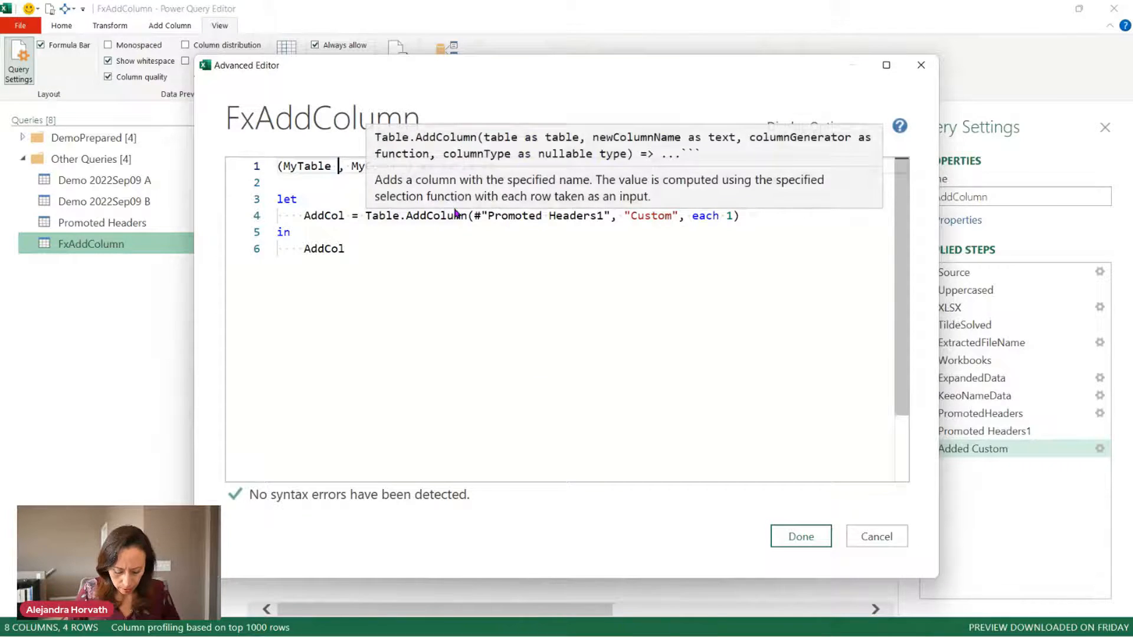
pyautogui.write('table')
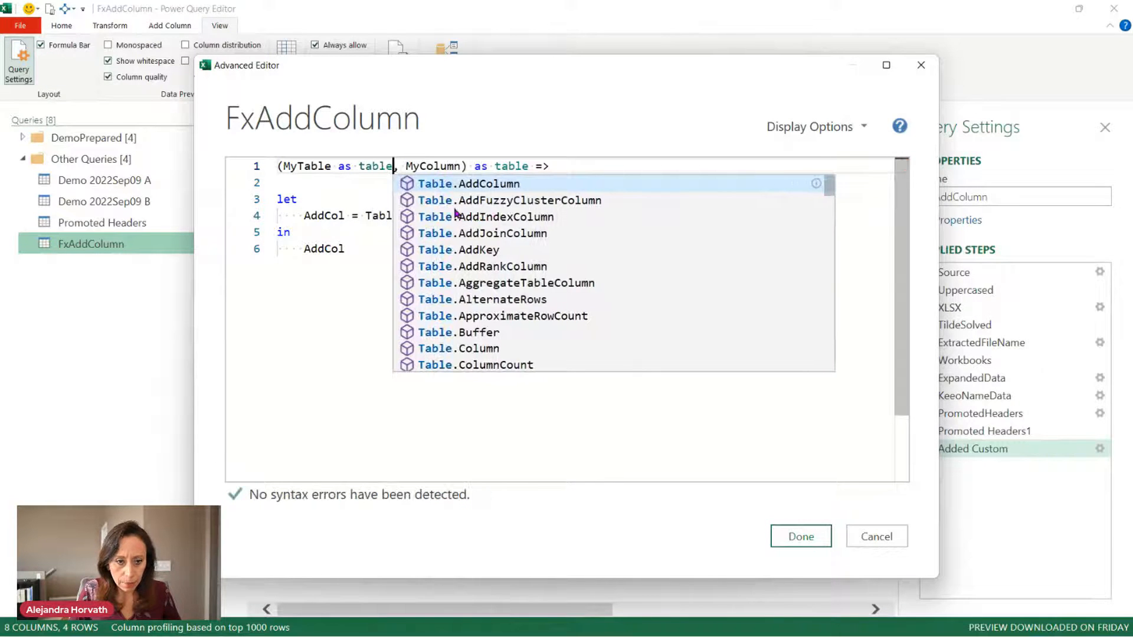
pyautogui.press('Right')
pyautogui.press('Right')
pyautogui.press('Right')
pyautogui.press('Right')
pyautogui.press('Right')
pyautogui.press('Right')
pyautogui.press('Right')
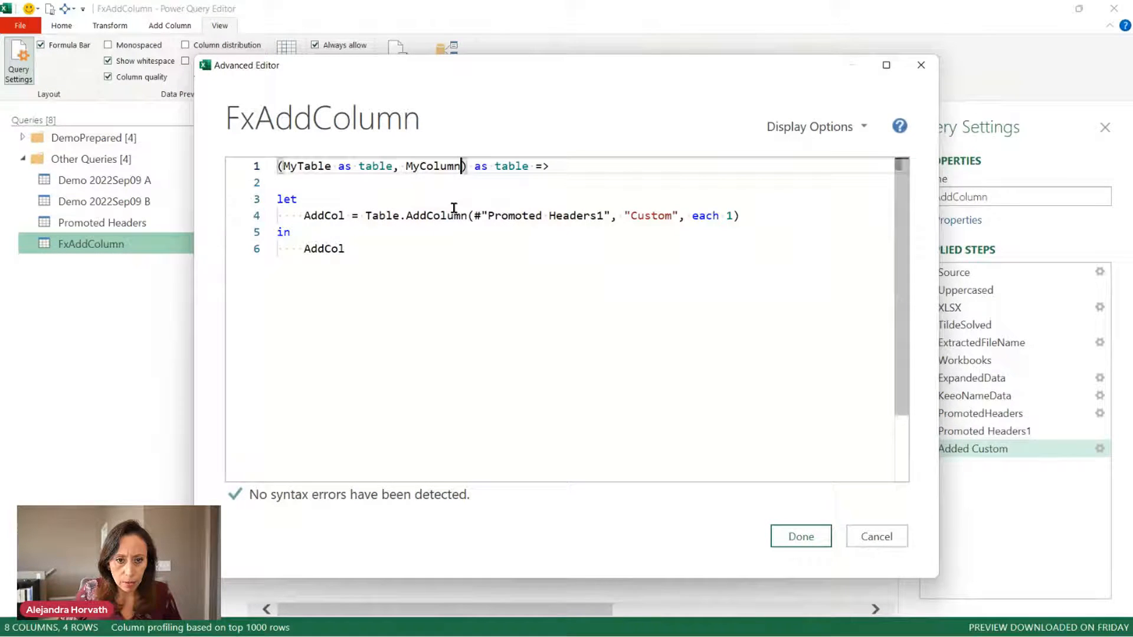
pyautogui.write('as text')
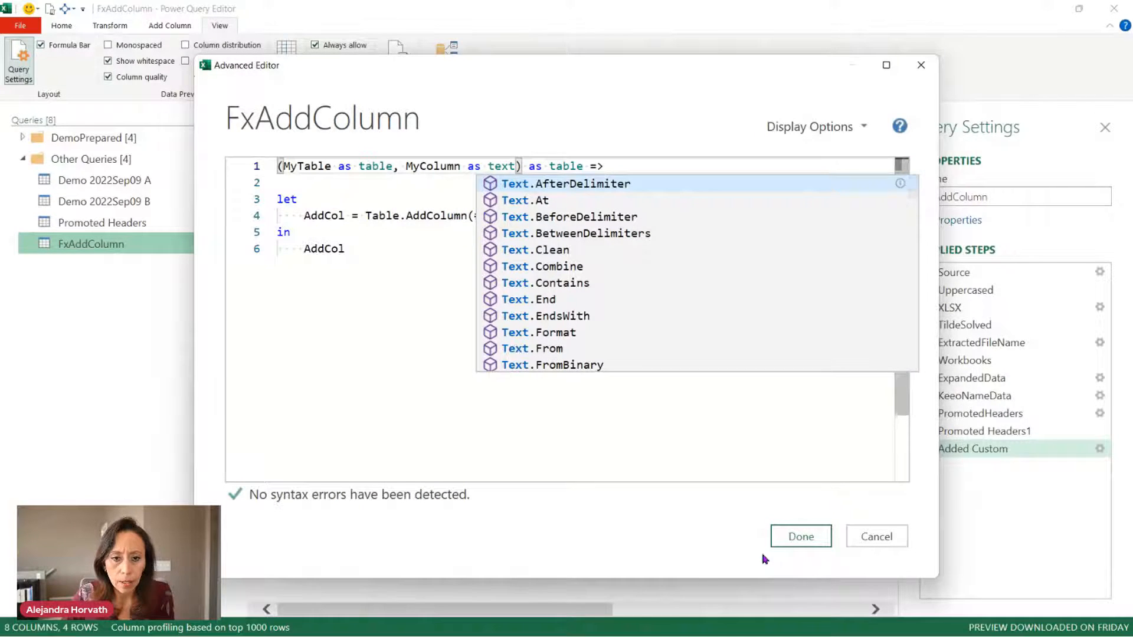
pyautogui.click(796, 535)
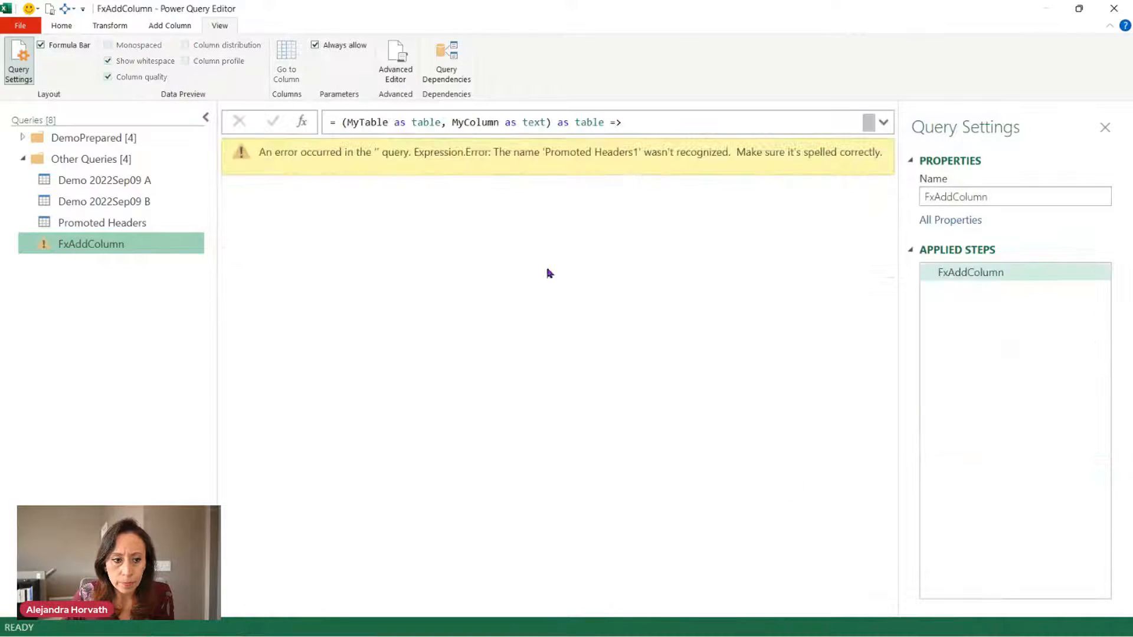
# Reopen the Advanced Editor and replace the #"Promoted Headers1" reference with MyTable.
pyautogui.click(884, 122)
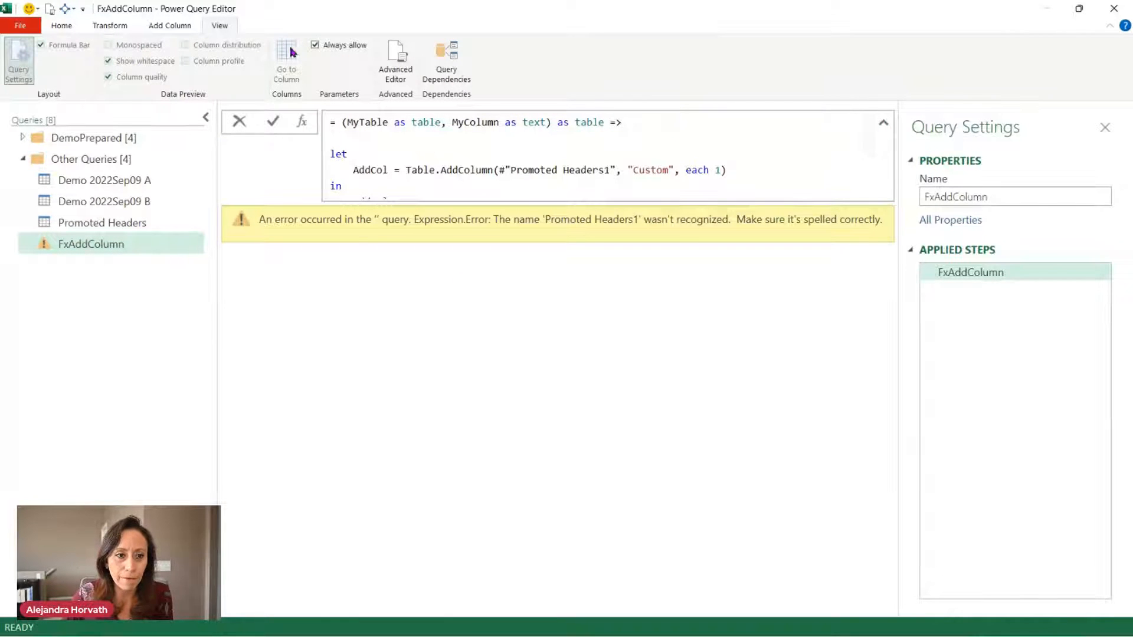
pyautogui.click(395, 56)
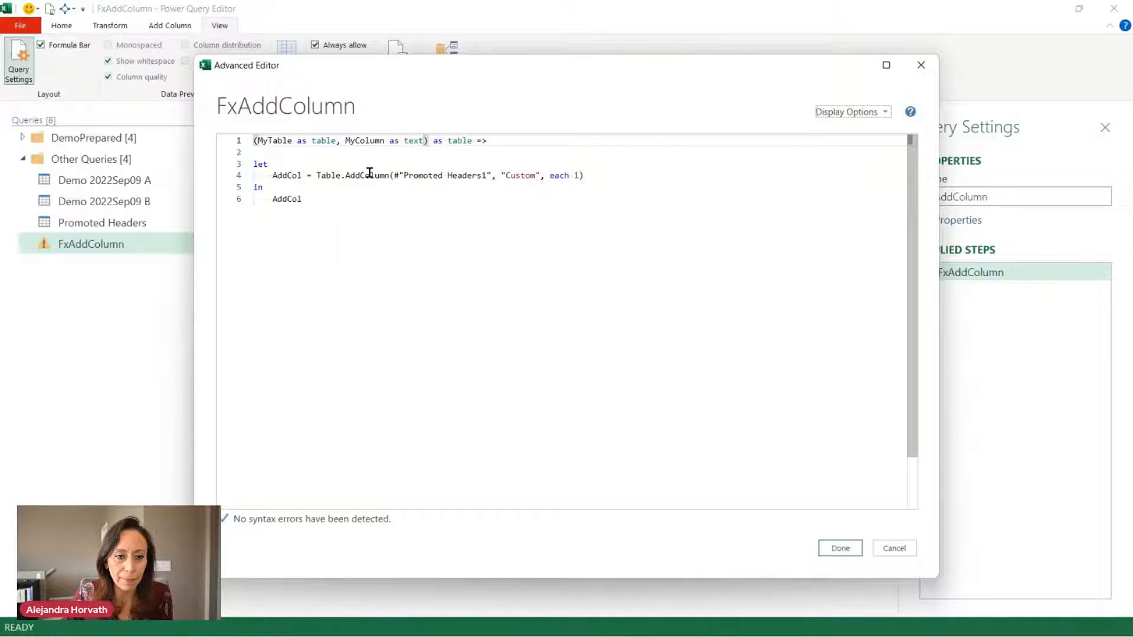
pyautogui.hotkey('ctrl', 'shift', '=')
pyautogui.hotkey('ctrl', 'shift', '=')
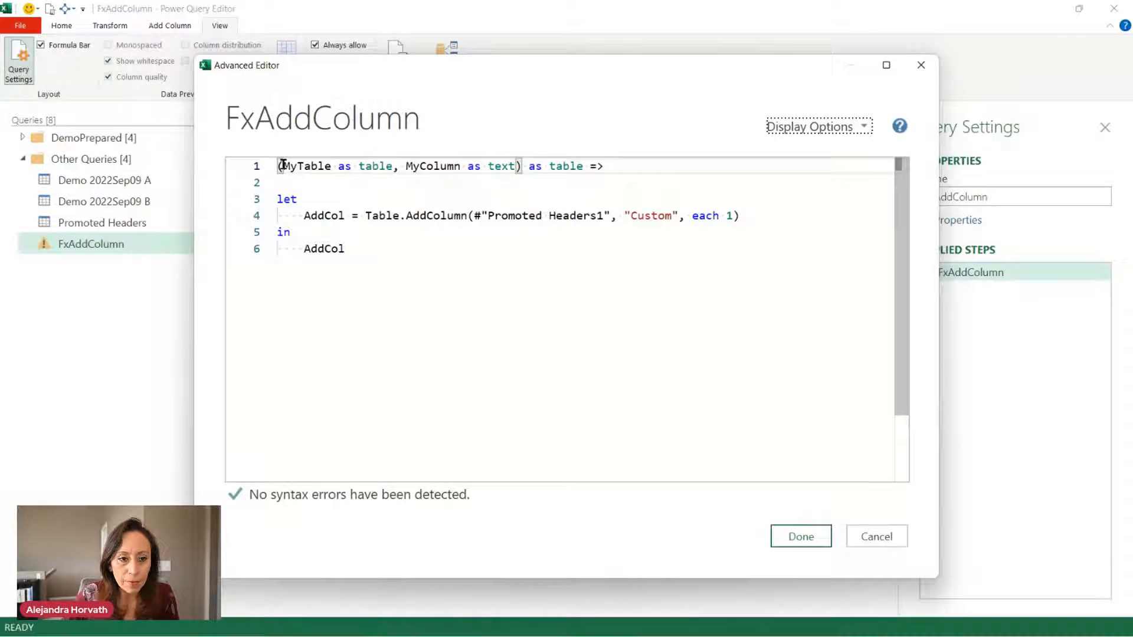
pyautogui.moveTo(283, 165); pyautogui.dragTo(331, 165)
pyautogui.hotkey('ctrl', 'c')
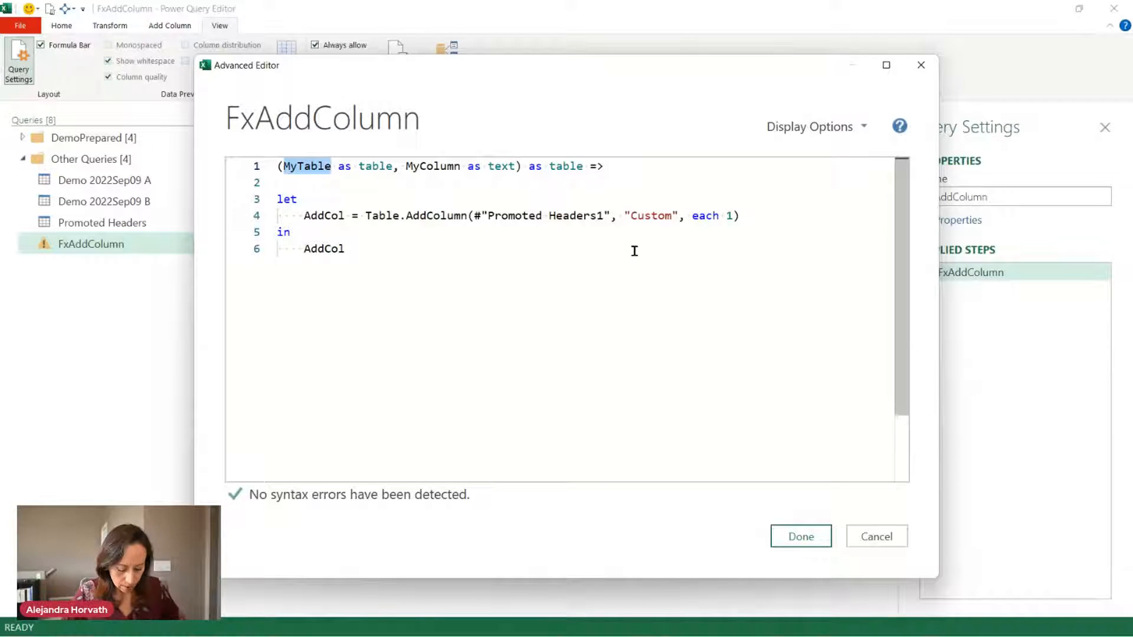
pyautogui.moveTo(470, 216); pyautogui.dragTo(609, 220)
pyautogui.hotkey('ctrl', 'v')
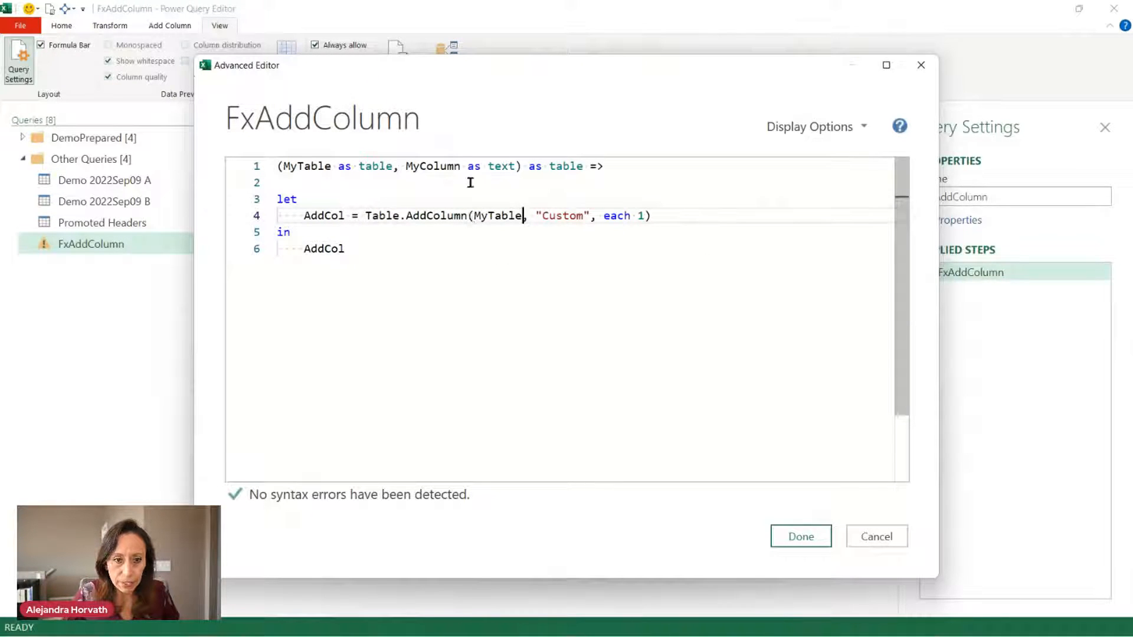
# Replace the constant 1 after each with MyColumn and save the function.
pyautogui.moveTo(405, 166); pyautogui.dragTo(463, 166)
pyautogui.hotkey('ctrl', 'c')
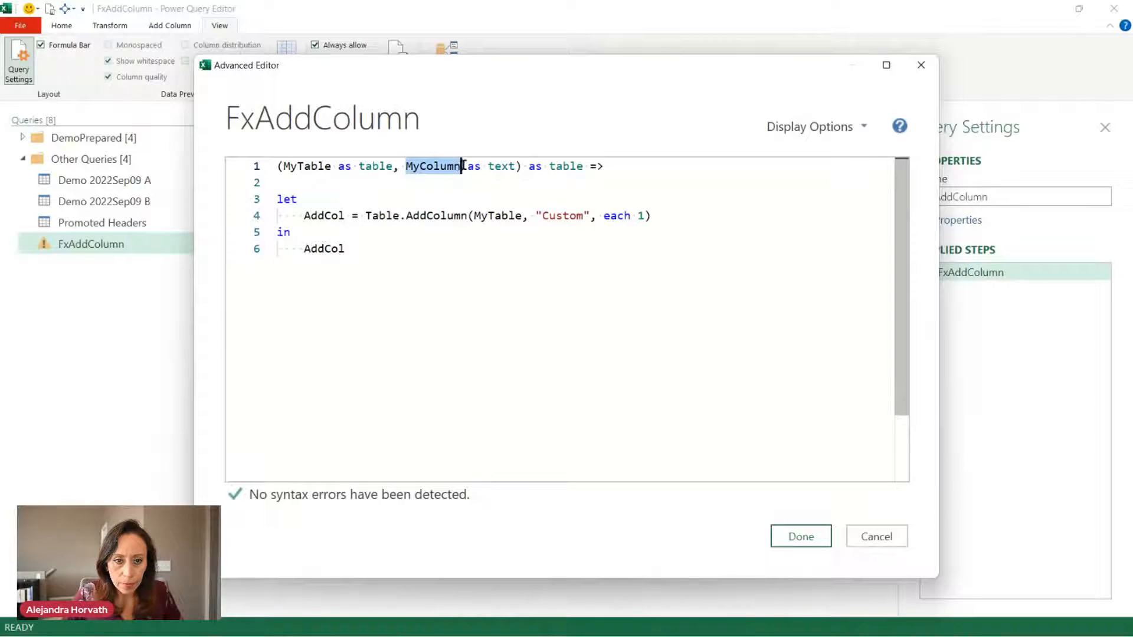
pyautogui.click(638, 217)
pyautogui.doubleClick(639, 215)
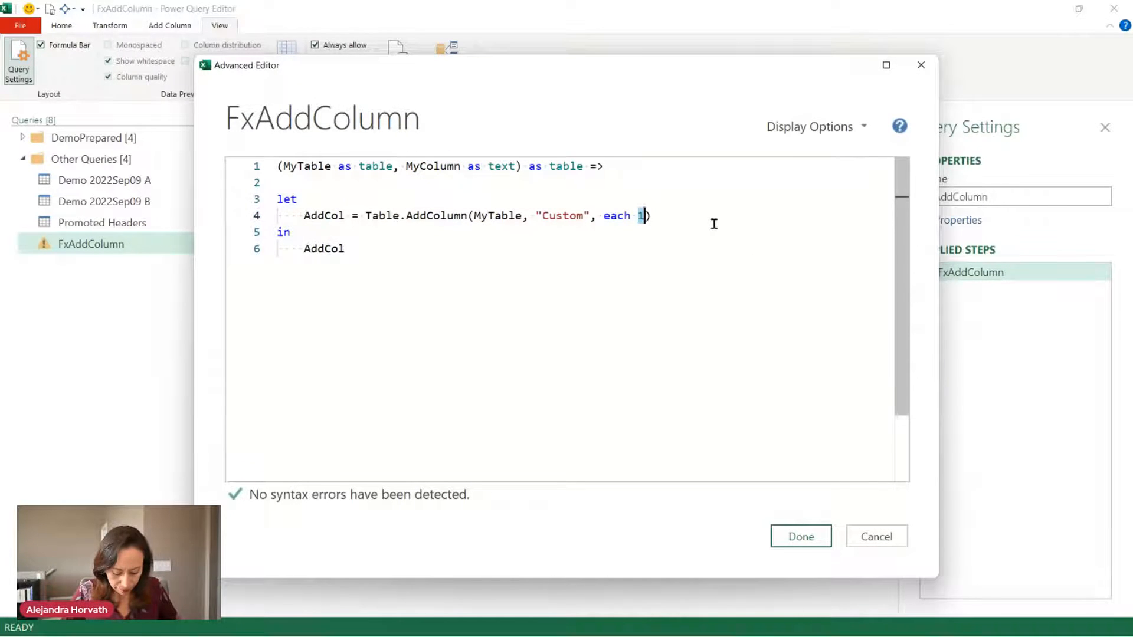
pyautogui.hotkey('ctrl', 'v')
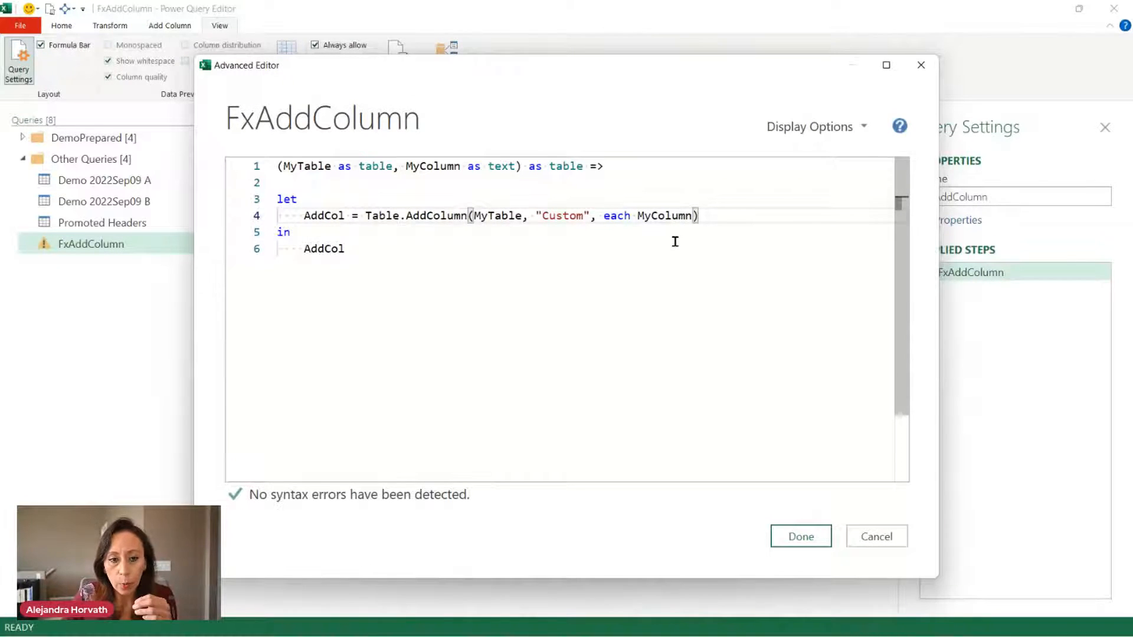
pyautogui.click(791, 541)
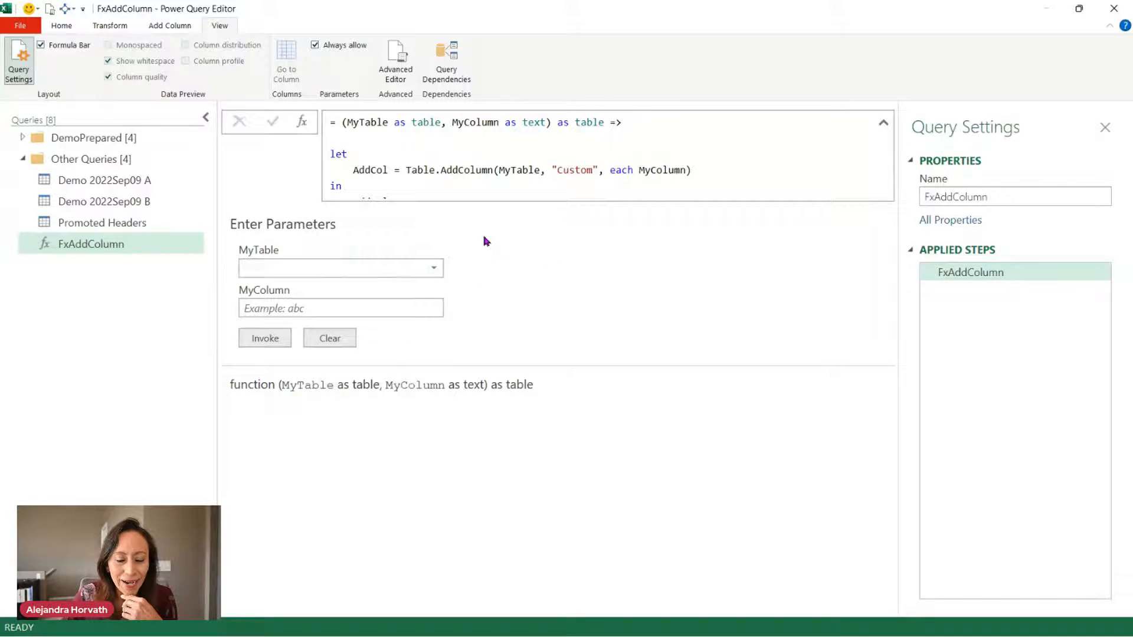
pyautogui.click(434, 268)
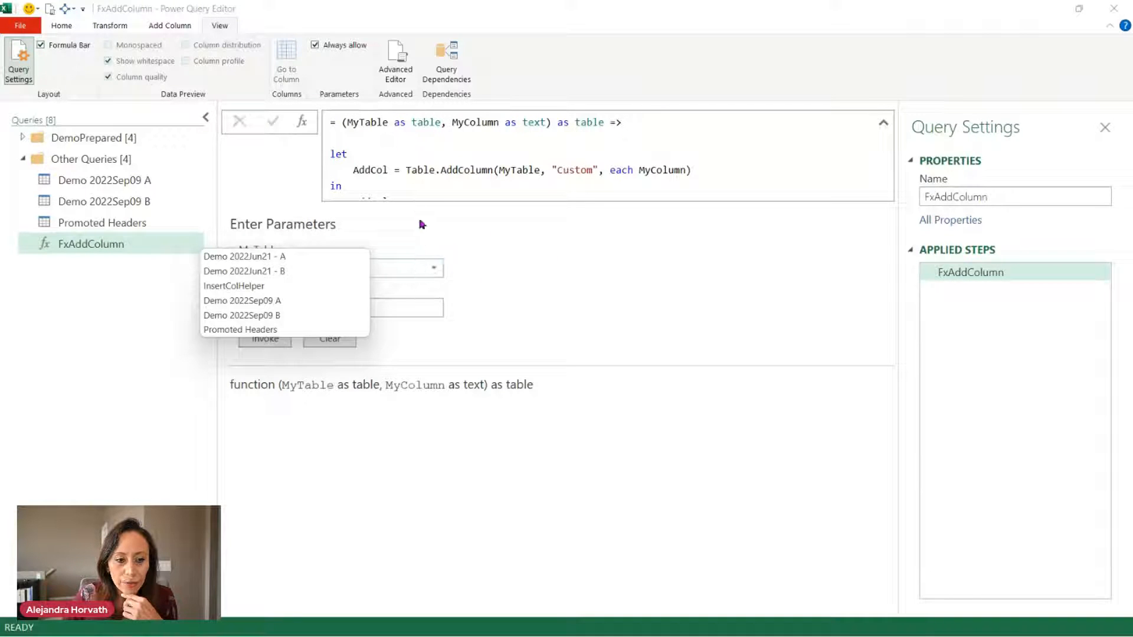
pyautogui.click(413, 240)
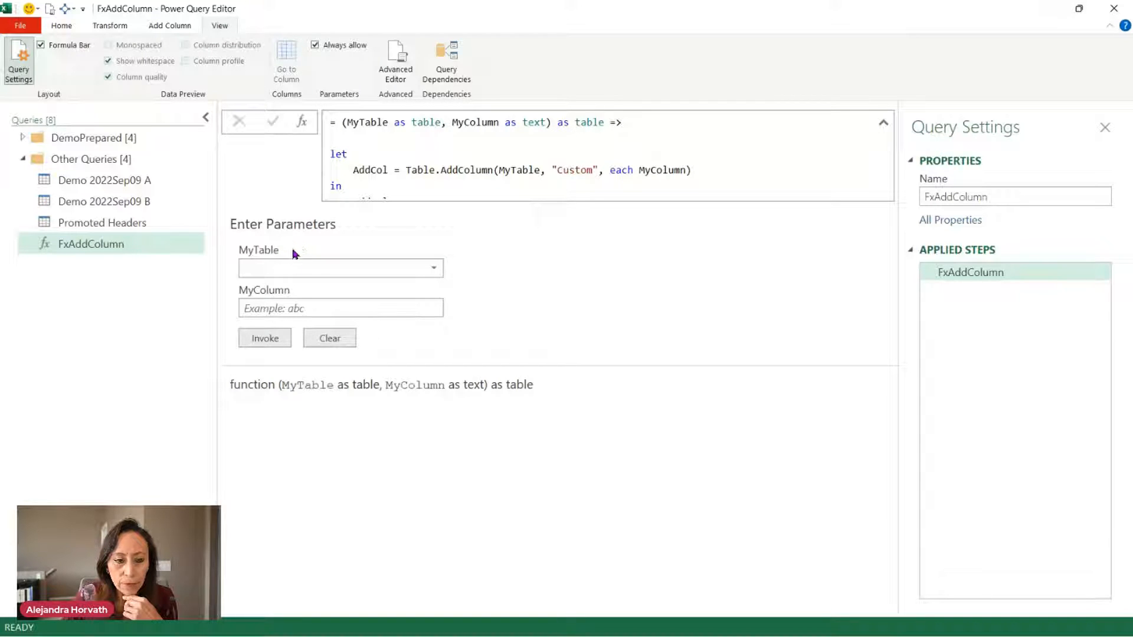
pyautogui.click(434, 269)
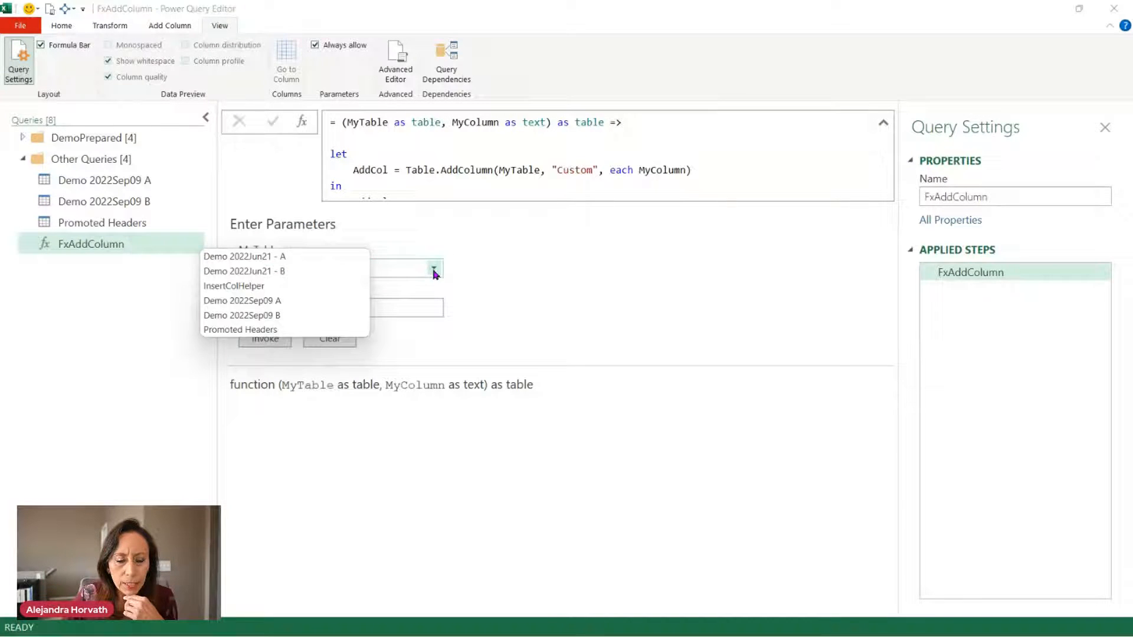
pyautogui.click(434, 248)
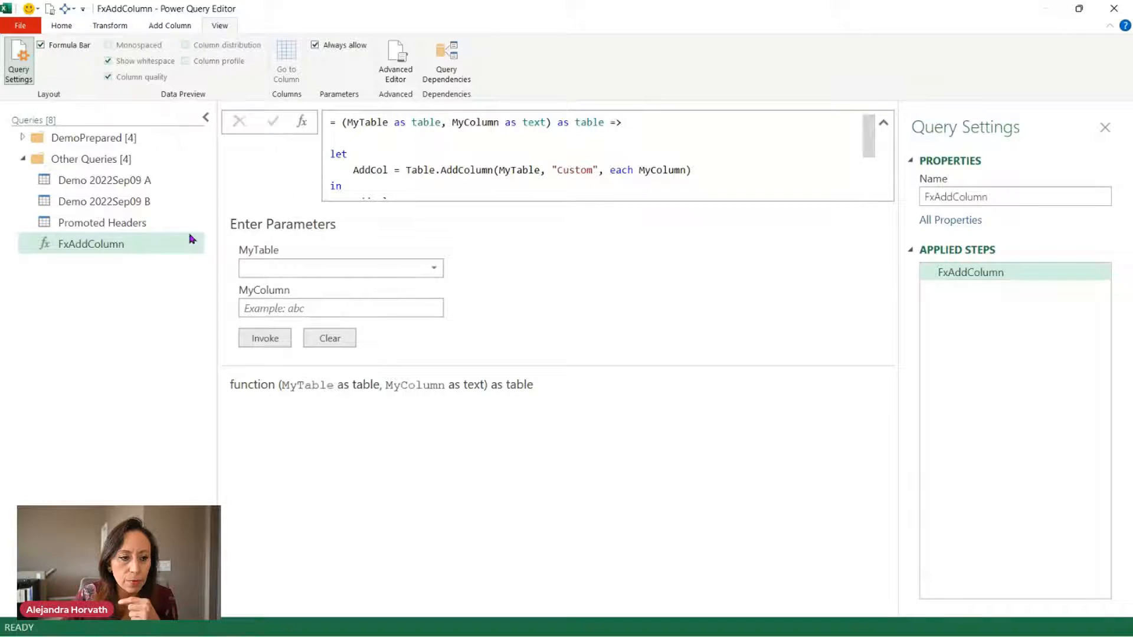
# Open Demo 2022Sep09 B and preview its February and March nested tables.
pyautogui.click(133, 207)
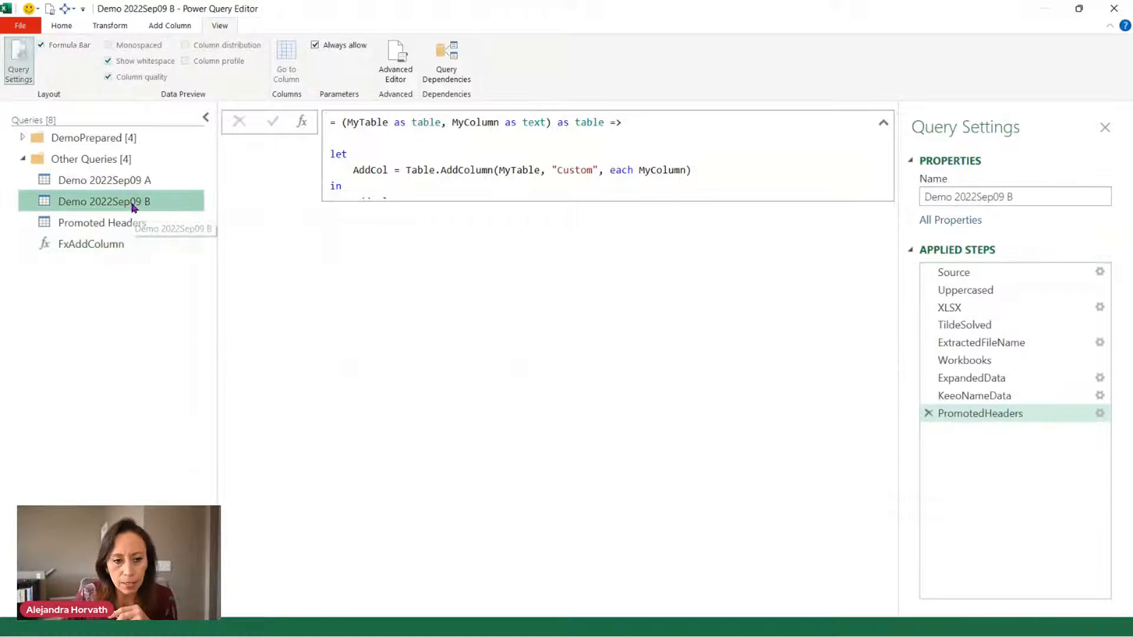
pyautogui.click(643, 291)
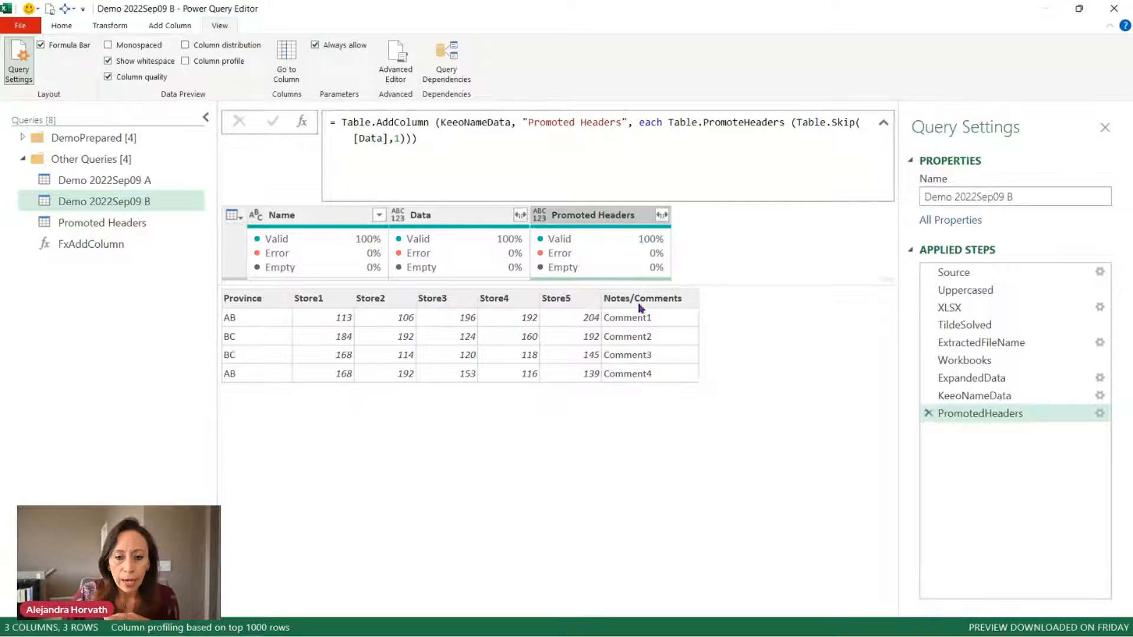
pyautogui.click(883, 123)
pyautogui.click(651, 221)
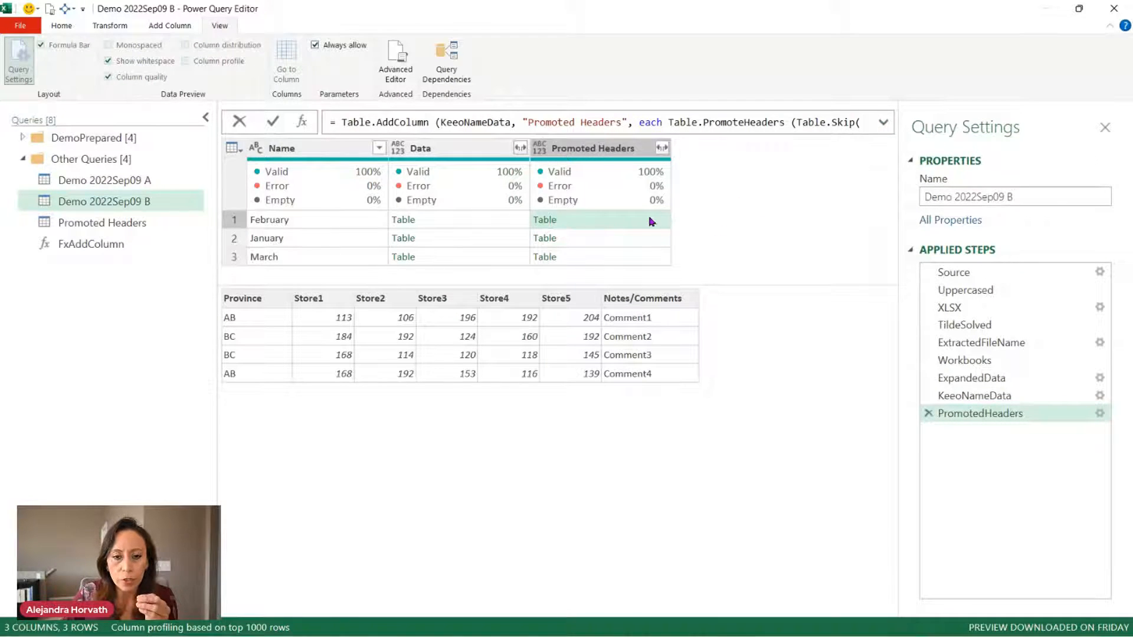
pyautogui.click(655, 258)
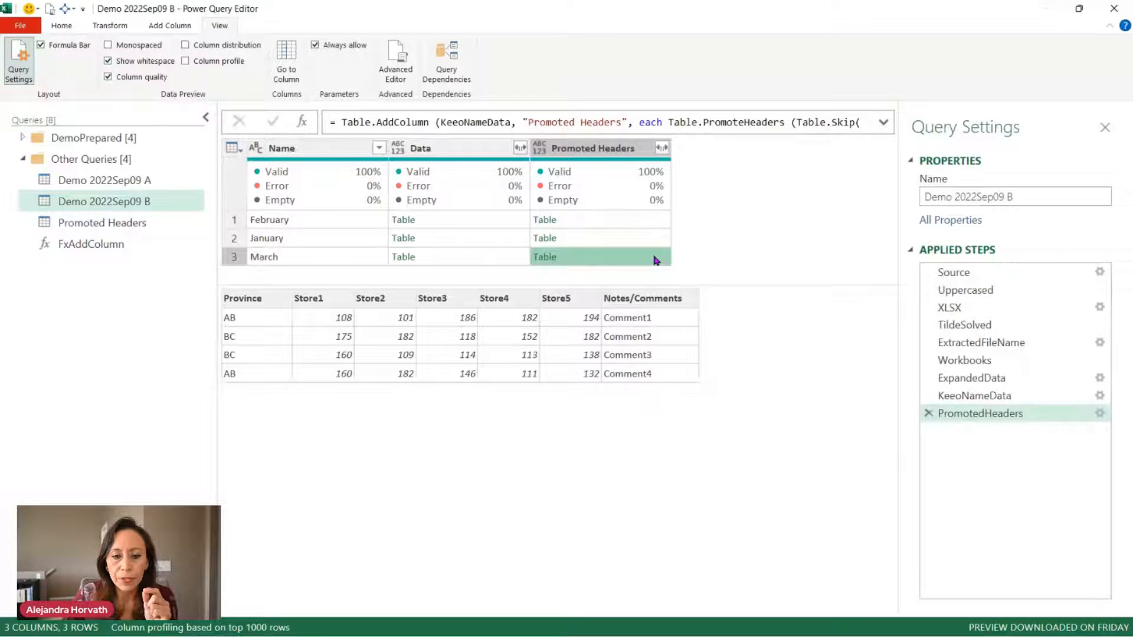
pyautogui.click(654, 225)
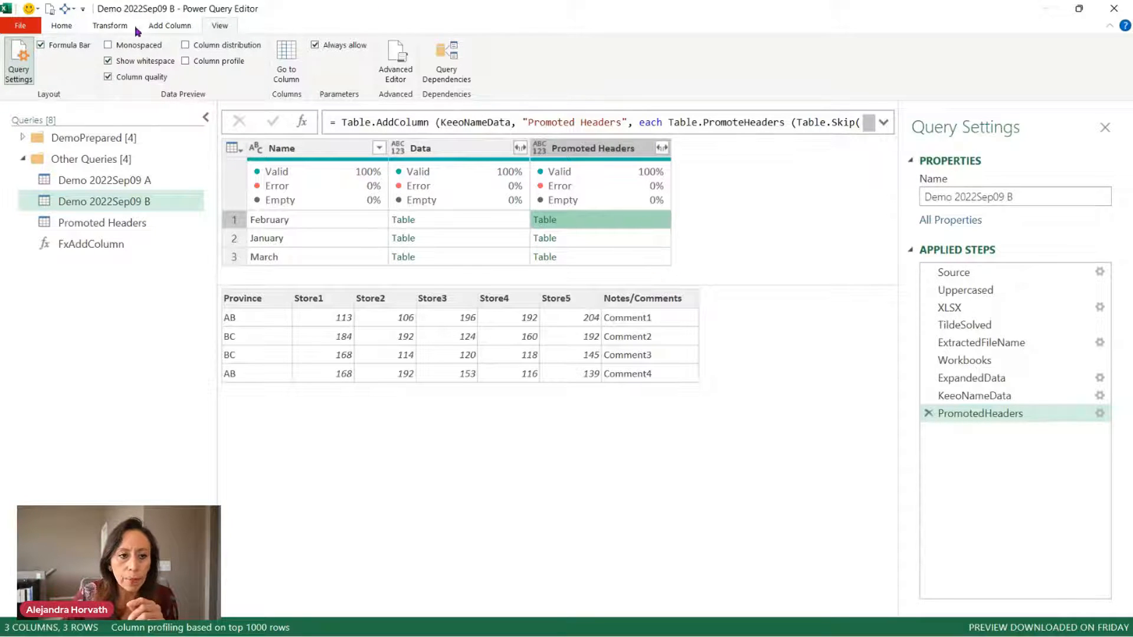
# Try invoking FxAddColumn with MyTable taken from a column, then cancel.
pyautogui.click(154, 29)
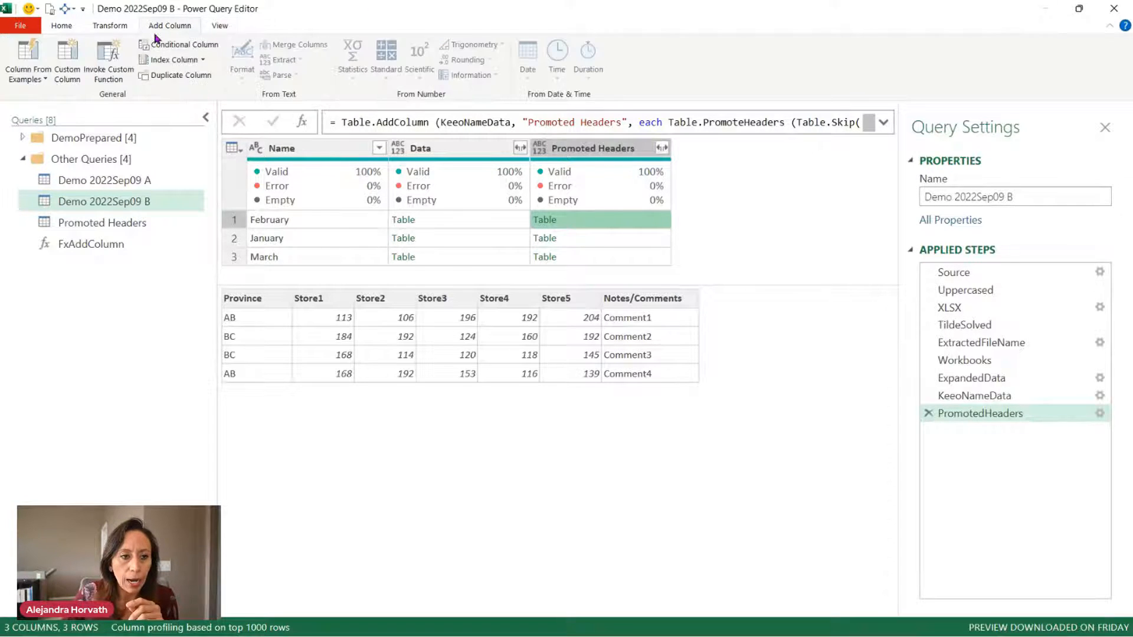
pyautogui.click(117, 76)
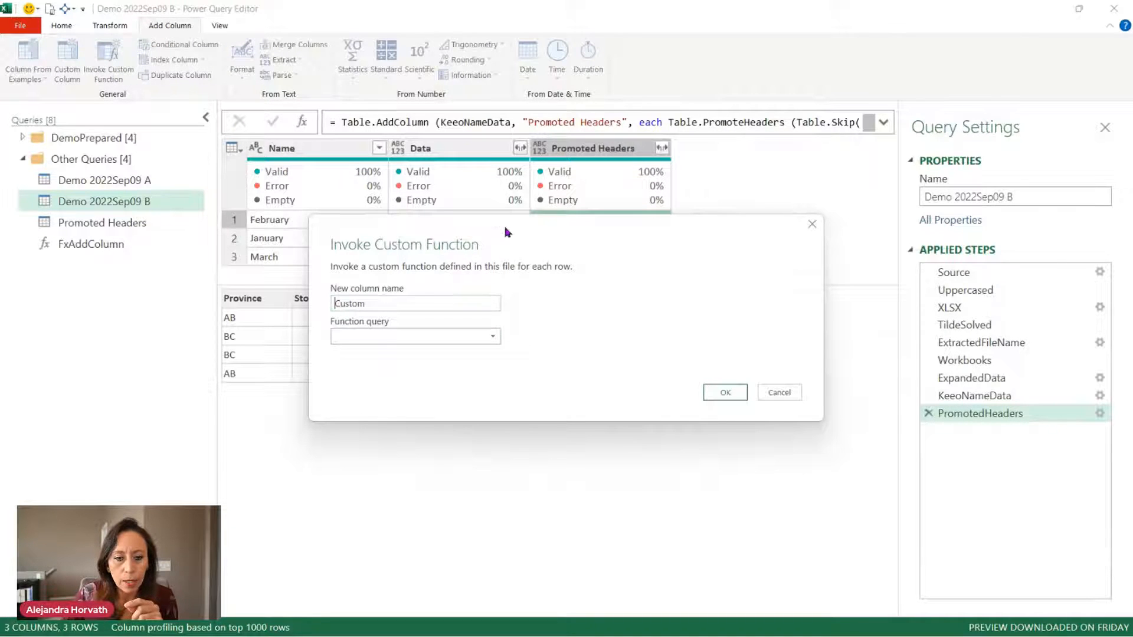
pyautogui.moveTo(506, 234); pyautogui.dragTo(694, 200)
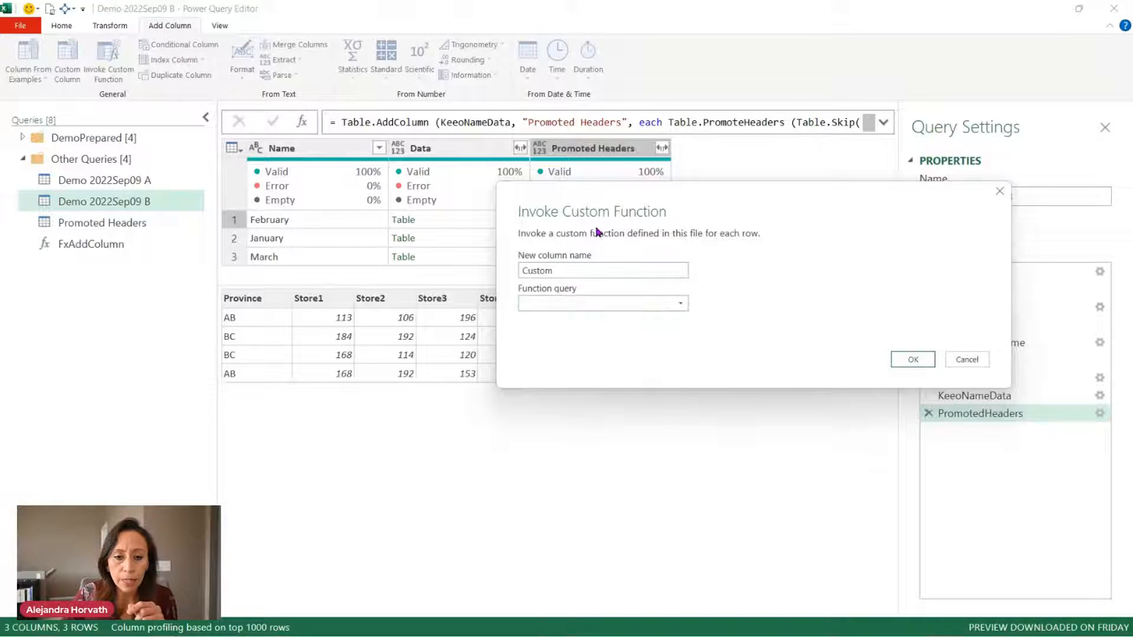
pyautogui.click(597, 302)
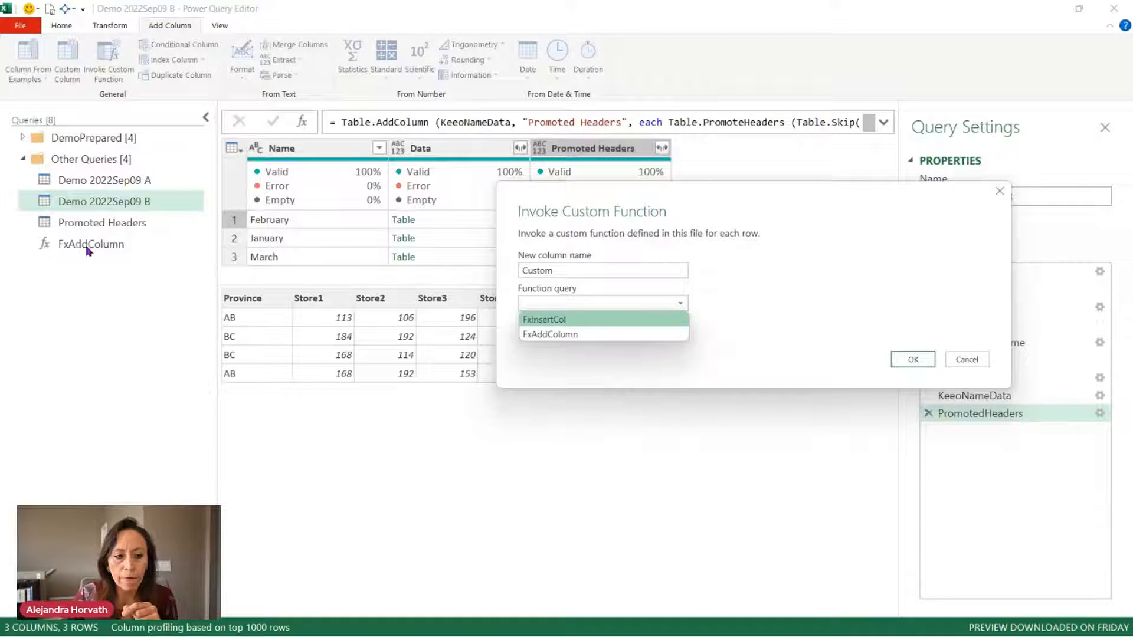
pyautogui.click(629, 333)
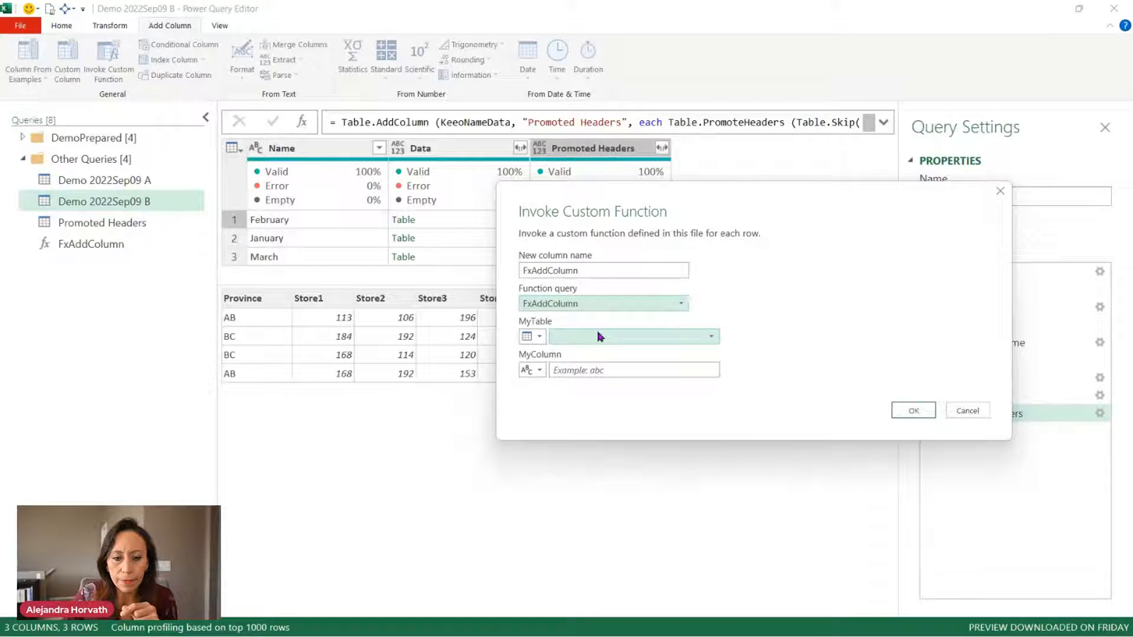
pyautogui.click(538, 336)
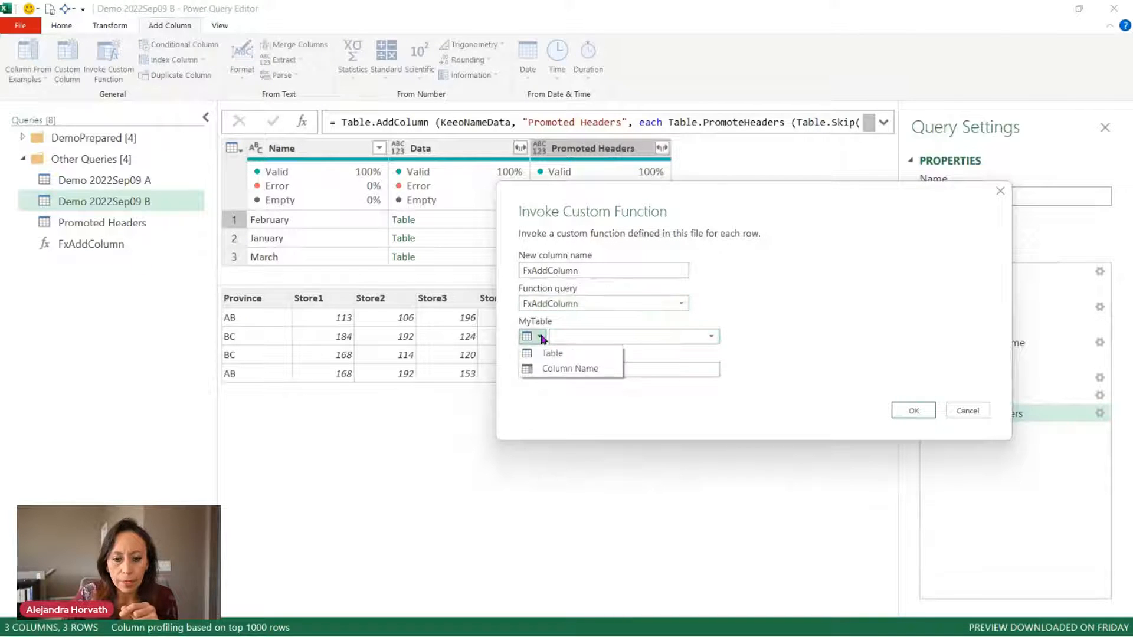
pyautogui.click(597, 369)
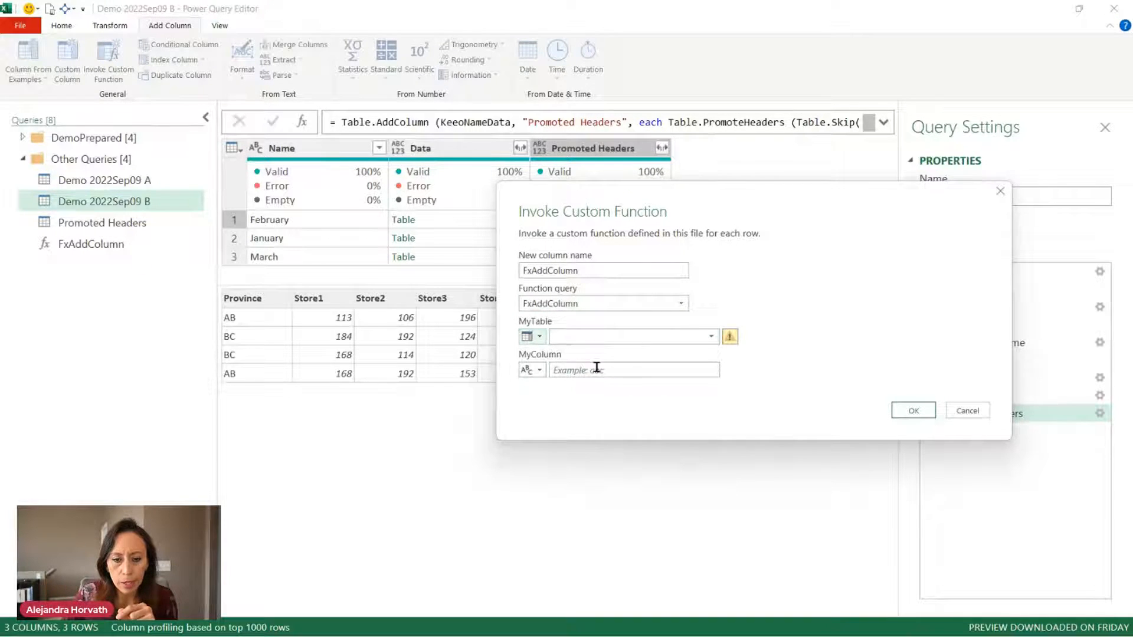
pyautogui.click(711, 338)
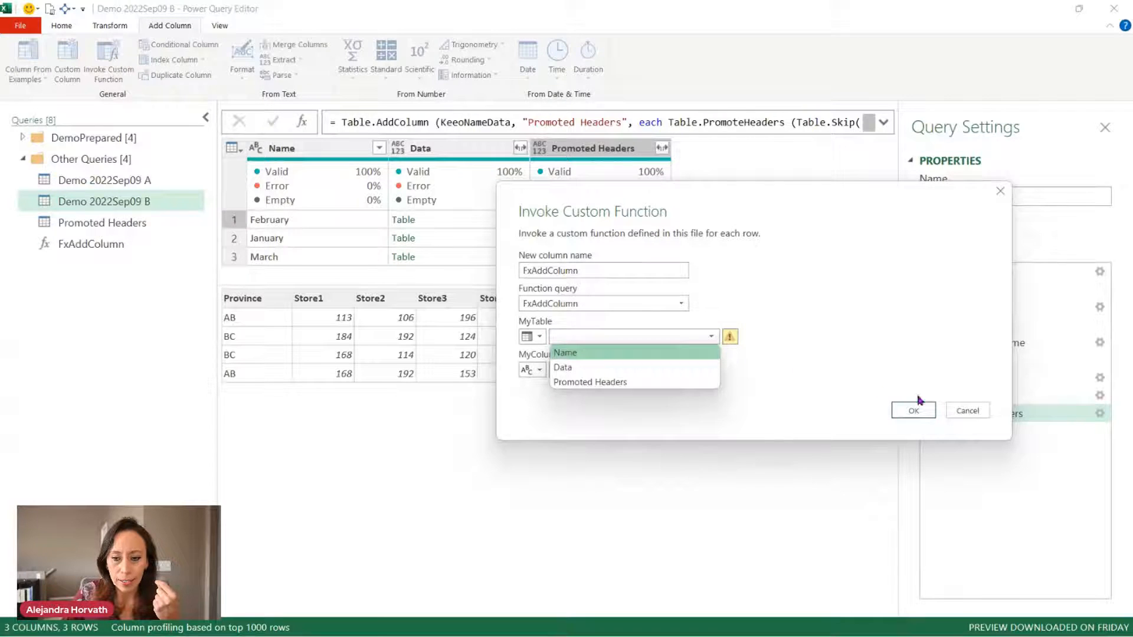
pyautogui.click(968, 410)
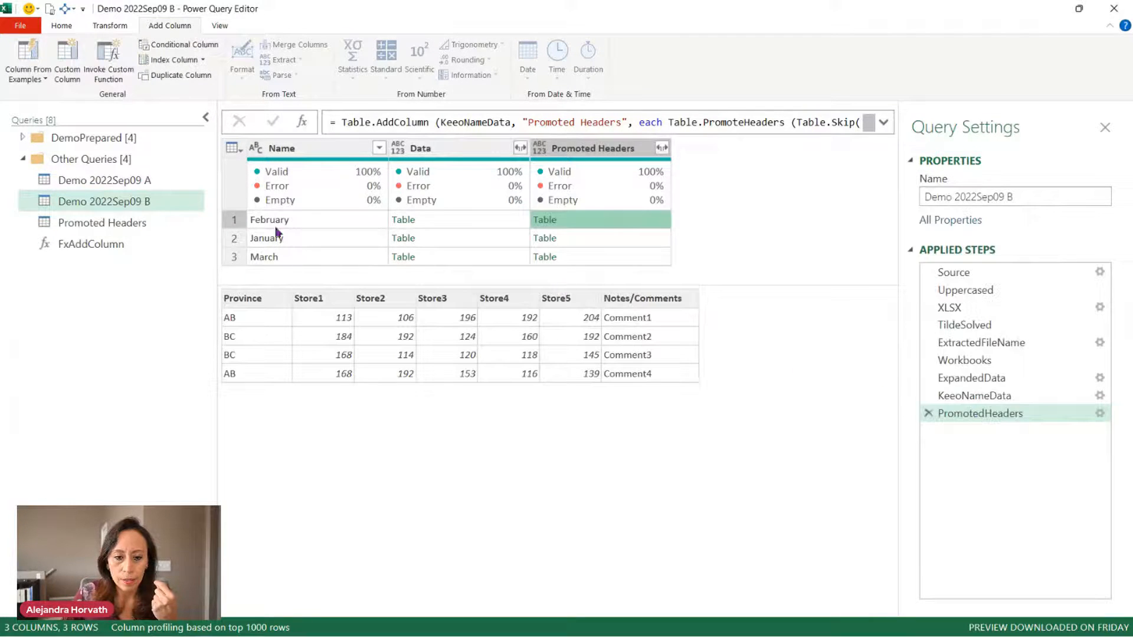
# Change FxAddColumn's MyTable parameter type to text.
pyautogui.click(130, 243)
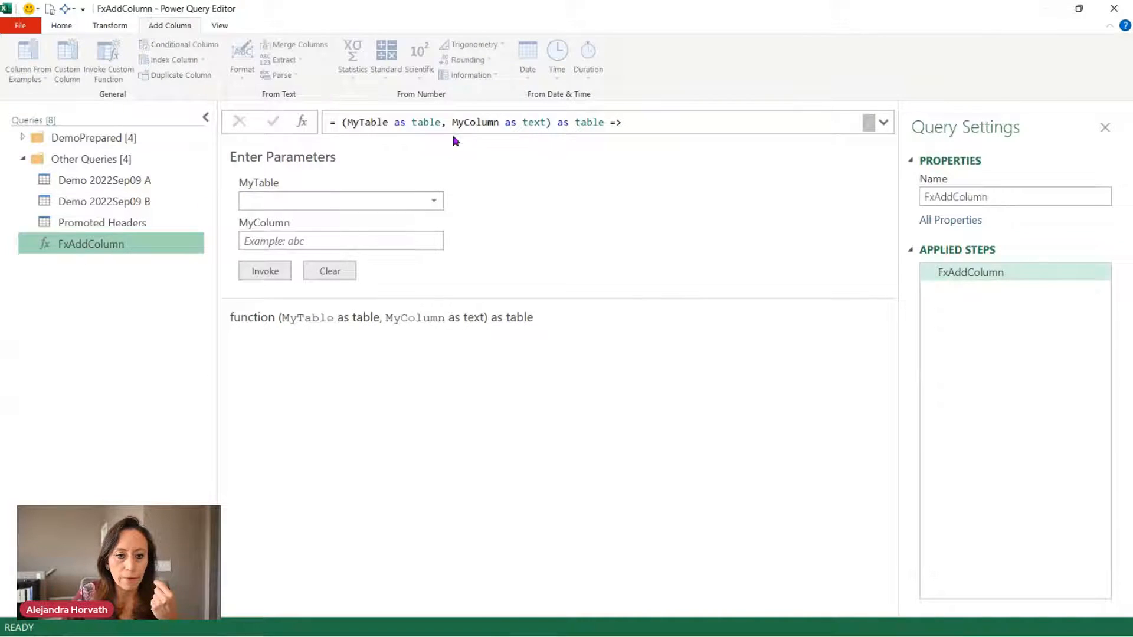
pyautogui.moveTo(412, 121); pyautogui.dragTo(444, 122)
pyautogui.write('text')
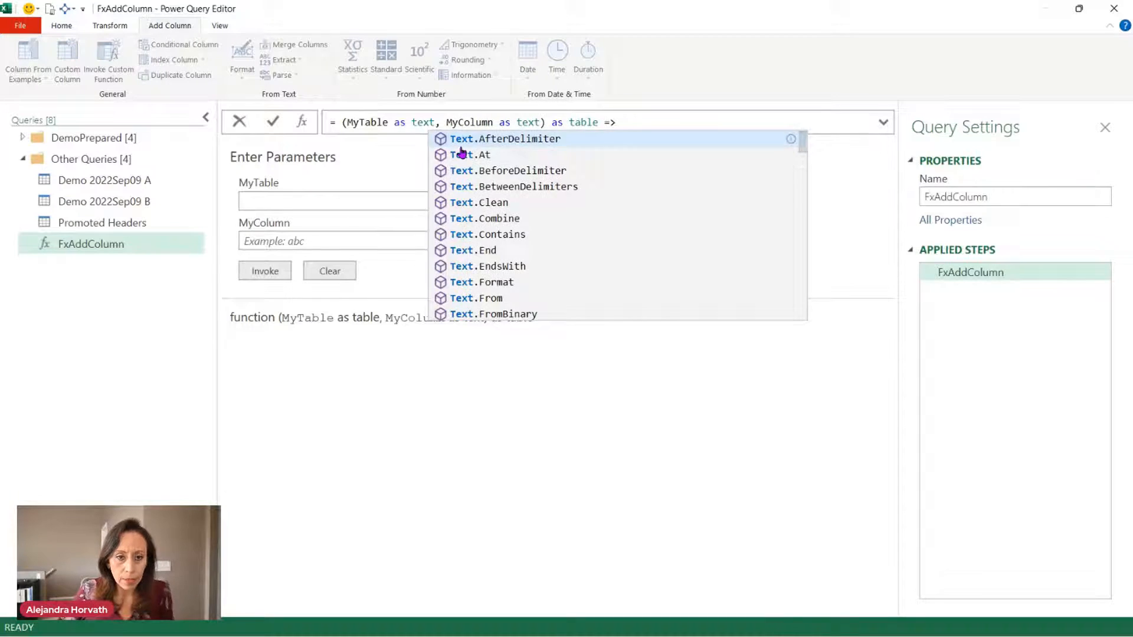
pyautogui.press('Tab')
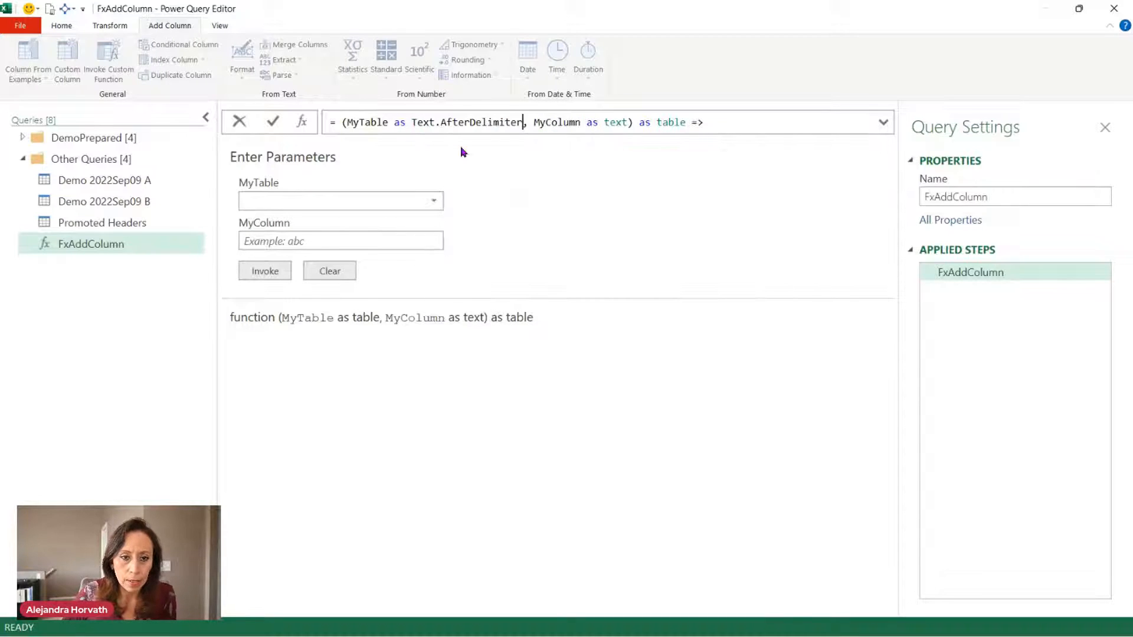
pyautogui.hotkey('ctrl', 'z')
pyautogui.press('Return')
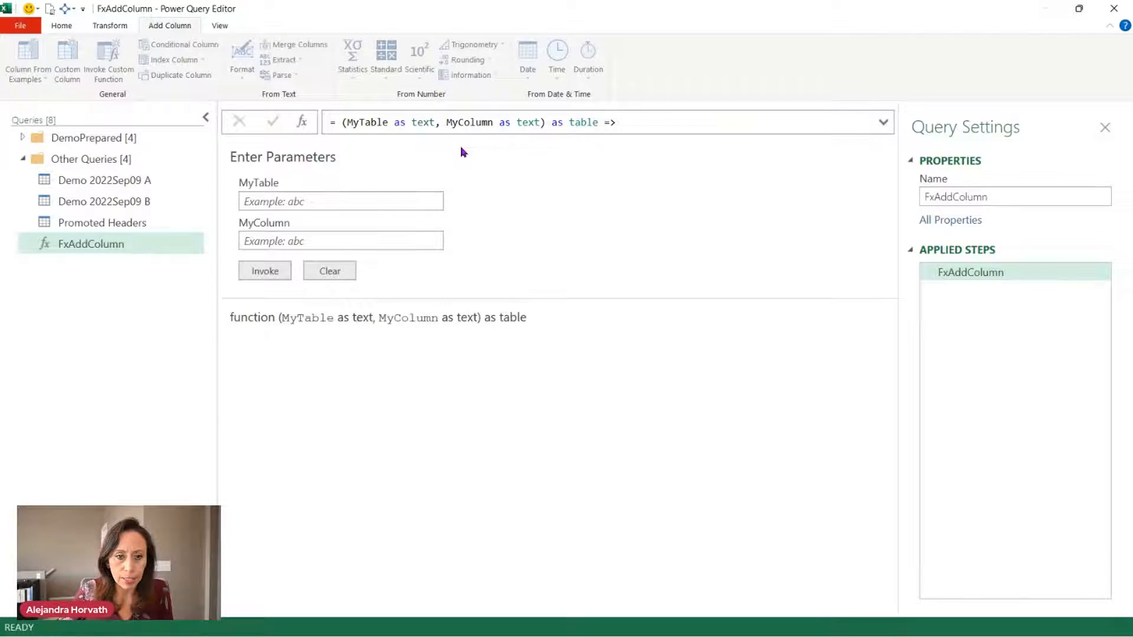
# Invoke FxAddColumn on Demo 2022Sep09 B with MyTable = Promoted Headers and MyColumn = Name.
pyautogui.click(126, 202)
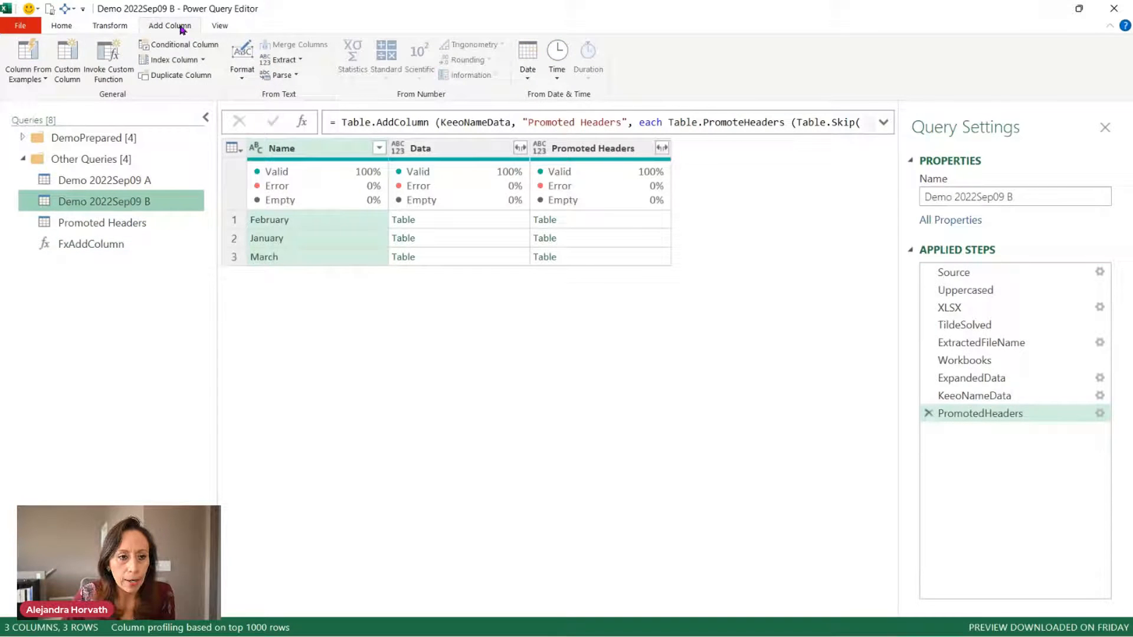
pyautogui.click(113, 62)
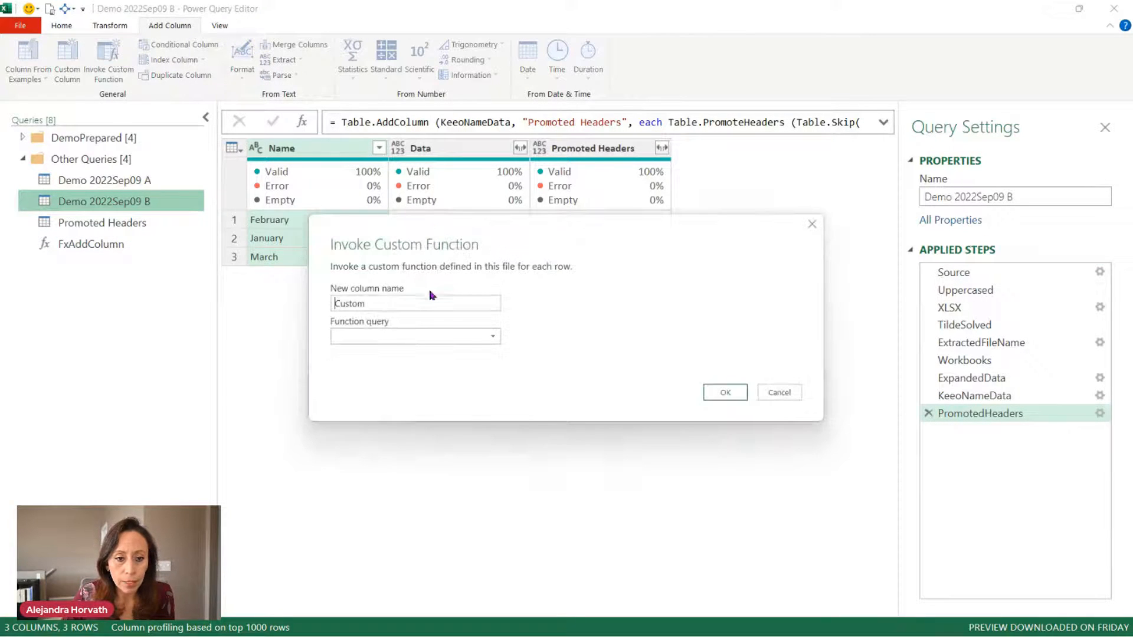
pyautogui.click(434, 336)
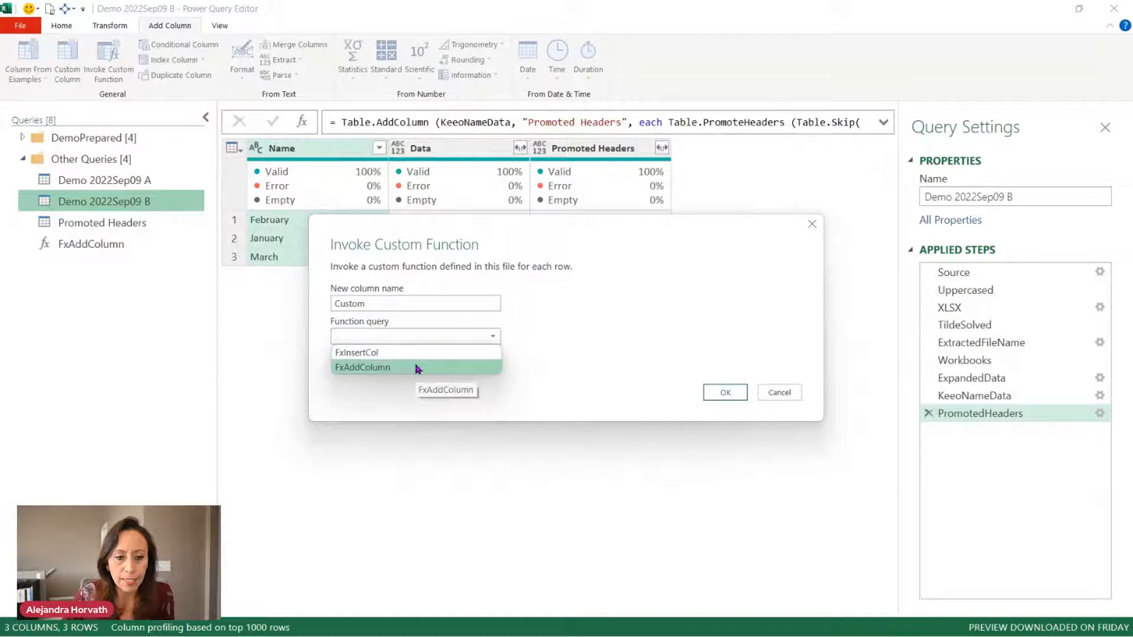
pyautogui.click(418, 366)
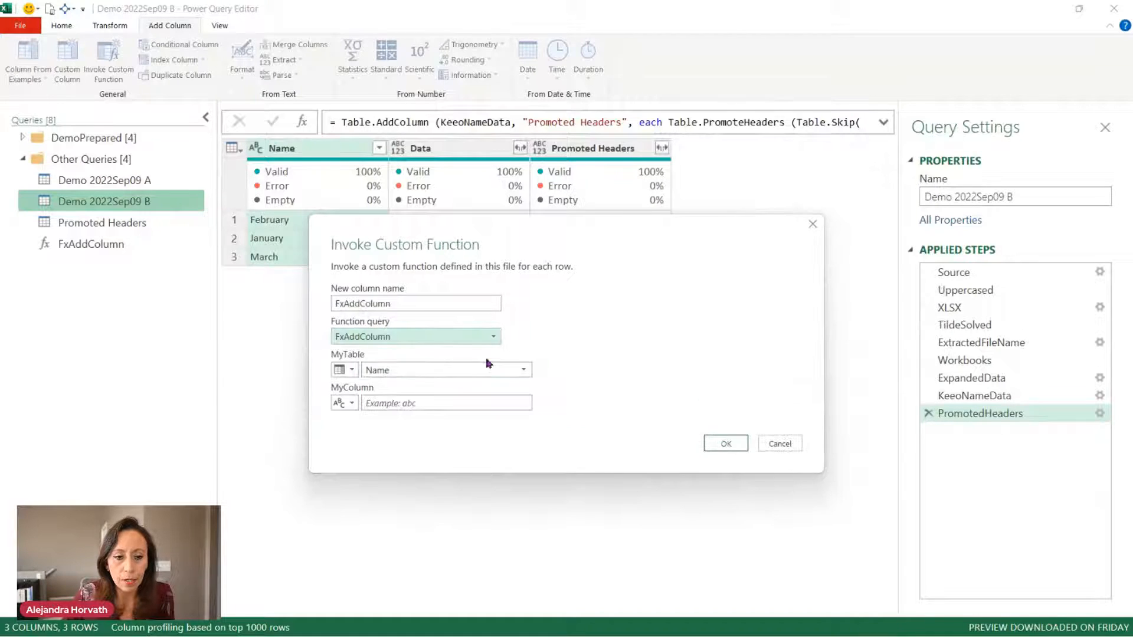
pyautogui.click(398, 369)
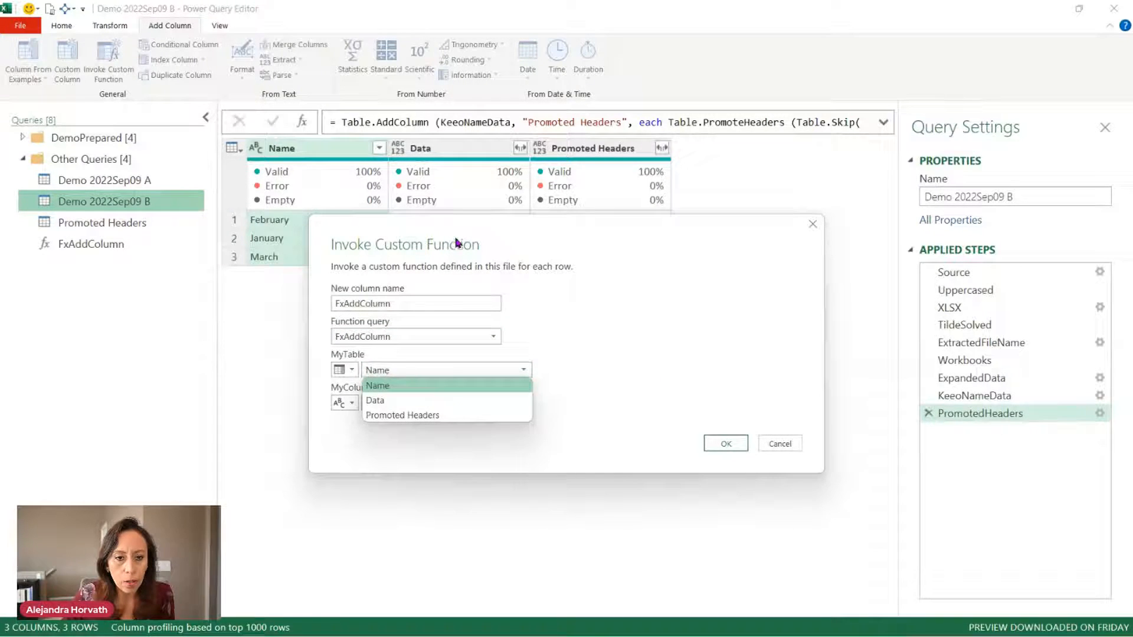
pyautogui.click(422, 417)
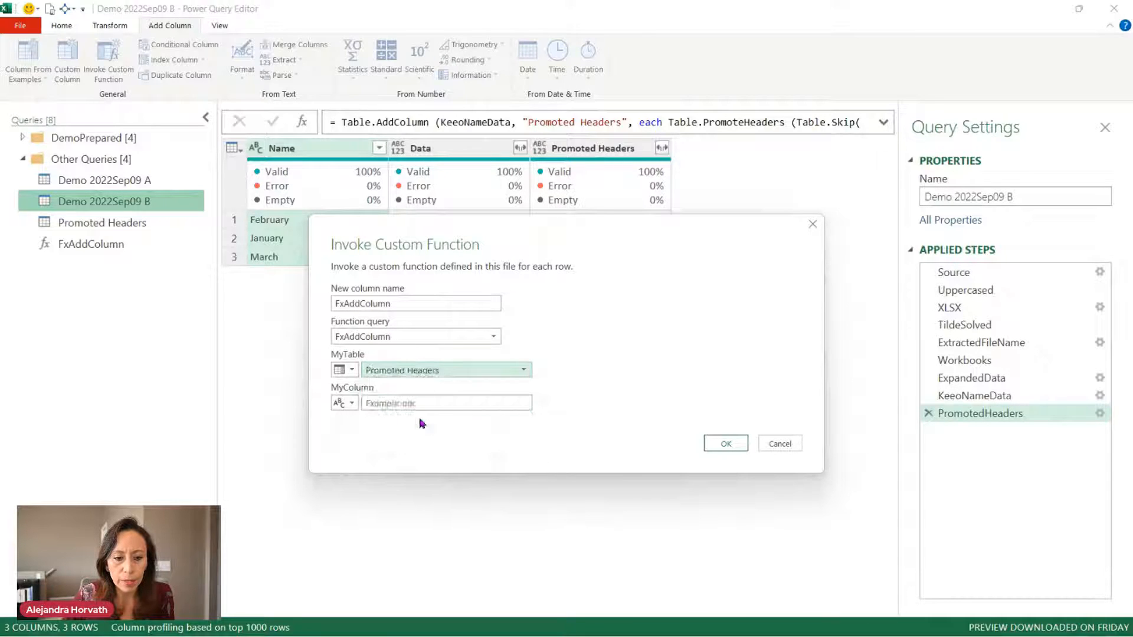
pyautogui.click(340, 403)
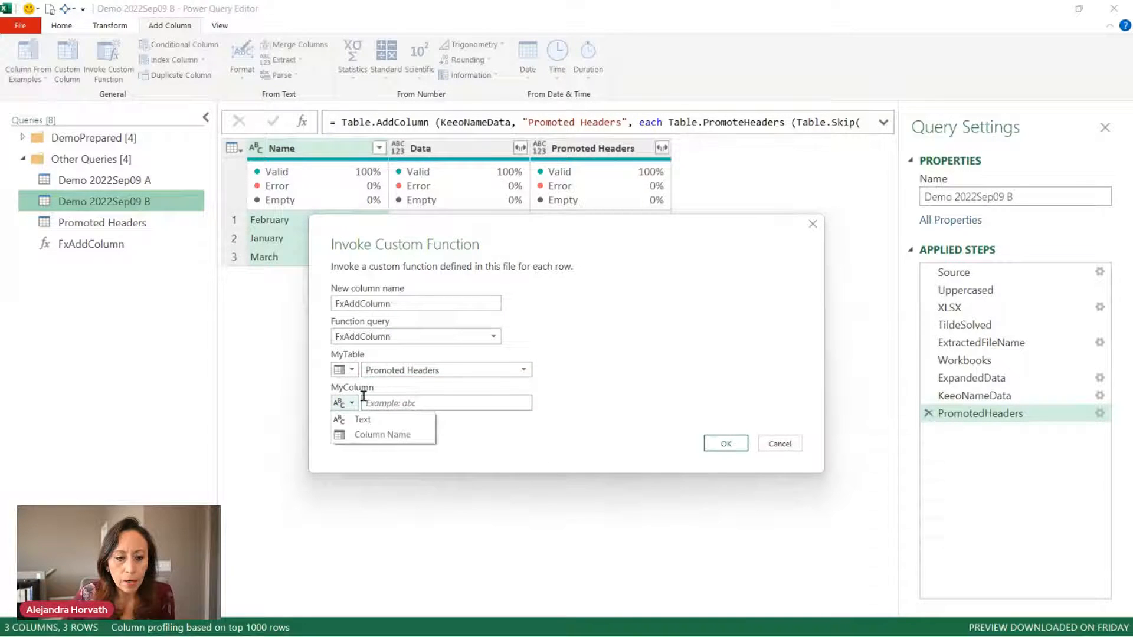
pyautogui.click(366, 435)
pyautogui.moveTo(442, 225); pyautogui.dragTo(407, 288)
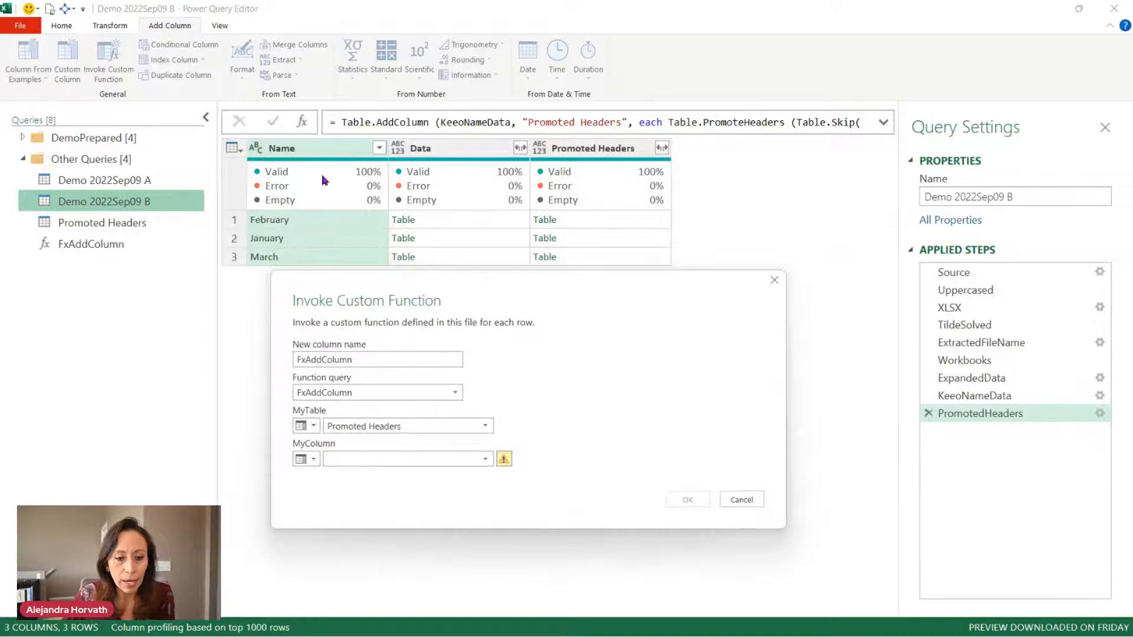
pyautogui.click(479, 461)
pyautogui.click(481, 472)
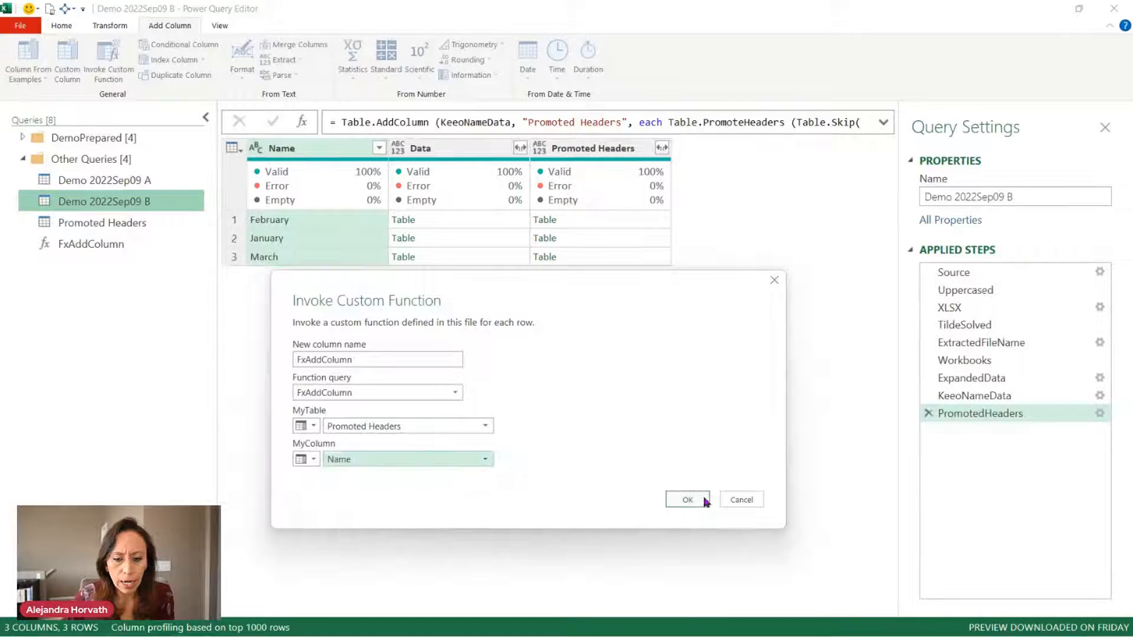
pyautogui.click(686, 499)
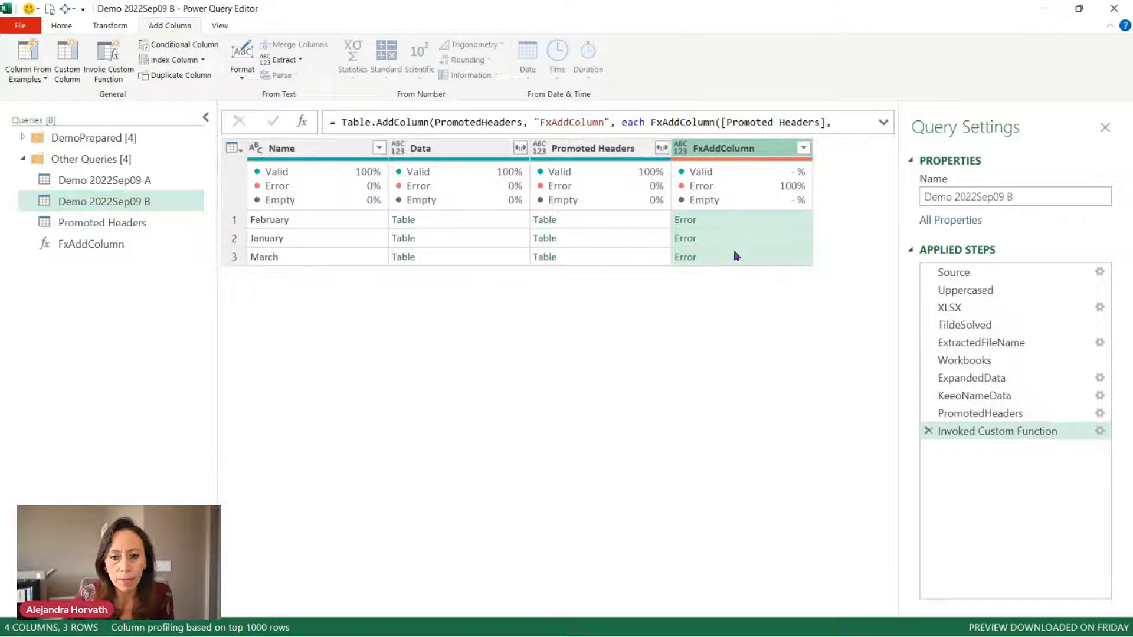
# Inspect the first row's error, then delete the table return type from FxAddColumn's signature.
pyautogui.click(772, 220)
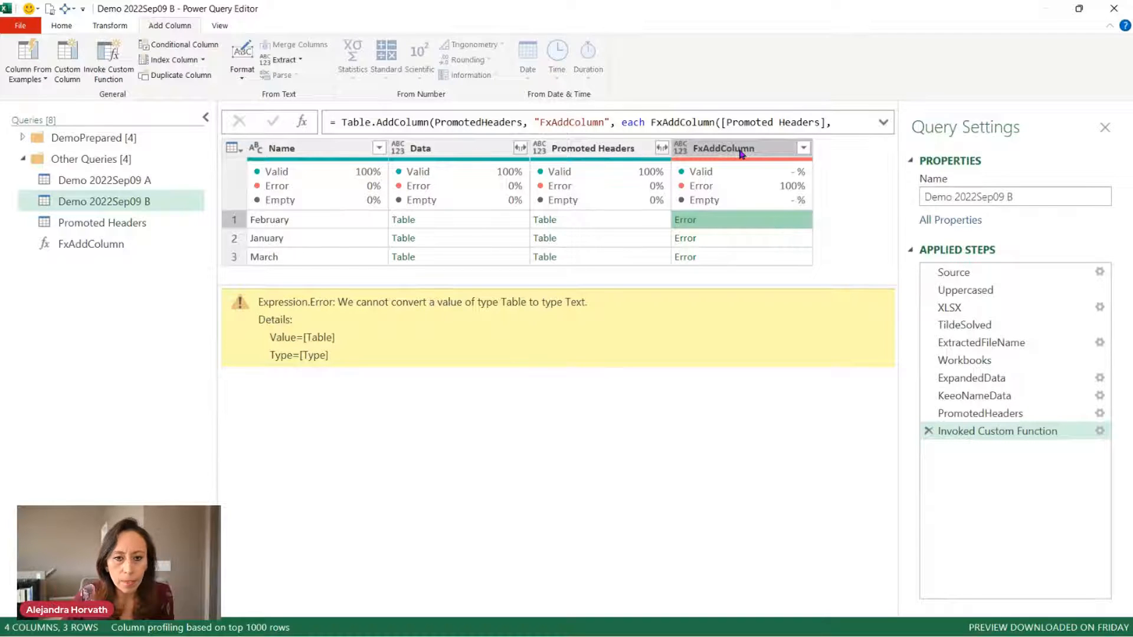
pyautogui.click(90, 243)
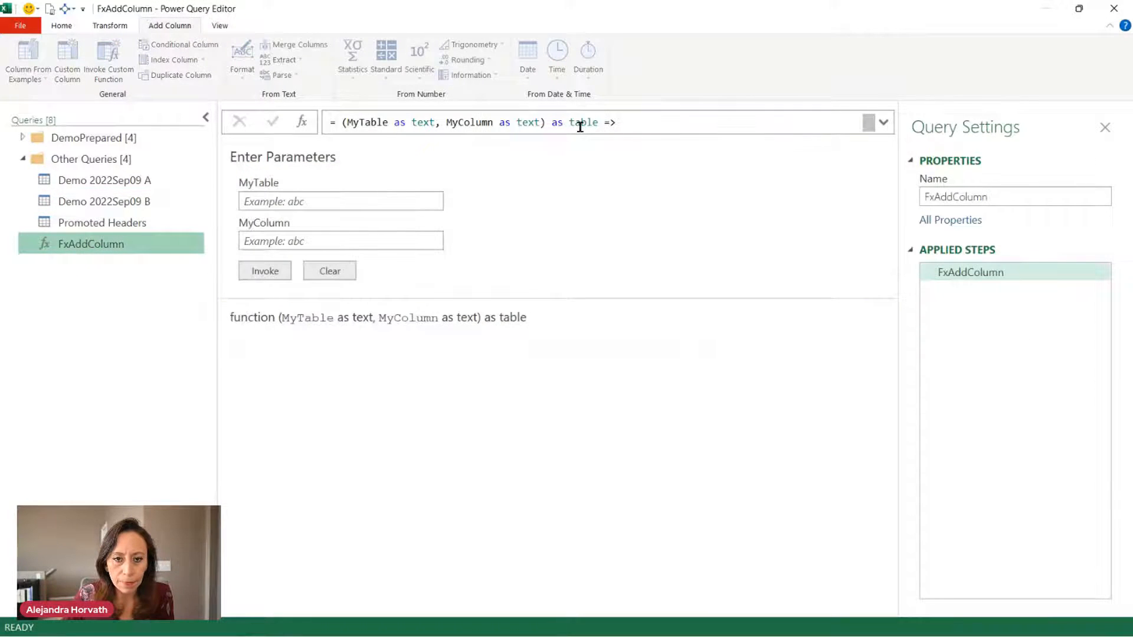
pyautogui.doubleClick(525, 122)
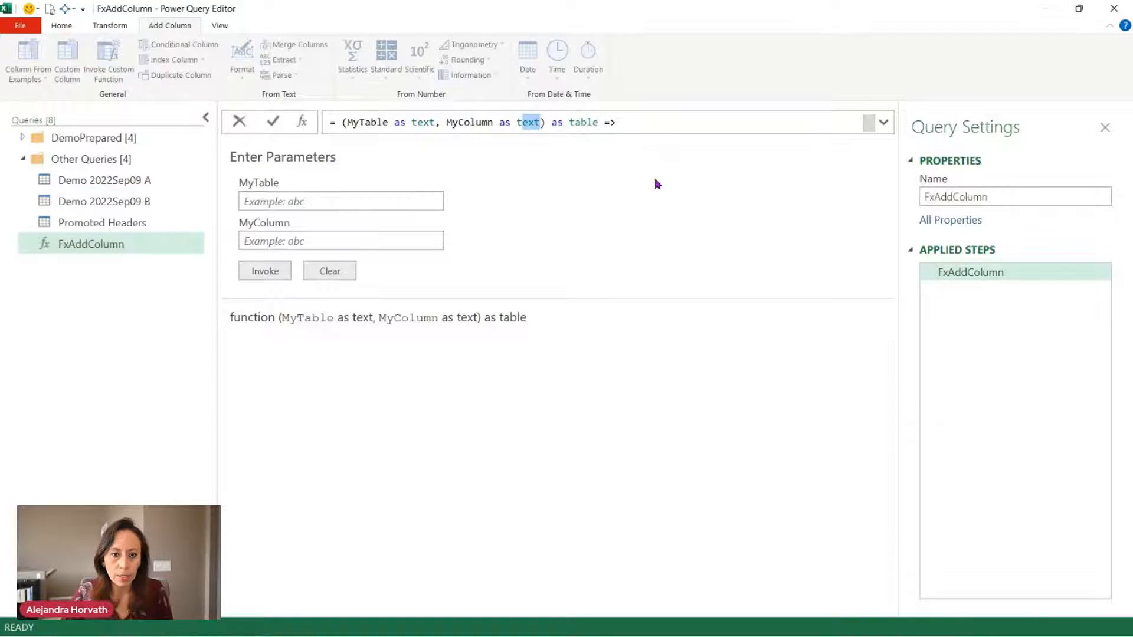
pyautogui.click(569, 122)
pyautogui.moveTo(545, 122); pyautogui.dragTo(597, 122)
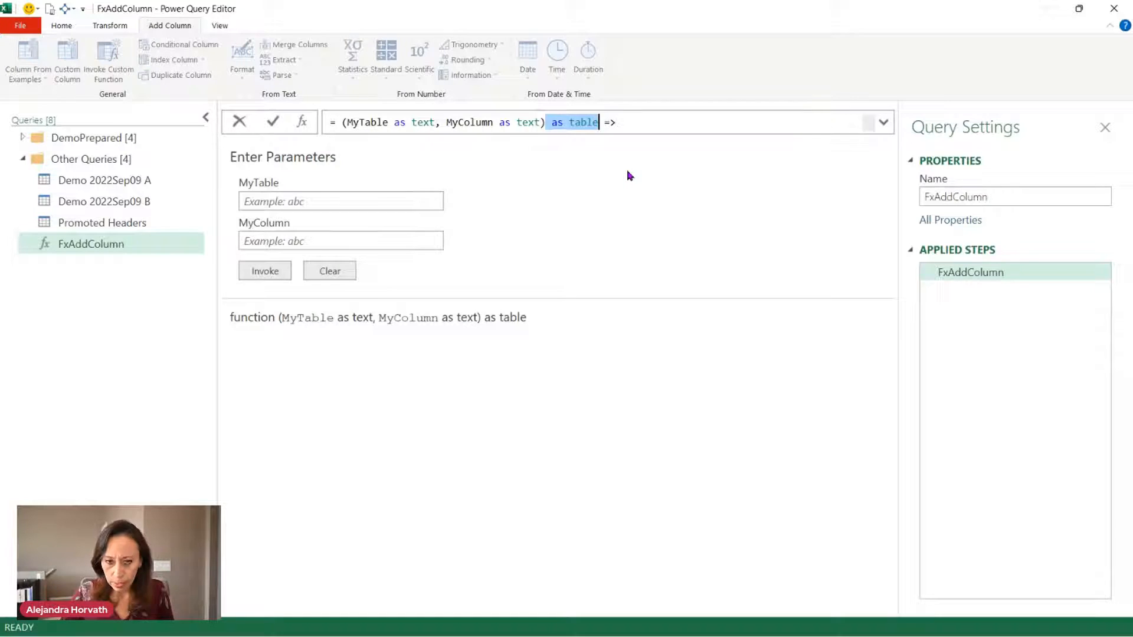
pyautogui.press('Delete')
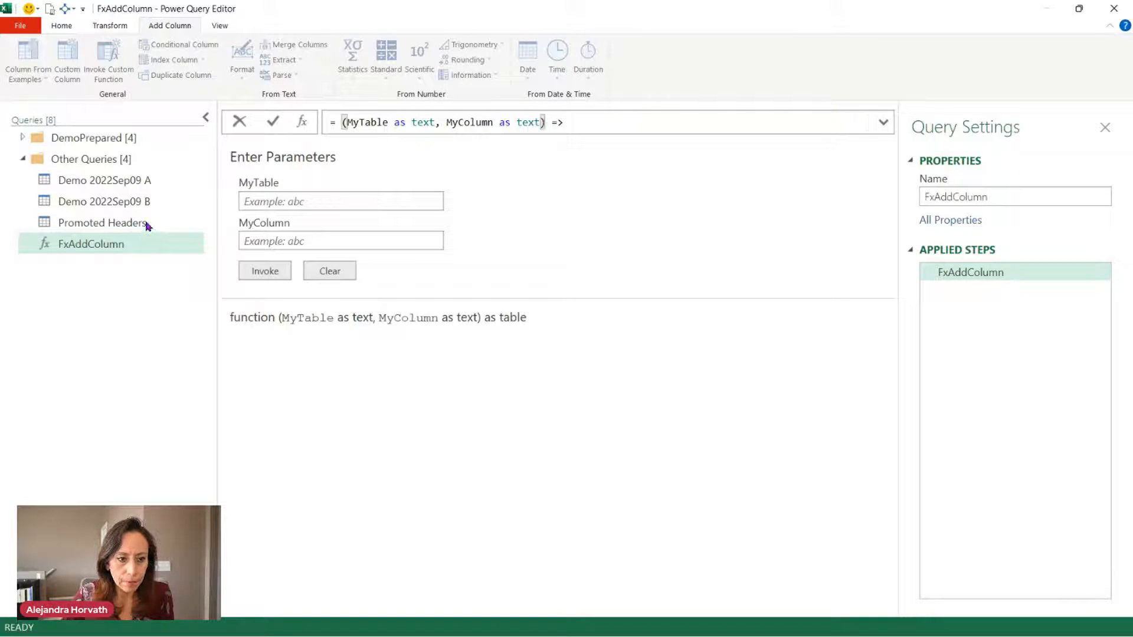
# Recheck Demo 2022Sep09 B's row 1 error details and expand the DemoPrepared folder.
pyautogui.click(136, 203)
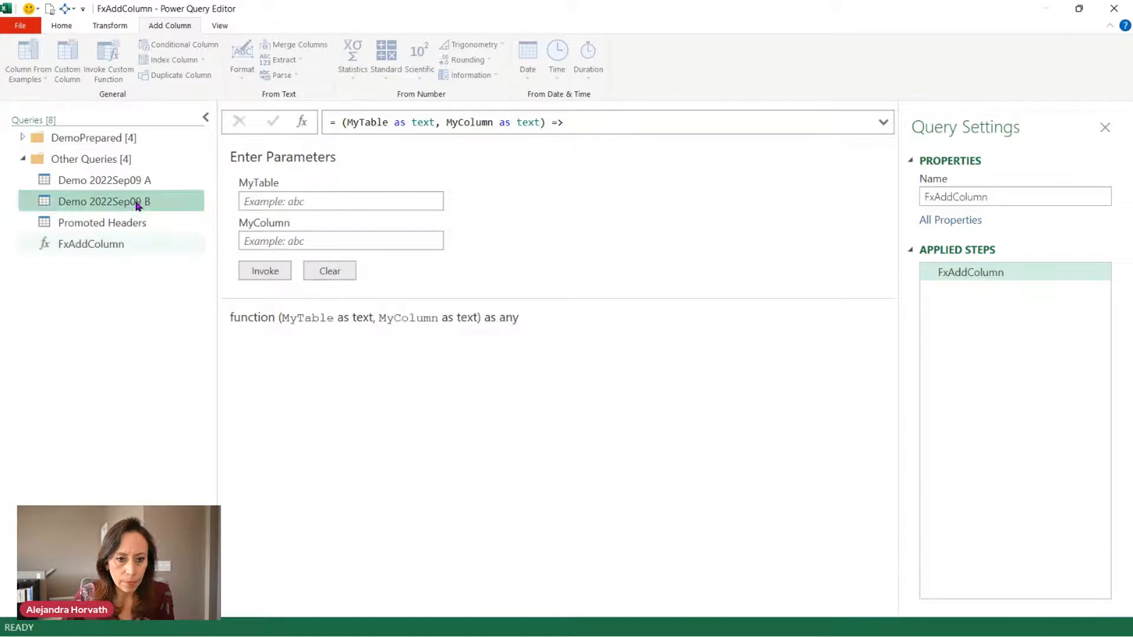
pyautogui.click(126, 243)
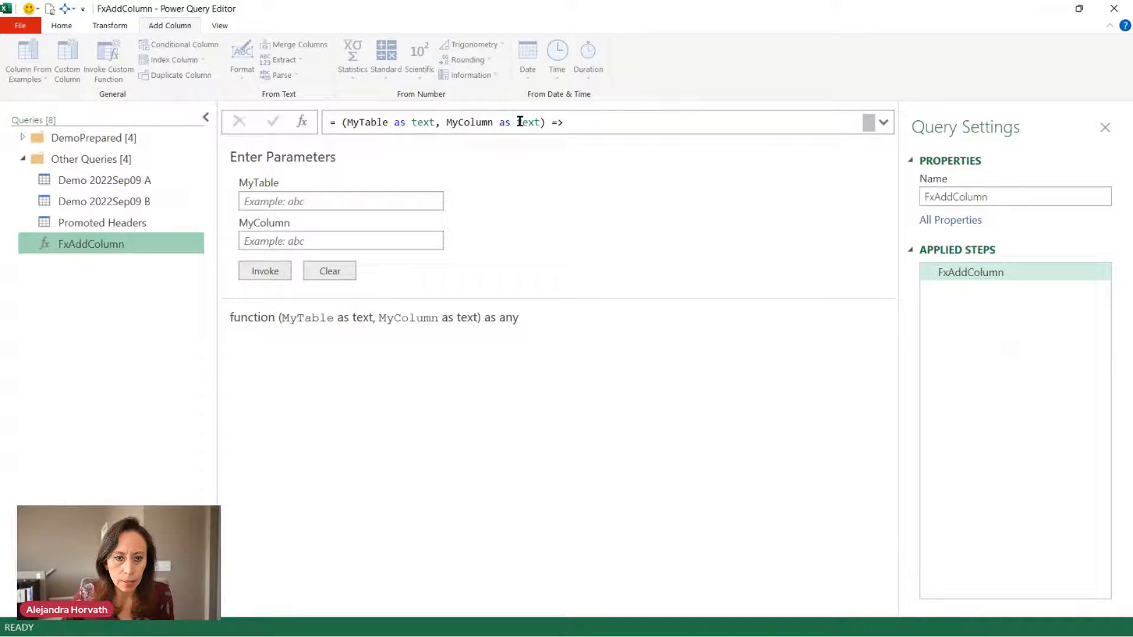
pyautogui.click(128, 222)
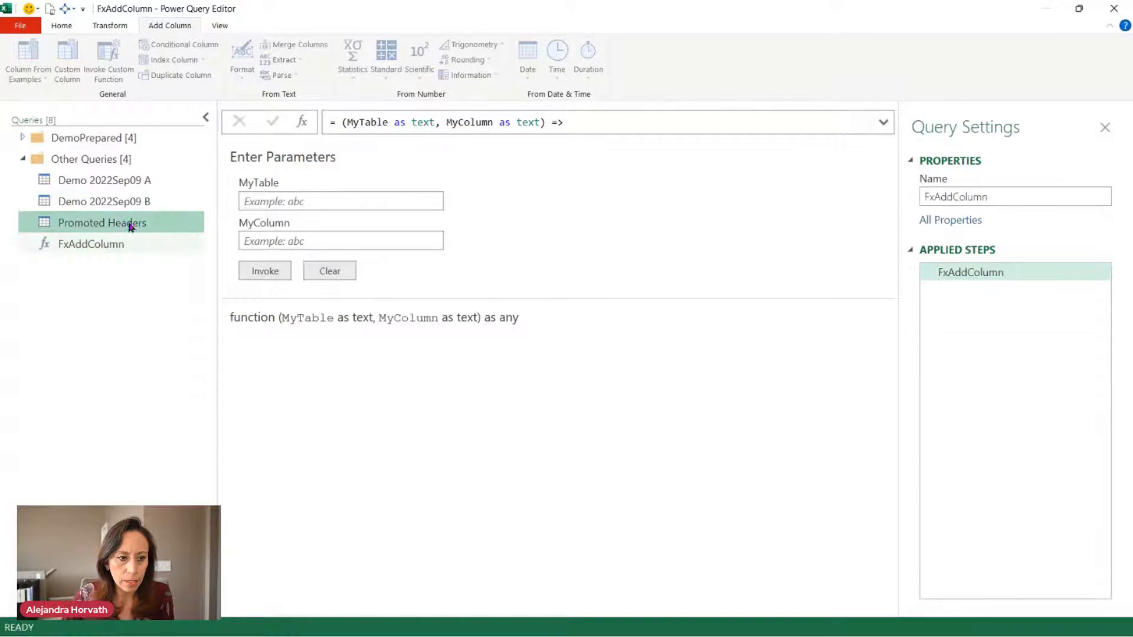
pyautogui.click(148, 201)
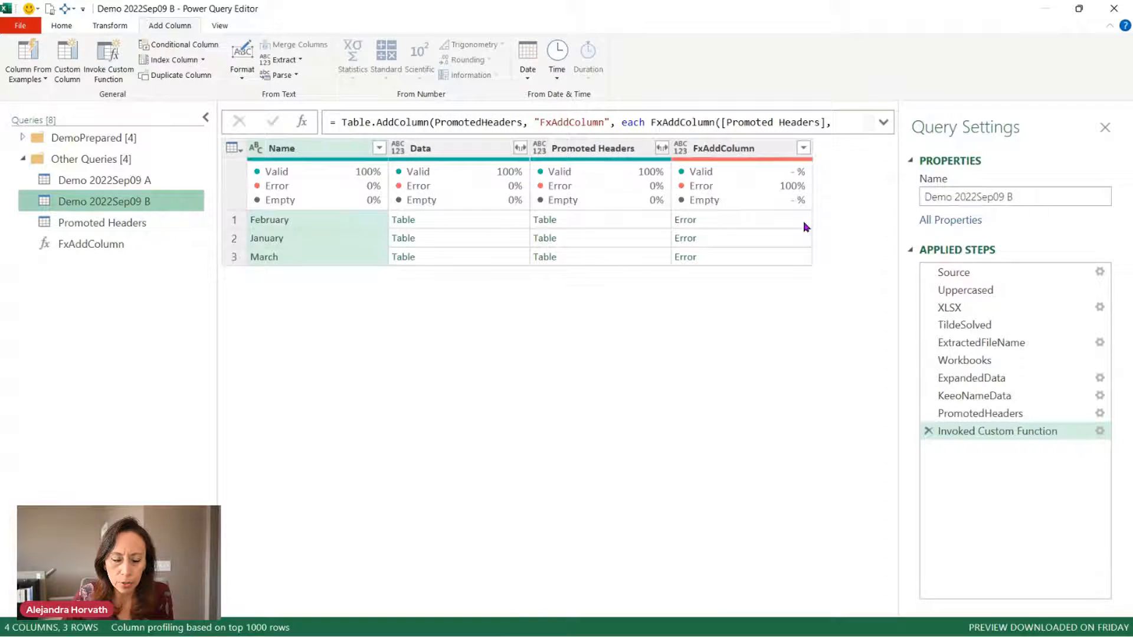
pyautogui.click(799, 224)
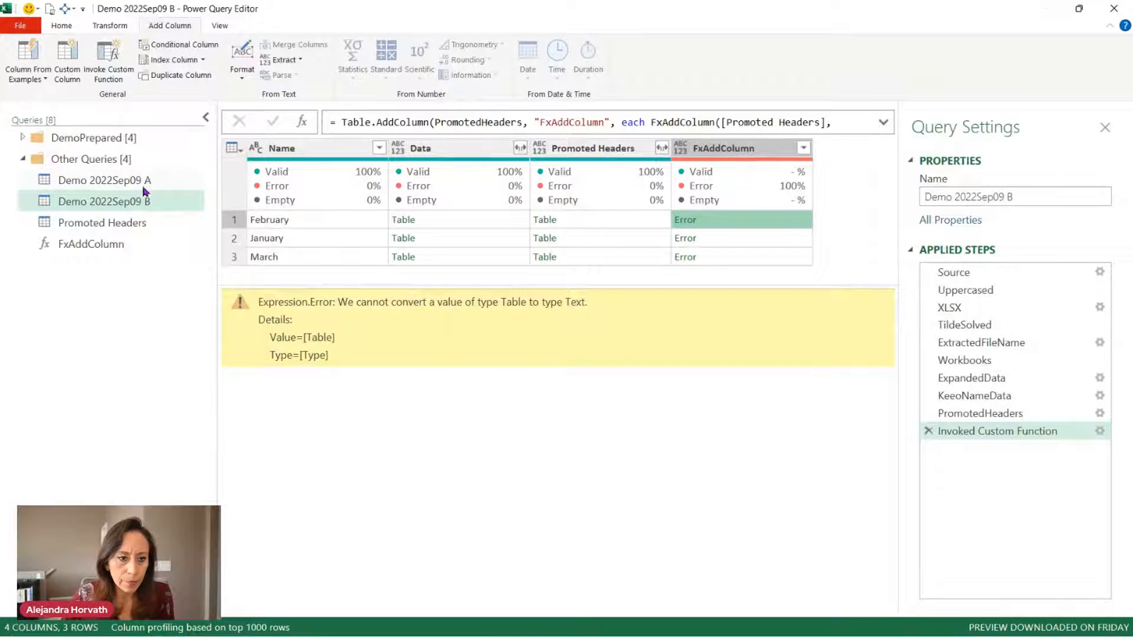
pyautogui.click(23, 137)
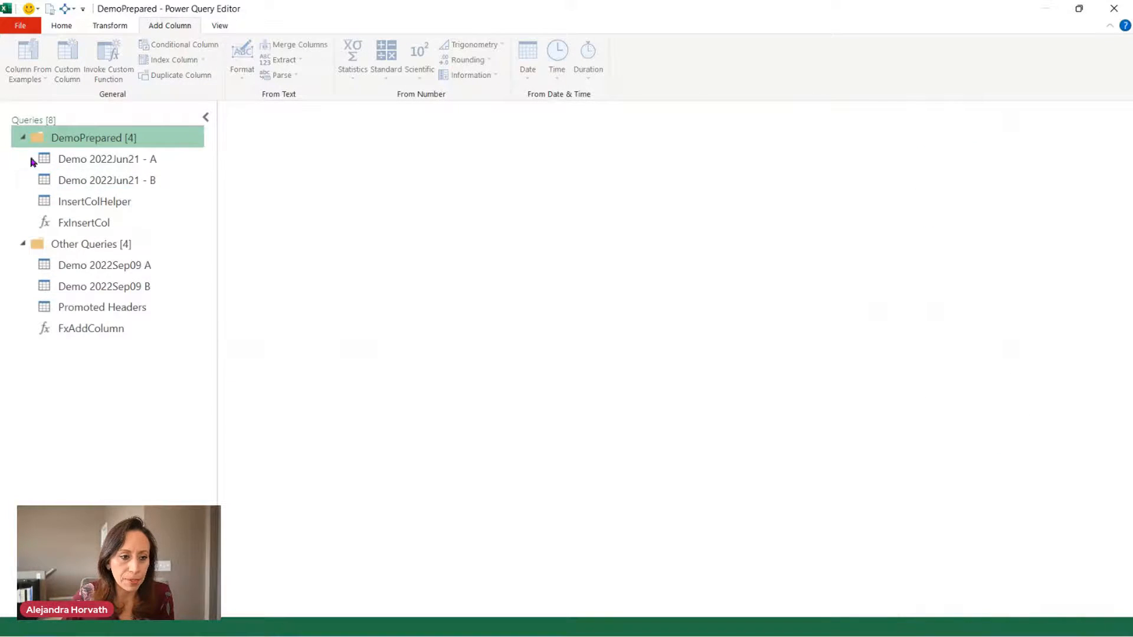
# Review the Demo 2022Jun21 - B example's FxInsertCol, InvokedFx step and InsertColHelper, then return to Demo 2022Sep09 B.
pyautogui.click(150, 180)
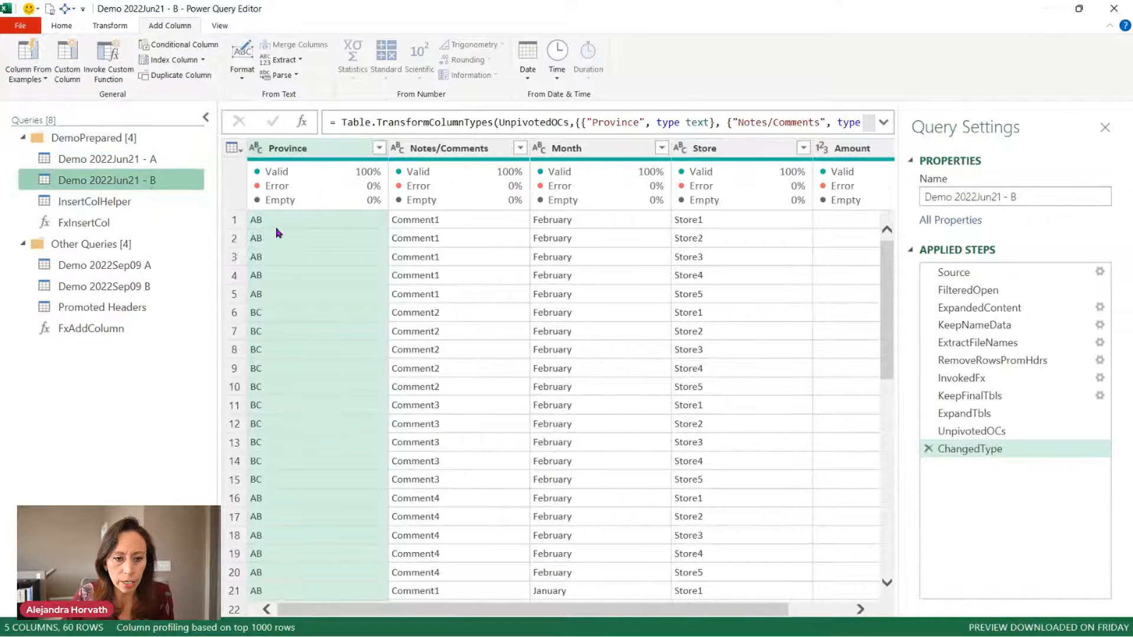
pyautogui.click(94, 222)
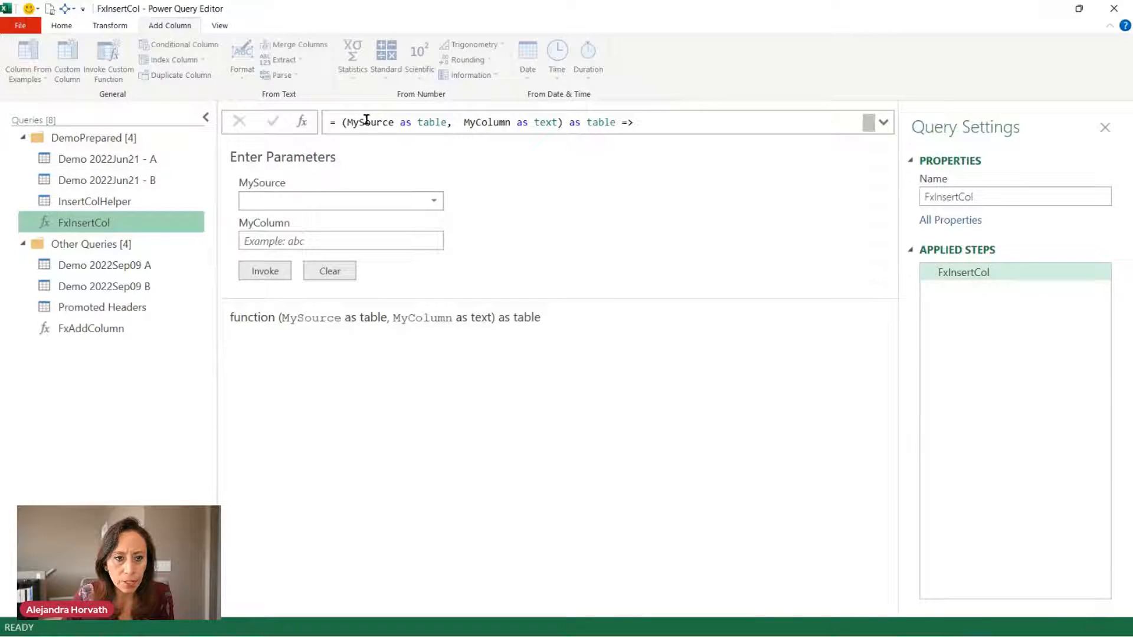
pyautogui.click(435, 200)
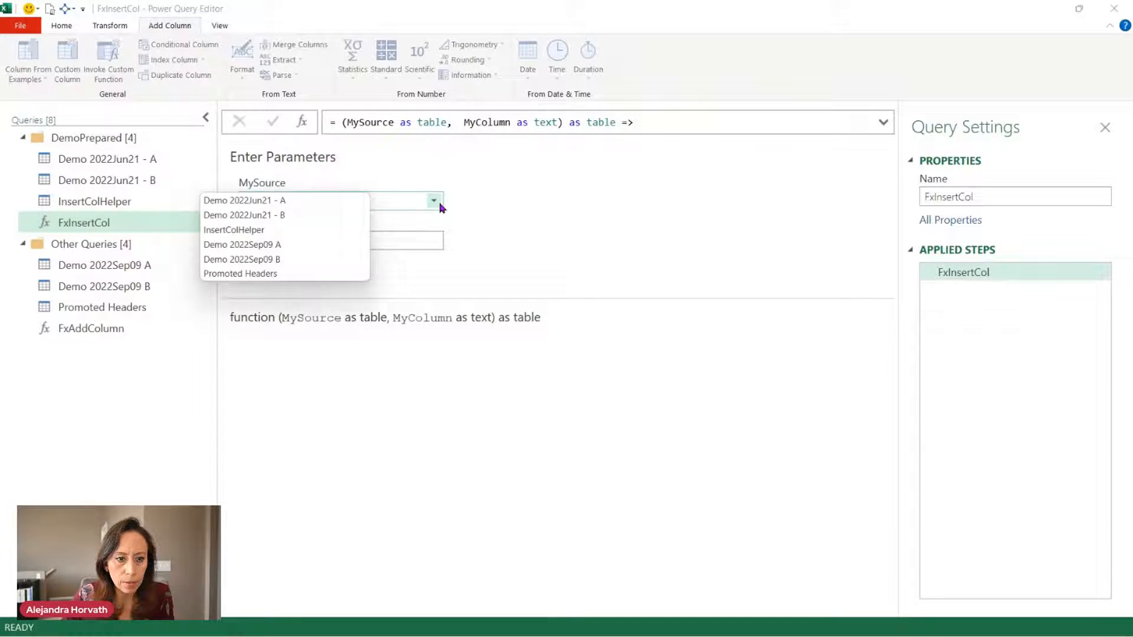
pyautogui.click(503, 185)
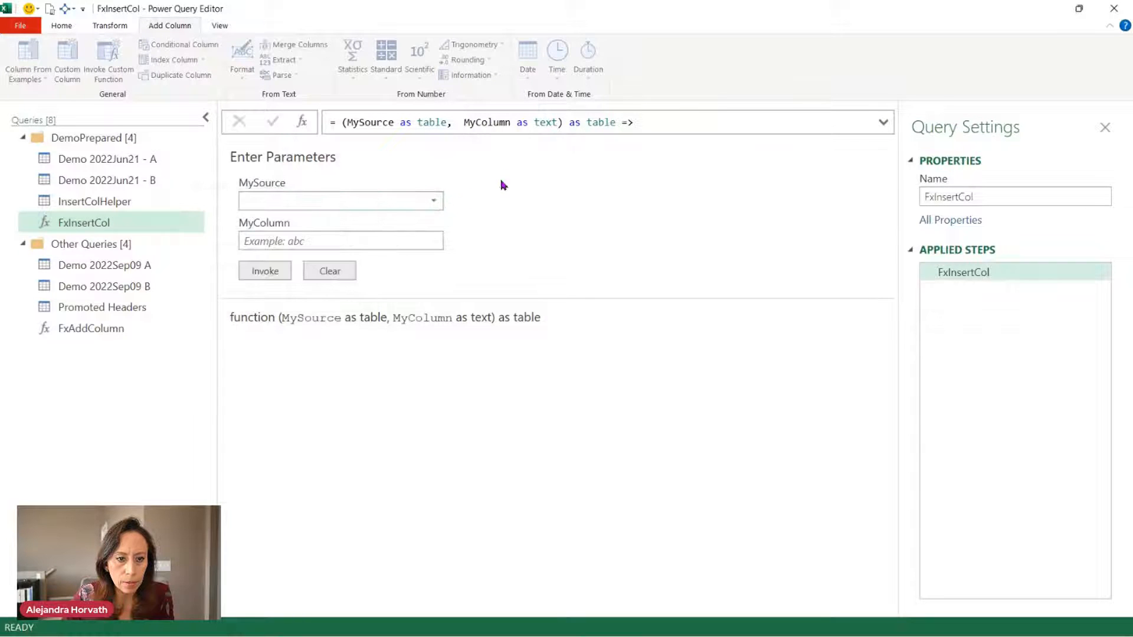
pyautogui.click(112, 180)
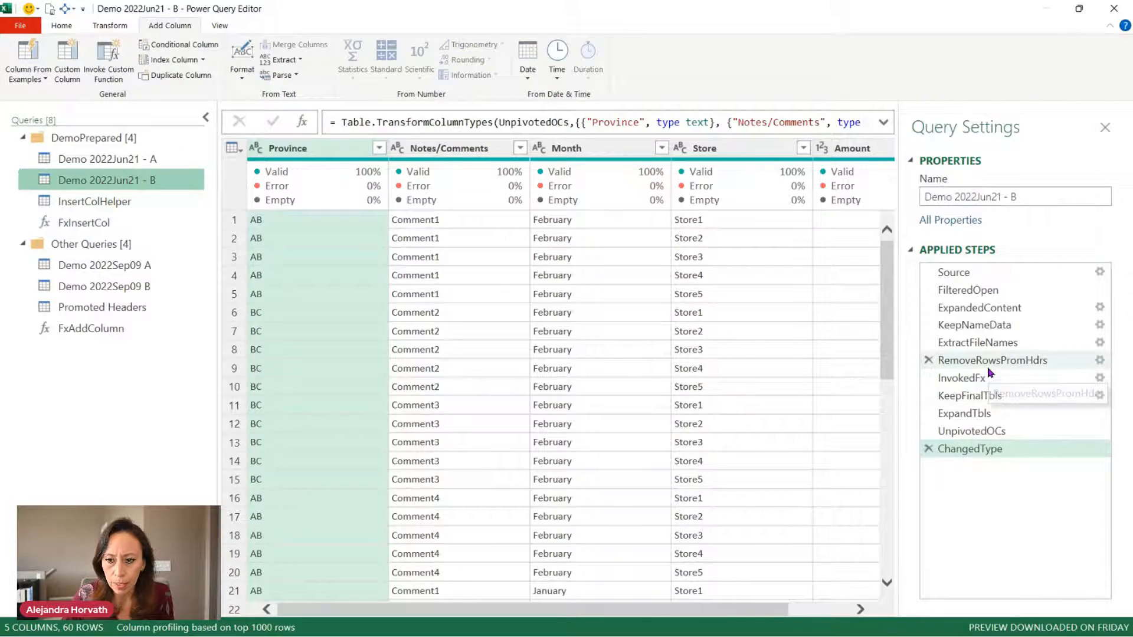
pyautogui.click(990, 378)
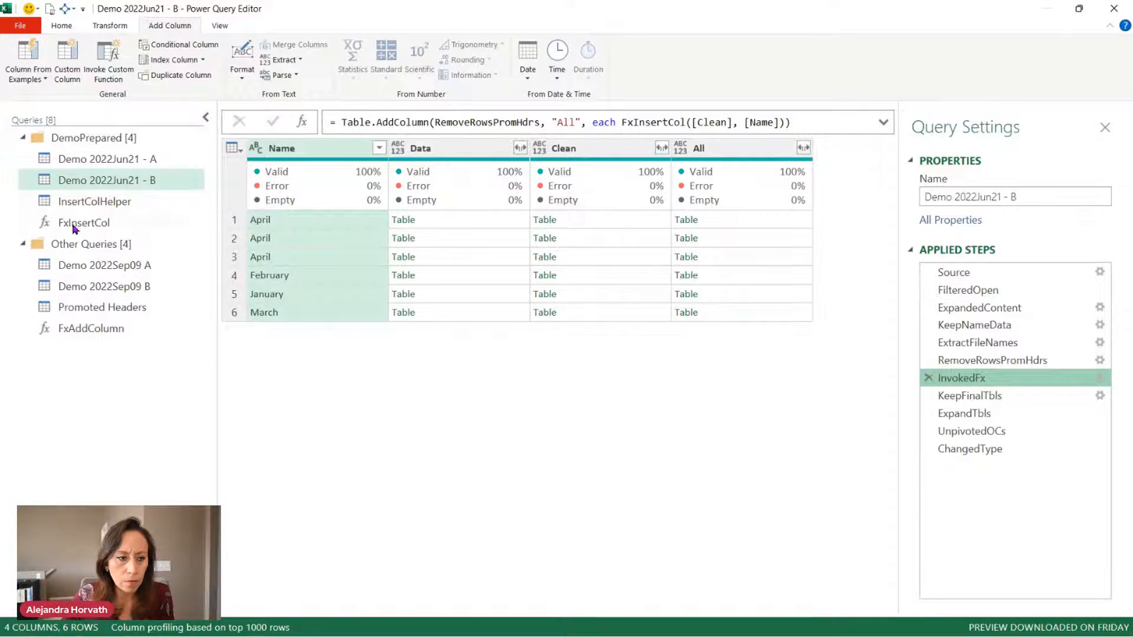
pyautogui.click(86, 203)
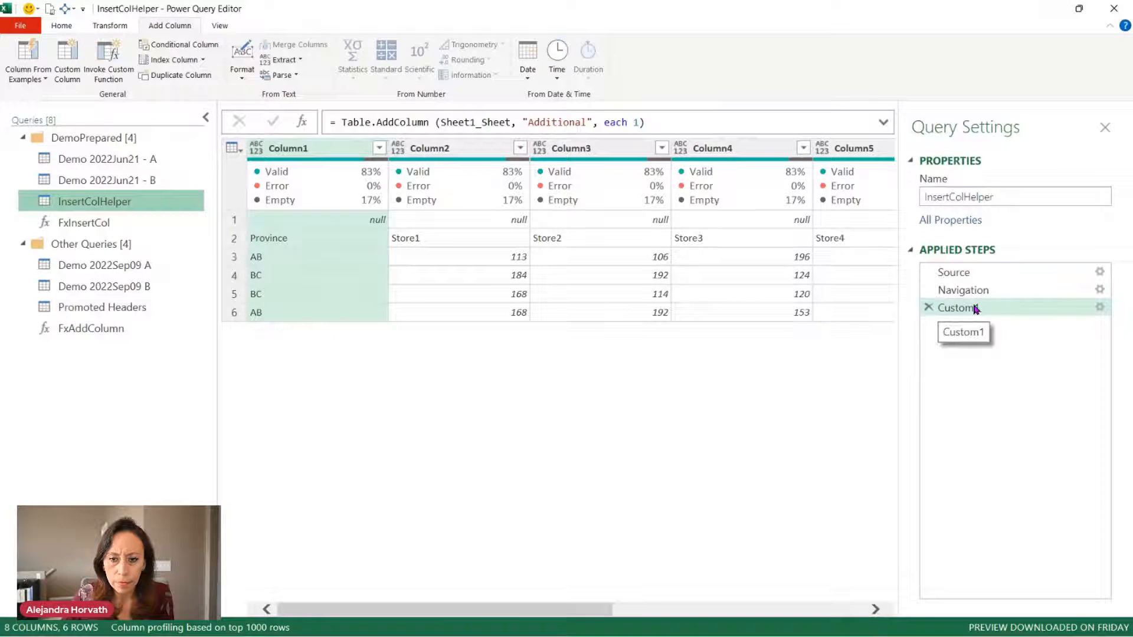
pyautogui.click(124, 288)
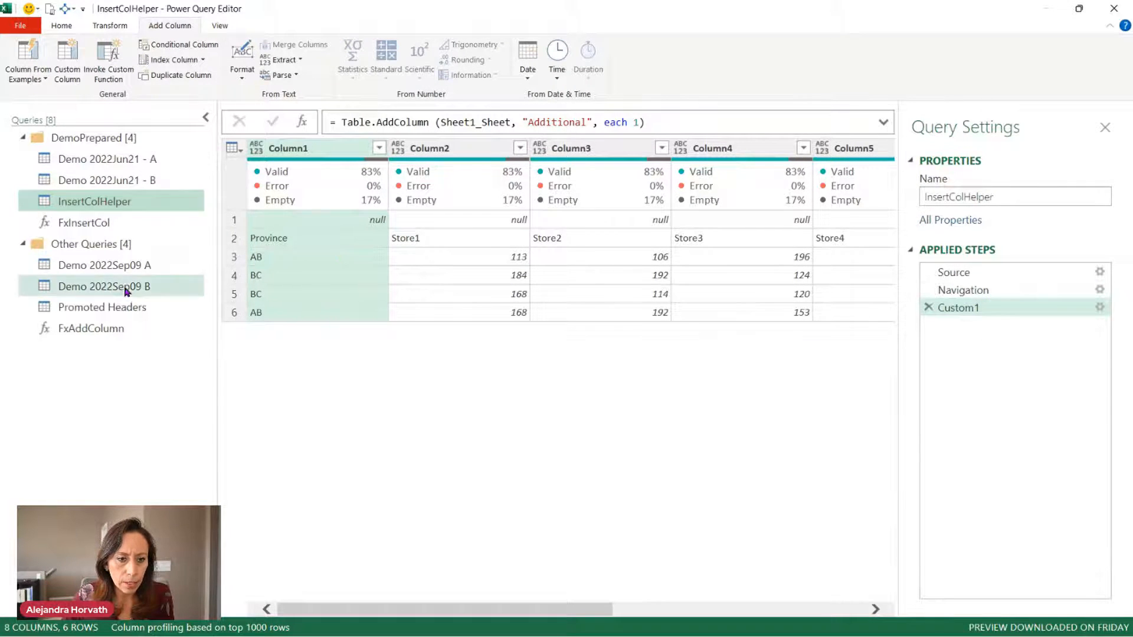
# In FxAddColumn's formula bar, change 'MyTable as text' to 'MyTable as table'.
pyautogui.click(885, 124)
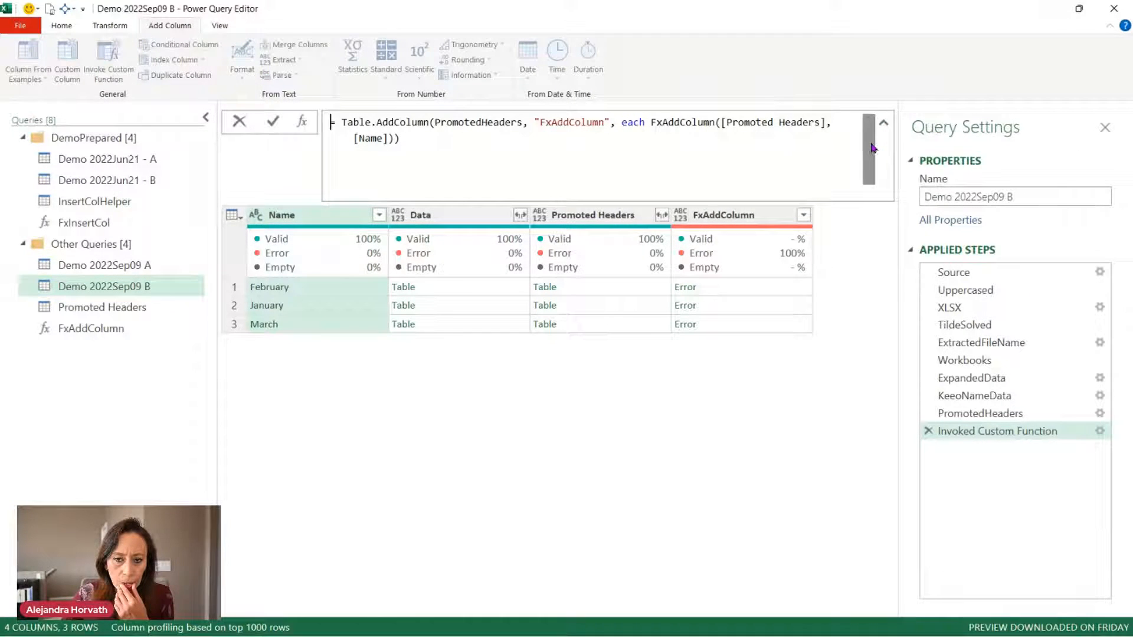
pyautogui.click(110, 331)
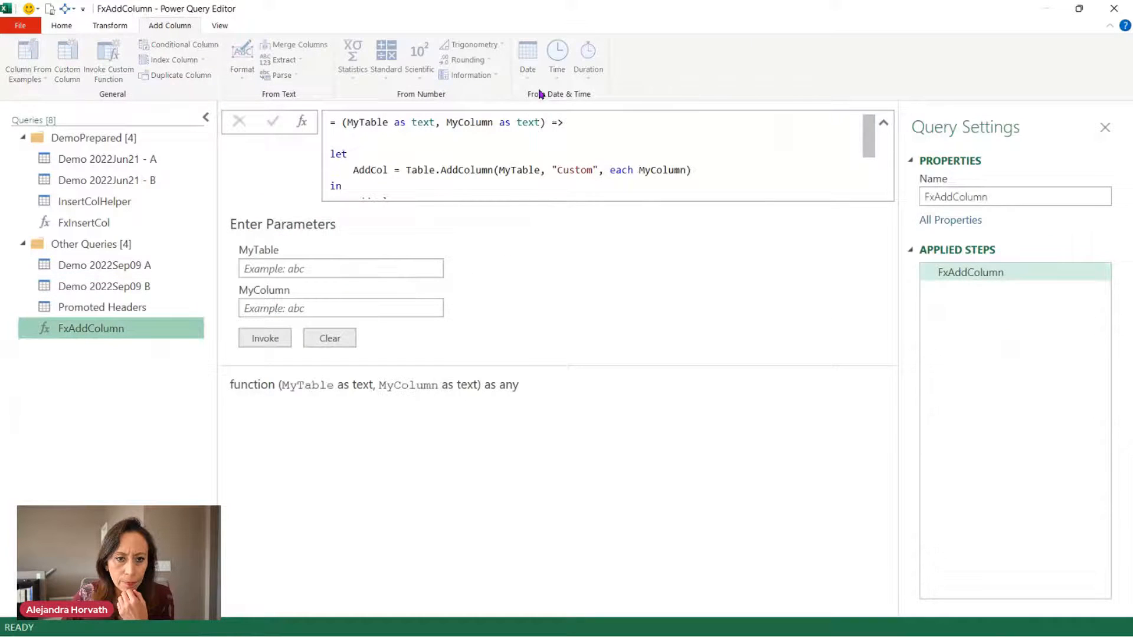
pyautogui.moveTo(411, 123); pyautogui.dragTo(436, 123)
pyautogui.write('Table')
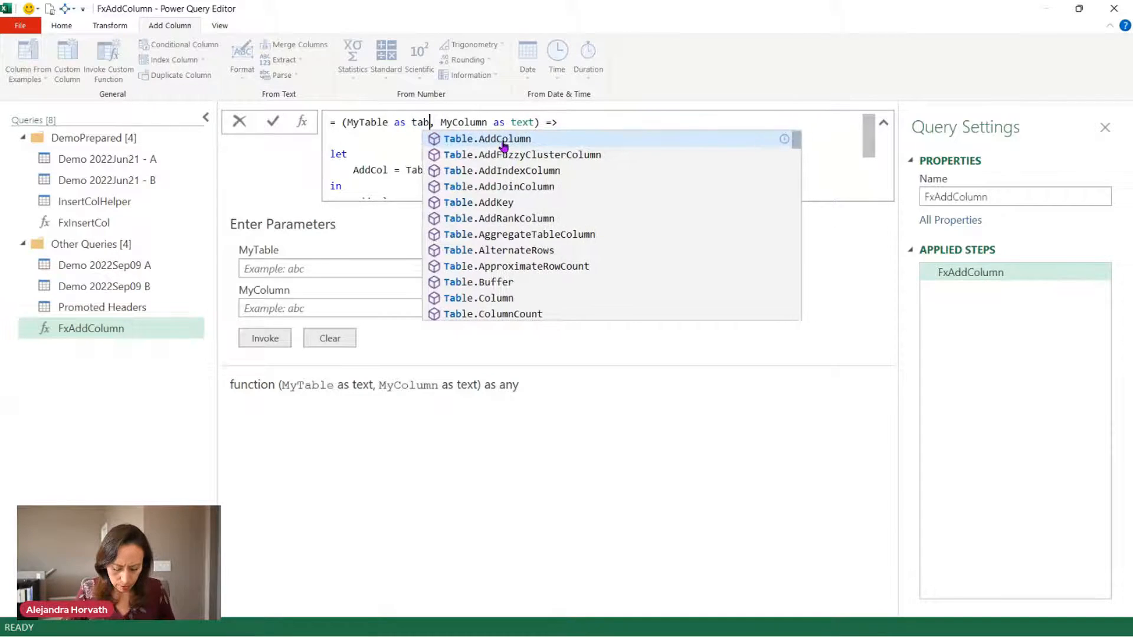
pyautogui.press('Tab')
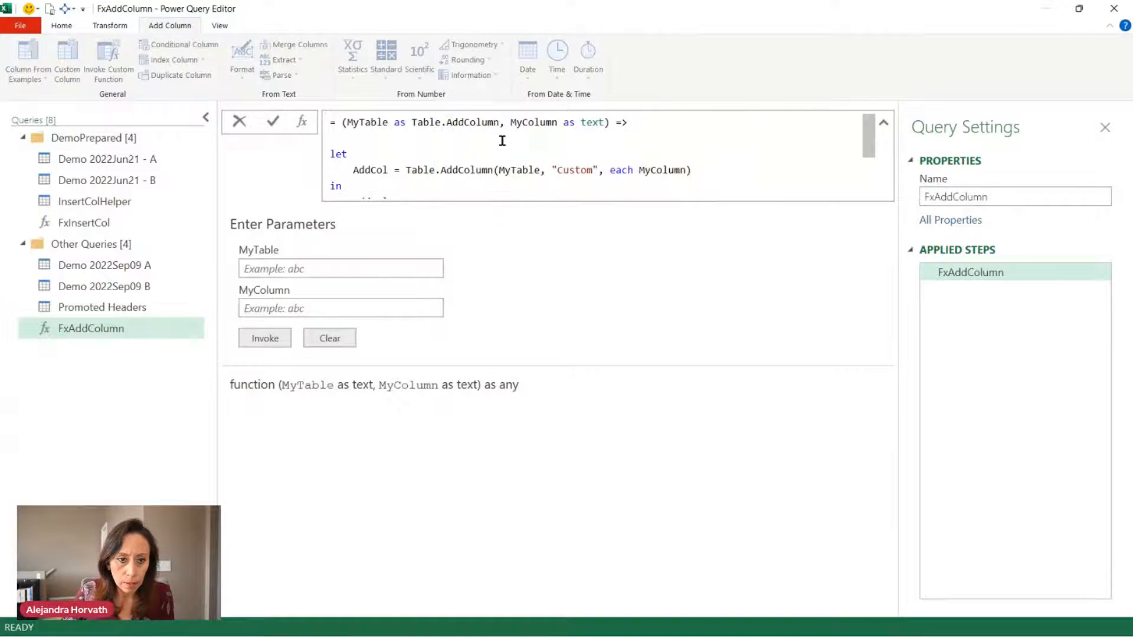
pyautogui.hotkey('ctrl', 'BackSpace')
pyautogui.hotkey('ctrl', 'BackSpace')
pyautogui.hotkey('ctrl', 'BackSpace')
pyautogui.write('table')
pyautogui.press('Return')
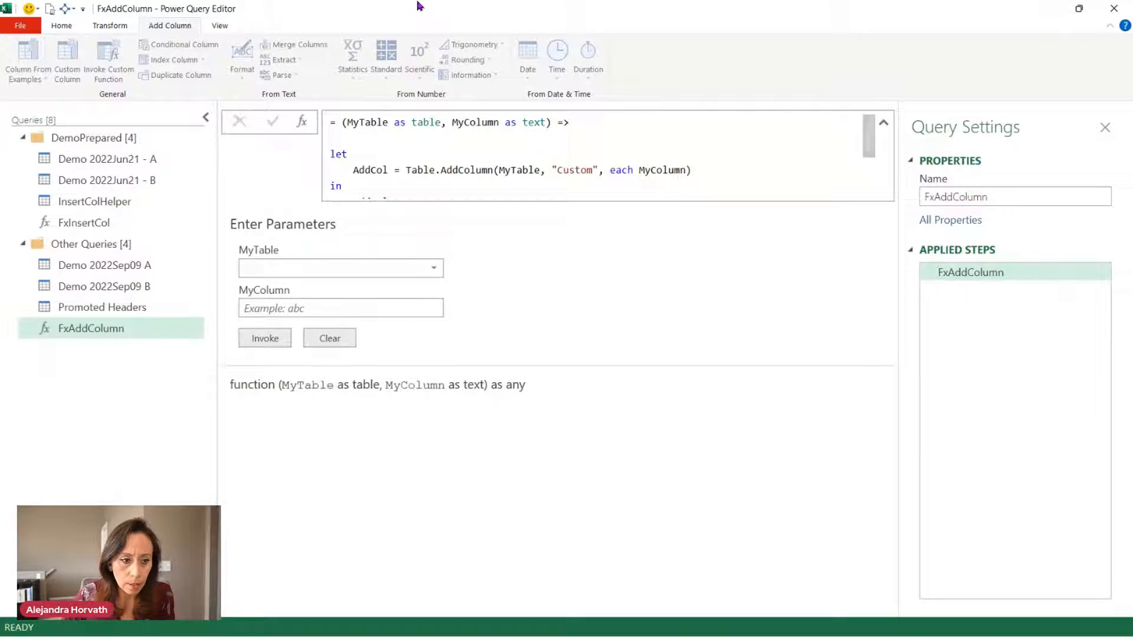
# Preview Demo 2022Sep09 B's first nested table and compare FxAddColumn's signature with FxInsertCol.
pyautogui.click(145, 286)
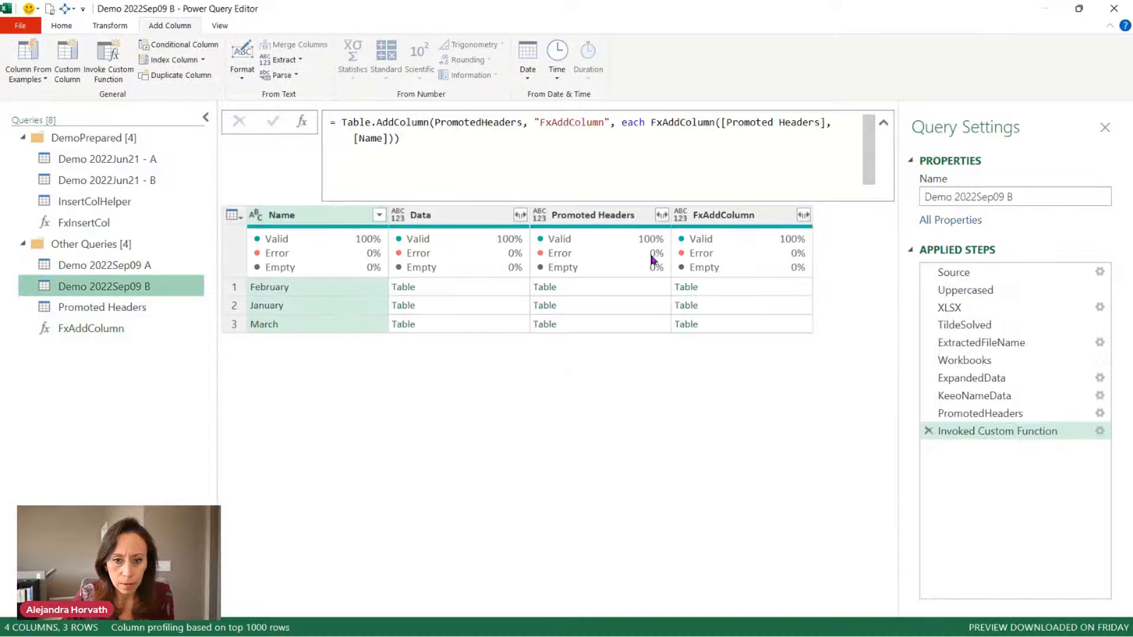
pyautogui.click(765, 298)
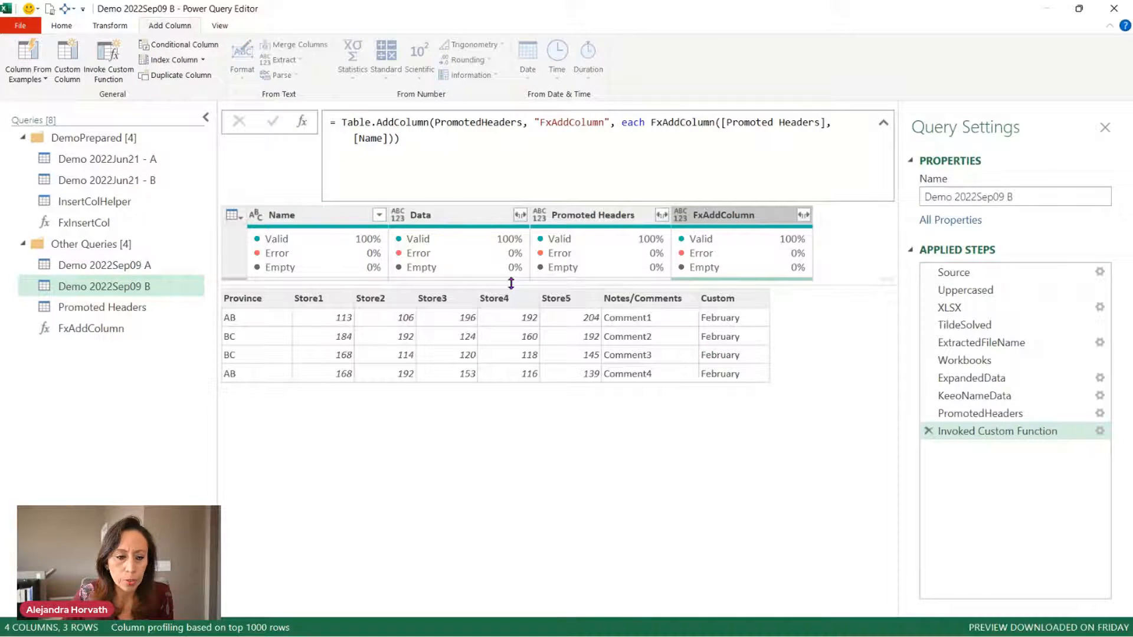
pyautogui.click(104, 327)
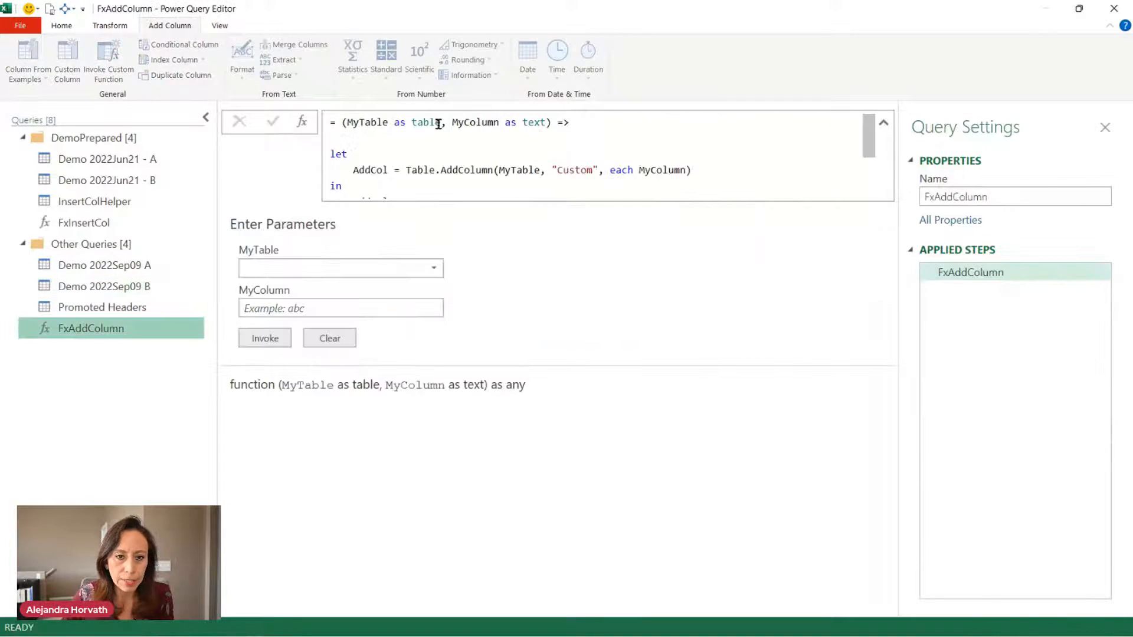
pyautogui.moveTo(413, 125); pyautogui.dragTo(445, 123)
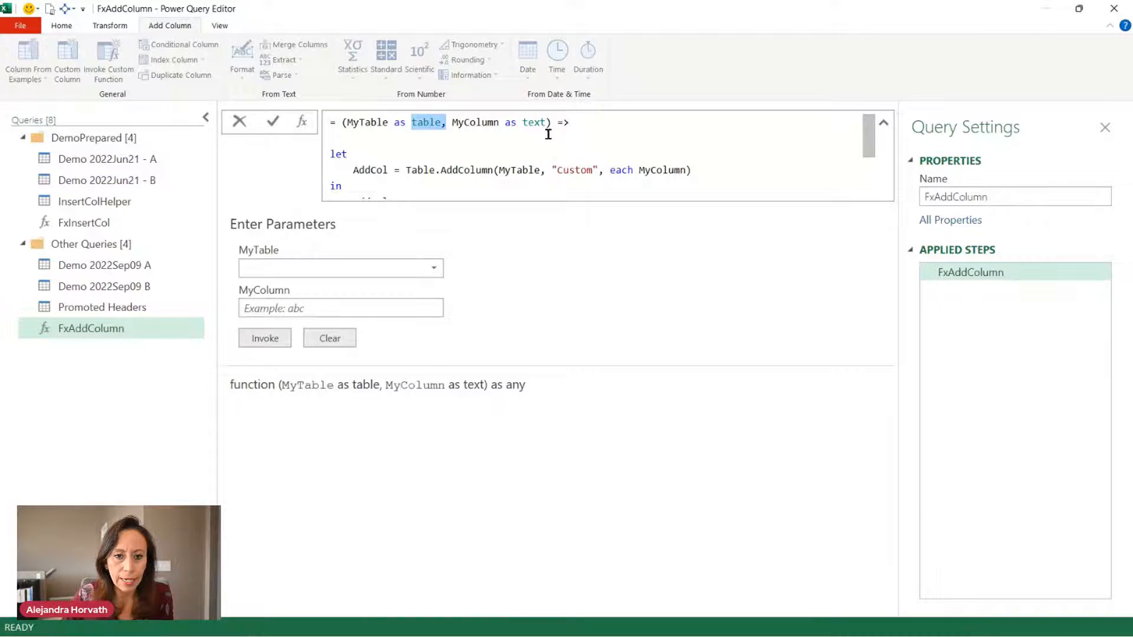
pyautogui.click(437, 122)
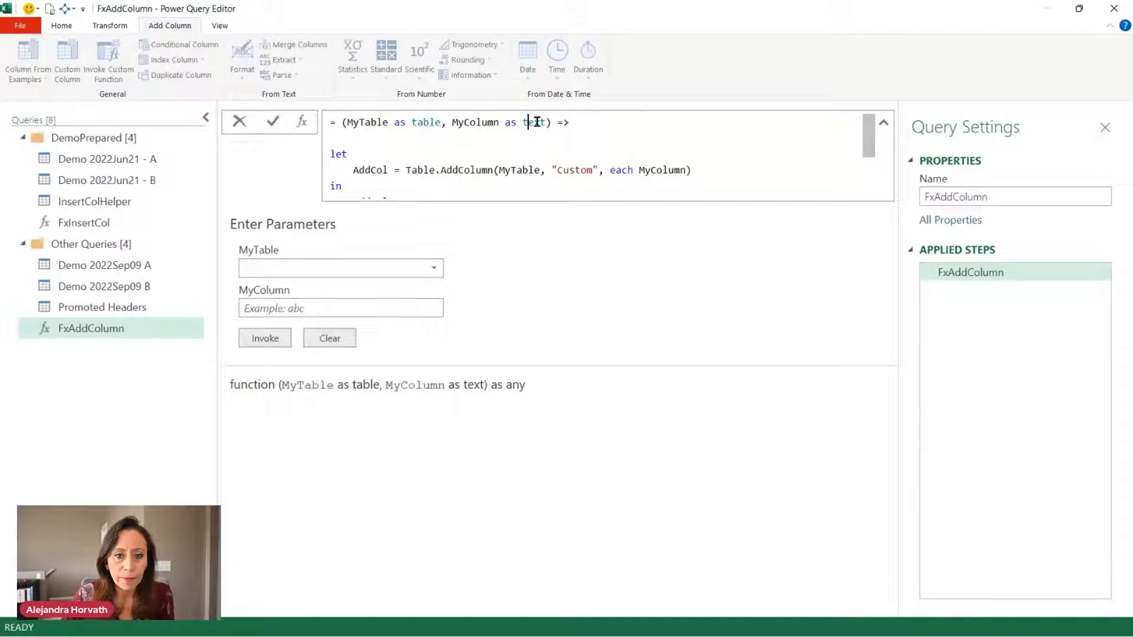
pyautogui.click(558, 122)
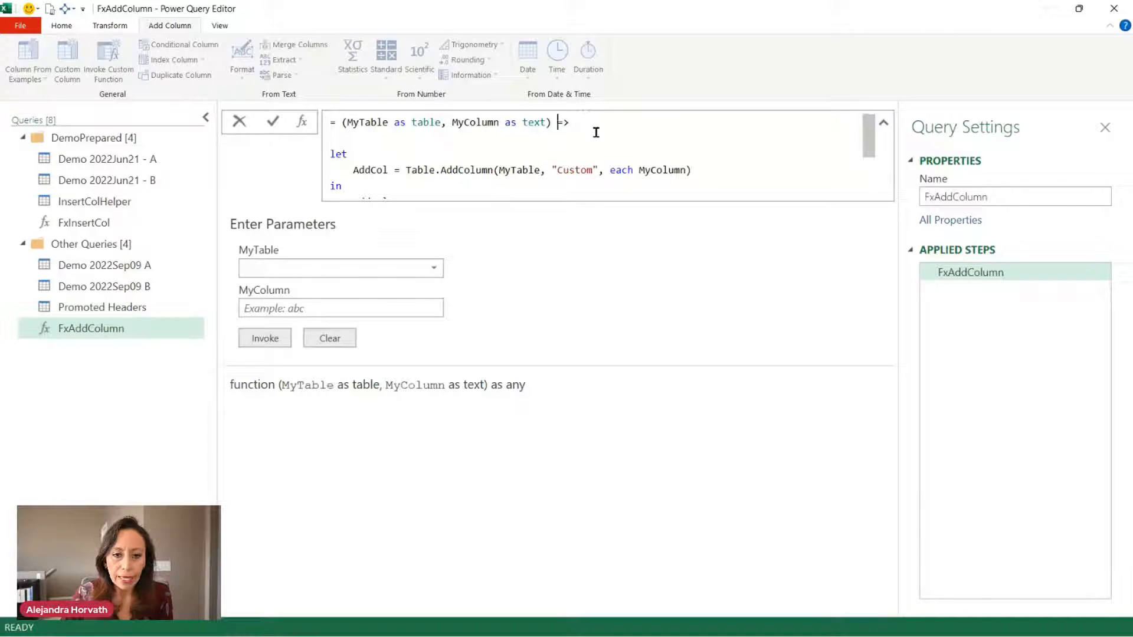
pyautogui.click(111, 223)
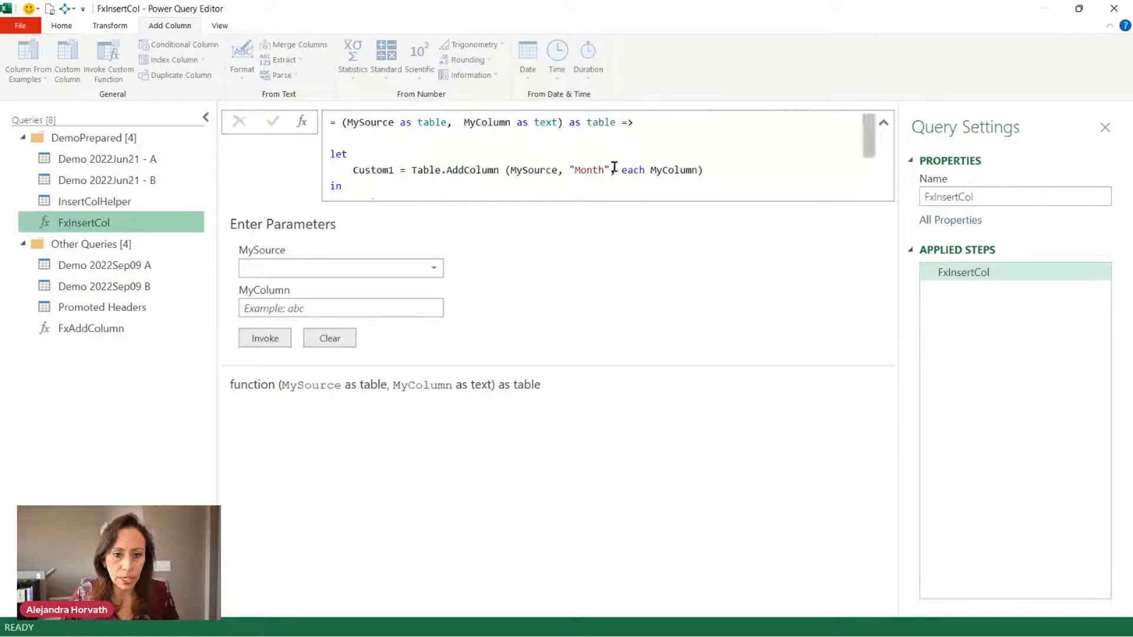
pyautogui.click(121, 329)
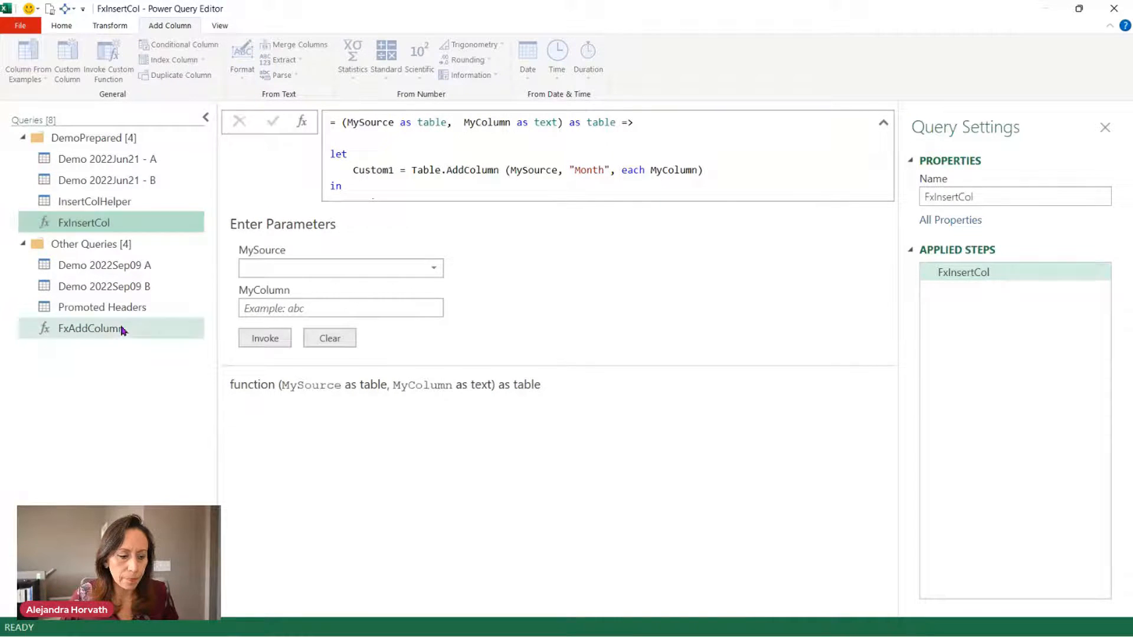
# Add 'as table' before FxAddColumn's arrow, then recheck Demo 2022Sep09 B's first nested table.
pyautogui.click(559, 122)
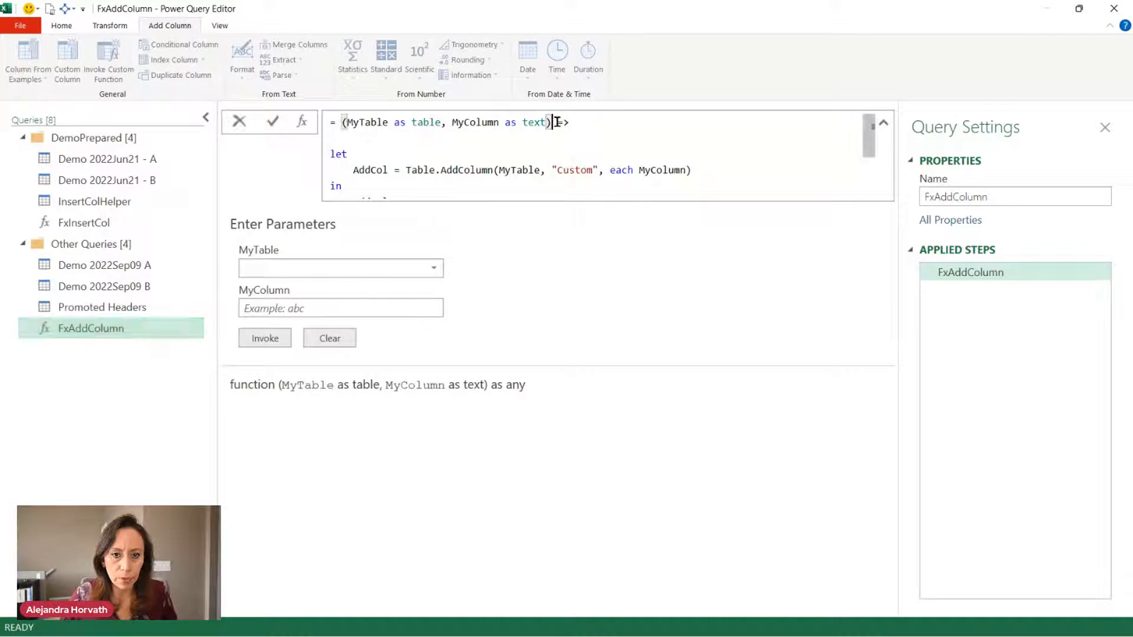
pyautogui.write('as table')
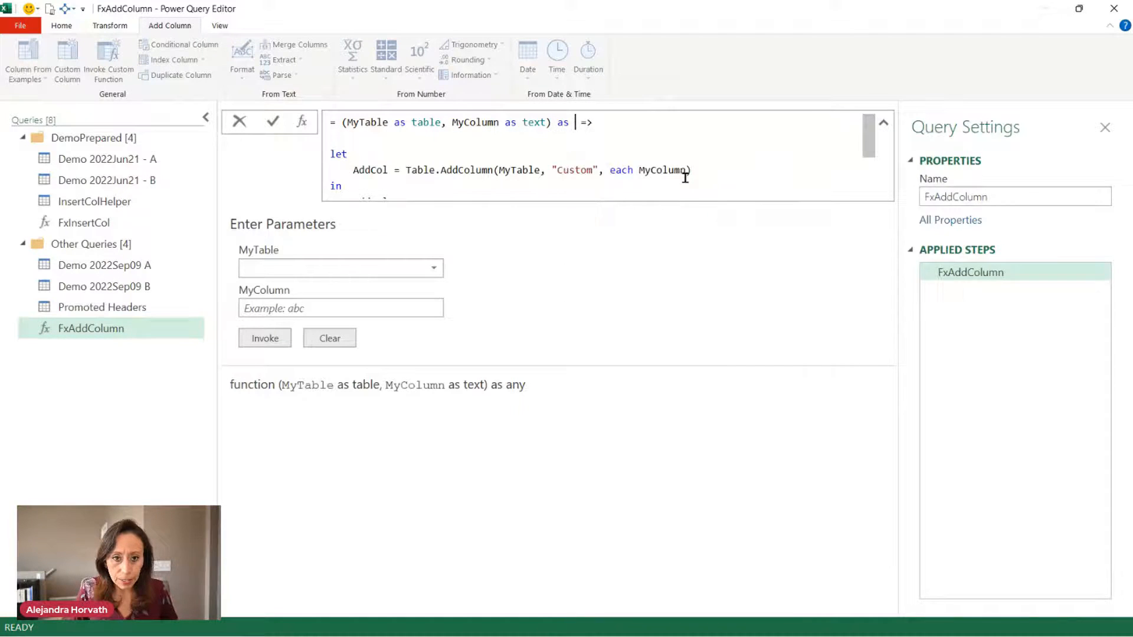
pyautogui.press('Down')
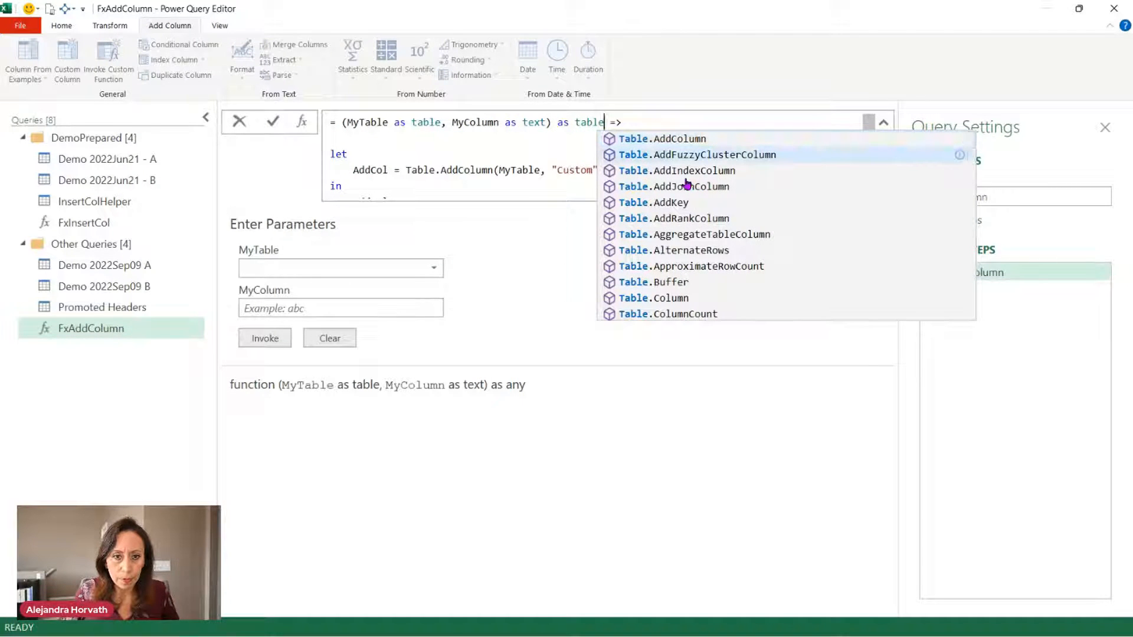
pyautogui.press('Escape')
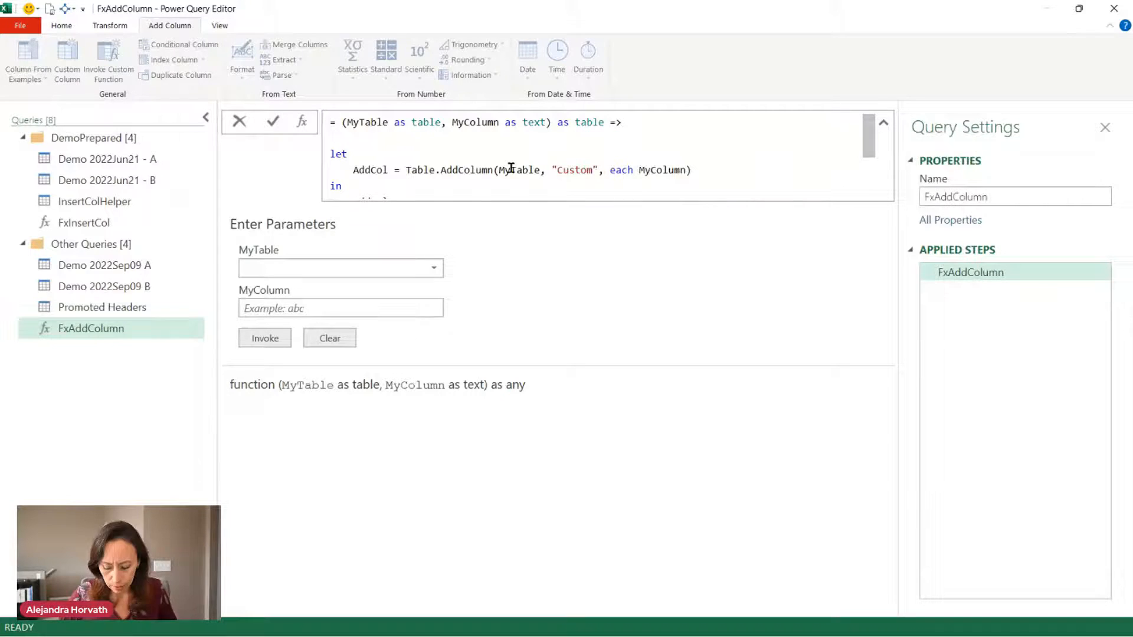
pyautogui.click(89, 287)
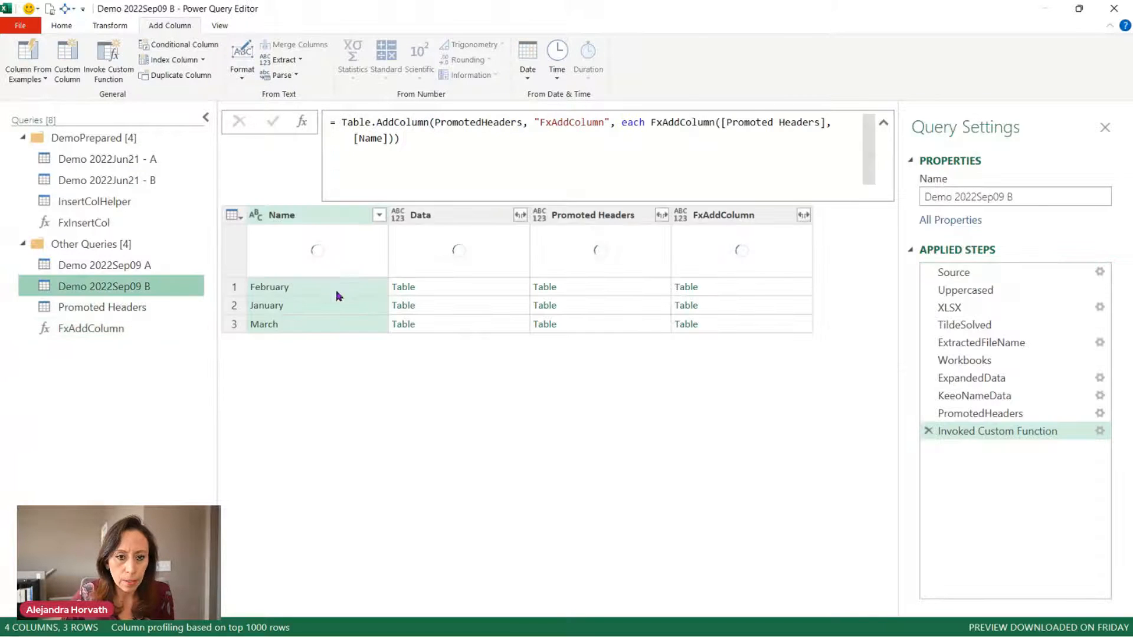
pyautogui.click(771, 294)
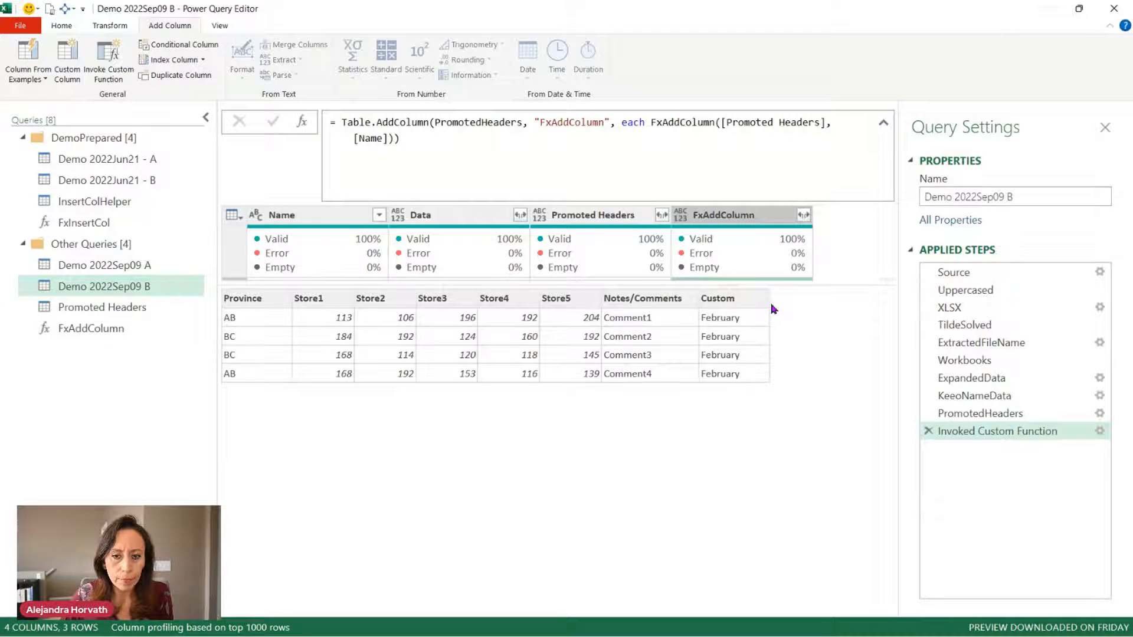
pyautogui.click(156, 328)
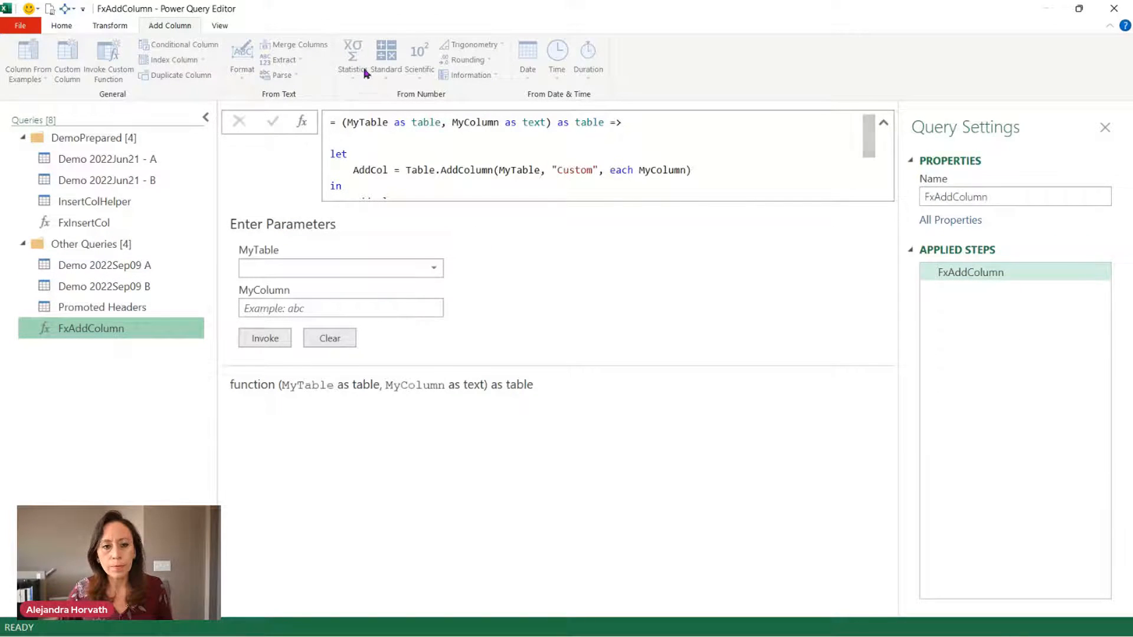
pyautogui.click(218, 26)
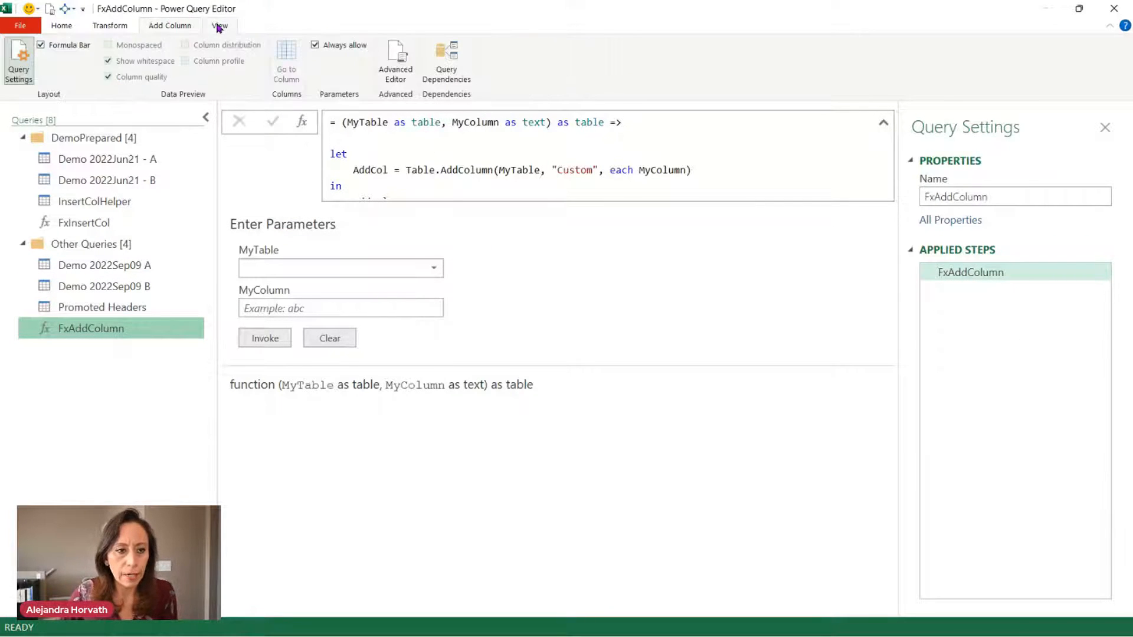
pyautogui.click(395, 70)
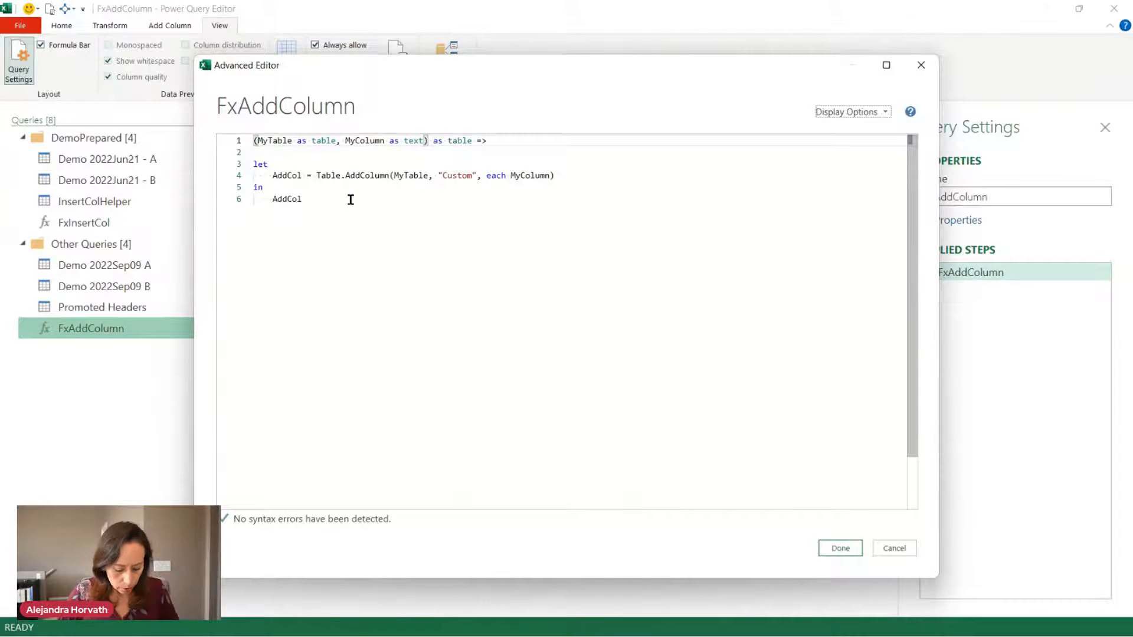
pyautogui.hotkey('ctrl', 'shift', '+')
pyautogui.hotkey('ctrl', 'shift', '+')
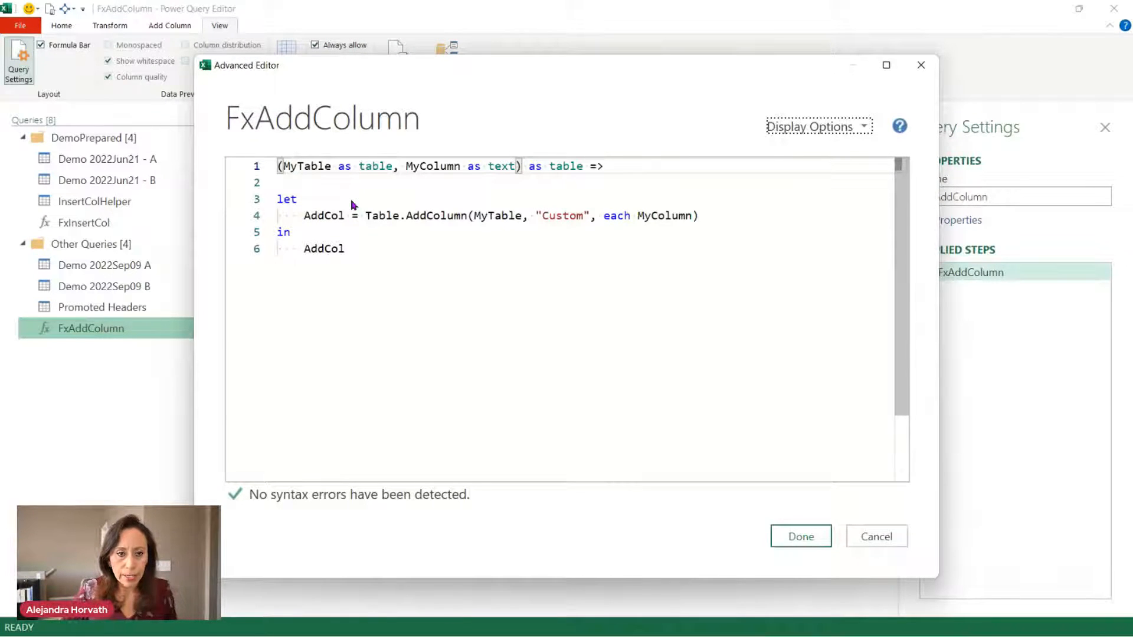
pyautogui.click(328, 166)
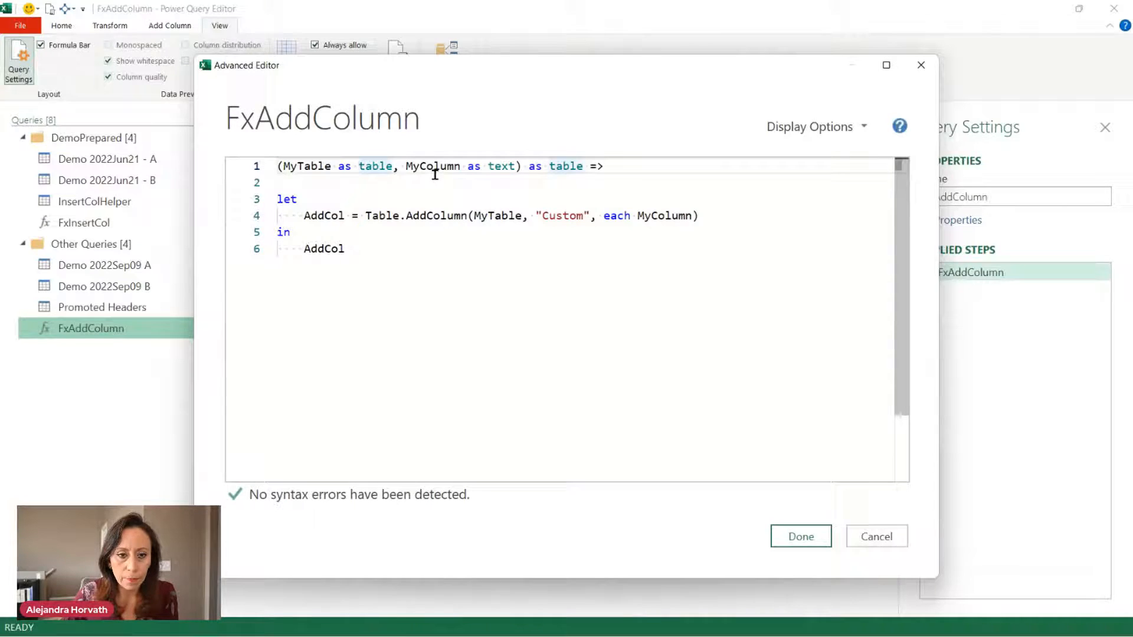
pyautogui.click(502, 171)
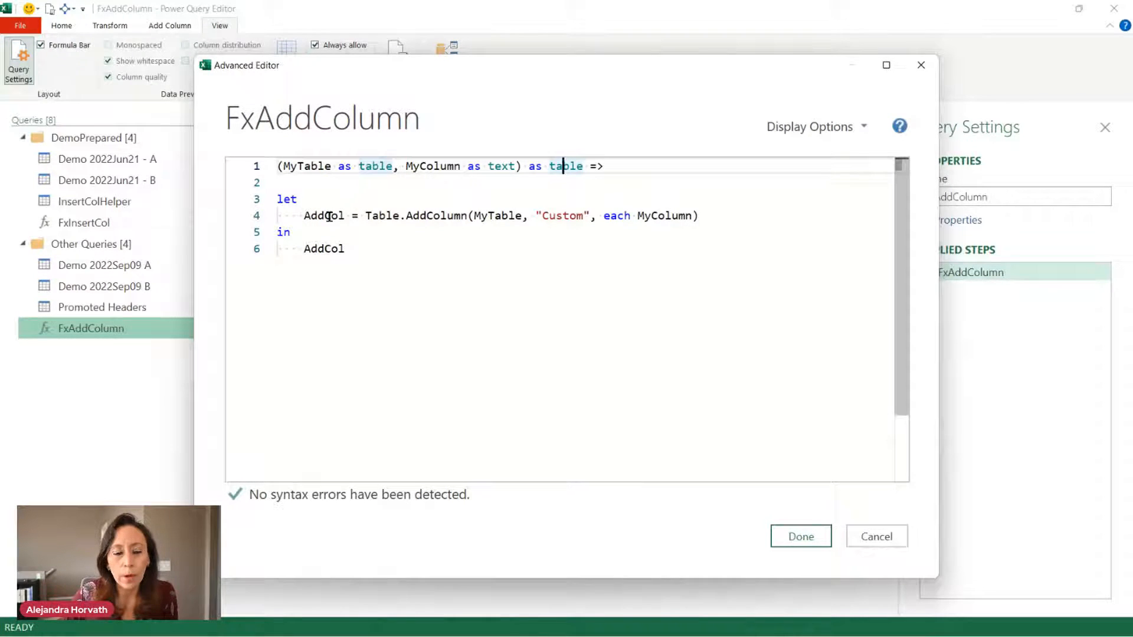
pyautogui.click(390, 217)
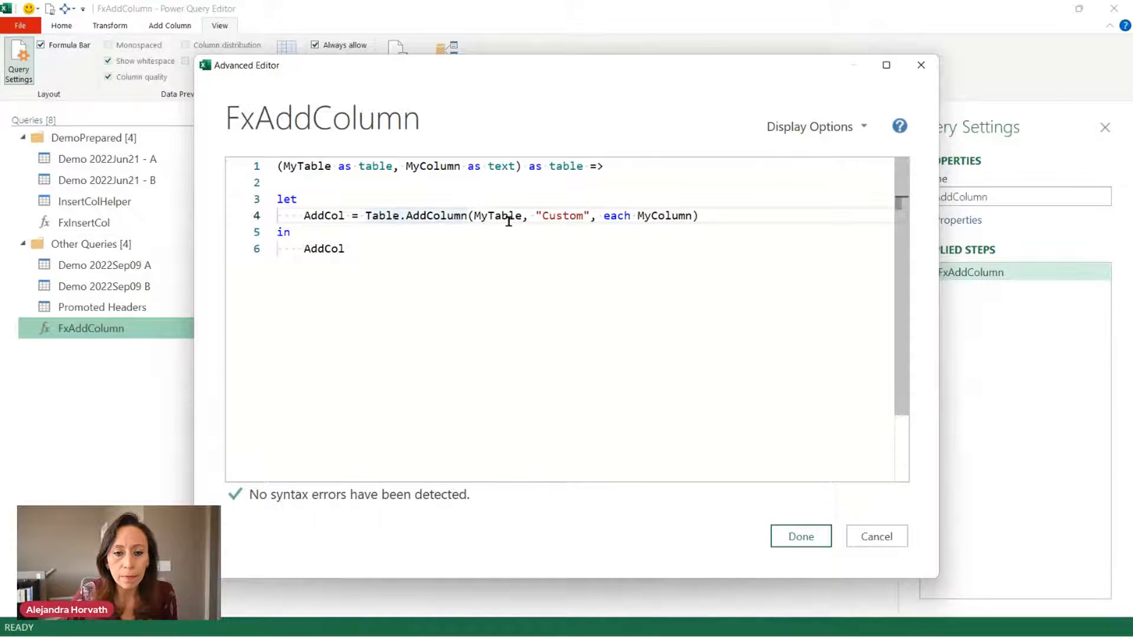
pyautogui.click(509, 217)
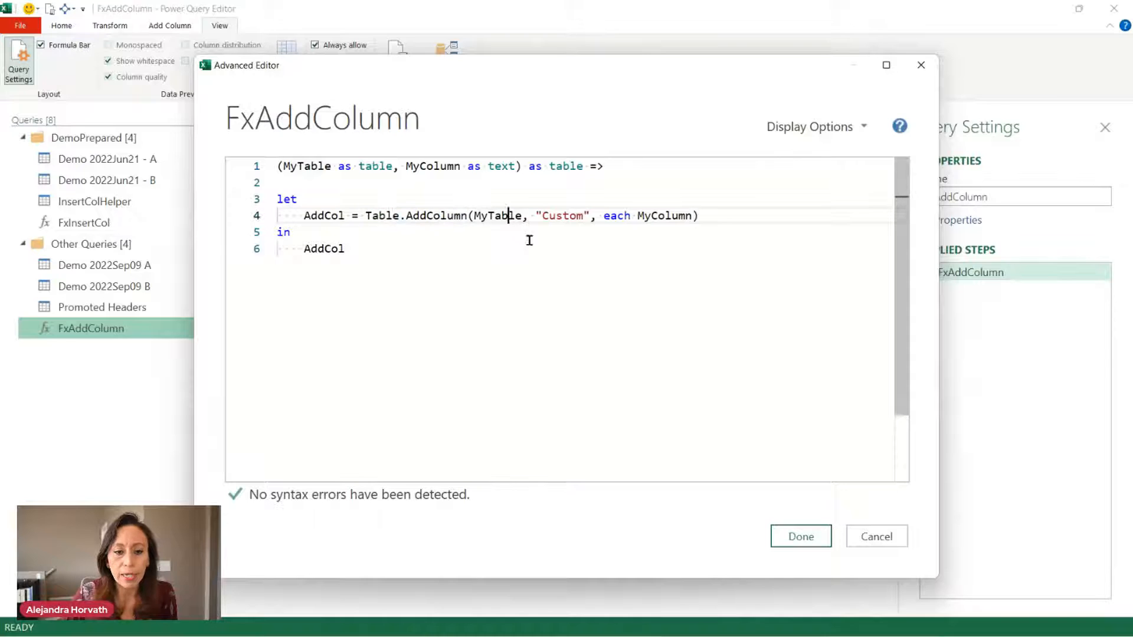
pyautogui.click(557, 217)
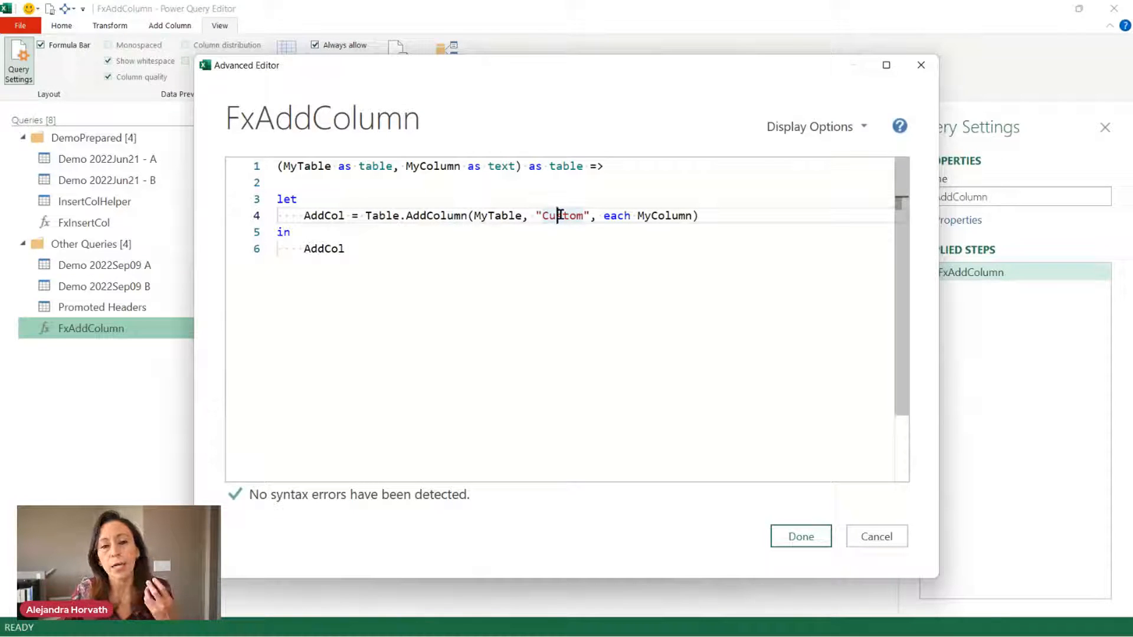
pyautogui.click(678, 216)
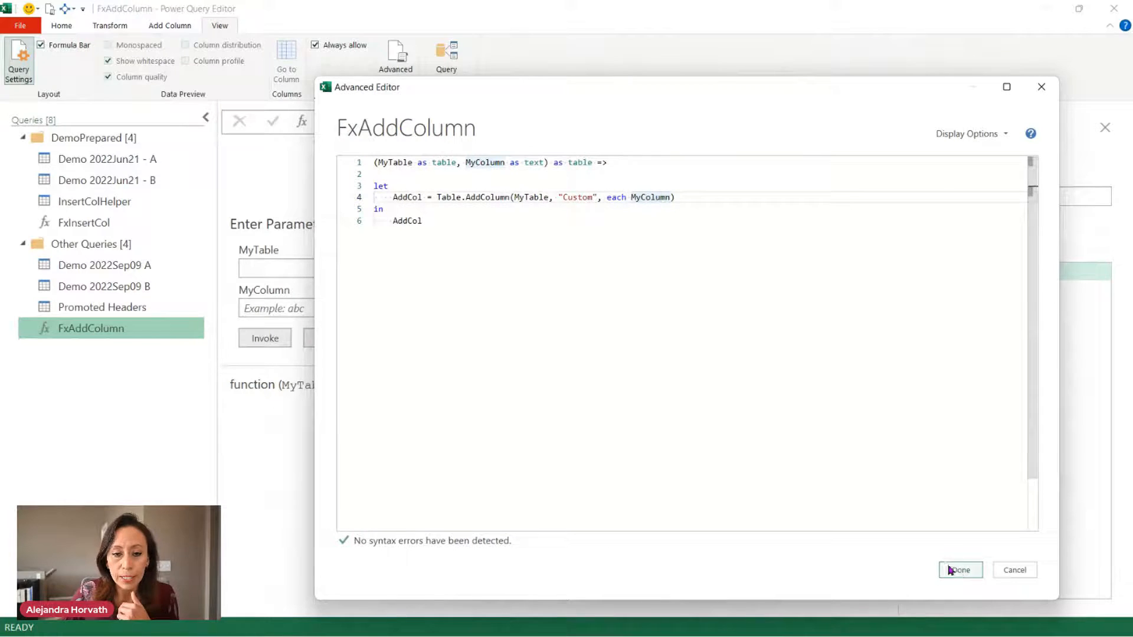
pyautogui.moveTo(426, 221); pyautogui.dragTo(393, 221)
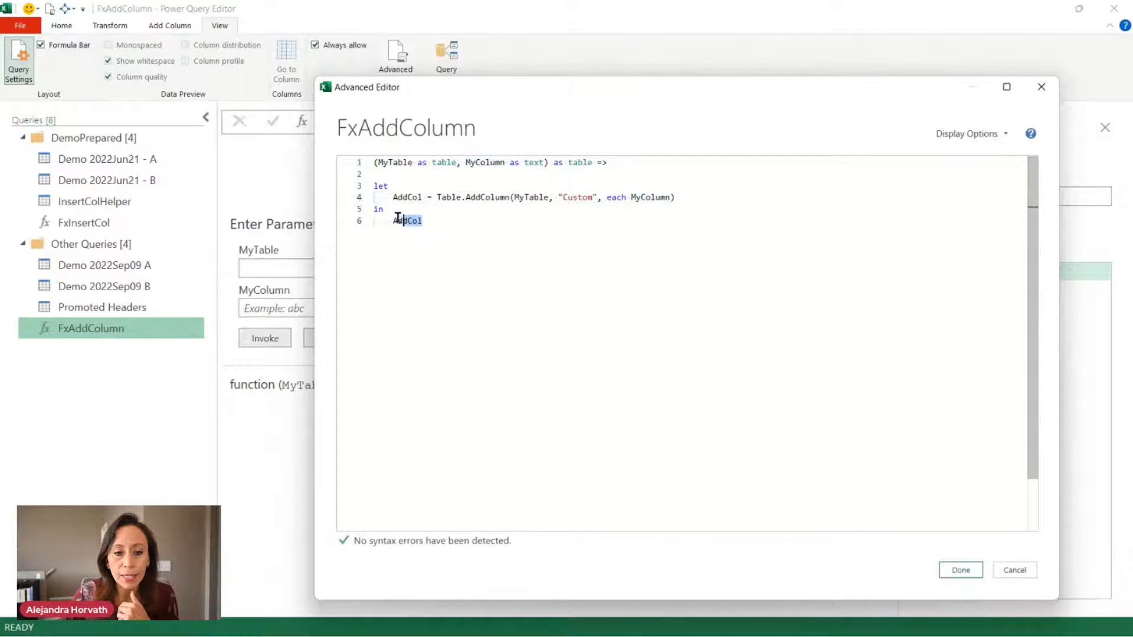
pyautogui.click(1013, 570)
# In Demo 2022Sep09 B, inspect the Table.AddColumn formula calling FxAddColumn([Promoted Headers], [Name]) without changing it.
pyautogui.click(121, 288)
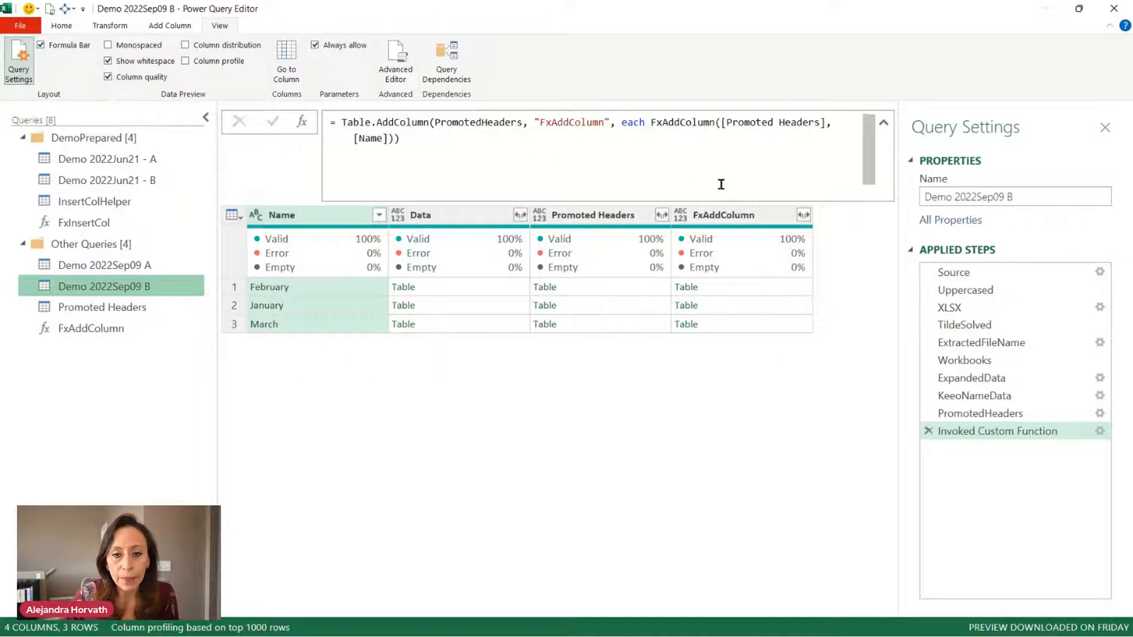
pyautogui.click(737, 215)
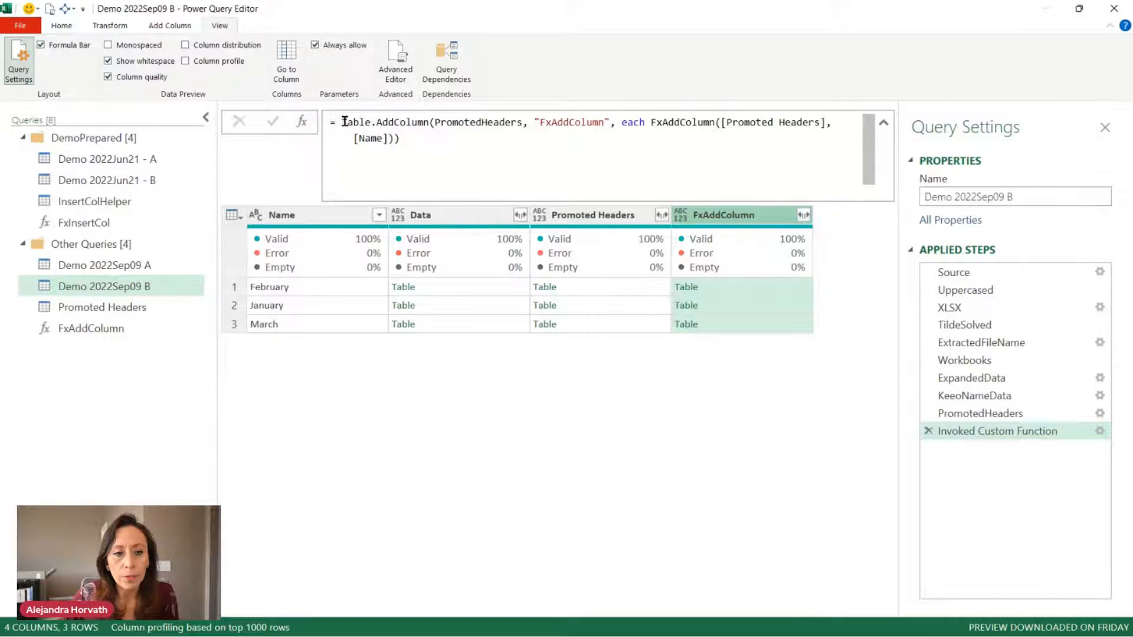
pyautogui.moveTo(344, 122); pyautogui.dragTo(453, 123)
pyautogui.click(458, 122)
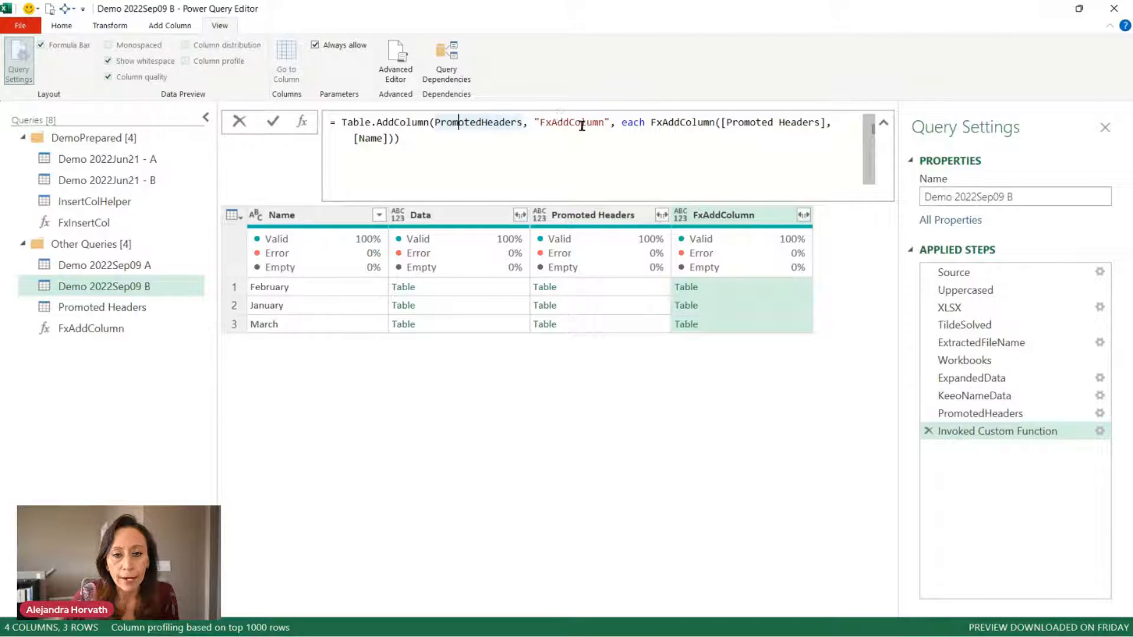
pyautogui.click(626, 123)
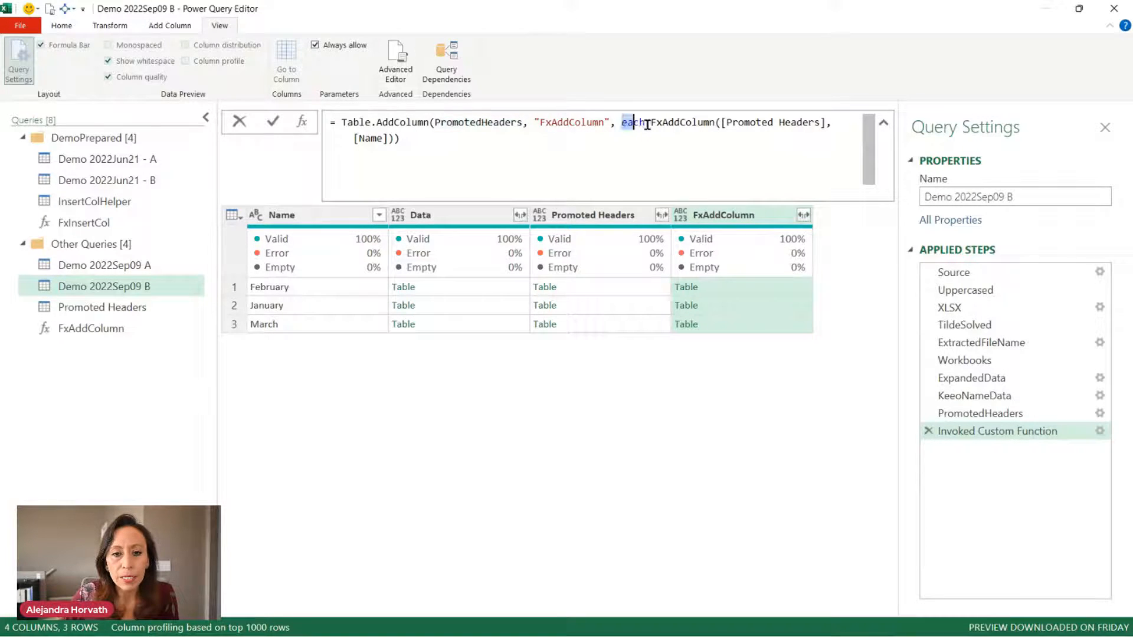
pyautogui.click(667, 124)
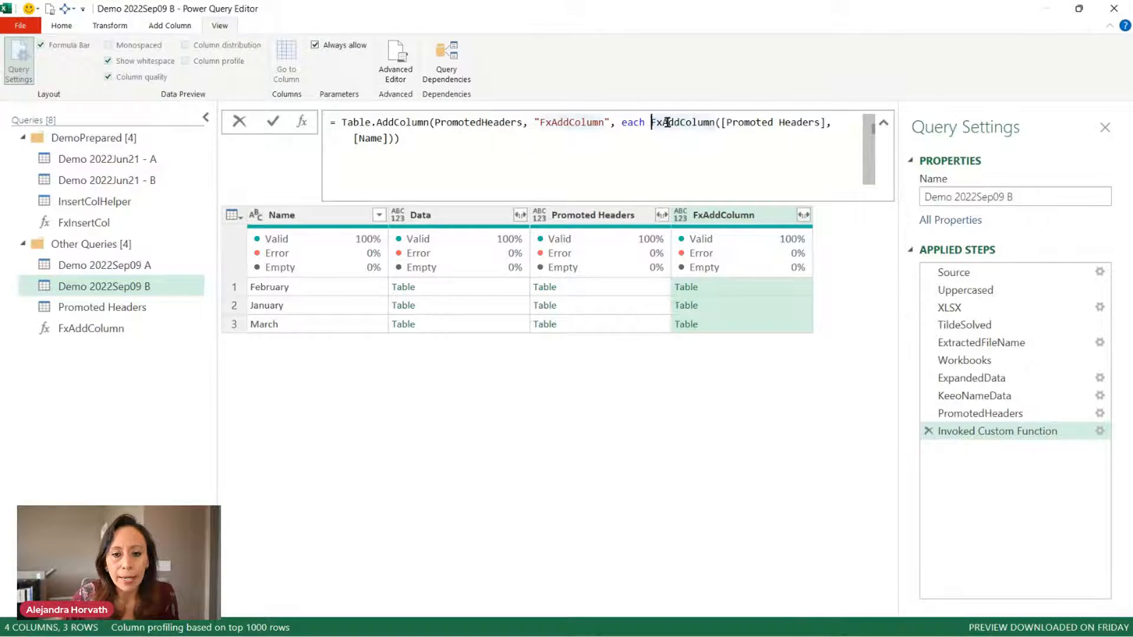
pyautogui.moveTo(650, 123); pyautogui.dragTo(716, 122)
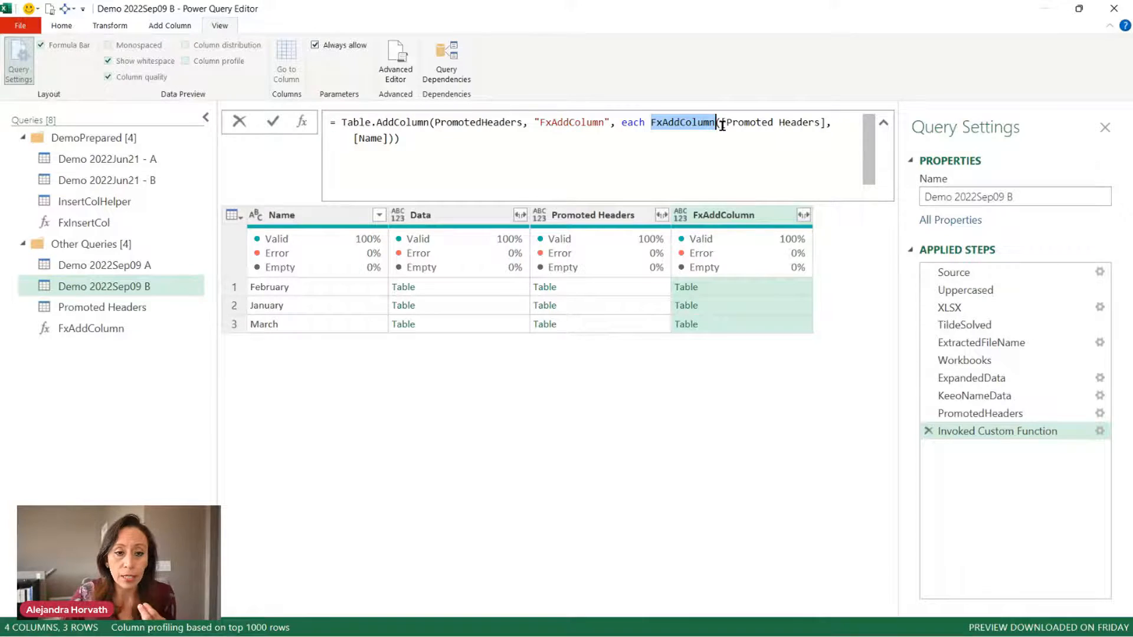
pyautogui.moveTo(721, 123); pyautogui.dragTo(823, 124)
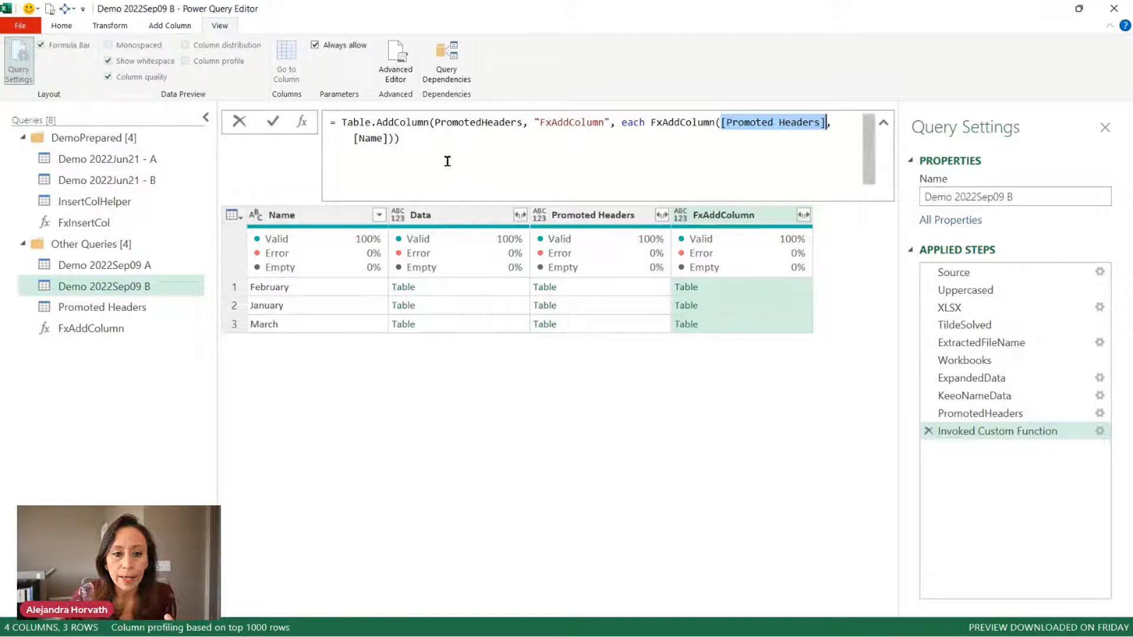
pyautogui.moveTo(354, 138); pyautogui.dragTo(388, 138)
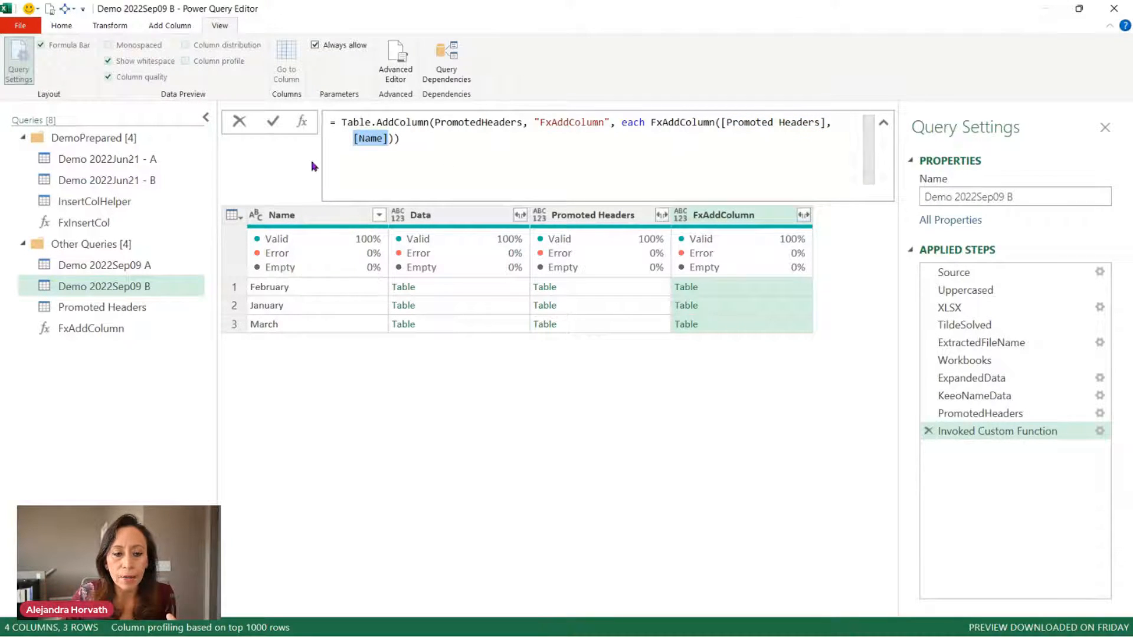
pyautogui.click(416, 145)
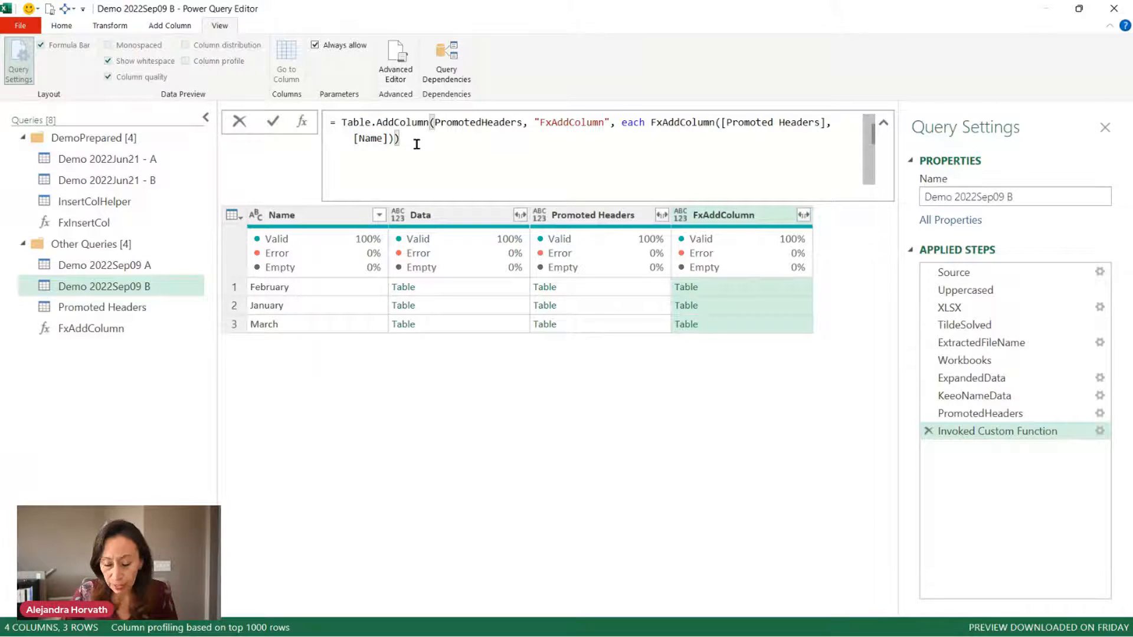
pyautogui.press('Return')
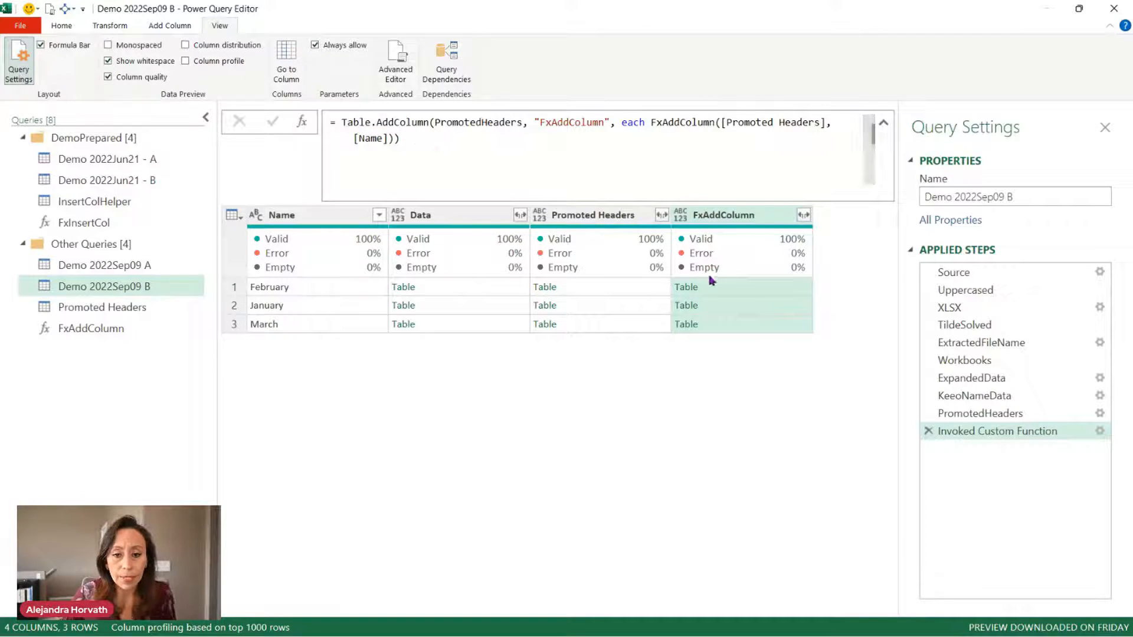
# Preview the February file's table with its Custom column, expanding and collapsing the formula bar.
pyautogui.click(758, 290)
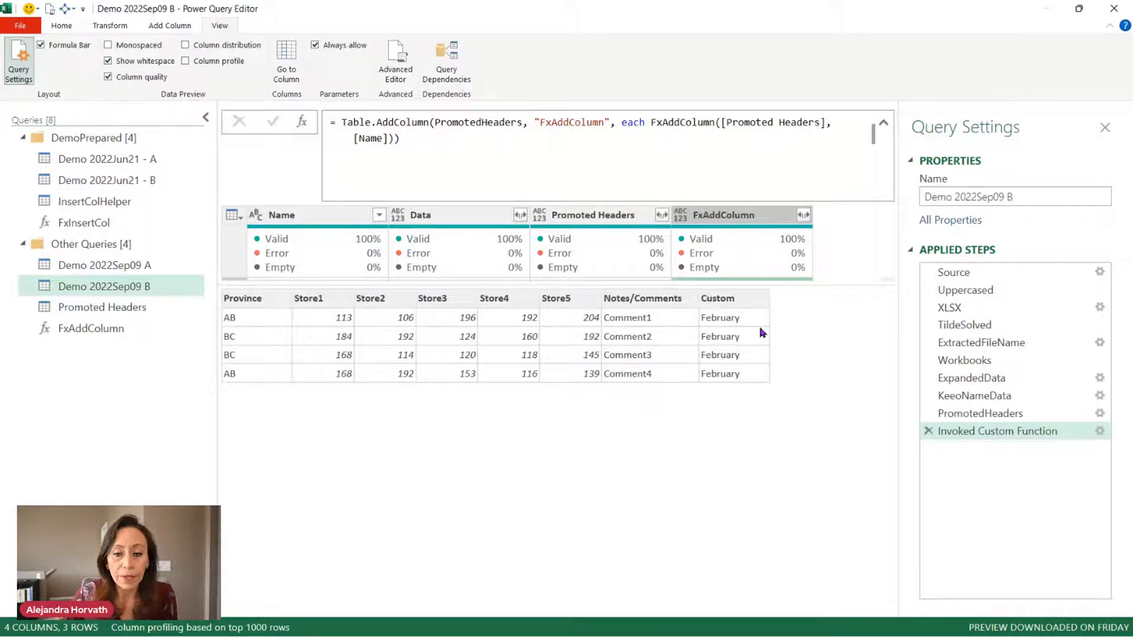
pyautogui.click(885, 126)
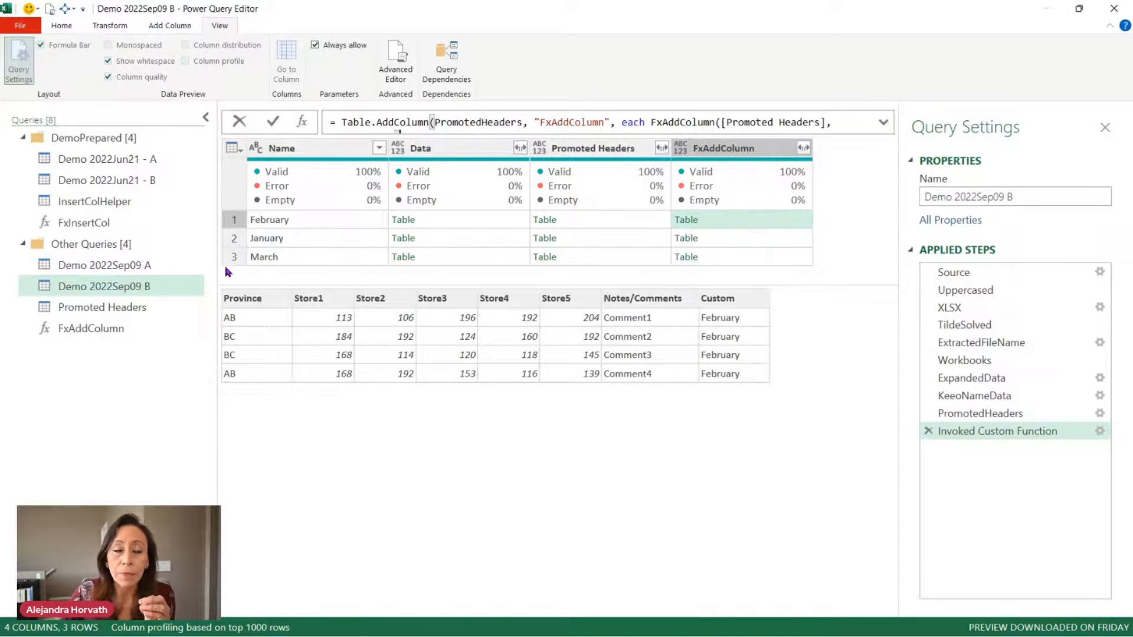
pyautogui.click(883, 122)
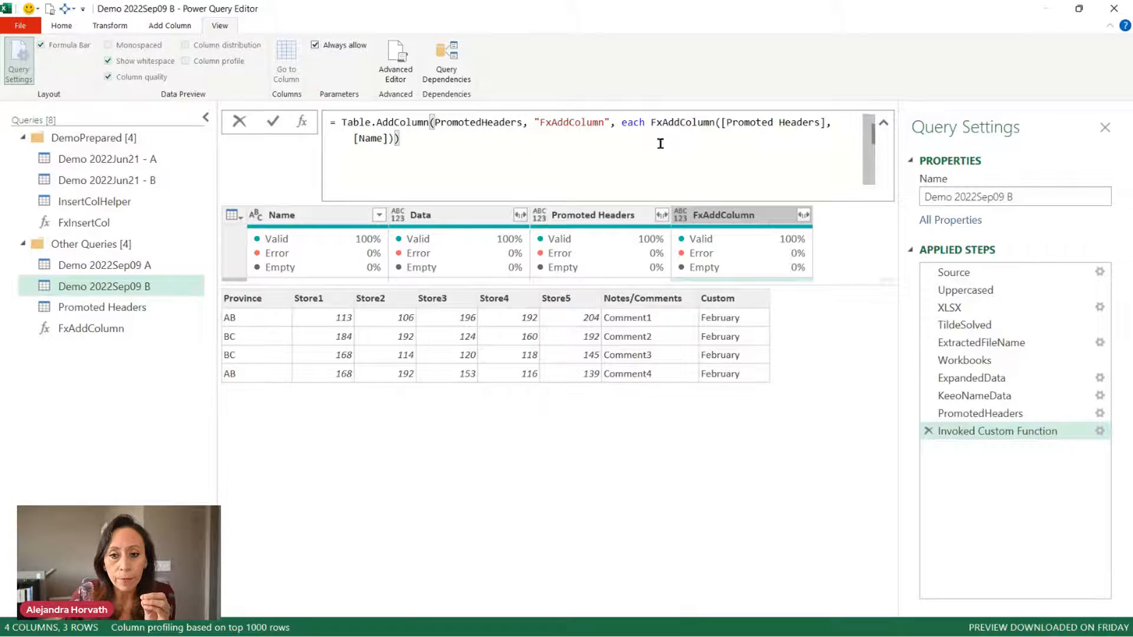
pyautogui.click(883, 123)
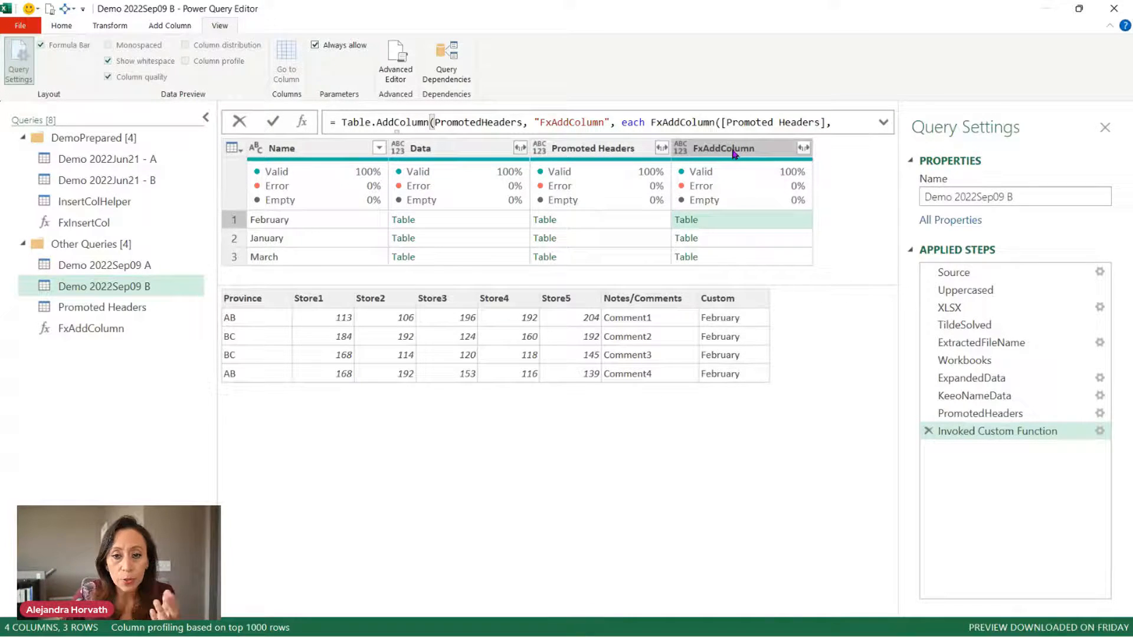
# Rename the Invoked Custom Function step to Invoked.
pyautogui.click(1003, 432)
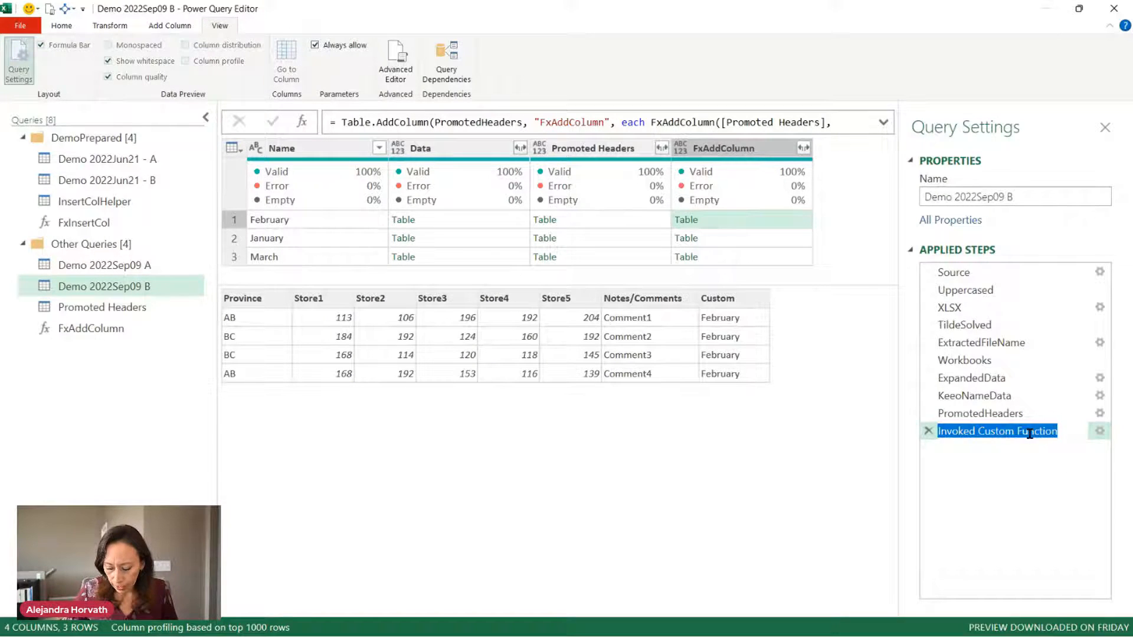
pyautogui.press('End')
pyautogui.press('BackSpace')
pyautogui.press('BackSpace')
pyautogui.press('BackSpace')
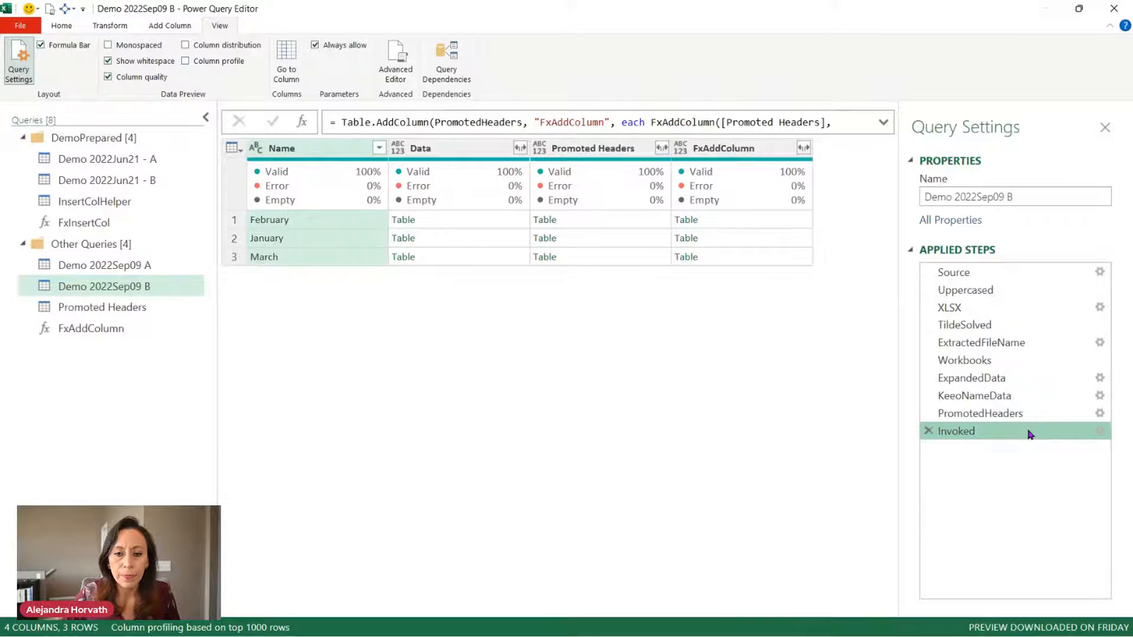
# Keep only the FxAddColumn column, preview its nested tables, then open the FxAddColumn function query.
pyautogui.click(708, 147)
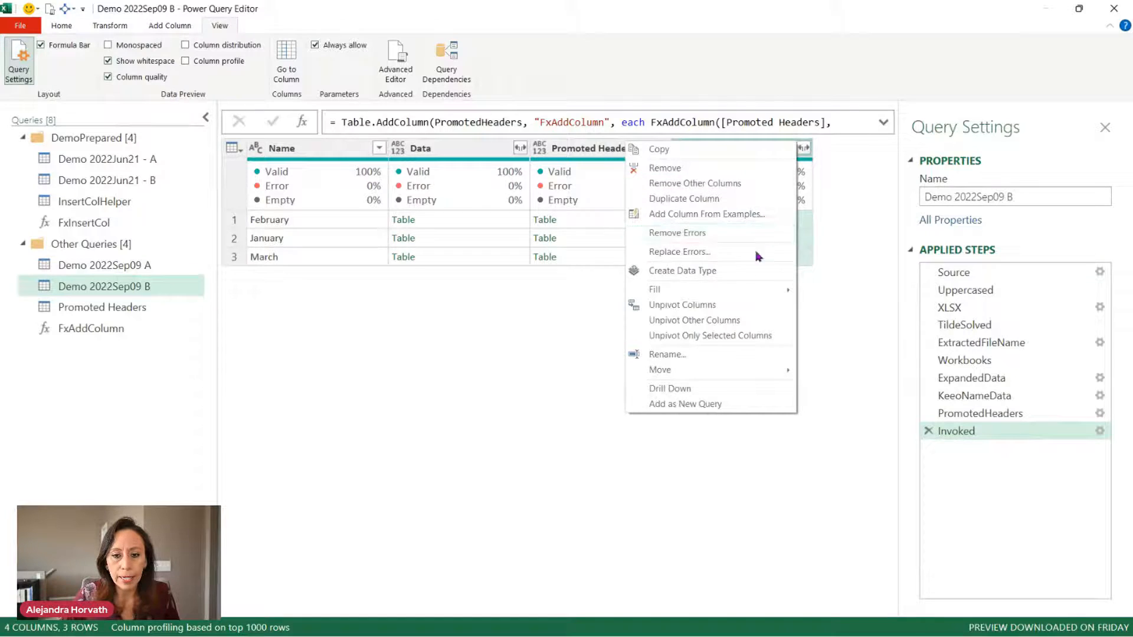
pyautogui.click(724, 184)
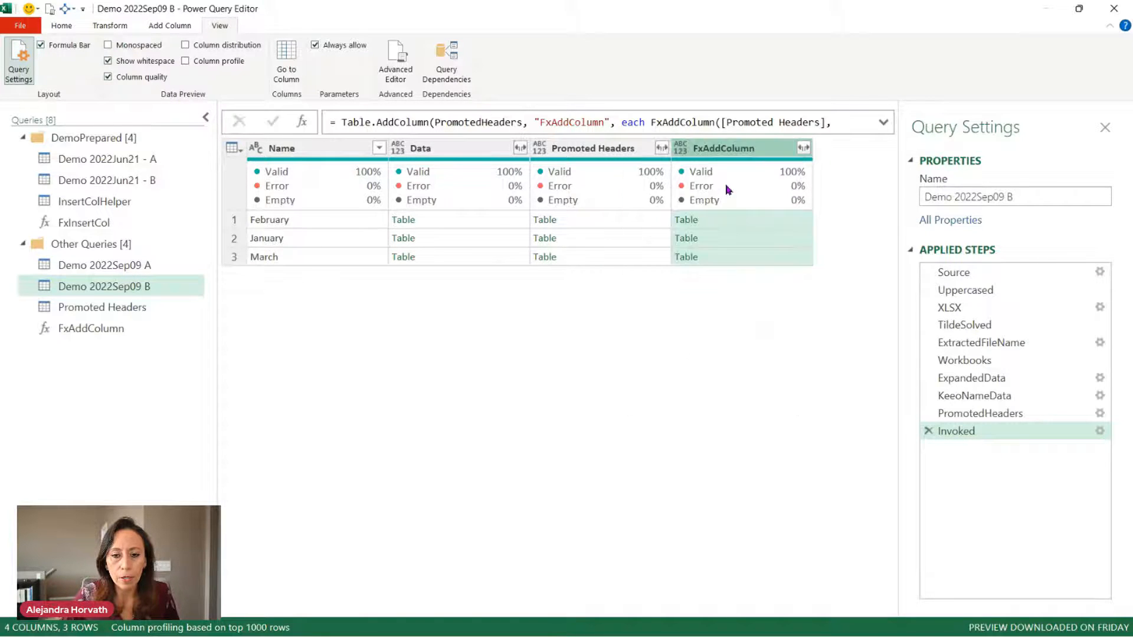
pyautogui.click(340, 222)
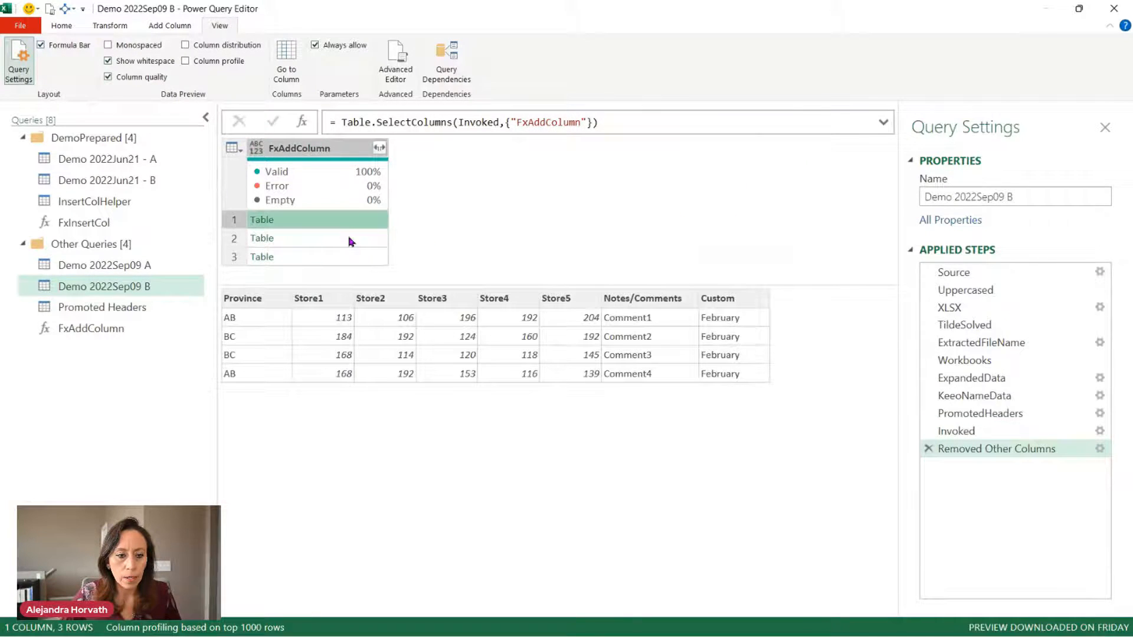
pyautogui.click(351, 239)
pyautogui.click(358, 259)
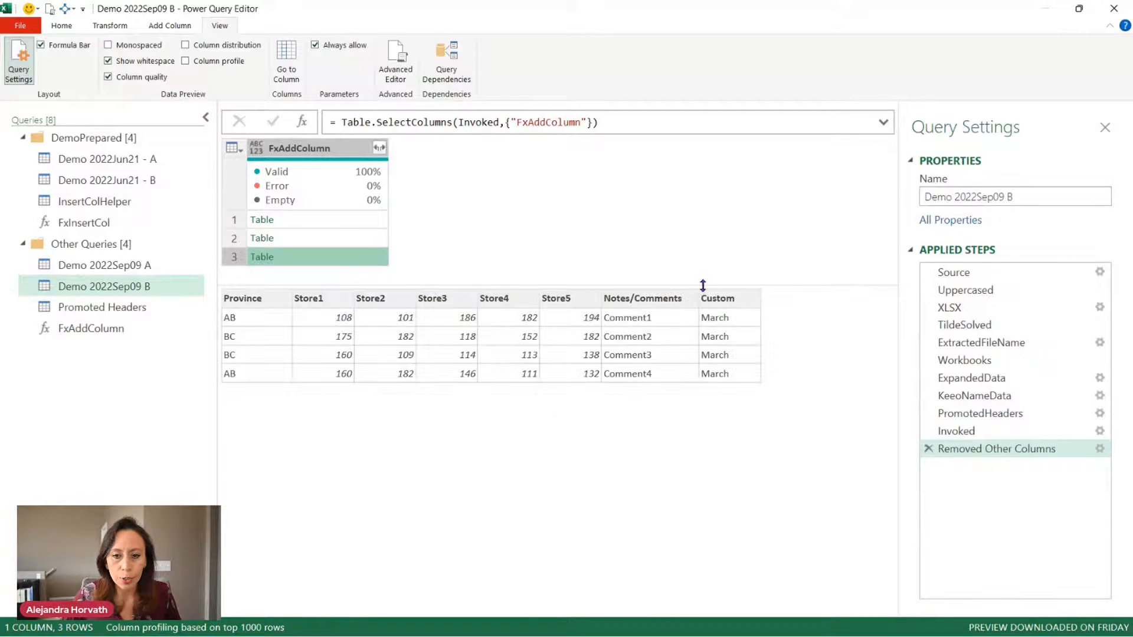
pyautogui.click(995, 434)
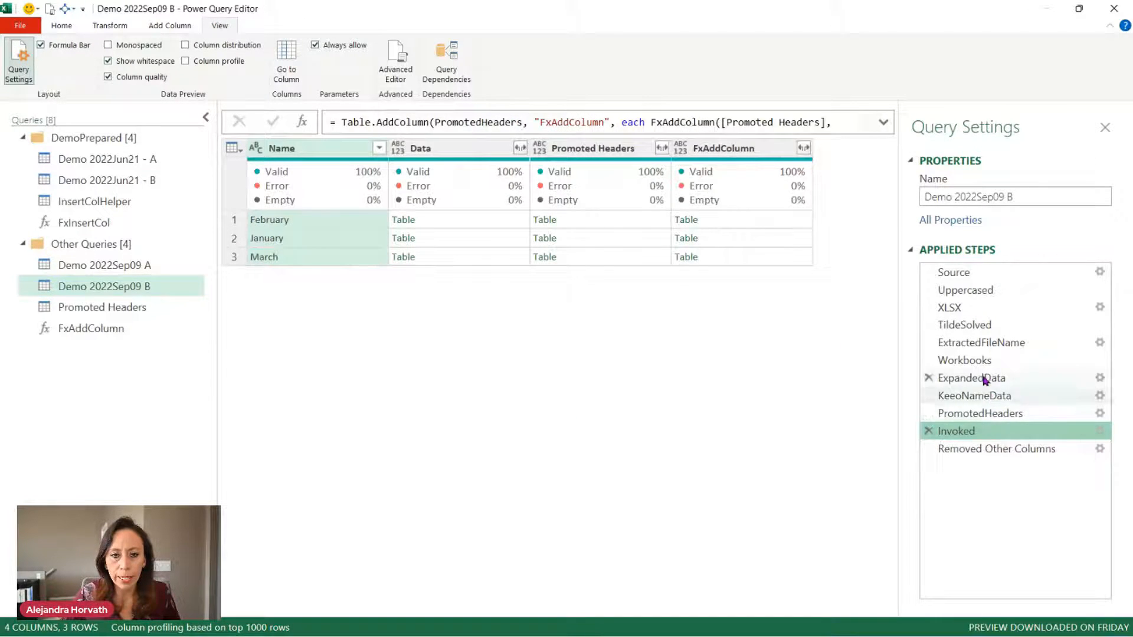
pyautogui.click(122, 331)
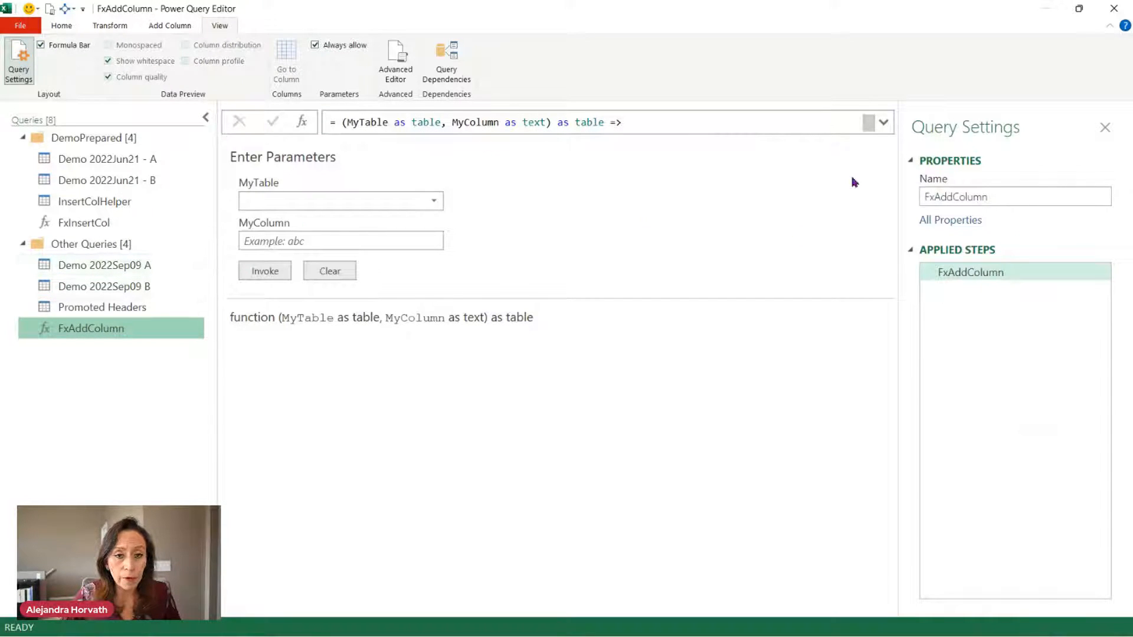
# In the FxAddColumn function code, rename the added Custom column to Month.
pyautogui.click(883, 123)
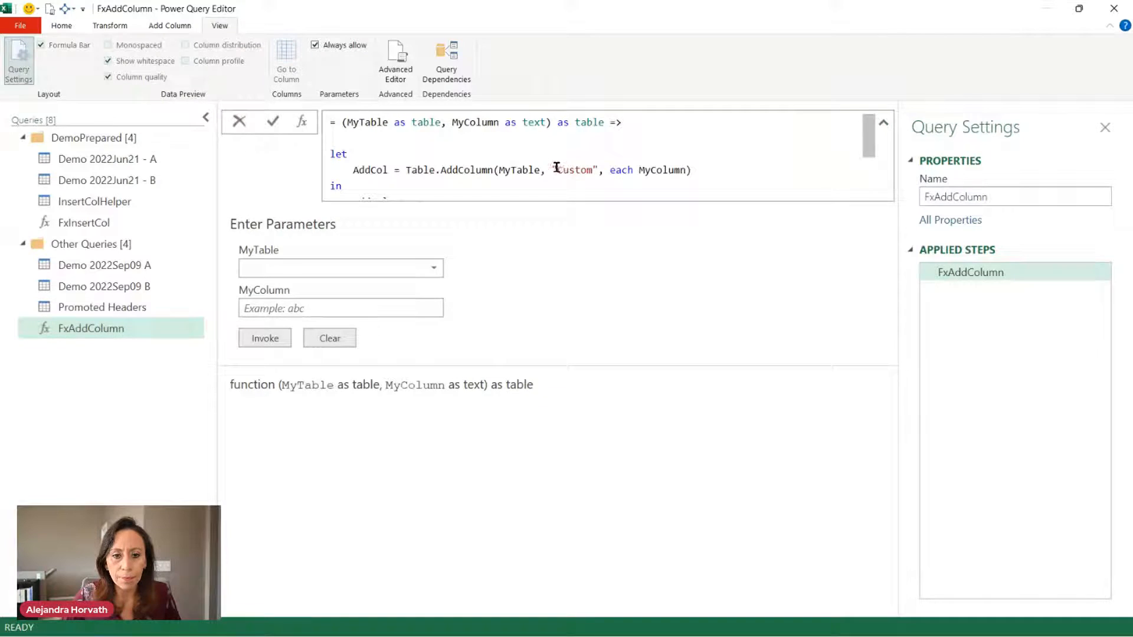
pyautogui.moveTo(558, 169); pyautogui.dragTo(594, 170)
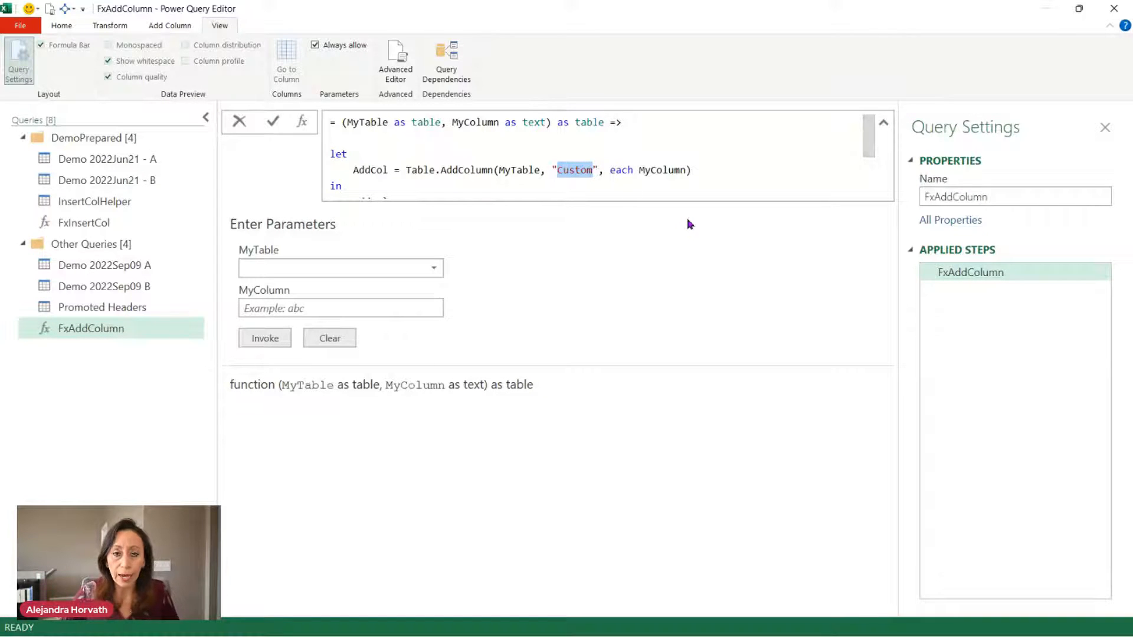
pyautogui.write('Month')
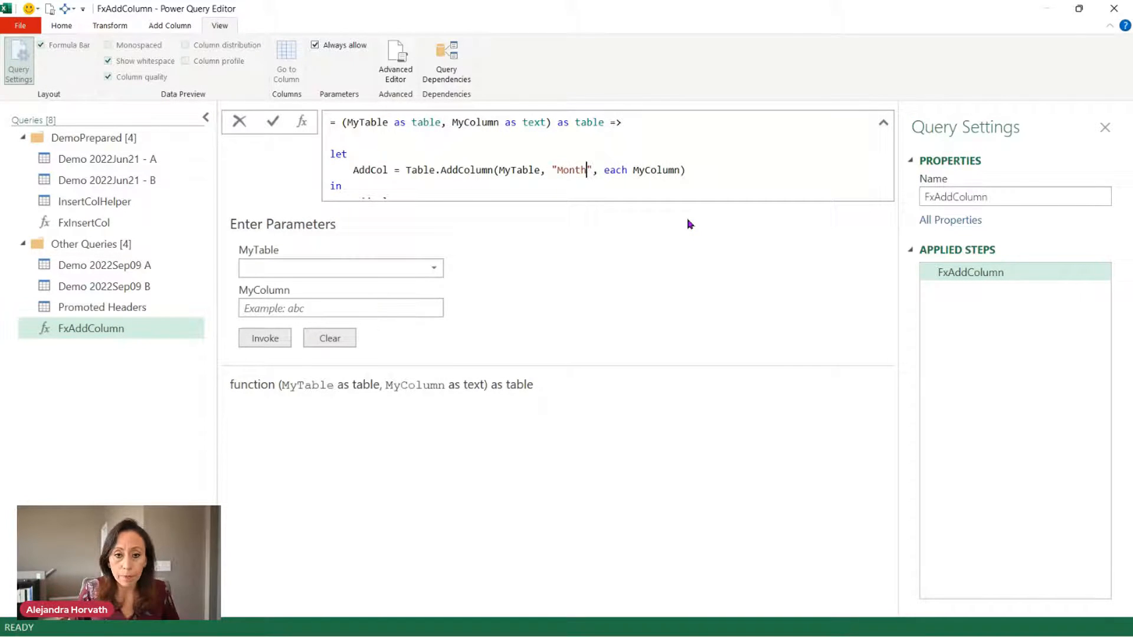
pyautogui.scroll(-2, 538, 177)
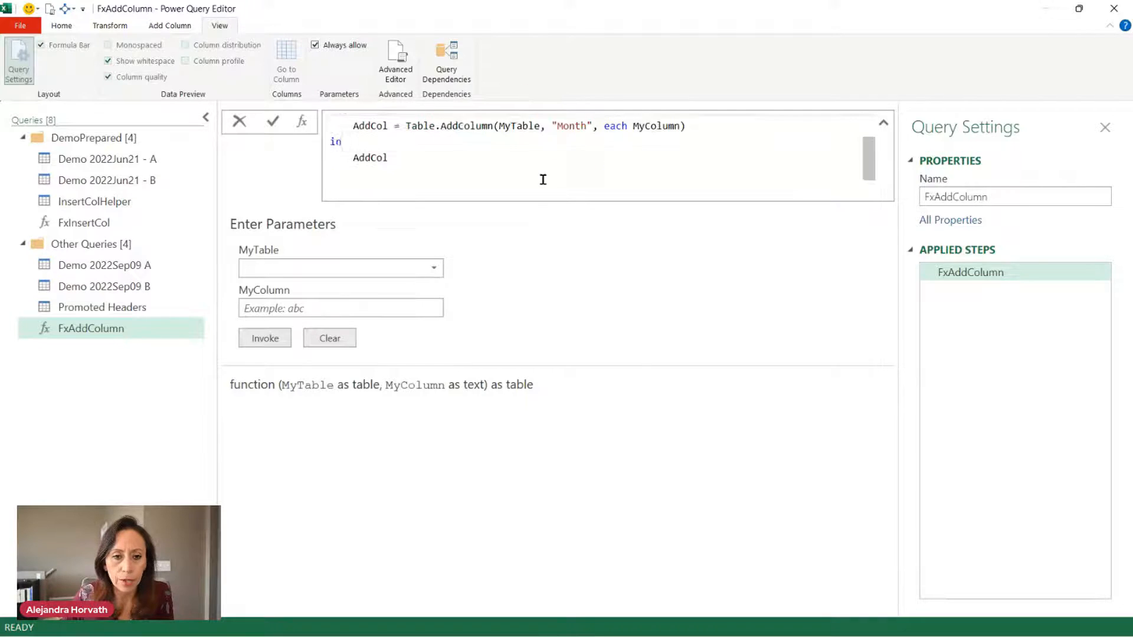
pyautogui.click(507, 151)
pyautogui.press('Return')
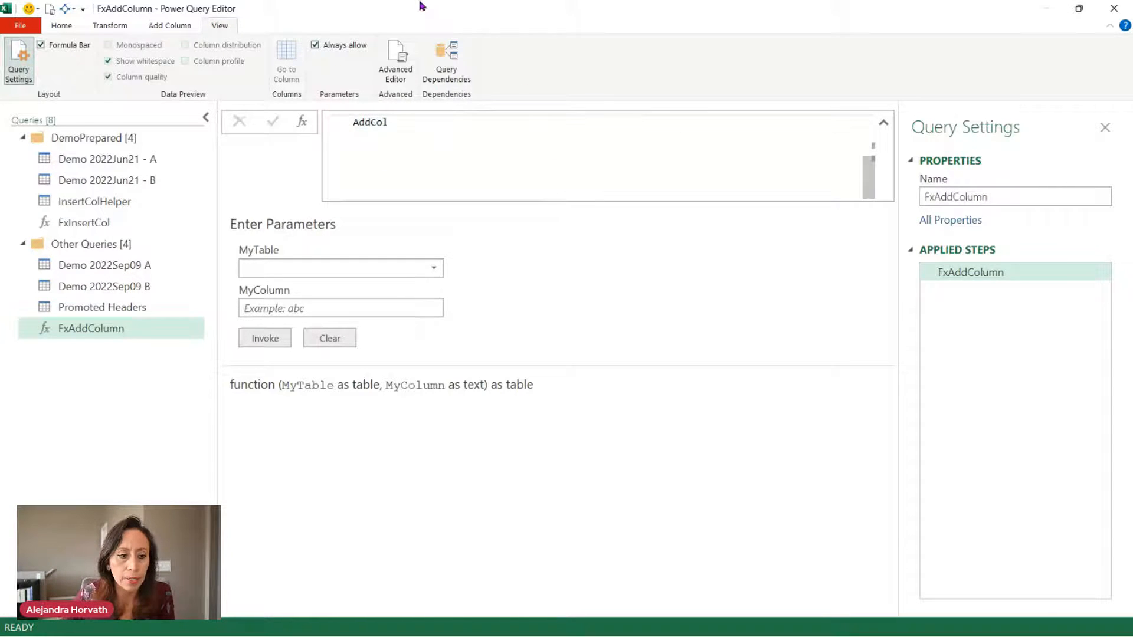
# Back in Demo 2022Sep09 B, check February's Month column and rename Removed Other Columns to KeepFinalCol.
pyautogui.click(141, 287)
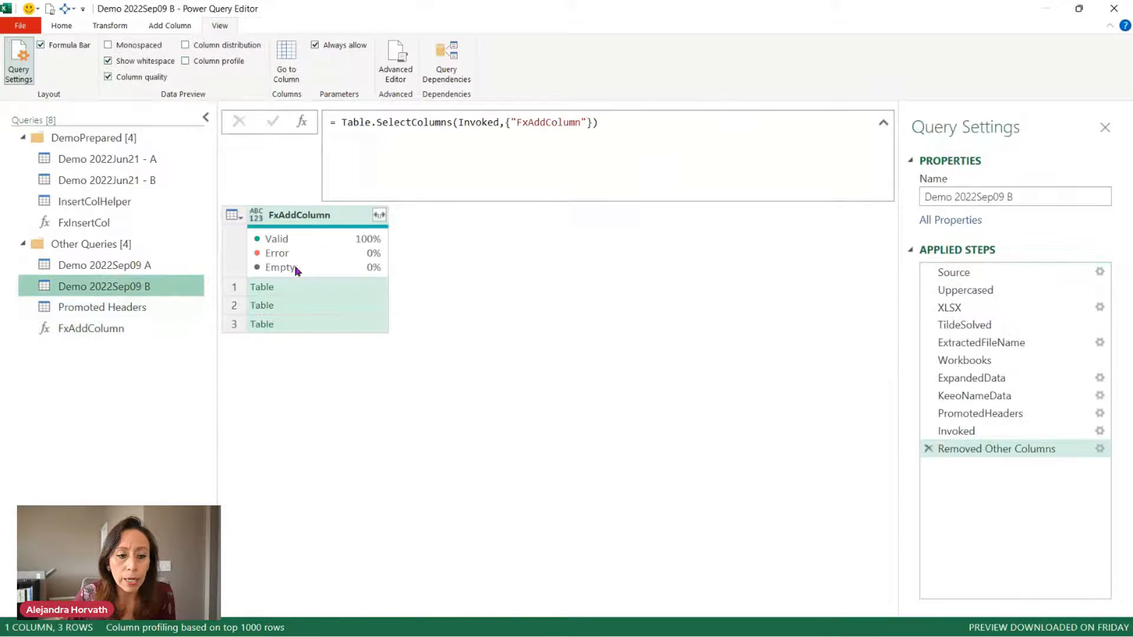
pyautogui.click(373, 289)
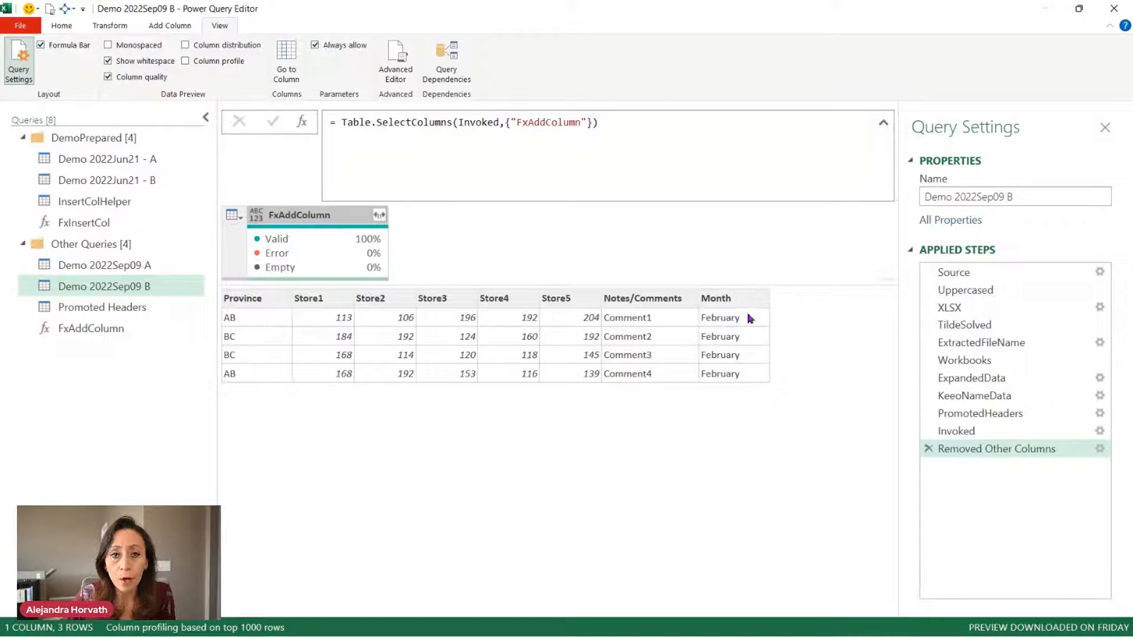
pyautogui.doubleClick(1038, 450)
pyautogui.write('KeepFinal')
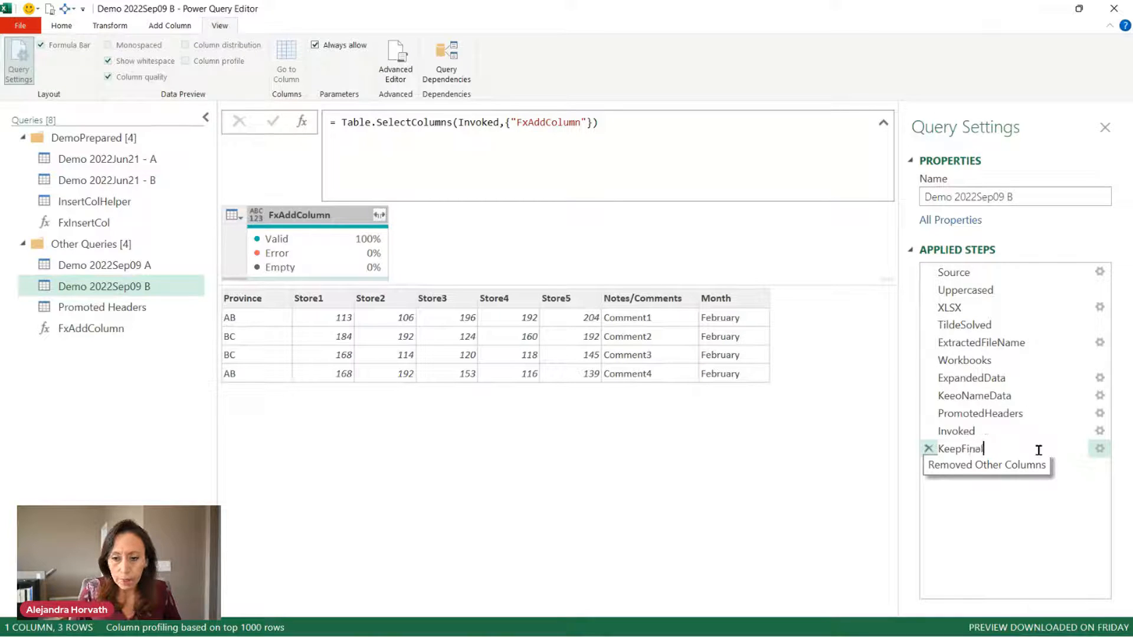
pyautogui.write('Col')
pyautogui.press('Return')
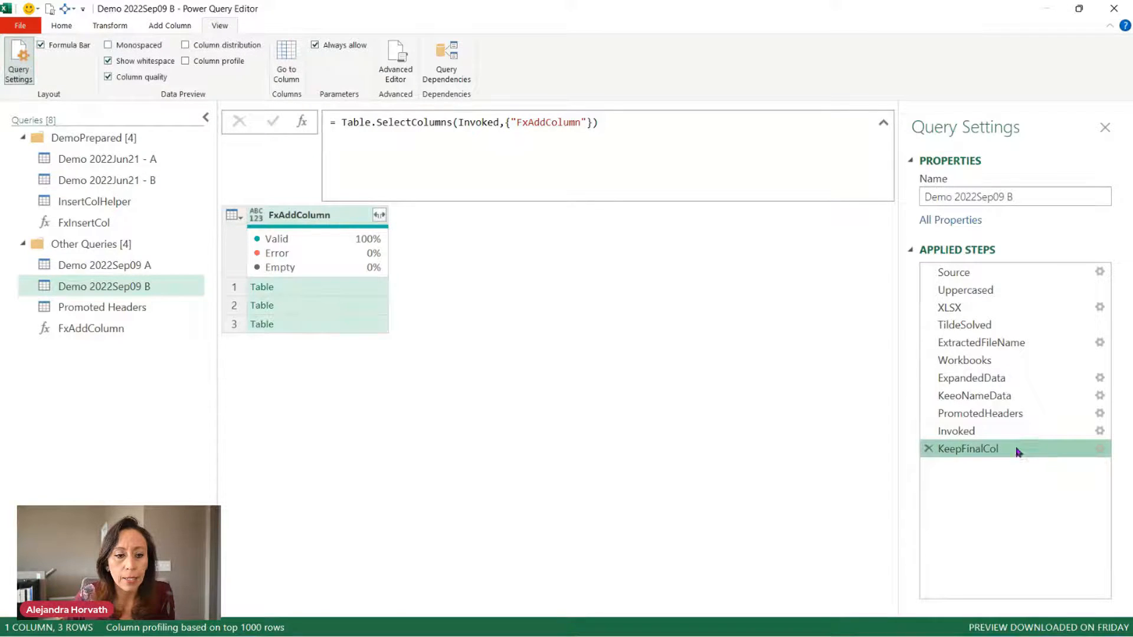
pyautogui.click(379, 303)
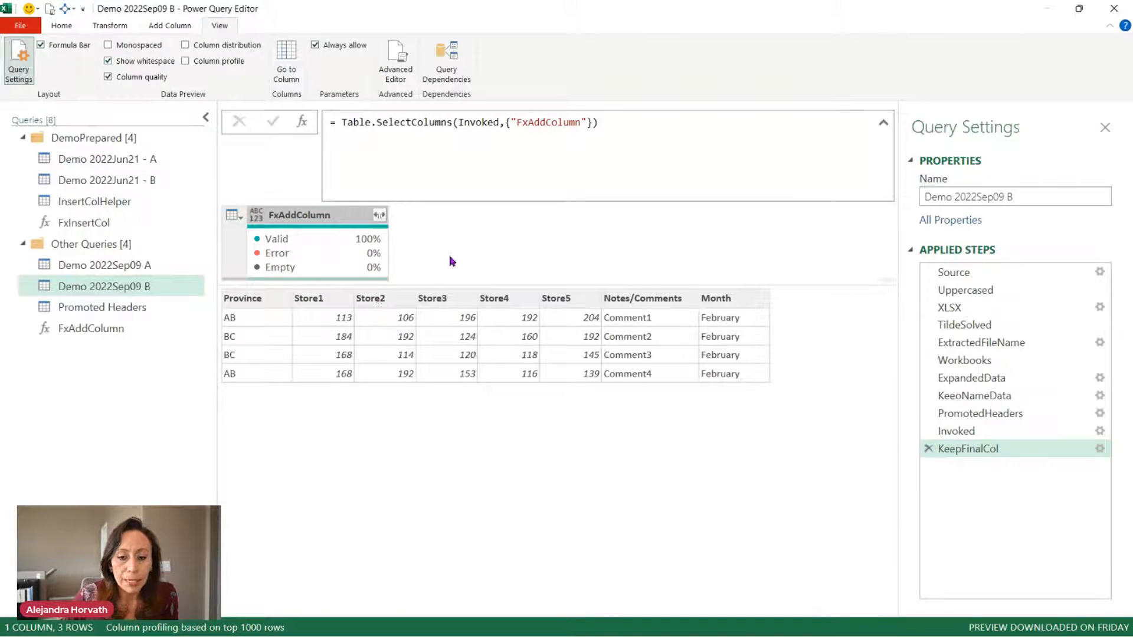
# Expand all FxAddColumn nested columns without the original column name prefix.
pyautogui.click(378, 215)
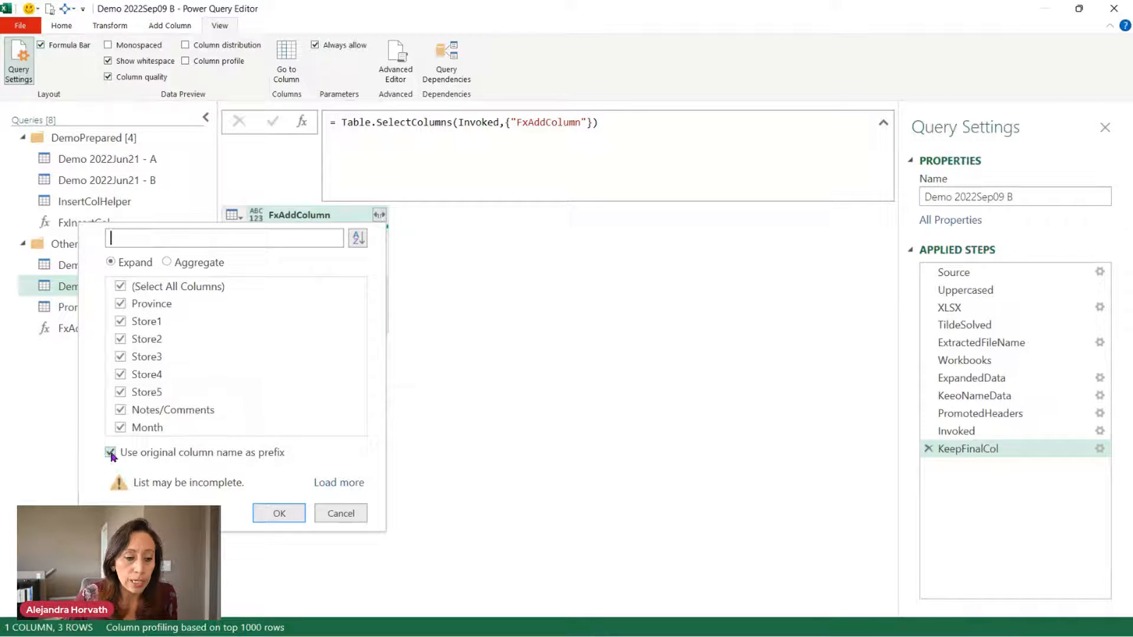
pyautogui.click(110, 452)
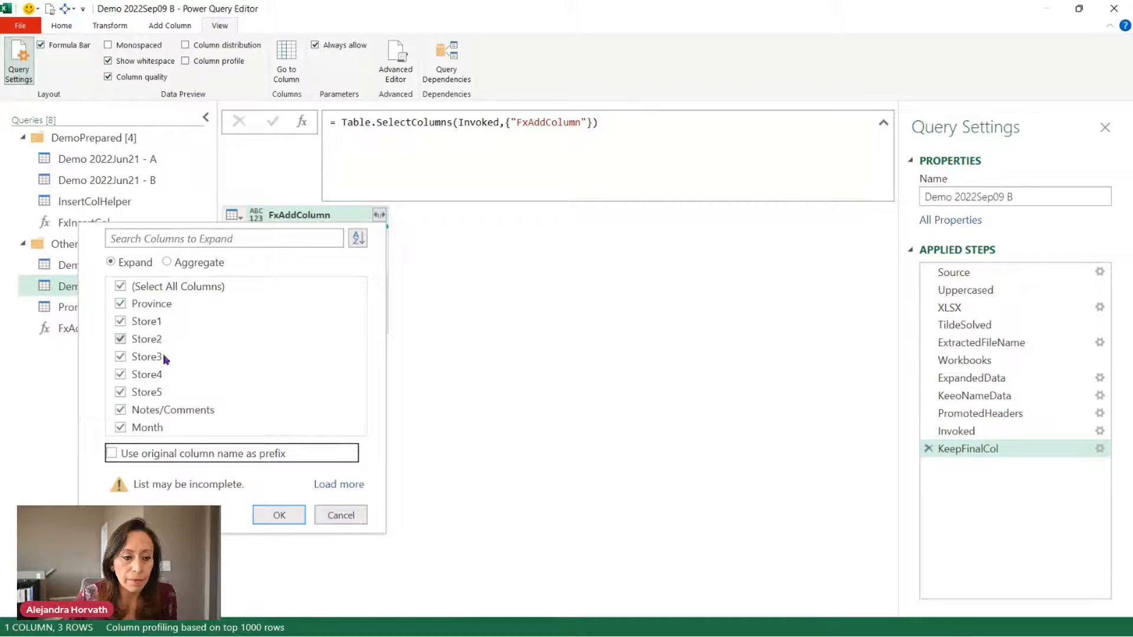
pyautogui.click(300, 514)
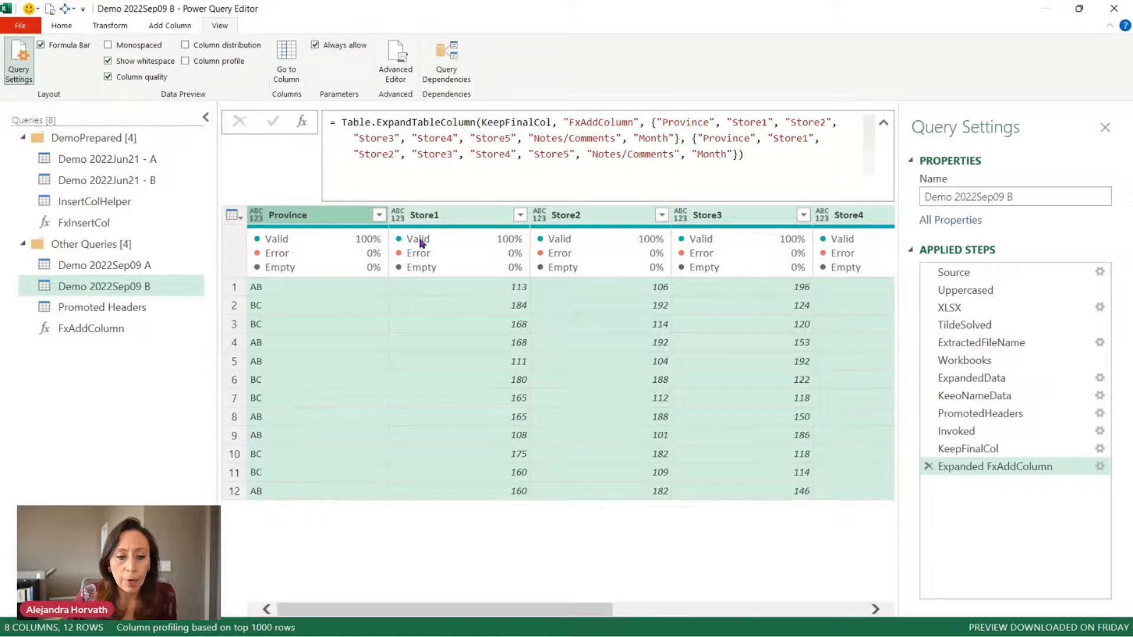
# Select the Month, Notes/Comments and Province columns.
pyautogui.moveTo(611, 612); pyautogui.dragTo(862, 611)
pyautogui.click(800, 217)
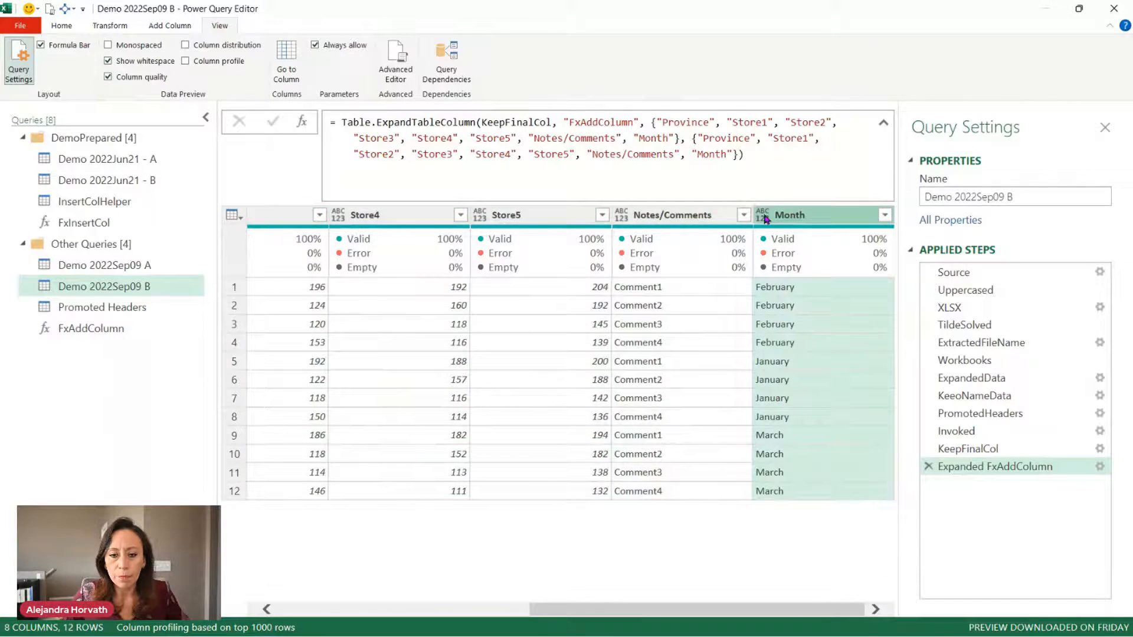
pyautogui.keyDown('ctrl'); pyautogui.click(691, 217); pyautogui.keyUp('ctrl')
pyautogui.moveTo(621, 617); pyautogui.dragTo(264, 534)
pyautogui.keyDown('ctrl'); pyautogui.click(318, 218); pyautogui.keyUp('ctrl')
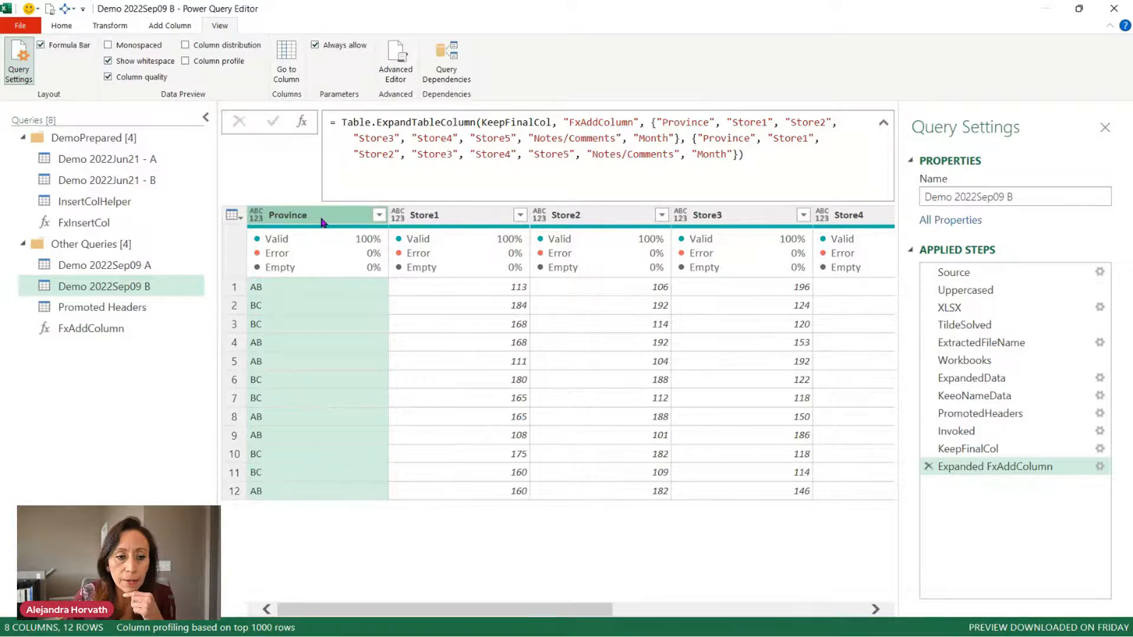
# Unpivot the store columns into Attribute and Value, then detect data types for all columns.
pyautogui.rightClick(324, 222)
pyautogui.click(361, 438)
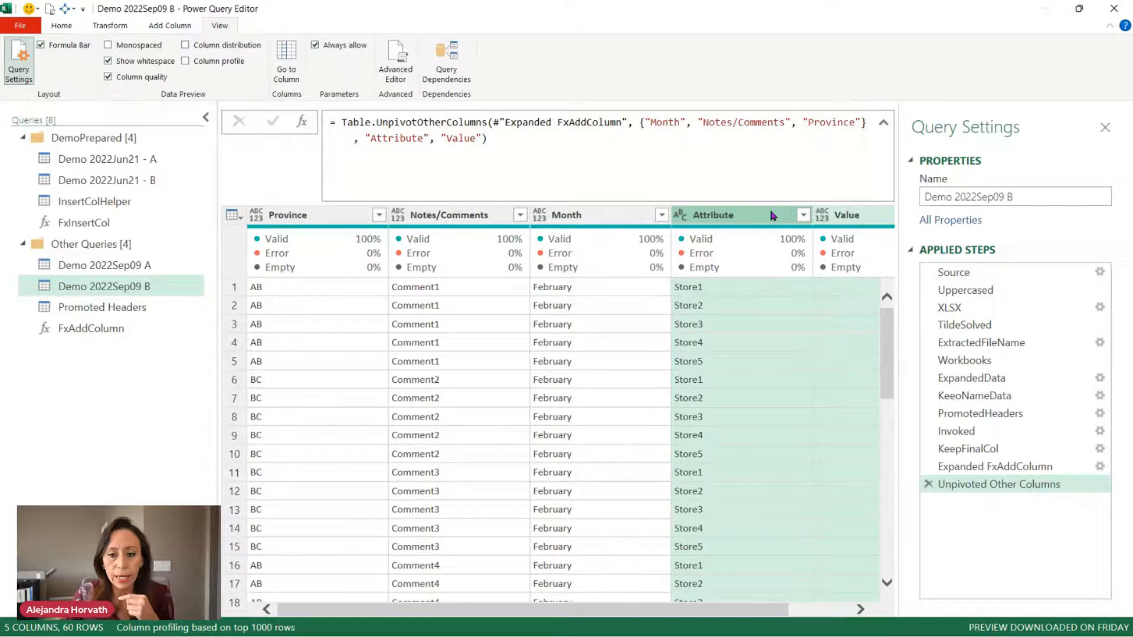
pyautogui.click(205, 117)
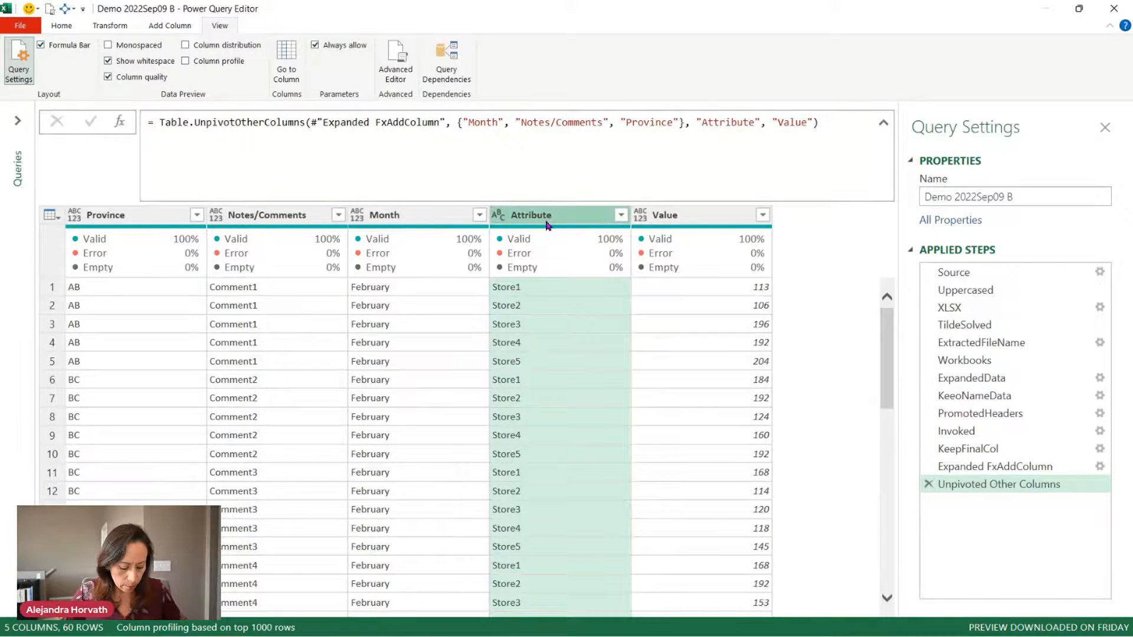
pyautogui.hotkey('ctrl', 'a')
pyautogui.click(109, 26)
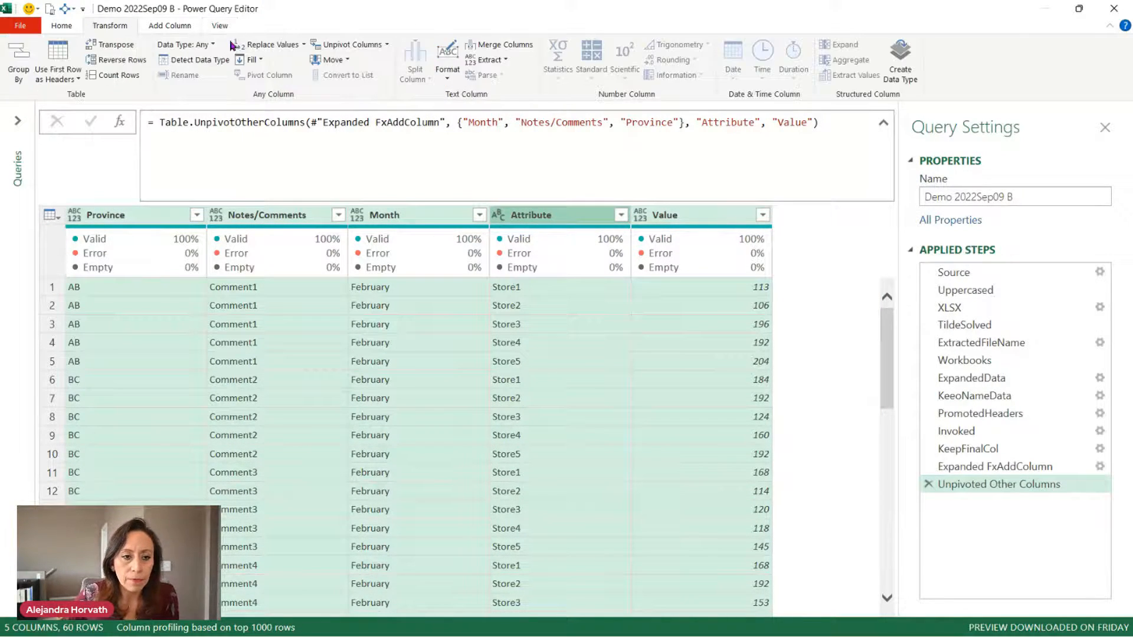
pyautogui.click(195, 59)
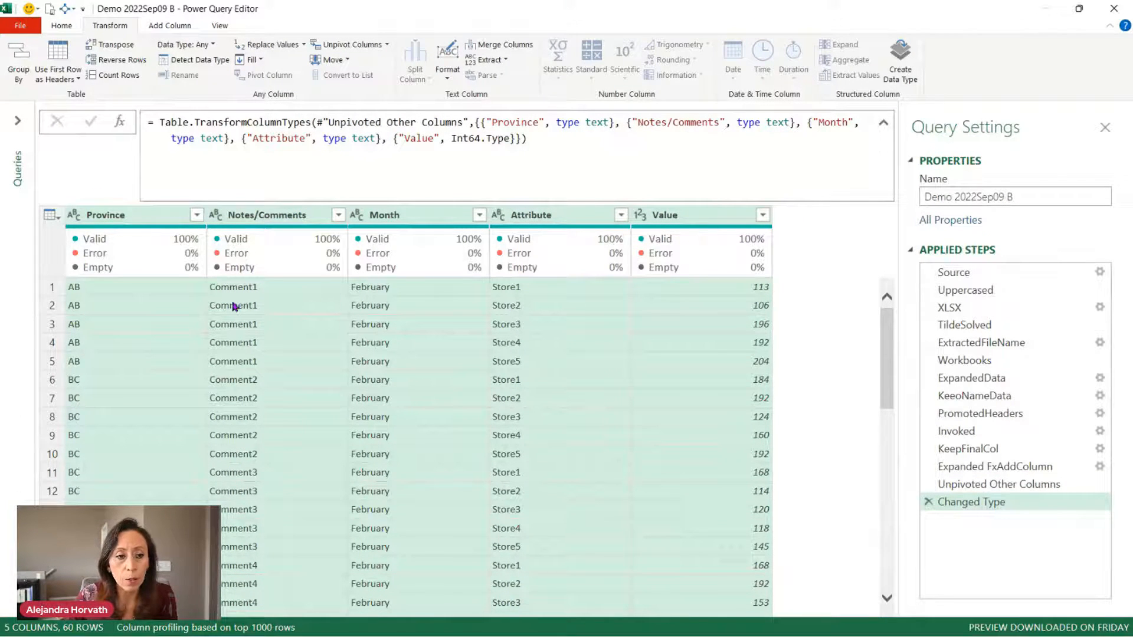
# Close the Power Query editor via Close & Load To to pick a destination.
pyautogui.click(17, 120)
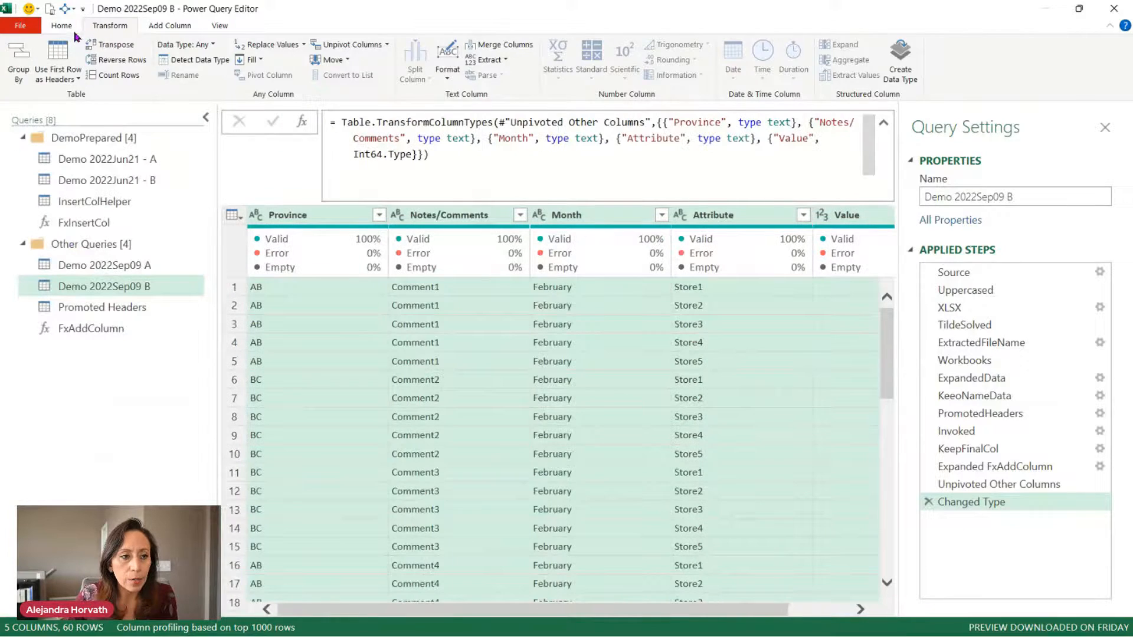
pyautogui.click(65, 26)
pyautogui.click(18, 75)
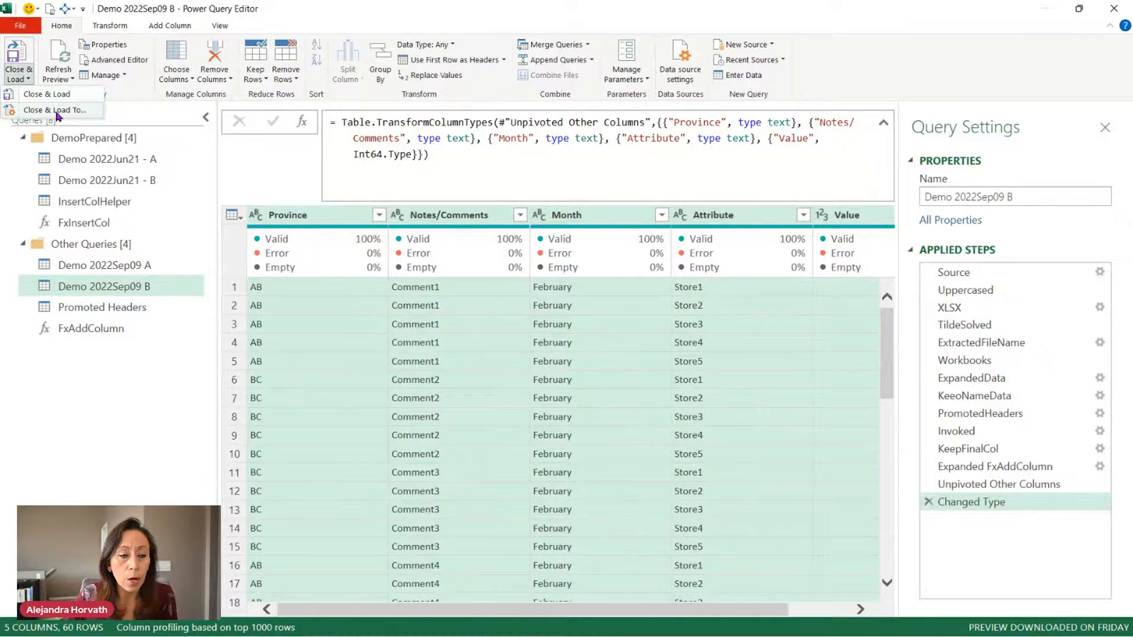
pyautogui.click(56, 111)
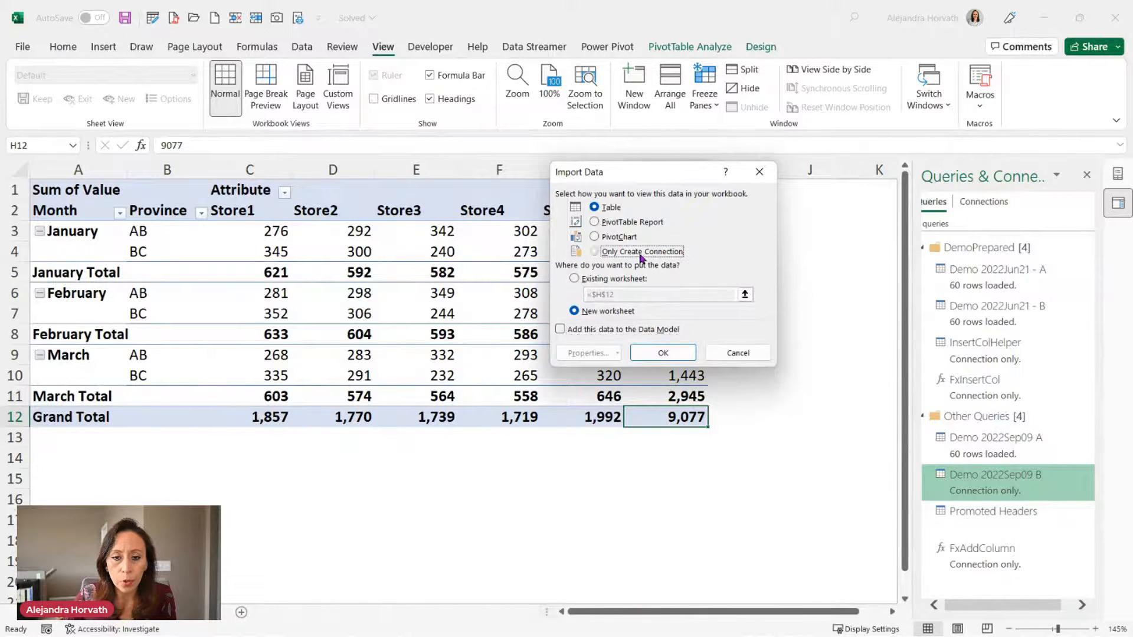
# Load Demo 2022Sep09 B as a connection only.
pyautogui.click(594, 251)
pyautogui.click(663, 353)
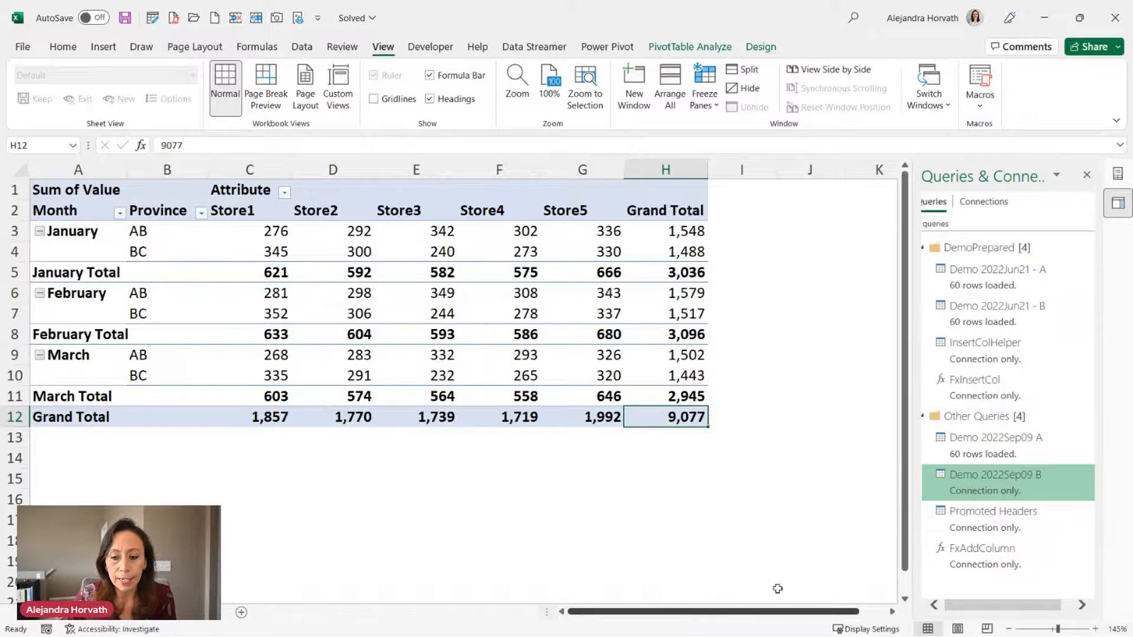
pyautogui.click(891, 611)
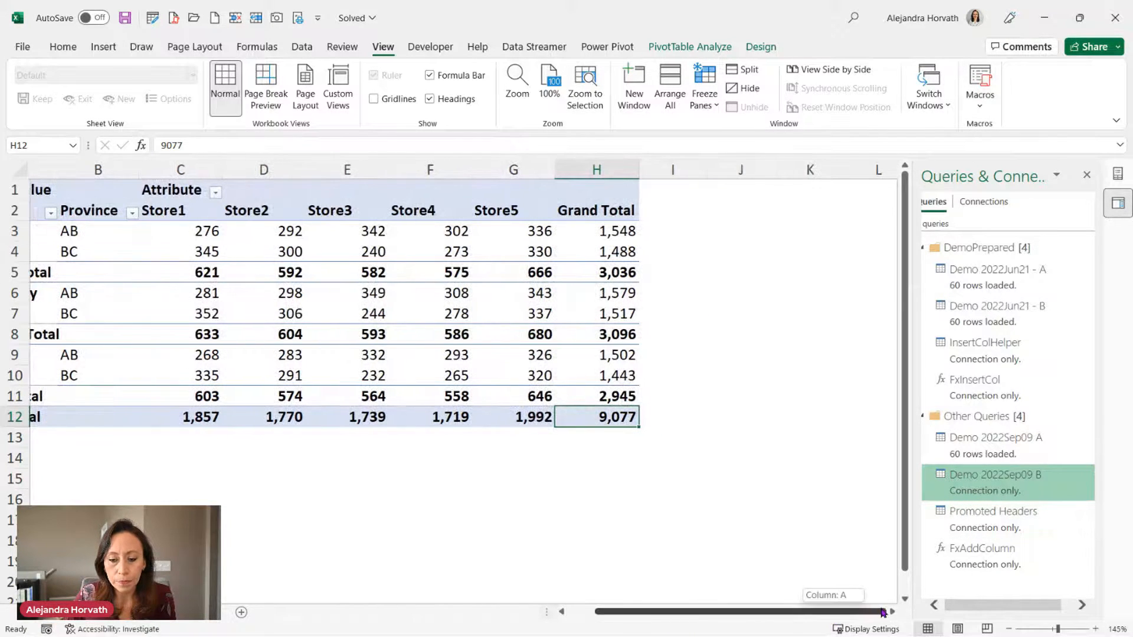
# Select J1 and set the query to load as a PivotTable Report there.
pyautogui.click(774, 194)
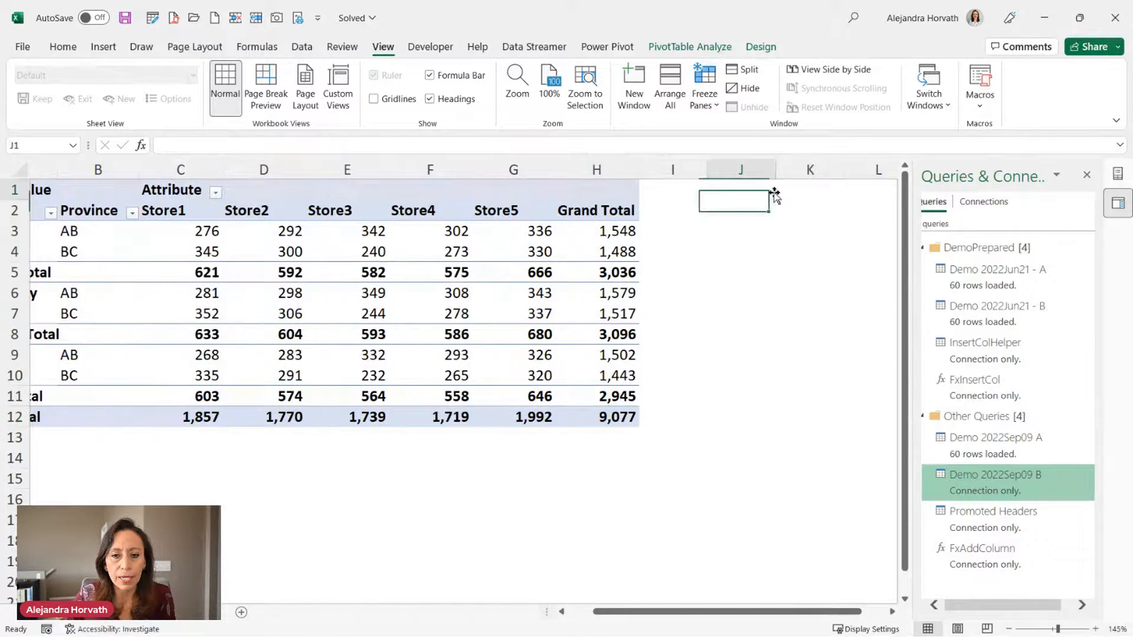
pyautogui.scroll(-3, 767, 220)
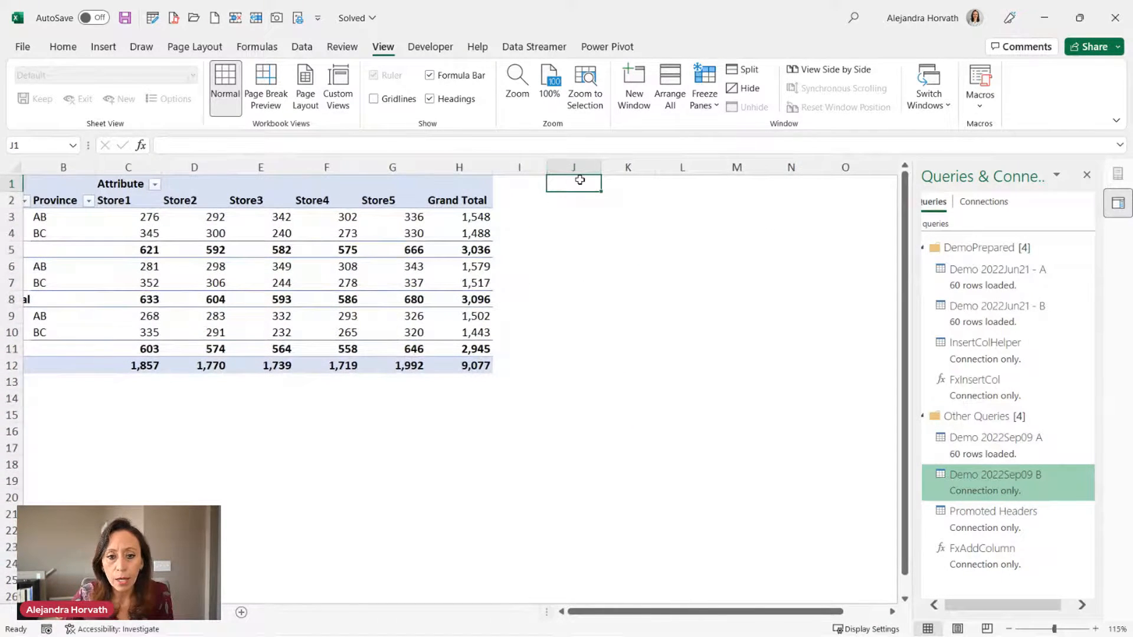
pyautogui.rightClick(997, 490)
pyautogui.click(979, 458)
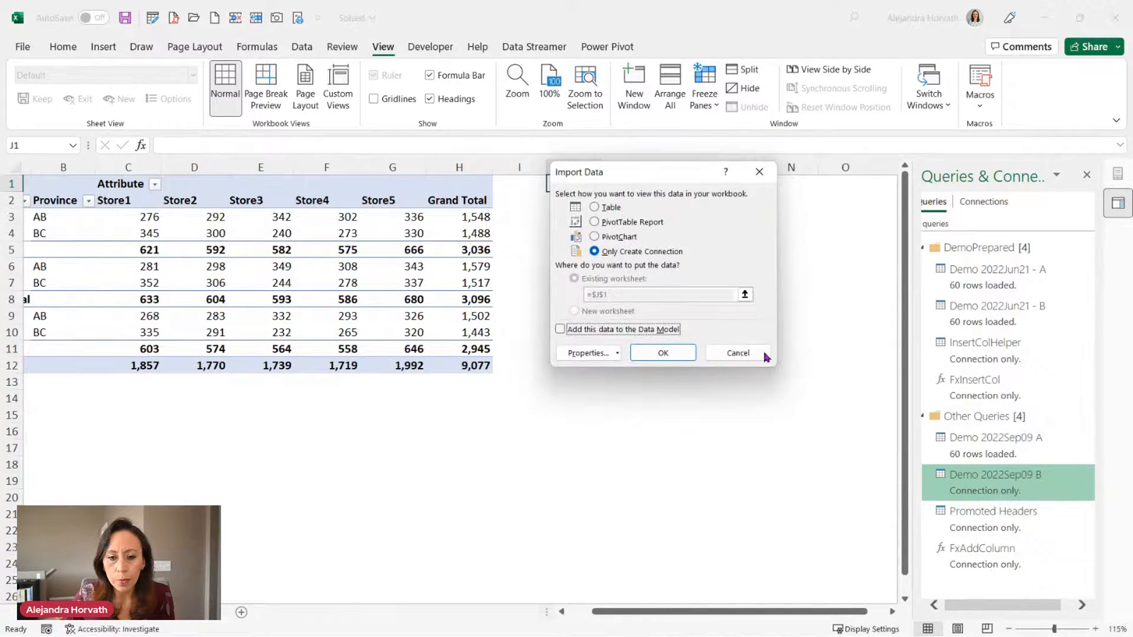
pyautogui.click(622, 223)
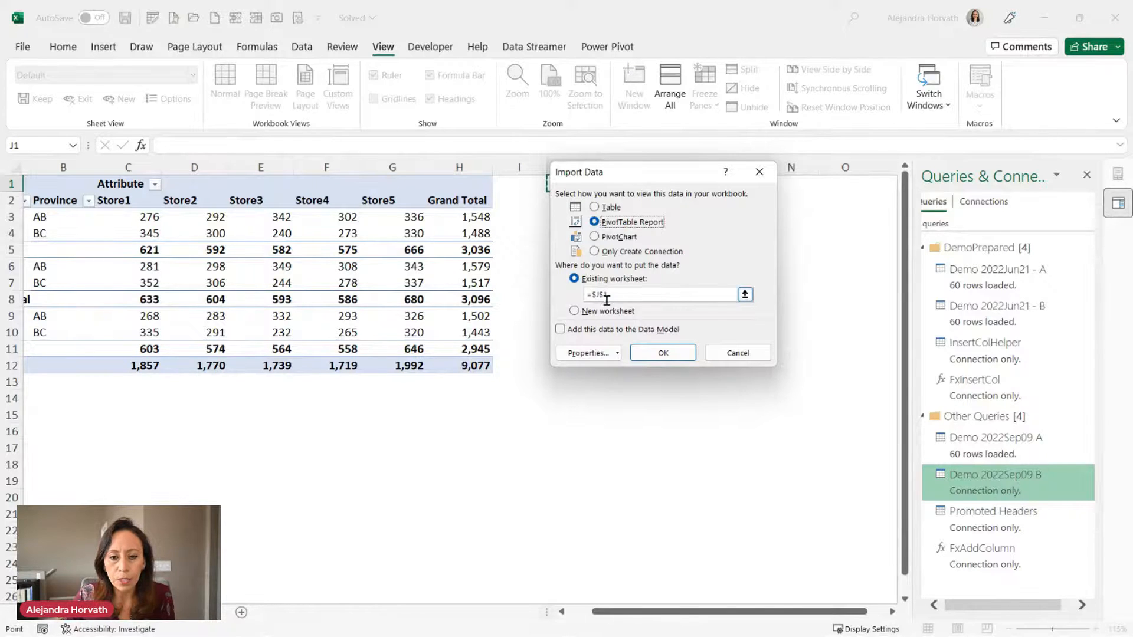
# Create the pivot at J1 with Sum of Value, Province and Month rows, Attribute columns.
pyautogui.click(663, 353)
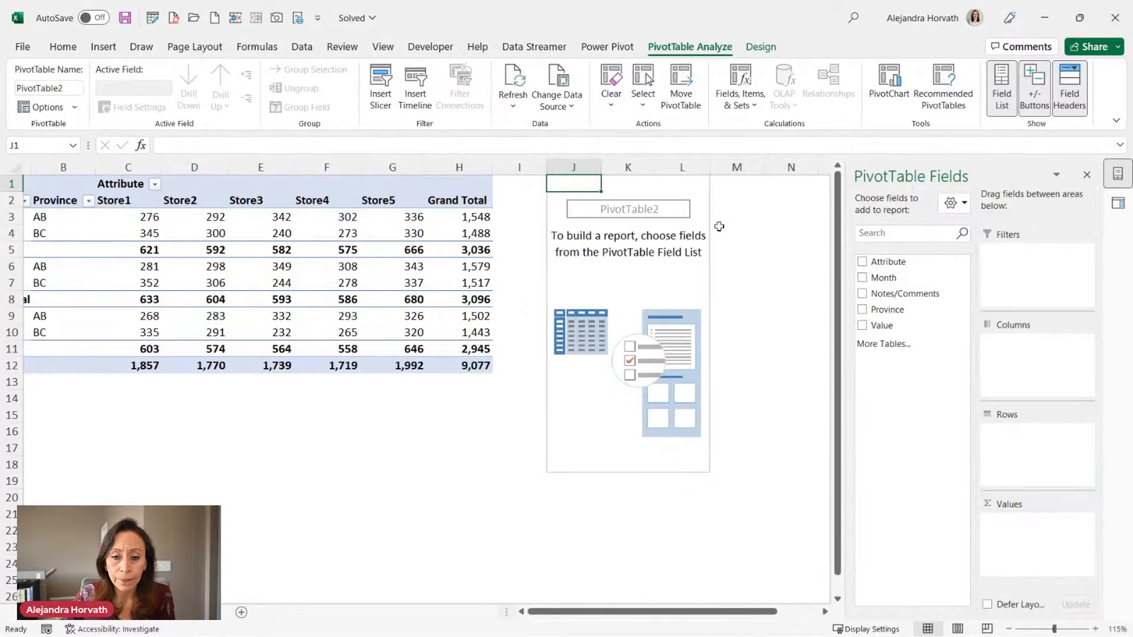
pyautogui.moveTo(721, 614); pyautogui.dragTo(776, 614)
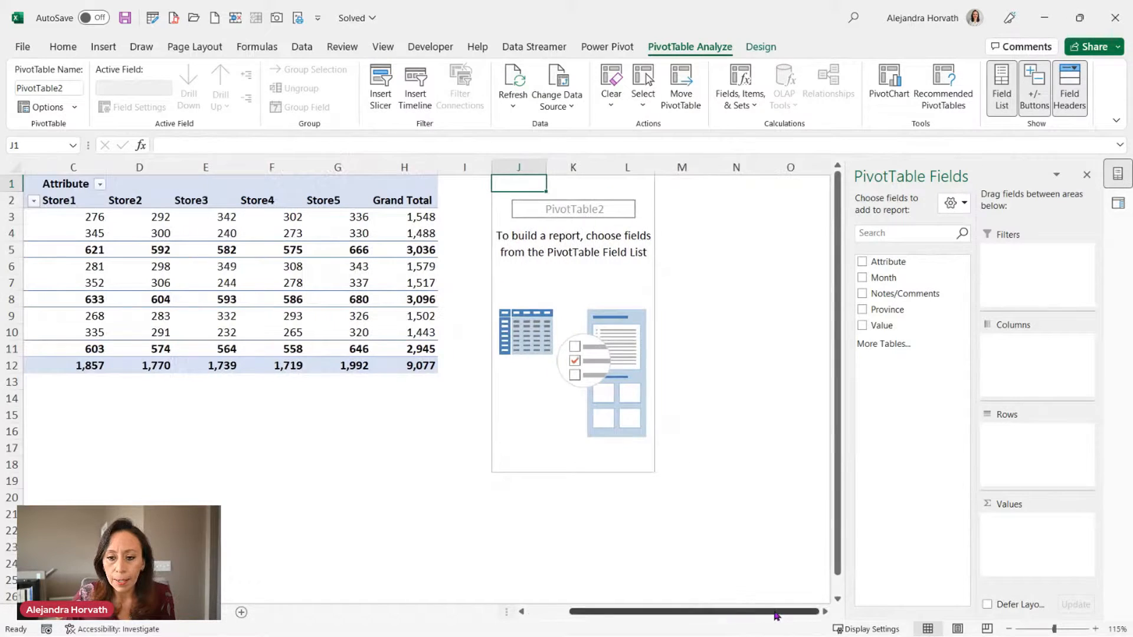
pyautogui.moveTo(900, 325); pyautogui.dragTo(1025, 544)
pyautogui.moveTo(897, 309); pyautogui.dragTo(1020, 435)
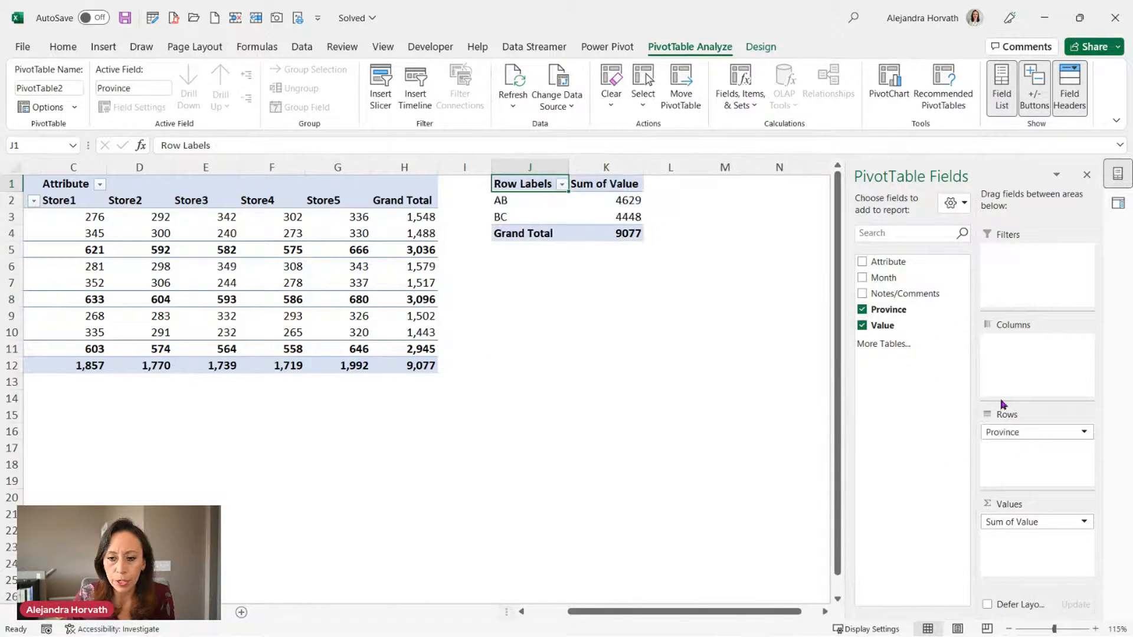
pyautogui.moveTo(906, 277); pyautogui.dragTo(1031, 445)
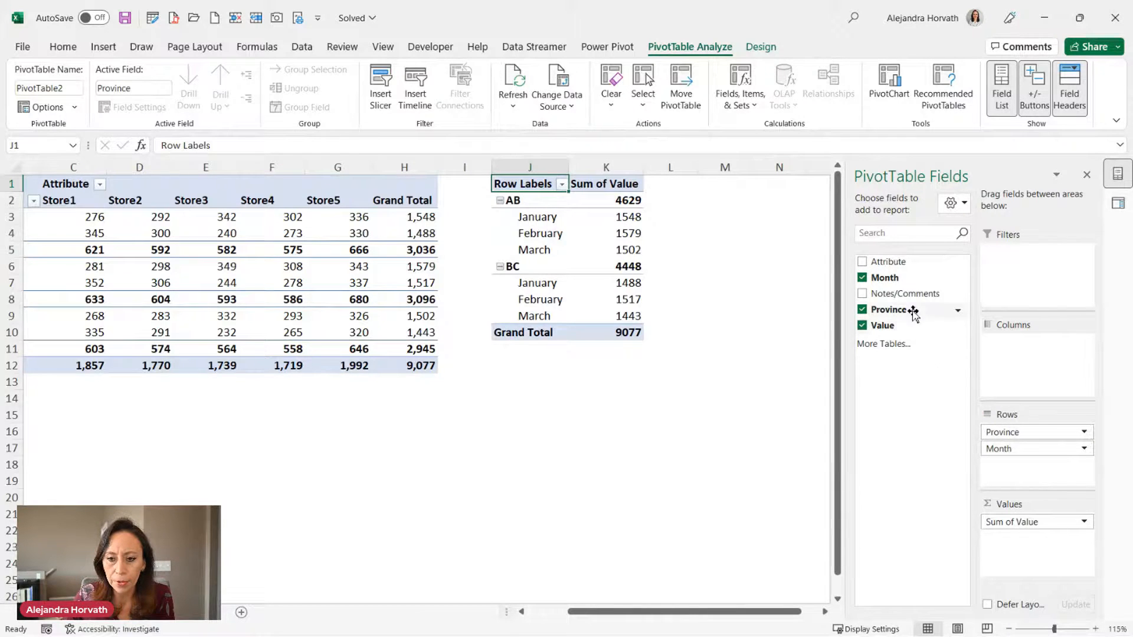
pyautogui.moveTo(887, 261); pyautogui.dragTo(1027, 345)
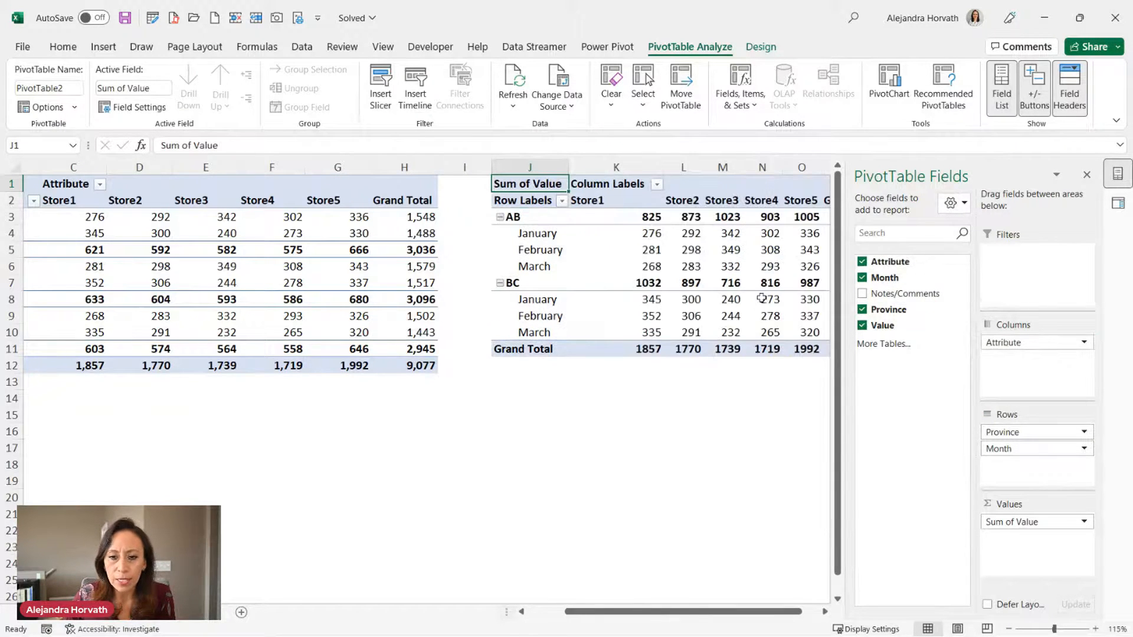
# Compare with the first pivot and move Month above Province in the rows.
pyautogui.moveTo(639, 616); pyautogui.dragTo(493, 622)
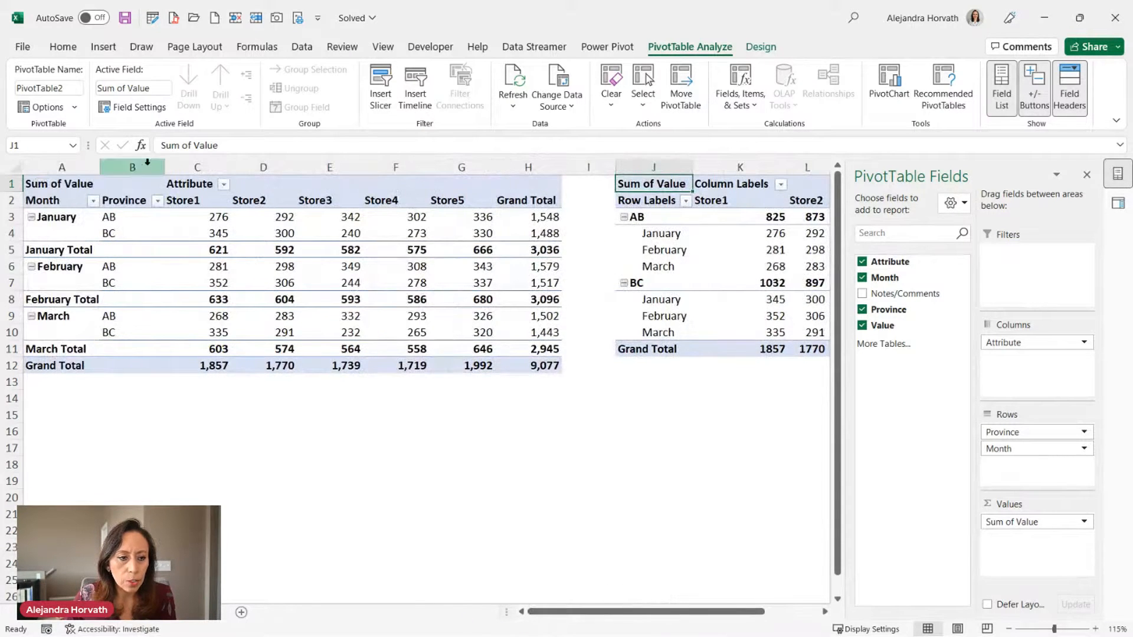
pyautogui.click(58, 220)
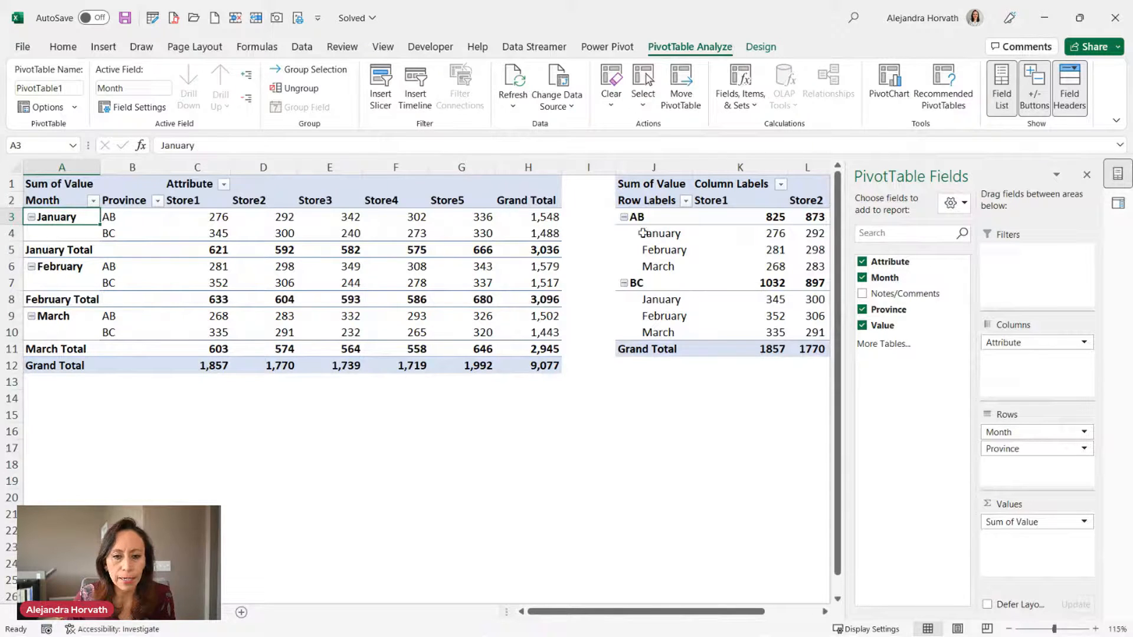
pyautogui.click(672, 222)
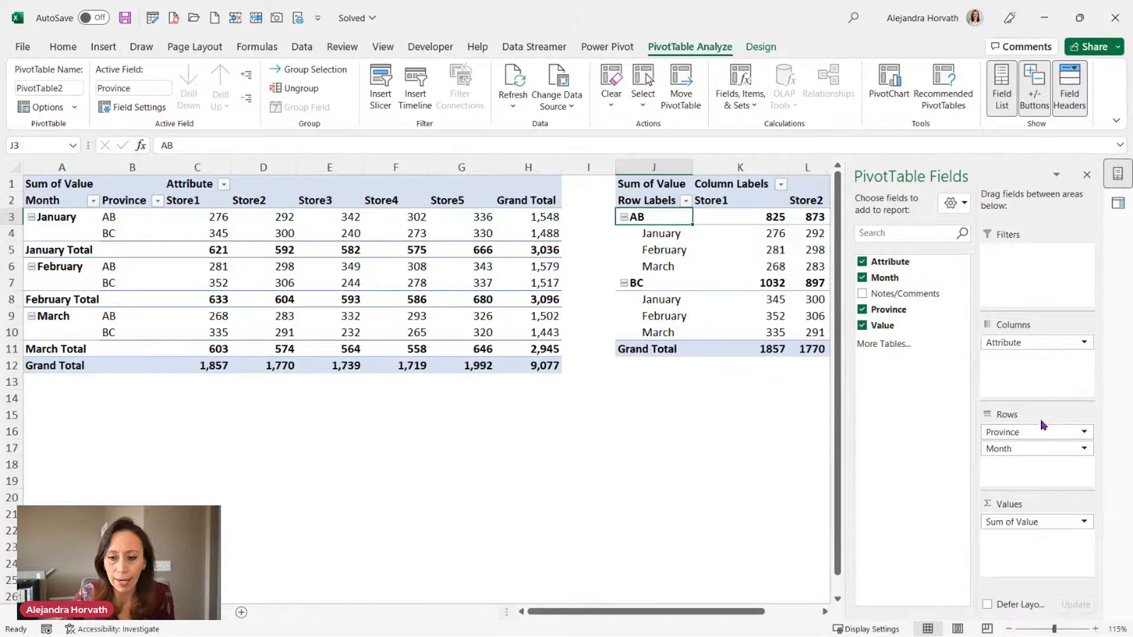
pyautogui.moveTo(1038, 425); pyautogui.dragTo(1038, 453)
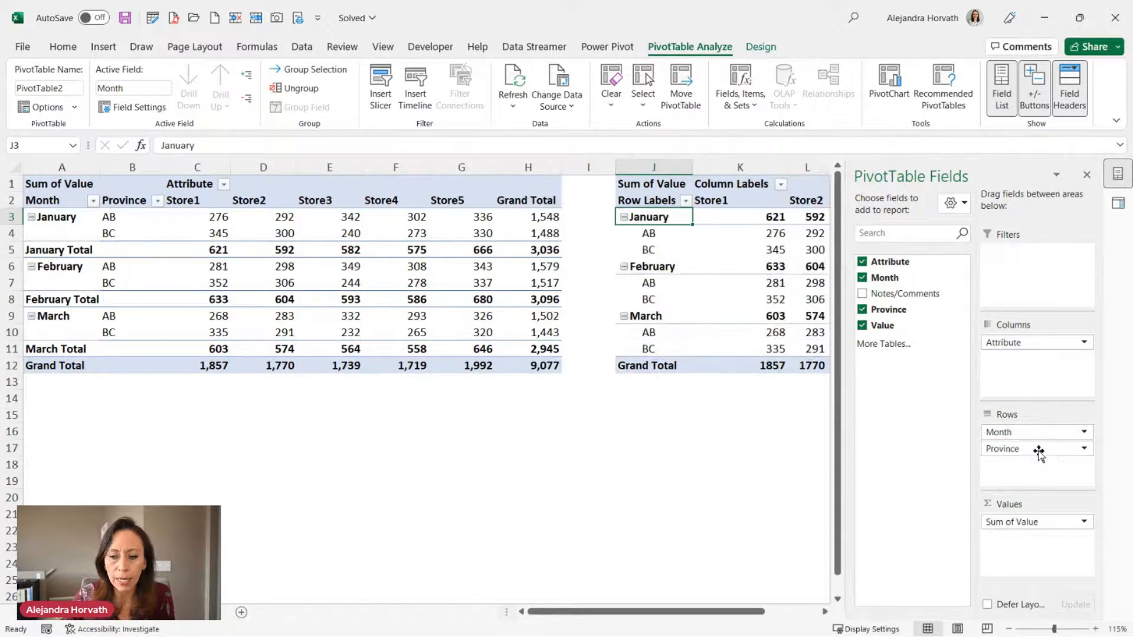
pyautogui.click(658, 211)
pyautogui.click(677, 233)
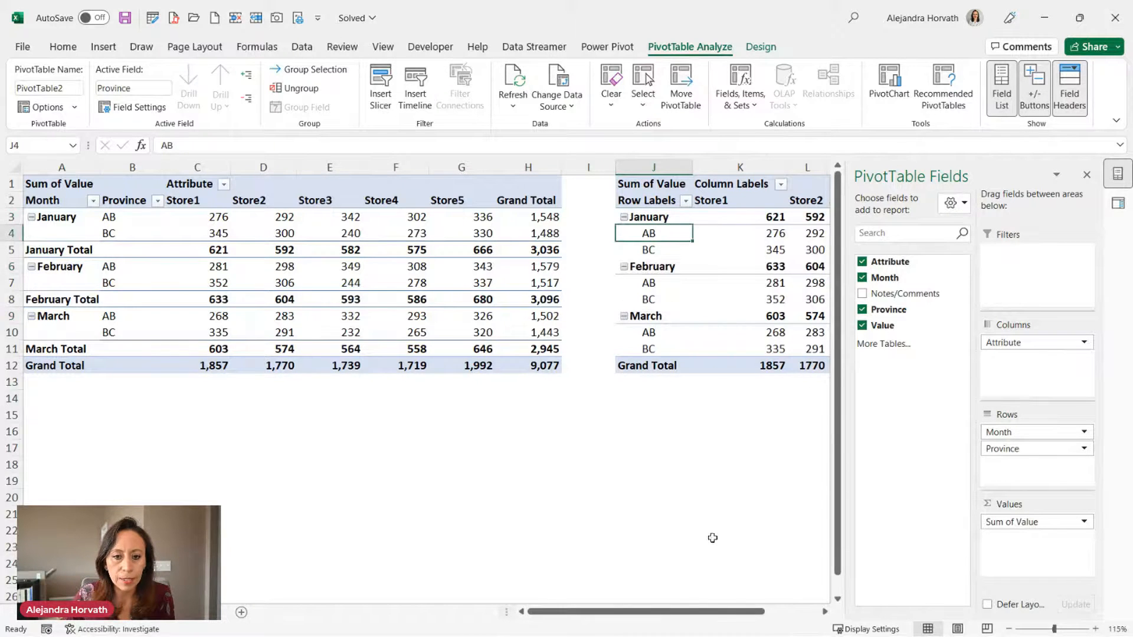
pyautogui.click(770, 47)
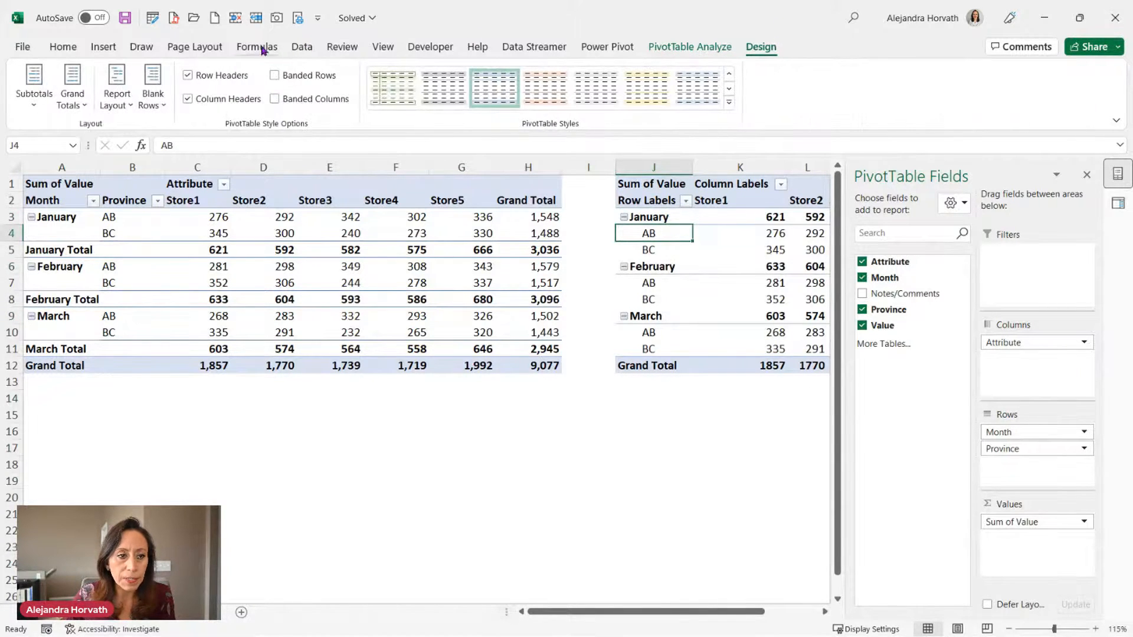
# Show the second pivot in Tabular Form and close the field list and queries panes.
pyautogui.click(118, 95)
pyautogui.click(177, 207)
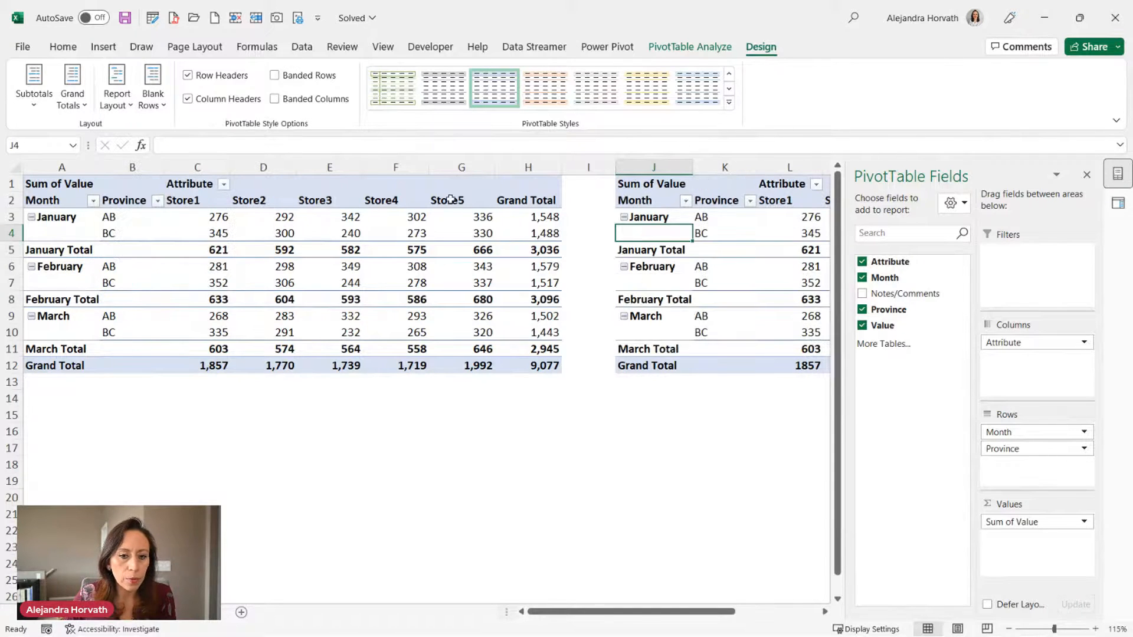
pyautogui.moveTo(690, 612); pyautogui.dragTo(765, 613)
pyautogui.click(1087, 176)
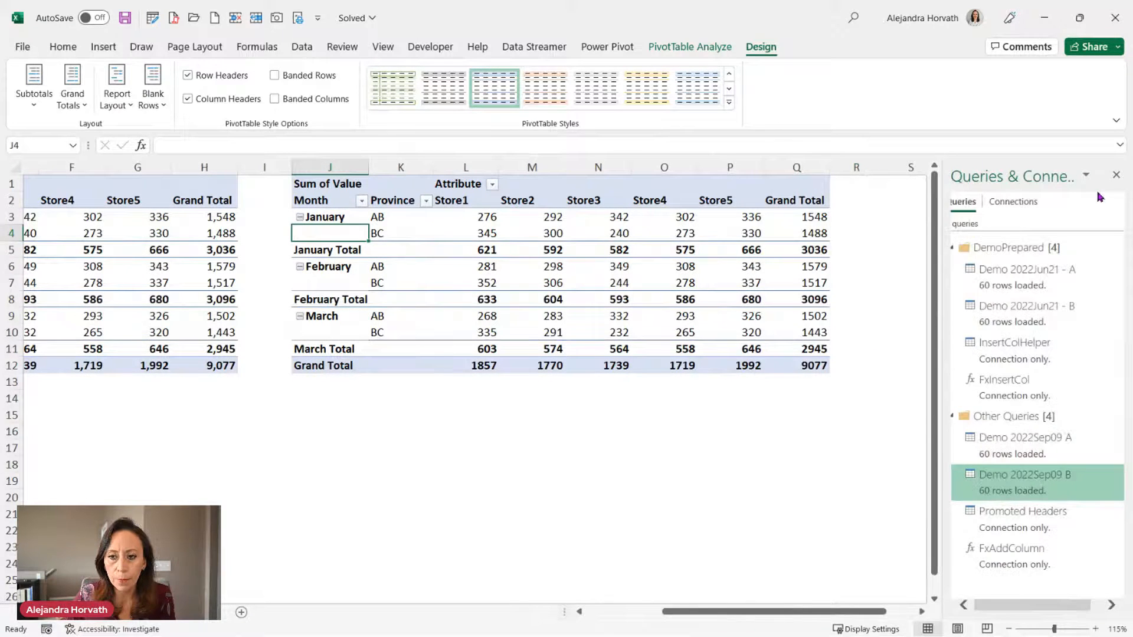
pyautogui.click(1116, 177)
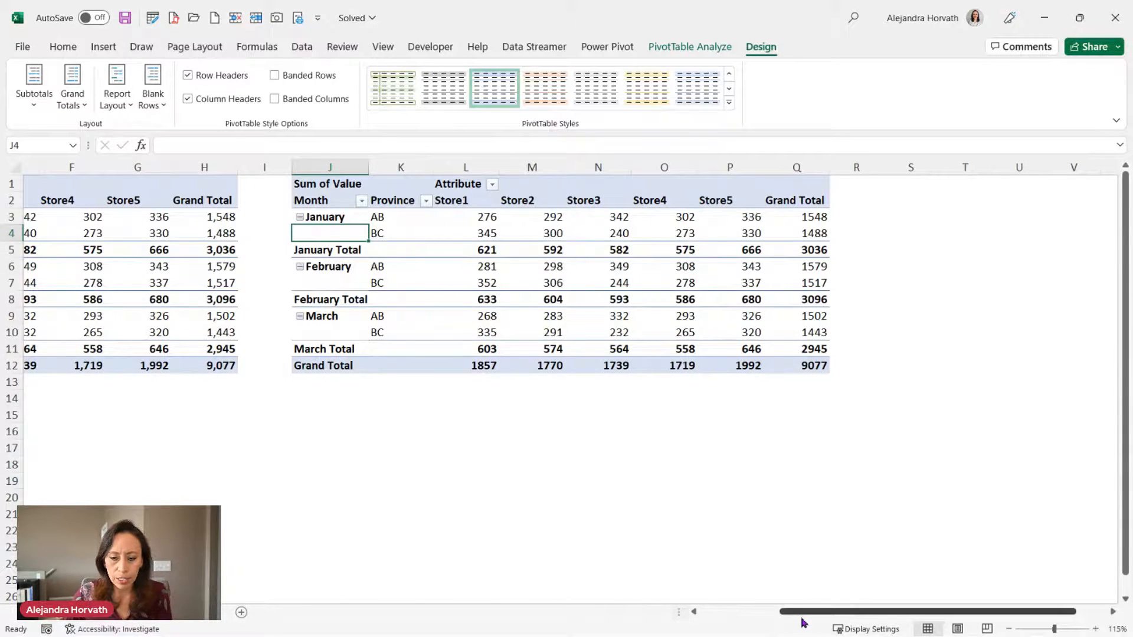
pyautogui.moveTo(807, 618); pyautogui.dragTo(744, 625)
# Format the pivot values as Number with 1000 separator and 0 decimals.
pyautogui.rightClick(1093, 220)
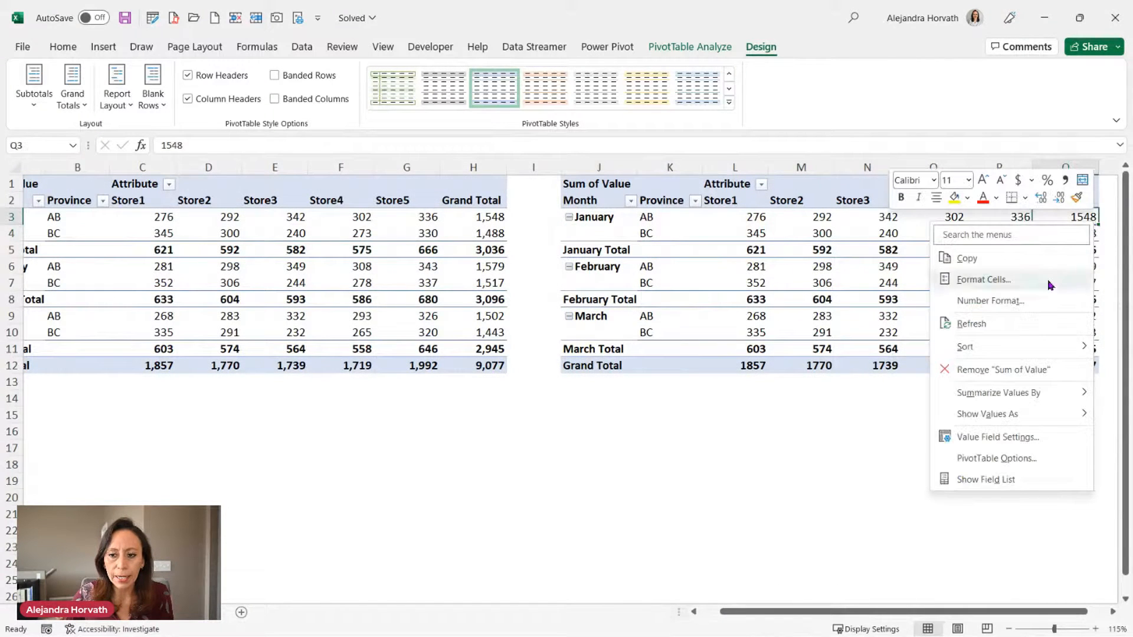
pyautogui.click(1045, 299)
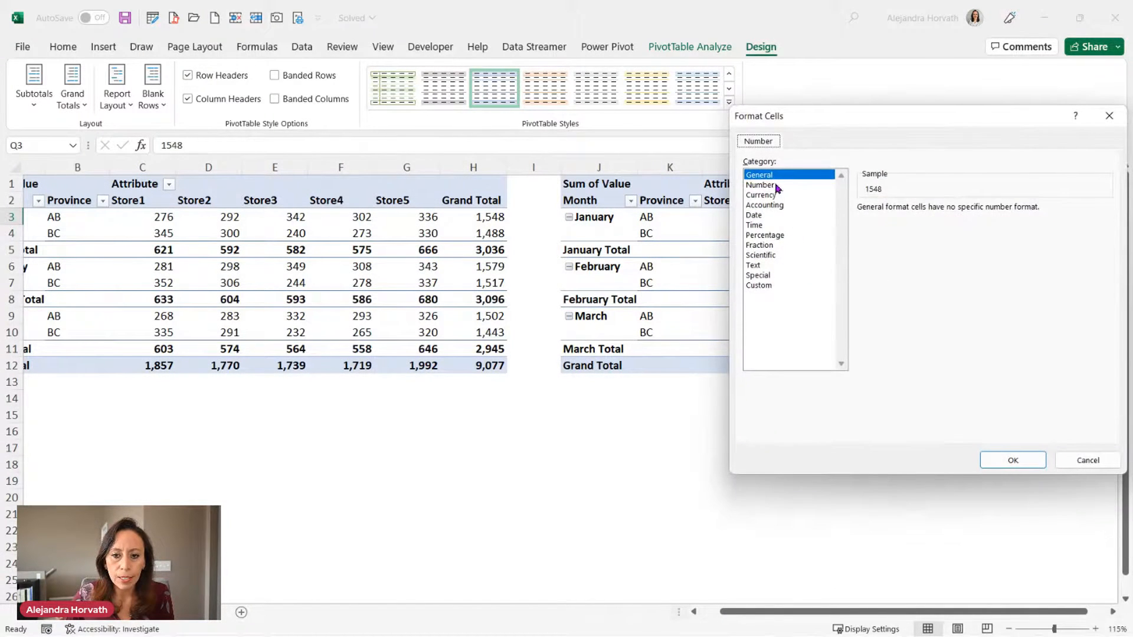
pyautogui.click(776, 186)
pyautogui.click(925, 227)
pyautogui.click(961, 212)
pyautogui.click(961, 212)
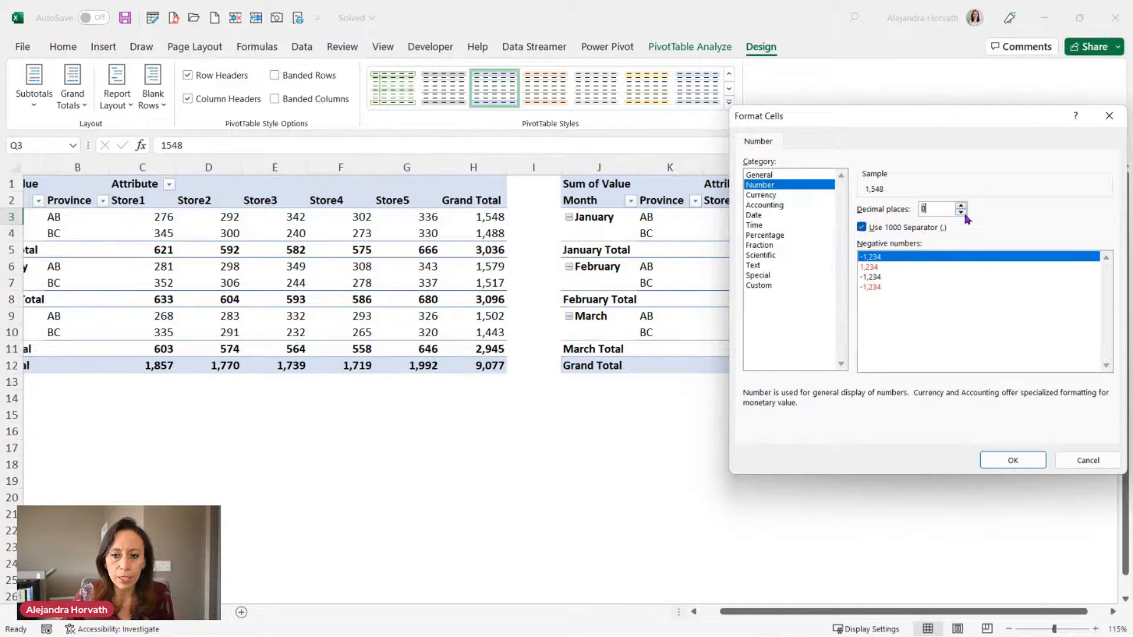
pyautogui.click(1014, 460)
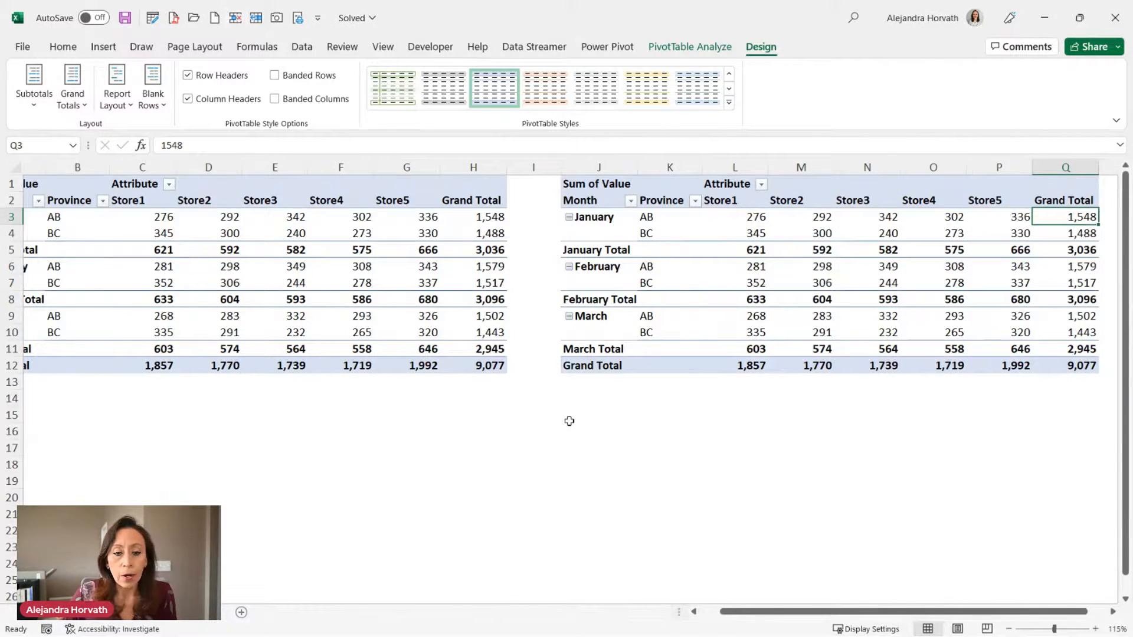
# Auto-fit columns D through P so both pivot tables fit side by side.
pyautogui.moveTo(730, 611); pyautogui.dragTo(708, 622)
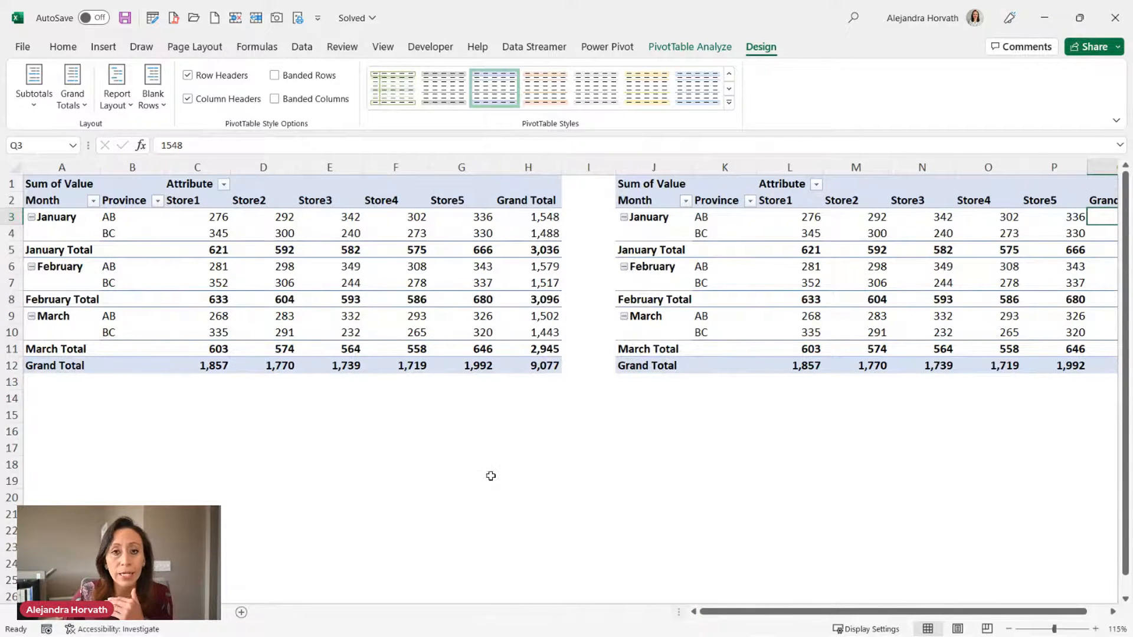
pyautogui.moveTo(453, 364)
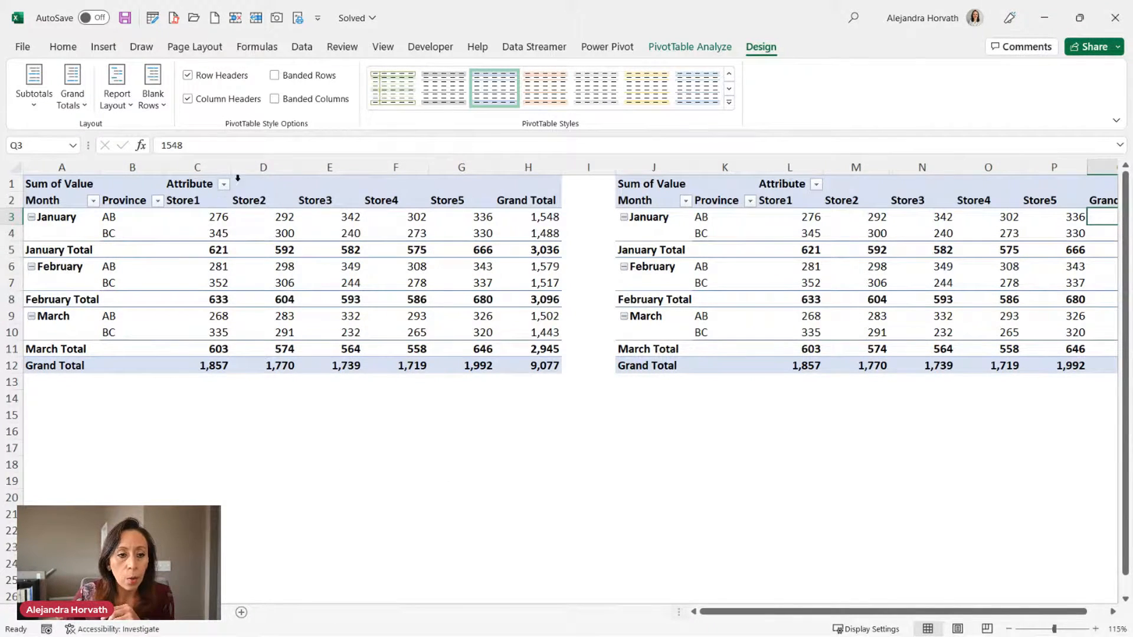
pyautogui.moveTo(237, 177); pyautogui.dragTo(1052, 166)
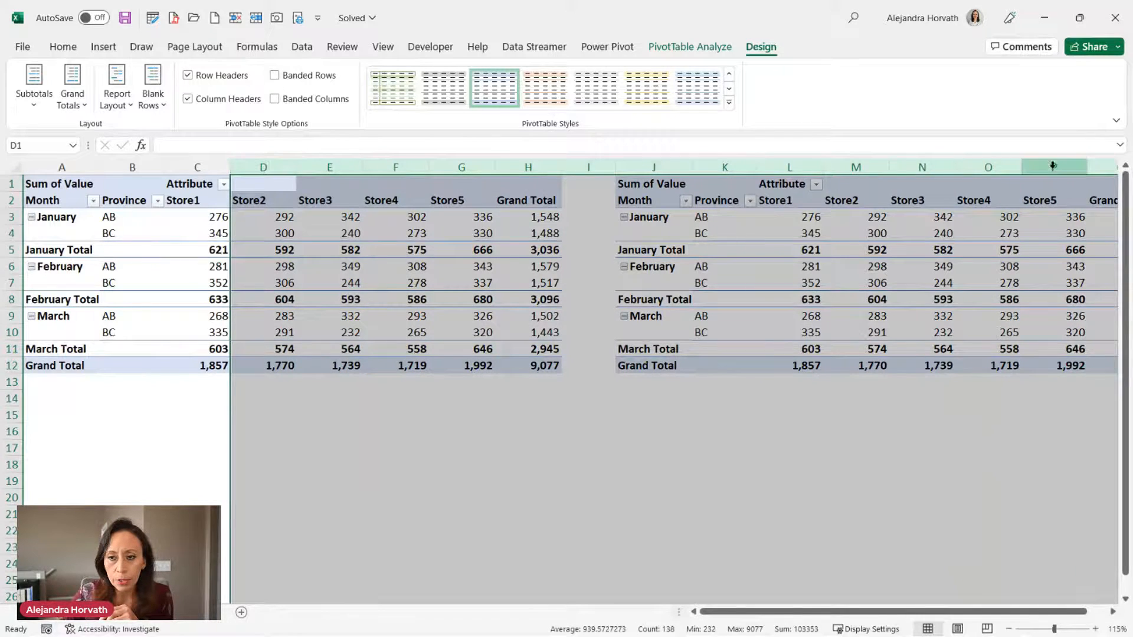
pyautogui.doubleClick(1022, 167)
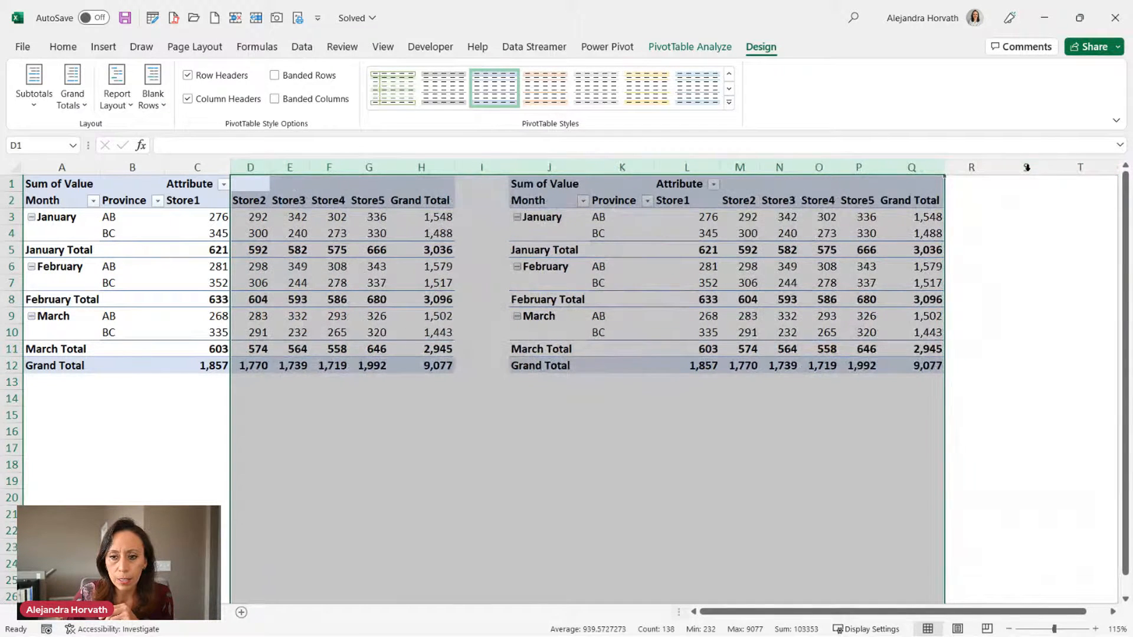
pyautogui.click(772, 437)
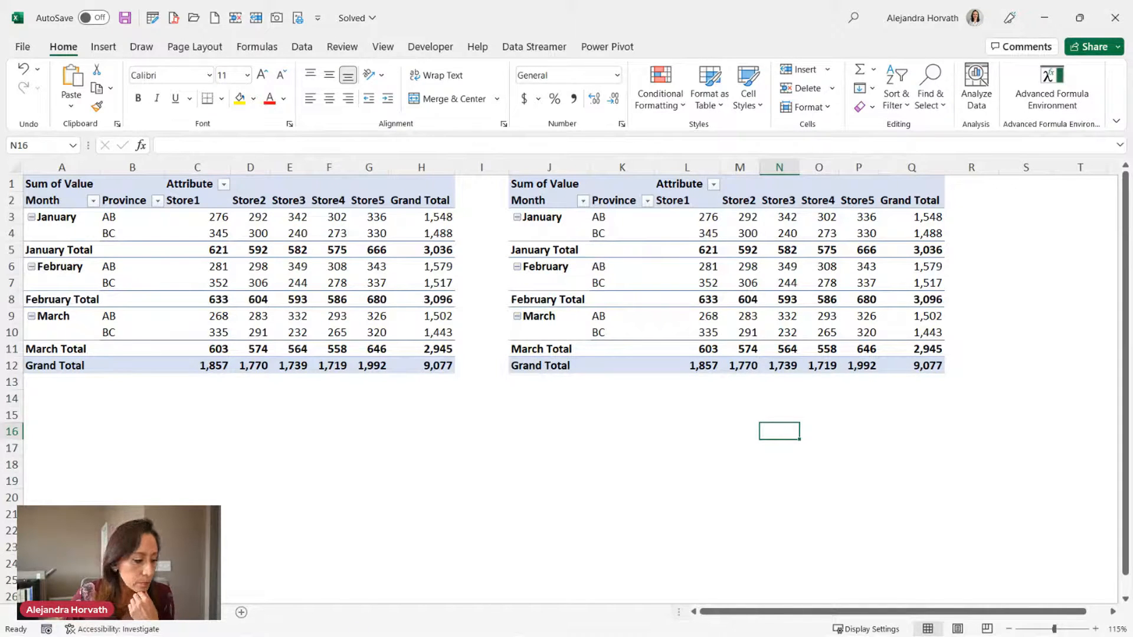
# Open April from the Desktop's Additional Info 2022Sep09 folder in File Explorer.
pyautogui.hotkey('alt', 'Tab')
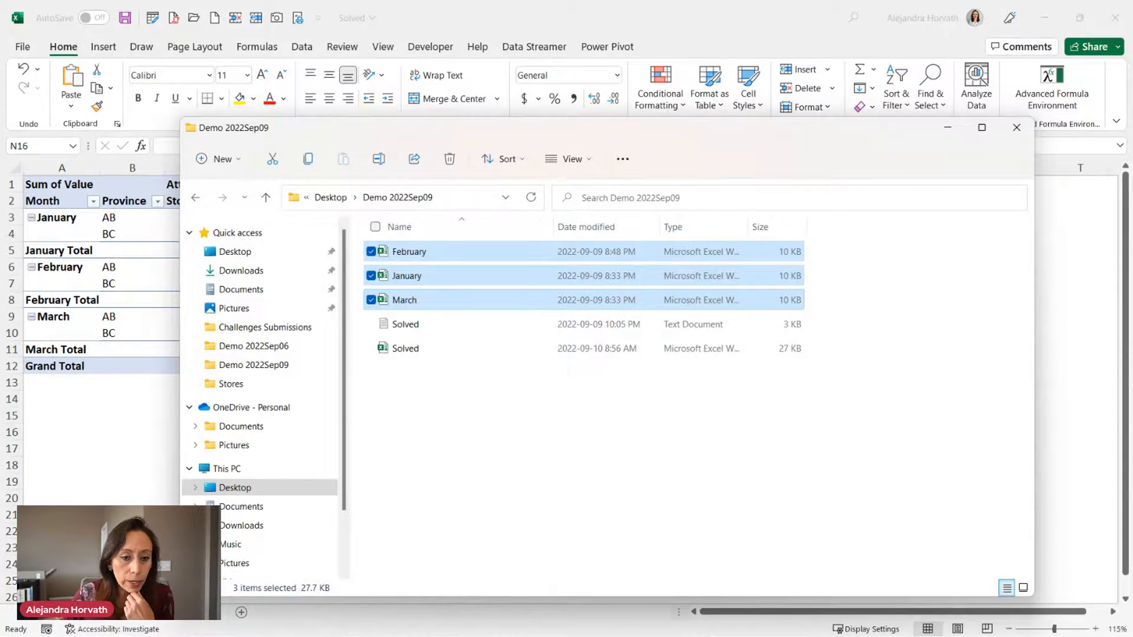
pyautogui.click(330, 197)
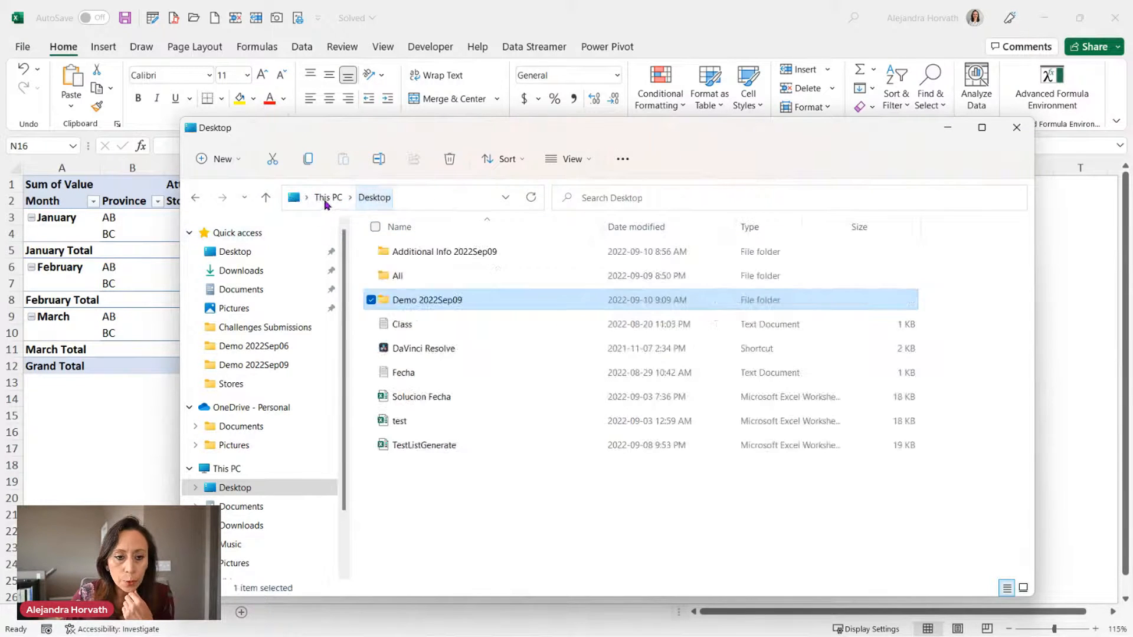
pyautogui.doubleClick(451, 258)
pyautogui.doubleClick(453, 255)
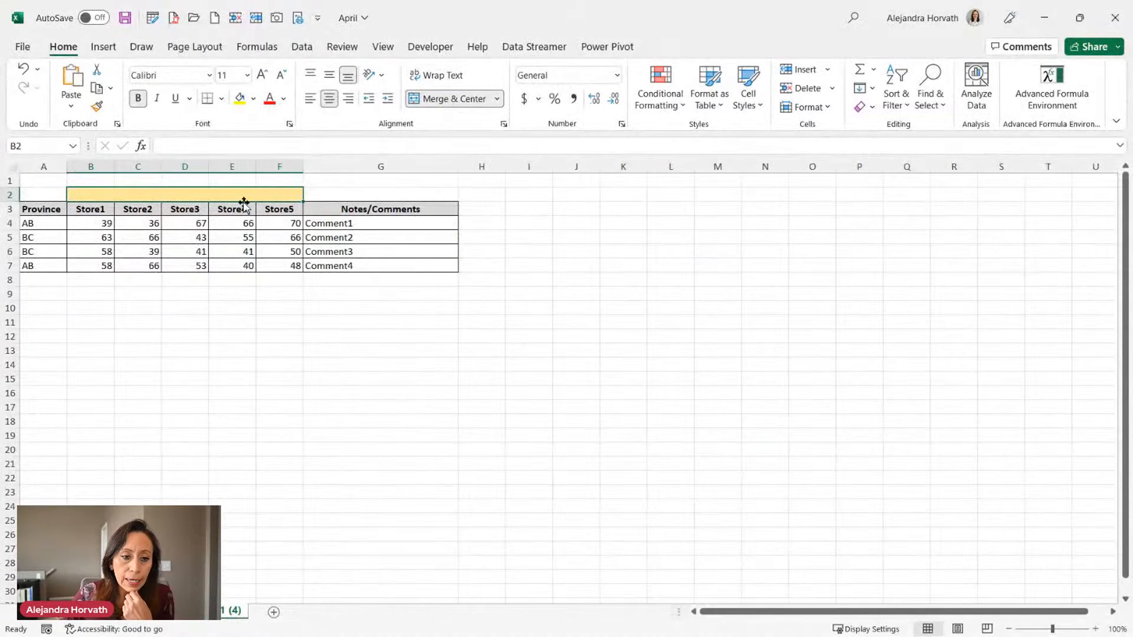
# Inspect the April sheet's Store1, Store4 and Notes/Comments headers.
pyautogui.moveTo(89, 178); pyautogui.dragTo(179, 177)
pyautogui.click(94, 210)
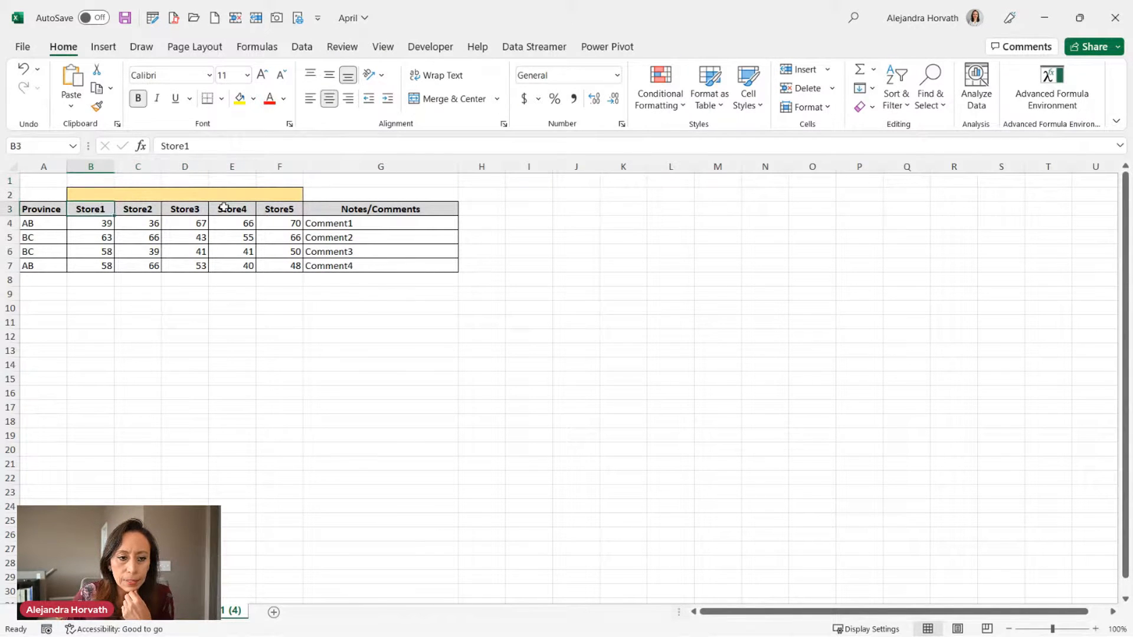
pyautogui.click(226, 208)
pyautogui.click(327, 205)
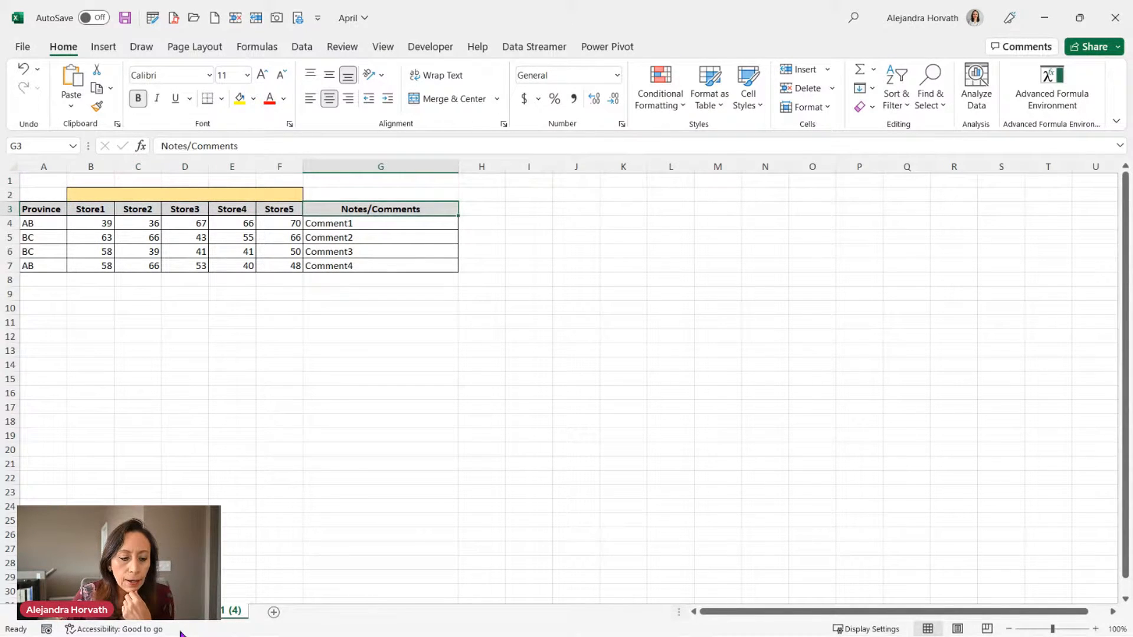
pyautogui.click(109, 612)
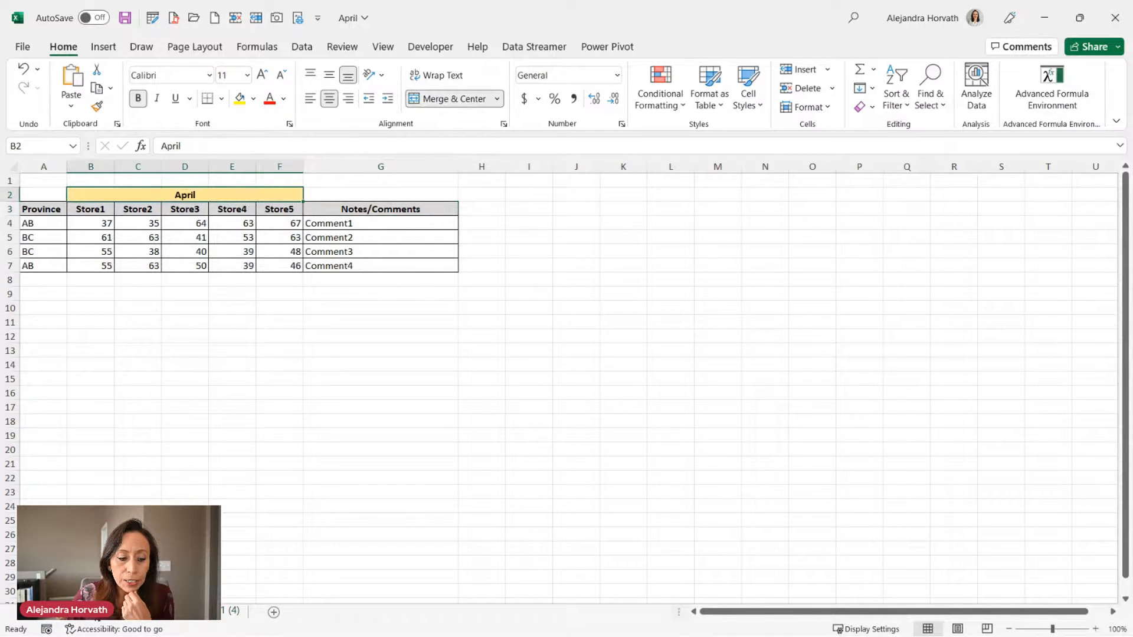
pyautogui.click(162, 613)
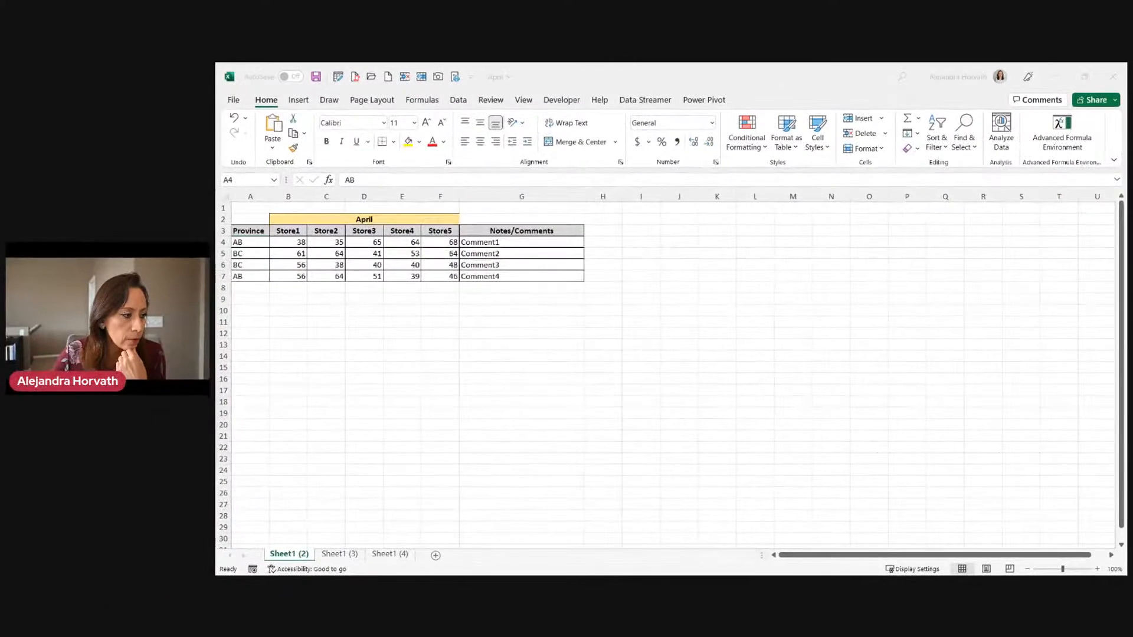
# Check sheets Sheet1 (2), (3) and (4), then close the April workbook.
pyautogui.click(298, 557)
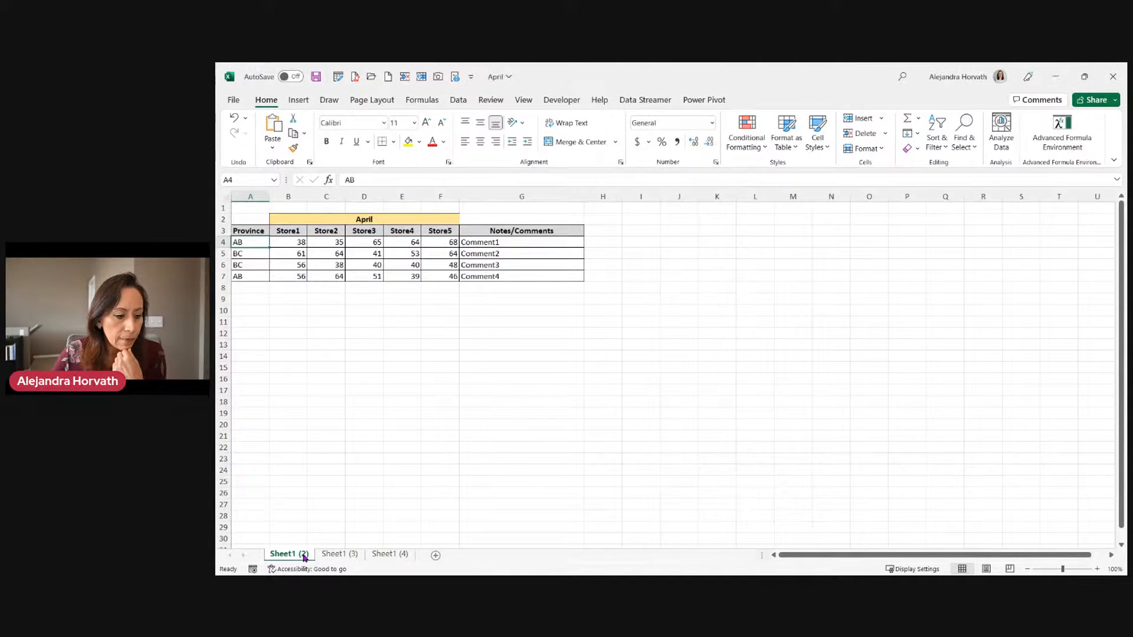
pyautogui.click(357, 555)
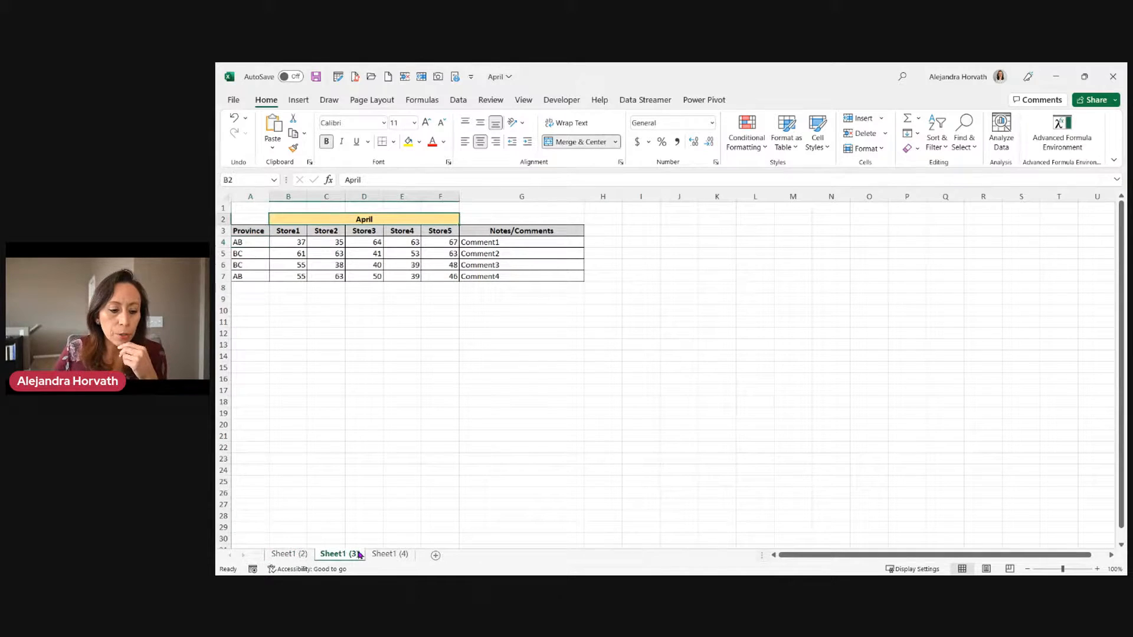
pyautogui.click(392, 555)
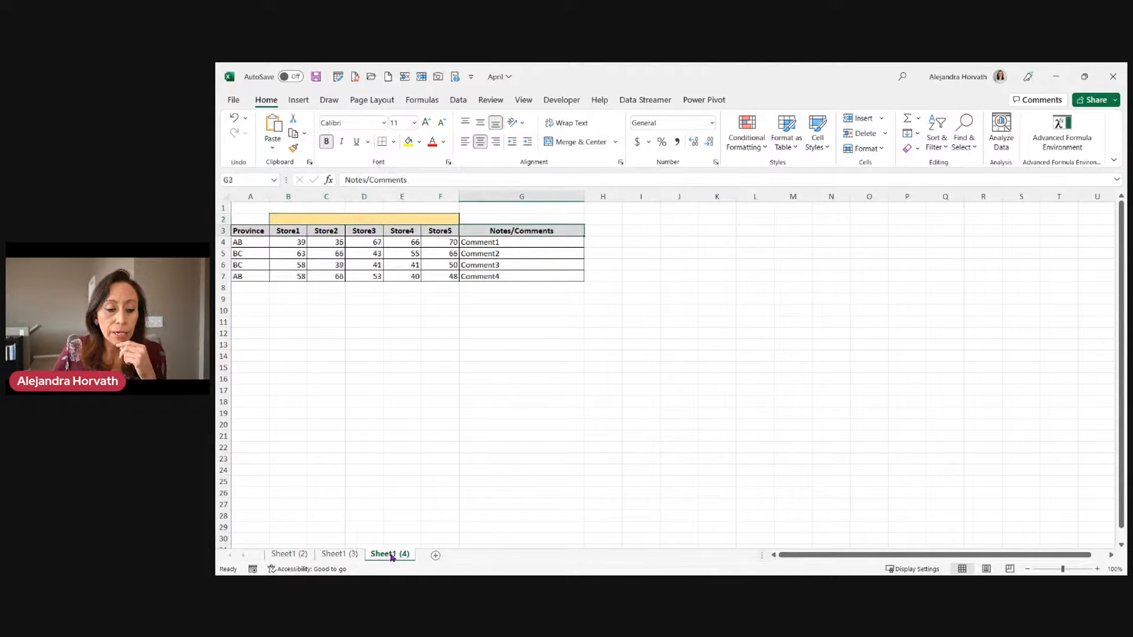
pyautogui.click(1113, 77)
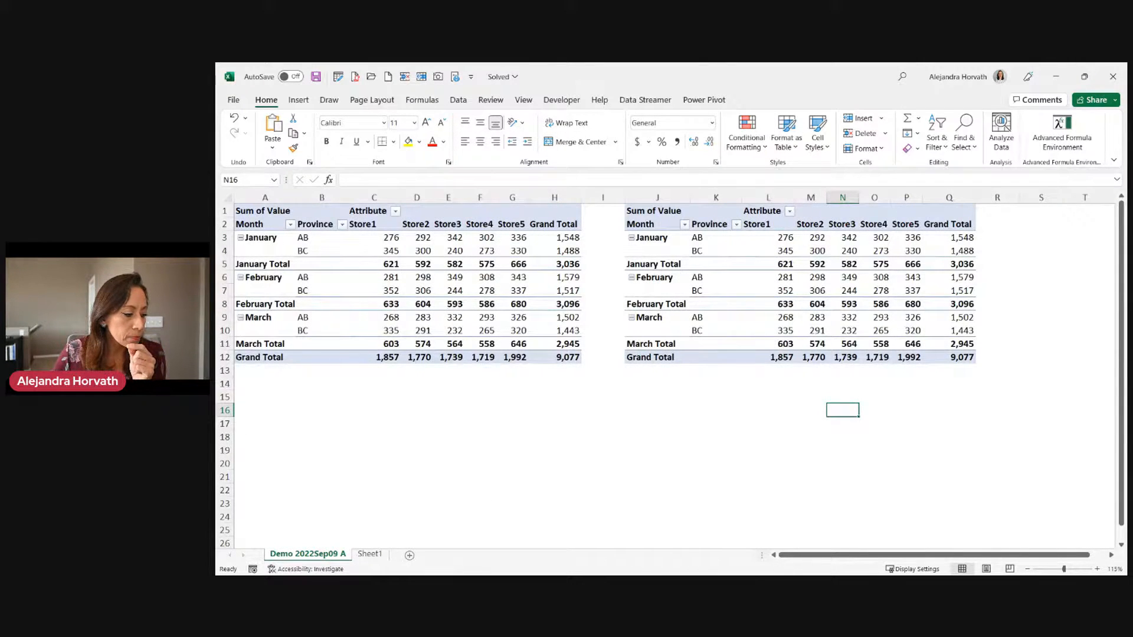
# Paste the April workbook into Desktop\Demo 2022Sep09, making six items, then return to Excel.
pyautogui.hotkey('alt', 'Tab')
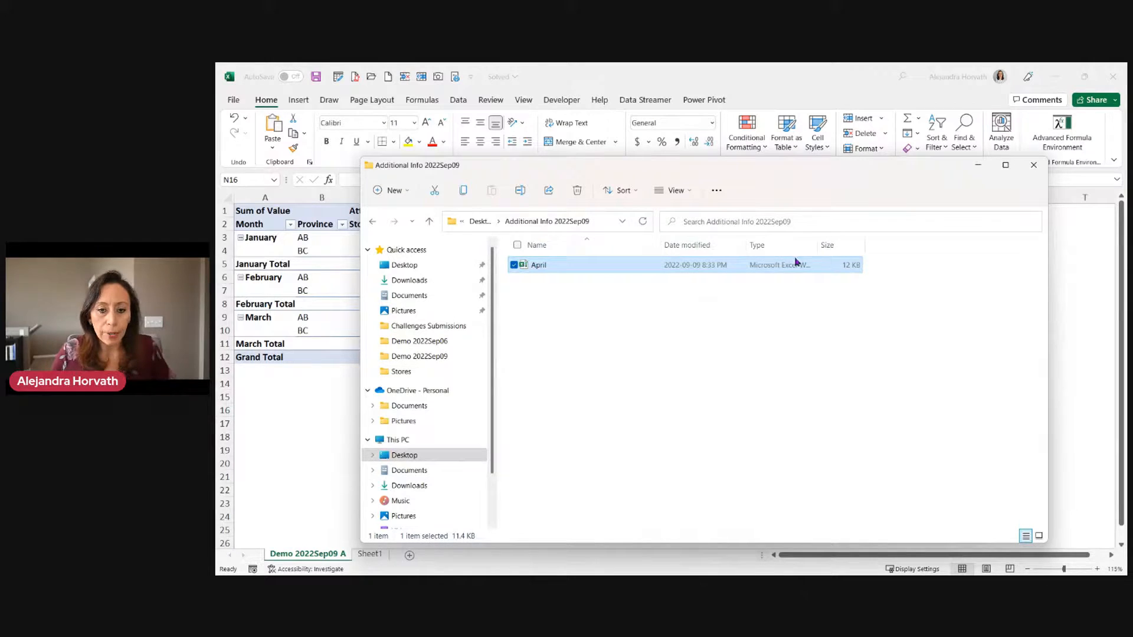
pyautogui.click(479, 221)
pyautogui.doubleClick(565, 305)
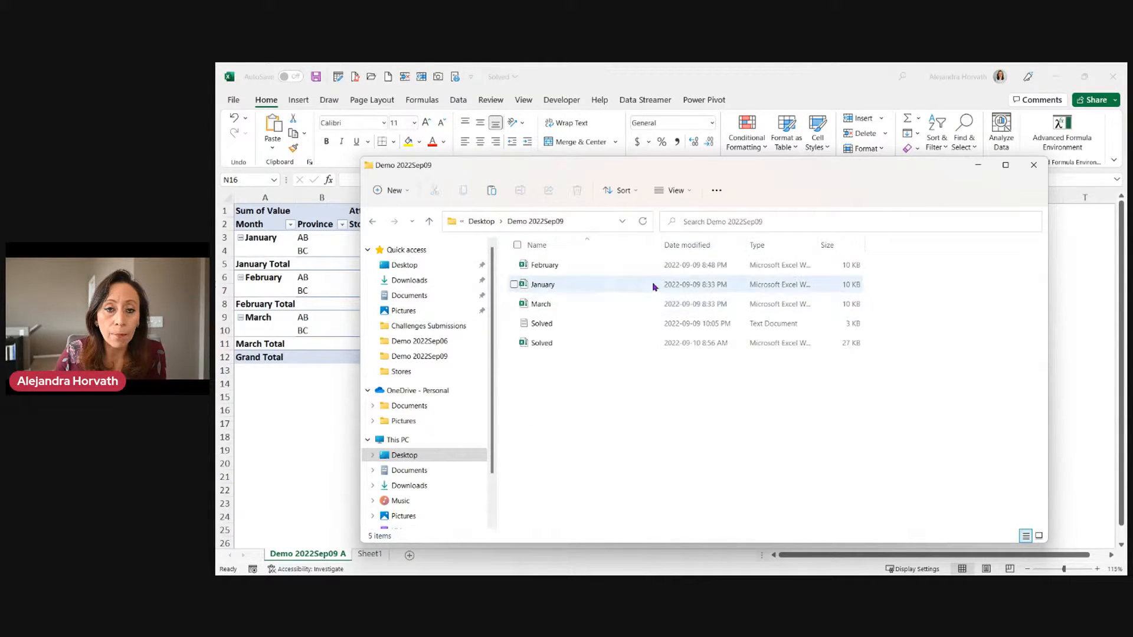
pyautogui.hotkey('ctrl', 'v')
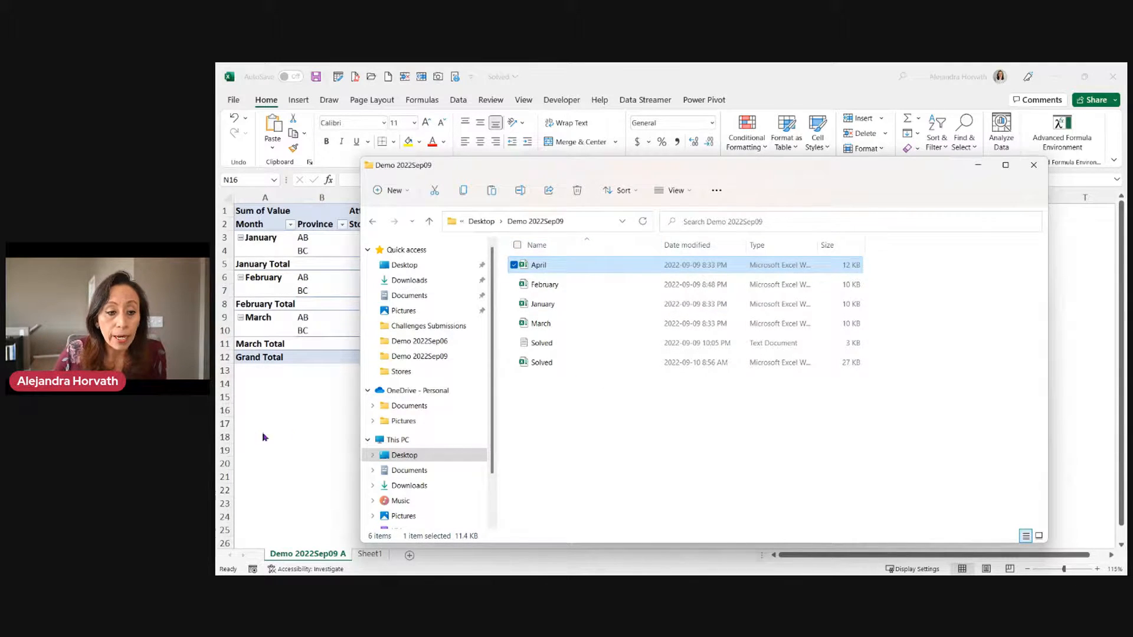
pyautogui.hotkey('alt', 'Tab')
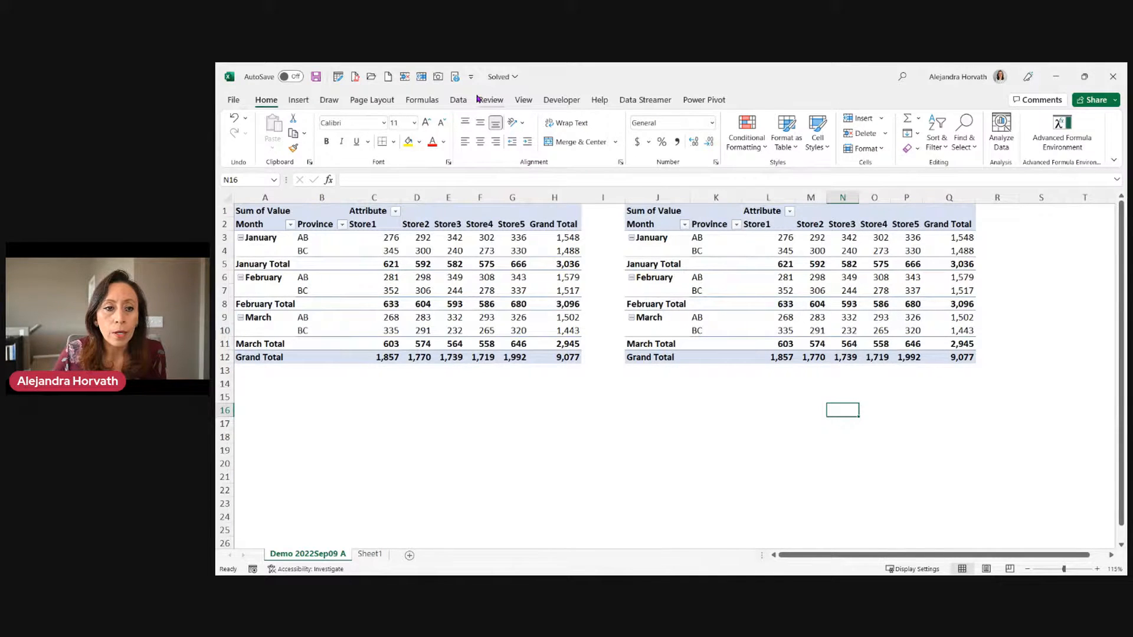
# Refresh all pivot tables and check the new April AB and BC rows and 12,193 grand total.
pyautogui.click(457, 100)
pyautogui.click(445, 128)
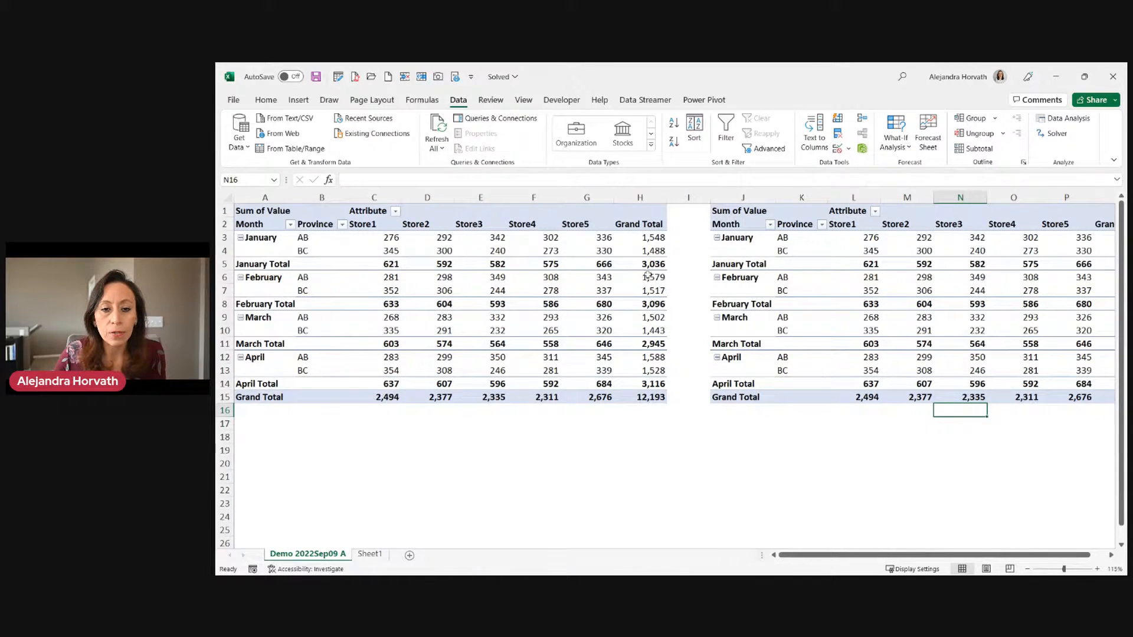
pyautogui.click(575, 385)
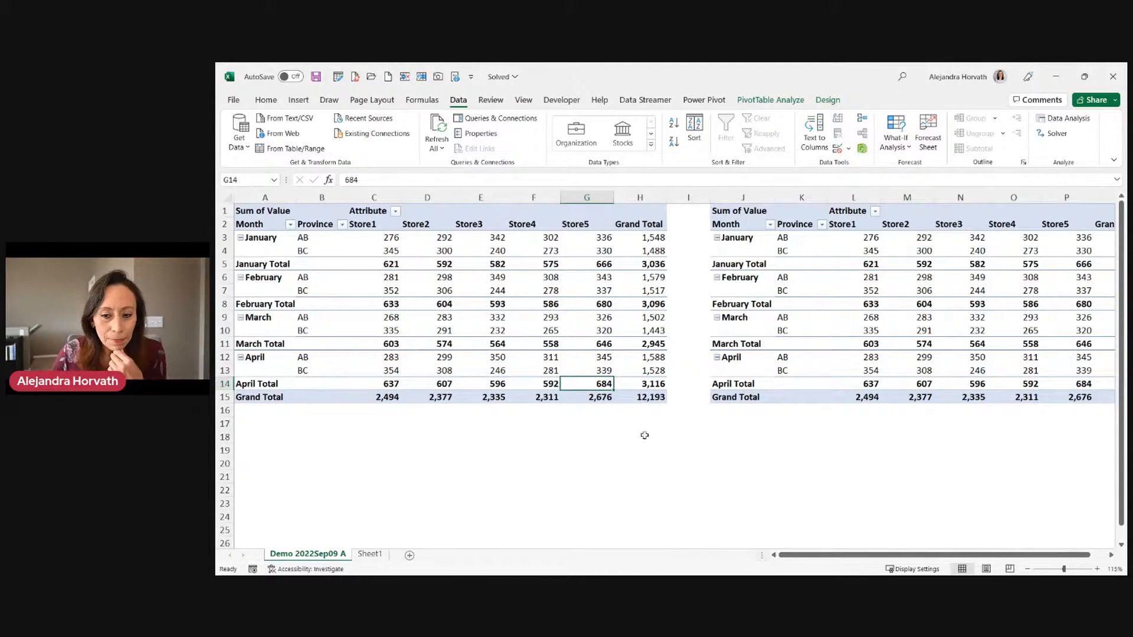
pyautogui.moveTo(860, 559); pyautogui.dragTo(805, 556)
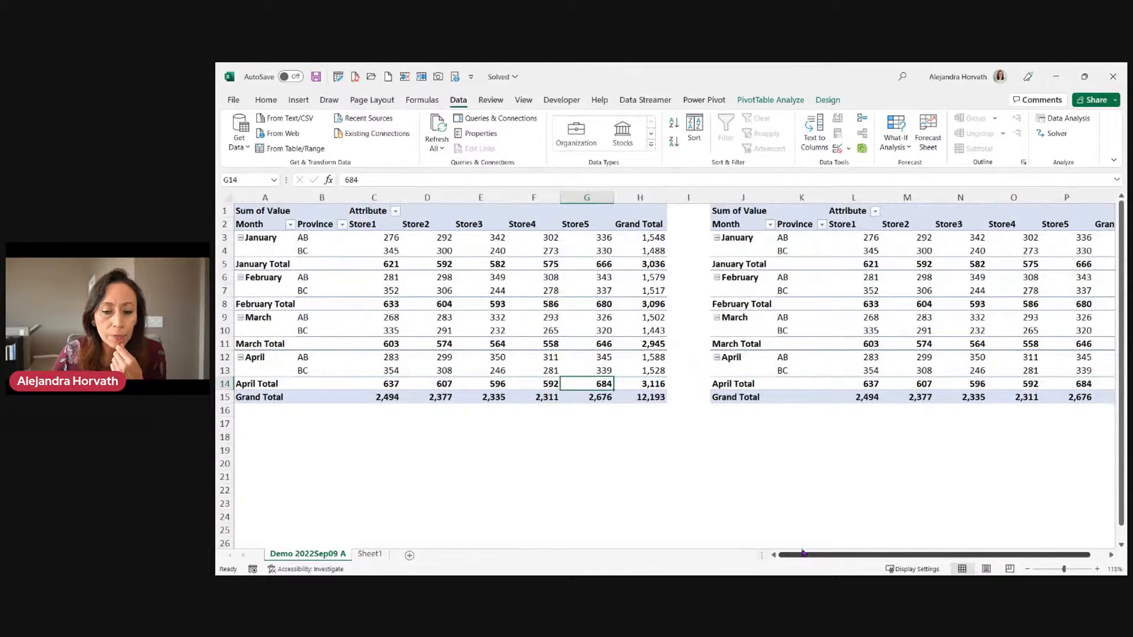